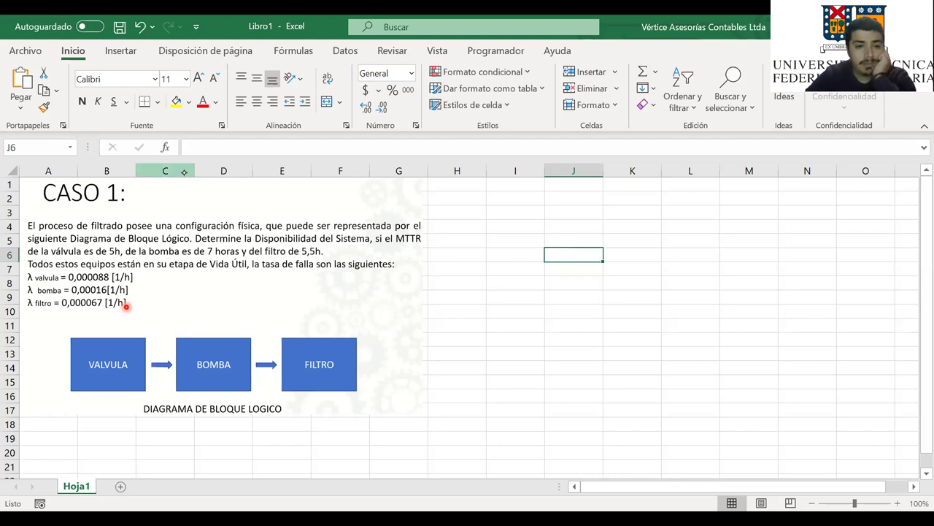
Step: Circle the VALVULA, BOMBA and FILTRO blocks in ink and draw curved arrows both ways between VALVULA and BOMBA
mouse_move(90, 349)
mouse_down()
mouse_move(84, 359)
mouse_move(133, 357)
mouse_move(89, 351)
mouse_up()
mouse_move(194, 342)
mouse_down()
mouse_move(219, 389)
mouse_move(179, 349)
mouse_up()
mouse_move(295, 370)
mouse_down()
mouse_move(320, 388)
mouse_move(307, 337)
mouse_up()
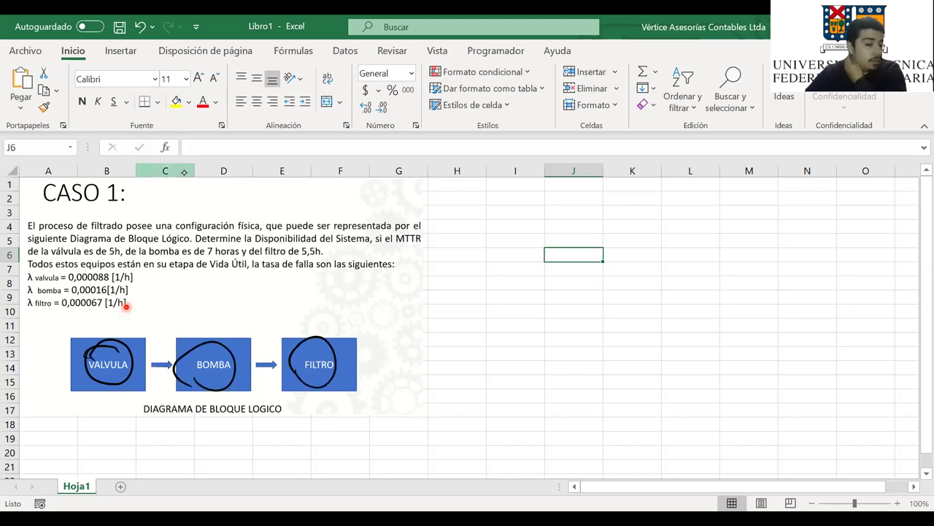
mouse_move(117, 343)
mouse_down()
mouse_move(162, 305)
mouse_move(211, 334)
mouse_up()
mouse_move(198, 328)
mouse_down()
mouse_move(213, 338)
mouse_move(79, 339)
mouse_up()
drag(76, 326, 80, 341)
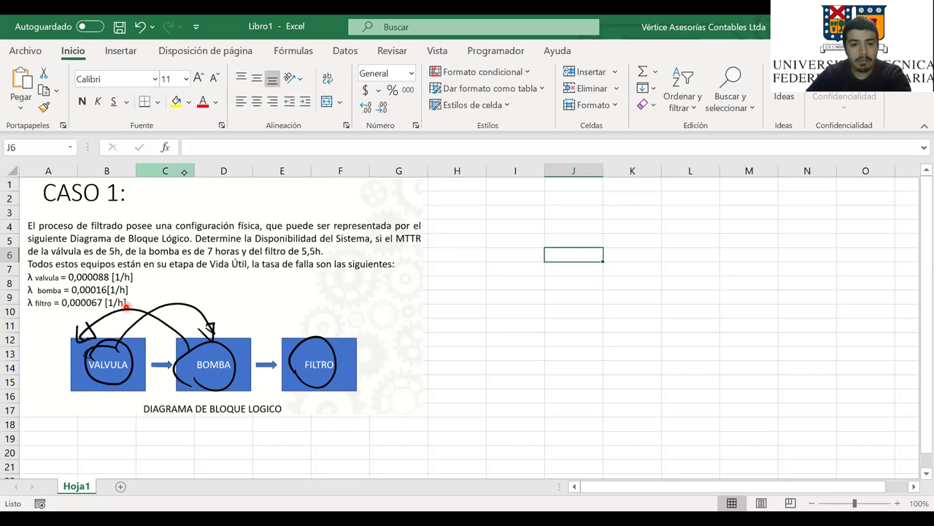
Step: Undo the ink circles and arrows drawn over the block diagram
key(ctrl+z)
key(ctrl+z)
key(ctrl+z)
key(ctrl+z)
key(ctrl+z)
key(ctrl+z)
key(ctrl+z)
key(ctrl+z)
key(ctrl+z)
key(ctrl+z)
key(ctrl+z)
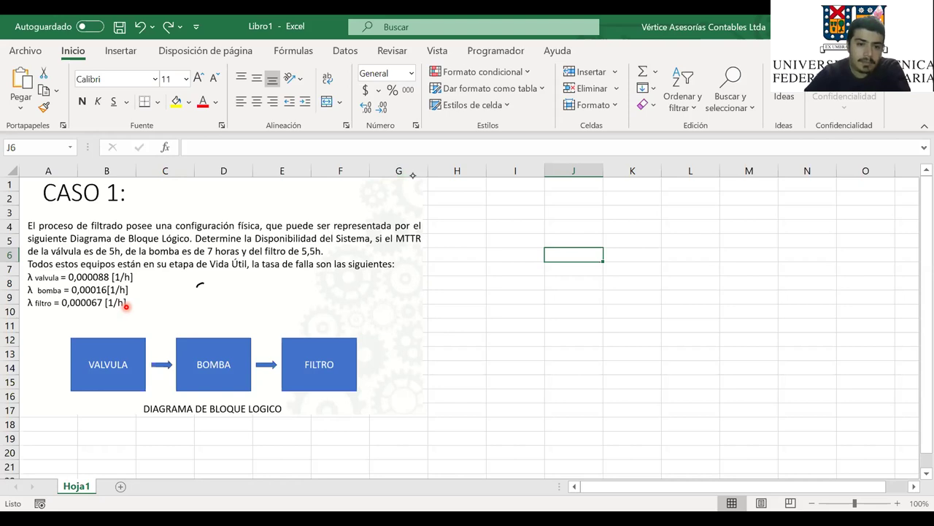
Step: Handwrite the formula λ = 1/MTBF in ink beside the listed failure rates
drag(200, 285, 227, 300)
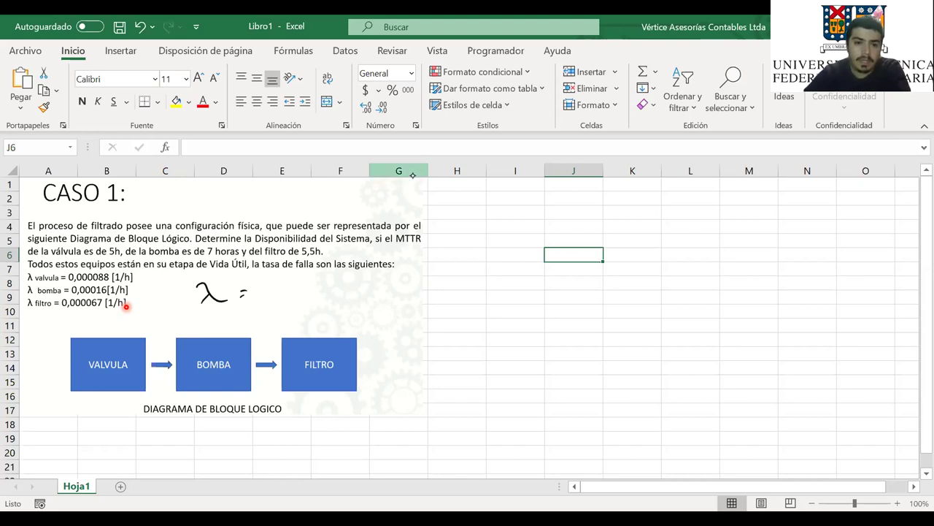
drag(285, 279, 288, 291)
drag(265, 298, 297, 292)
drag(265, 308, 276, 319)
drag(277, 307, 284, 319)
click(295, 317)
drag(285, 307, 295, 322)
drag(296, 304, 297, 320)
drag(303, 305, 303, 323)
drag(303, 305, 312, 303)
drag(303, 312, 310, 312)
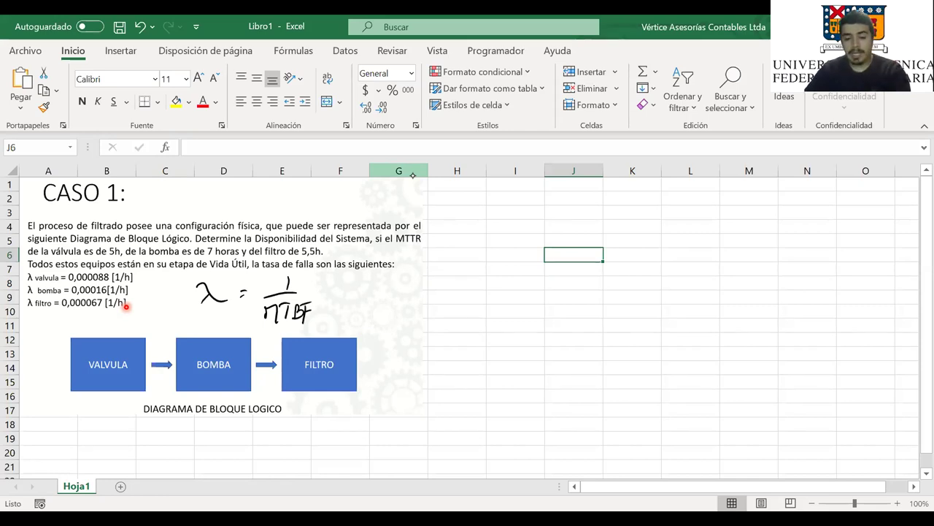
Step: Undo the handwritten λ formula, keeping the CASO 1 picture at its reduced size over columns A to G
key(ctrl+z)
key(ctrl+z)
key(ctrl+z)
key(ctrl+z)
key(ctrl+z)
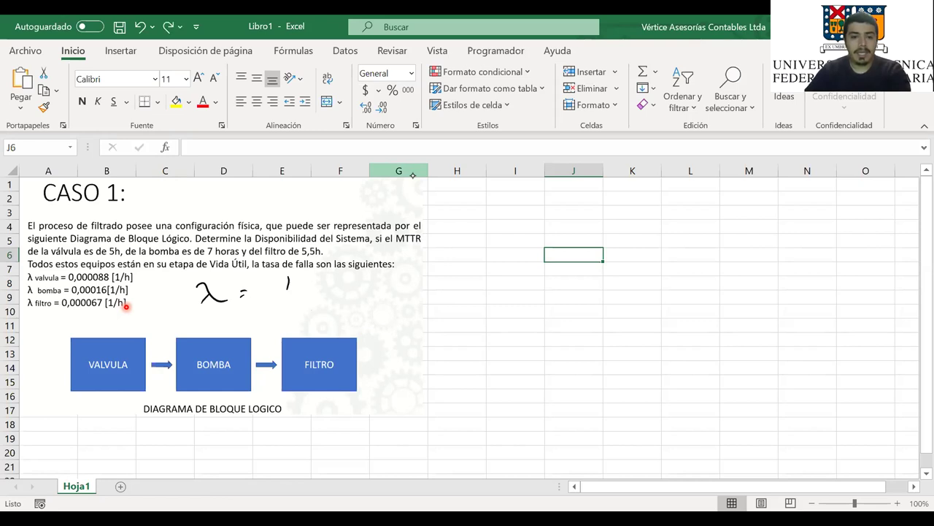
key(ctrl+z)
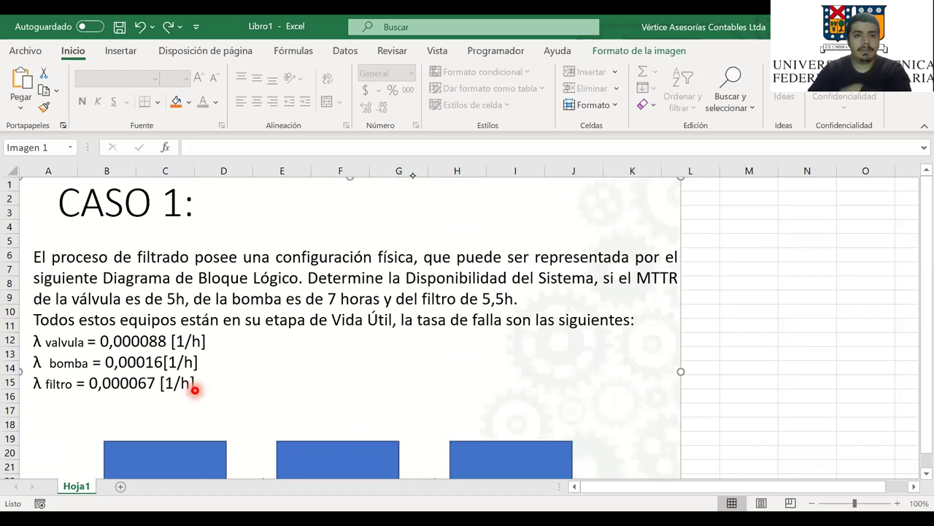
key(ctrl+z)
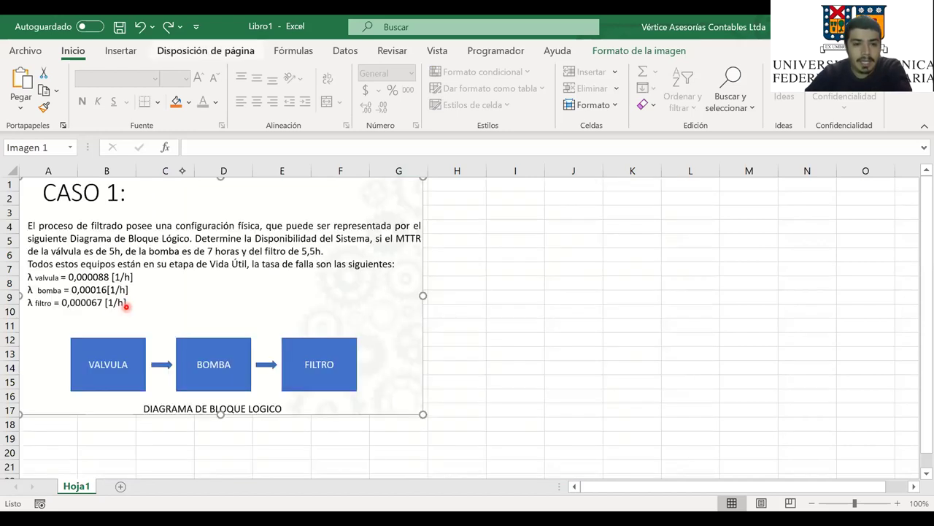
Step: Handwrite the formula MTBF = 1/λ in ink beside the listed failure rates
click(178, 293)
drag(179, 311, 201, 307)
mouse_move(206, 293)
mouse_down()
mouse_move(212, 310)
mouse_move(220, 287)
mouse_up()
mouse_move(223, 289)
mouse_down()
mouse_move(226, 308)
mouse_move(241, 308)
mouse_up()
drag(242, 287, 255, 285)
click(267, 298)
drag(242, 296, 274, 296)
drag(265, 301, 275, 301)
mouse_move(313, 278)
mouse_down()
mouse_move(311, 303)
mouse_move(323, 299)
mouse_up()
drag(300, 313, 325, 330)
drag(312, 319, 301, 332)
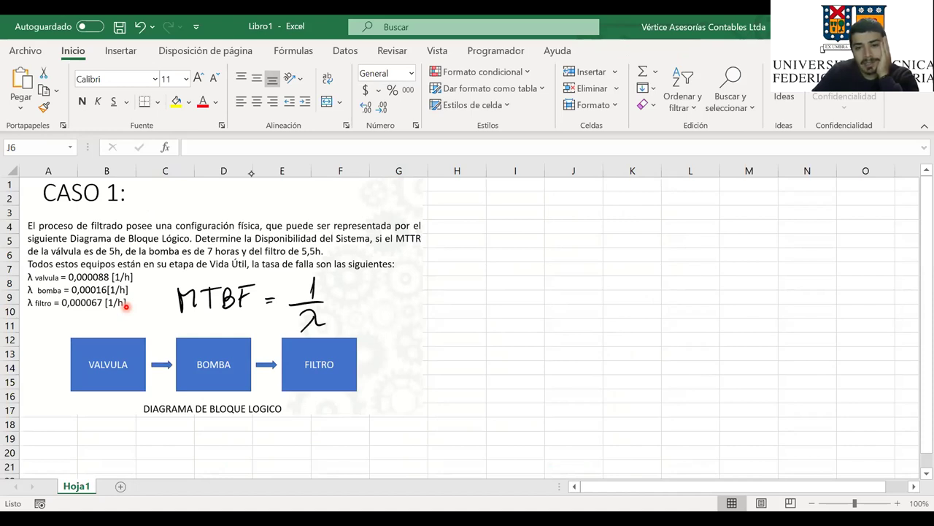
Step: Handwrite "A =" in ink on the blank cells beside the picture, followed by a fraction bar with MTBF as numerator
drag(530, 293, 516, 336)
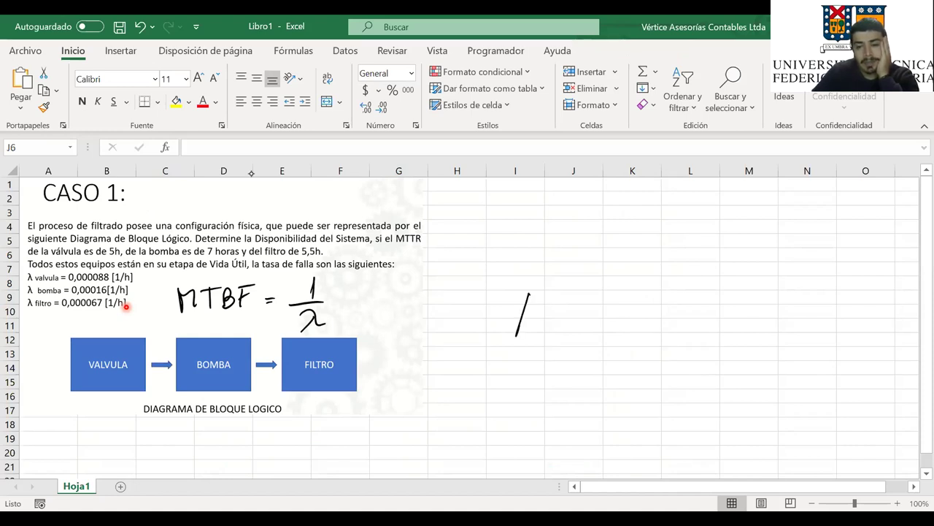
drag(529, 293, 545, 338)
drag(521, 317, 543, 314)
drag(571, 313, 588, 316)
drag(625, 309, 740, 295)
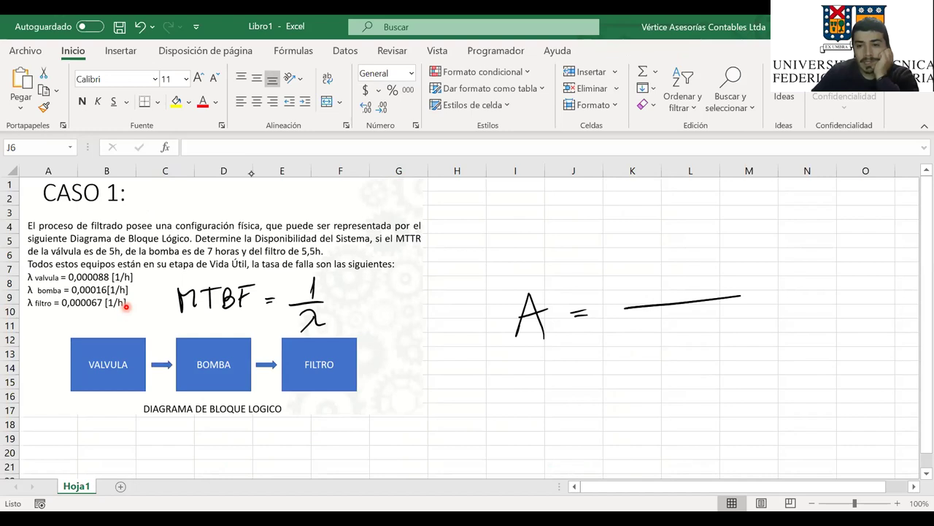
mouse_move(651, 269)
mouse_down()
mouse_move(649, 297)
mouse_move(670, 295)
mouse_up()
drag(679, 267, 706, 260)
mouse_move(690, 264)
mouse_down()
mouse_move(689, 290)
mouse_move(705, 284)
mouse_up()
drag(706, 263, 706, 283)
mouse_move(733, 261)
mouse_down()
mouse_move(727, 283)
mouse_move(746, 252)
mouse_up()
drag(726, 269, 739, 265)
Step: Handwrite the denominator MTBF + MTTR under the availability fraction and extend the fraction bar over MTTR
drag(624, 351, 641, 349)
drag(642, 330, 658, 328)
drag(652, 330, 649, 349)
drag(661, 330, 662, 347)
mouse_move(662, 329)
mouse_down()
mouse_move(663, 346)
mouse_move(676, 342)
mouse_up()
drag(673, 324, 722, 326)
drag(714, 319, 713, 335)
drag(739, 332, 790, 305)
mouse_move(782, 307)
mouse_down()
mouse_move(781, 324)
mouse_move(817, 317)
mouse_up()
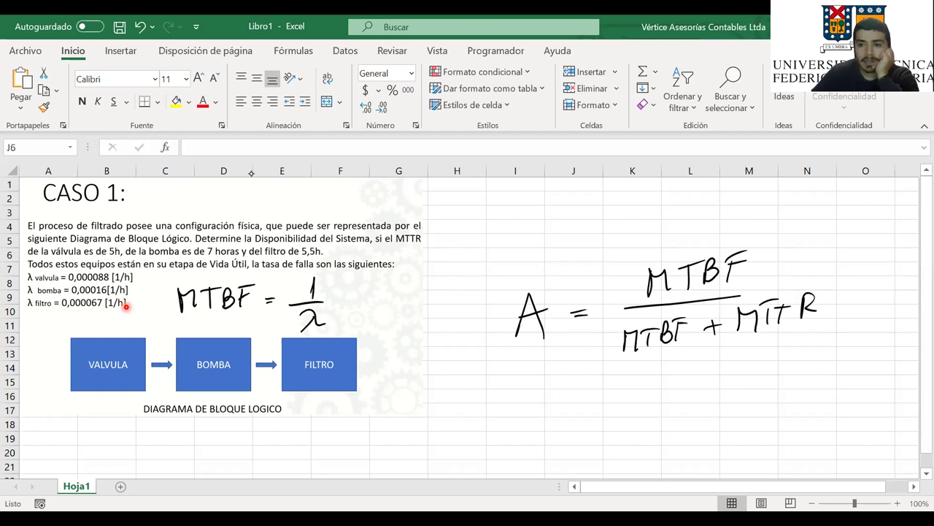
mouse_move(771, 299)
mouse_down()
mouse_move(769, 315)
mouse_move(812, 291)
mouse_up()
key(ctrl+z)
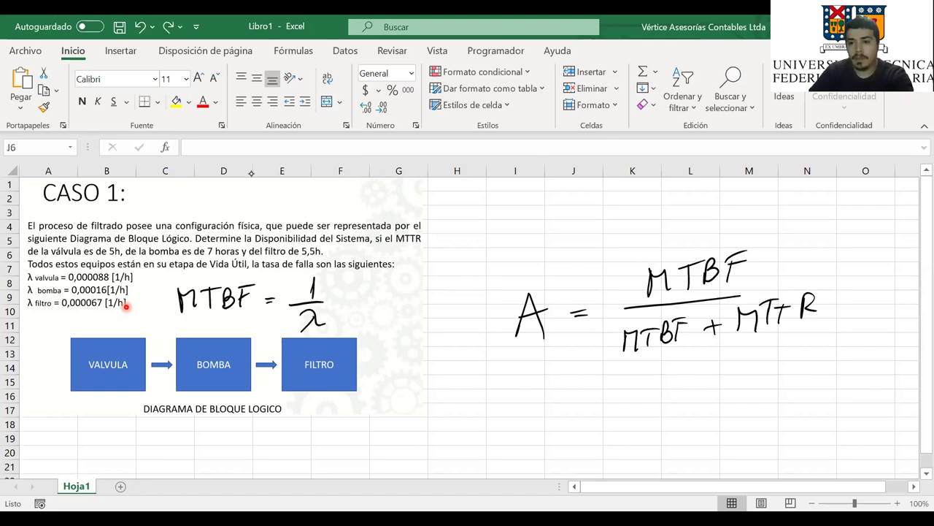
drag(736, 295, 796, 283)
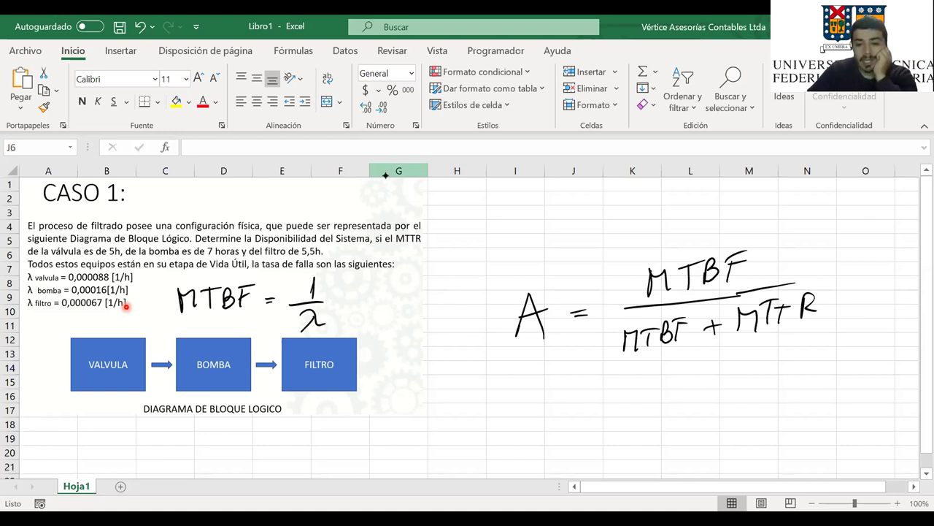
Step: Handwrite the system availability formula below it: As equals the product of Ai from i = 1 to n
drag(495, 453, 526, 451)
drag(543, 438, 530, 453)
drag(564, 424, 578, 424)
drag(564, 433, 578, 431)
drag(632, 413, 630, 457)
drag(651, 409, 653, 460)
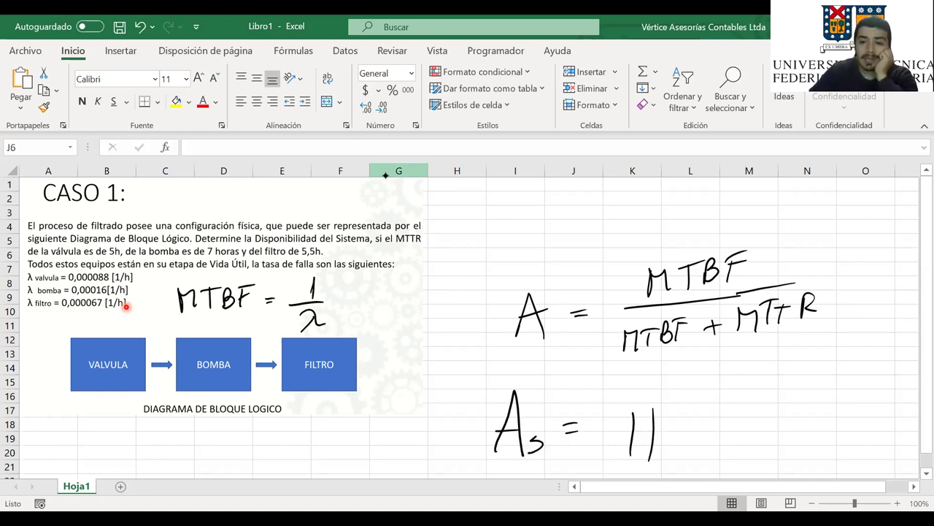
drag(604, 402, 690, 394)
drag(621, 473, 623, 476)
drag(632, 470, 641, 469)
drag(633, 474, 642, 474)
drag(661, 466, 662, 479)
drag(637, 390, 670, 382)
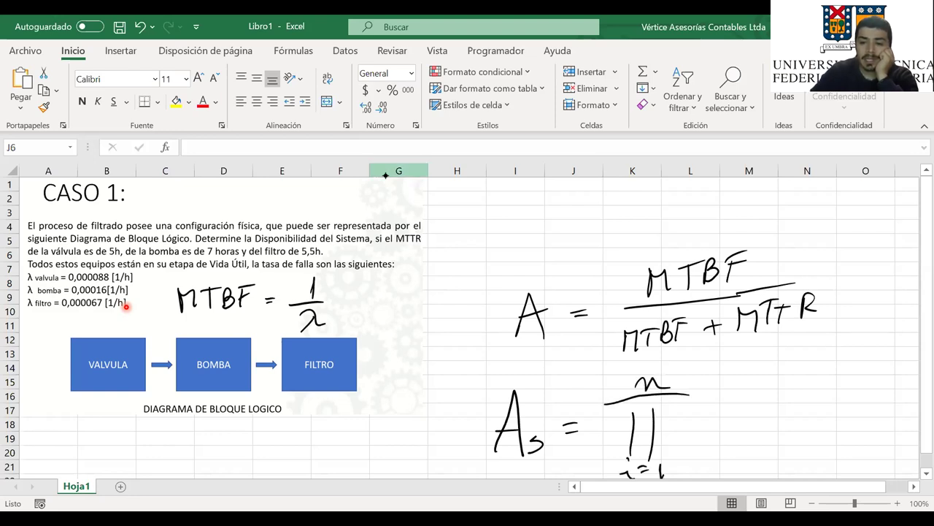
drag(717, 448, 746, 443)
mouse_move(724, 428)
mouse_down()
mouse_move(741, 426)
mouse_move(772, 448)
mouse_up()
drag(759, 425, 760, 427)
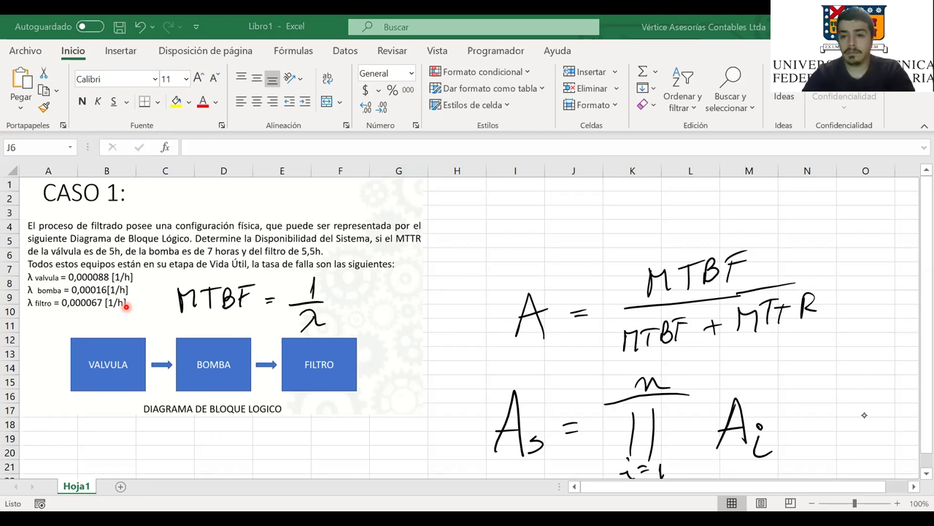
Step: Delete the handwritten A and As availability formulas from the sheet, leaving the MTBF formula in place
click(692, 261)
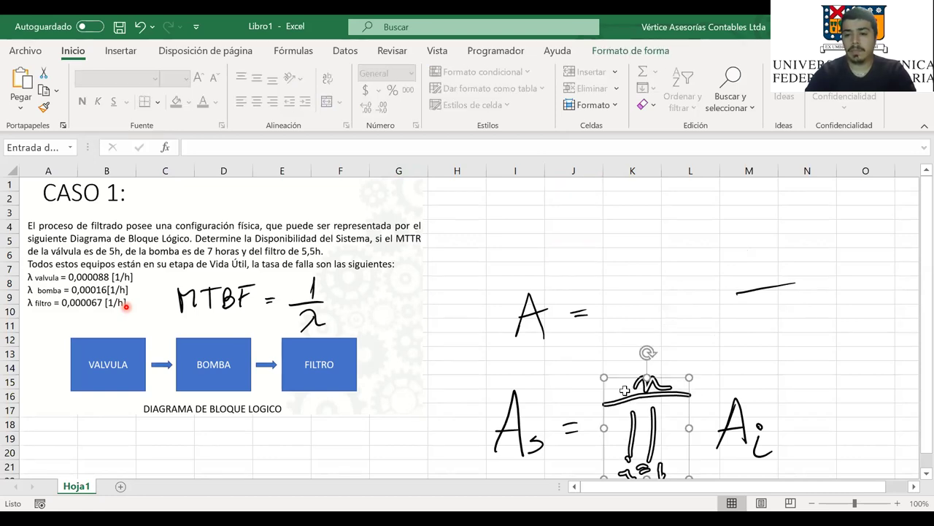
key(Delete)
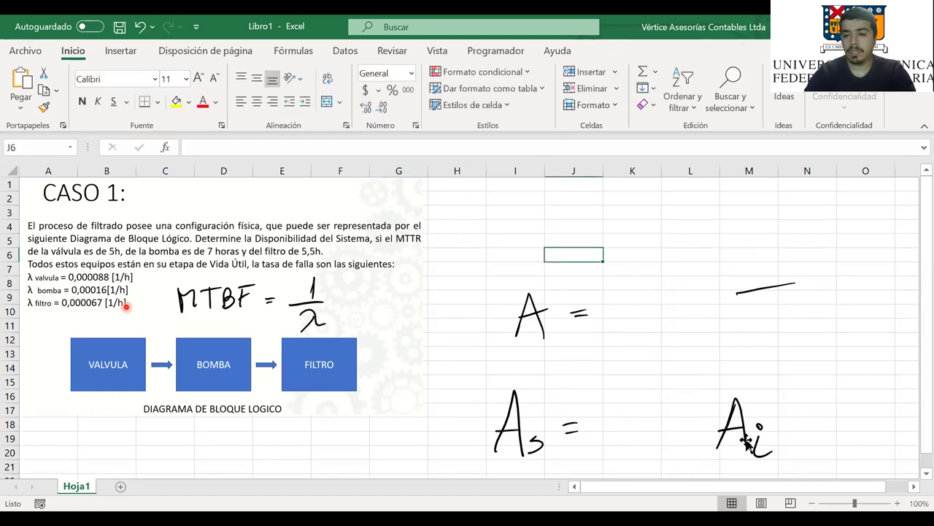
click(739, 290)
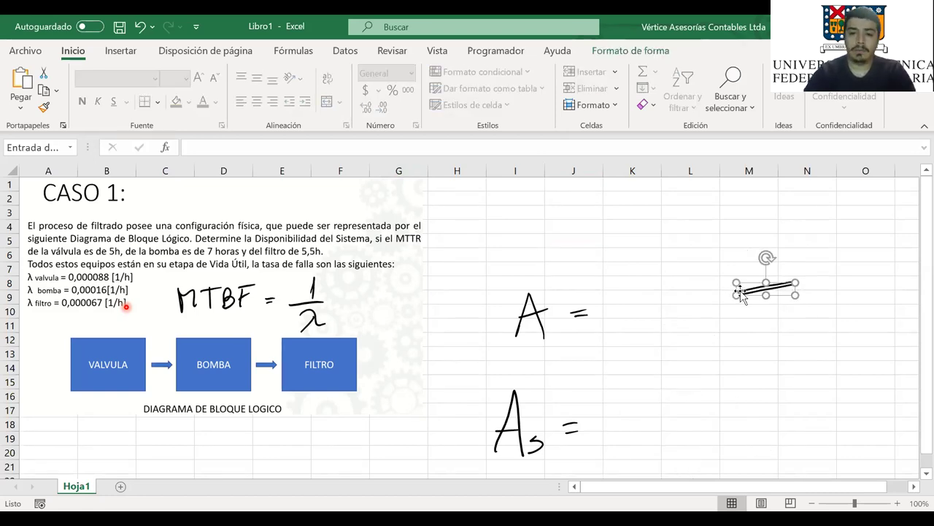
shift+click(531, 314)
key(Delete)
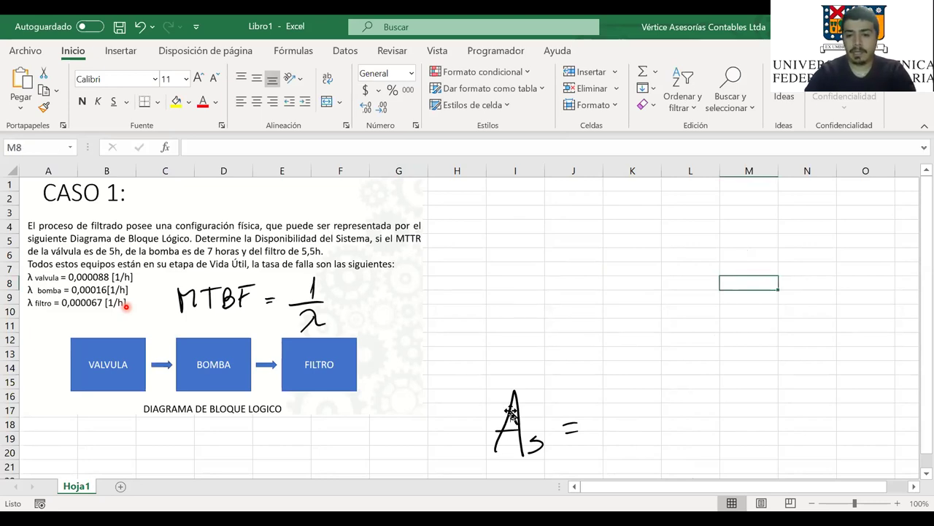
click(511, 409)
key(Delete)
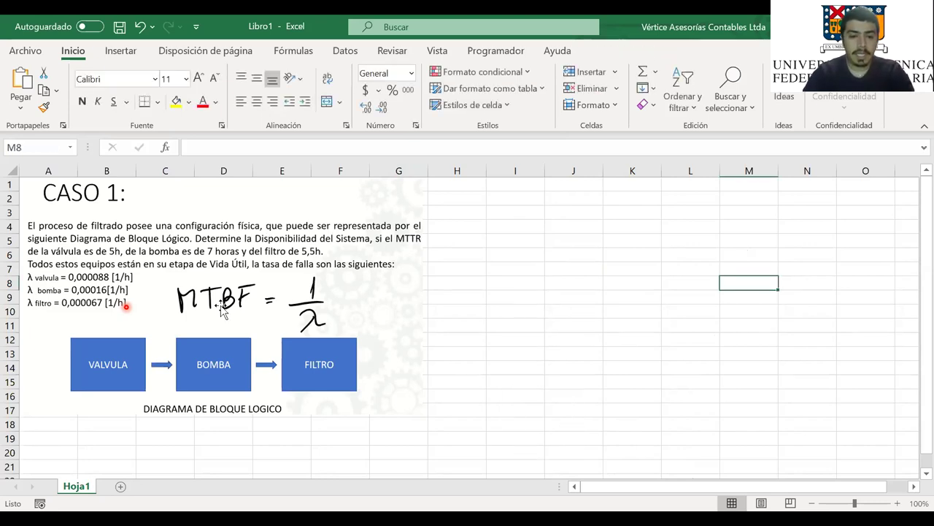
Step: Enter the heading "Datos" in cell H1 and the label "Válvula" in H2
click(473, 186)
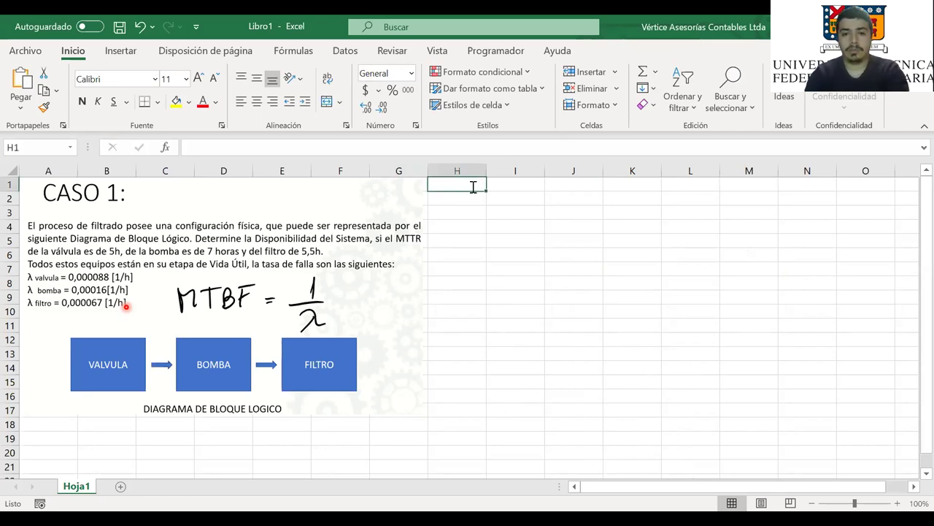
text(Datos)
key(Return)
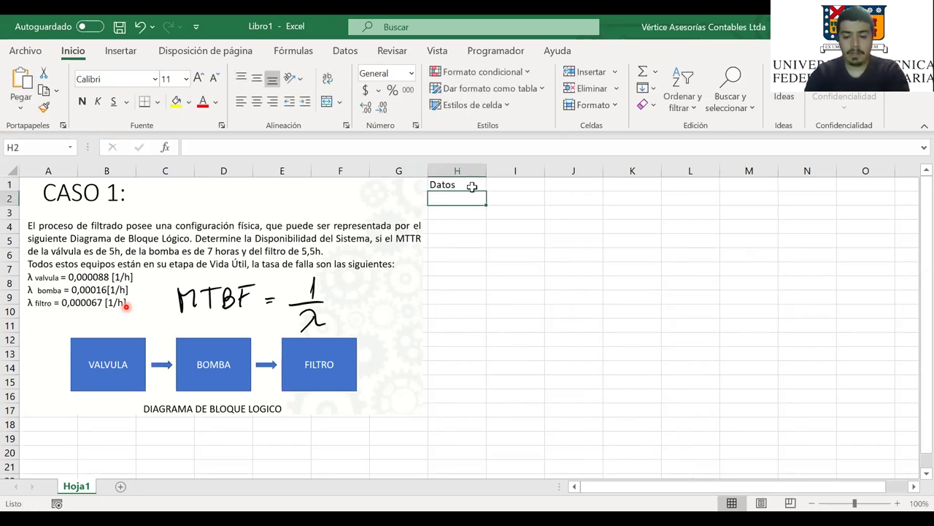
text(Va)
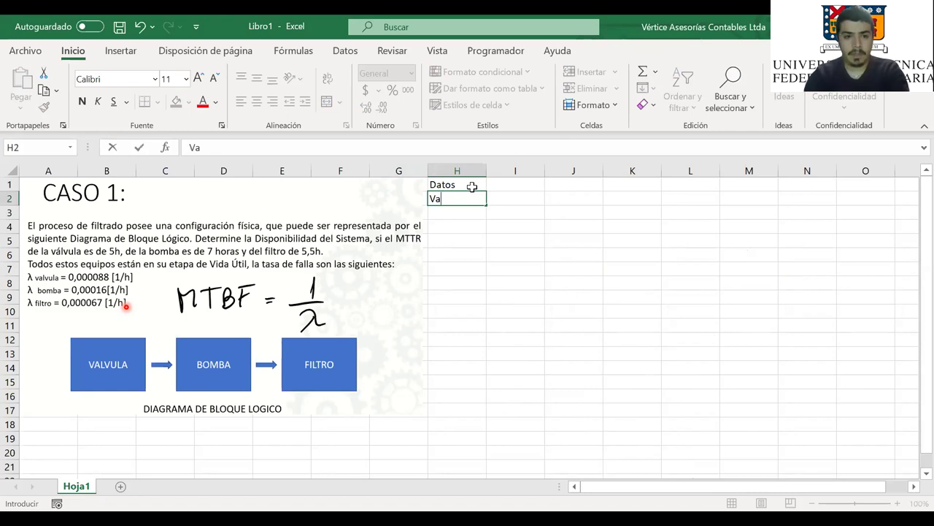
key(BackSpace)
text(álcu)
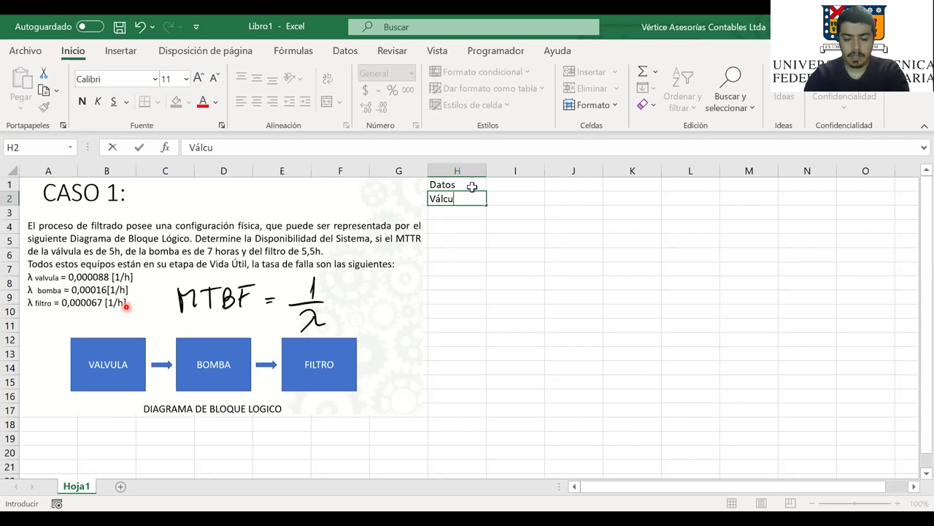
key(BackSpace)
key(BackSpace)
text(v)
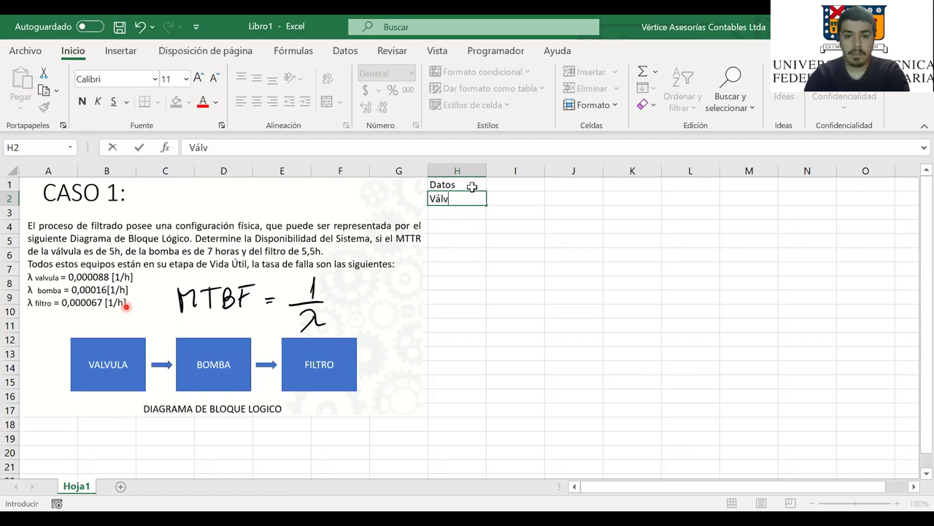
text(ula)
key(Return)
Step: Enter the equipment labels "Bomba" in cell H6 and "Filtro" in H10
key(Down)
key(Down)
key(Down)
text(Bom)
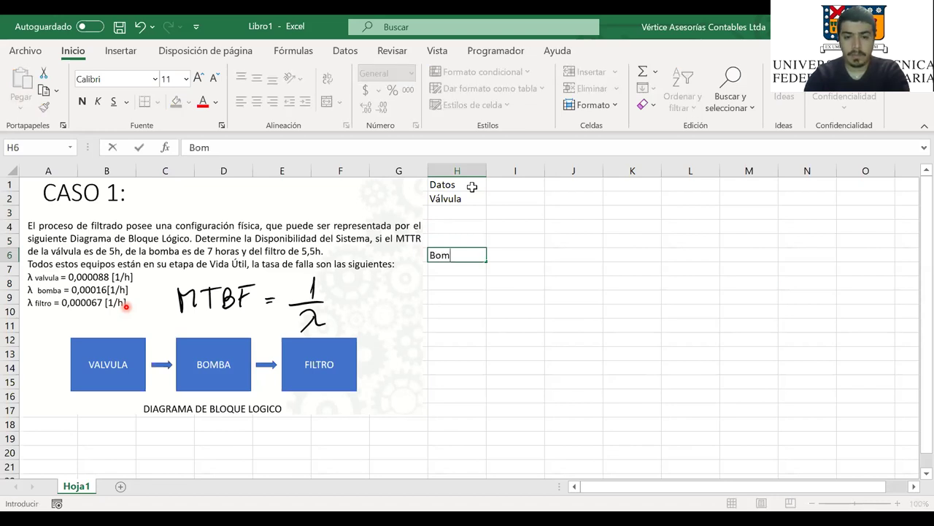
text(ba)
key(Return)
key(Down)
key(Down)
key(Down)
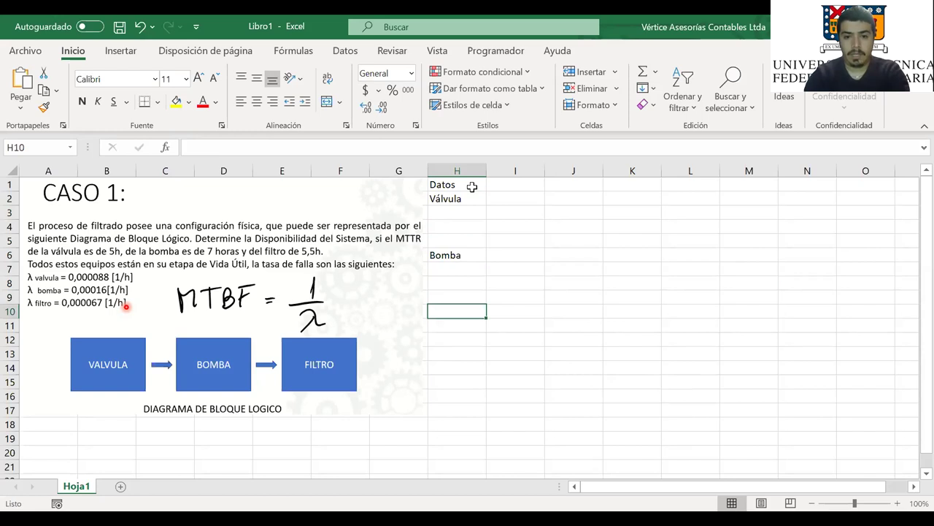
text(Filtro)
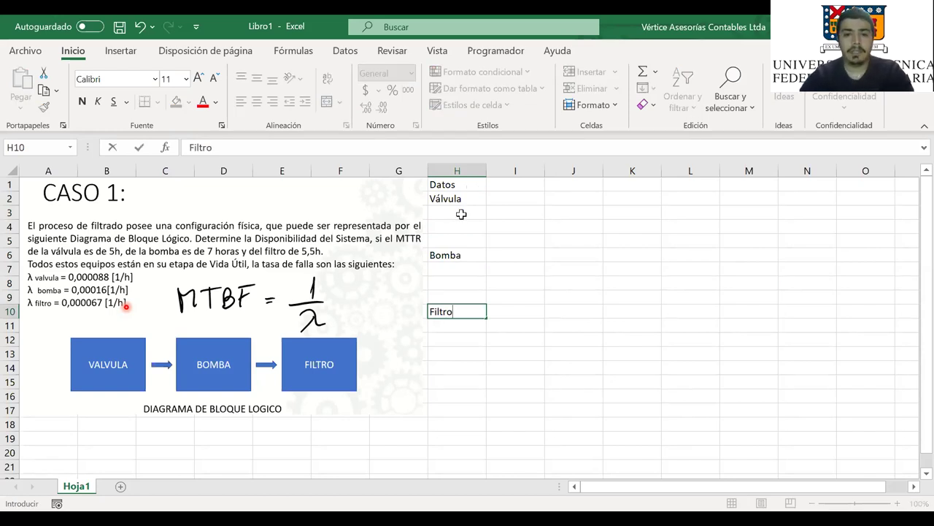
Step: Enter the label "MTTR=" in cell H3 under Válvula
click(461, 214)
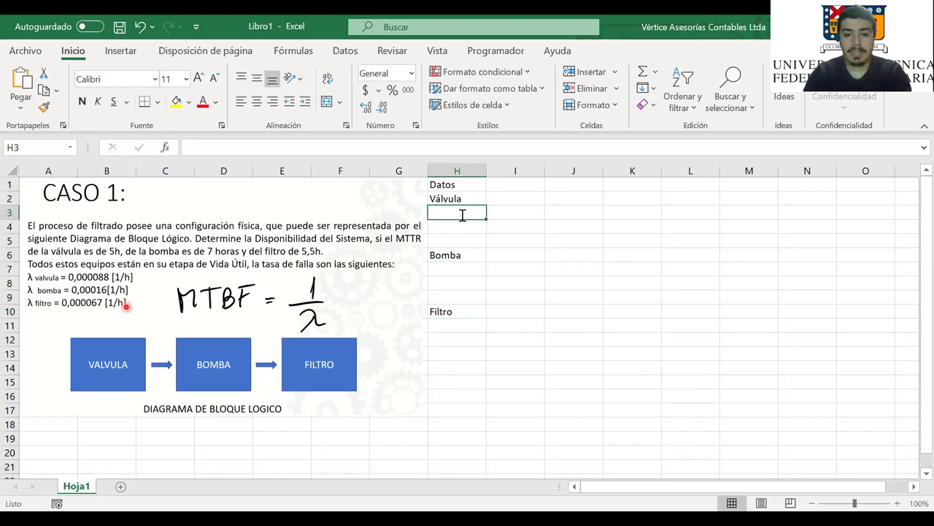
text(MTT)
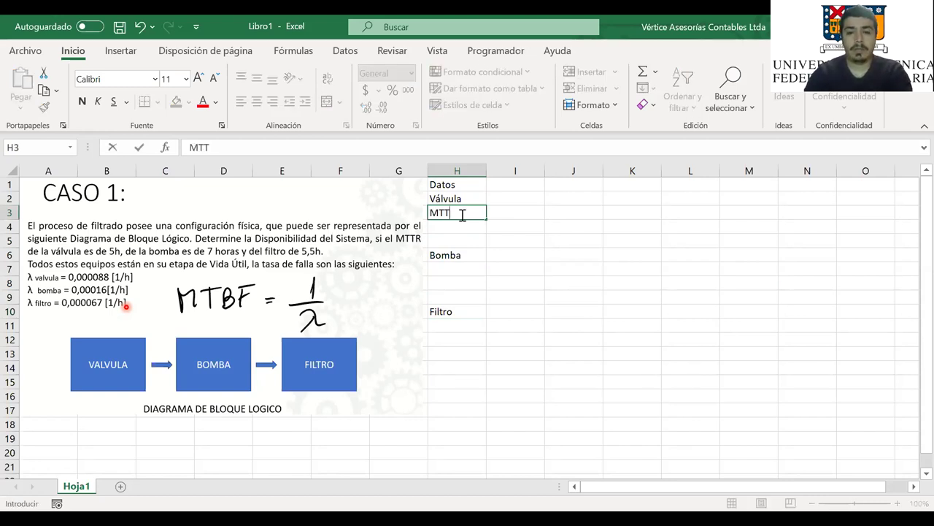
text(R=)
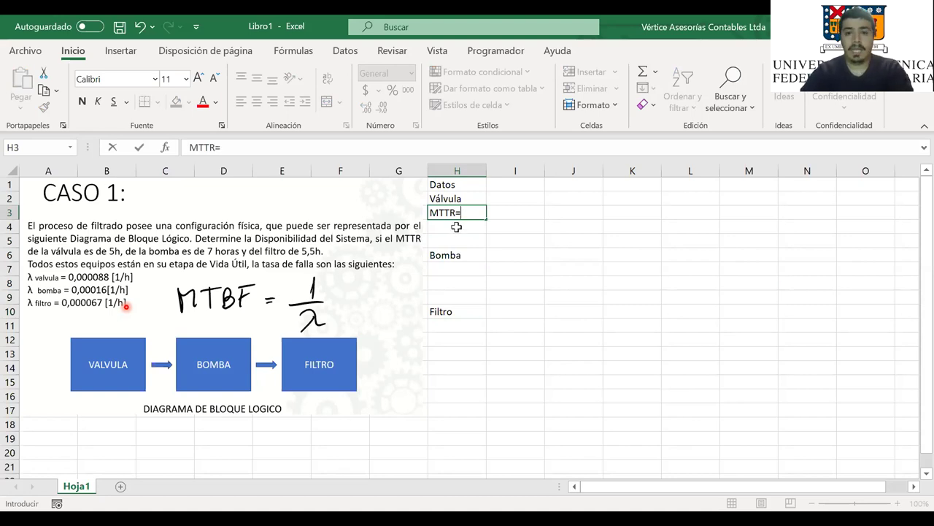
key(Return)
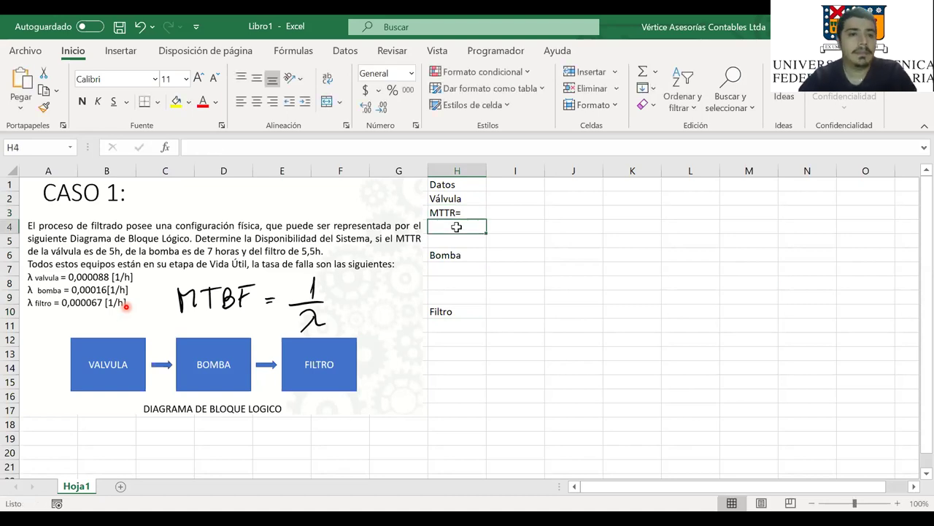
Step: Enter the label "λ =" in cell H4, inserting λ as a Greek symbol
click(116, 51)
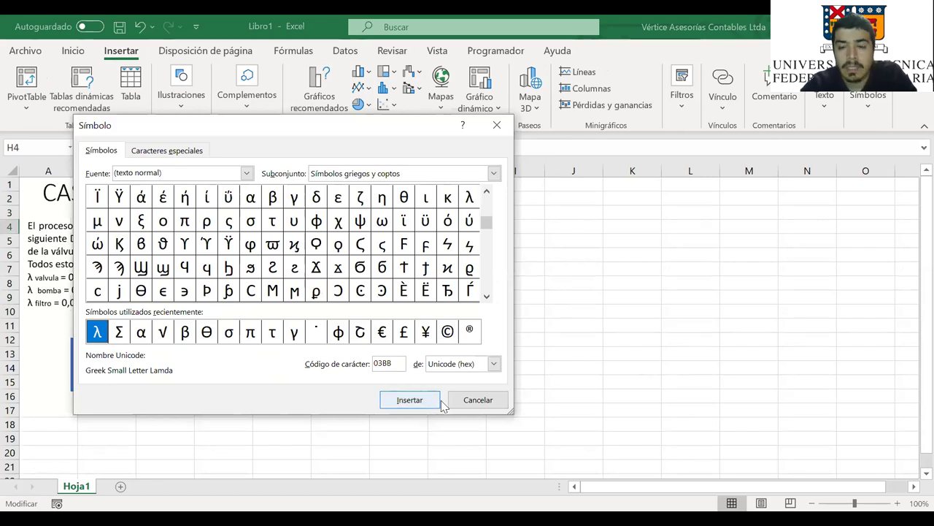
key(Return)
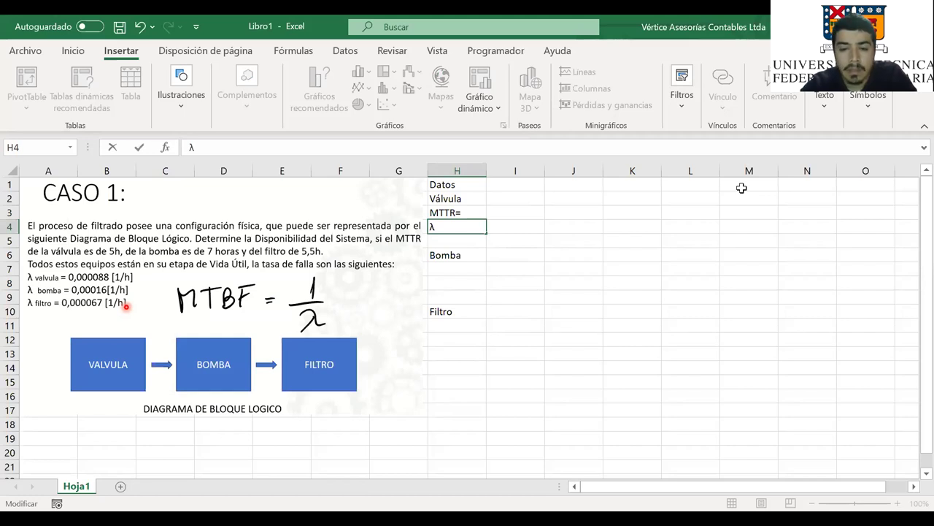
text(=)
click(457, 240)
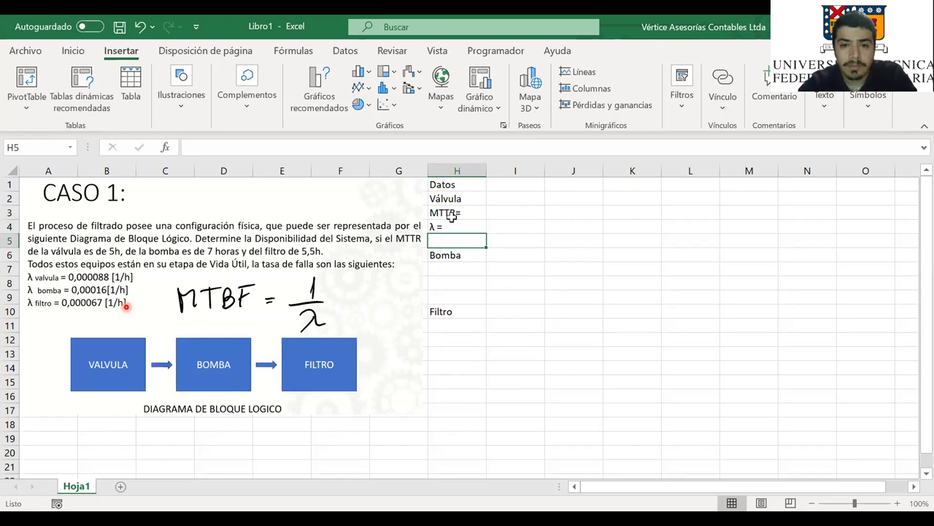
Step: Copy the MTTR= and λ = labels from H3:H4 to H7:H8 under Bomba and H11:H12 under Filtro
click(454, 214)
shift+click(454, 225)
key(ctrl+c)
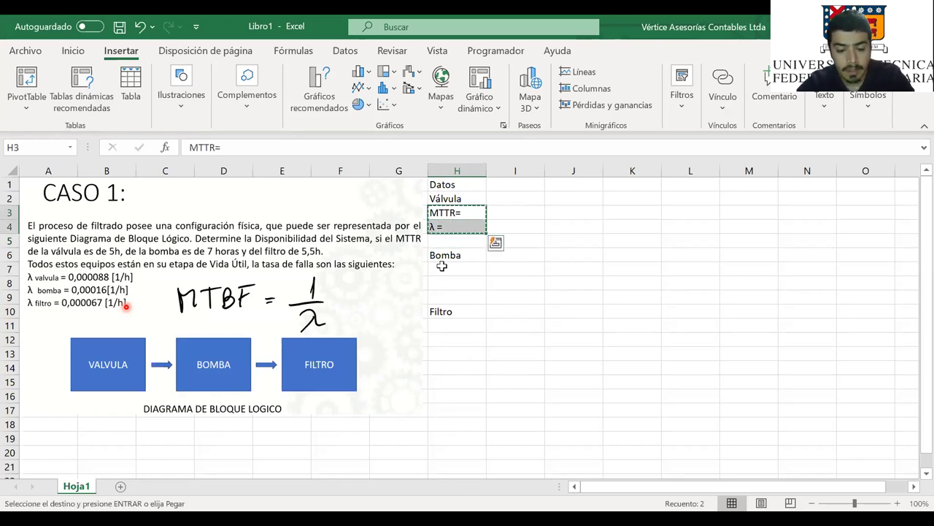
click(442, 269)
key(ctrl+v)
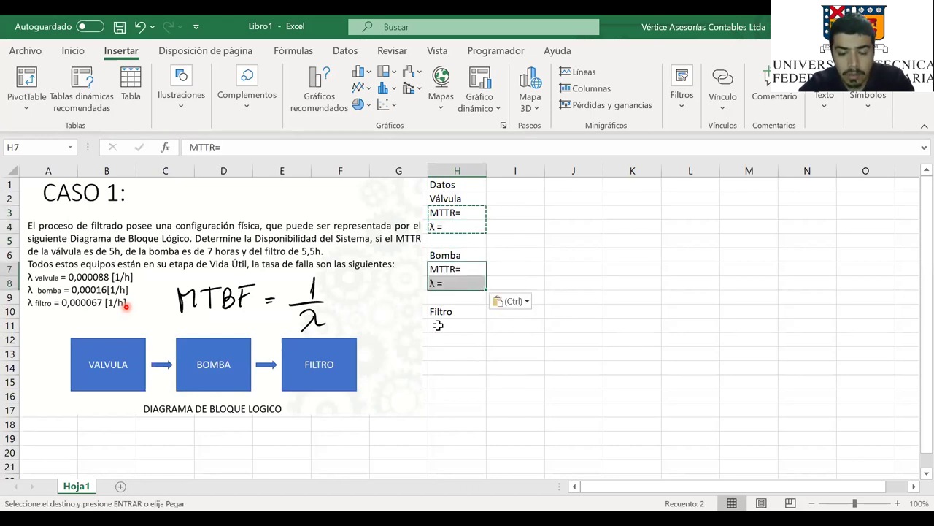
click(438, 324)
key(ctrl+v)
Step: Center the MTTR= and λ = labels in H3:H4, H7:H8 and H11:H12
drag(453, 212, 452, 228)
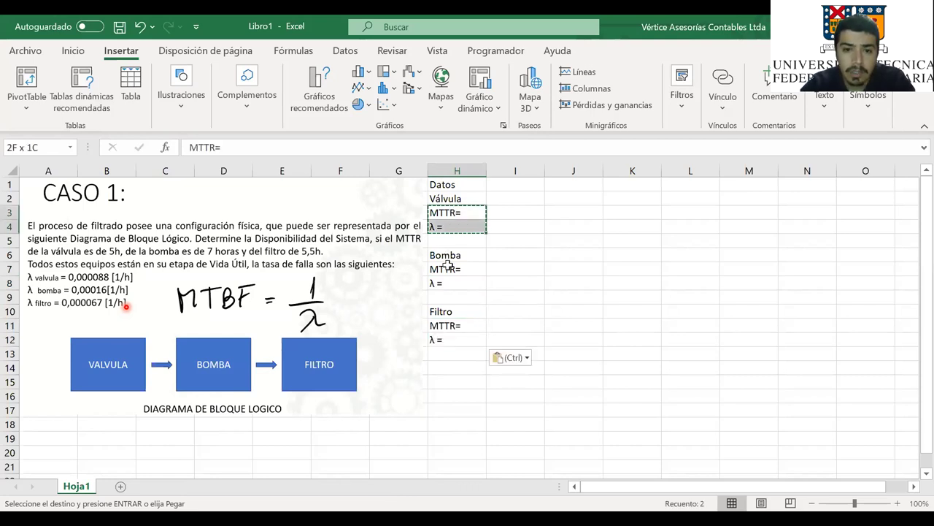
drag(444, 269, 443, 283)
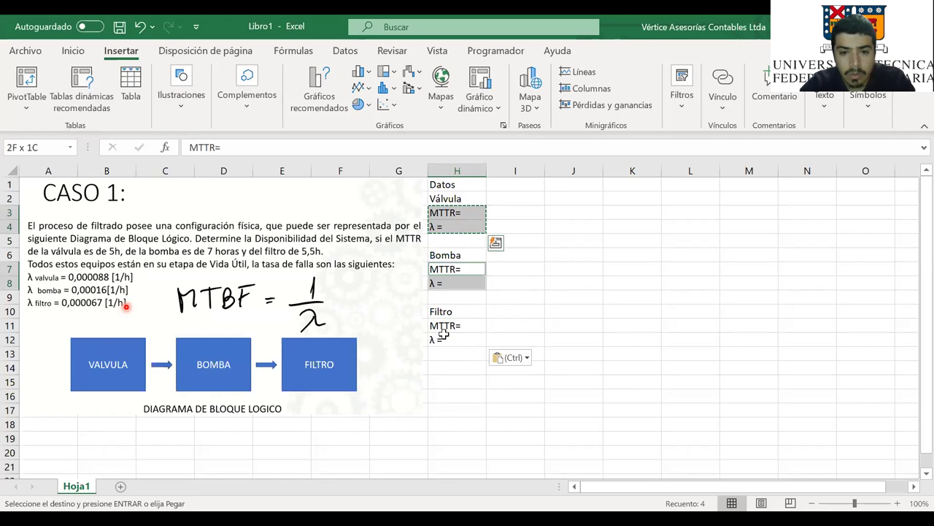
drag(443, 325, 443, 338)
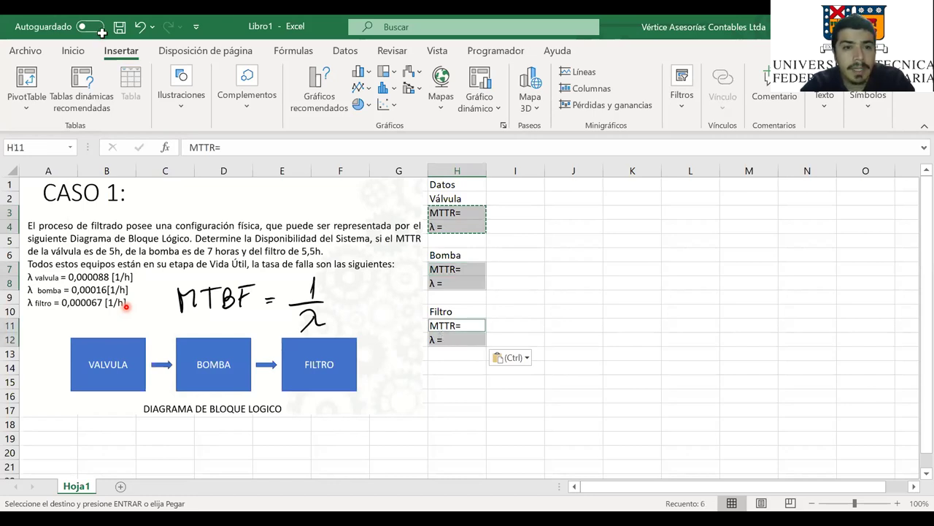
scroll(257, 108, up, 1)
click(257, 104)
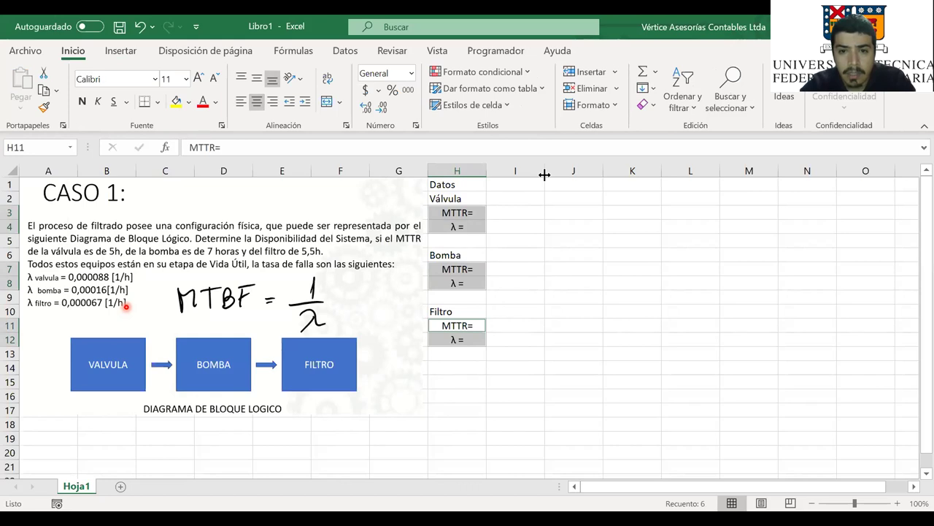
Step: Narrow column I and fit the width of column H to its labels
drag(545, 174, 528, 174)
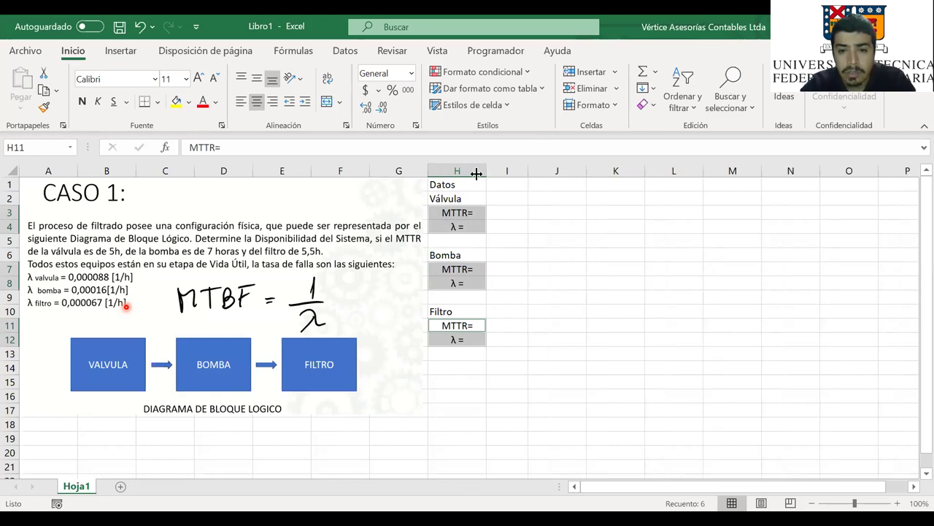
key(alt+h)
key(o)
key(i)
Step: Enter the valve's MTTR as 5 in I3 with the unit h in J3, and center cells I3:I12
click(496, 213)
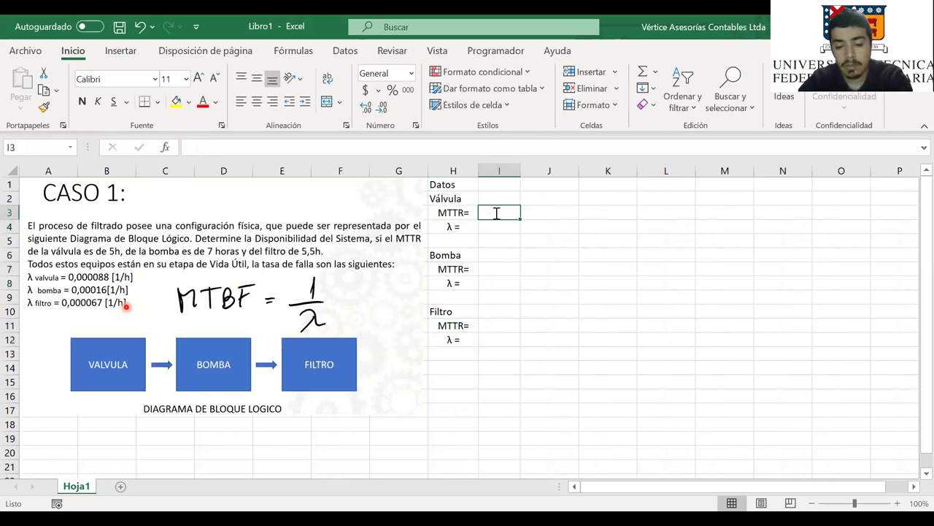
text(5)
key(Tab)
text(h)
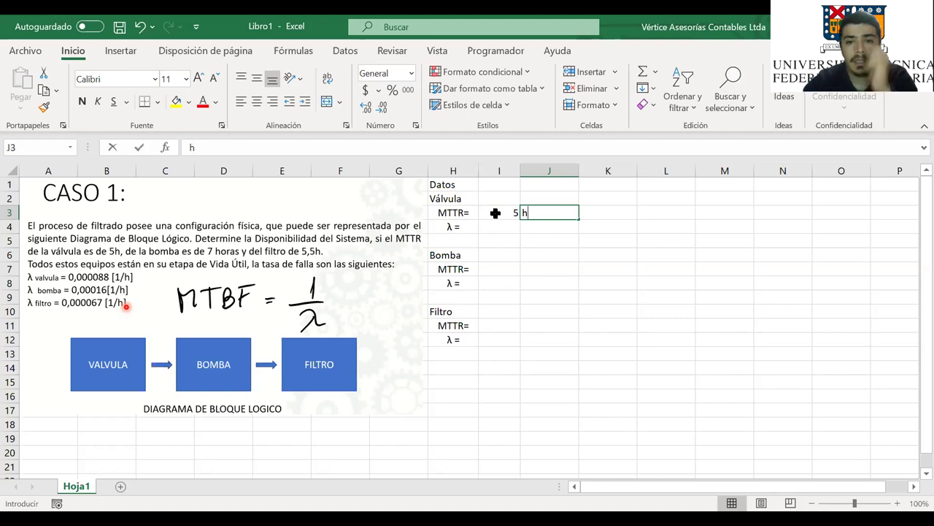
key(Return)
drag(495, 213, 488, 340)
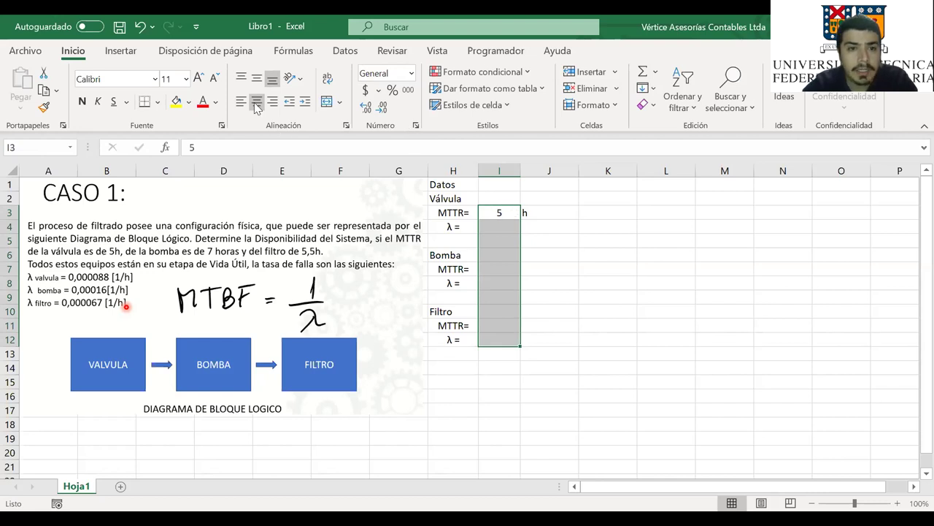
click(500, 199)
Step: Enter 7 in cell I8 and the unit h in J8 under Bomba
click(504, 228)
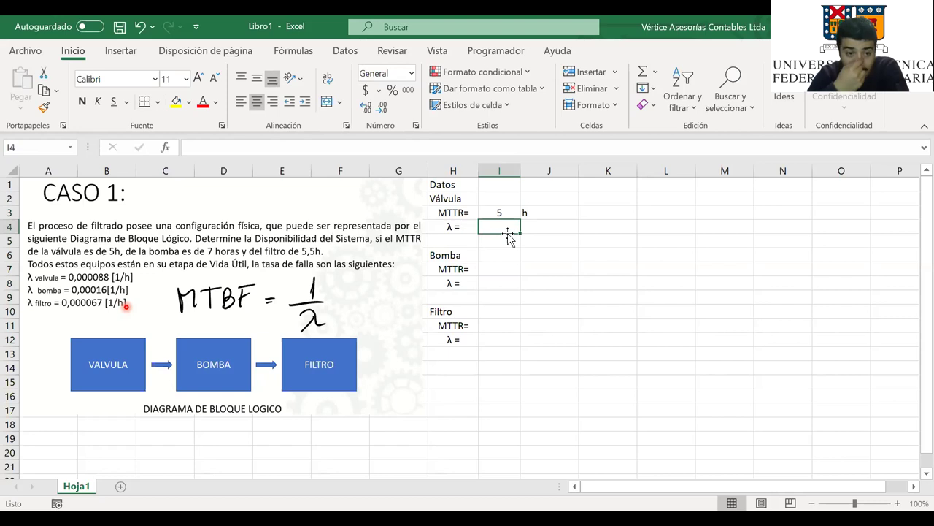
key(Down)
key(Down)
key(Down)
key(Down)
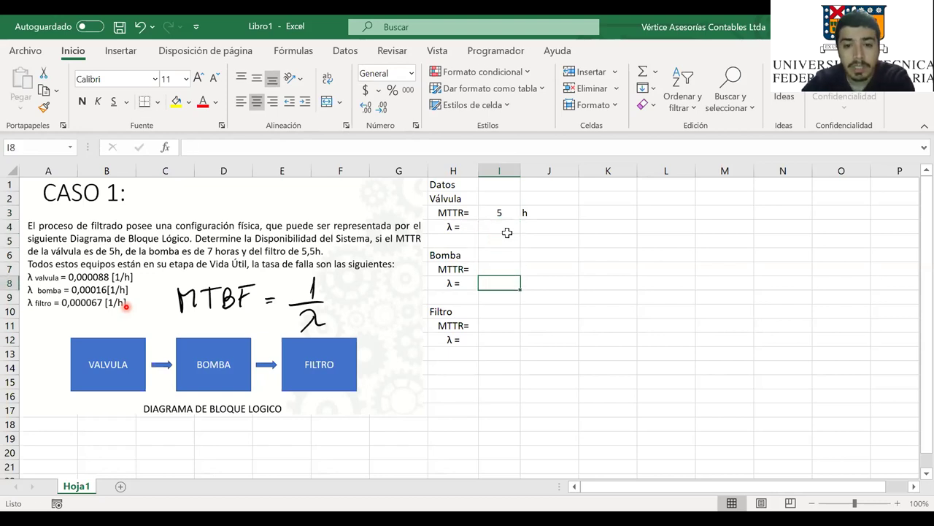
text(7)
key(Tab)
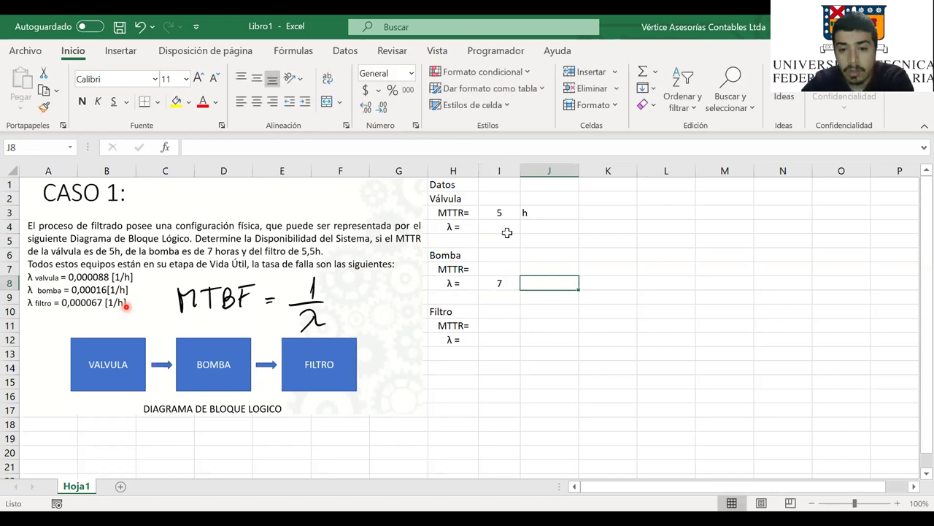
text(h)
key(Return)
key(Down)
key(Down)
key(Left)
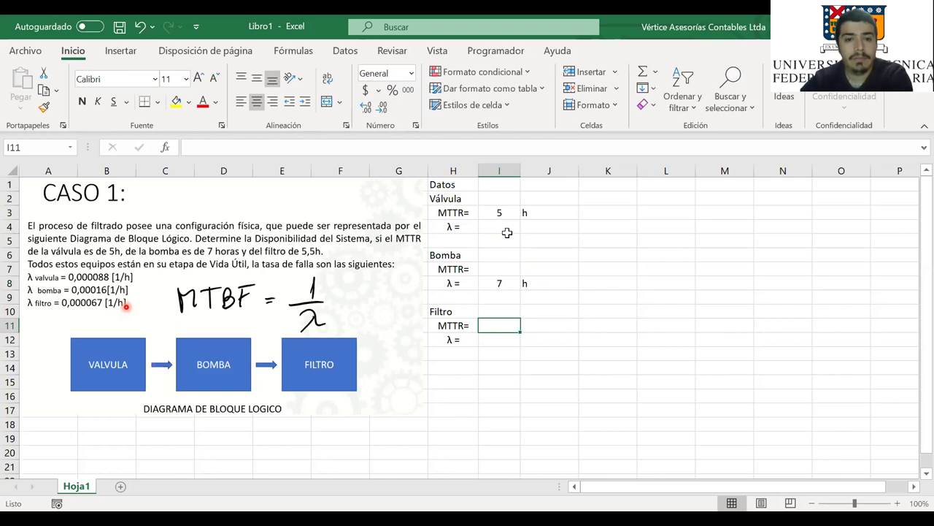
Step: Enter the pump's MTTR as 7 in I7 with the unit h in J7, and clear the misplaced entries in I8:J8
key(Up)
key(Up)
key(Up)
key(Up)
text(7)
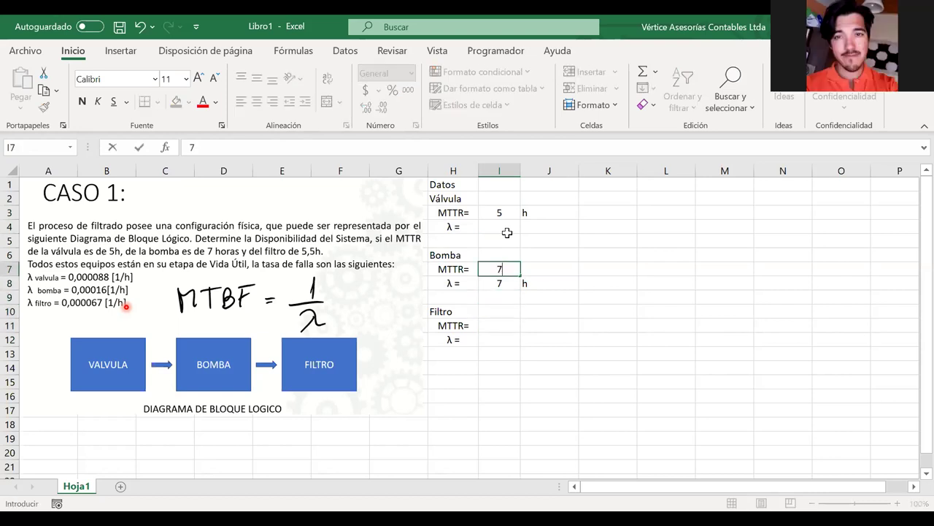
key(Return)
key(Delete)
key(Right)
key(Up)
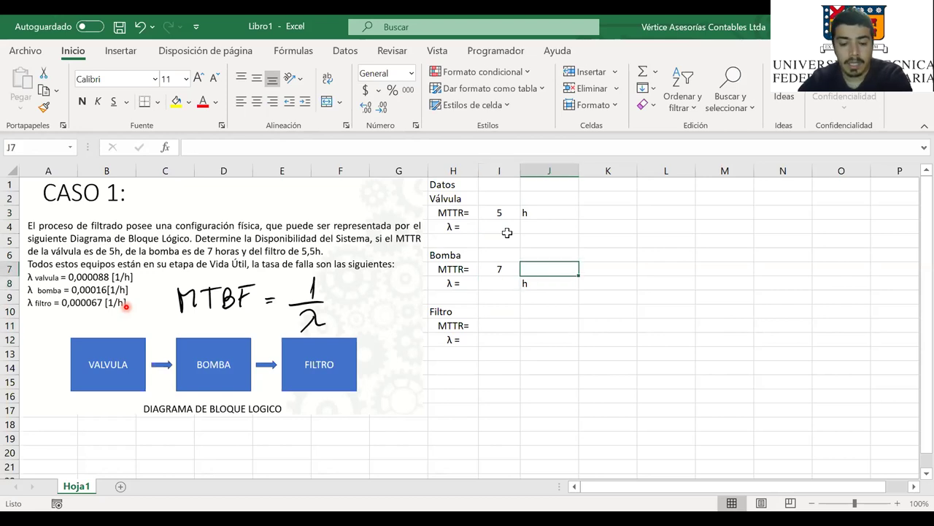
text(h)
key(Return)
key(Delete)
Step: Enter the filter's MTTR as 5,5 in I11 with the unit h in J11
key(Down)
key(Down)
key(Down)
key(Left)
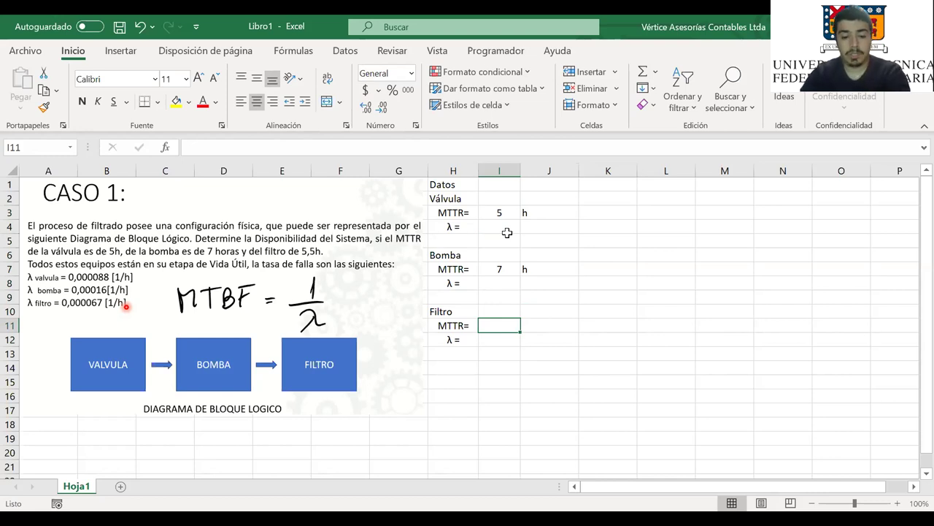
text(5,5)
key(Right)
text(h)
key(Return)
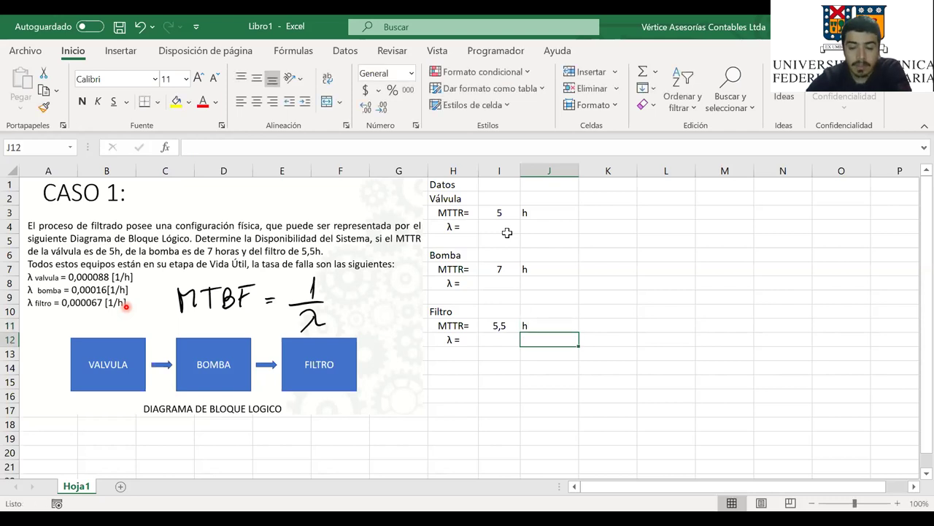
Step: Enter the valve's failure rate λ as 0,000088 in cell I4
key(Left)
key(Left)
key(Up)
key(Up)
key(Up)
key(Up)
key(Up)
key(Up)
key(Up)
key(Up)
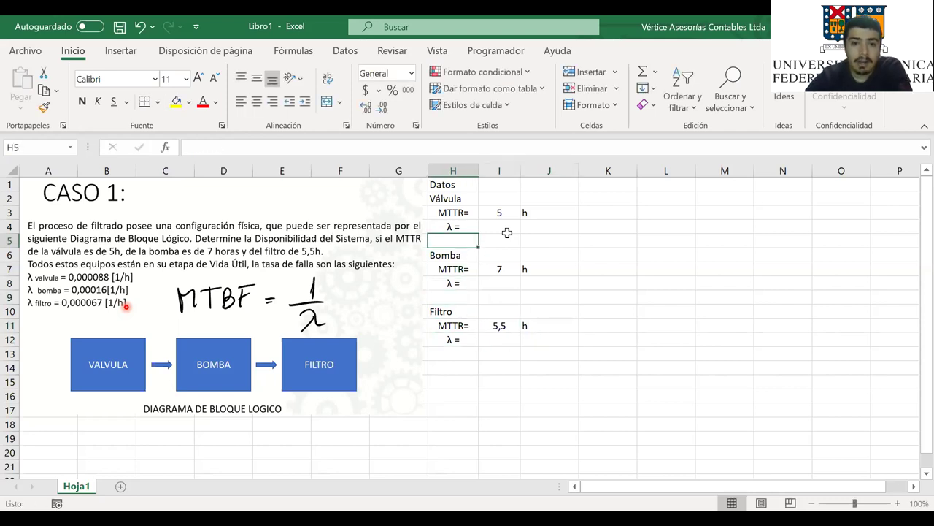
click(508, 236)
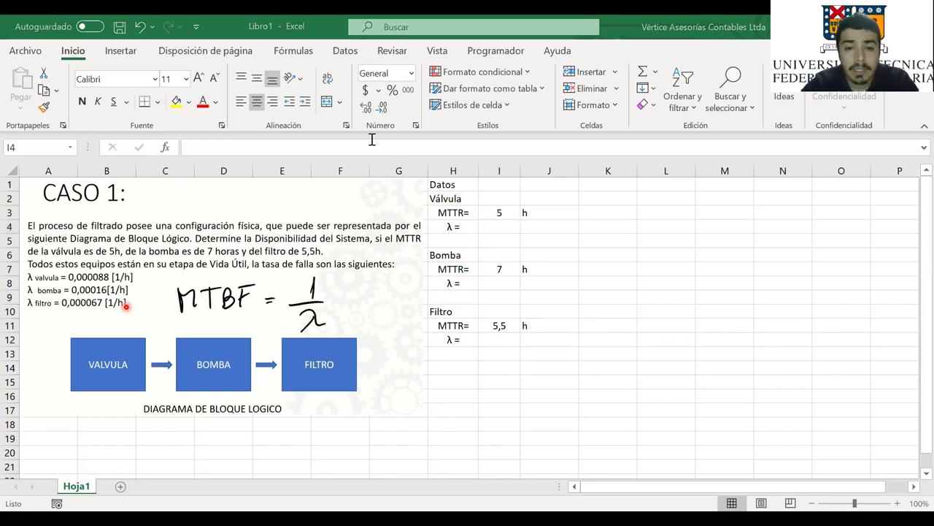
click(509, 229)
text(0)
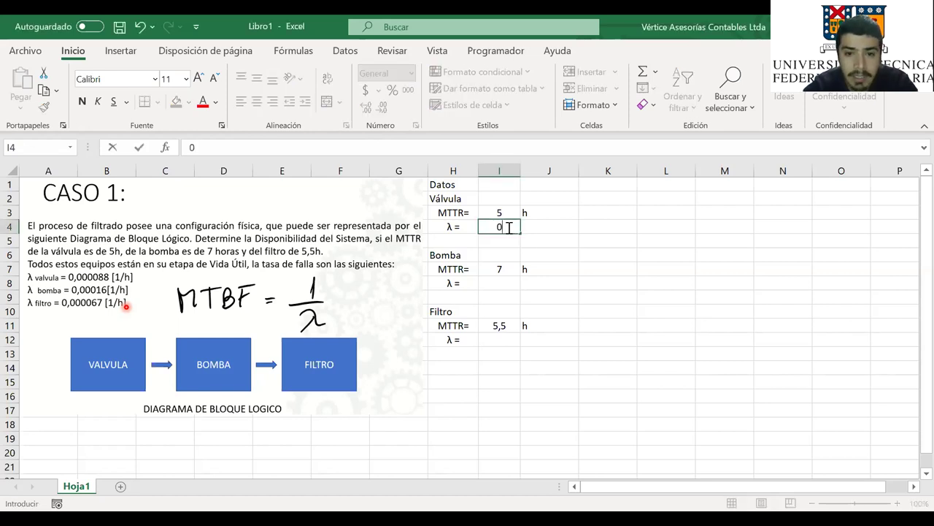
text(,)
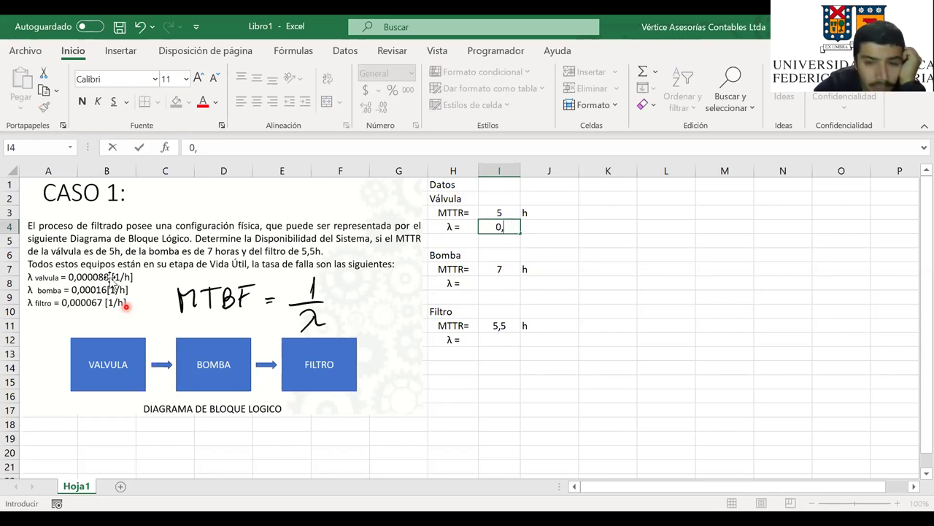
text(000088)
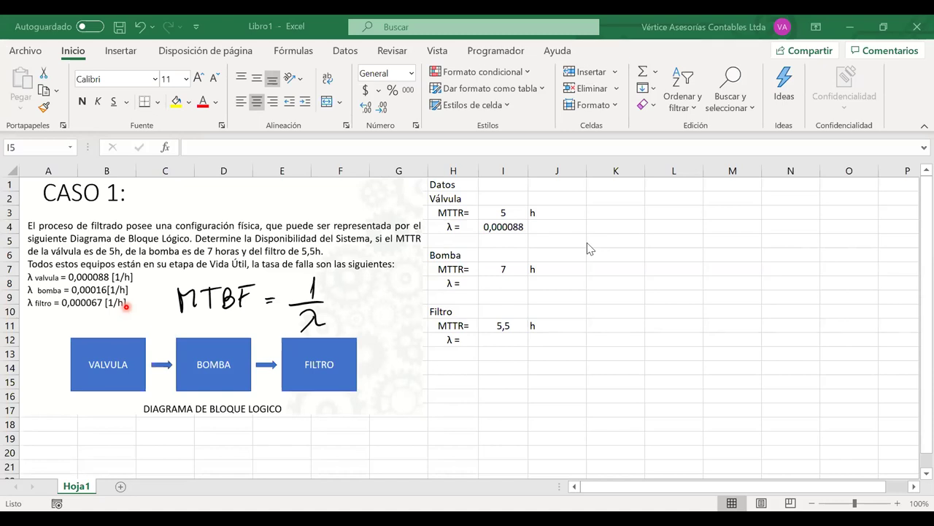
Step: Enter the unit 1/h for the valve's failure rate in cell J4
click(544, 229)
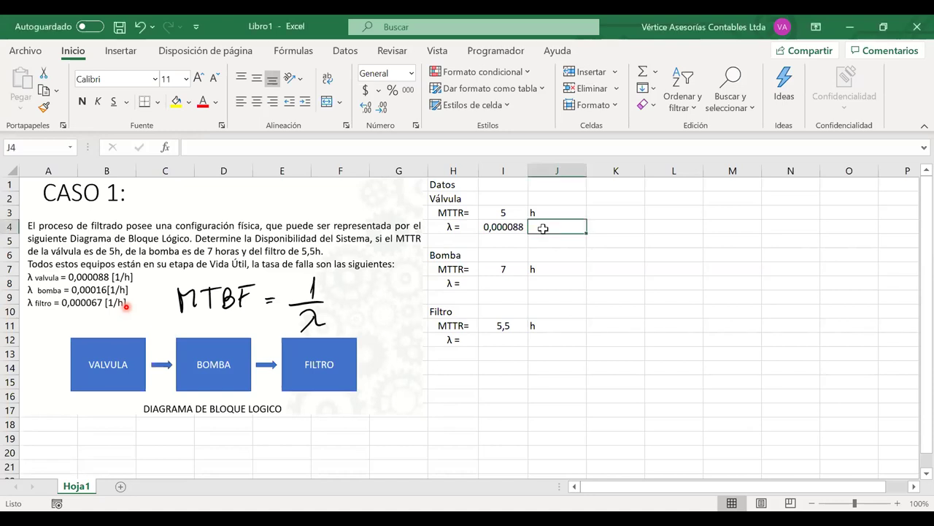
text(1/h)
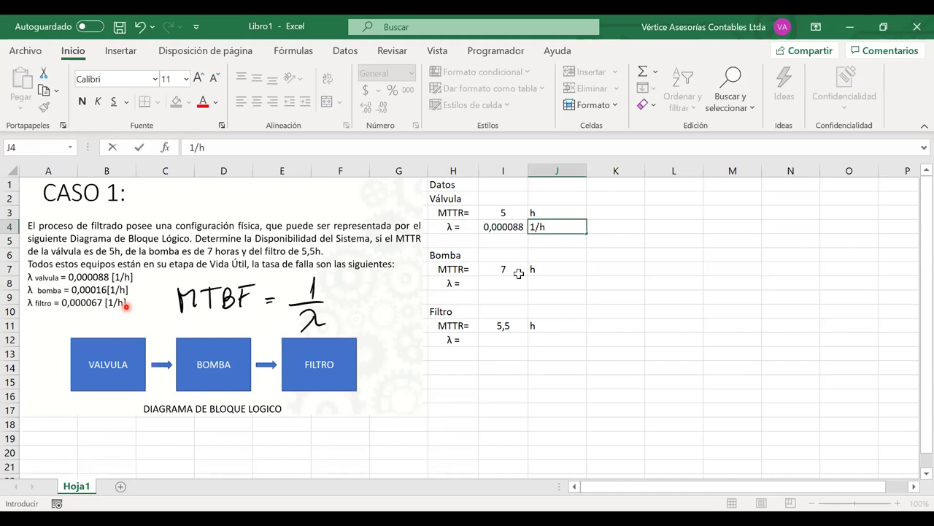
key(Return)
Step: Enter the pump's failure rate λ as 0,00016 in I8 and select the unit cell J8 beside it
key(Down)
key(Down)
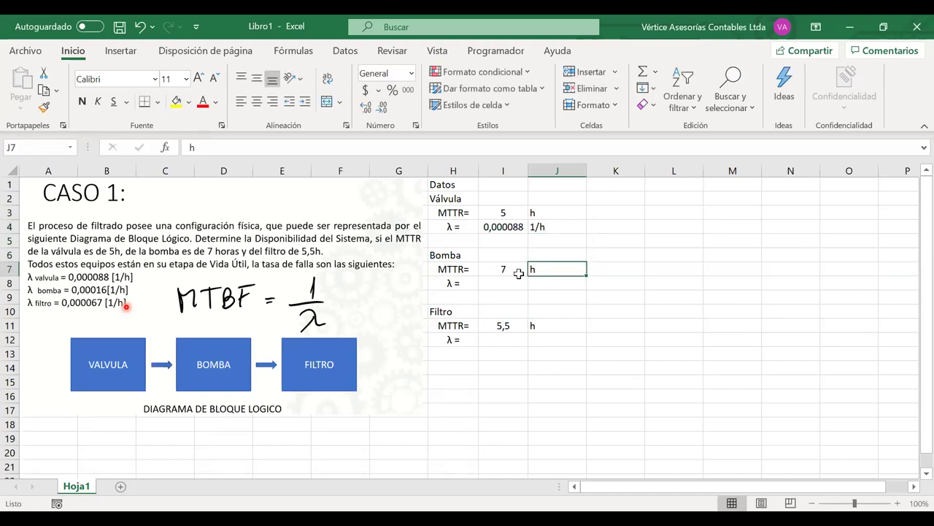
click(521, 279)
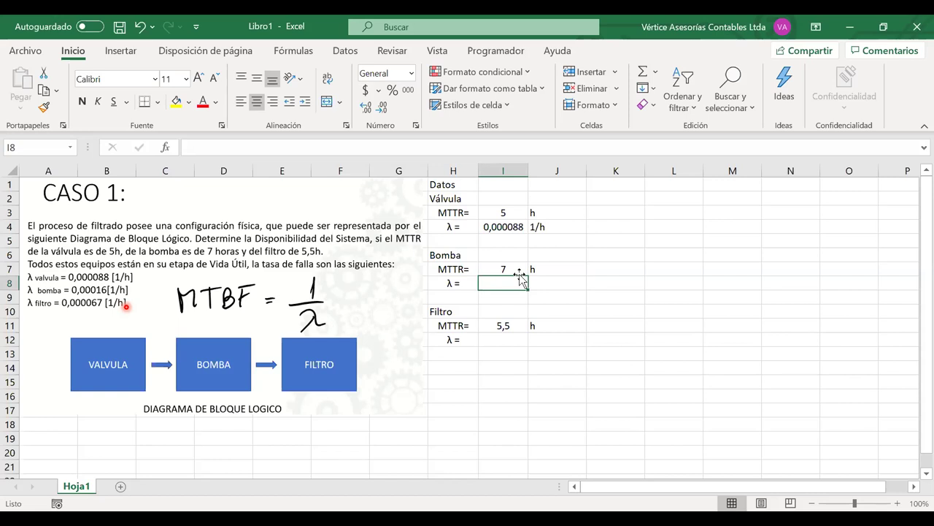
text(0,)
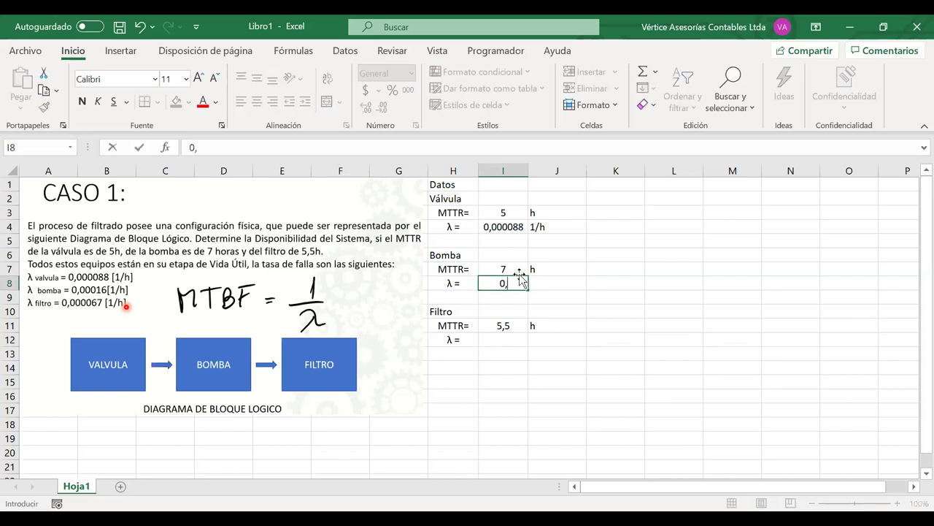
text(00016)
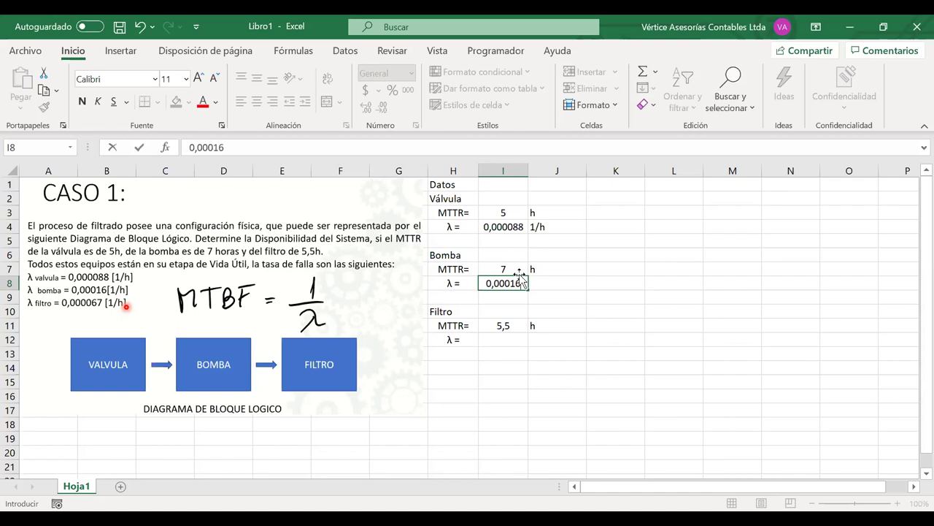
click(547, 283)
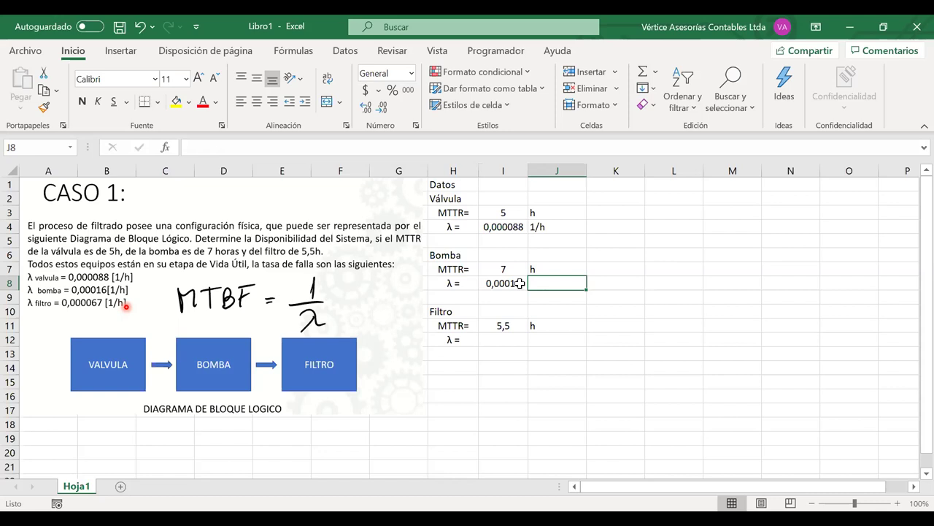
click(461, 212)
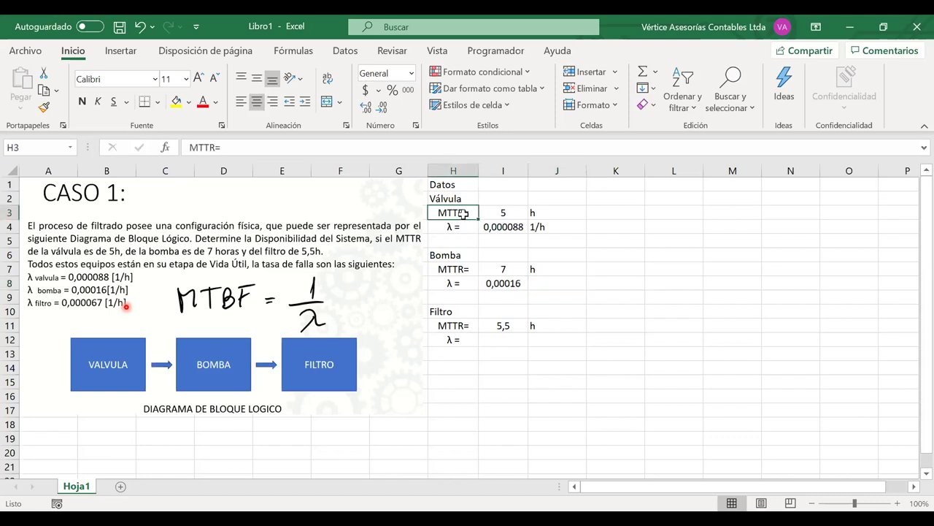
click(540, 284)
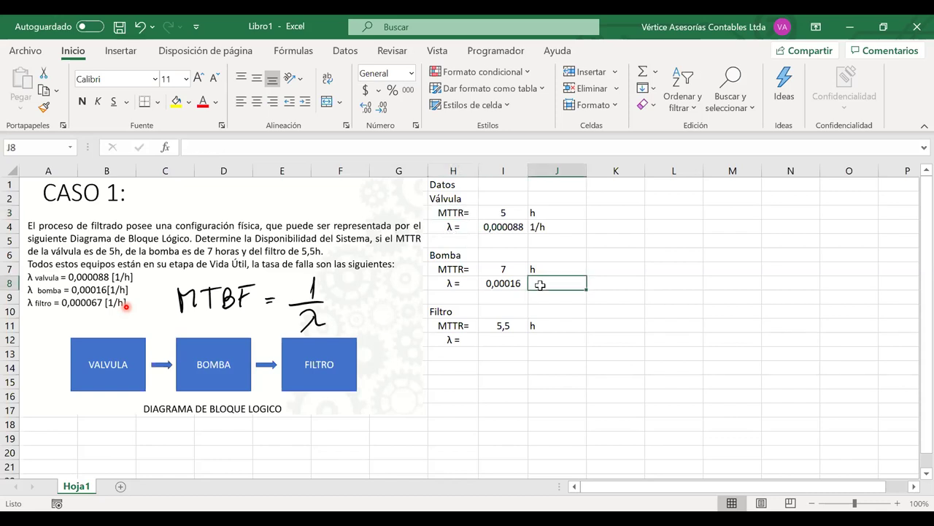
Step: Enter the unit 1/h for the pump's failure rate in J8
text(1/)
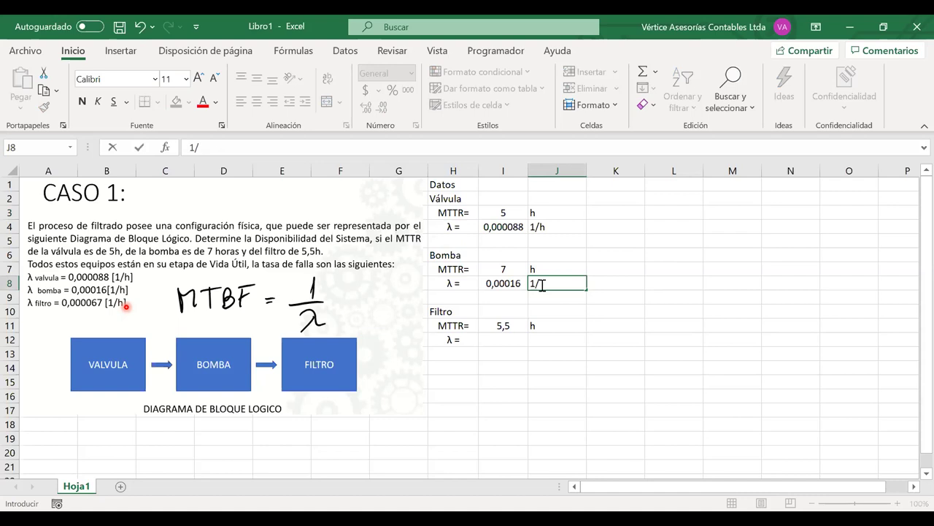
text(h)
key(Return)
Step: Enter the filter's failure rate λ as 0,000067 in I12 with the unit 1/h in J12
key(Return)
key(Return)
key(Return)
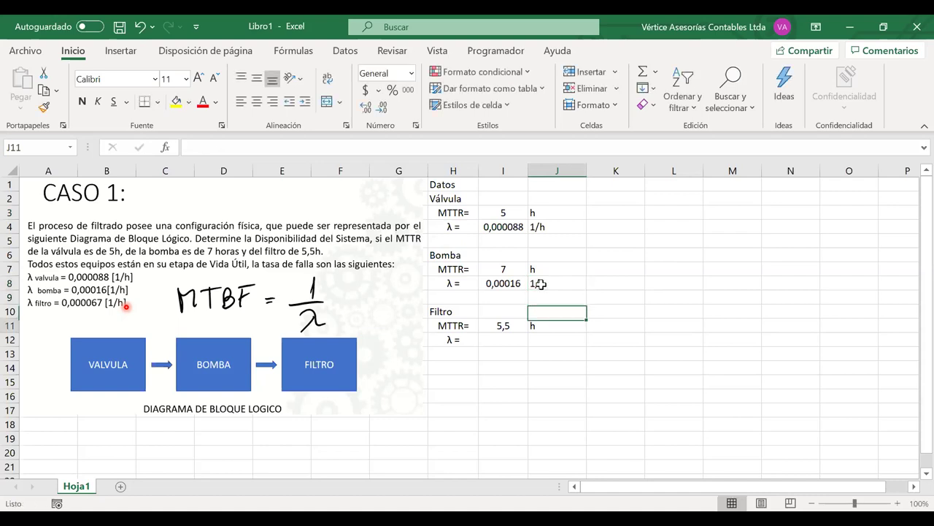
key(Left)
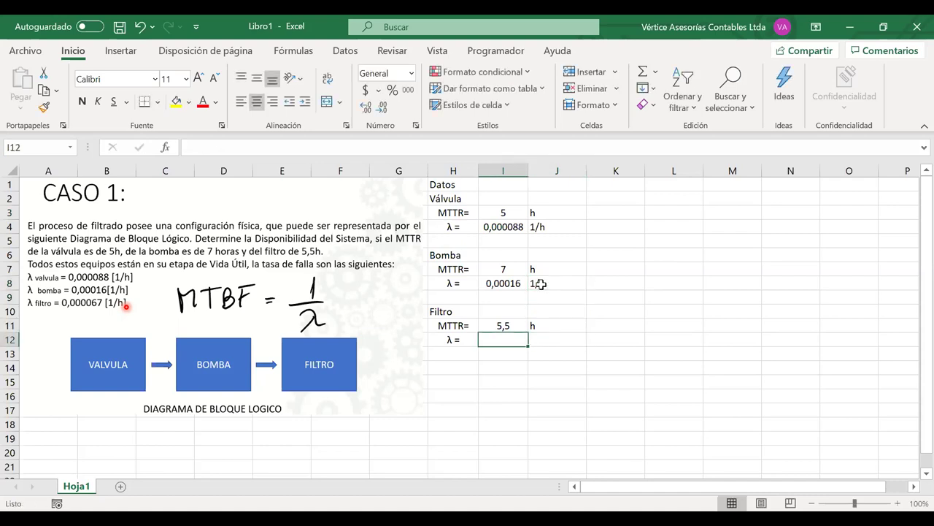
text(0,0000)
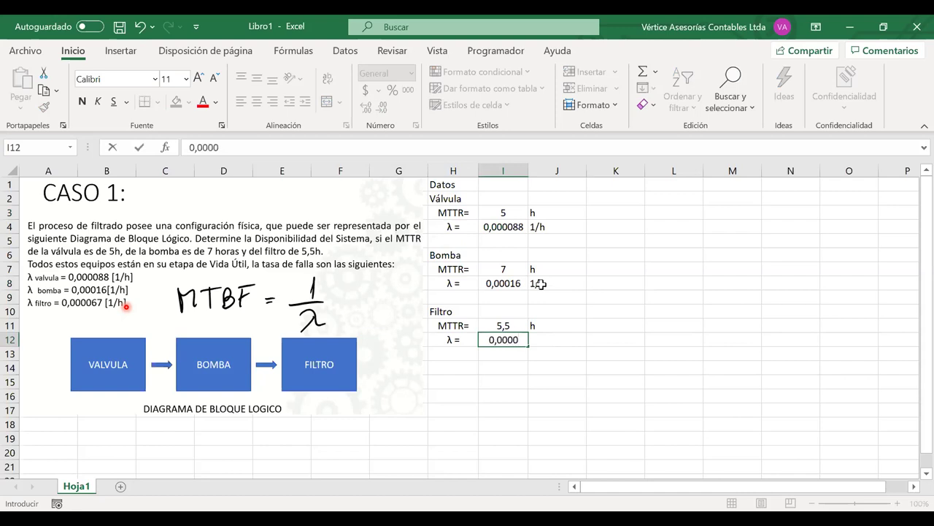
text(67)
key(Tab)
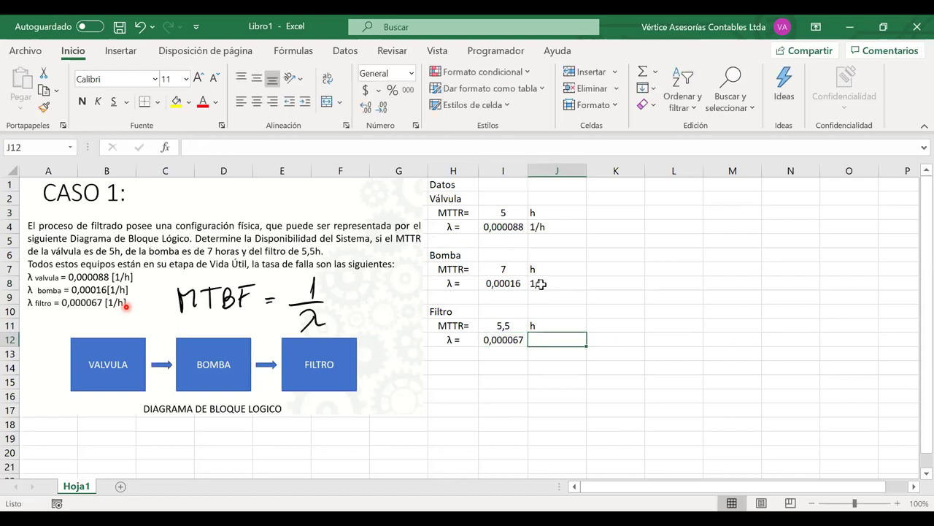
text(1/)
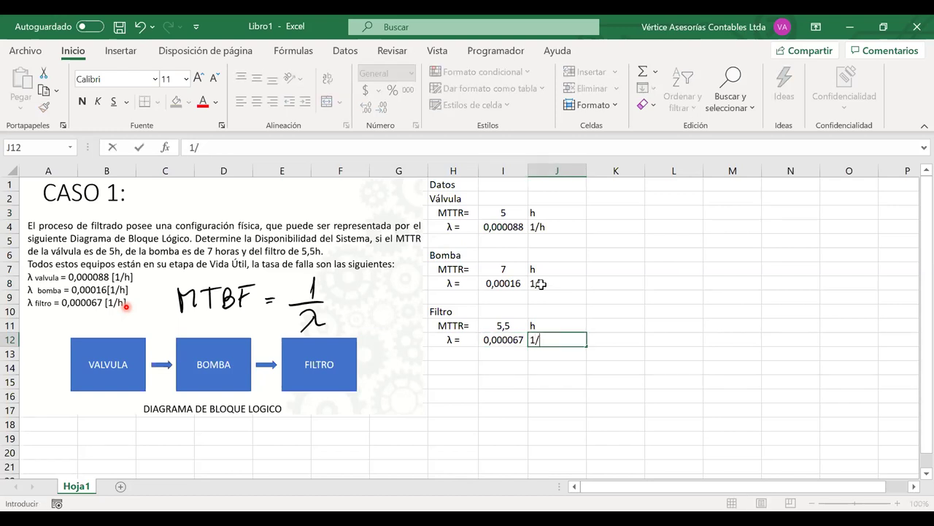
text(h)
key(Tab)
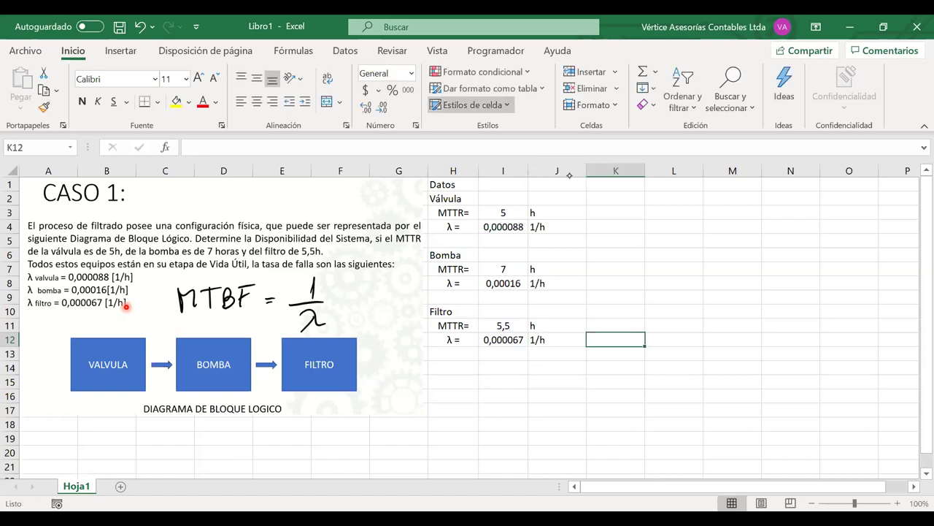
Step: Handwrite the example rate 0,5 1/día beside the data and rewrite it below with 1/día as a fraction
mouse_move(647, 216)
mouse_down()
mouse_move(639, 238)
mouse_move(649, 217)
mouse_move(672, 219)
mouse_move(668, 238)
mouse_up()
mouse_move(720, 208)
mouse_down()
mouse_move(716, 243)
mouse_move(739, 248)
mouse_move(752, 212)
mouse_move(773, 227)
mouse_move(770, 250)
mouse_up()
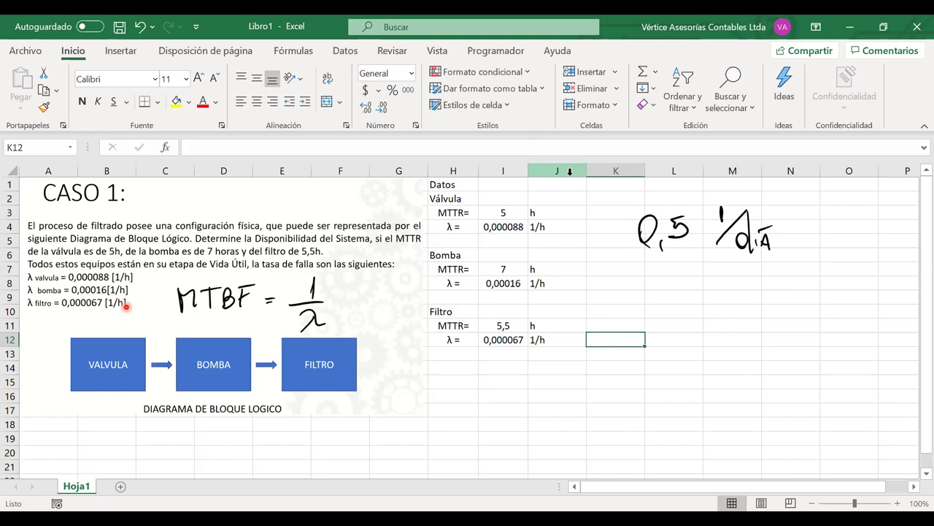
mouse_move(622, 307)
mouse_down()
mouse_move(619, 322)
mouse_move(629, 323)
mouse_up()
drag(638, 319, 637, 326)
drag(660, 301, 647, 323)
drag(700, 302, 705, 321)
mouse_move(684, 320)
mouse_down()
mouse_move(731, 316)
mouse_move(707, 327)
mouse_move(710, 354)
mouse_move(728, 351)
mouse_up()
Step: Handwrite the conversion factor 1 día over 24 h after the rate and cross out the días units
drag(752, 314, 822, 309)
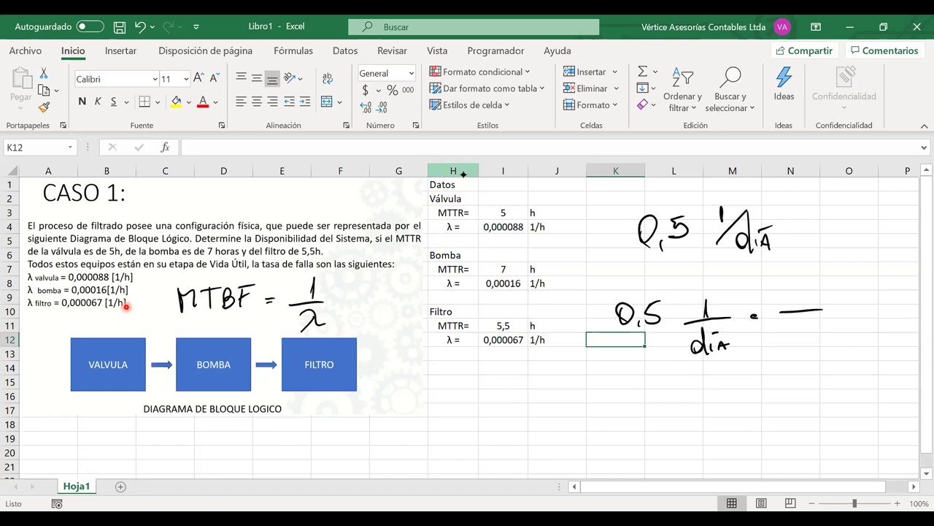
mouse_move(792, 279)
mouse_down()
mouse_move(791, 307)
mouse_move(814, 283)
mouse_move(817, 303)
mouse_up()
drag(820, 294, 833, 303)
mouse_move(792, 326)
mouse_down()
mouse_move(793, 340)
mouse_move(806, 338)
mouse_up()
mouse_move(811, 328)
mouse_down()
mouse_move(820, 315)
mouse_move(816, 340)
mouse_move(844, 336)
mouse_up()
drag(687, 357, 843, 276)
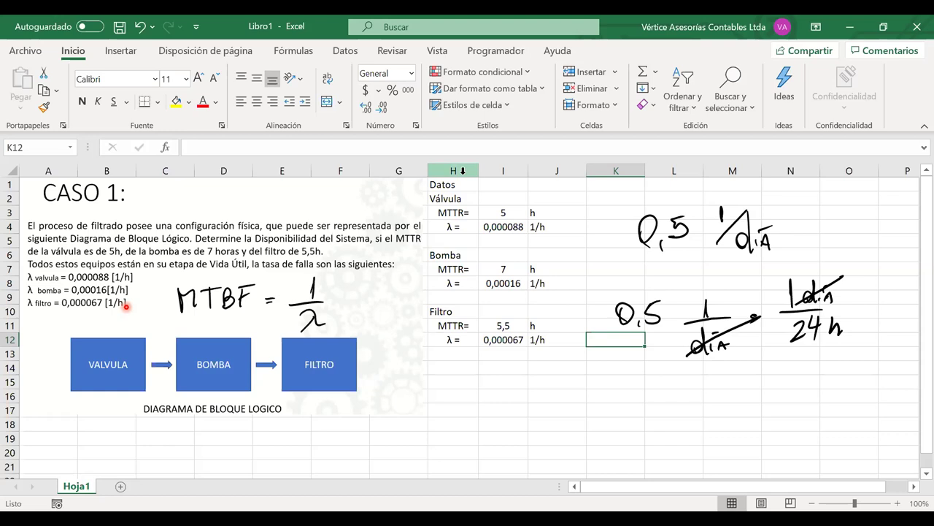
Step: Handwrite the converted rate 0,02088 1/h below the conversion
mouse_move(641, 409)
mouse_down()
mouse_move(636, 419)
mouse_move(642, 389)
mouse_up()
drag(660, 413, 658, 424)
mouse_move(690, 387)
mouse_down()
mouse_move(726, 393)
mouse_move(730, 416)
mouse_move(746, 392)
mouse_move(803, 406)
mouse_move(819, 390)
mouse_up()
mouse_move(859, 379)
mouse_down()
mouse_move(863, 397)
mouse_move(847, 422)
mouse_up()
mouse_move(877, 414)
mouse_down()
mouse_move(879, 431)
mouse_move(889, 432)
mouse_up()
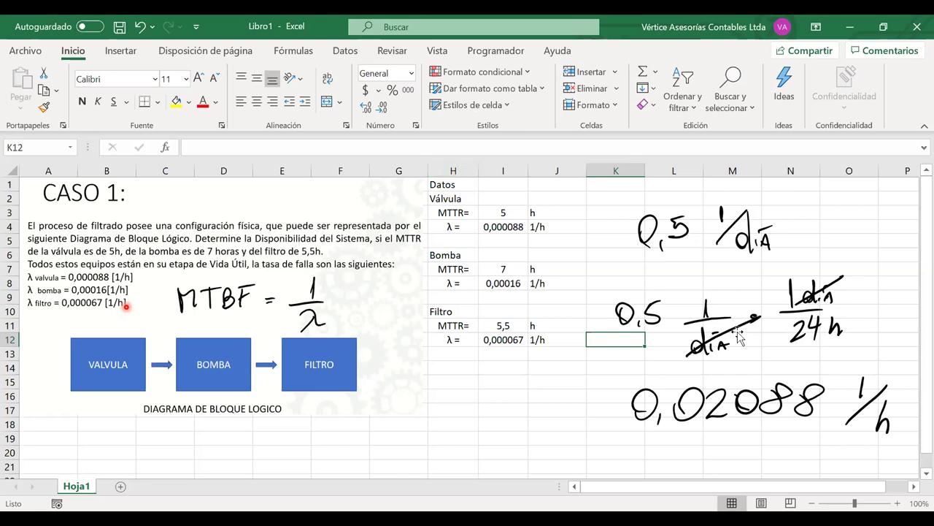
Step: Delete all the handwritten ink of the unit conversion example beside the data table
click(712, 398)
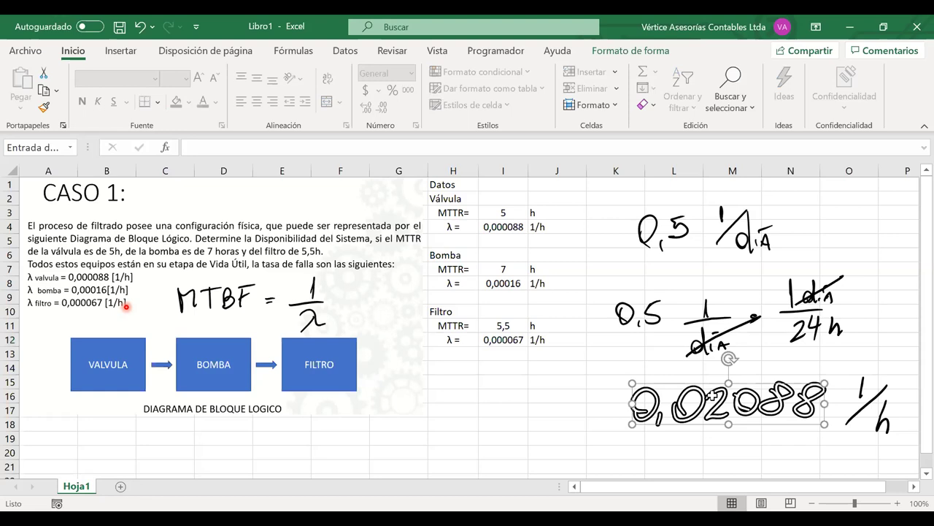
key(Delete)
click(860, 409)
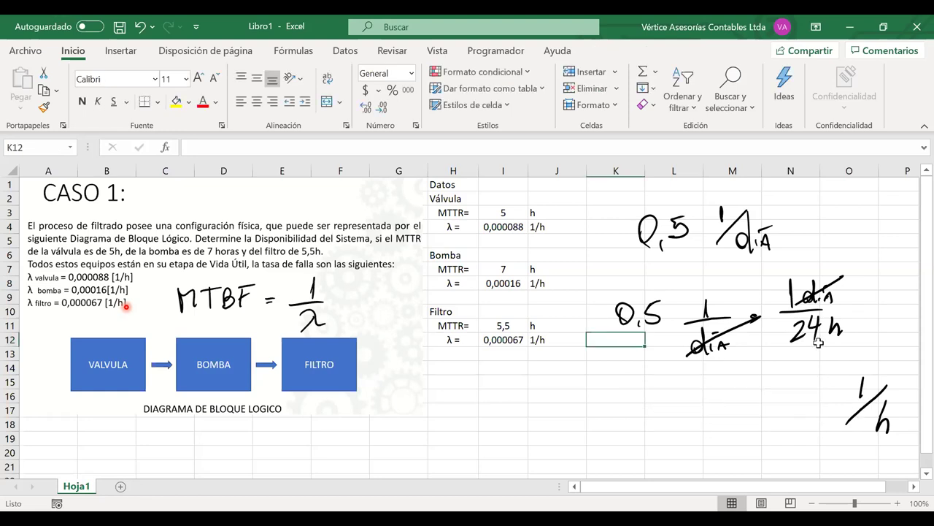
key(Delete)
click(796, 305)
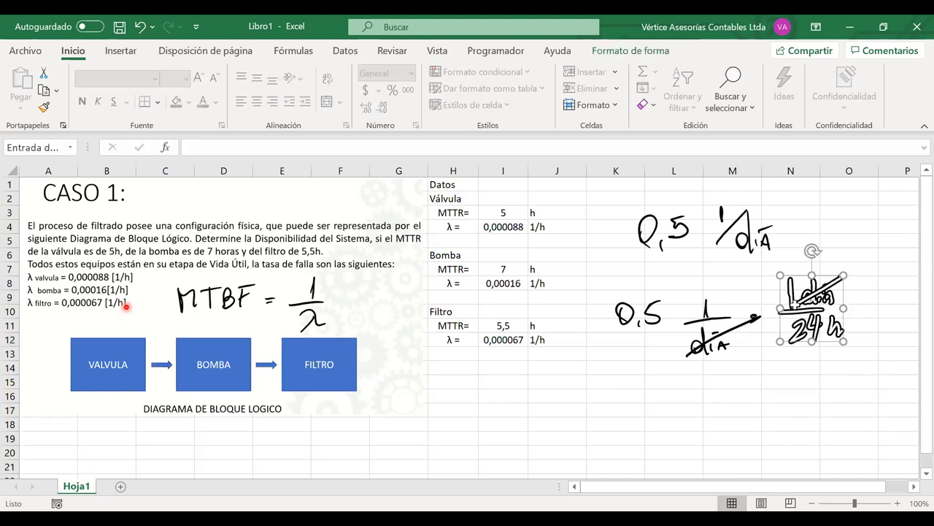
key(Delete)
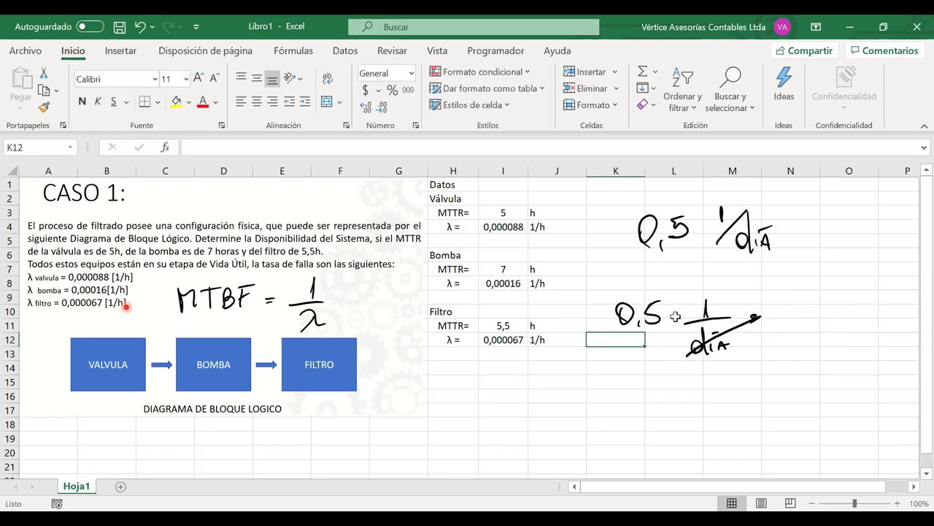
click(717, 330)
key(Delete)
click(647, 312)
key(Delete)
click(718, 217)
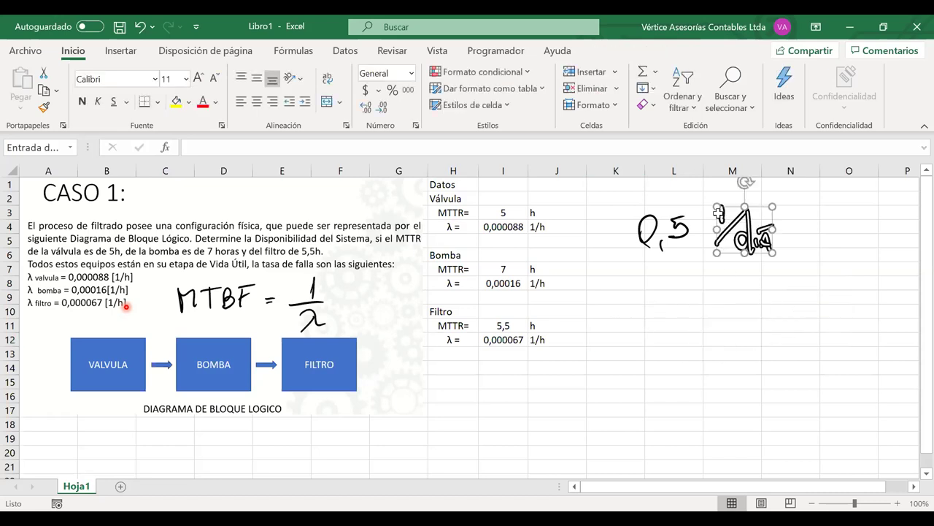
key(Delete)
click(679, 227)
key(Delete)
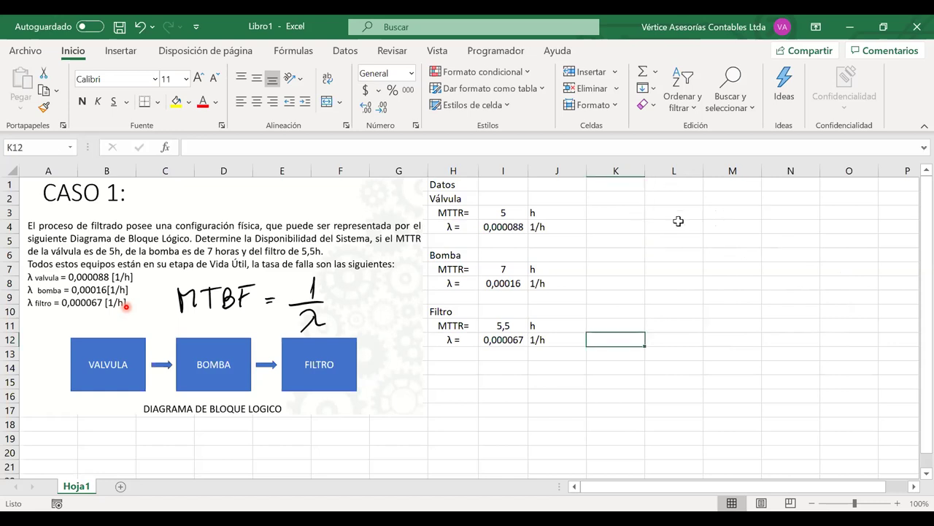
Step: Fill the valve block H2:J5 yellow and apply borders to all its cells
drag(451, 204, 543, 235)
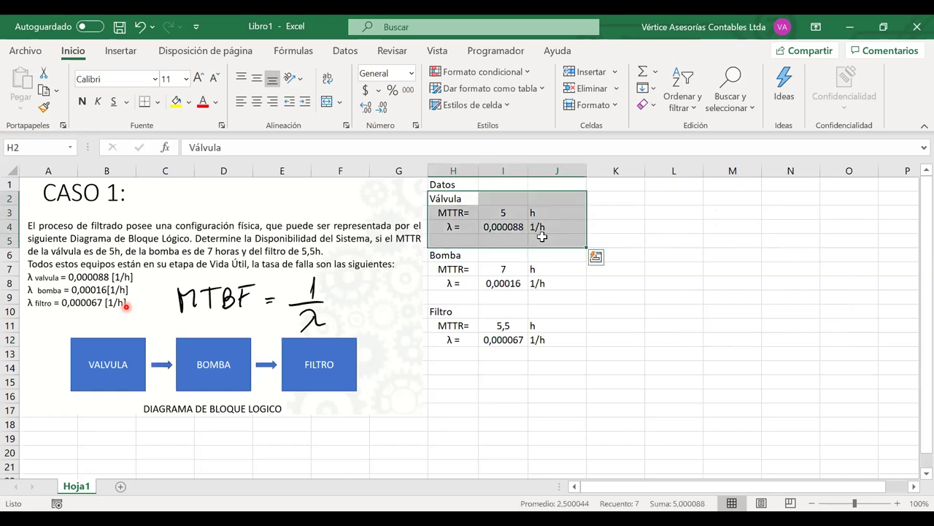
click(170, 102)
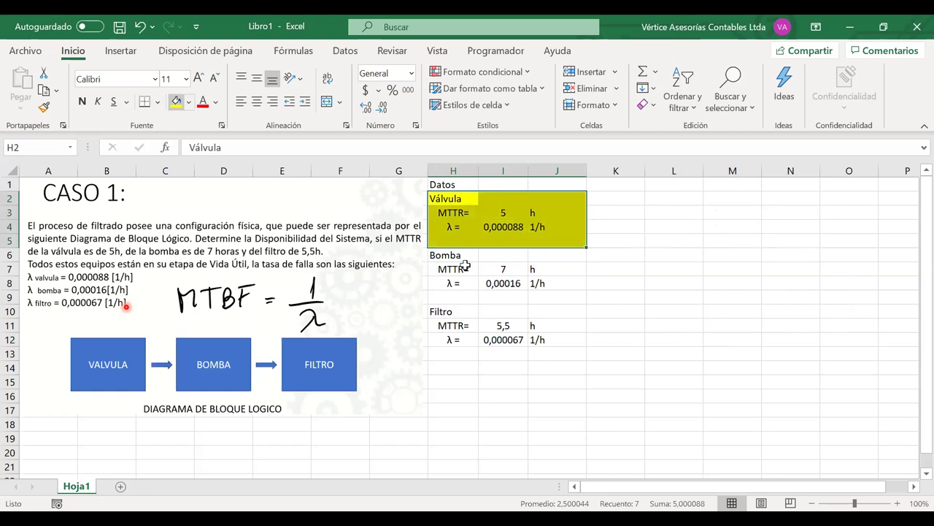
Step: Move the pump and filter data down one row and give the pump block H7:J10 a yellow fill and borders
drag(460, 257, 557, 340)
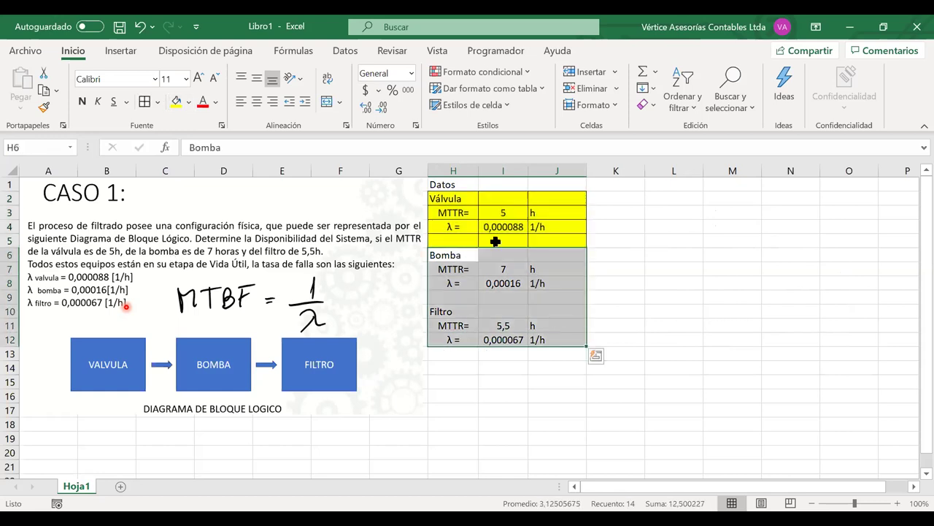
drag(497, 252, 541, 317)
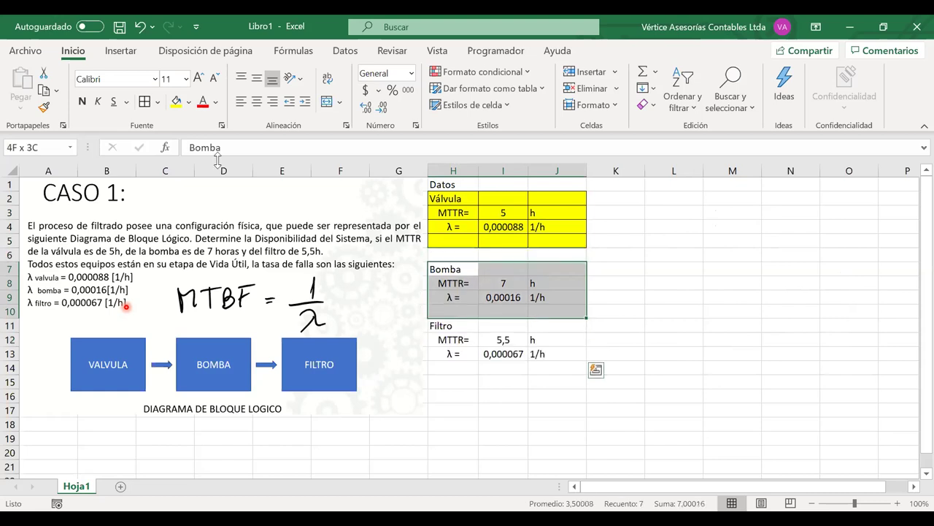
click(176, 102)
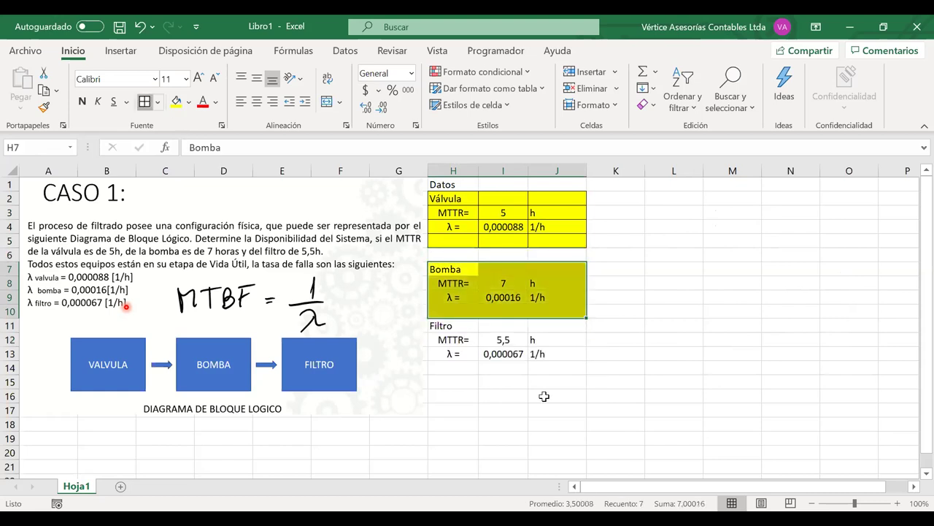
Step: Move the filter data down one row and give the block H12:J15 a yellow fill and borders
key(Down)
key(Down)
key(Down)
key(Down)
key(ctrl+a)
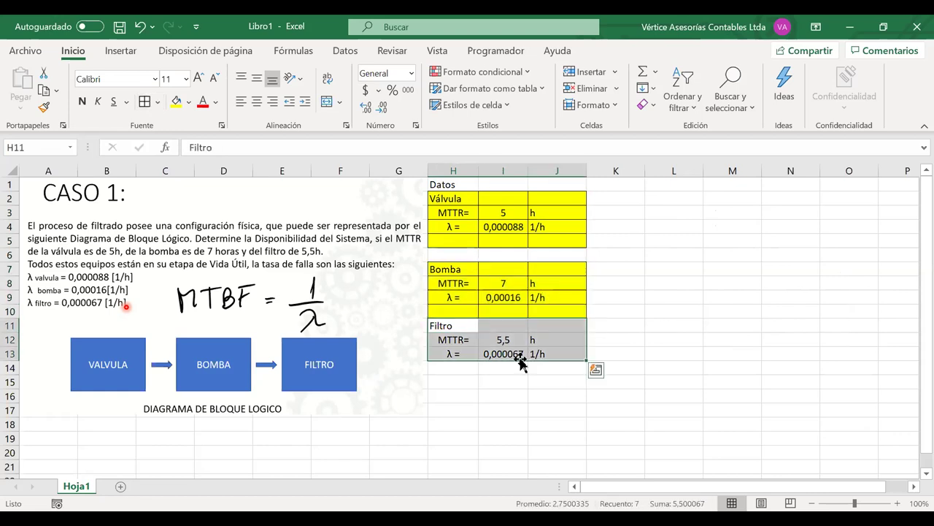
drag(519, 371, 520, 385)
click(176, 102)
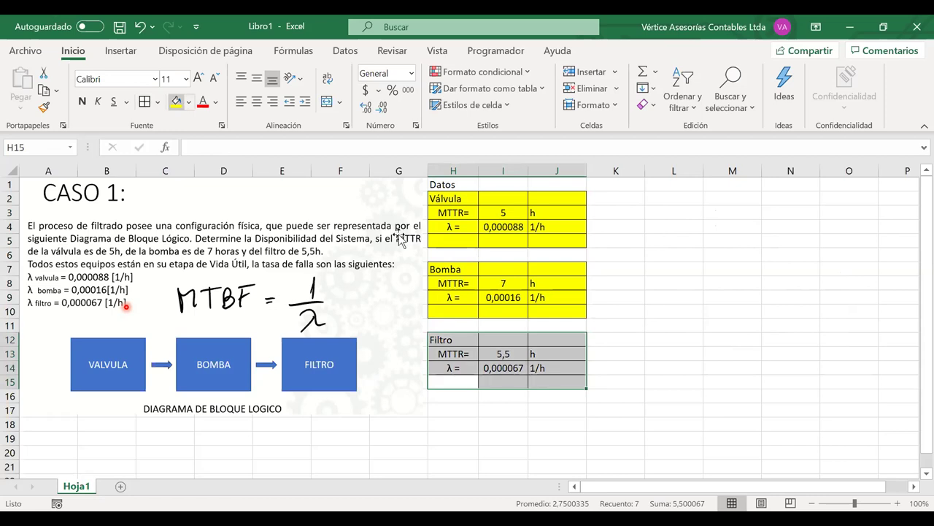
Step: Enter the label MTBF= in H5 of the valve block and center H5:I5
click(464, 243)
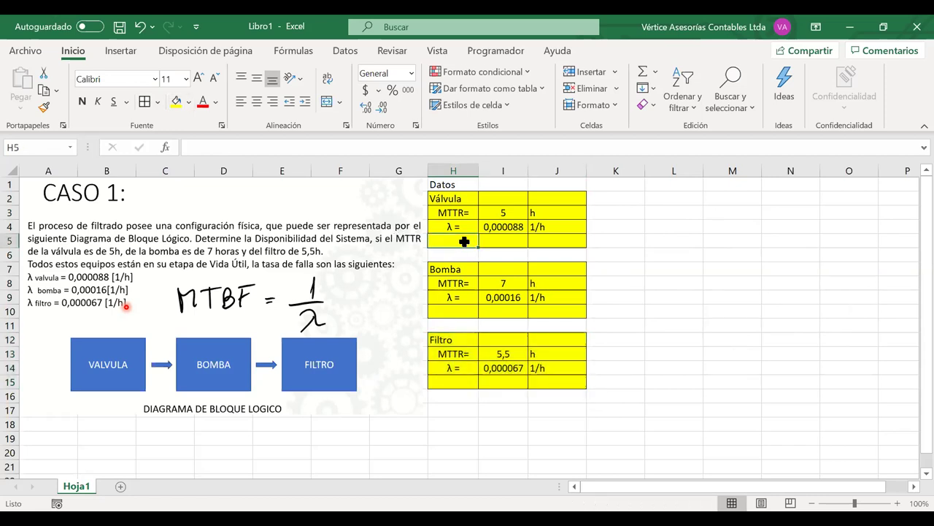
text(MTB)
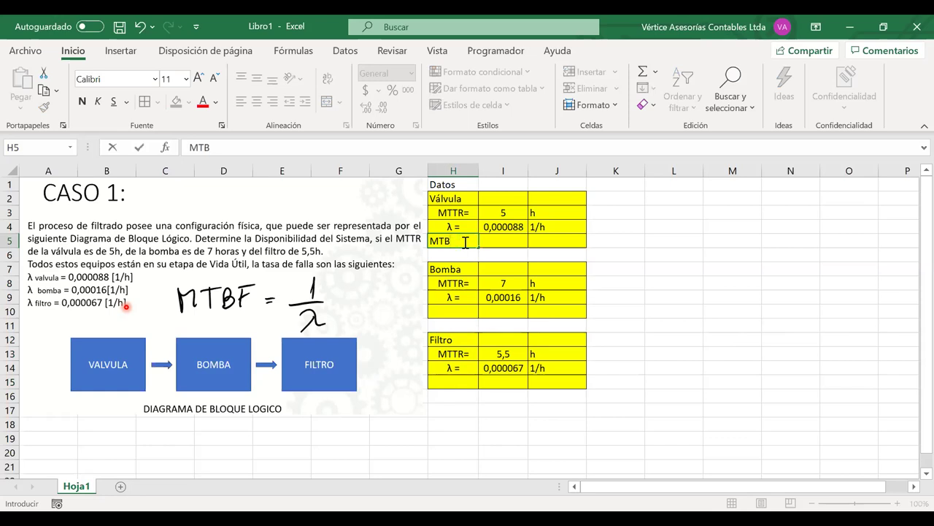
text(F=)
click(503, 240)
drag(453, 240, 514, 240)
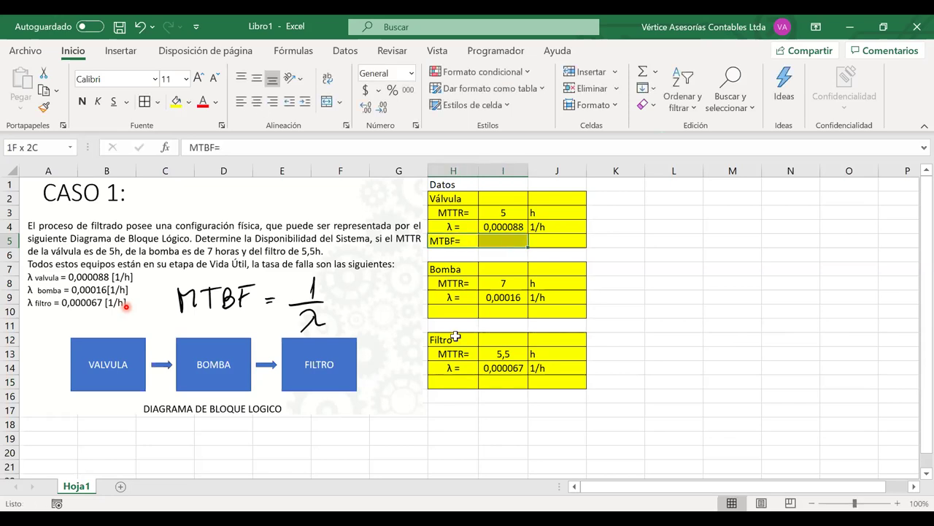
click(257, 101)
Step: Copy the format of H5:I5 to the empty MTBF rows H10:I10 of the pump and H15:I15 of the filter
click(48, 108)
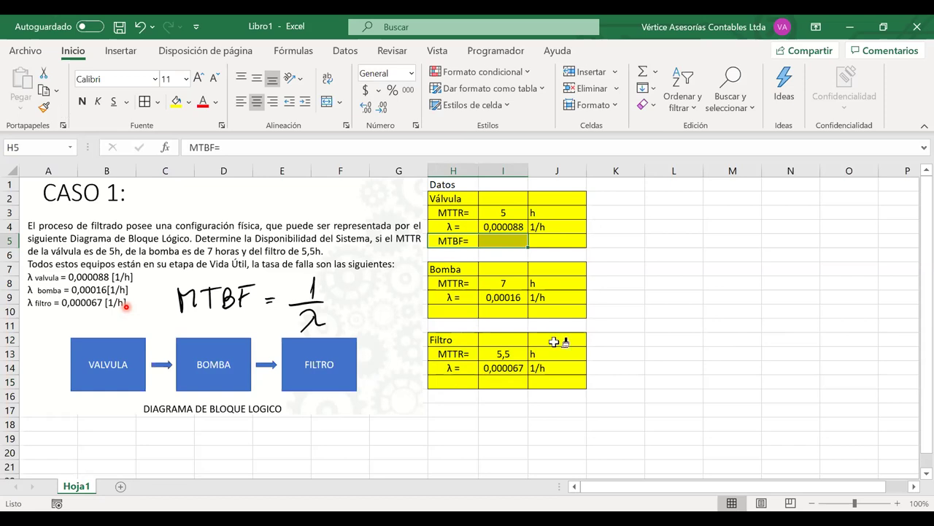
drag(453, 311, 504, 312)
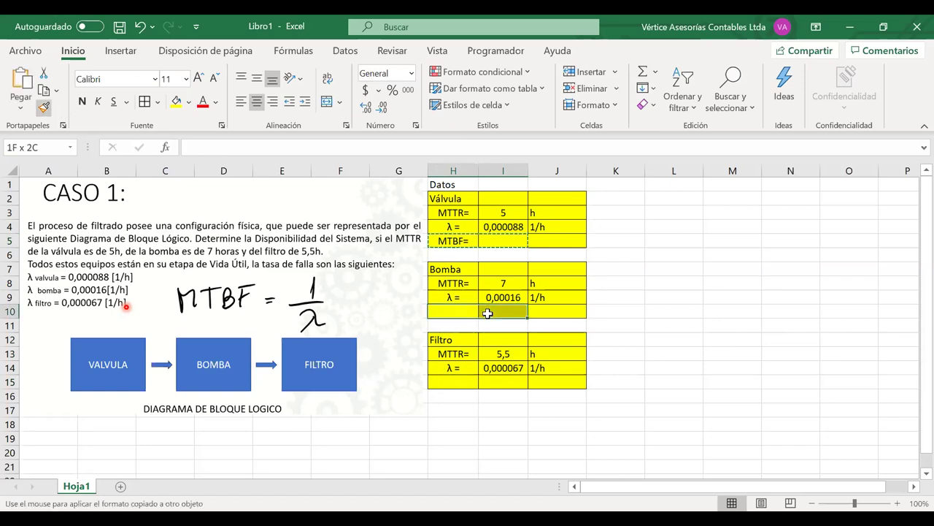
click(44, 108)
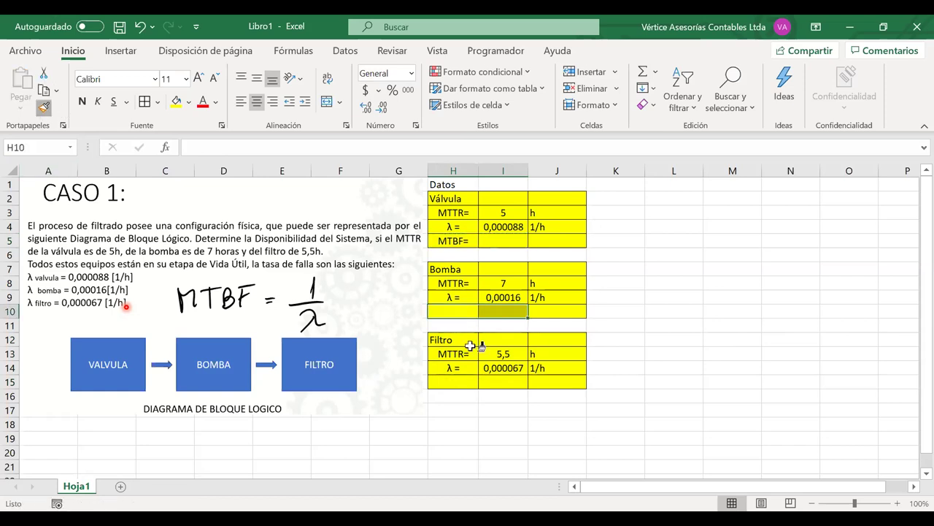
click(476, 383)
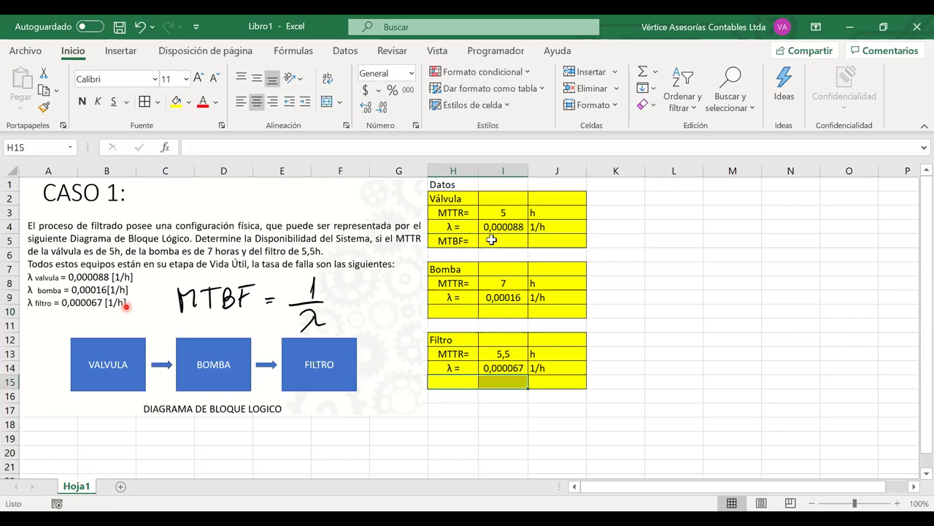
Step: Calculate the valve's MTBF in I5 as 1 divided by its failure rate in I4
click(494, 241)
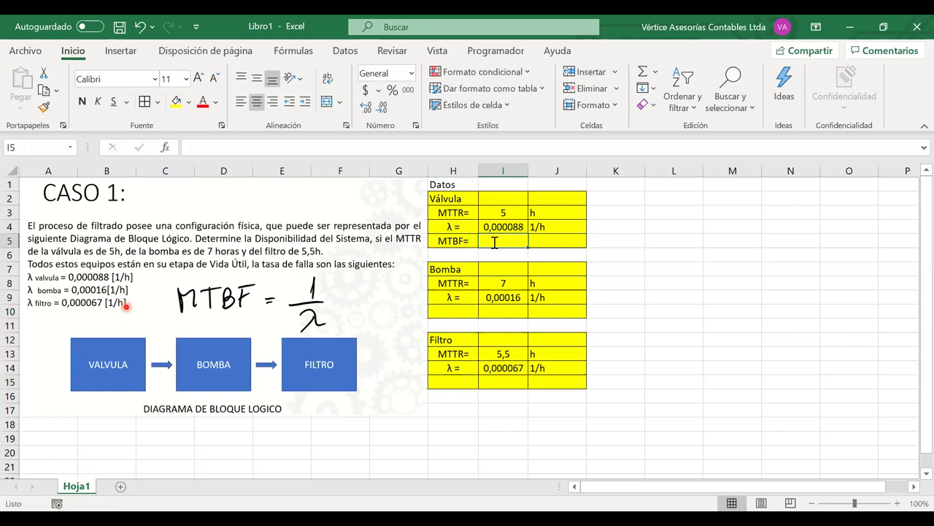
text(=1/)
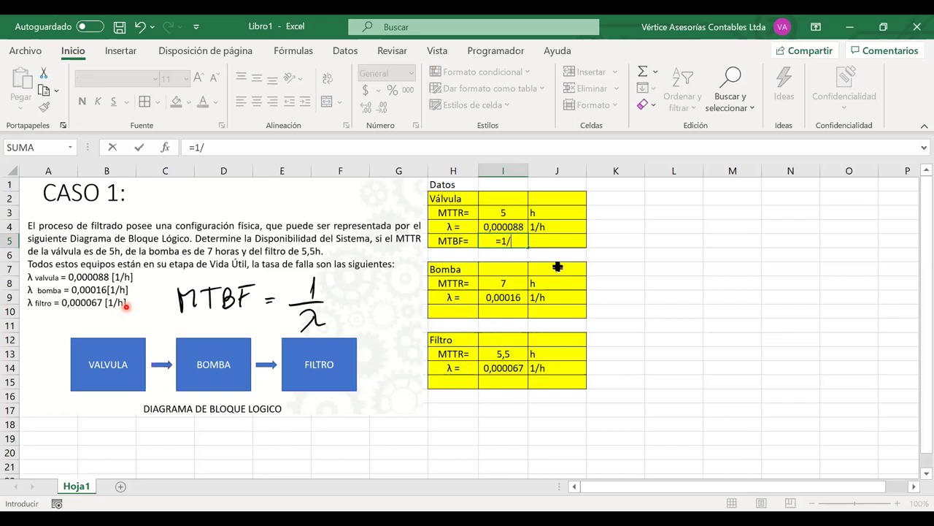
key(Up)
key(Return)
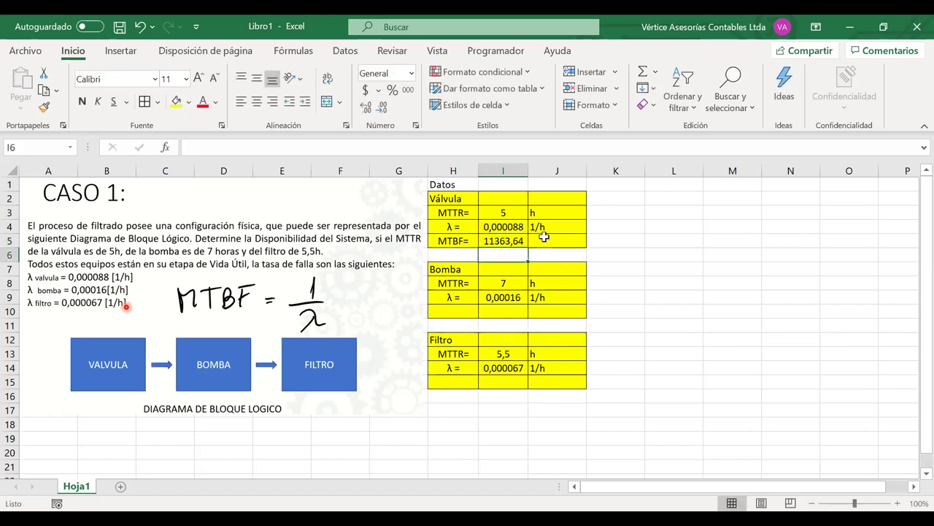
Step: Enter the unit h in J5 beside the valve's MTBF
right_click(546, 245)
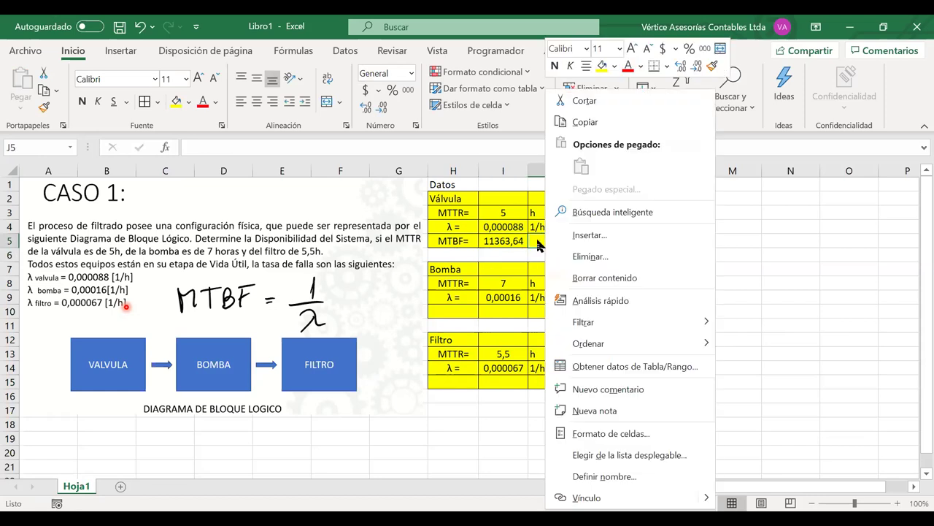
click(536, 240)
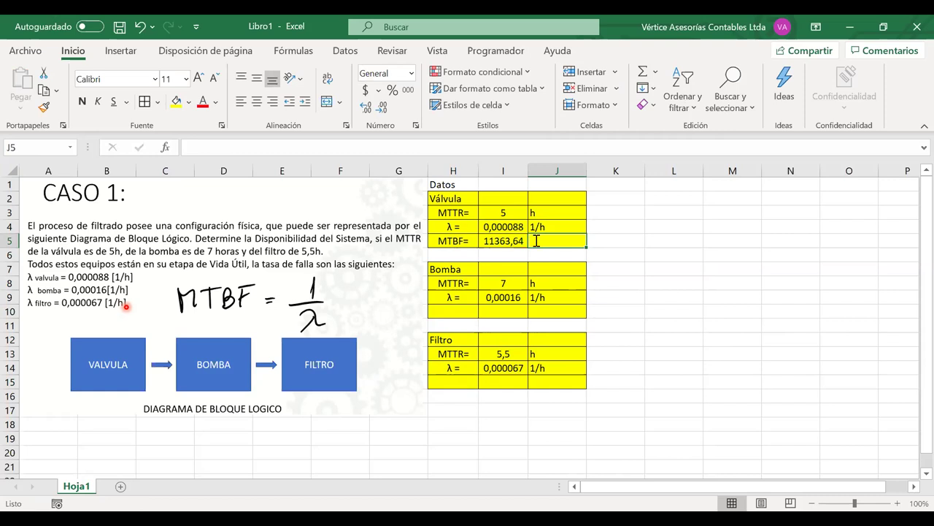
text(H)
key(BackSpace)
text(h)
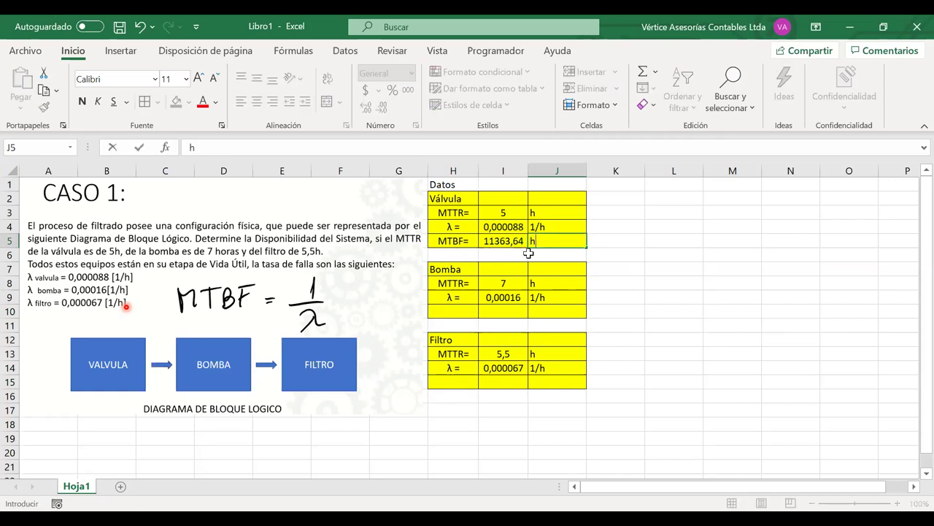
click(449, 245)
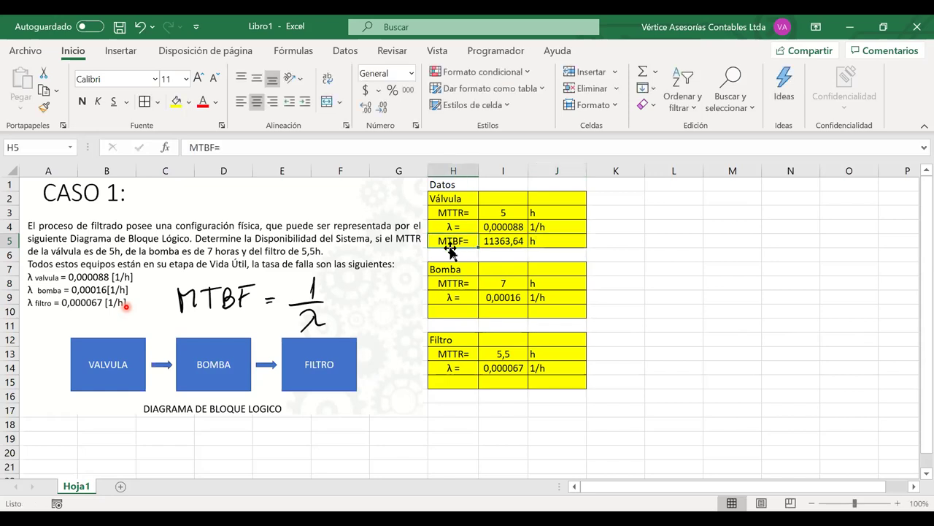
Step: Enter the label MTBF= in H10 of the pump block and in H15 of the filter block
click(465, 313)
text(mt)
key(BackSpace)
key(BackSpace)
text(t)
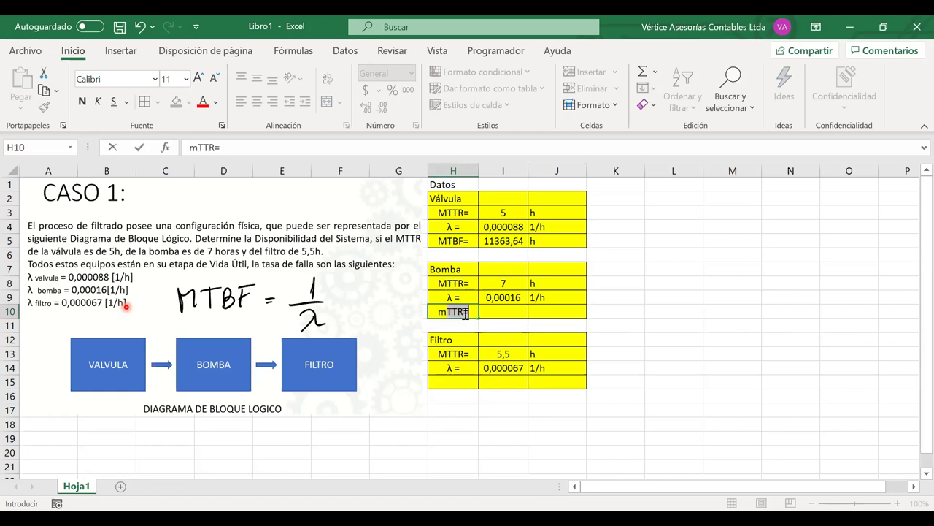
text(b)
key(BackSpace)
key(BackSpace)
key(BackSpace)
text(mtBF)
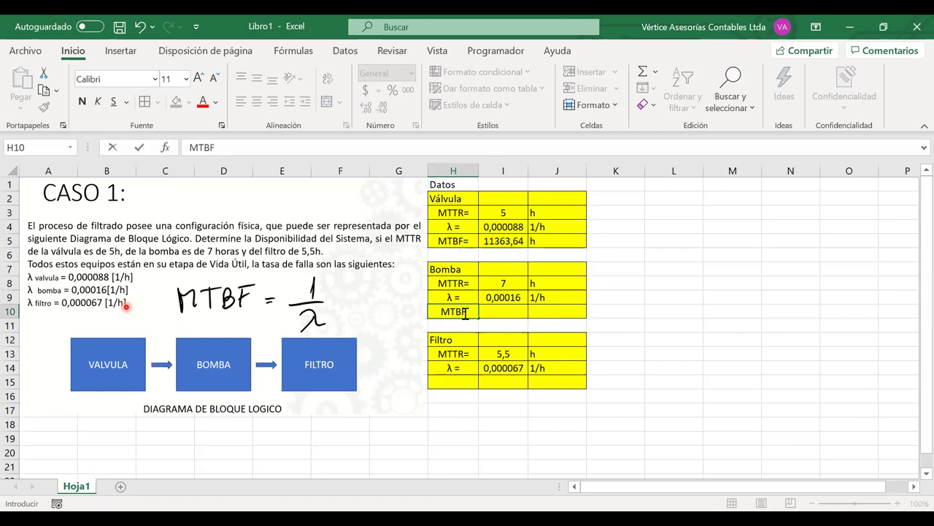
key(Return)
key(Return)
key(Return)
key(Return)
key(Return)
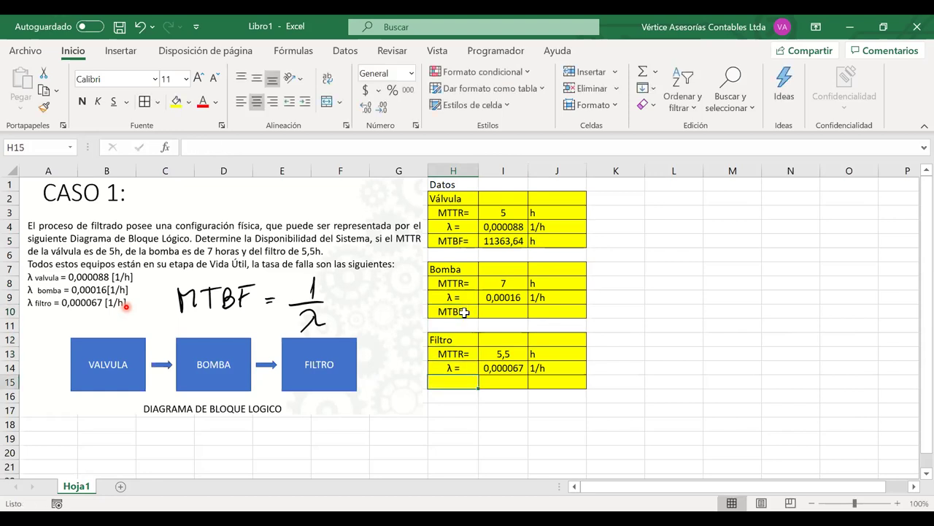
text(MTBF=)
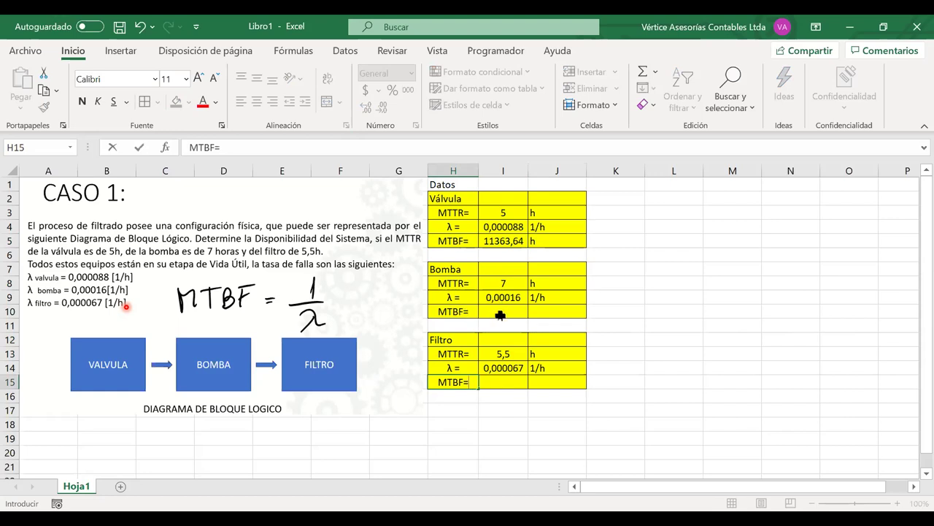
Step: Calculate the pump's MTBF in I10 as 1 divided by its failure rate in I9
click(500, 313)
text(=)
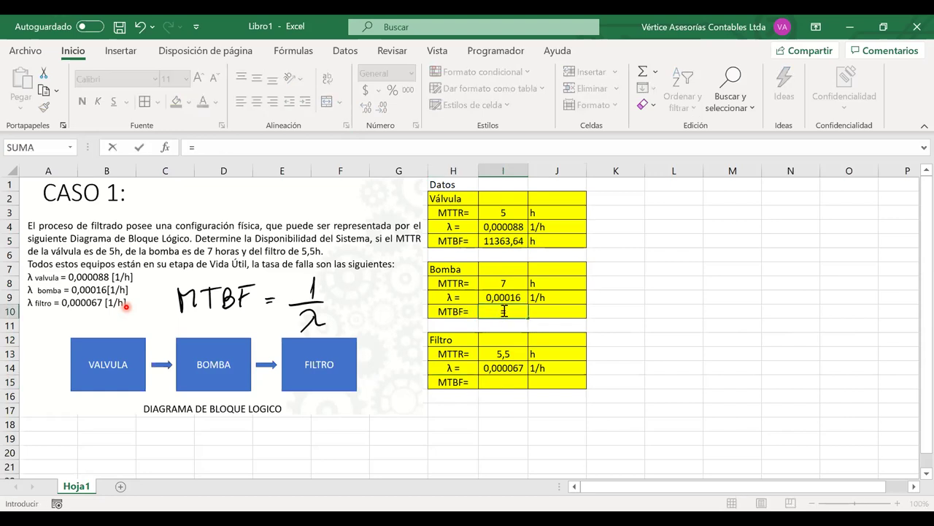
click(502, 295)
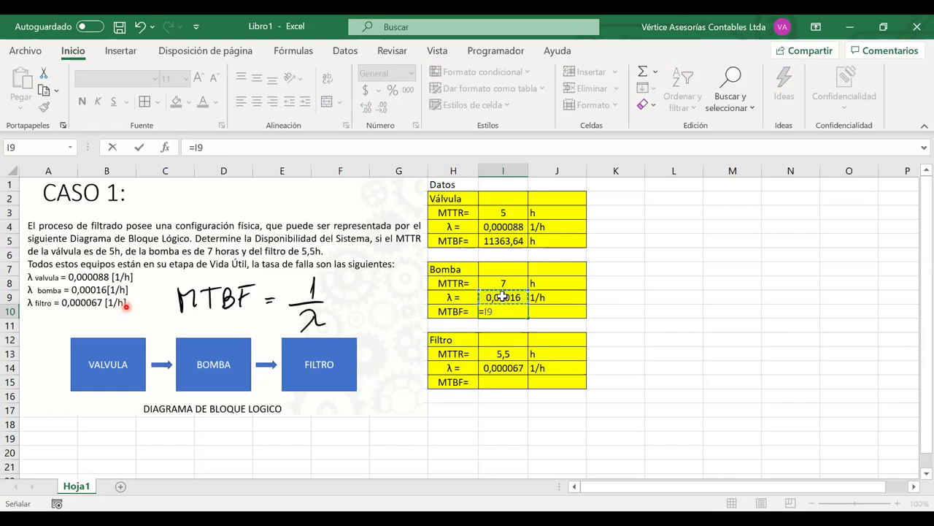
key(BackSpace)
key(BackSpace)
text(1/)
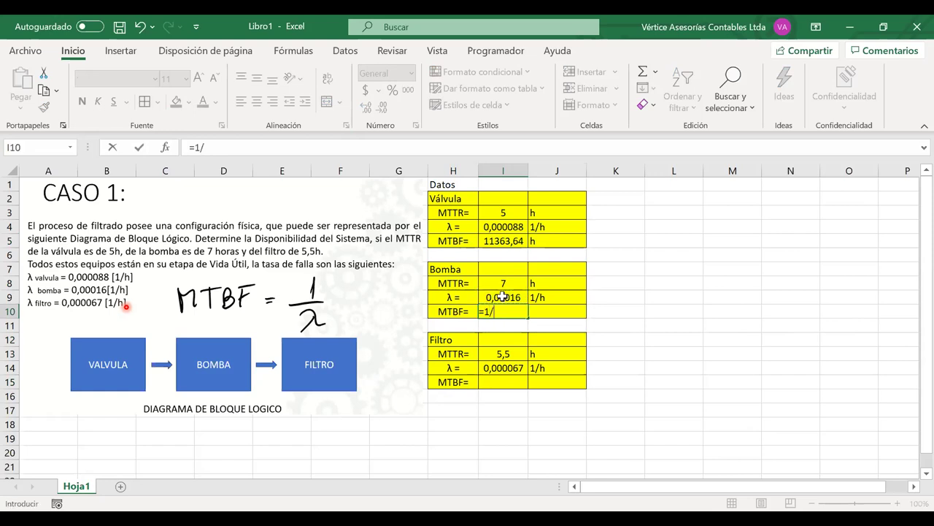
click(503, 295)
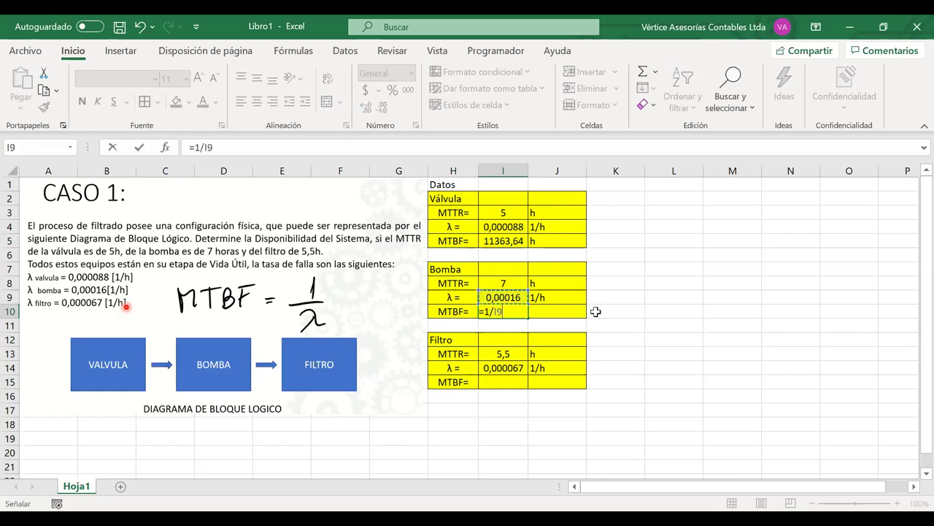
key(Return)
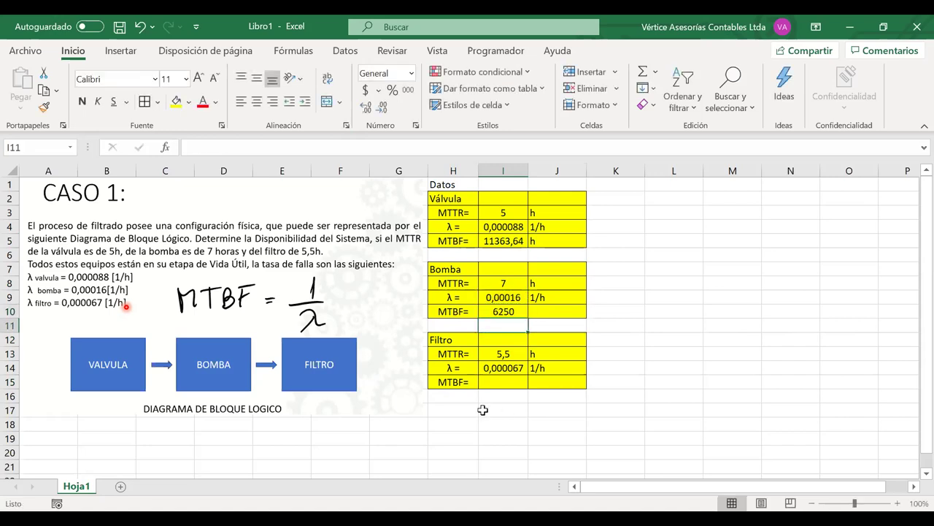
Step: Calculate the filter's MTBF in I15 as 1 divided by its failure rate in I14
click(504, 383)
text(=)
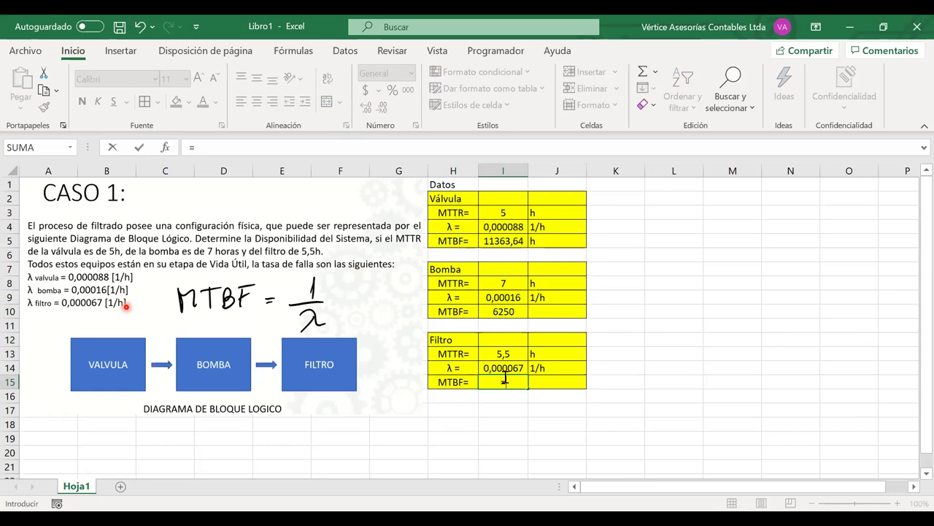
text(1/)
click(501, 368)
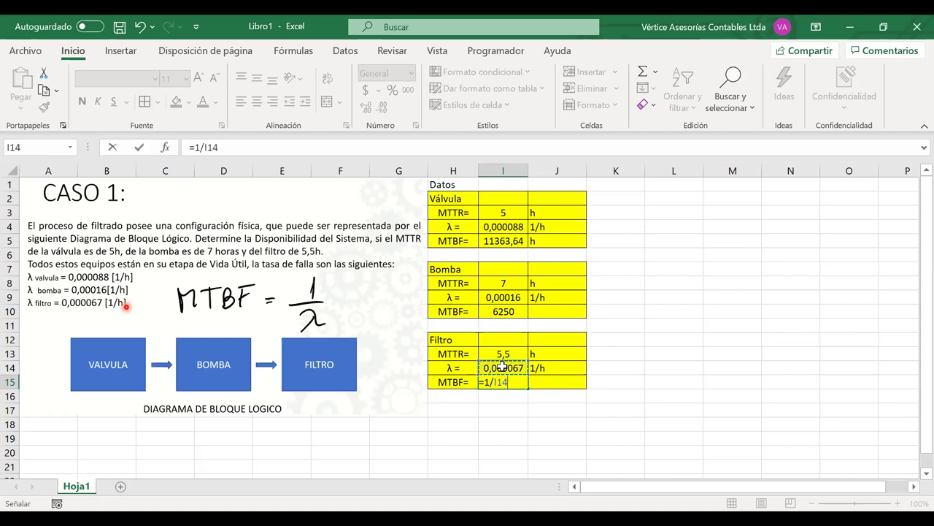
key(Return)
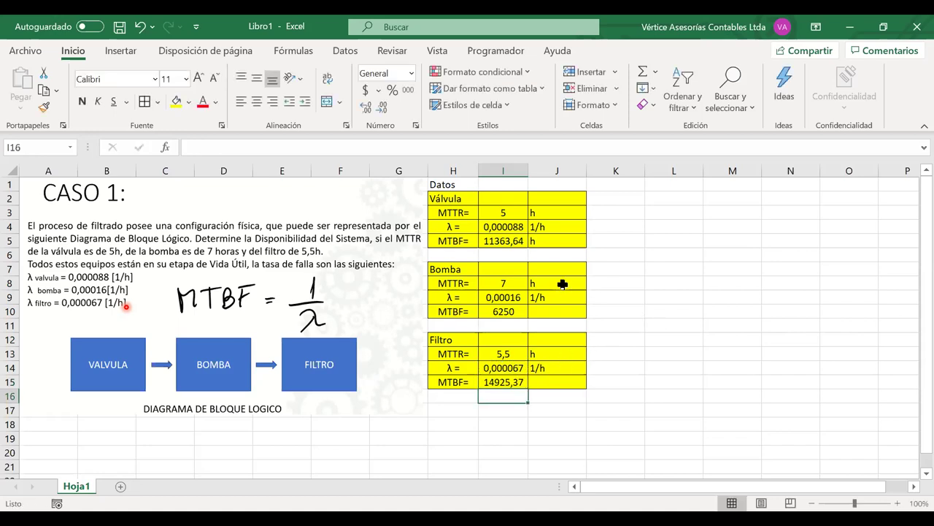
scroll(563, 281, down, 2)
scroll(531, 298, up, 2)
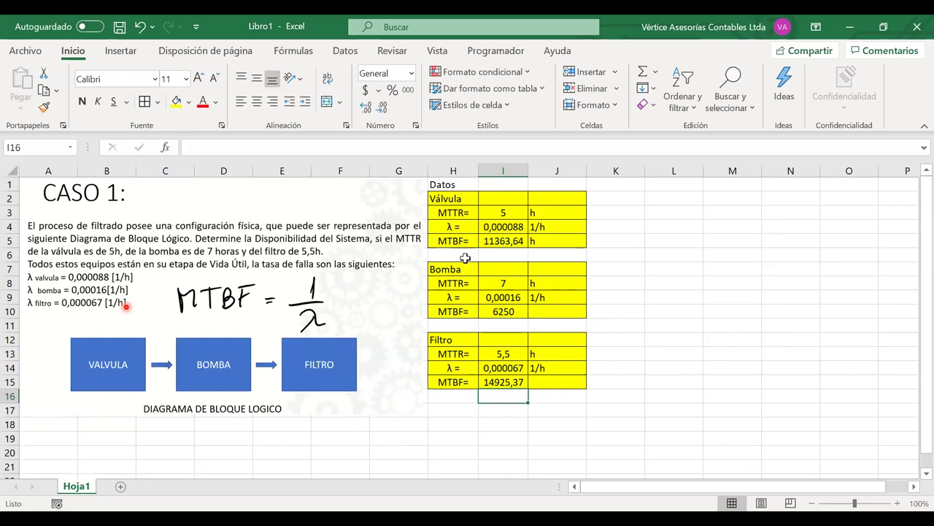
Step: Enter the availability label --> A in I2, beside the Válvula heading
click(496, 199)
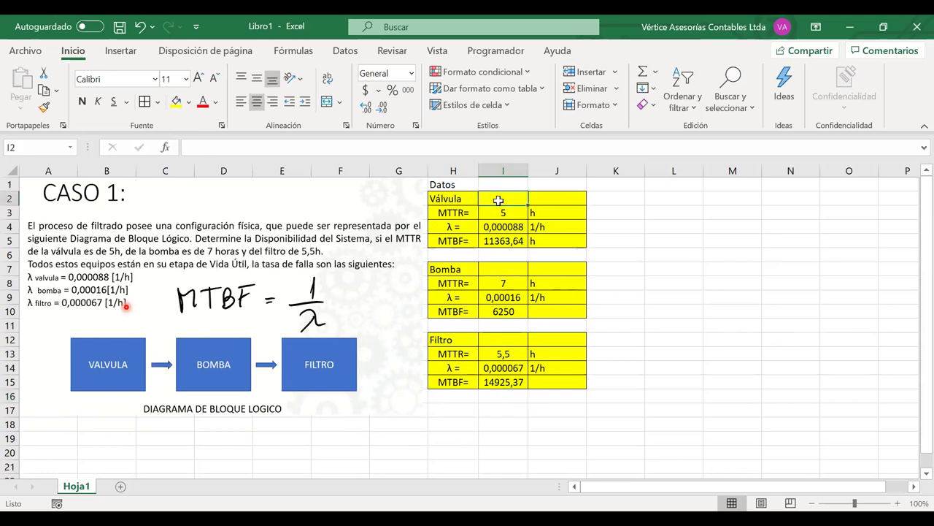
double_click(499, 200)
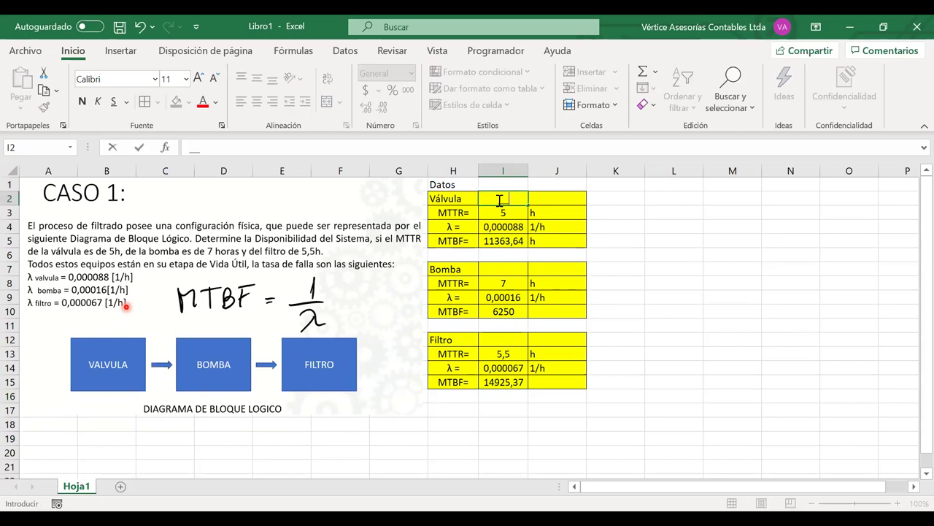
text(=)
text(->)
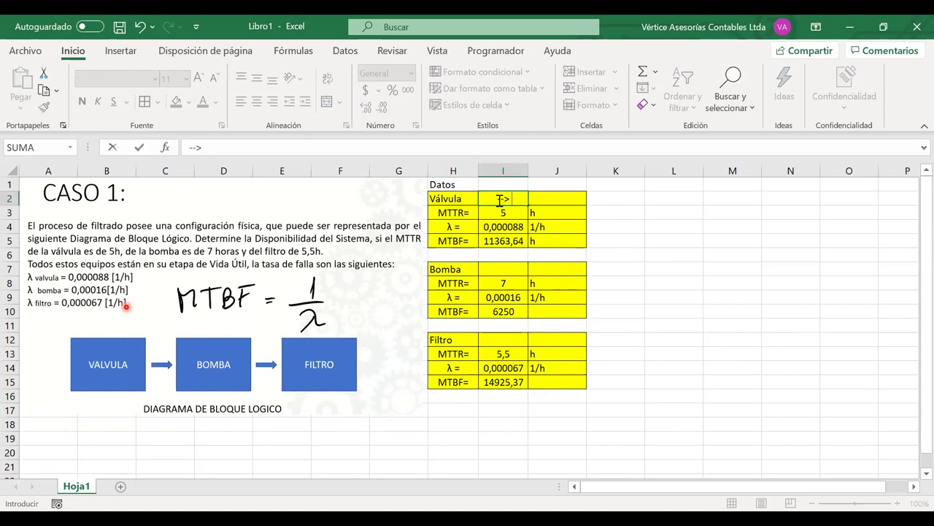
text( A)
key(ctrl+Return)
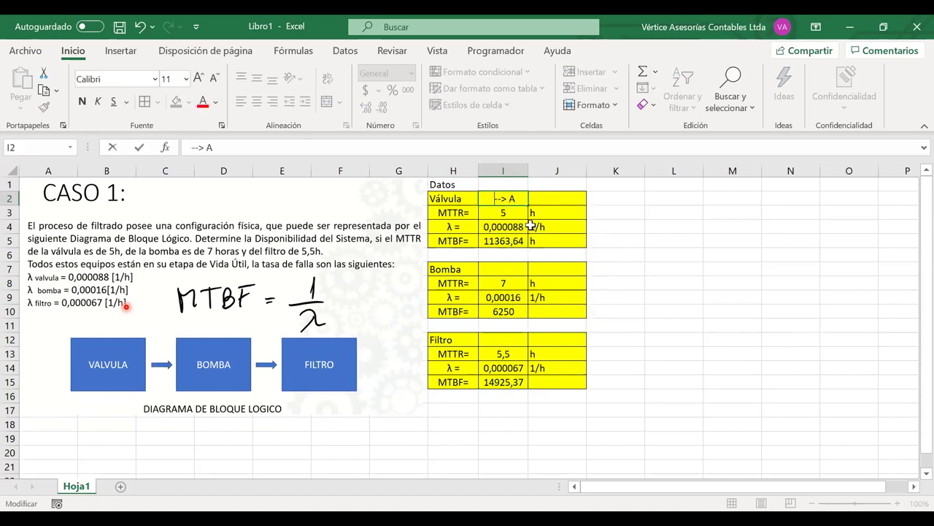
click(561, 208)
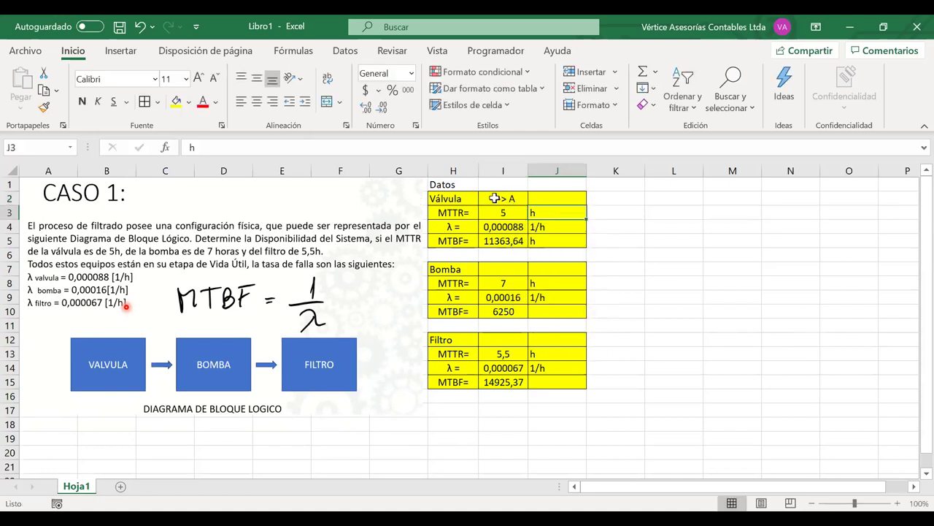
Step: Copy the --> A label from I2 to I7 of the pump block and I12 of the filter block
click(495, 198)
key(ctrl+c)
click(496, 265)
key(ctrl+v)
click(492, 341)
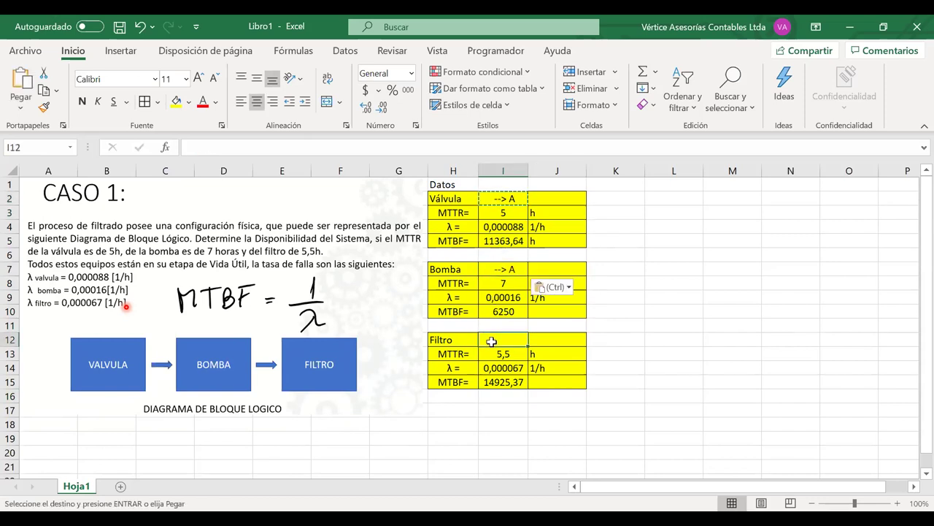
key(ctrl+v)
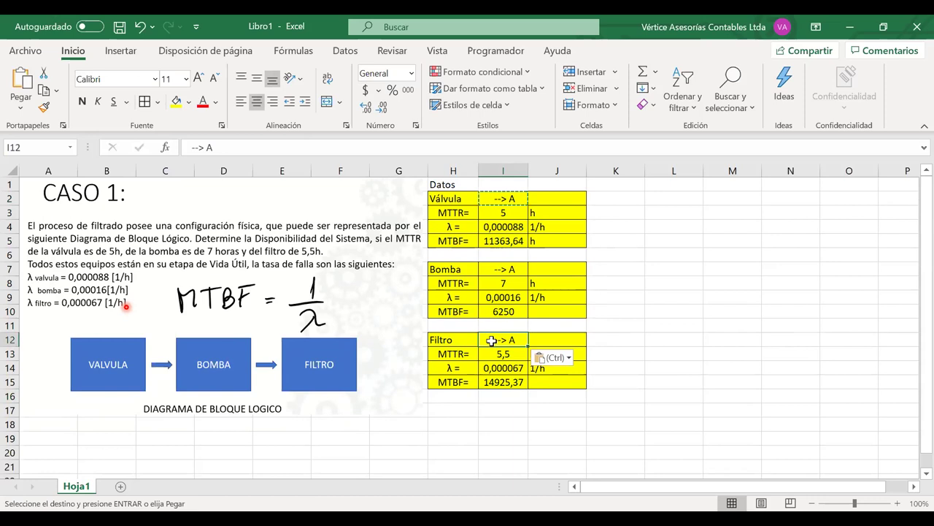
Step: Give the heading rows H12:J12, H7:J7 and H2:J2 of the three blocks a light blue fill
drag(471, 340, 583, 341)
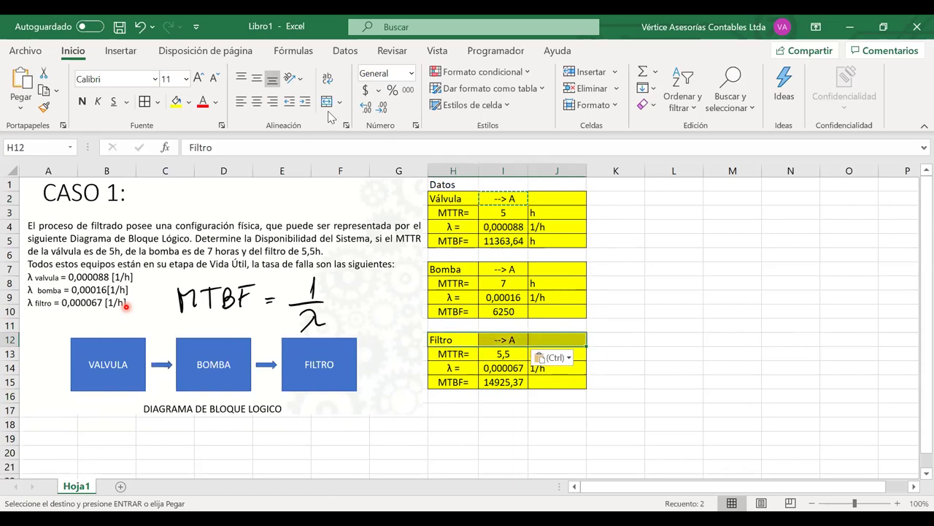
click(190, 101)
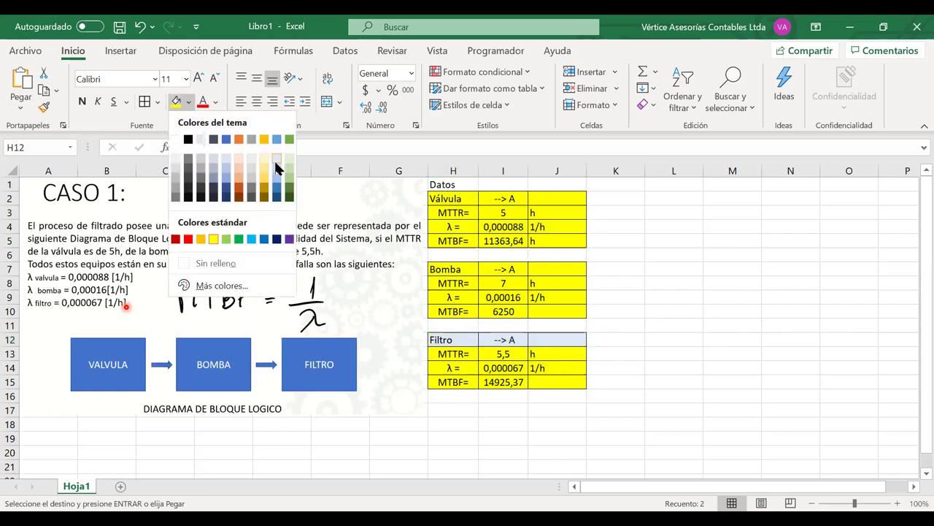
click(276, 161)
drag(557, 269, 446, 269)
key(Return)
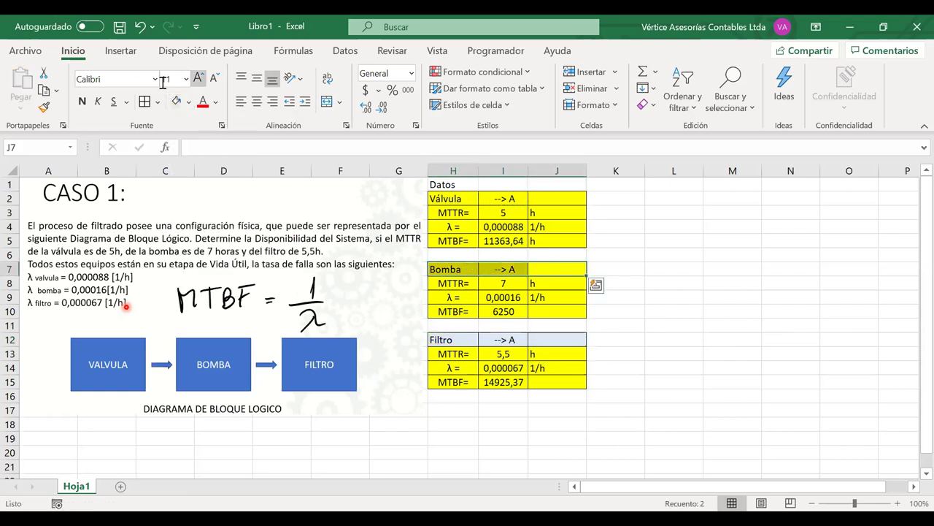
click(176, 102)
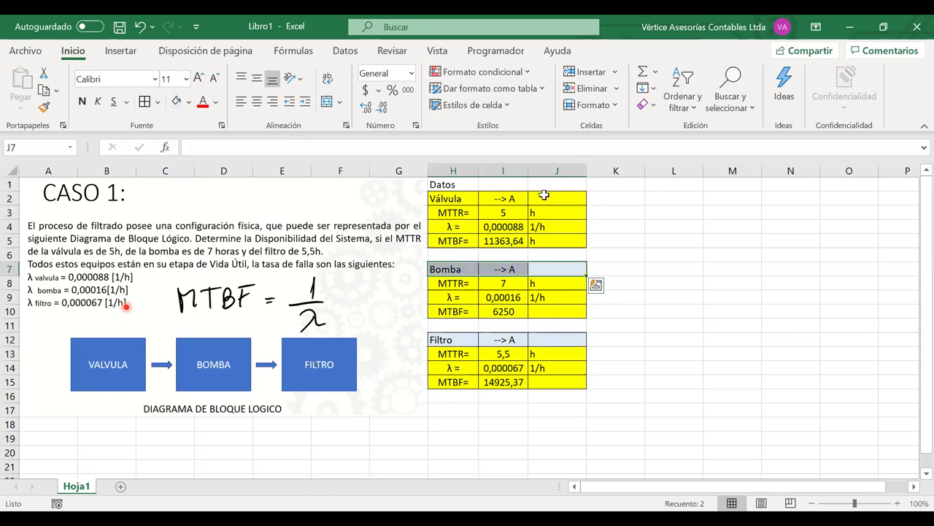
drag(551, 198, 456, 198)
key(Return)
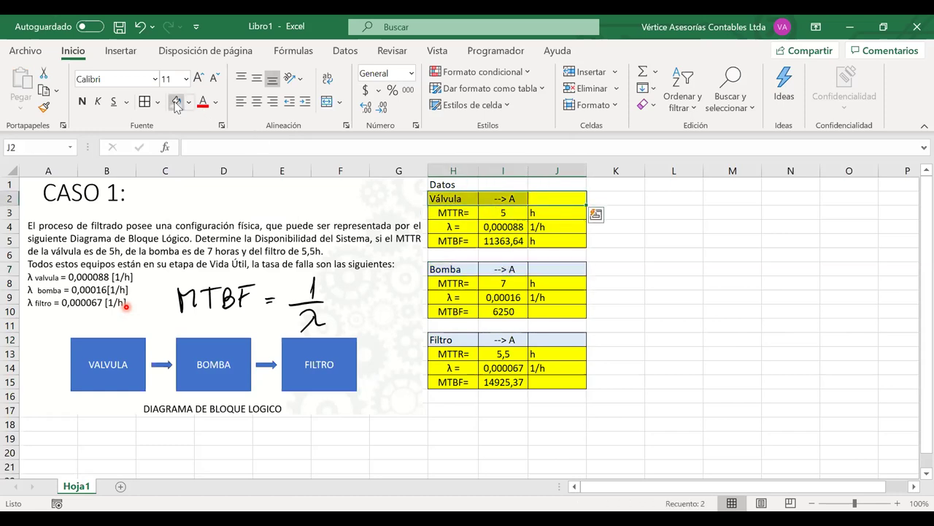
click(176, 102)
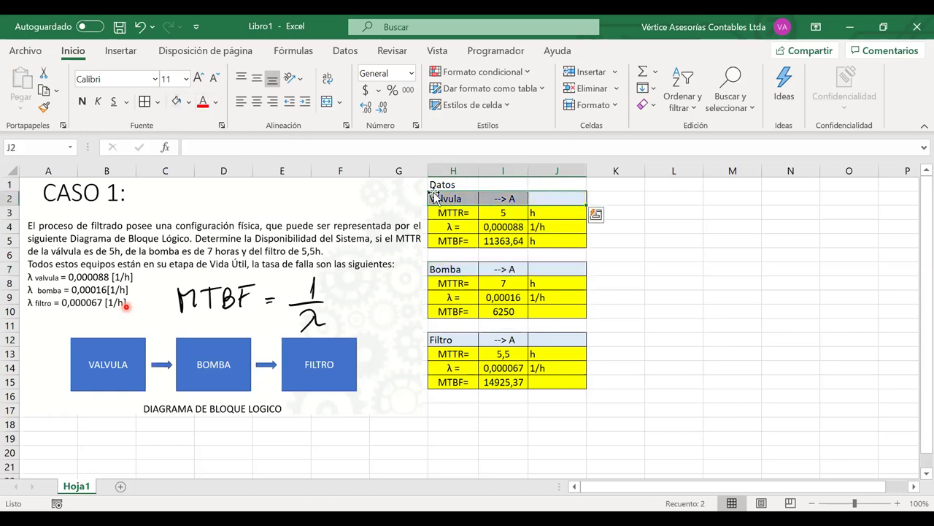
Step: Enter the valve's availability formula =I5/I5+I3 in J2
click(551, 200)
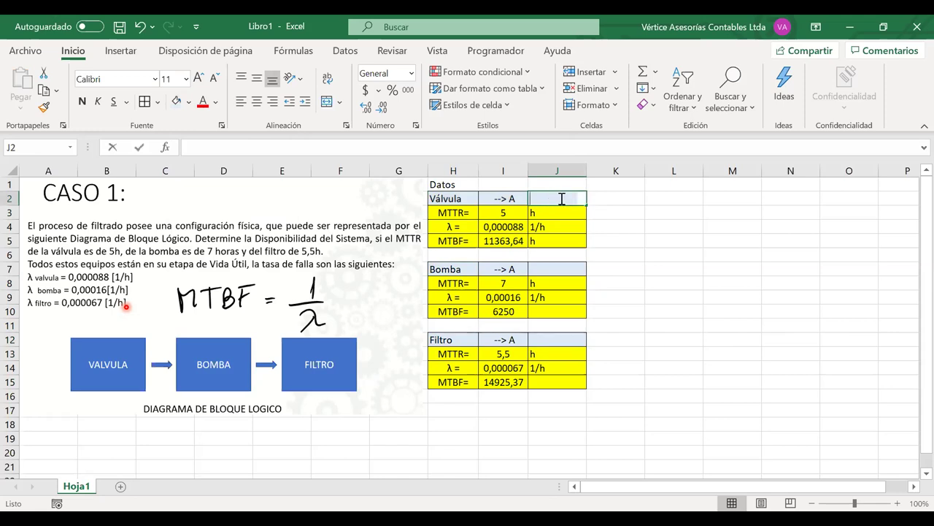
text(=)
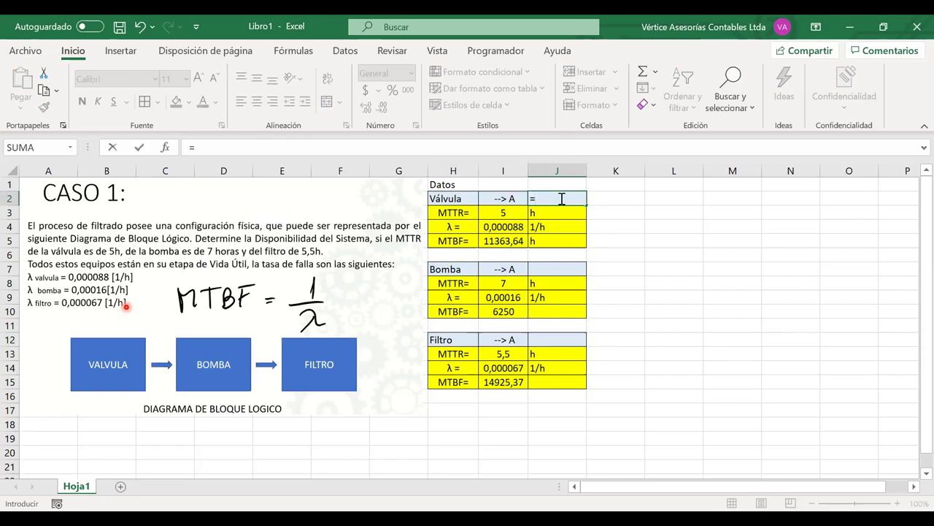
click(497, 241)
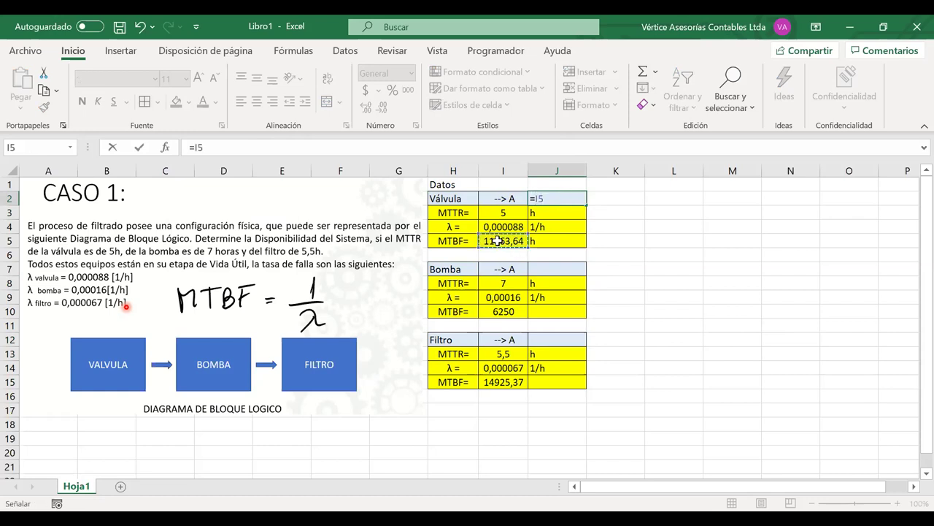
text(/)
click(497, 241)
text(+)
click(501, 212)
key(Return)
Step: Correct the valve's availability formula in J2 to =I5/(I5+I3), adding the missing parentheses around the denominator
click(566, 200)
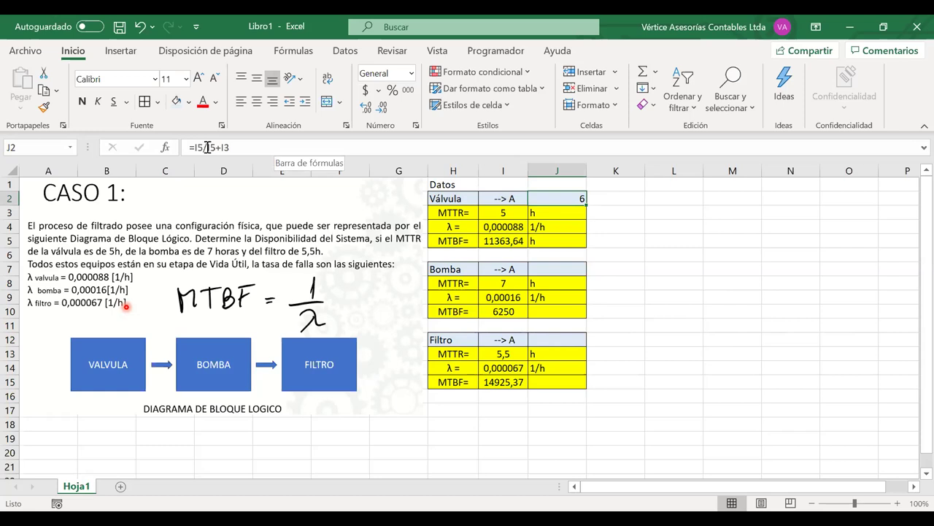
click(206, 148)
text(()
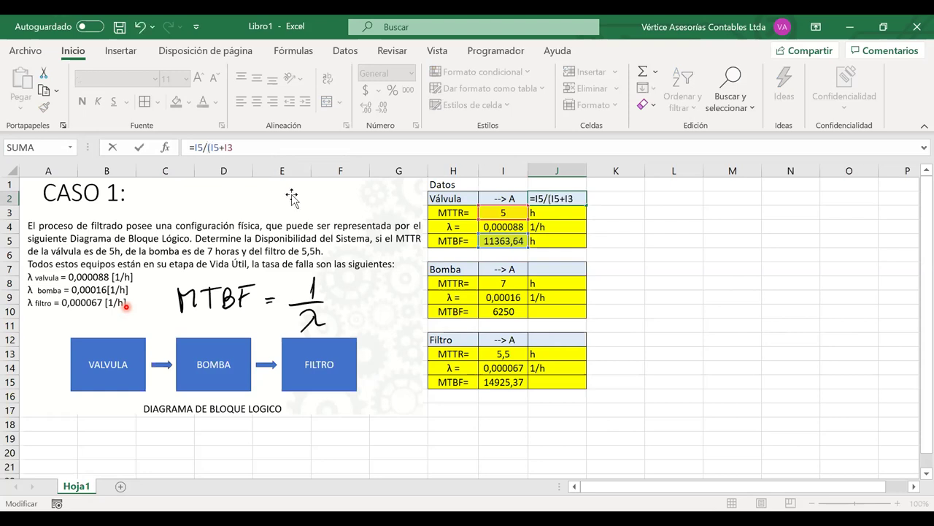
click(248, 146)
text())
key(Return)
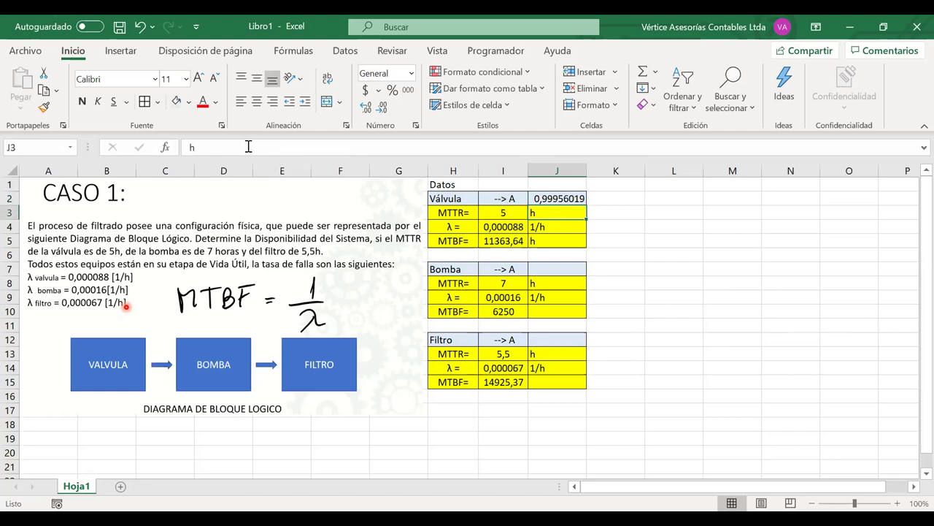
Step: Format the valve's availability in J2 as a percentage with three decimal places
click(555, 197)
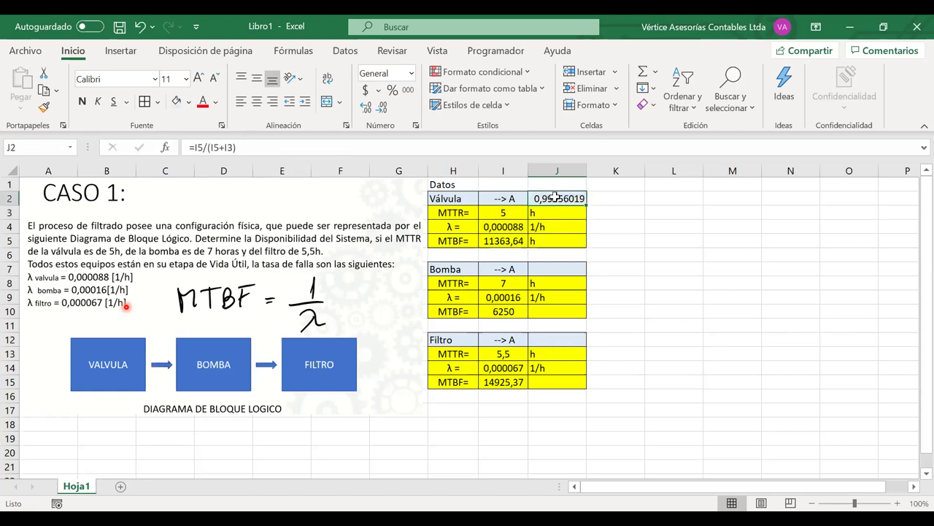
click(394, 94)
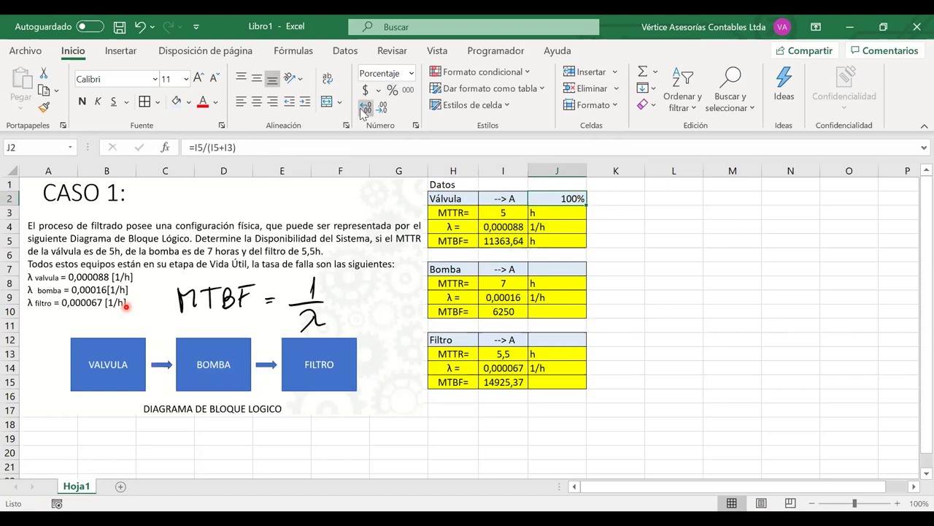
click(363, 109)
click(364, 110)
click(363, 110)
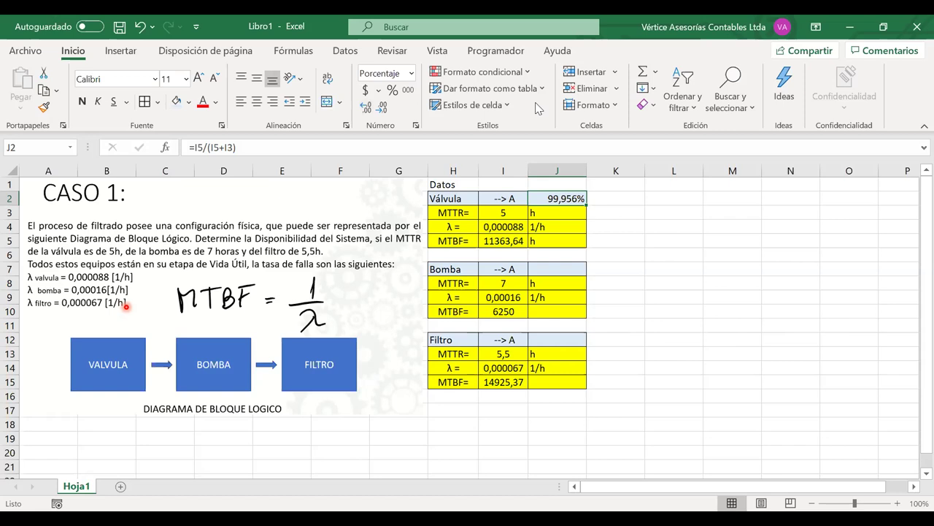
Step: Enter the pump's availability formula =I10/(I10+I8) in J7 of the Bomba block
click(544, 268)
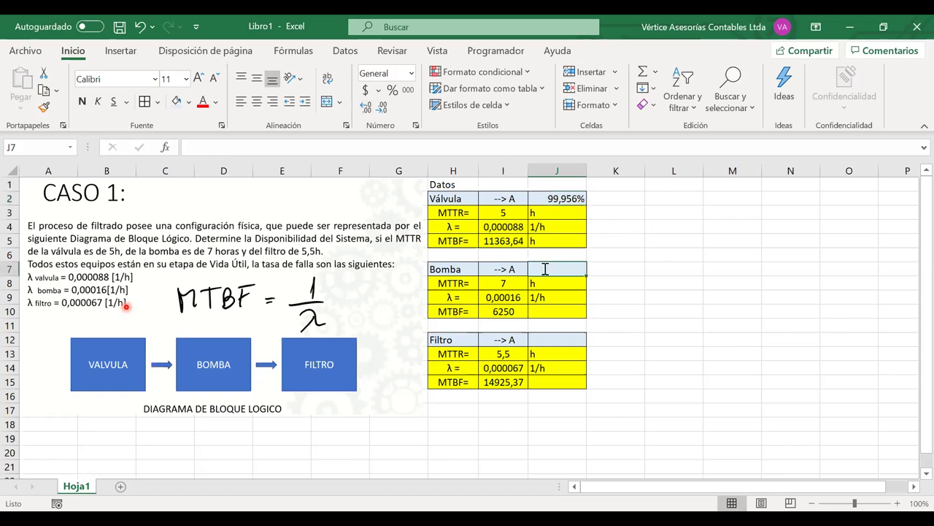
text(=)
click(499, 310)
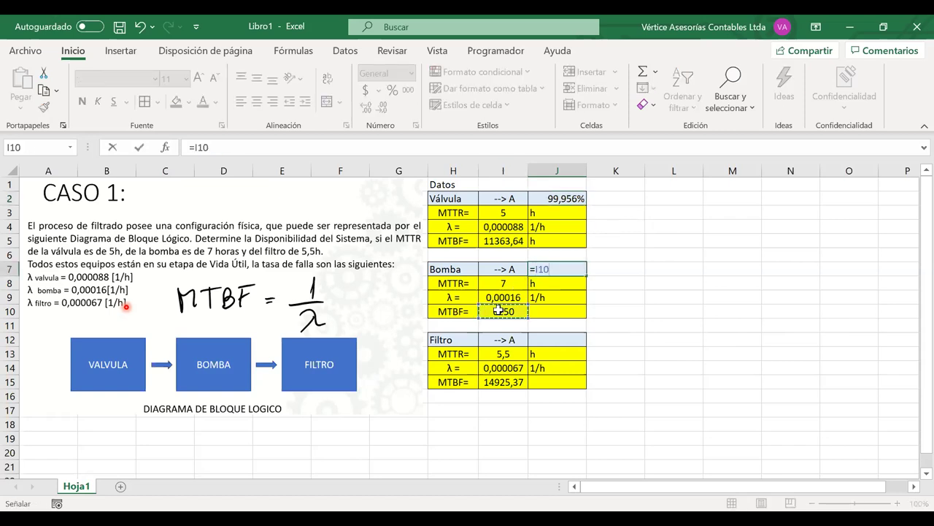
text(/()
click(498, 311)
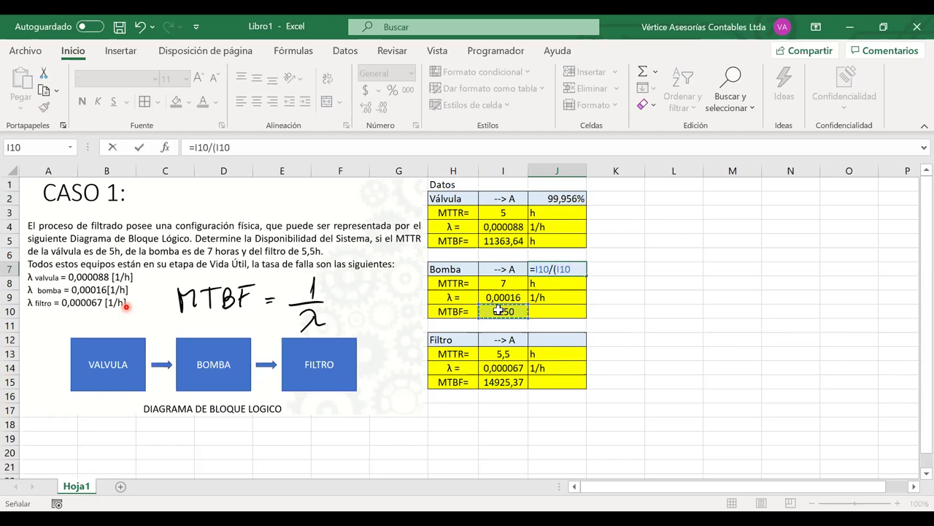
text(+)
click(493, 282)
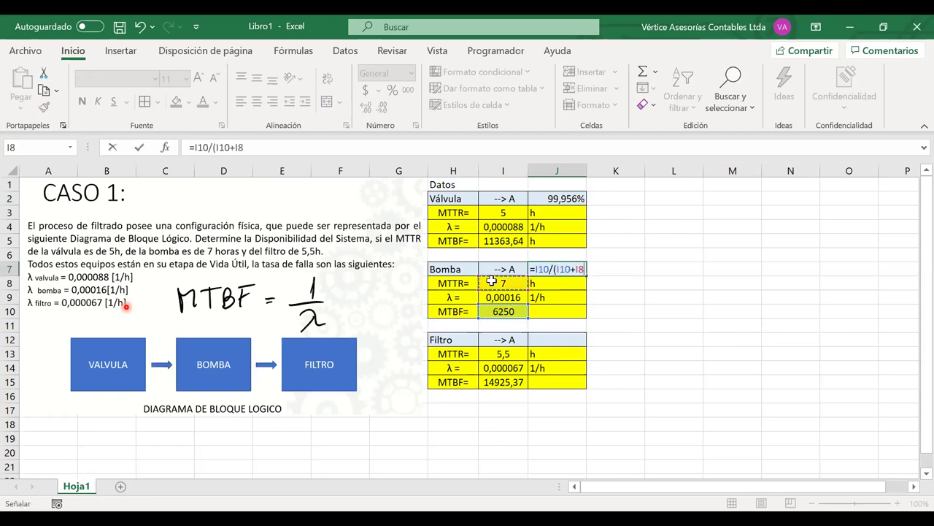
text())
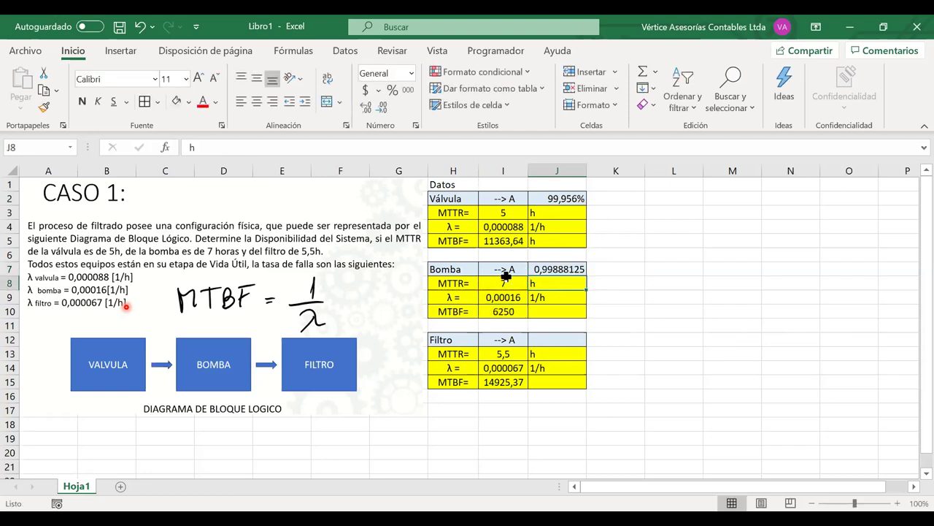
Step: Format the pump's availability in J7 as a percentage with three decimal places
click(540, 268)
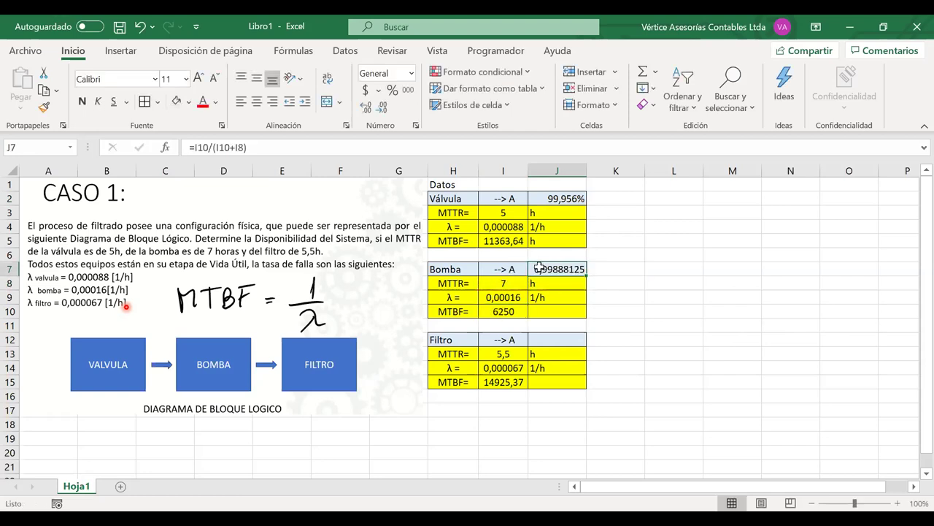
click(393, 90)
click(365, 107)
double_click(365, 106)
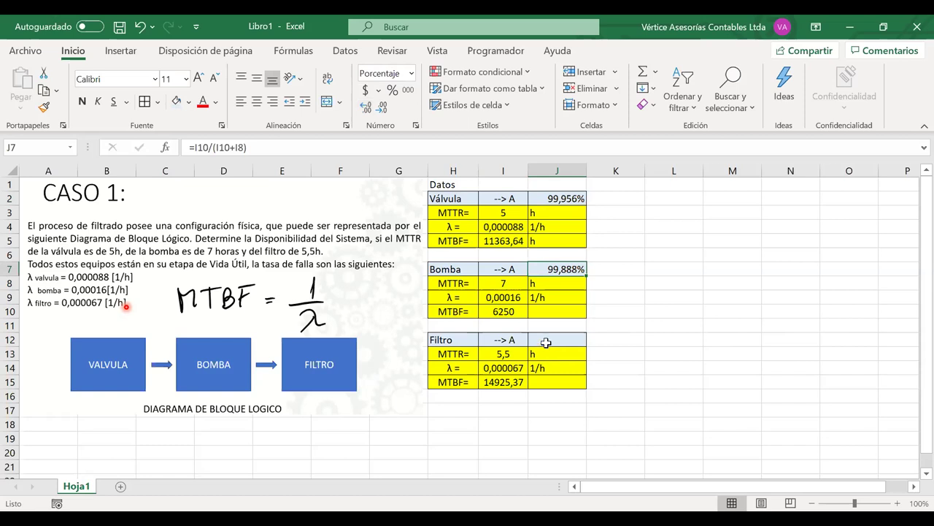
Step: Enter the filter's availability formula =I15/(I15+I13) in J12 of the Filtro block
click(545, 342)
text(=)
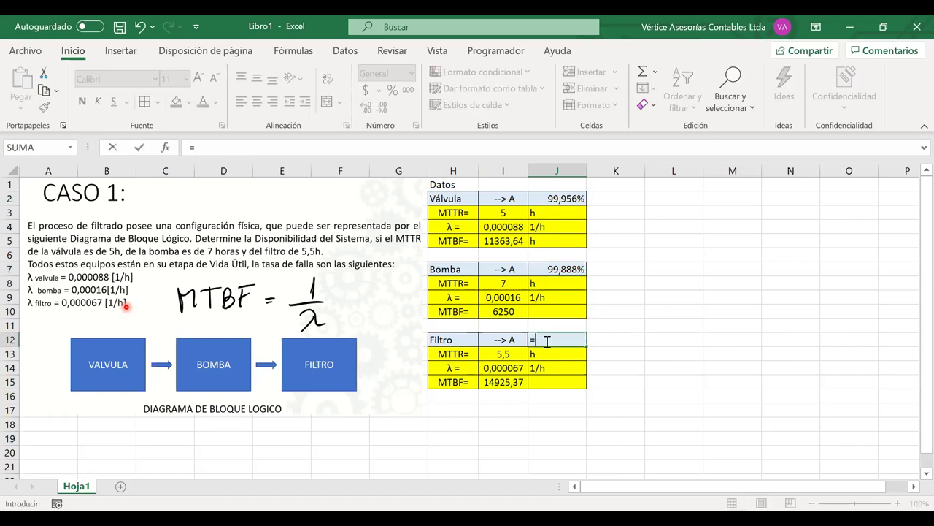
click(502, 381)
text(/()
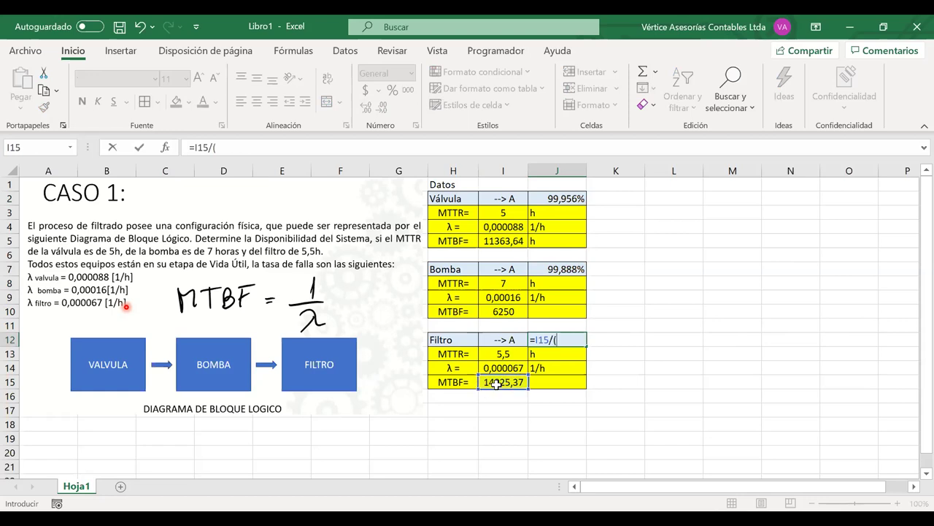
click(494, 382)
text(+)
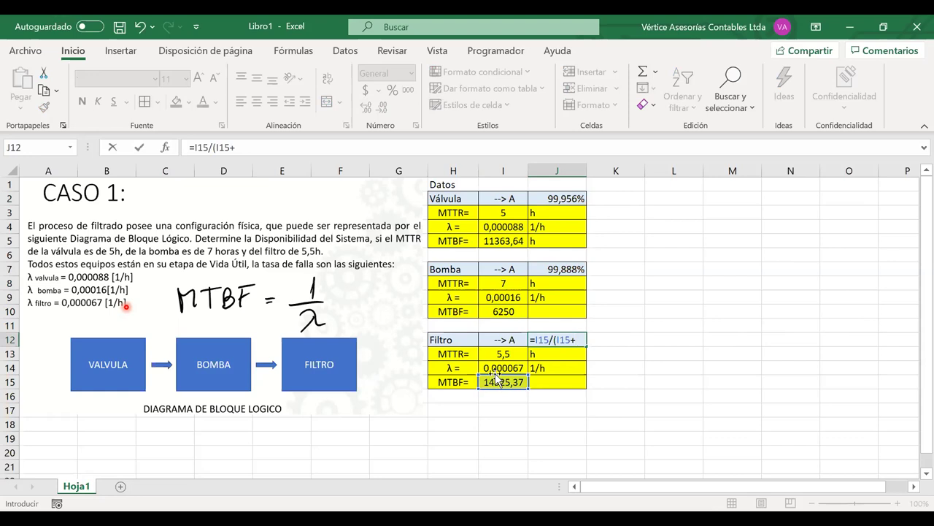
click(494, 356)
text())
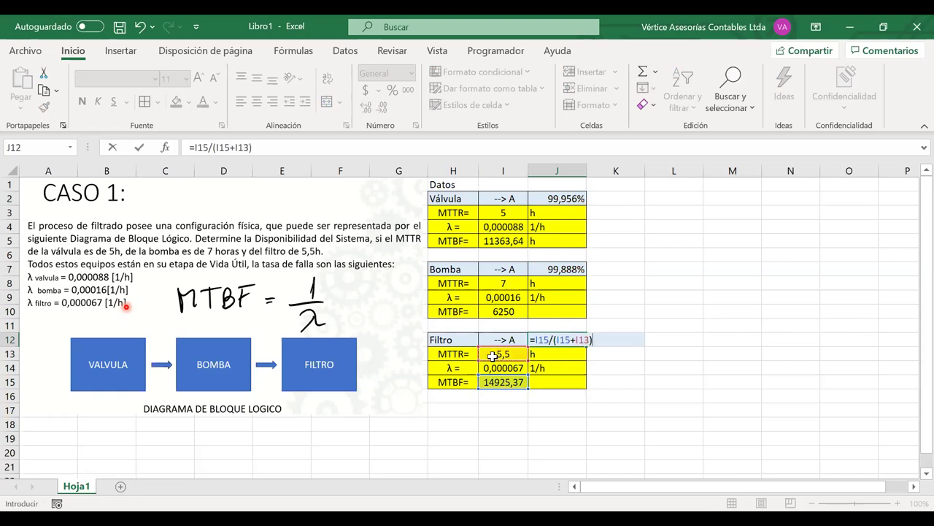
key(Return)
Step: Format the filter's availability in J12 as a percentage with three decimal places
click(546, 341)
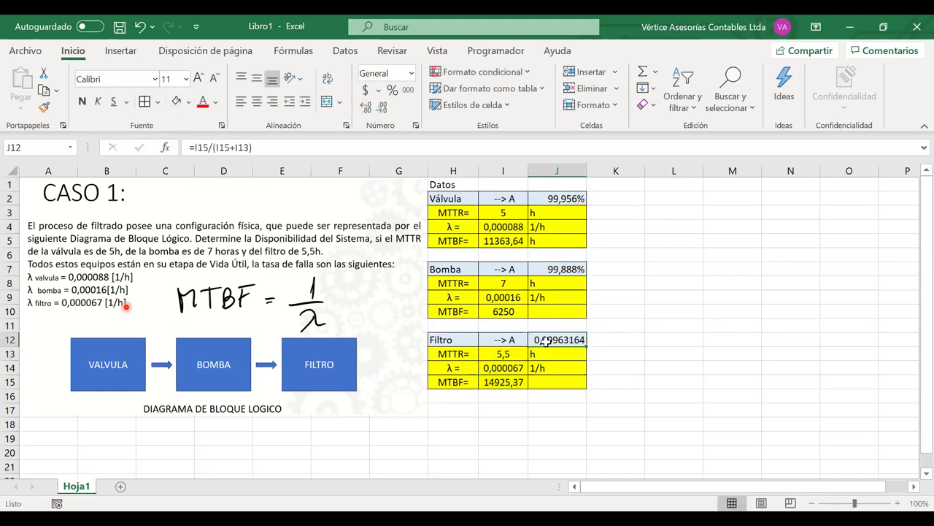
click(392, 90)
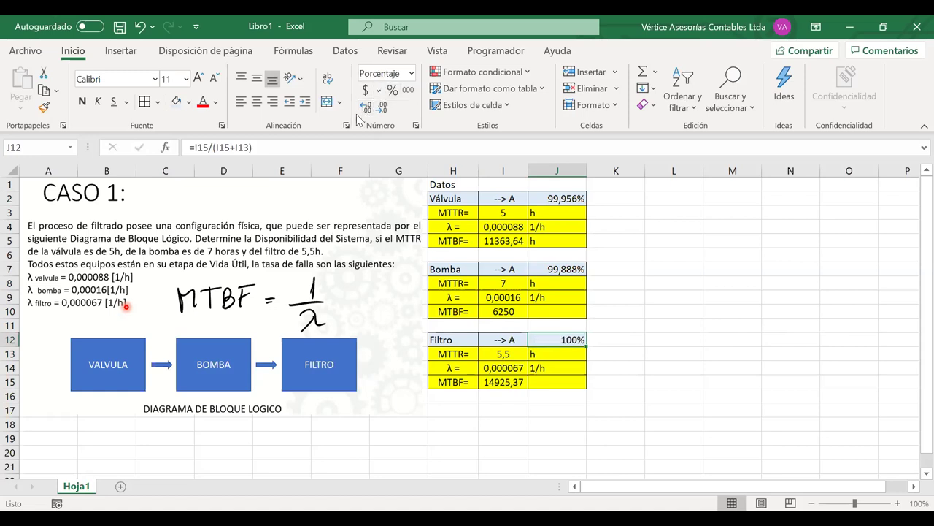
click(365, 107)
click(365, 106)
click(366, 107)
Step: Check the filter's MTBF formula in I15 against the handwritten MTBF equation
click(486, 380)
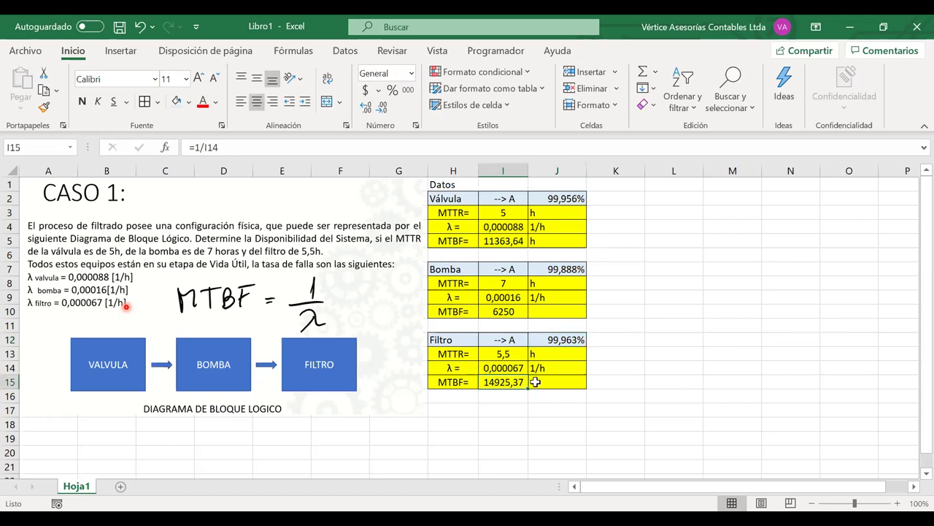
key(F2)
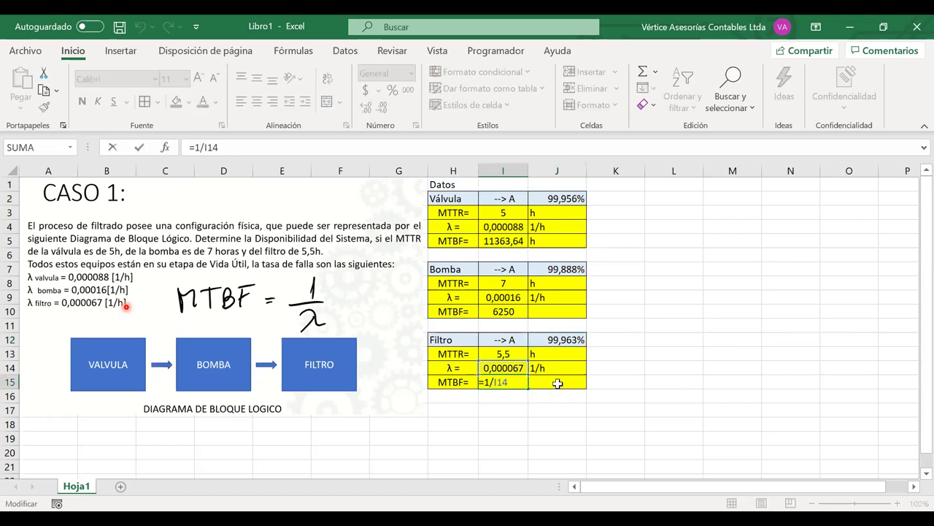
click(284, 303)
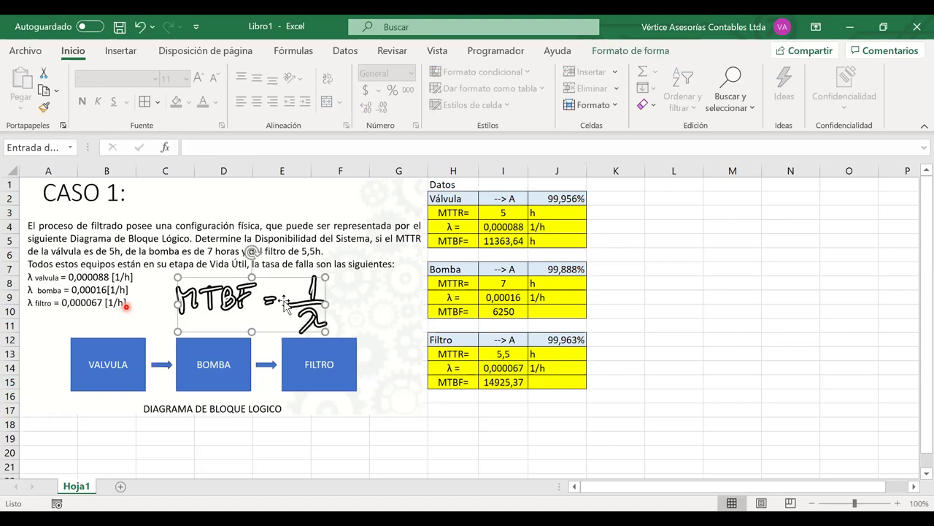
click(353, 305)
click(663, 282)
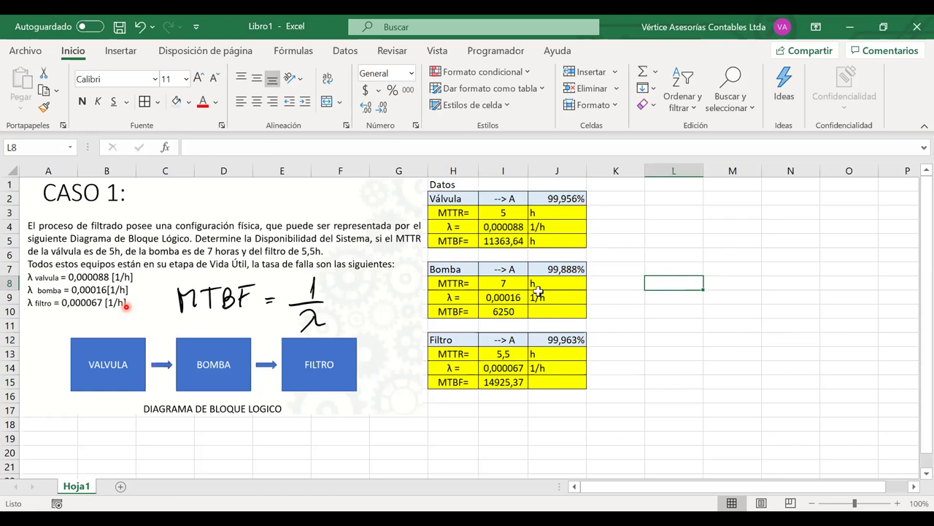
Step: Enter the system availability label AS= in H17, below the filter block
click(447, 419)
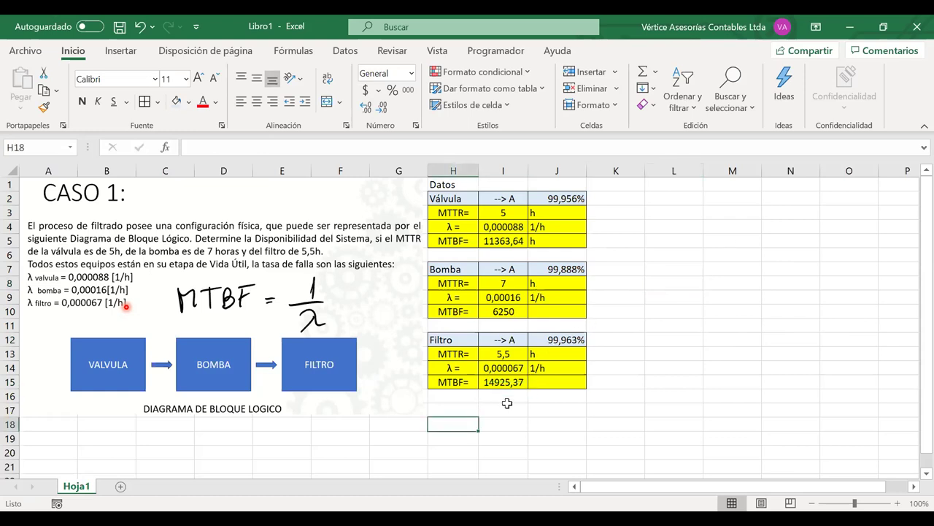
click(459, 412)
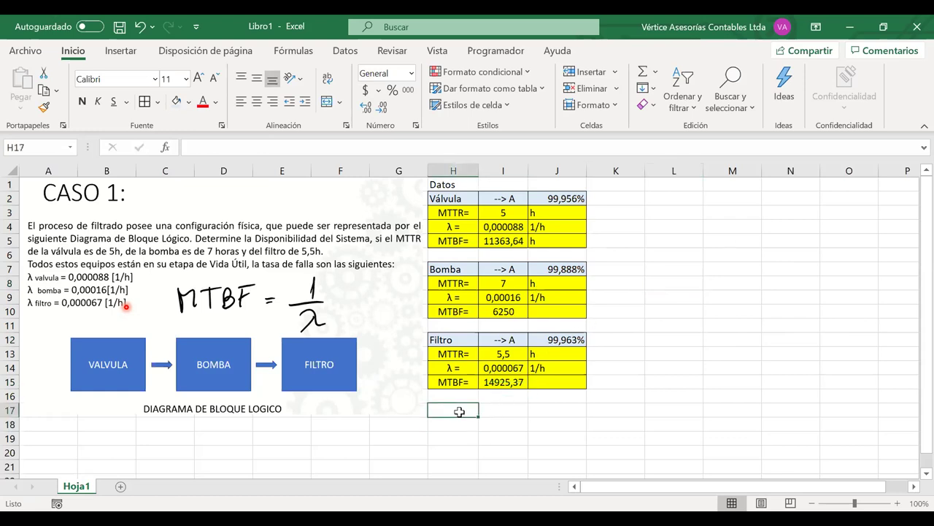
text(AS=)
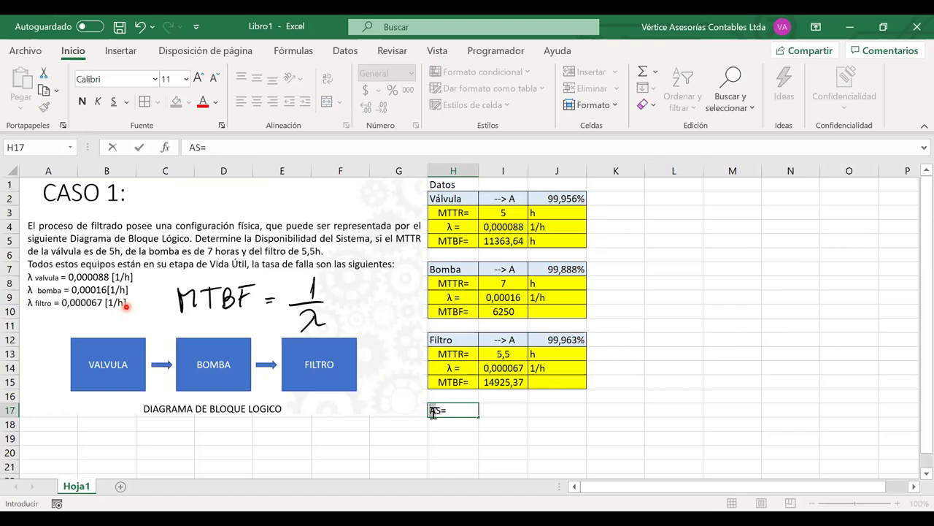
Step: Make the A of the AS= label bold and larger, and give H17:I17 borders and a light green fill
drag(433, 413, 438, 412)
click(195, 80)
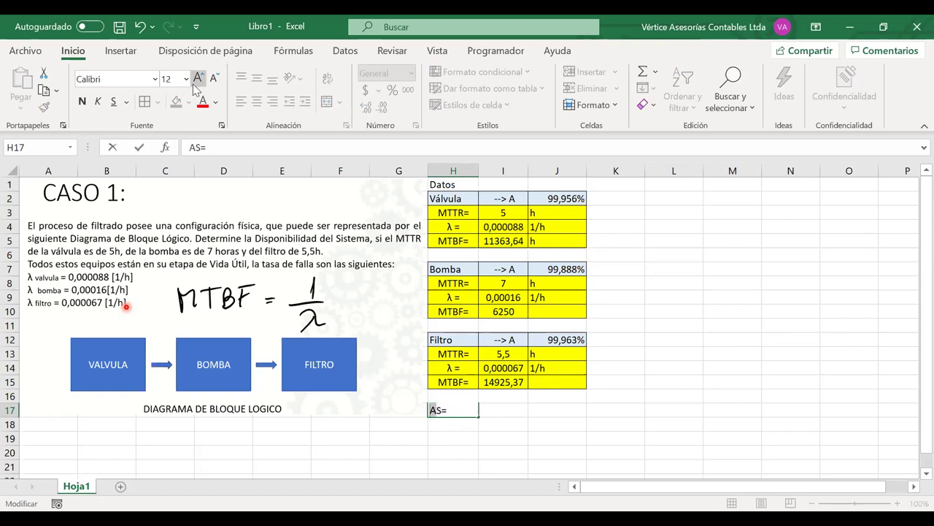
key(ctrl+n)
click(197, 79)
click(197, 79)
key(Return)
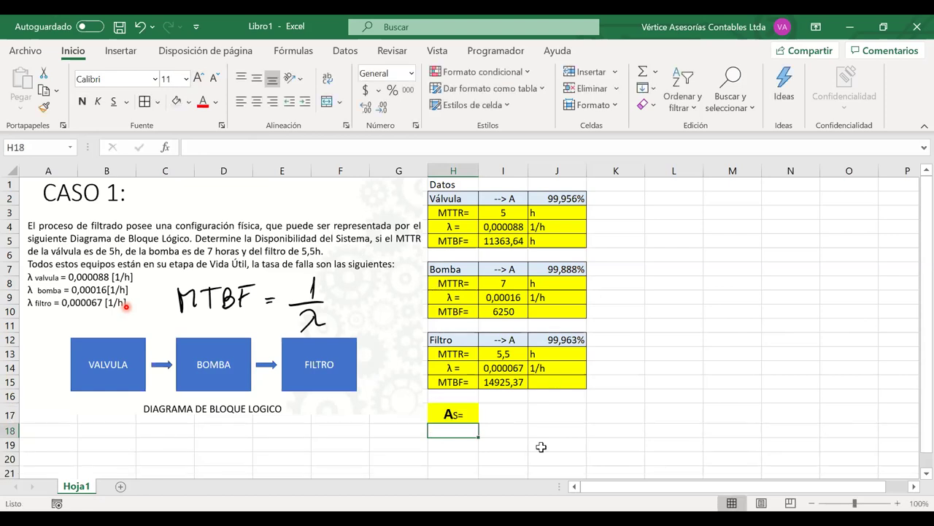
drag(449, 413, 504, 413)
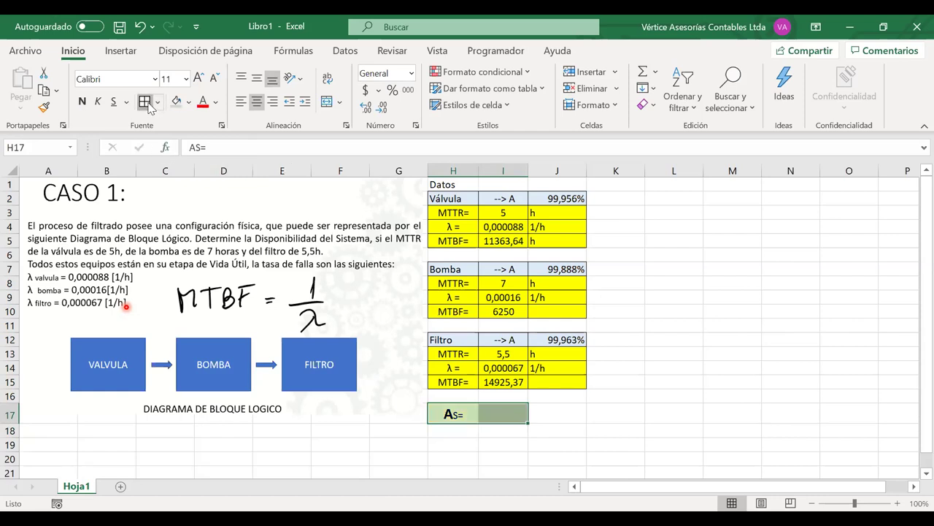
Step: Calculate the system availability in I17 by multiplying the three component availabilities with =J2*J7*J12
click(504, 411)
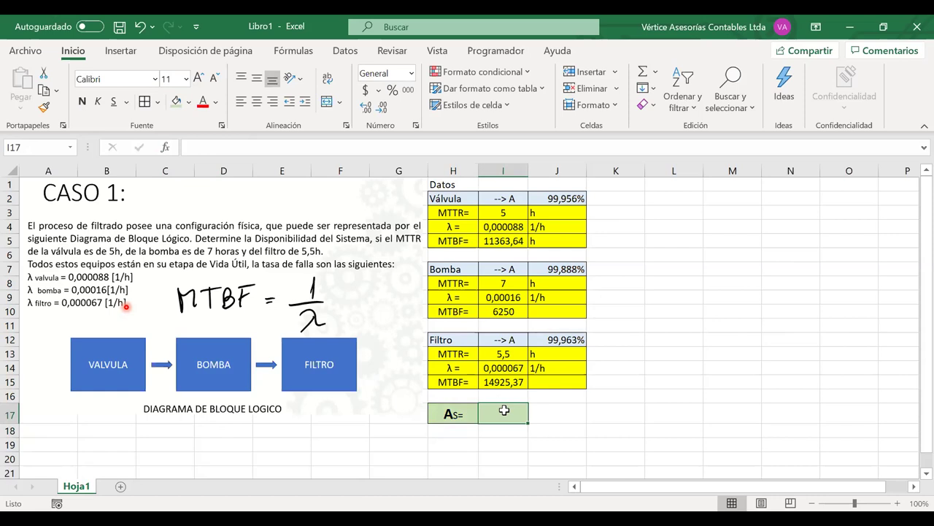
text(=)
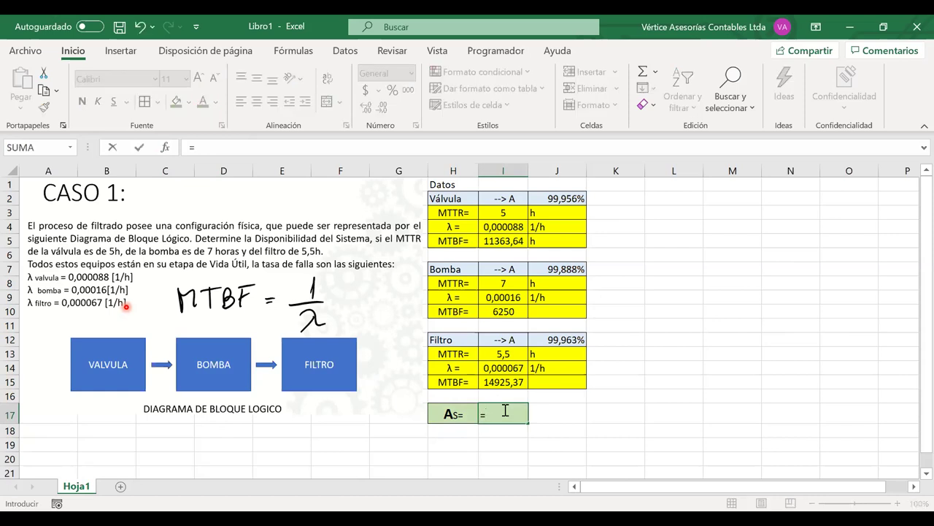
click(567, 194)
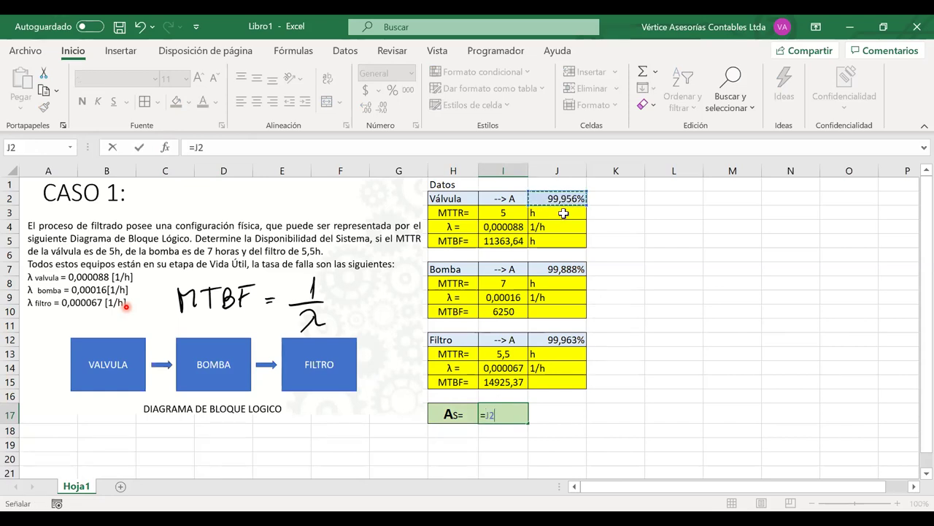
text(*)
click(549, 267)
text(*)
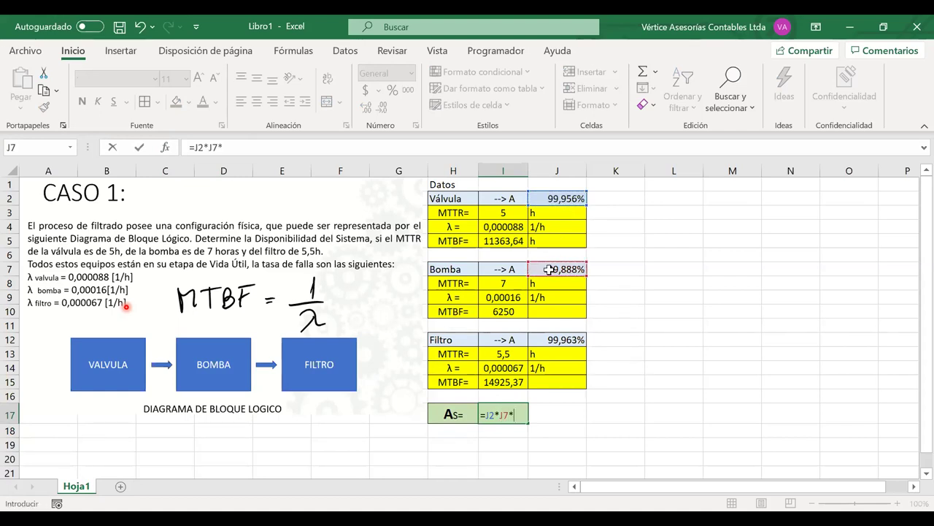
click(543, 343)
key(Return)
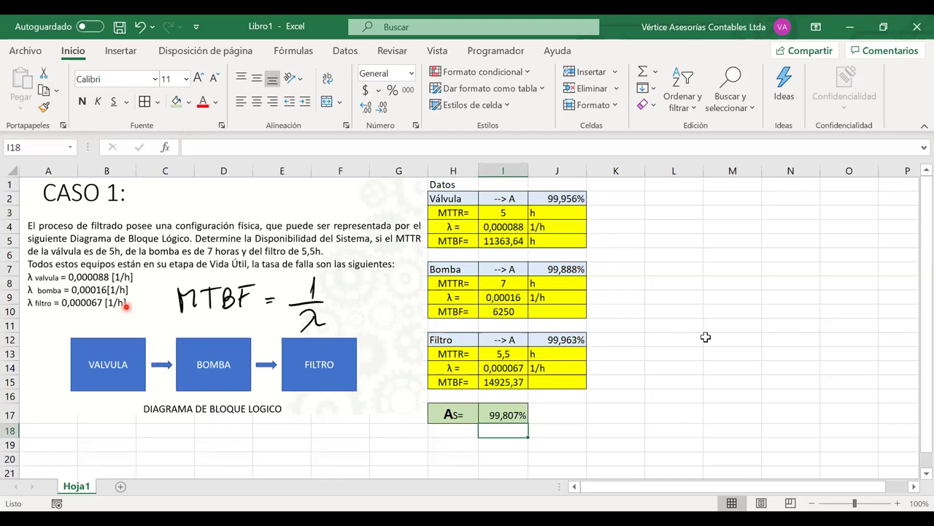
click(505, 413)
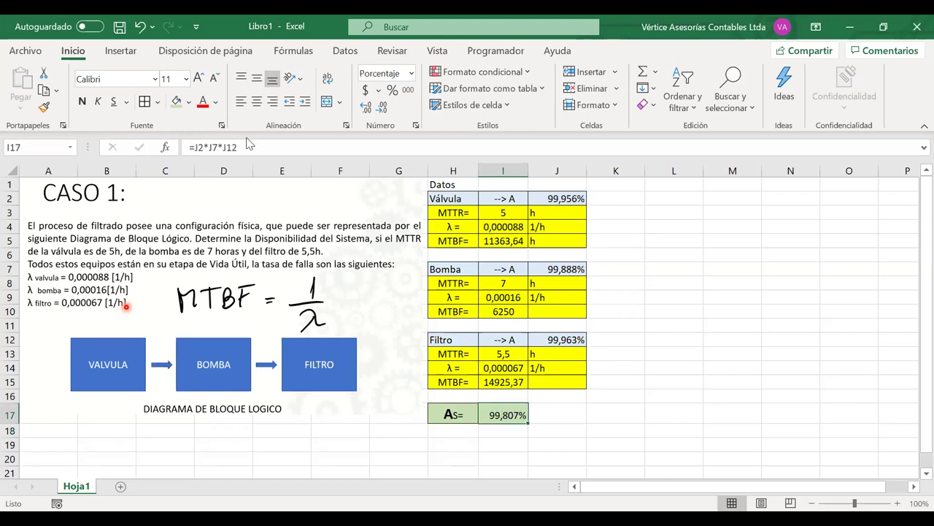
Step: Increase the font size of the system availability value in I17 to 12
click(199, 78)
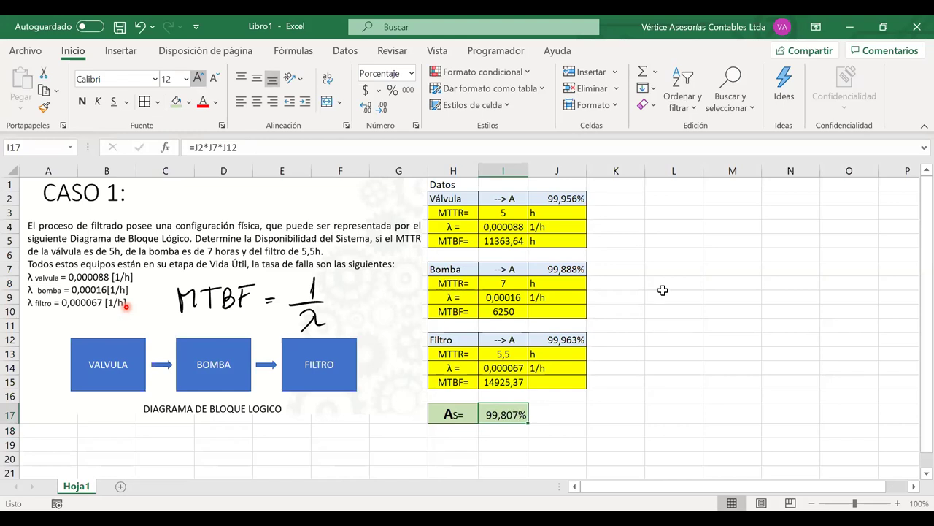
click(694, 292)
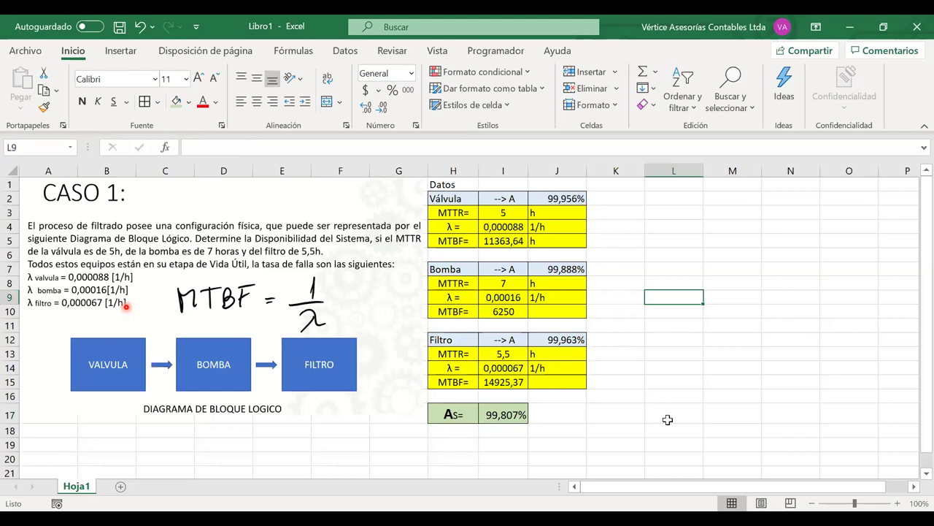
click(690, 414)
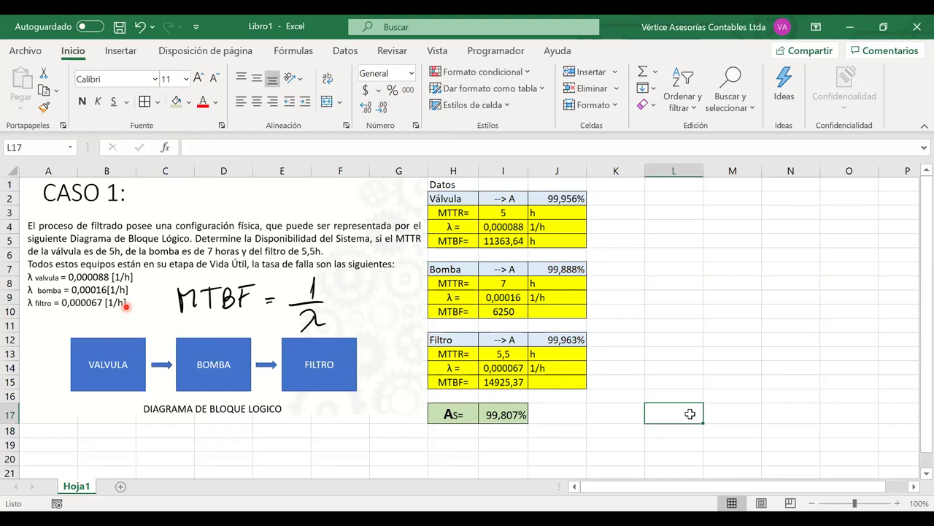
Step: Enter the label HORAS AÑO= in H19 and widen column H to fit it
key(Left)
key(Down)
key(Down)
key(Left)
key(Left)
key(Left)
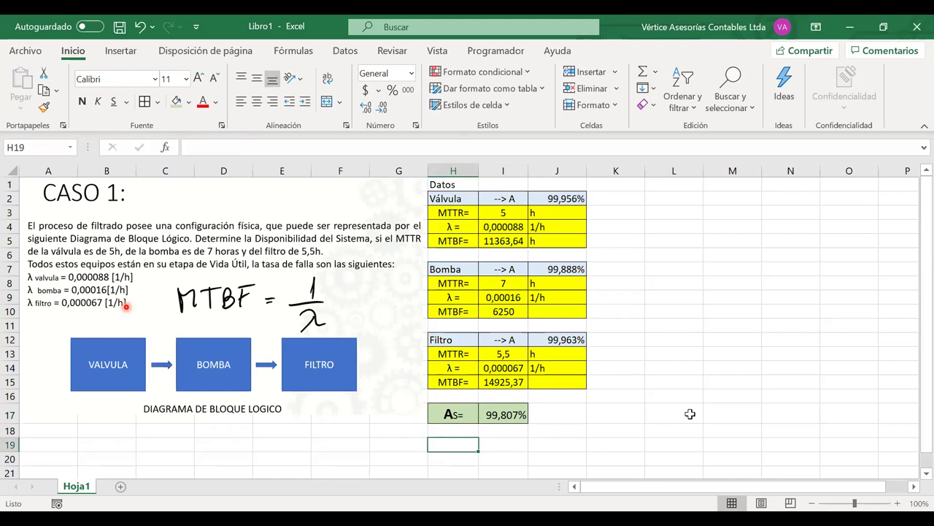
shift+click(690, 414)
text(h)
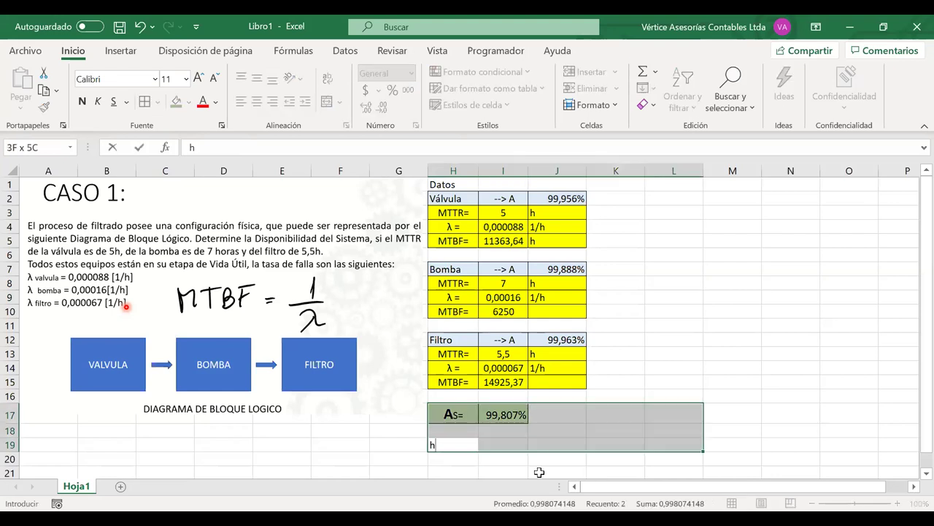
text(ORAS)
key(BackSpace)
key(BackSpace)
key(BackSpace)
key(BackSpace)
key(BackSpace)
text(HORAS)
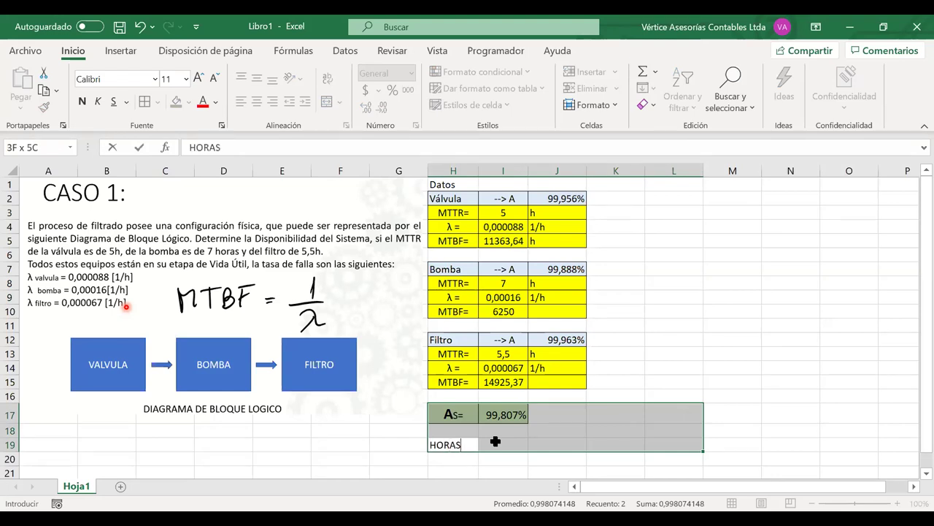
text( AÑO)
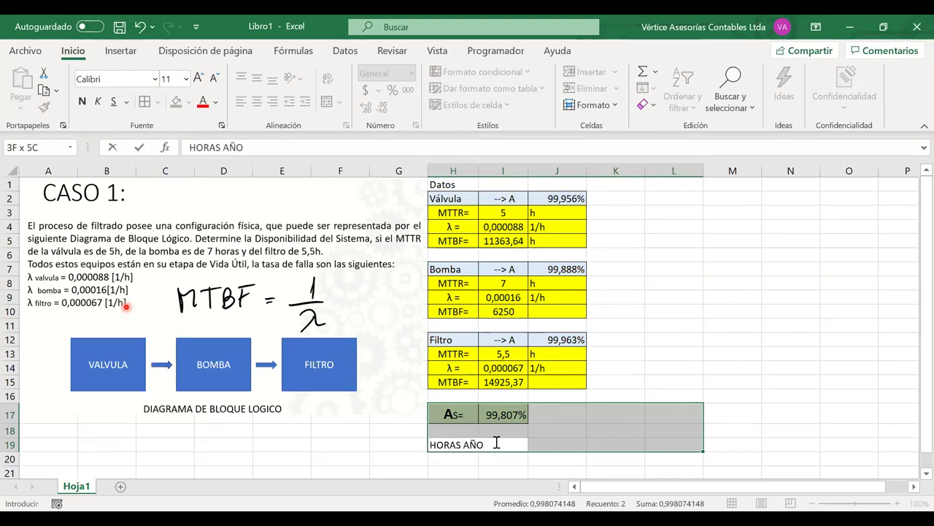
text(=)
click(560, 434)
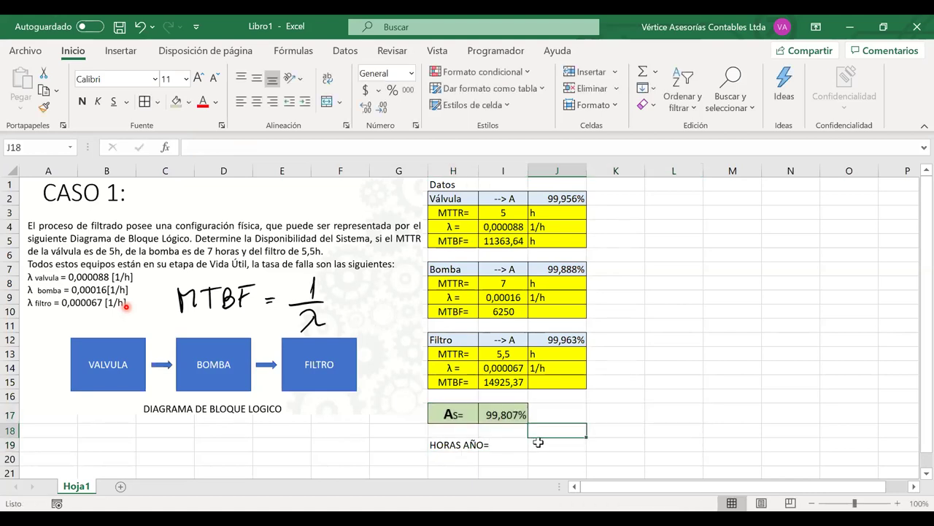
double_click(478, 172)
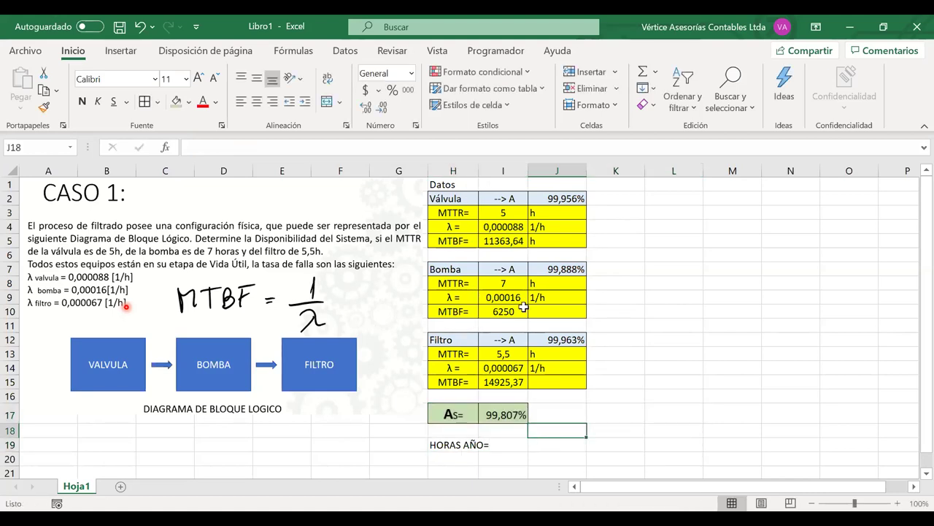
Step: Enter 8760 as the yearly hours in I19, with the unit h in J19
click(508, 446)
text(8760)
key(Tab)
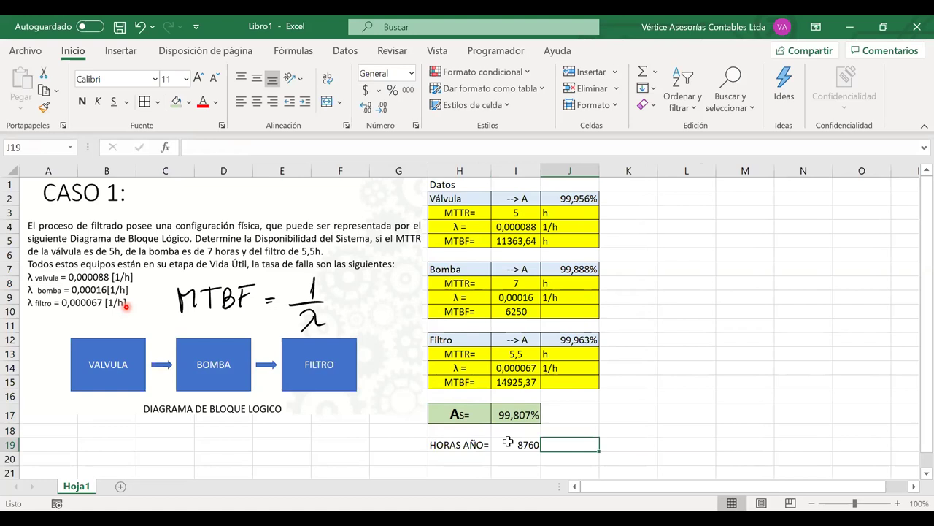
text(H)
key(BackSpace)
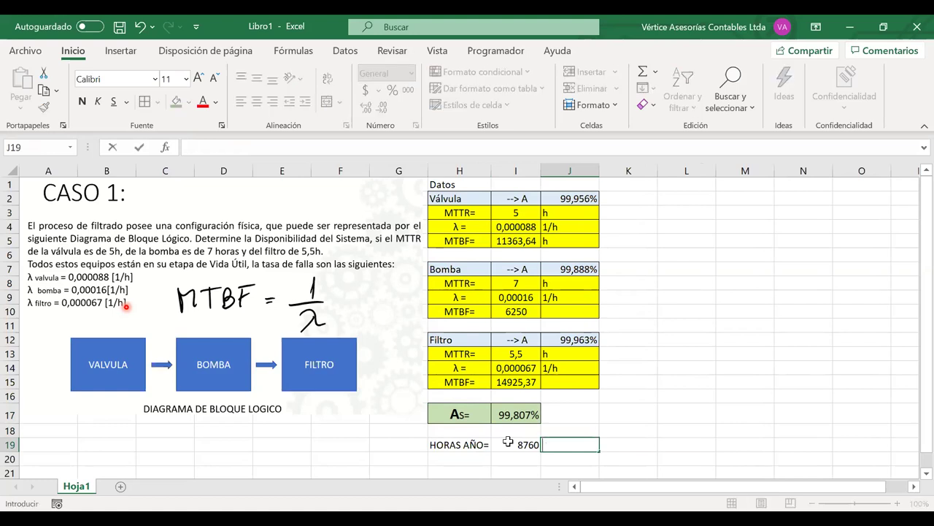
text(h)
Step: Label the available hours row Disp.Horas= in H20, below the yearly hours
click(466, 456)
text(dD)
key(BackSpace)
key(BackSpace)
text(Disp)
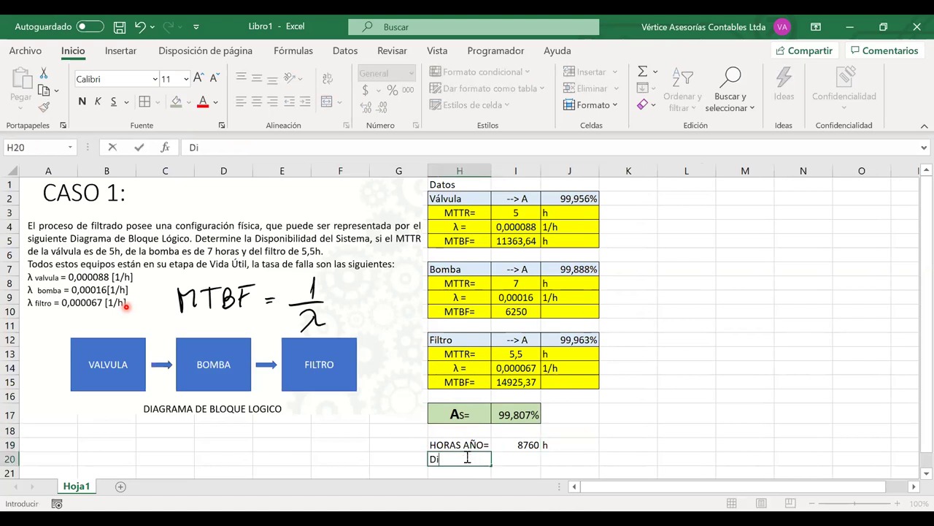
text(.Horas=)
Step: Calculate the available hours in I20 by multiplying the yearly hours by the system availability with =I19*I17
click(511, 458)
text(=)
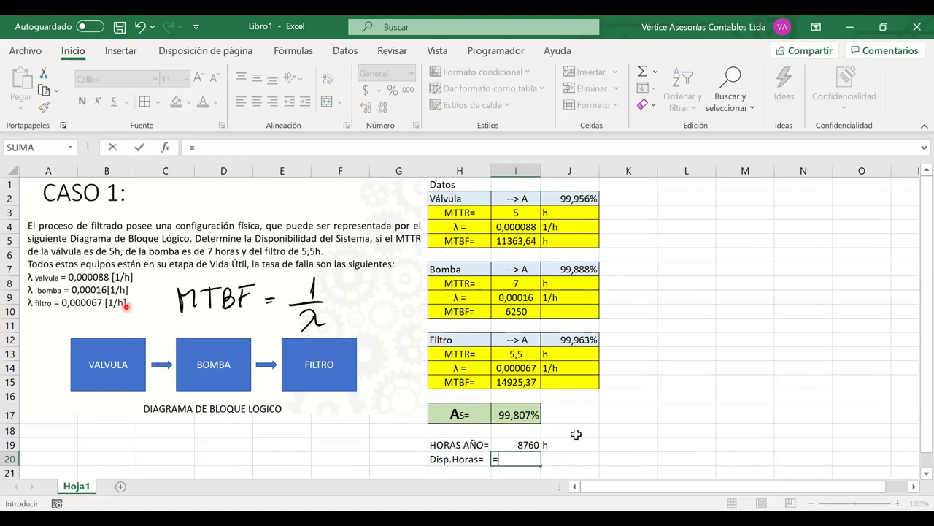
click(522, 443)
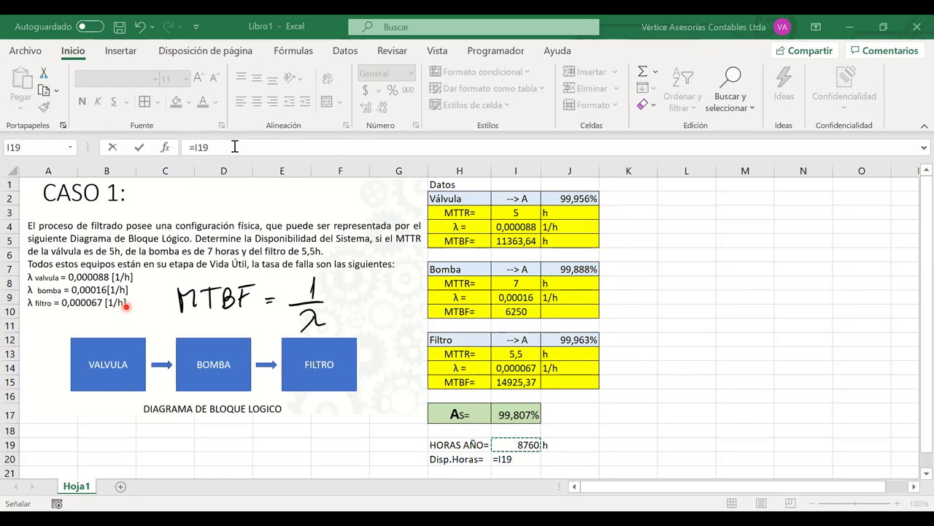
text(*)
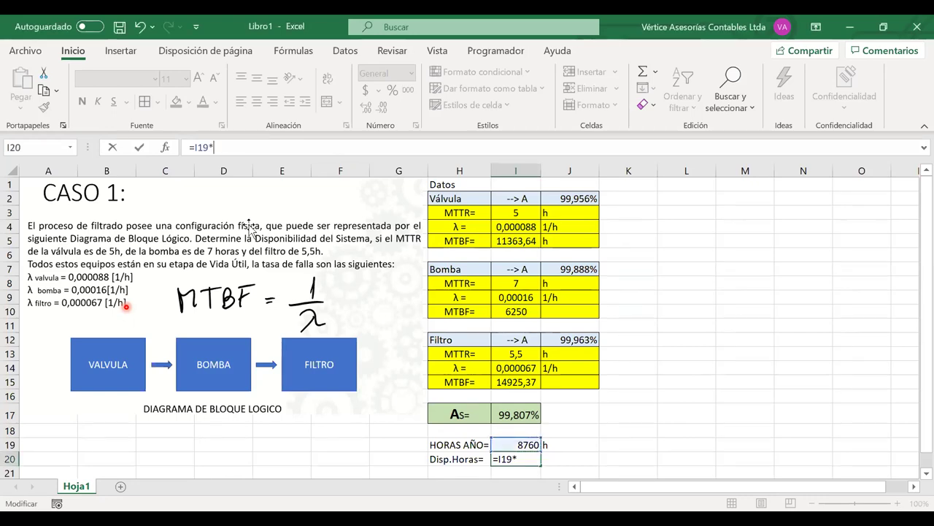
click(511, 413)
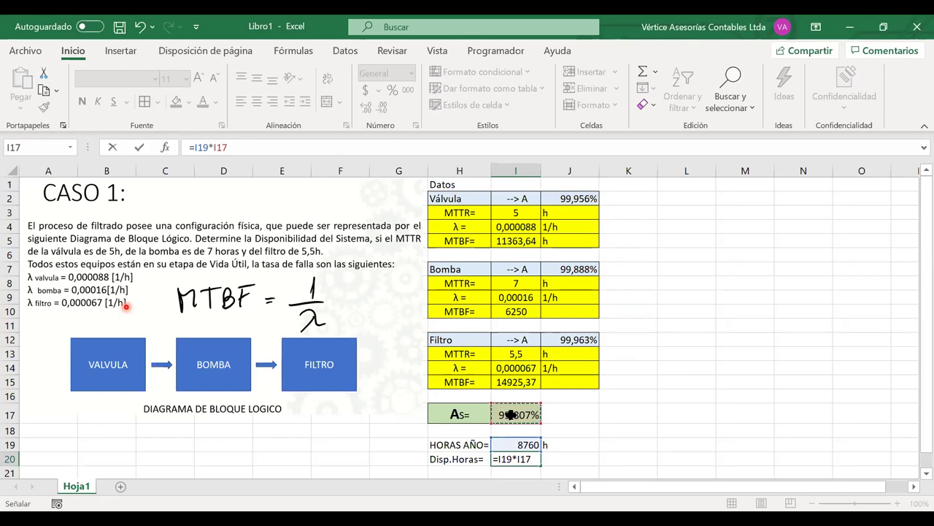
key(Return)
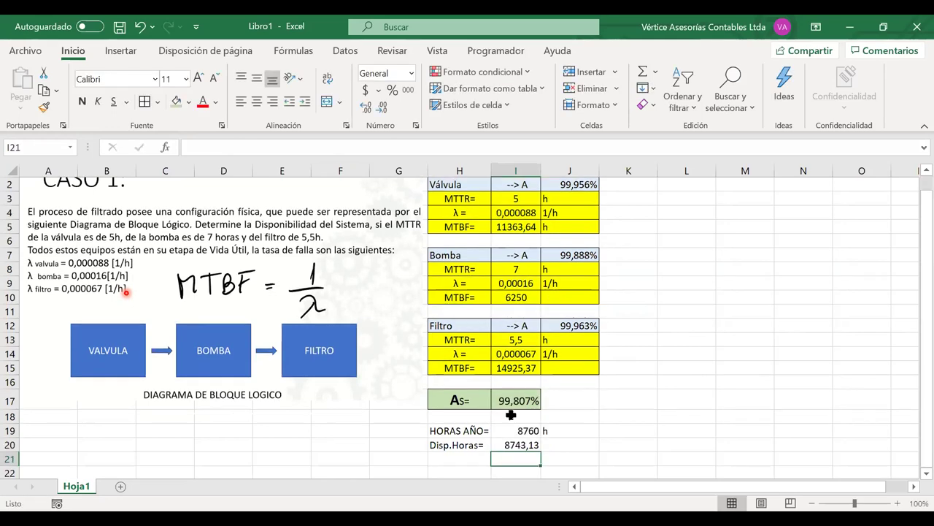
Step: Label the unavailable hours row Ind. Horas= in H21, below the available hours
click(467, 459)
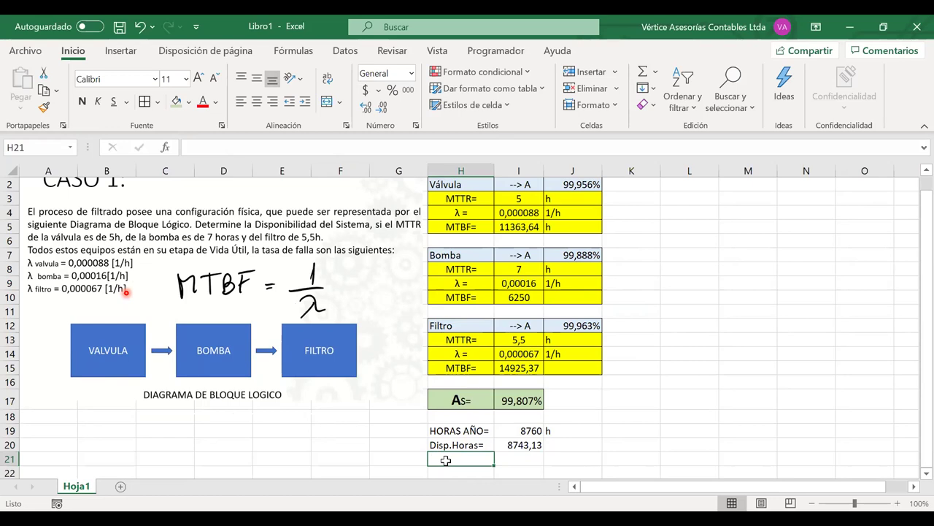
text(In)
text(d)
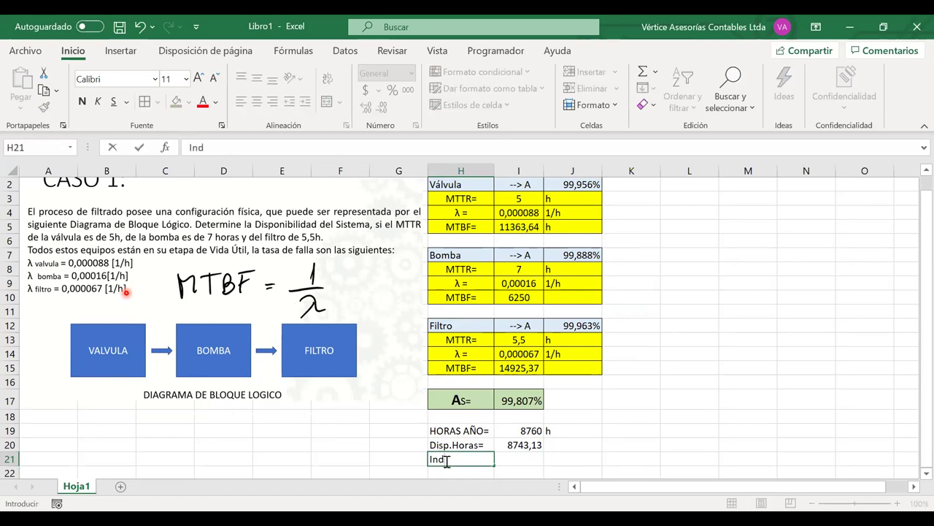
text(. Horas=)
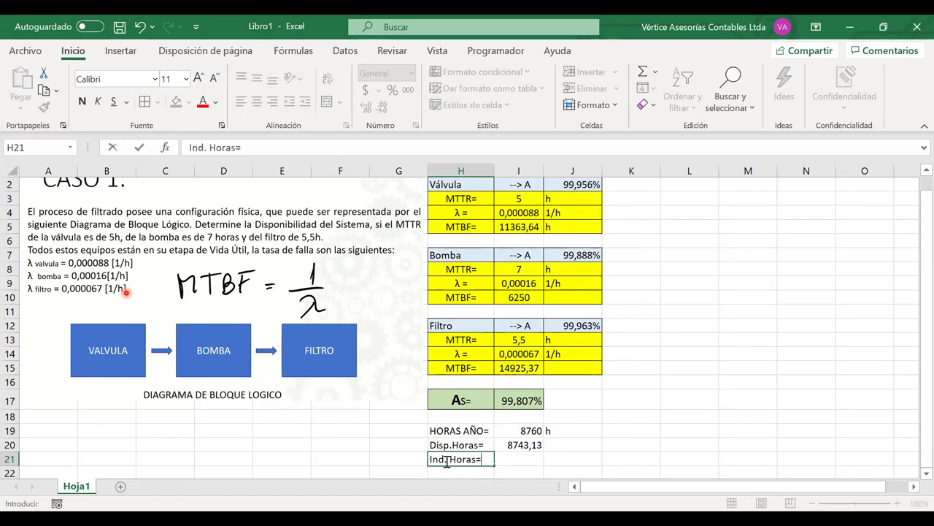
Step: Calculate the unavailable hours in I21 by subtracting the available hours from the yearly hours with =I19-I20
click(516, 458)
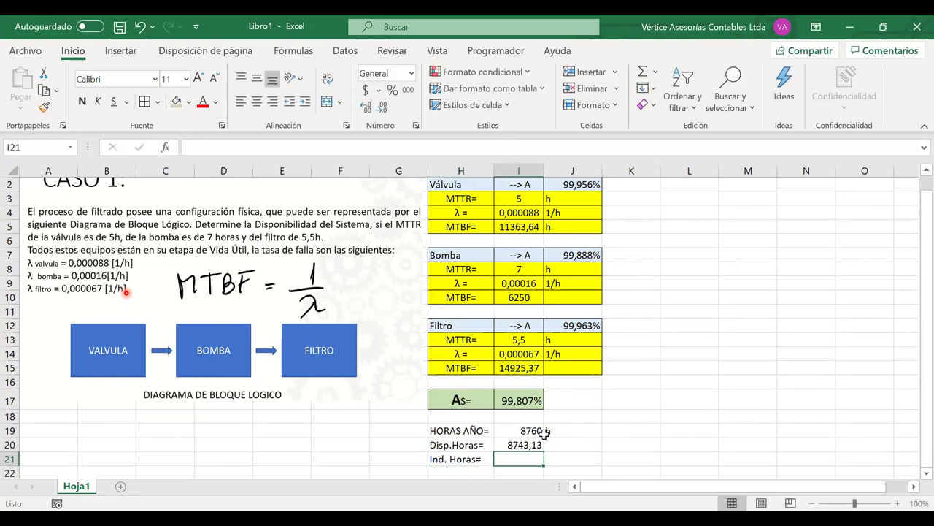
text(=)
click(523, 431)
text(-)
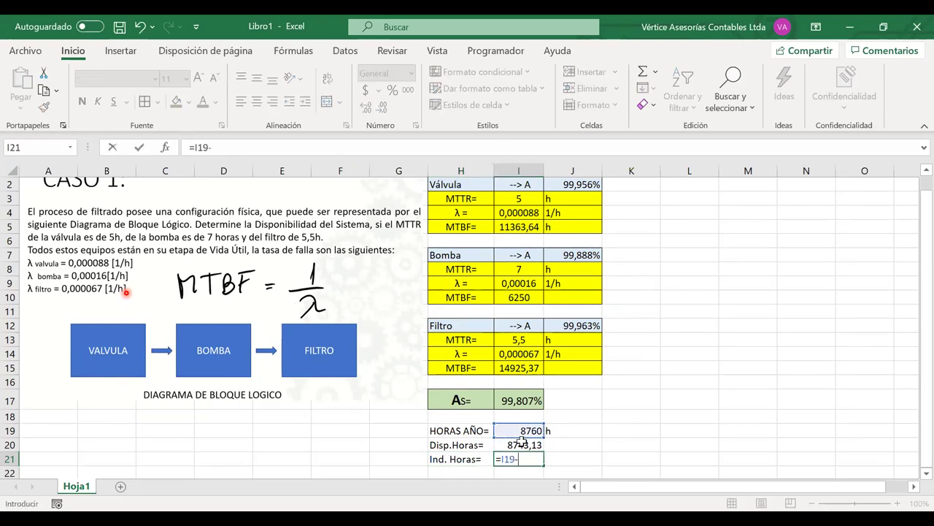
click(523, 443)
key(Return)
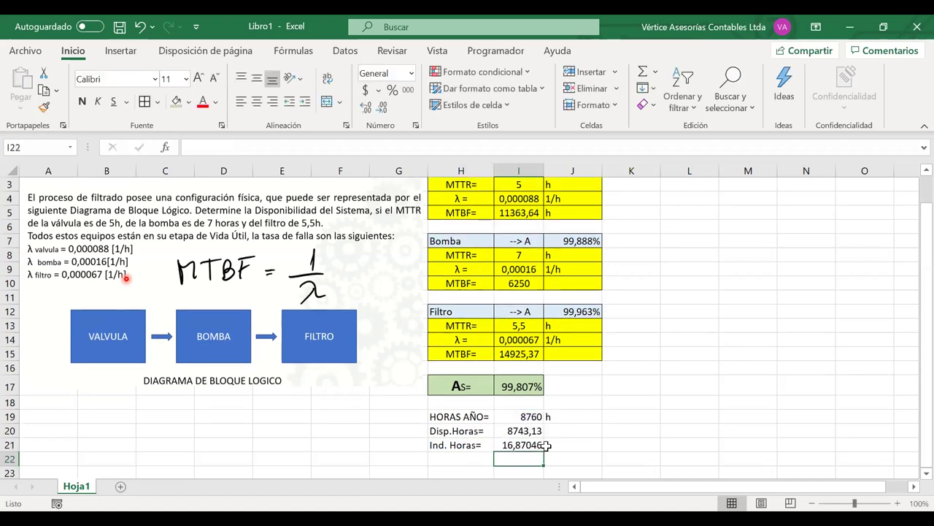
Step: Reduce the unavailable hours value in I21 to two decimal places
key(Up)
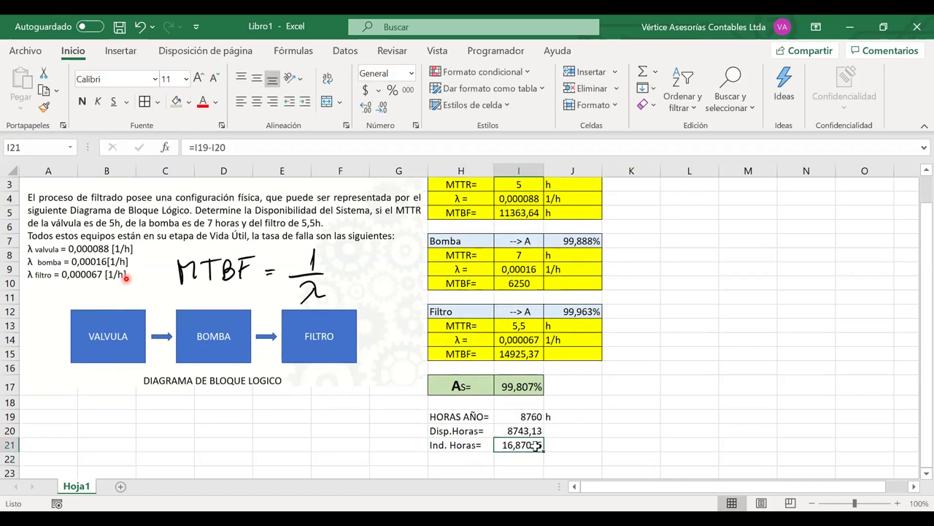
click(379, 110)
click(380, 109)
click(379, 110)
Step: Enter the unit h beside the unavailable hours in J21 and the available hours in J20
click(563, 443)
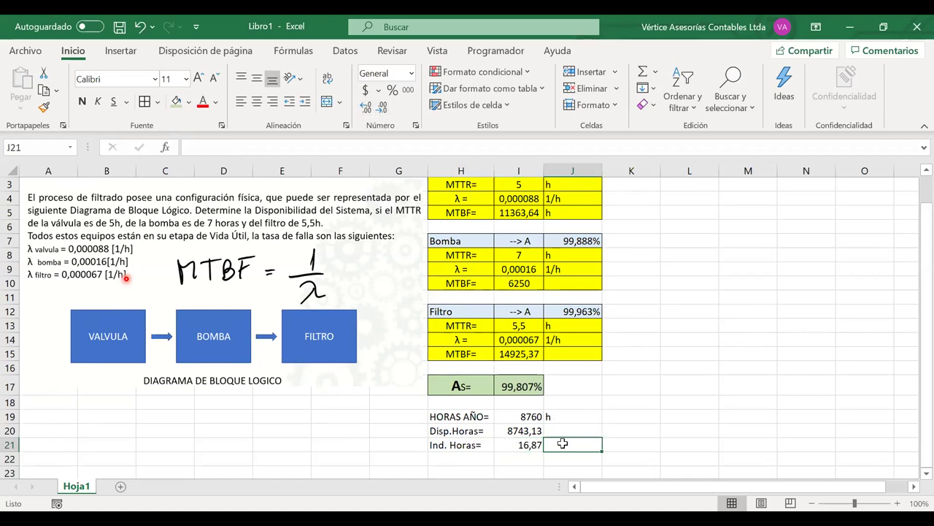
text(h)
click(557, 427)
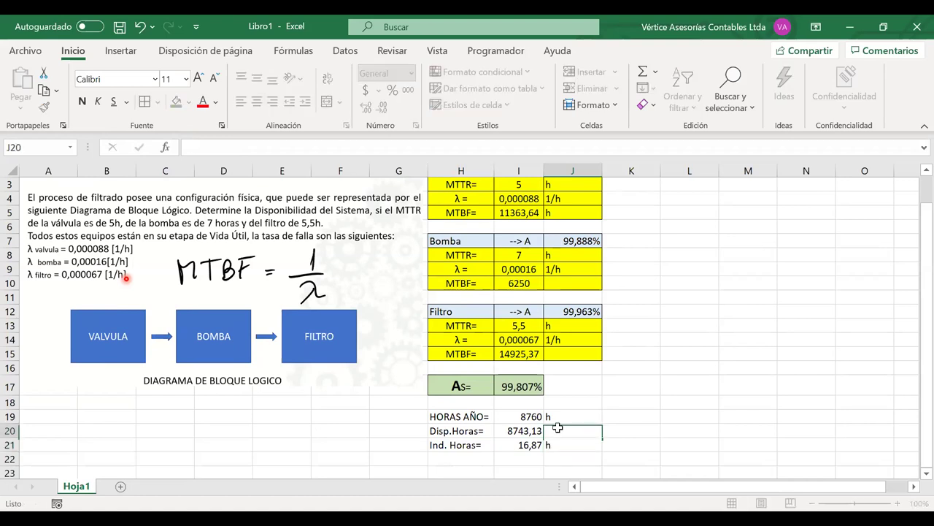
text(h)
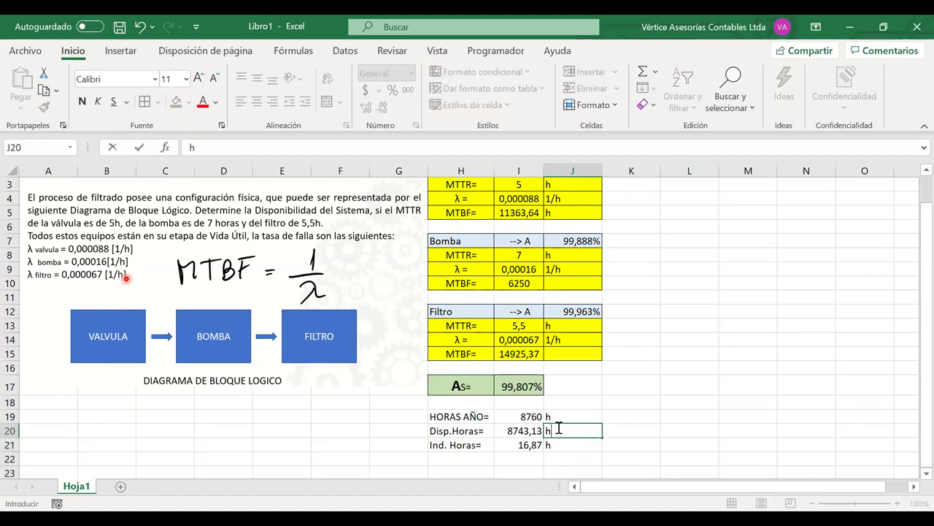
click(806, 403)
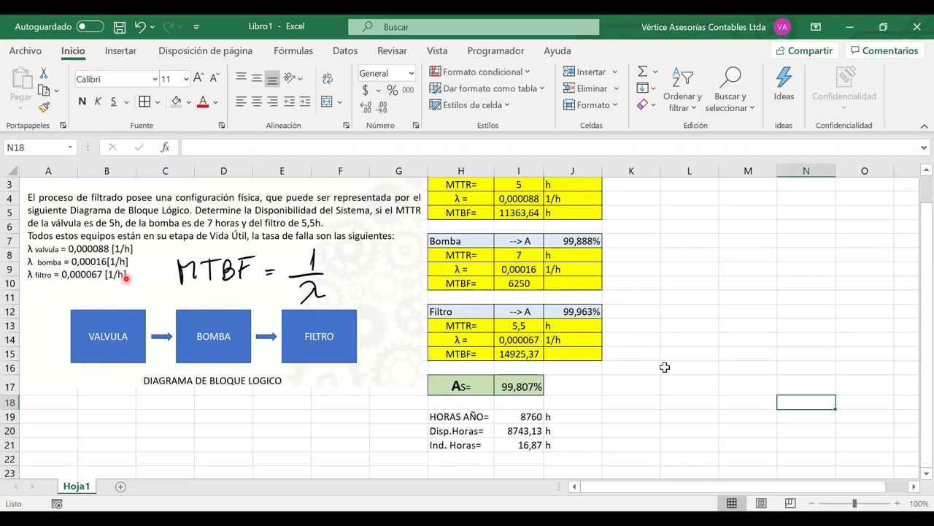
Step: Review the yearly, available and unavailable hours in I19:I21, and inspect which cells the available hours formula in I20 references
click(665, 367)
scroll(665, 367, up, 1)
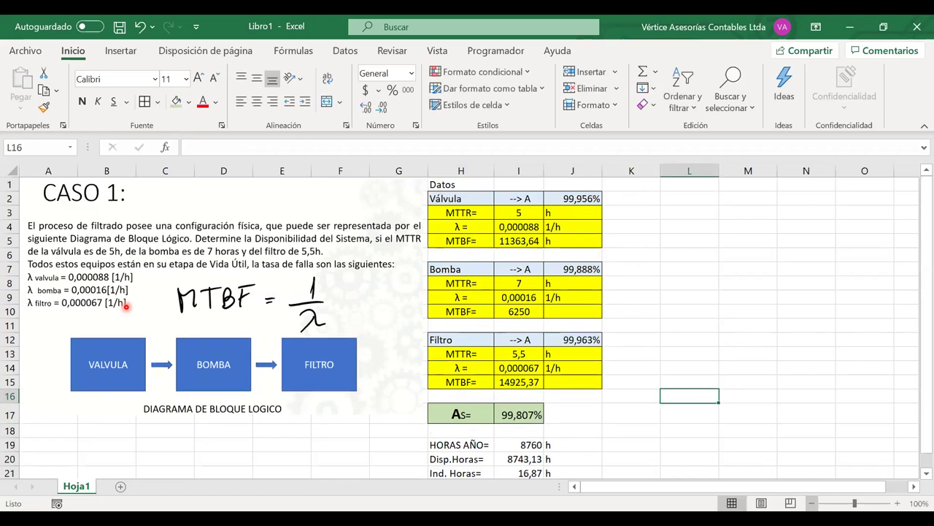
scroll(447, 430, down, 1)
click(468, 428)
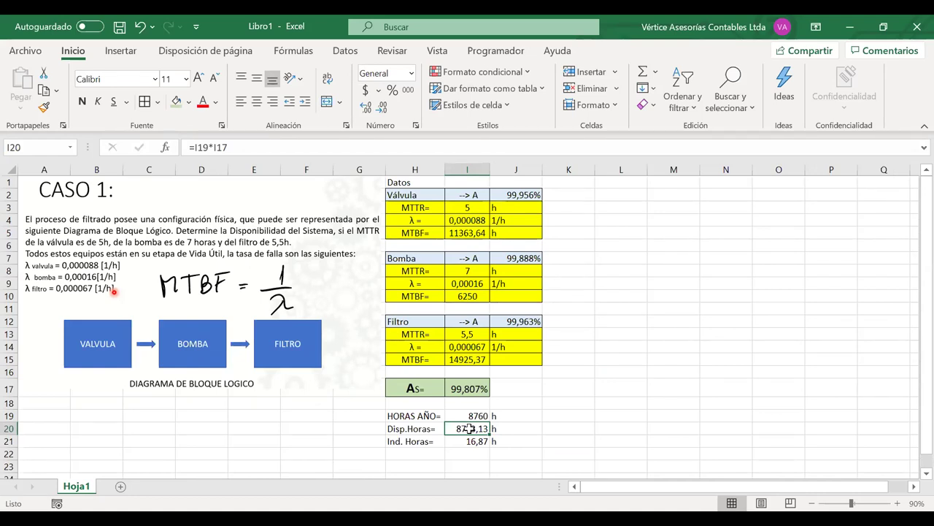
click(471, 414)
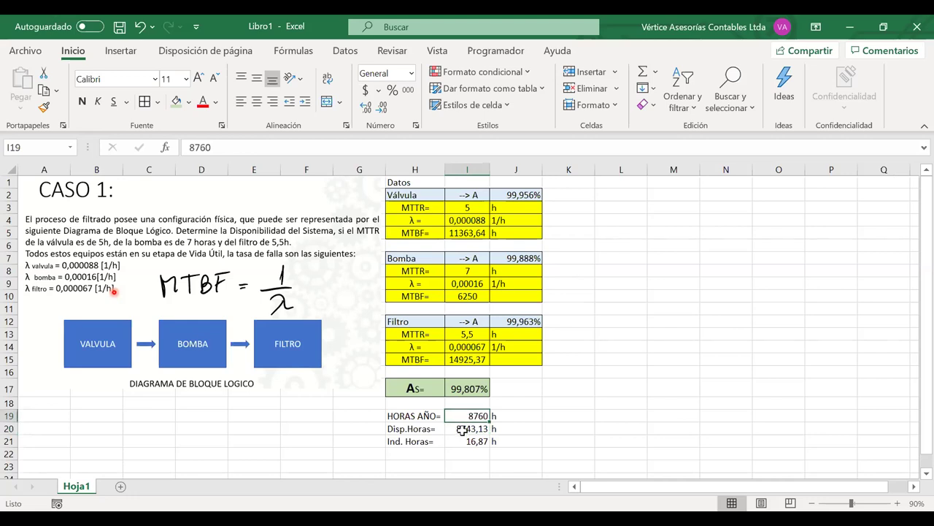
click(483, 430)
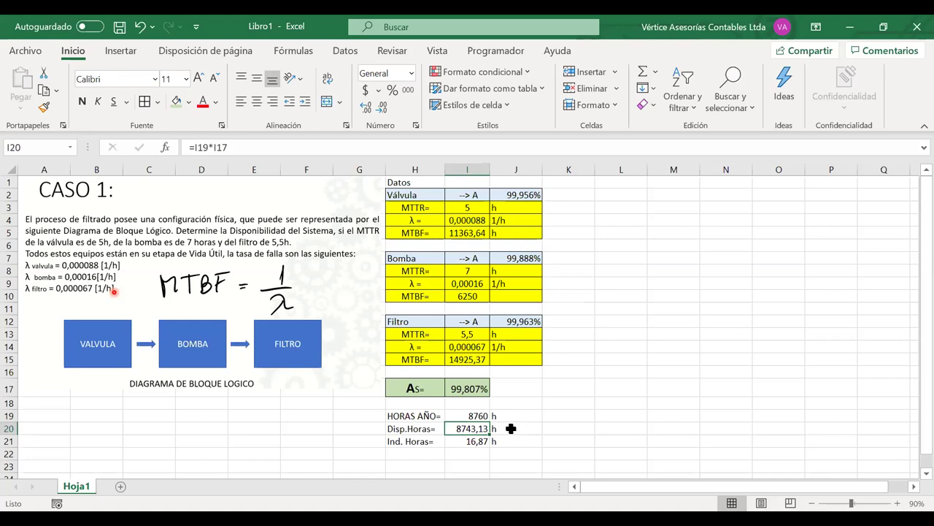
click(474, 441)
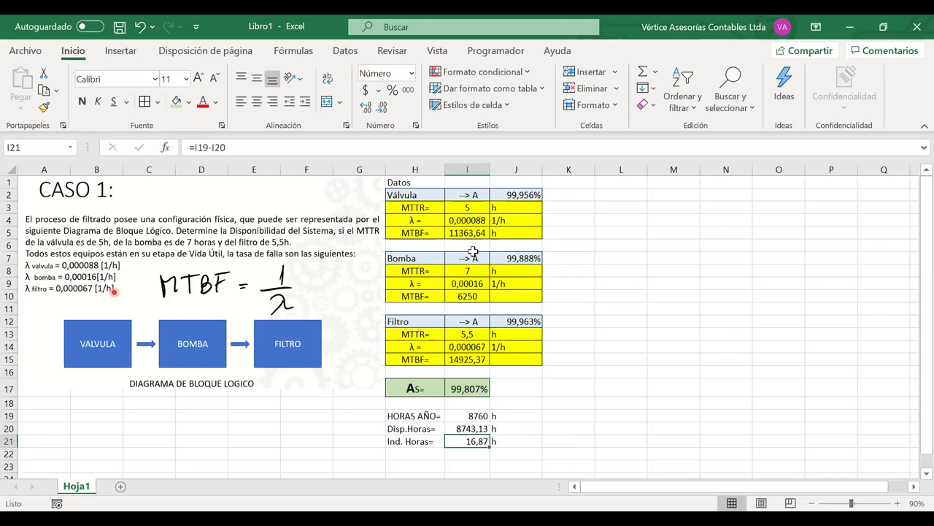
click(466, 428)
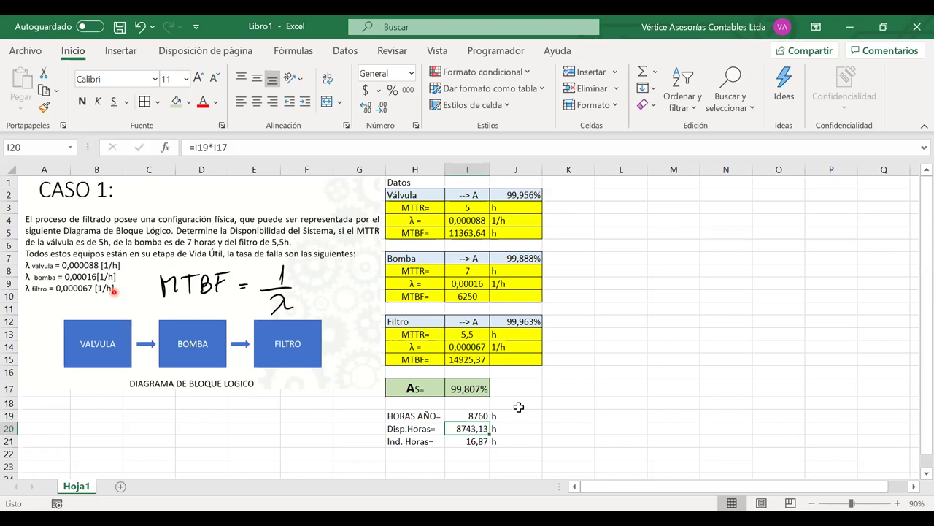
double_click(464, 428)
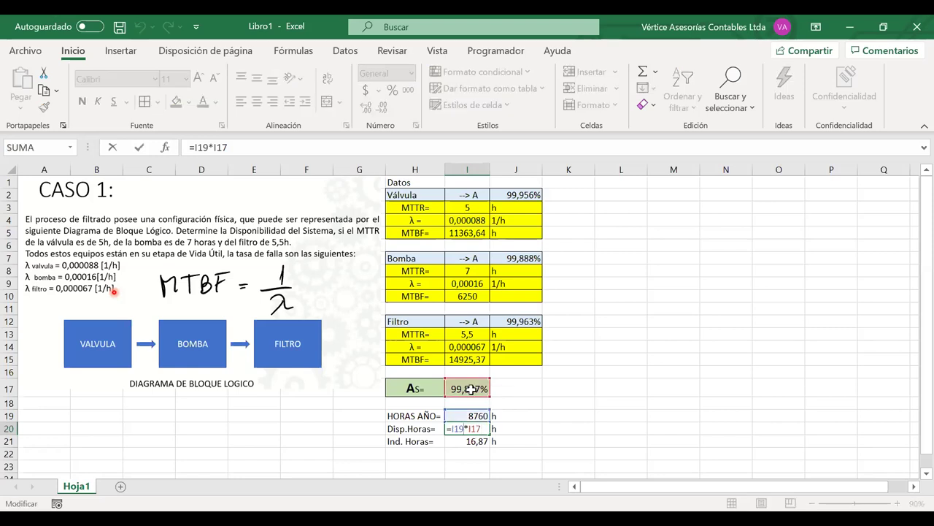
Step: Close the available hours formula in I20 and widen column I slightly
key(Return)
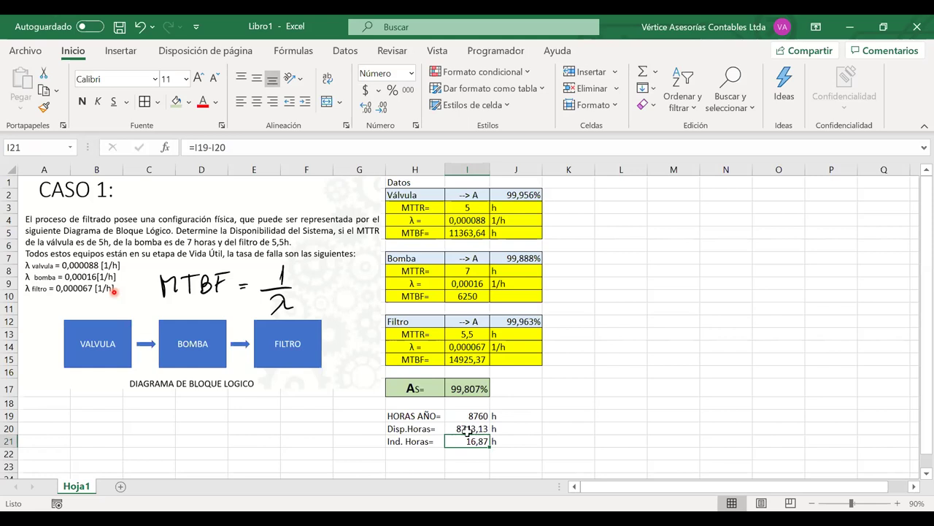
click(464, 428)
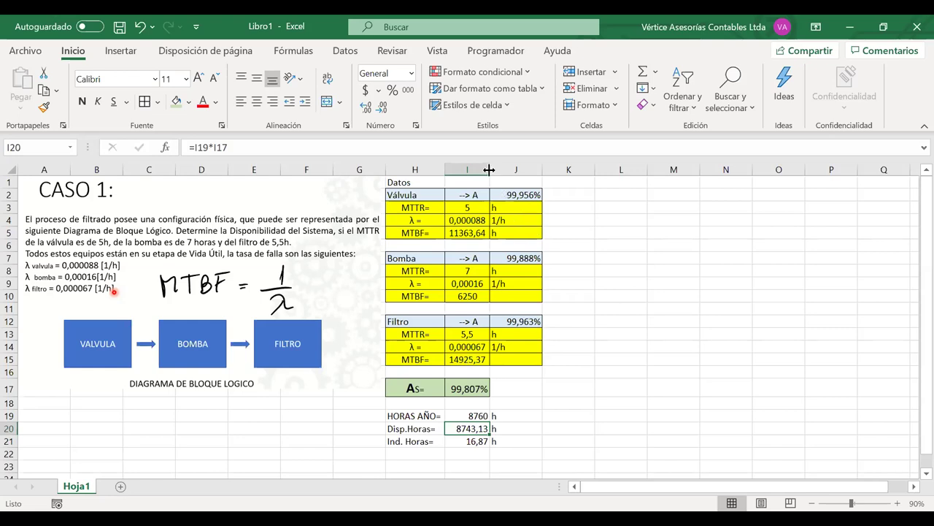
drag(489, 170, 494, 169)
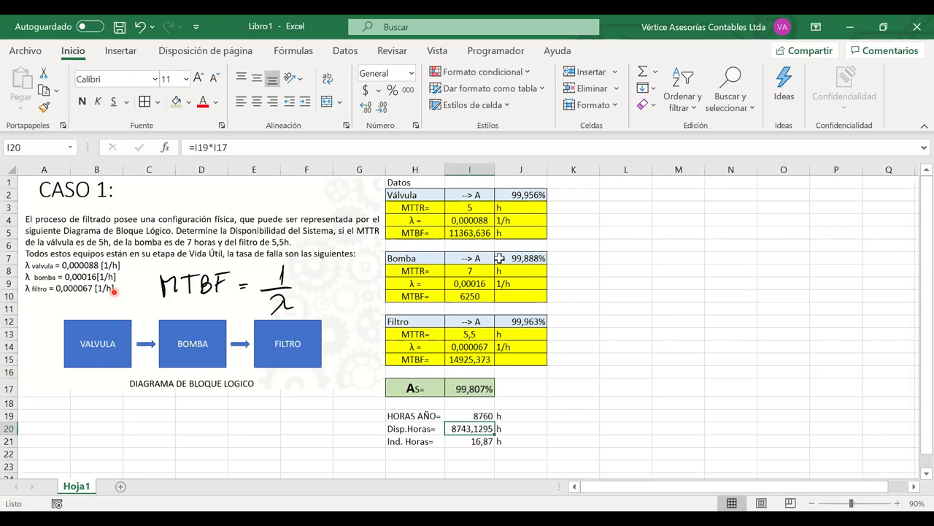
Step: Set the pump's MTTR in I8 to 4 and check the effect on the unavailable hours in I21
drag(408, 429, 454, 441)
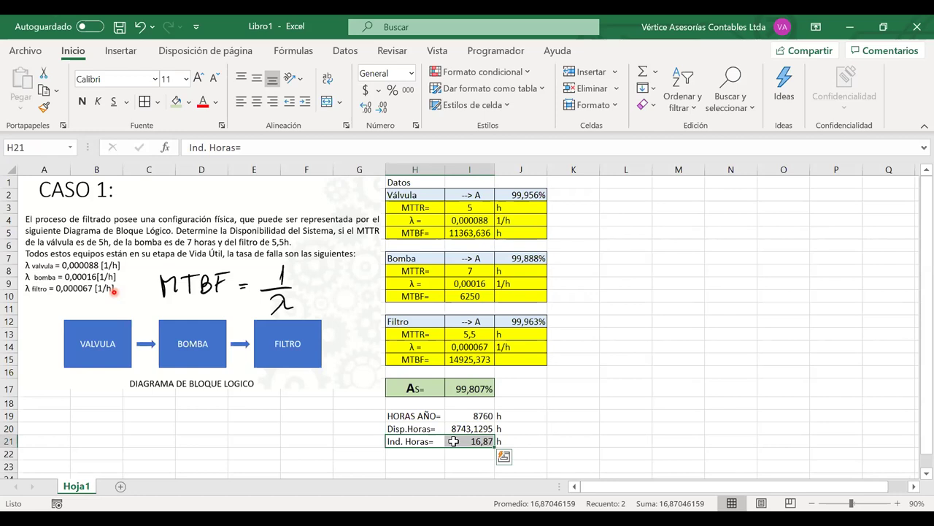
click(457, 415)
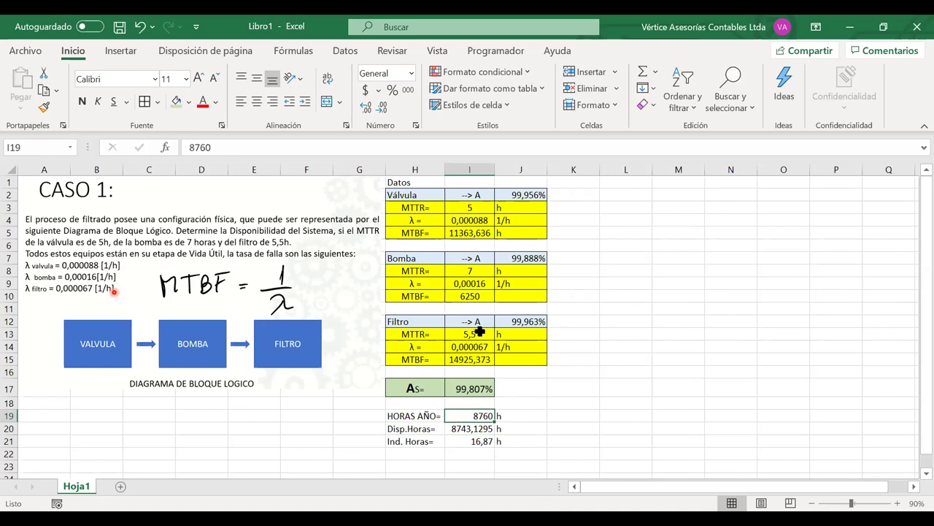
click(488, 272)
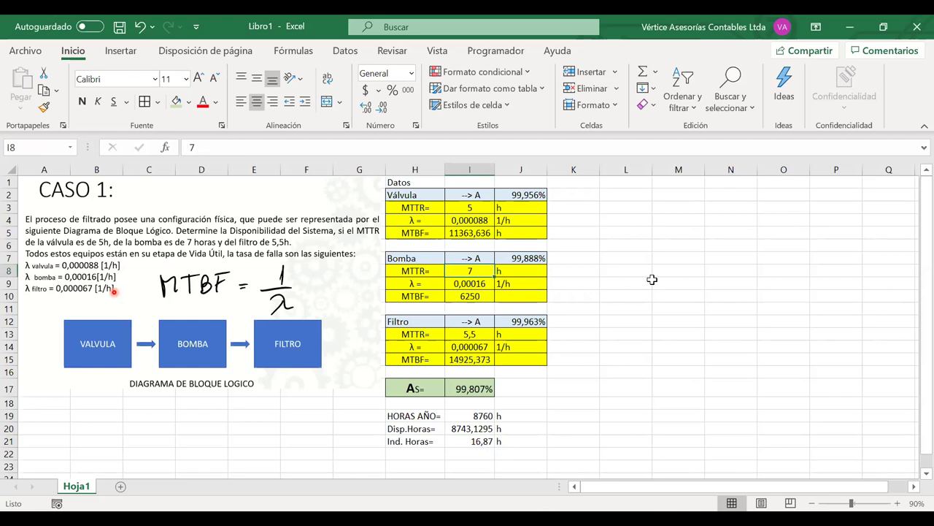
text(4)
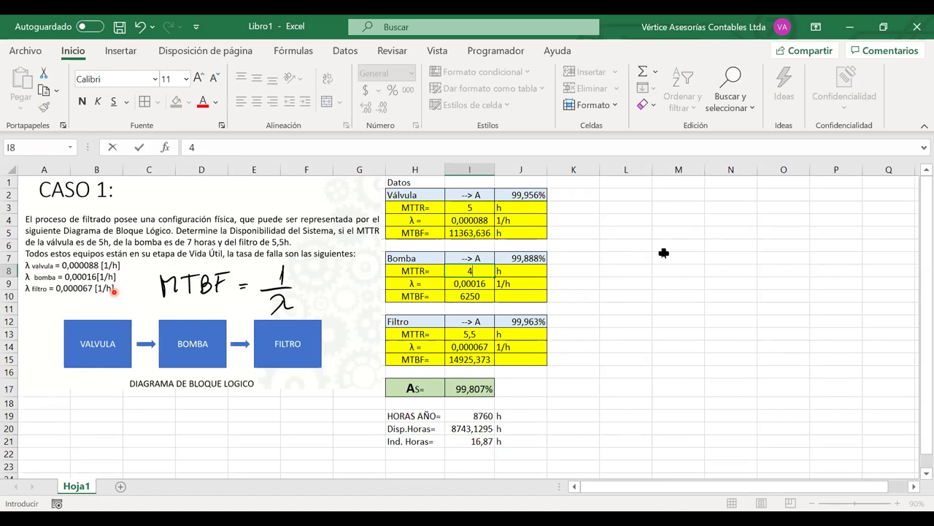
key(Return)
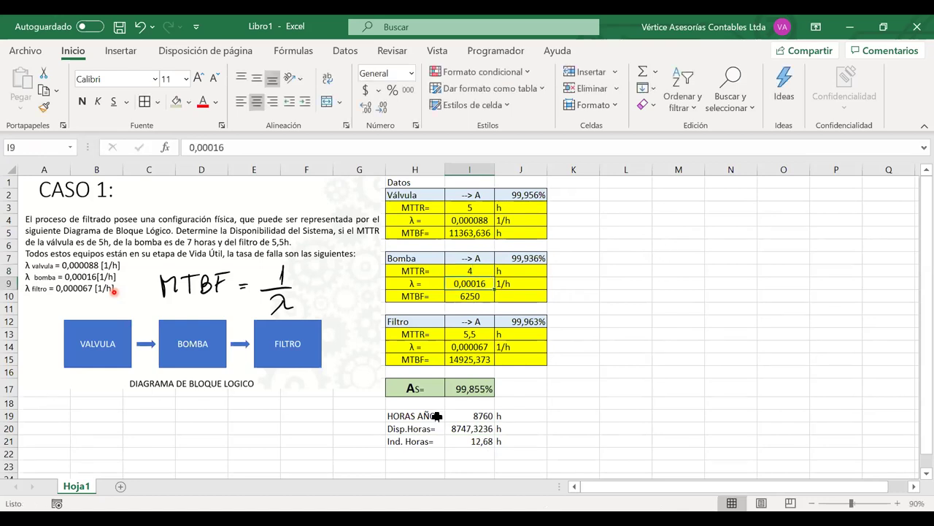
click(462, 443)
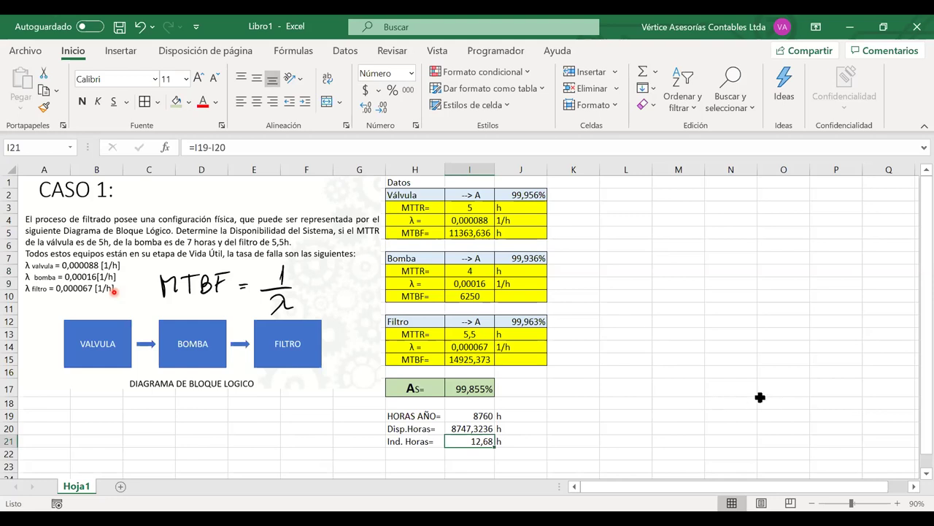
Step: Add a new sheet, Hoja2, and paste the copied Caso 2 statement image into it
click(121, 488)
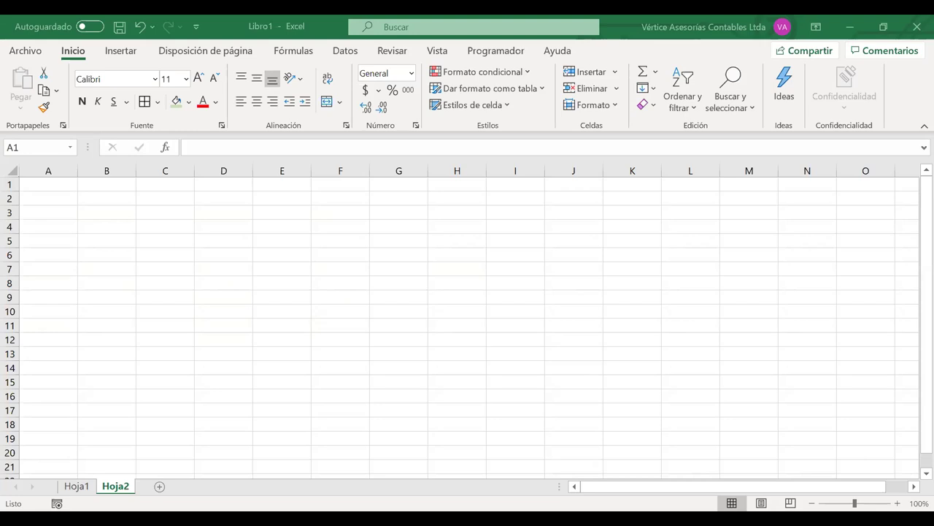
key(ctrl+v)
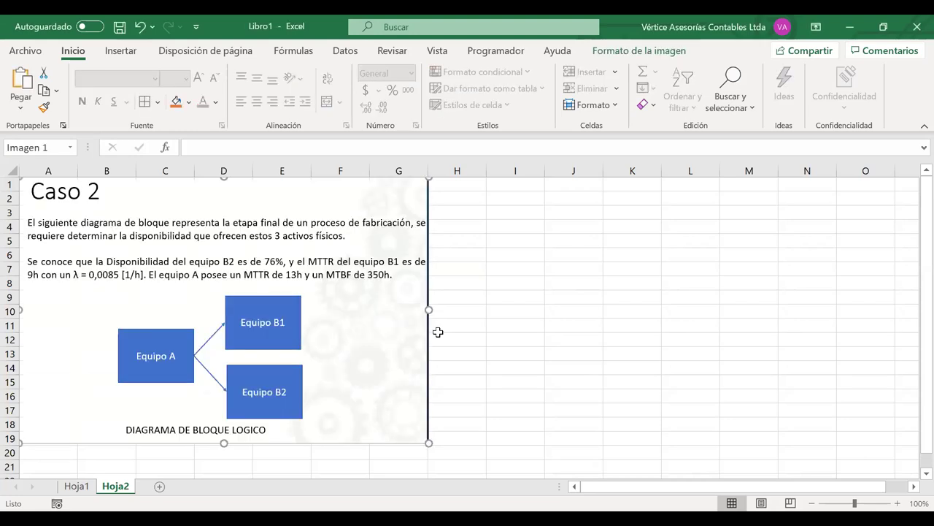
click(476, 336)
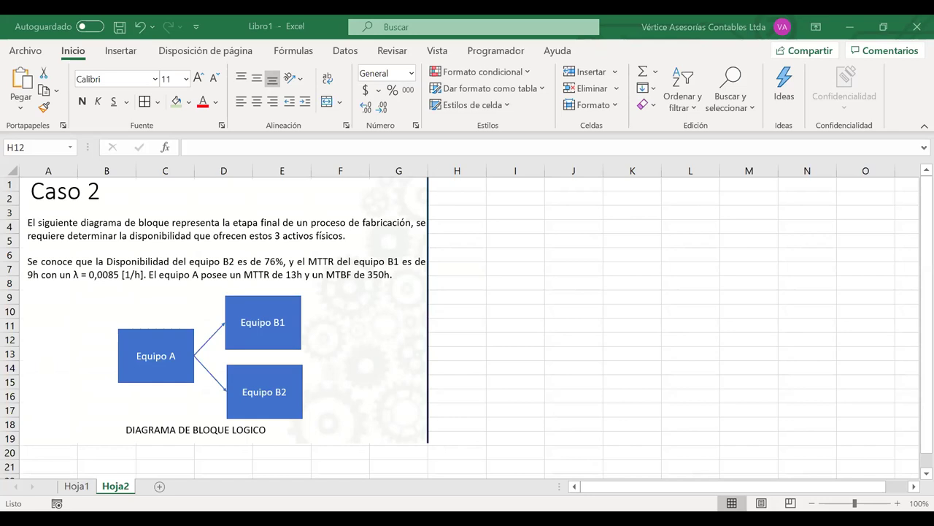
Step: Add another sheet, Hoja3, paste the copied problem 4 image into it, and return to Hoja1
click(154, 491)
click(158, 487)
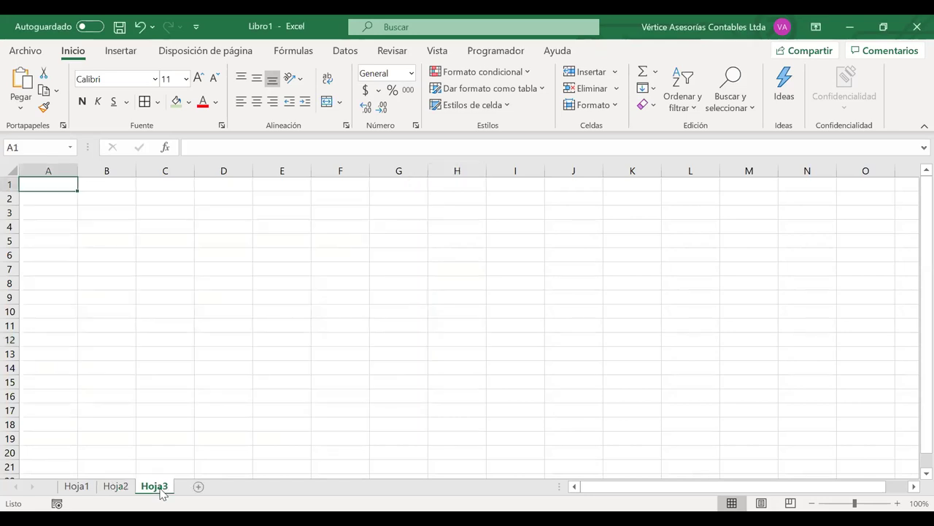
key(ctrl+v)
click(493, 287)
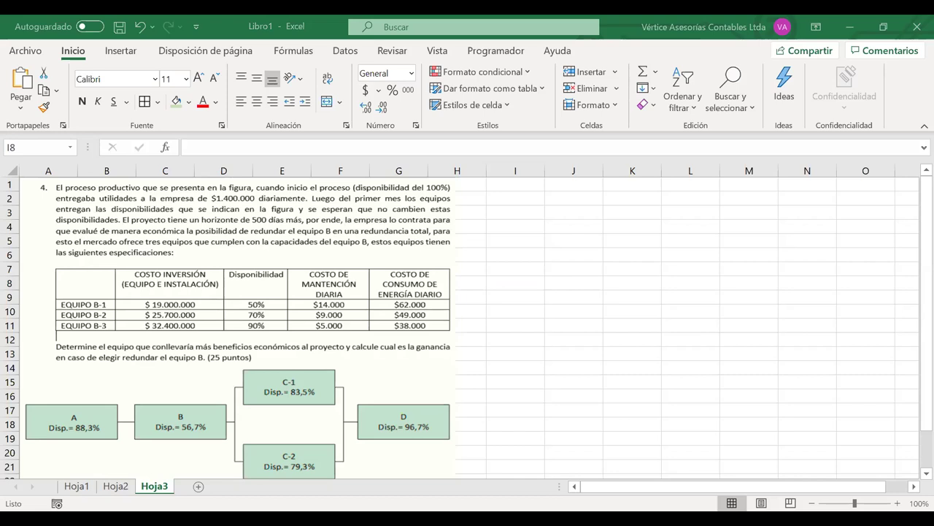
click(76, 487)
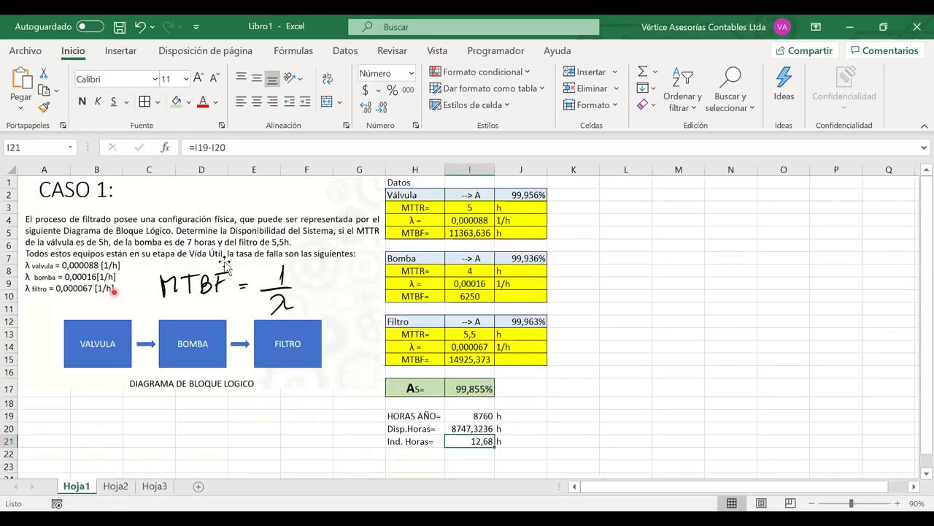
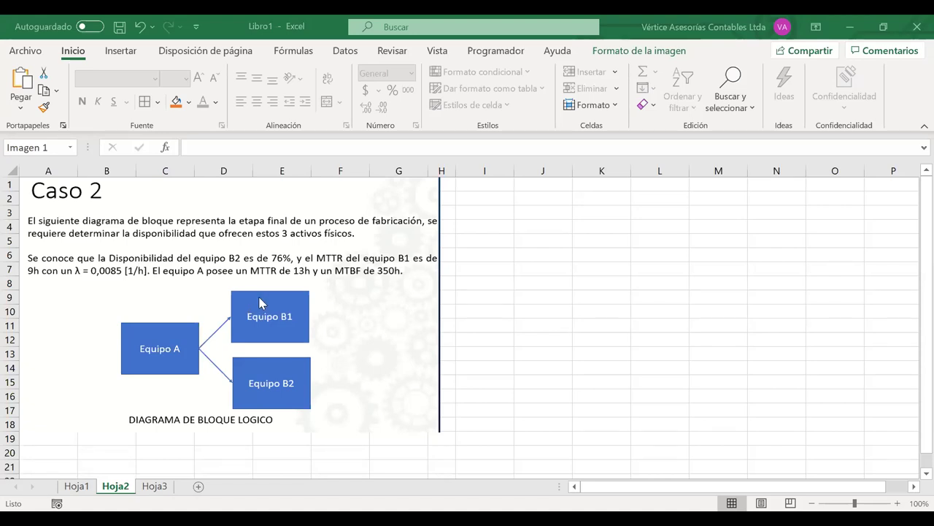
Step: Try circling Equipo A, B1 and B2 by hand on the Caso 2 diagram, and undo the ink strokes
scroll(235, 344, down, 1)
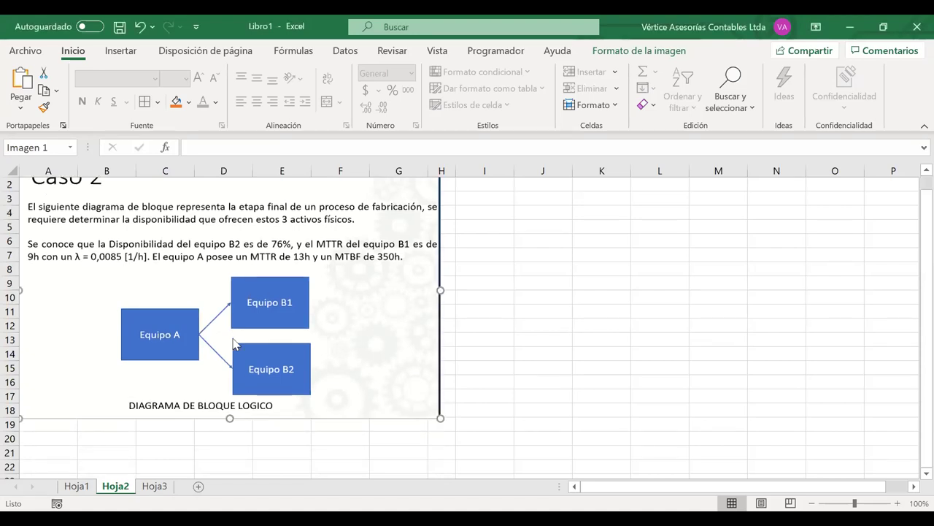
key(Escape)
scroll(235, 345, up, 1)
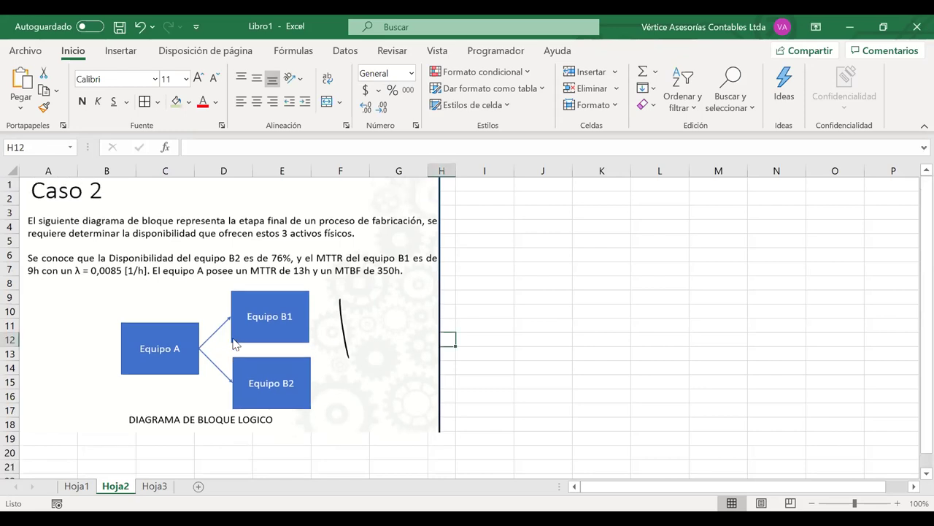
key(ctrl+z)
mouse_move(199, 343)
mouse_down()
mouse_move(128, 349)
mouse_move(110, 376)
mouse_up()
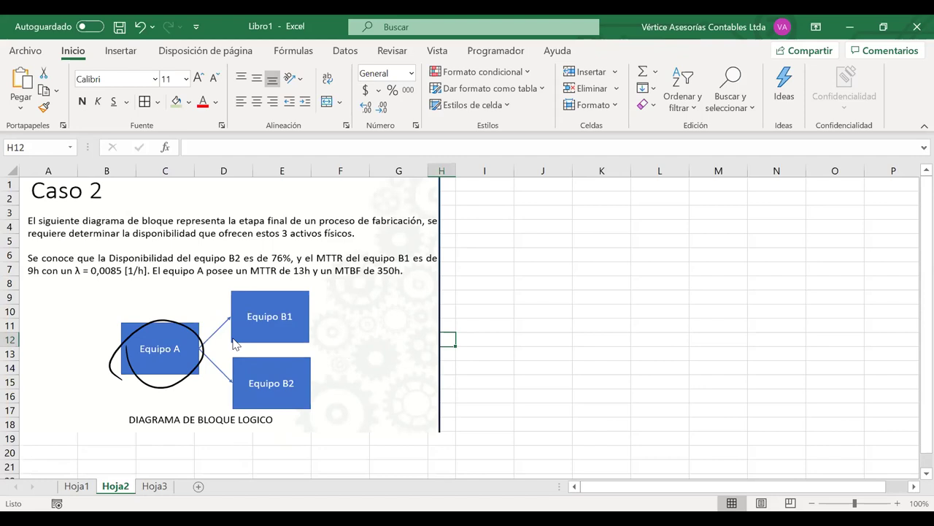
mouse_move(235, 337)
mouse_down()
mouse_move(307, 342)
mouse_move(218, 349)
mouse_up()
mouse_move(283, 359)
mouse_down()
mouse_move(307, 420)
mouse_move(232, 412)
mouse_up()
key(ctrl+z)
key(ctrl+z)
key(ctrl+z)
key(ctrl+z)
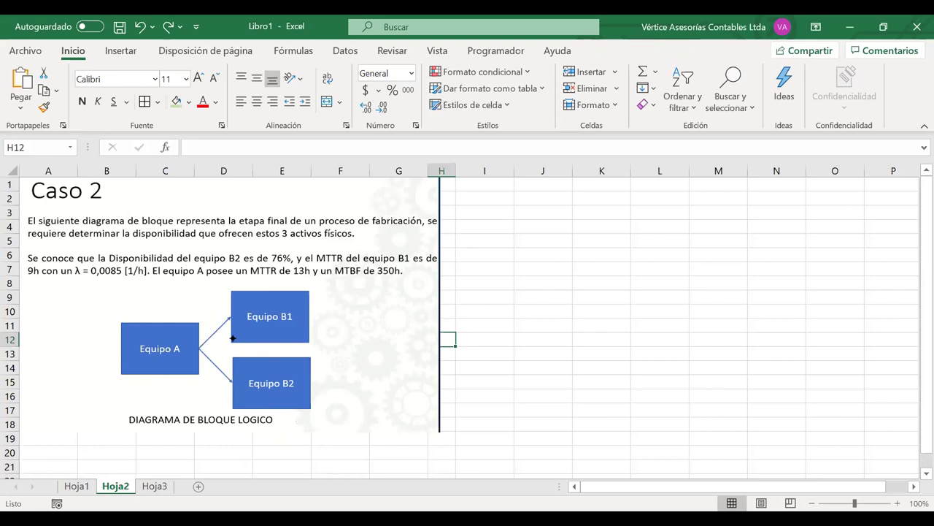
Step: Compare with the Caso 1 sheet, and delete the ink drawings over Equipo A and over the B1 and B2 blocks on Hoja2
click(77, 486)
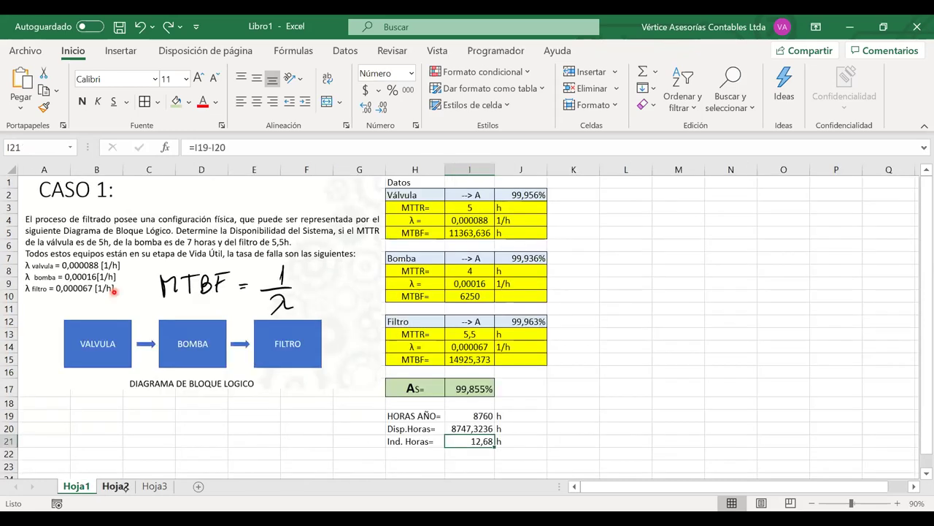
click(117, 484)
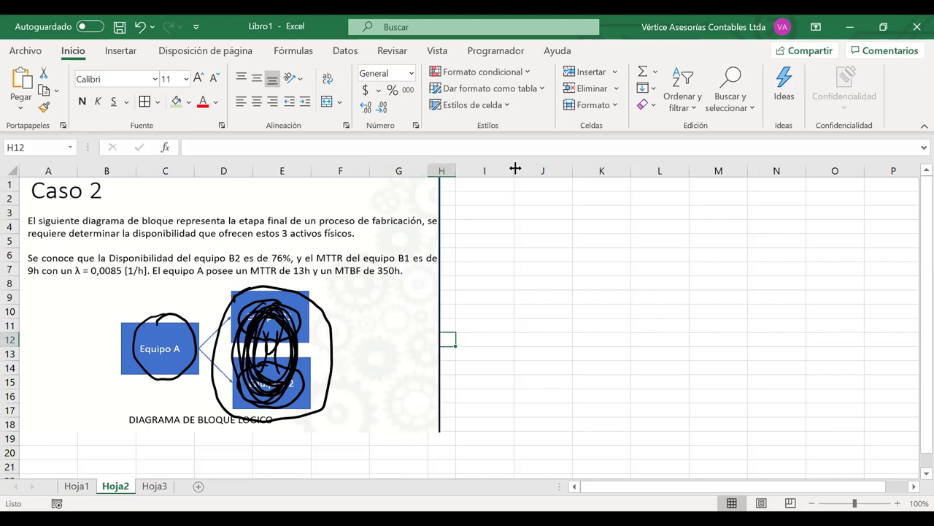
click(268, 343)
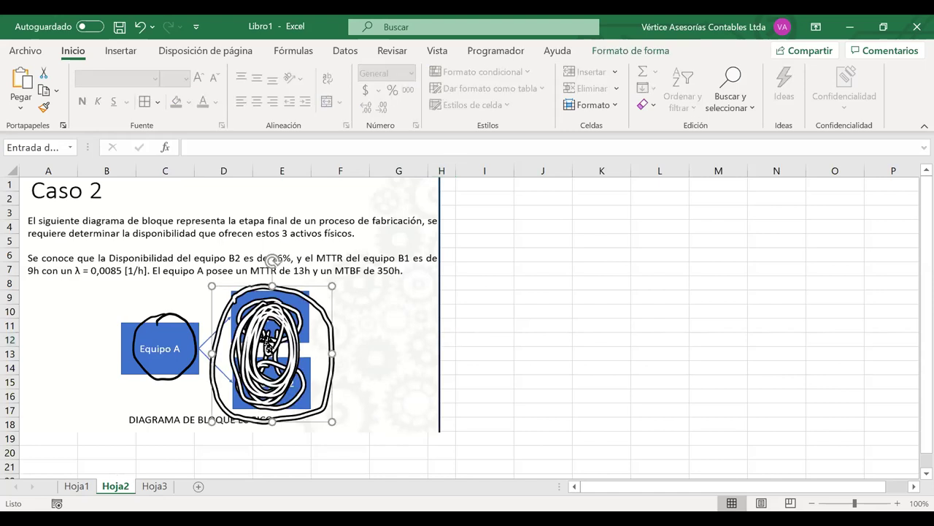
key(Delete)
click(192, 349)
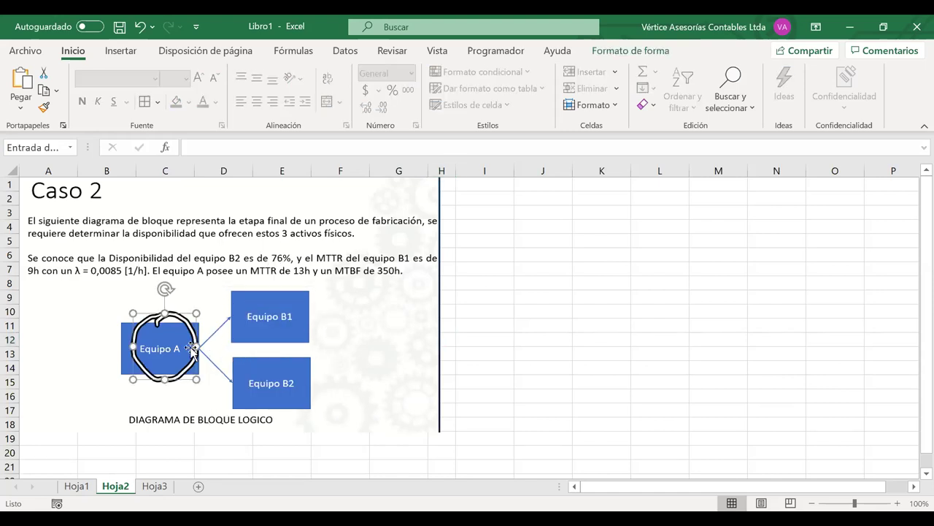
key(Delete)
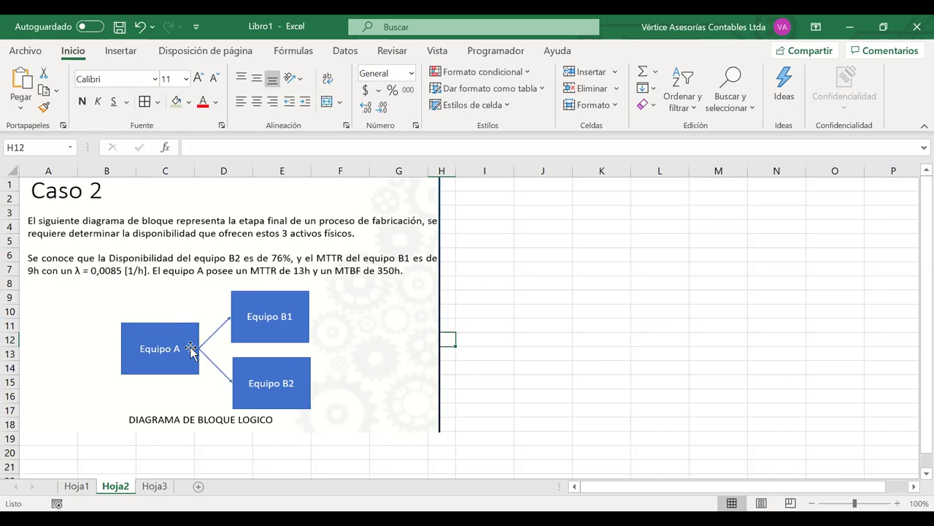
Step: Copy the data tables in H1:J15 of Hoja1 and paste them at I1 of Hoja2
click(76, 487)
drag(400, 183, 475, 299)
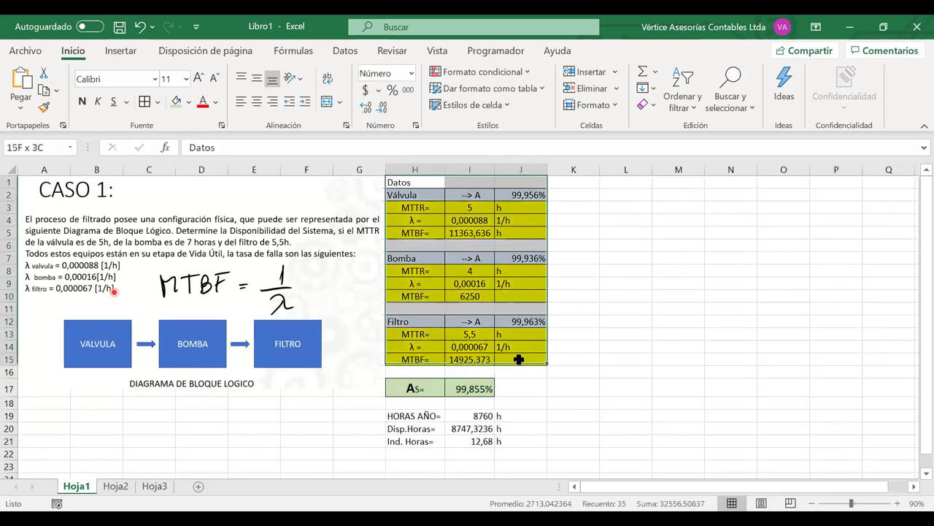
click(518, 361)
click(519, 360)
key(ctrl+a)
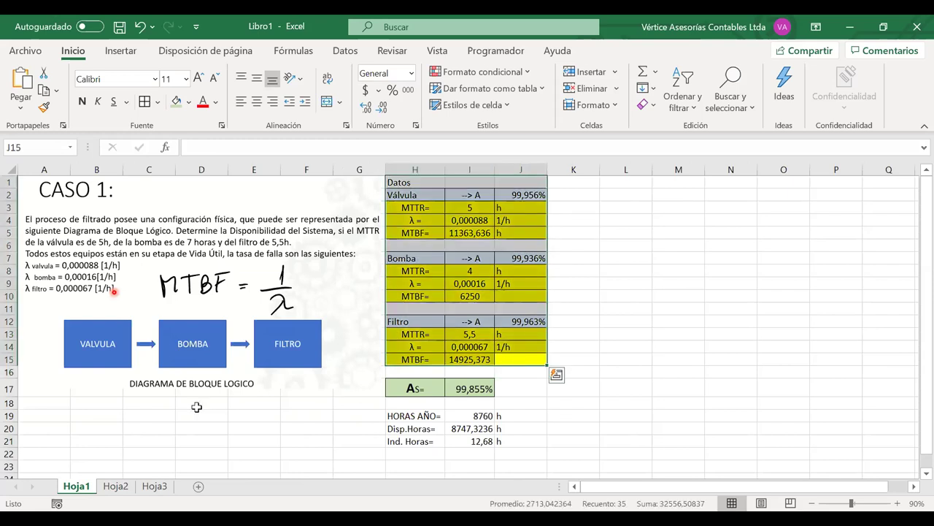
key(ctrl+c)
click(117, 485)
click(484, 184)
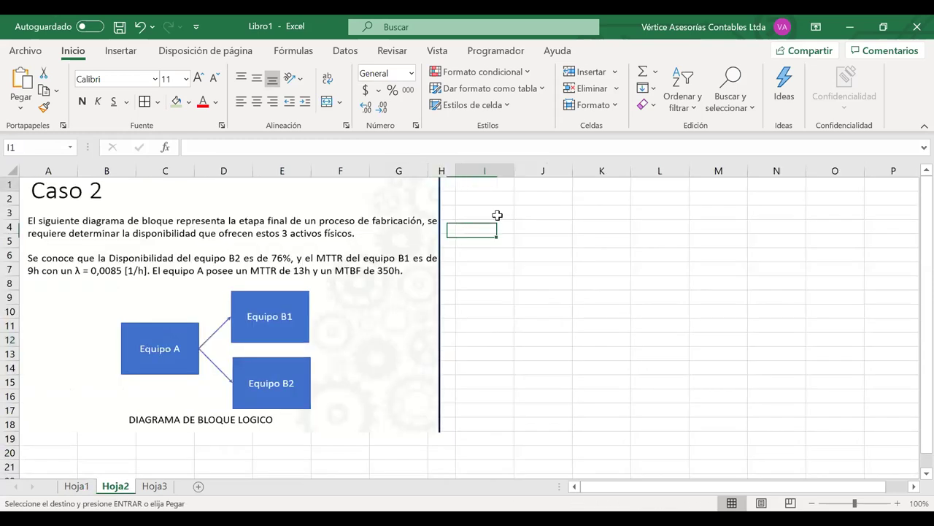
key(ctrl+v)
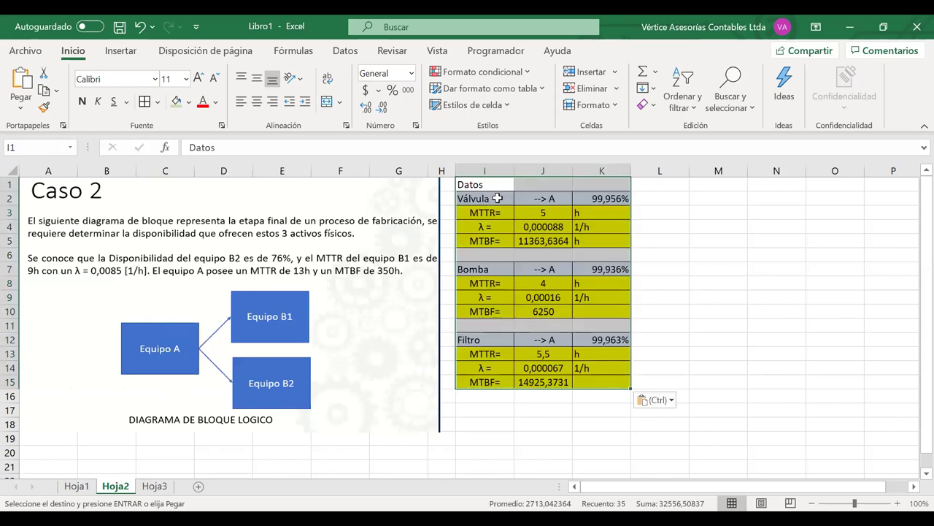
Step: Rename the first table's Válvula heading in I2 to Equipo A
click(497, 198)
key(Escape)
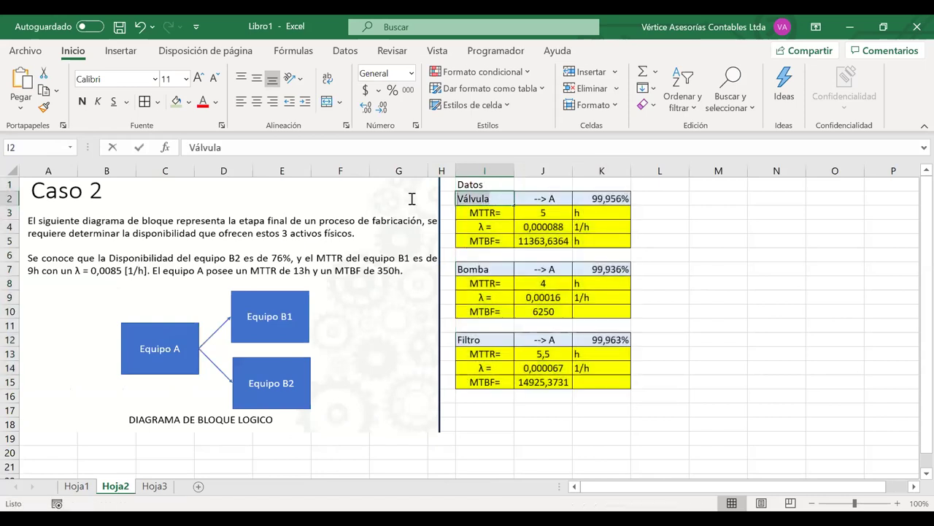
click(411, 200)
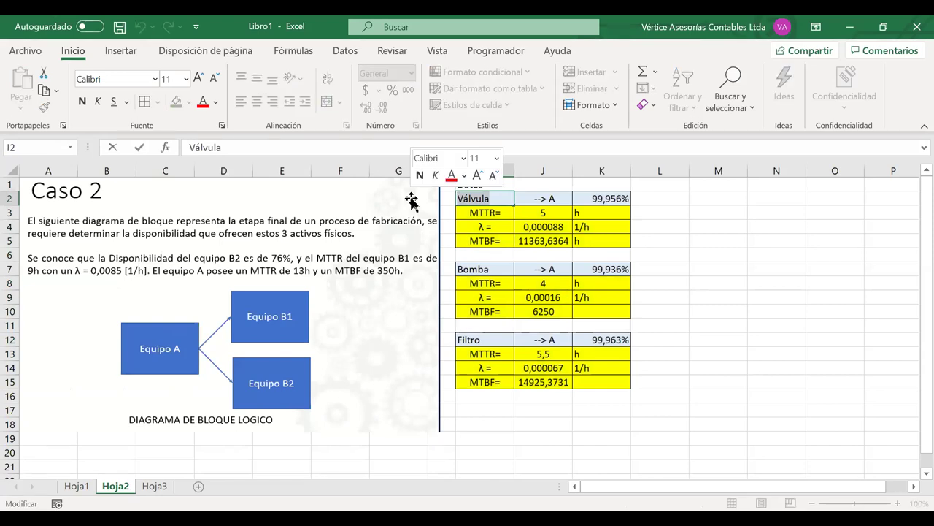
text(Eq)
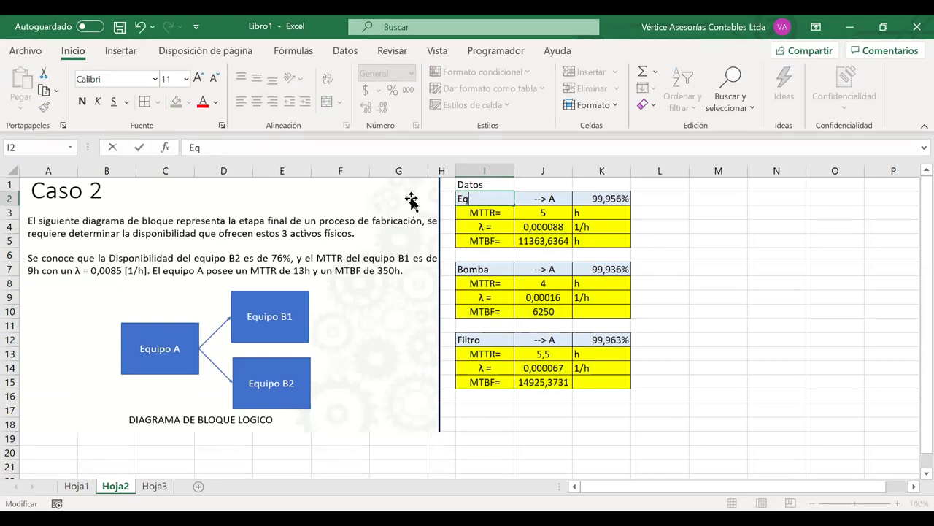
text(uipo A)
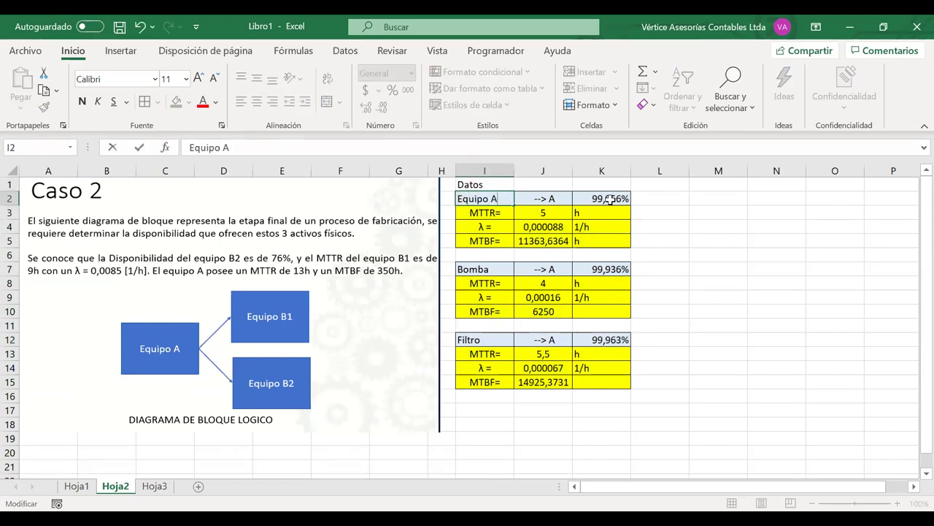
Step: Clear Equipo A's availability in K2 and its MTTR, λ and MTBF values in J3:J5
click(614, 195)
key(Delete)
drag(541, 213, 540, 235)
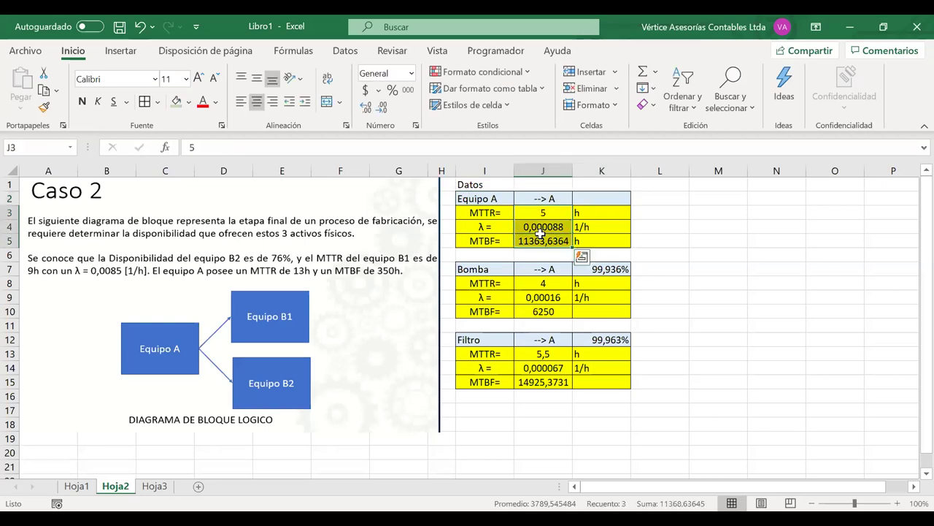
key(Delete)
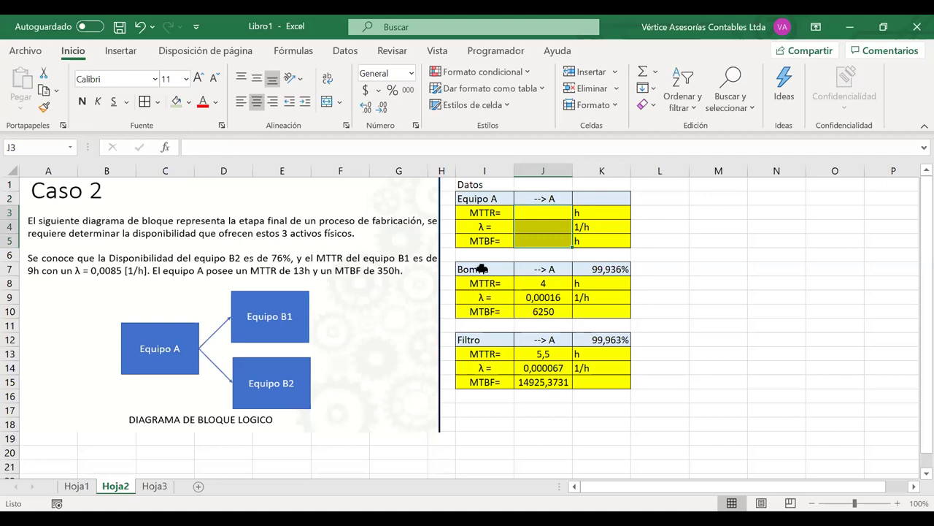
Step: Clear the Bomba table's availability in K7 and rename its heading in I7 to Equipo B1
click(482, 269)
click(597, 274)
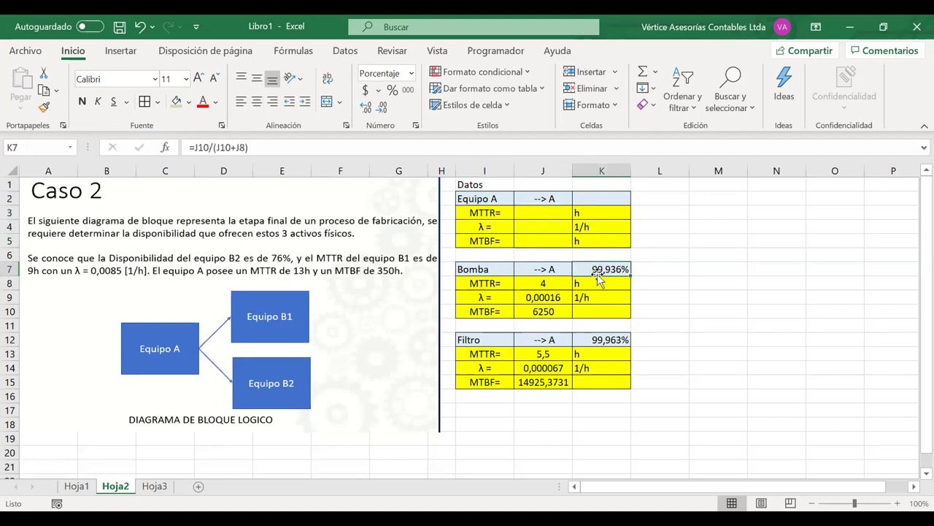
key(Delete)
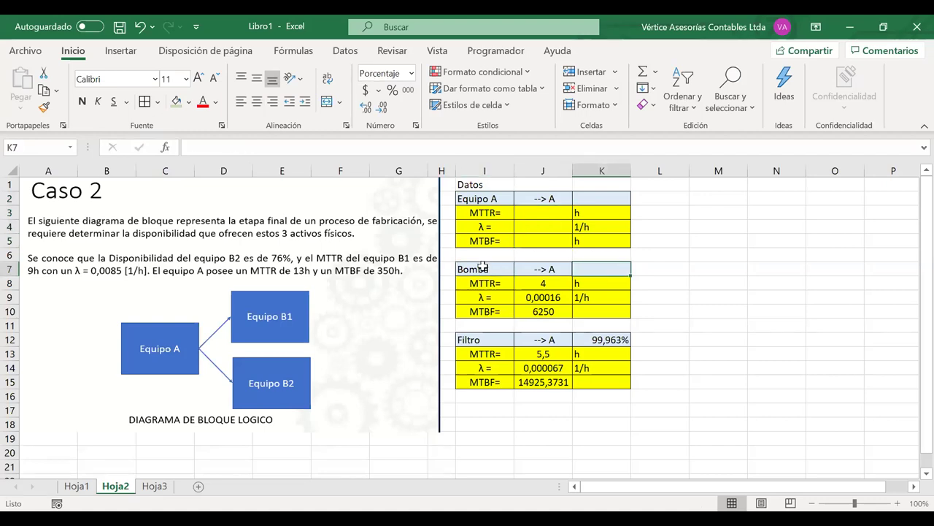
click(512, 266)
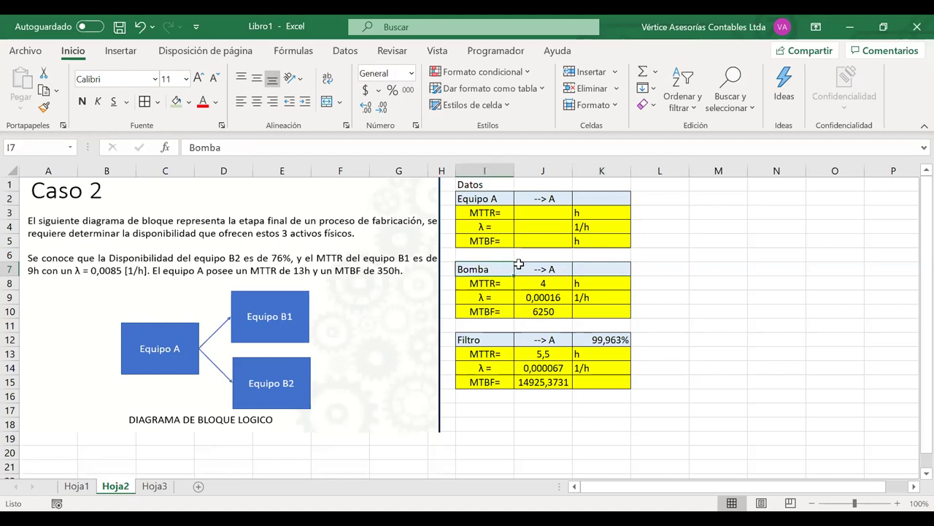
text(Equipo)
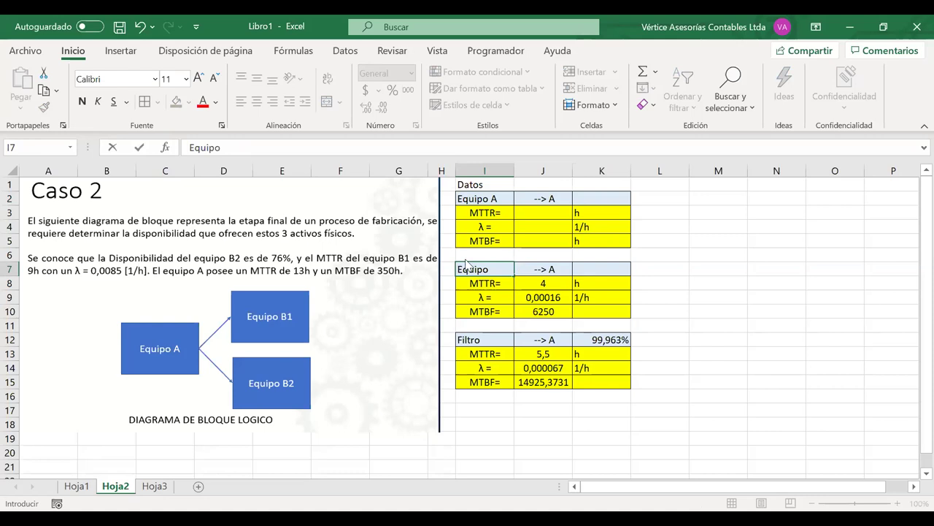
text( B1)
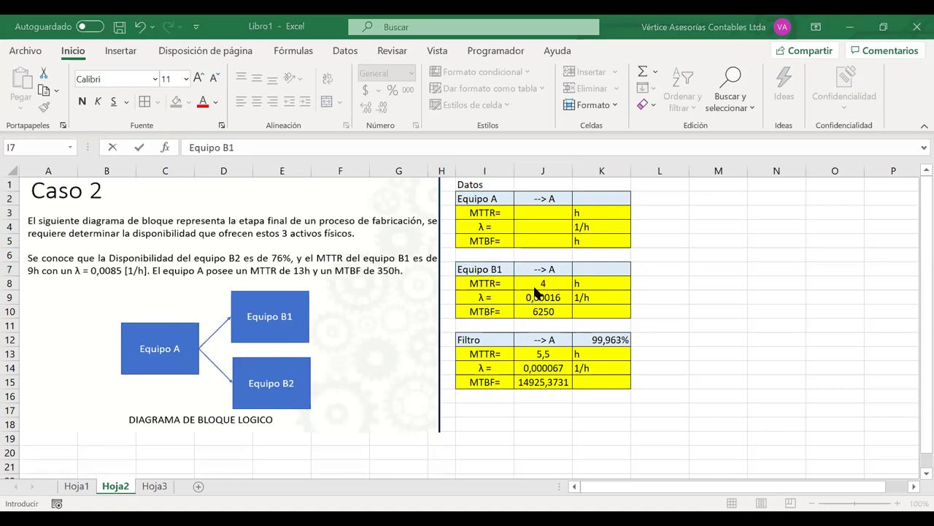
Step: Clear the MTTR, λ and MTBF values in J8:J10 and J13:J15, plus the Filtro availability formula in K12
drag(536, 286, 532, 312)
key(Delete)
drag(529, 354, 528, 381)
key(Delete)
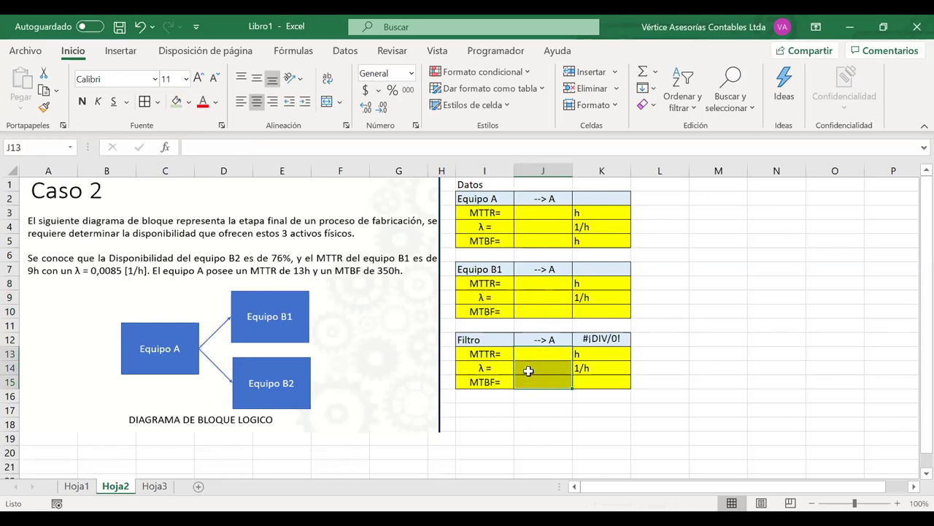
click(613, 336)
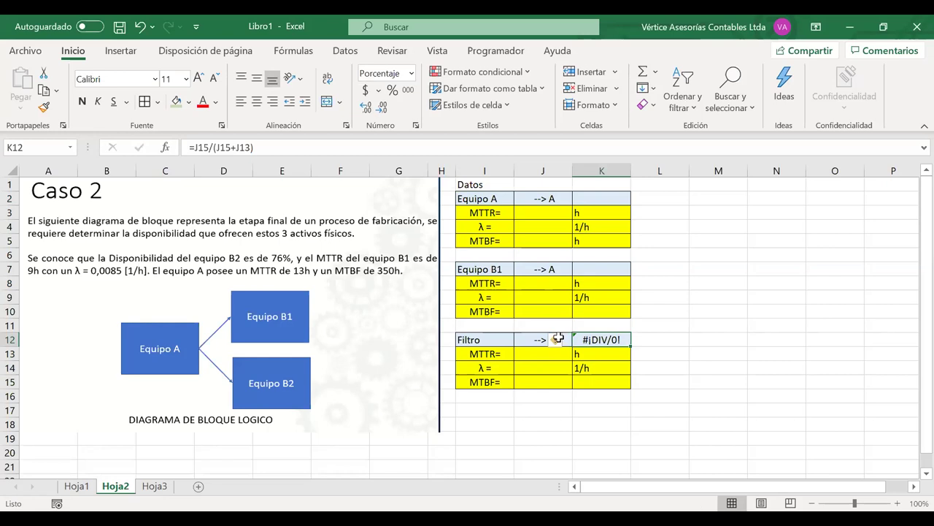
key(Delete)
Step: Rename the third table's Filtro heading in I12 to Equipo B2
click(492, 338)
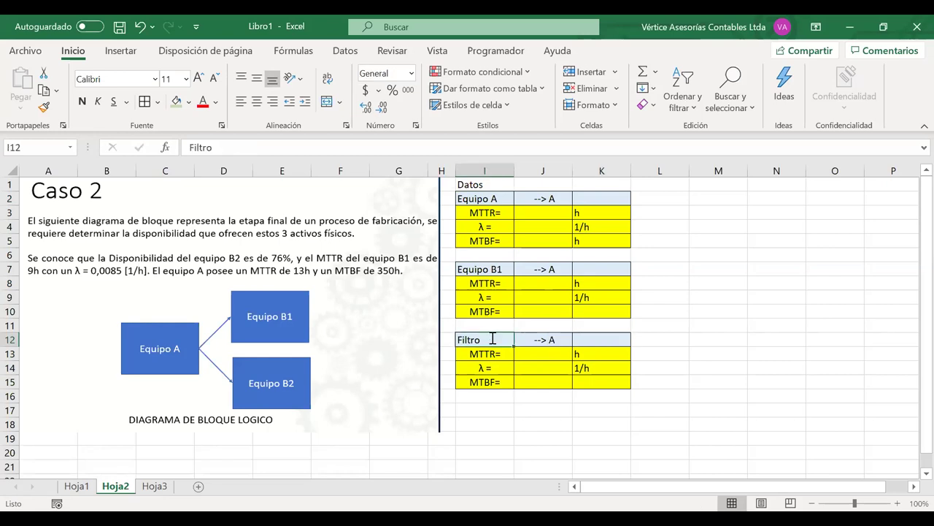
text(Eq)
text(upoo)
key(BackSpace)
key(BackSpace)
key(BackSpace)
text(ipo B2)
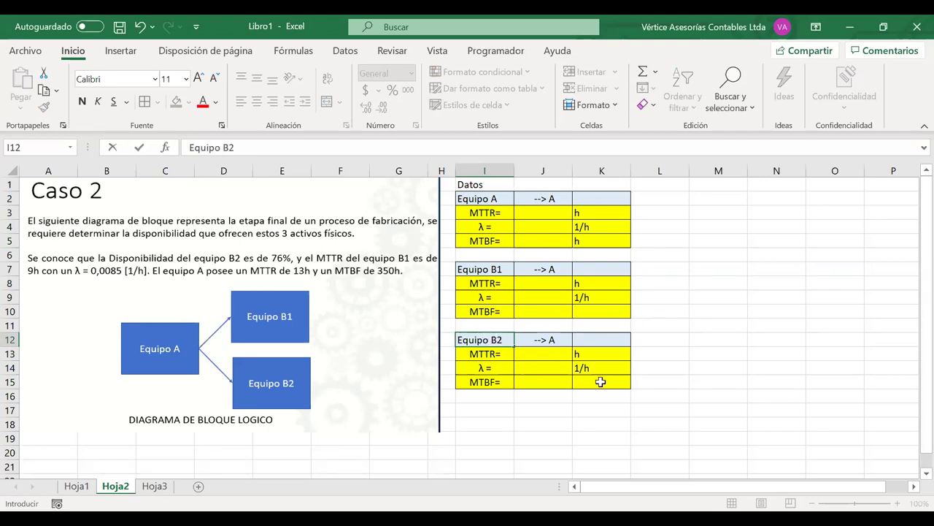
Step: Enter the unit h beside the MTBF of Equipo B1 in K10 and of Equipo B2 in K15
click(589, 312)
text(h)
key(Down)
key(Down)
key(Down)
key(Down)
key(Down)
text(h)
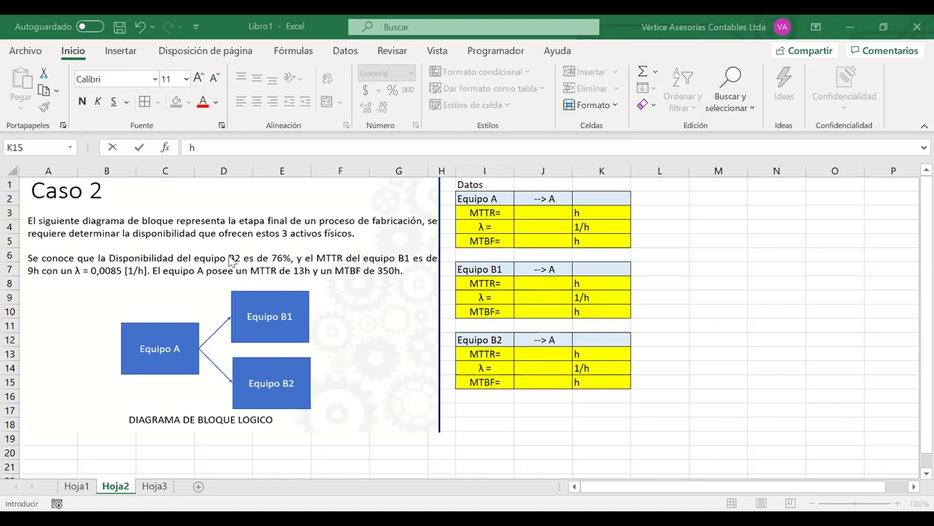
Step: Enter 76% as Equipo B2's availability in K12
click(591, 340)
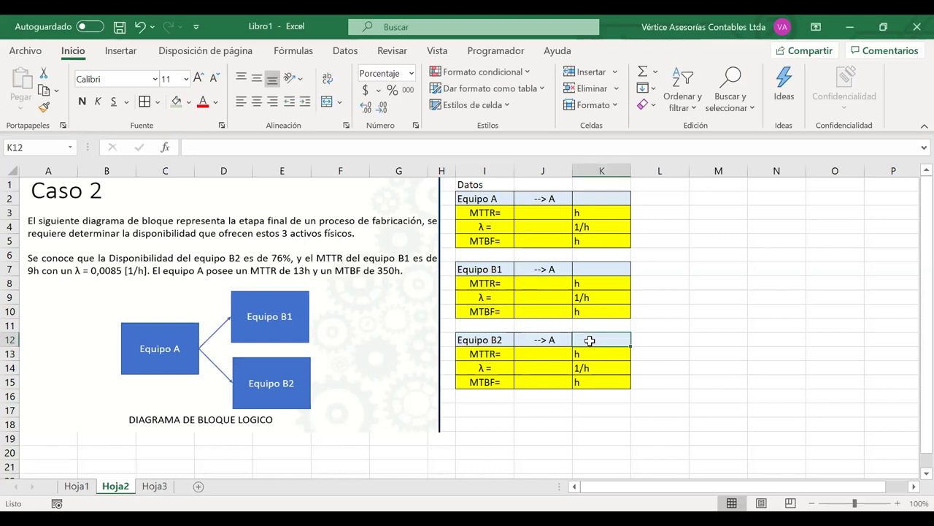
text(76%)
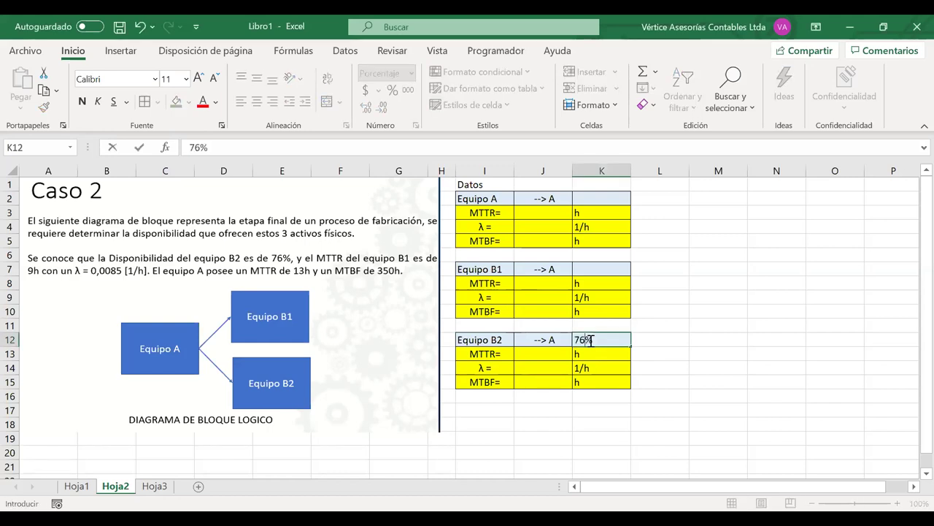
key(Left)
text(,)
key(Return)
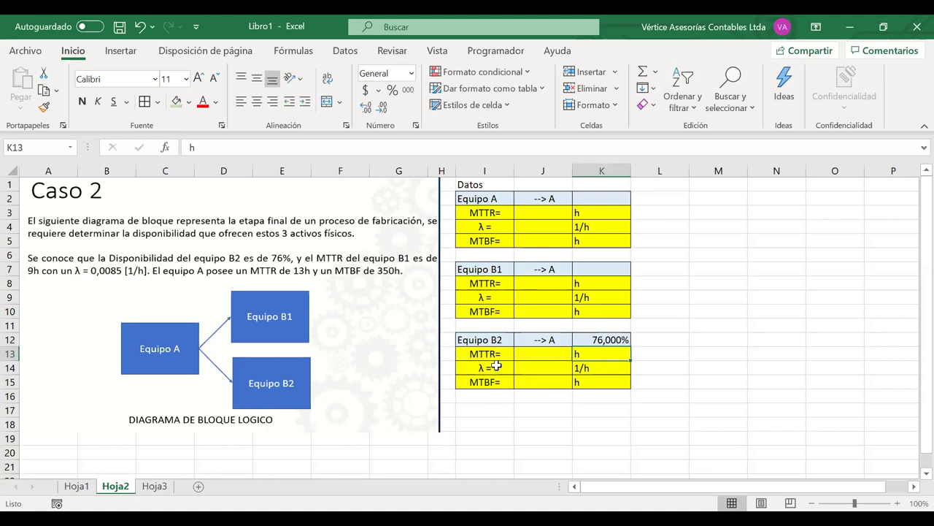
Step: Clear both contents and formatting of Equipo B2's MTTR, λ and MTBF rows in I13:K15
drag(494, 353, 586, 375)
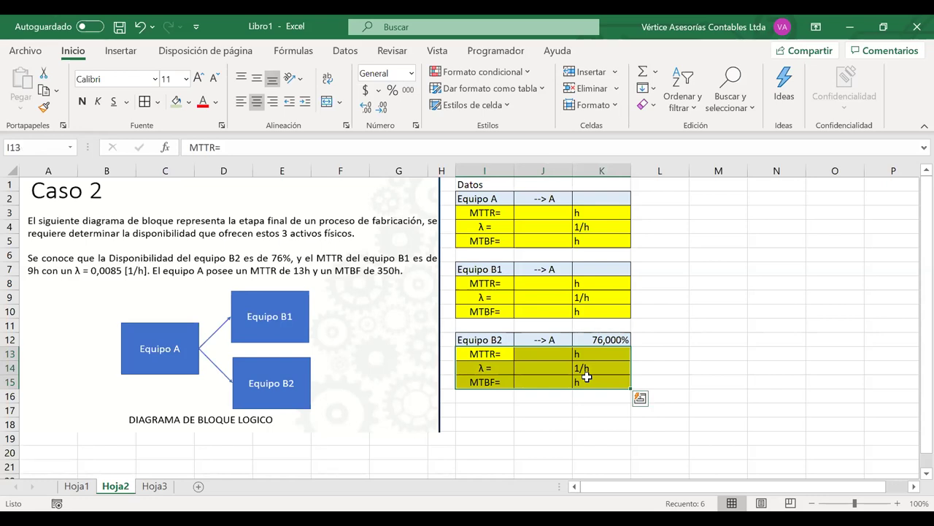
click(642, 107)
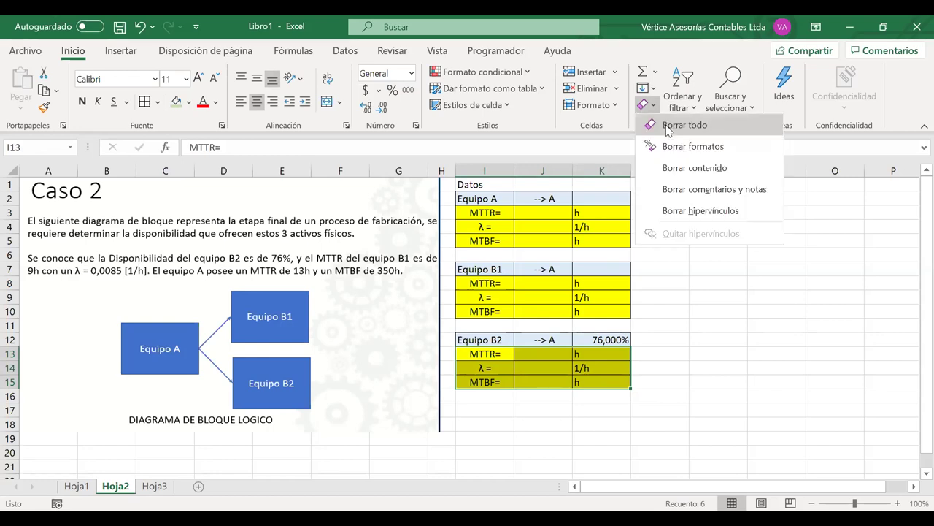
click(668, 130)
click(498, 340)
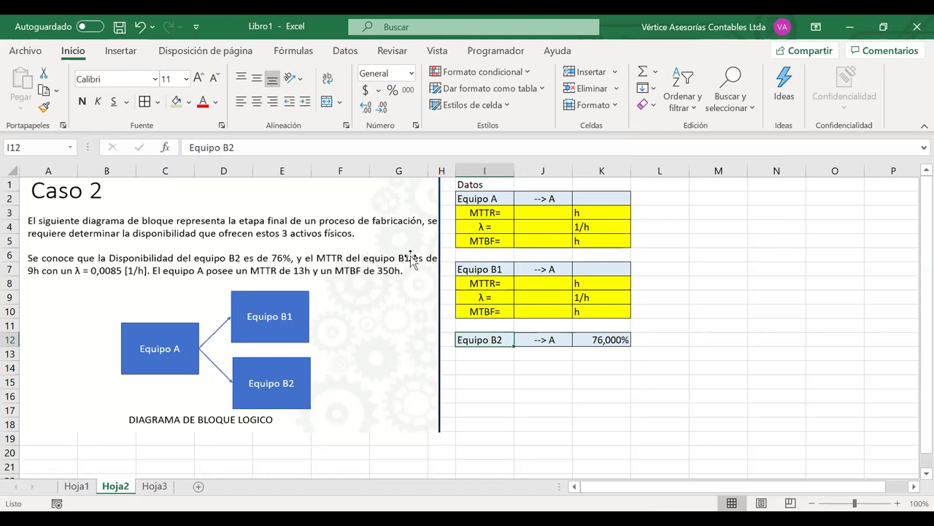
Step: Enter Equipo B1's MTTR of 9 in J8 and its λ of 0,0085 in J9
click(529, 284)
text(9)
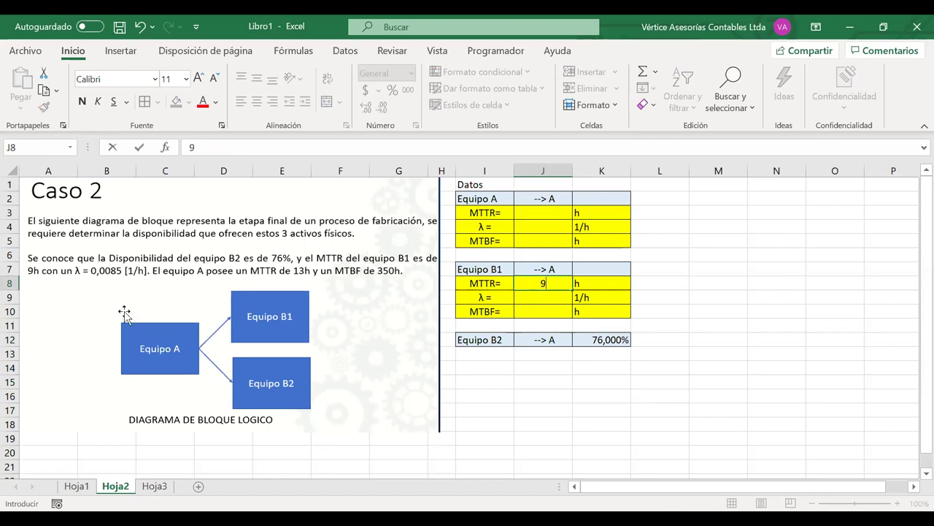
key(Return)
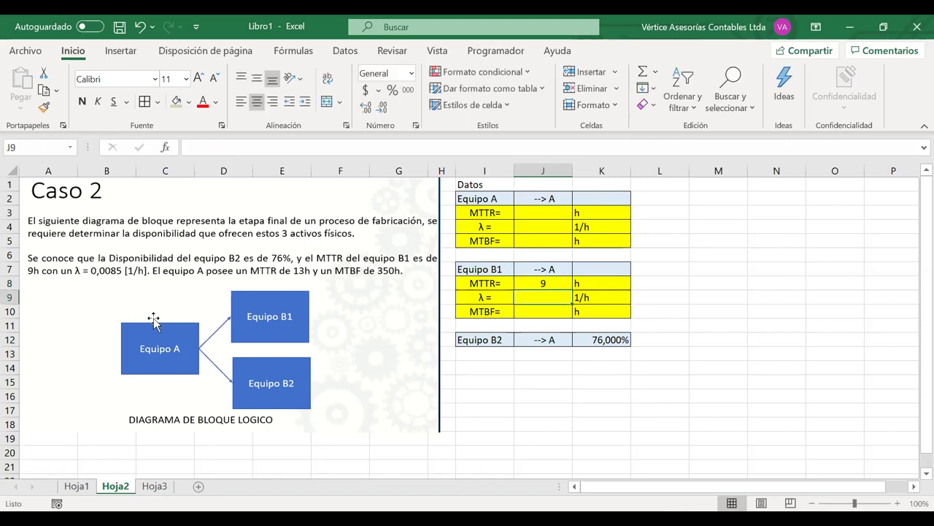
text(0,)
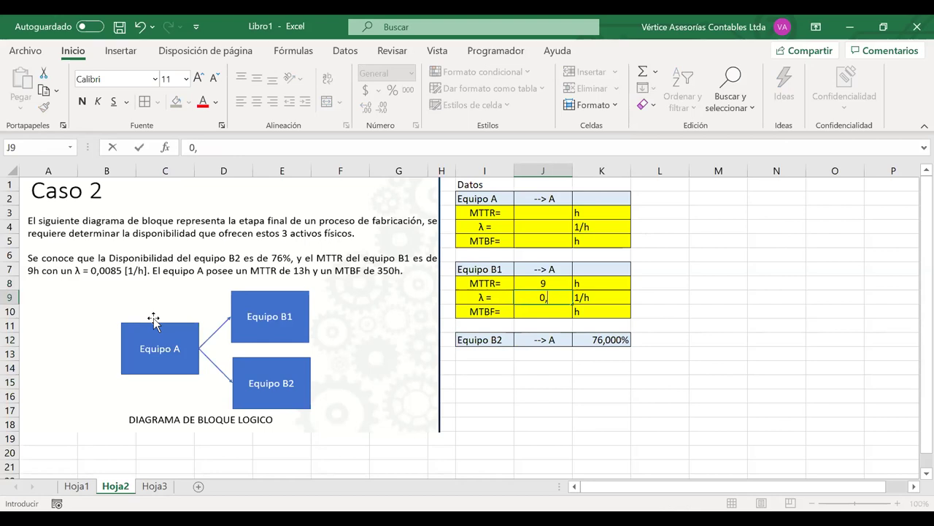
text(0085)
key(Return)
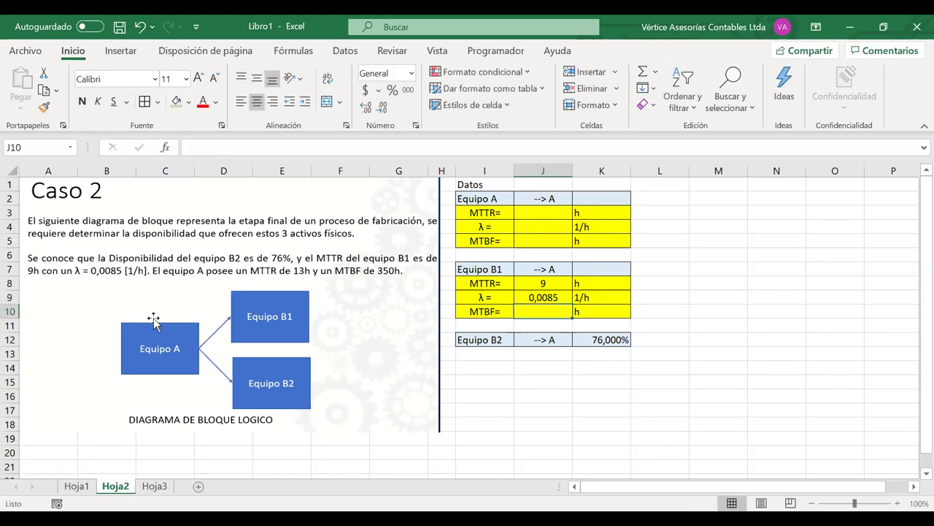
Step: Calculate Equipo B1's MTBF in J10 with the formula =1/J9
text(=)
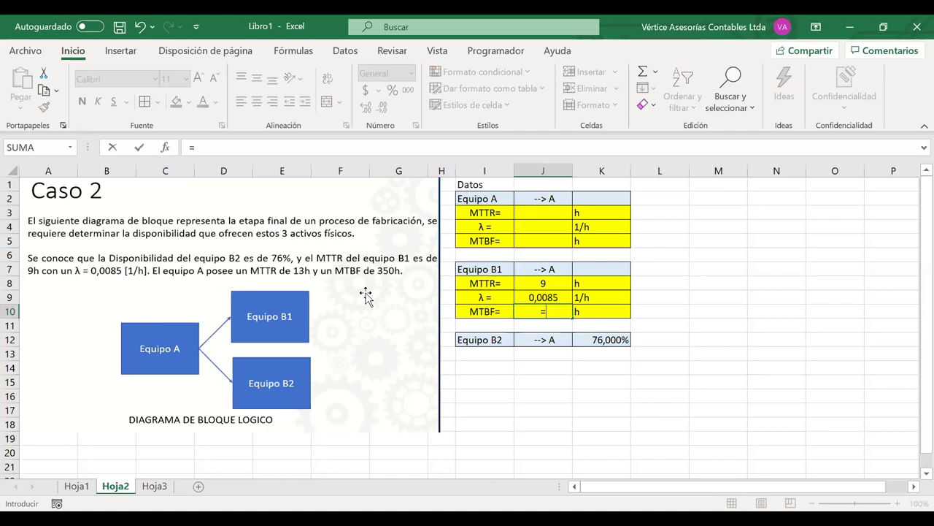
text(1/)
click(559, 300)
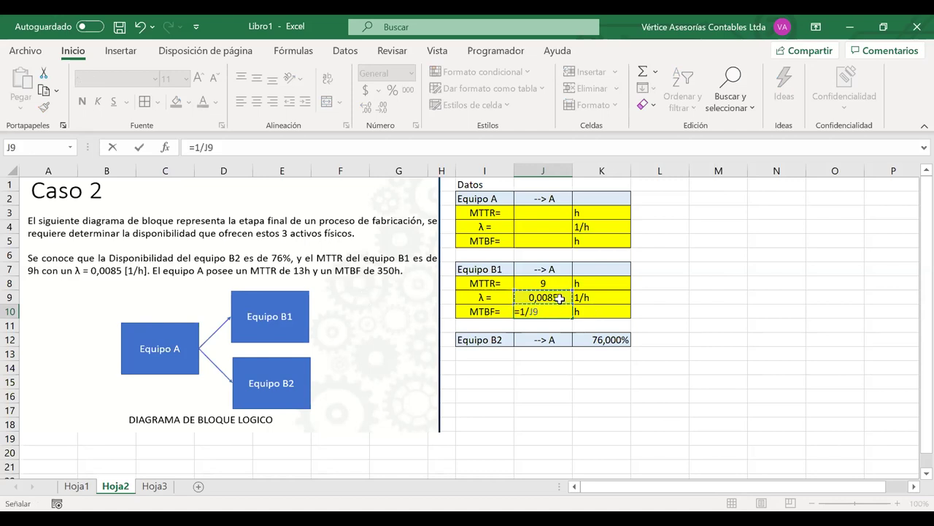
key(Return)
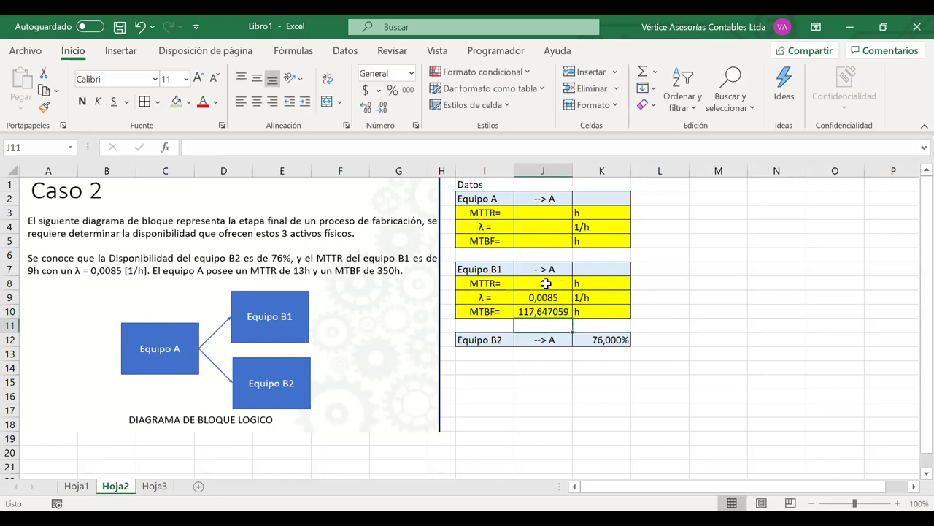
Step: Calculate Equipo B1's availability in K7 with the formula =J10/(J10+J8)
drag(507, 285, 597, 310)
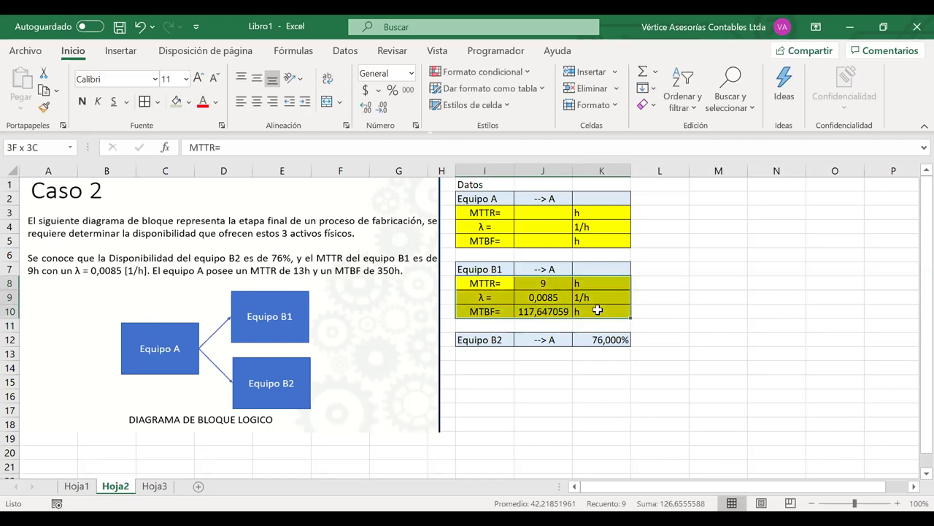
click(593, 269)
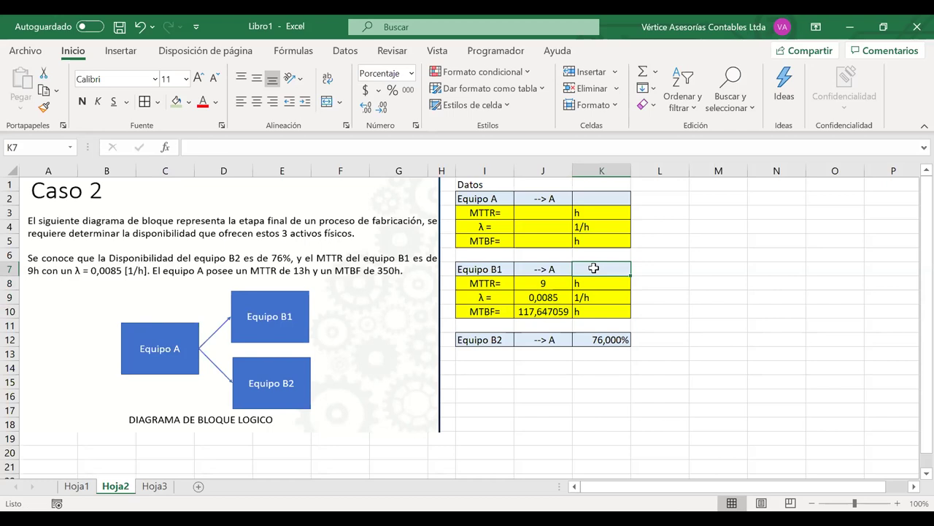
text(=)
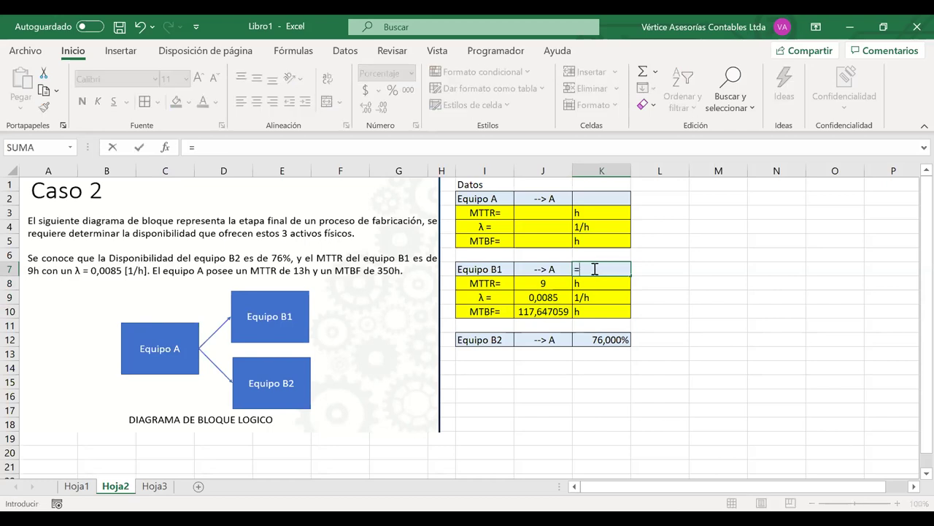
click(541, 311)
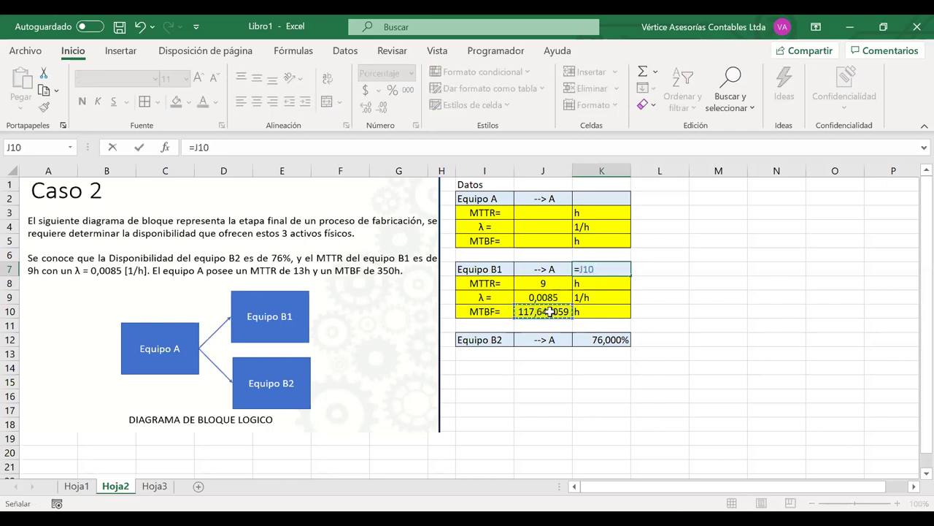
text(/()
click(549, 311)
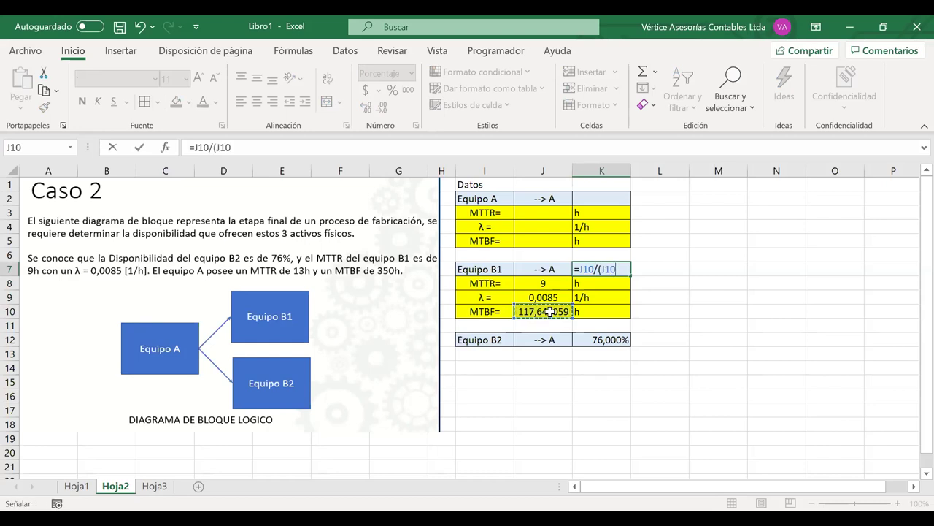
text(+)
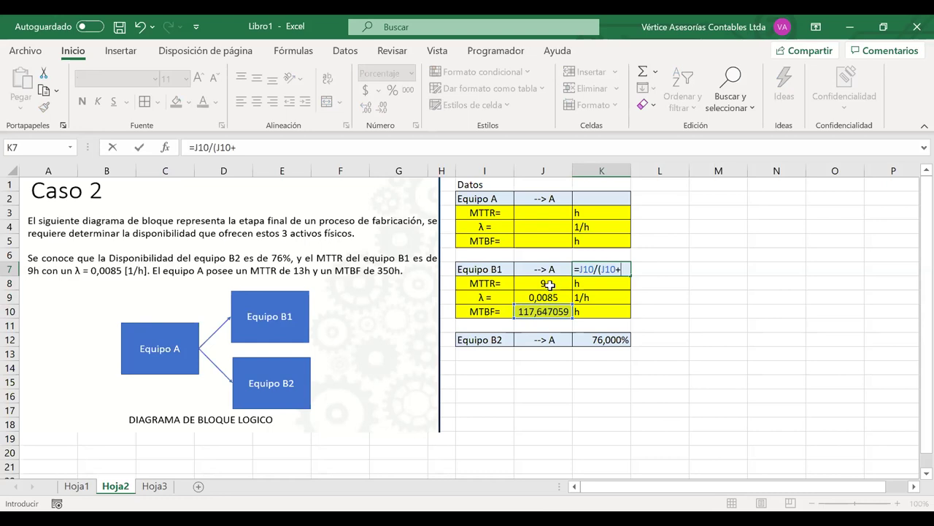
click(549, 284)
text())
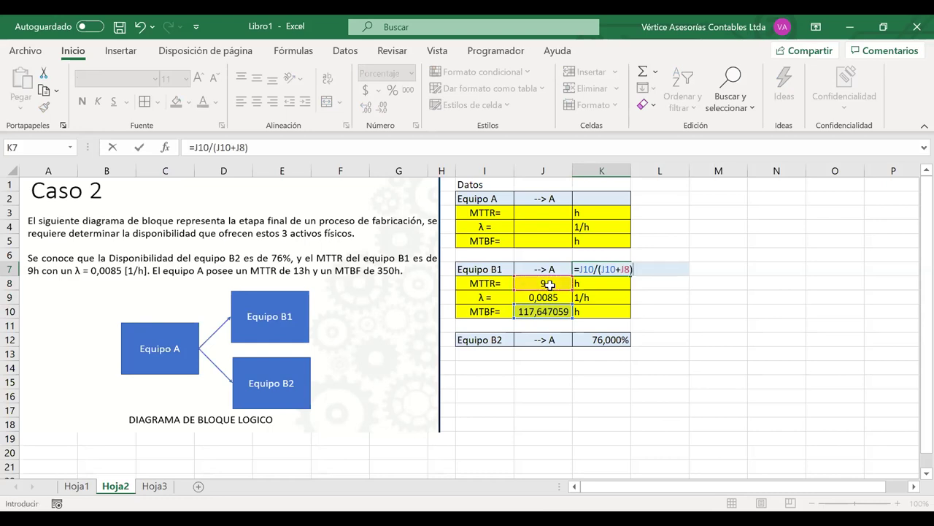
key(Return)
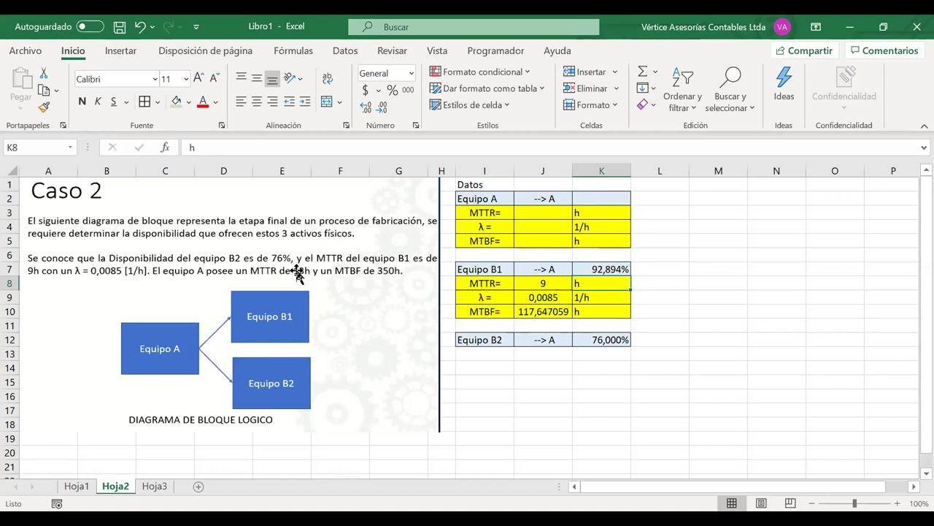
Step: Enter Equipo A's MTTR of 13 in J3 and its MTBF of 350 in J5
click(534, 211)
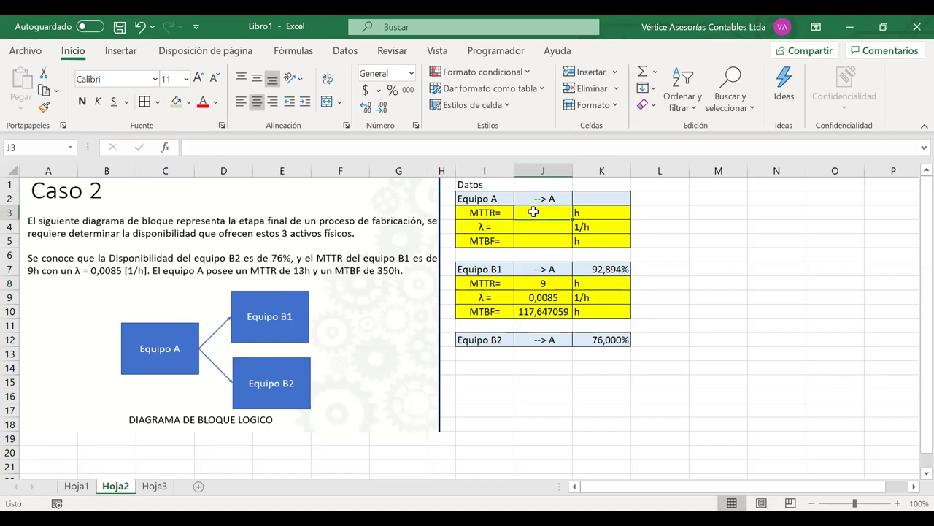
text(13)
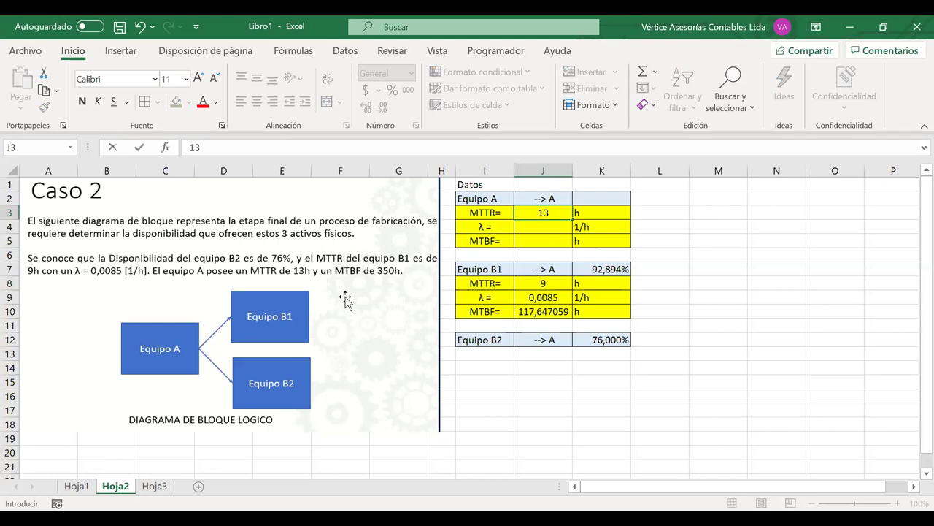
click(540, 239)
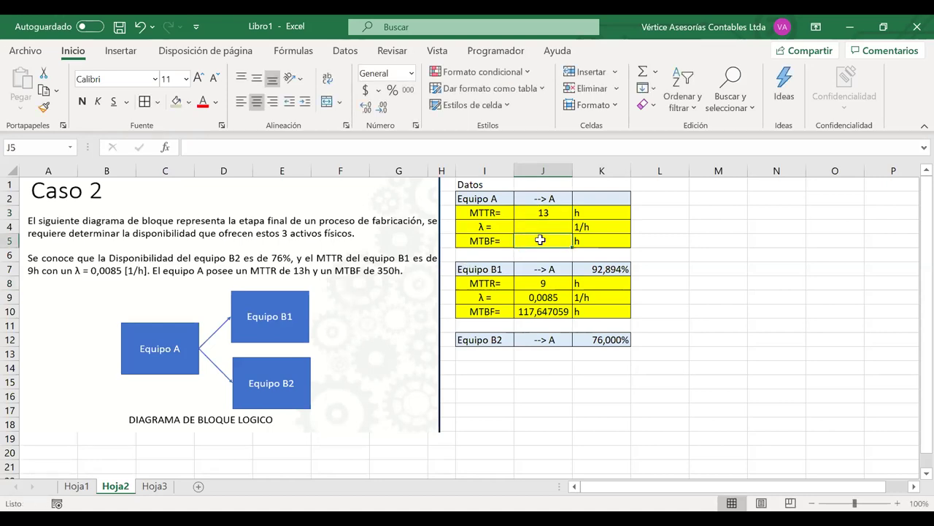
text(350)
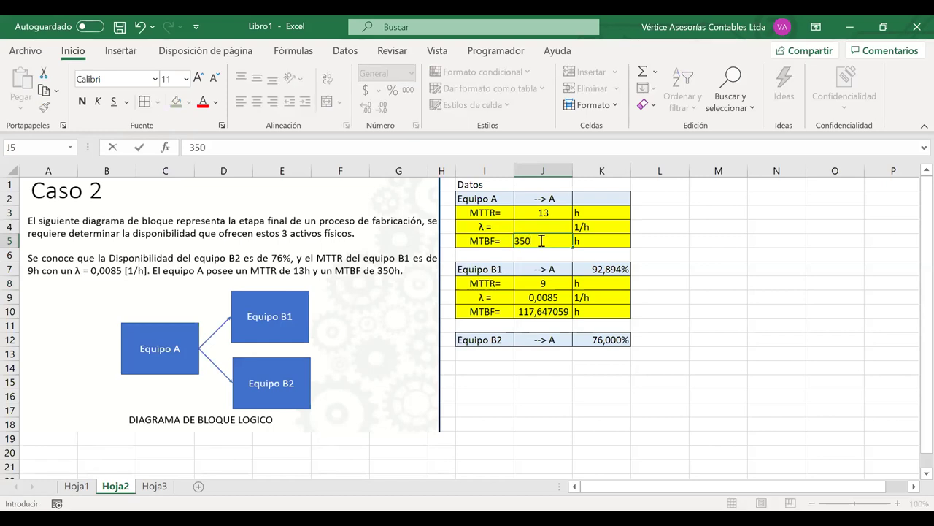
key(Tab)
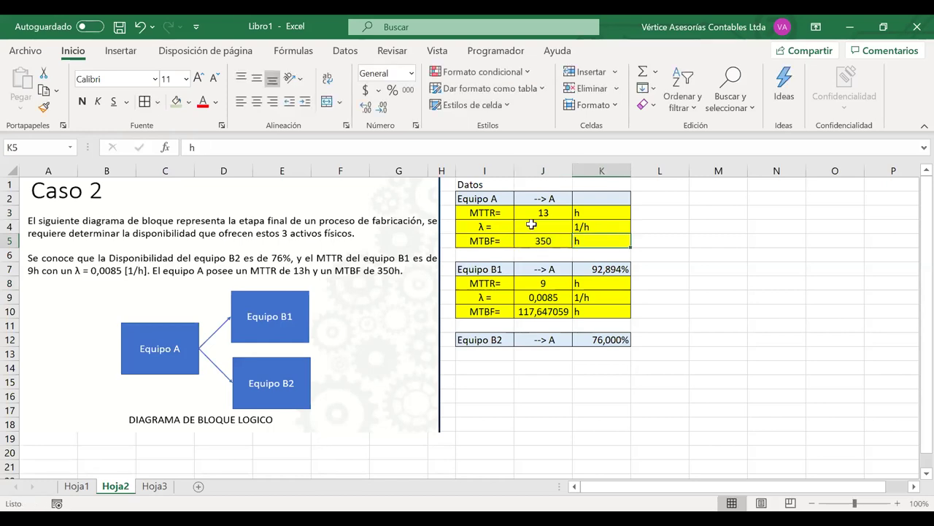
Step: Calculate Equipo A's availability in K2 from its MTBF and MTTR with the formula =J5/(J5+J3)
click(617, 199)
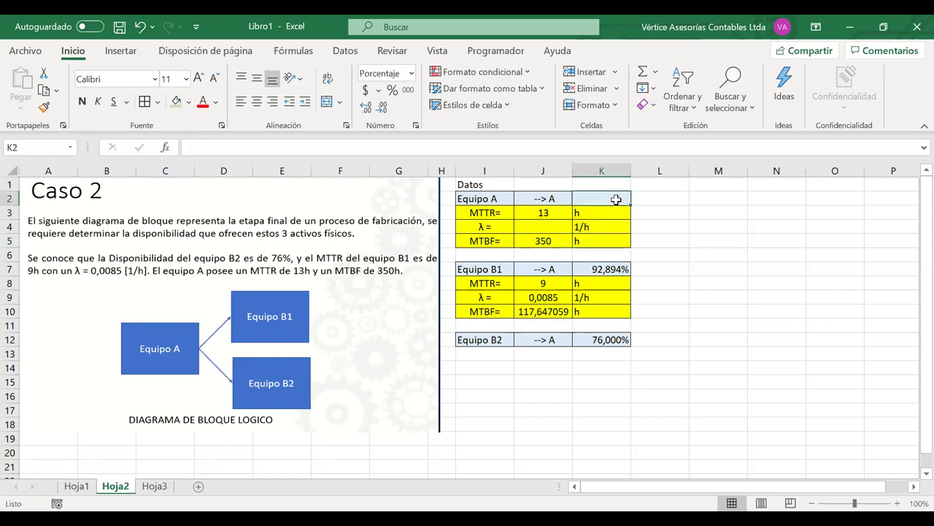
text(=)
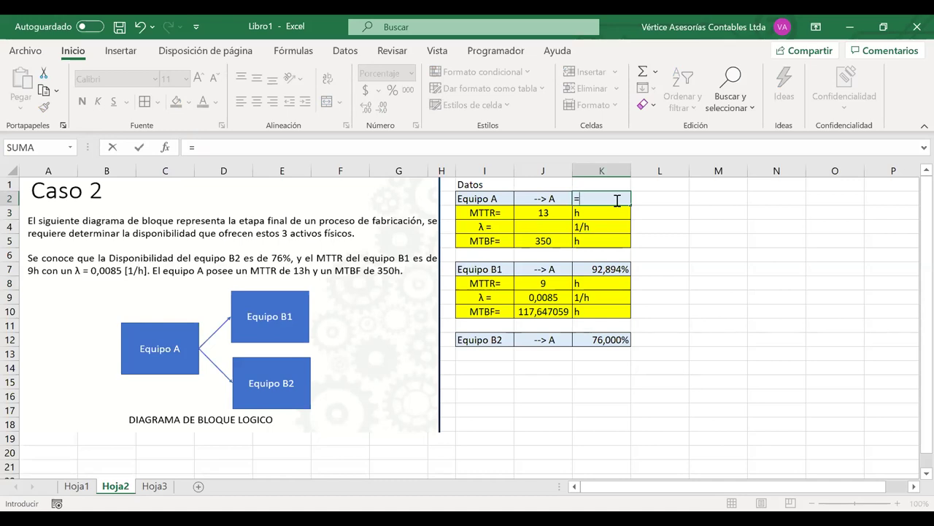
click(549, 239)
text(/()
click(548, 239)
text(+)
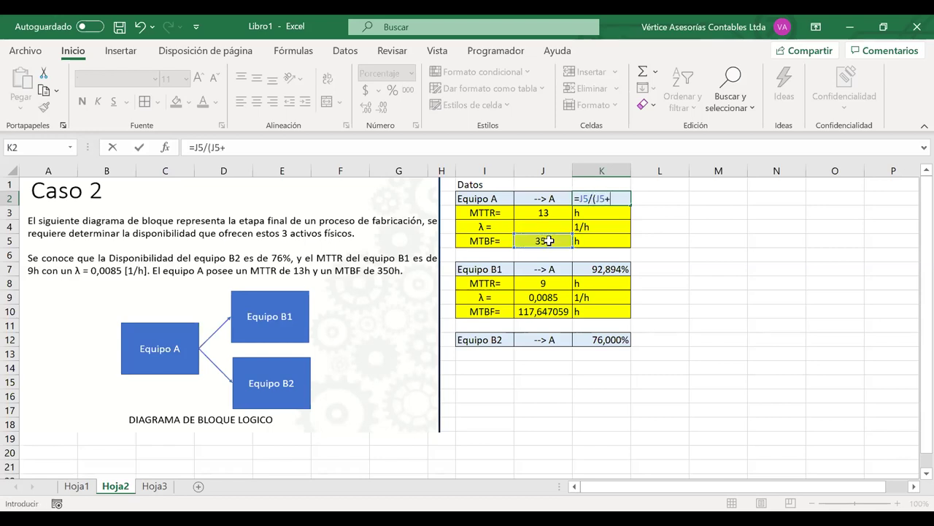
click(542, 213)
text())
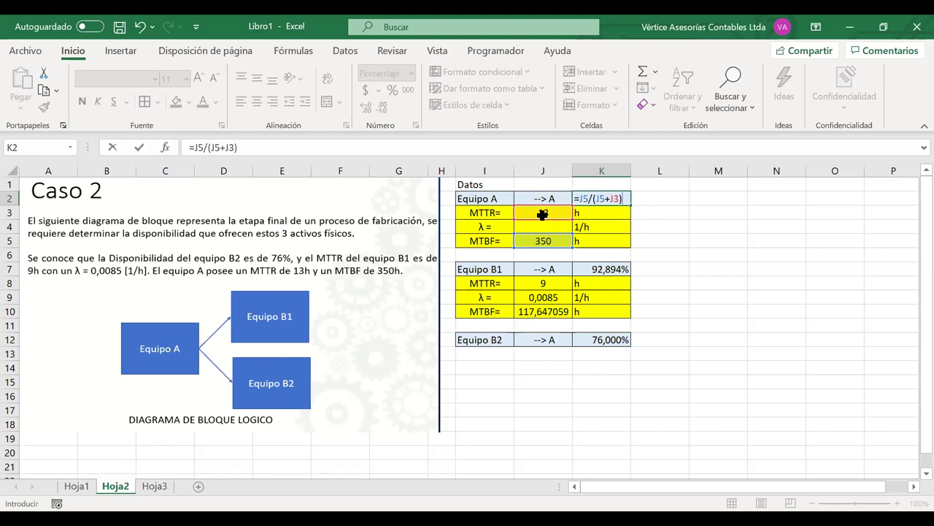
key(Return)
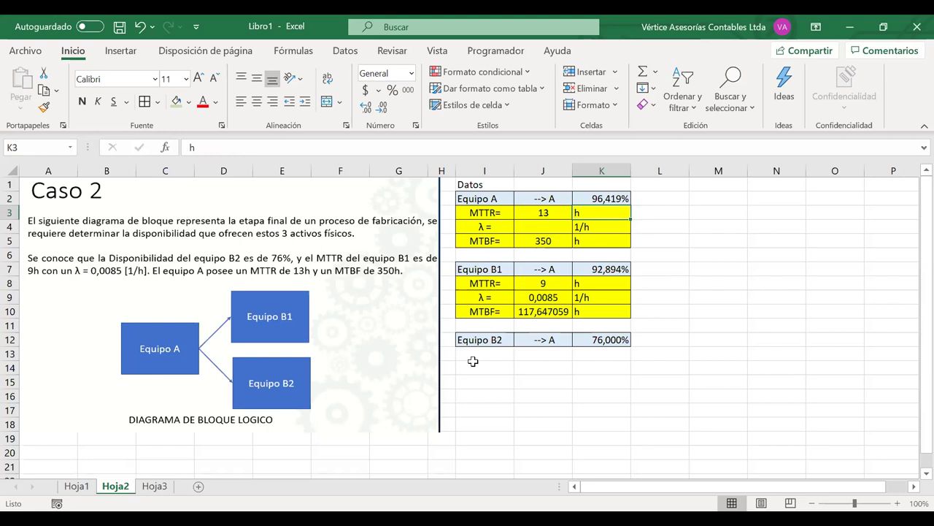
click(586, 202)
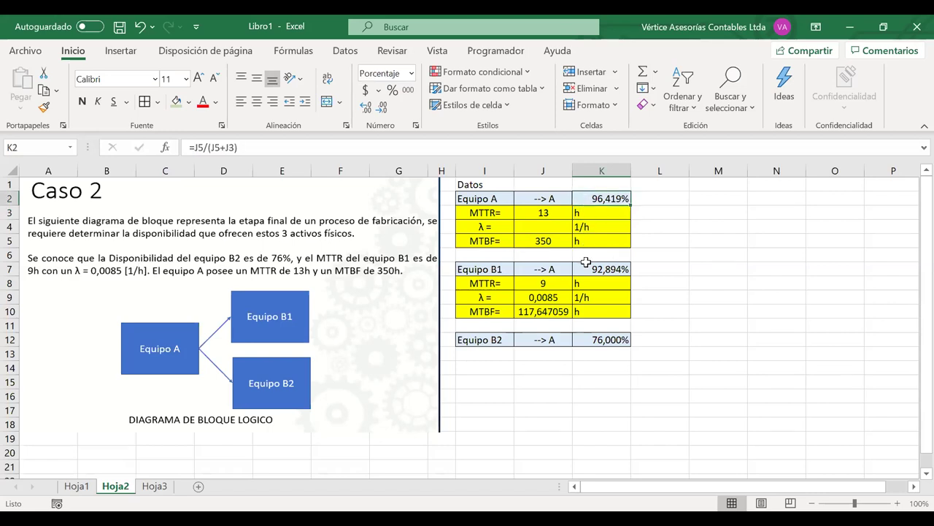
Step: Copy the AS and annual hours block H17:J21 from Hoja1 to I14 on Hoja2, and clear the copied AS formula in J14
click(495, 370)
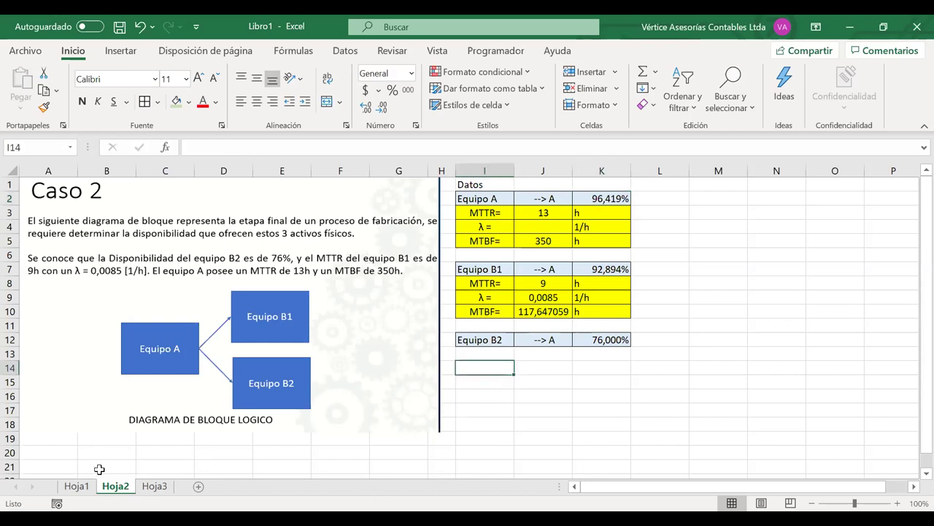
click(77, 487)
drag(491, 416, 516, 442)
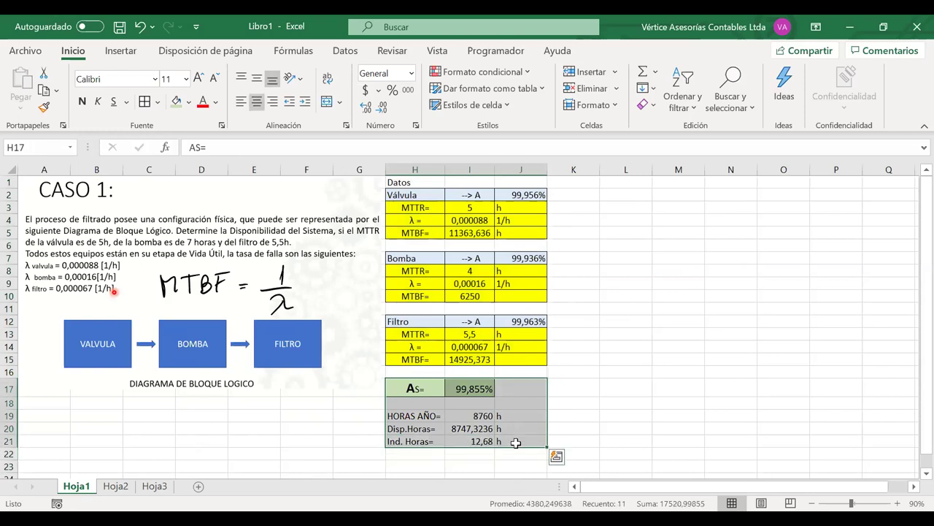
key(ctrl+c)
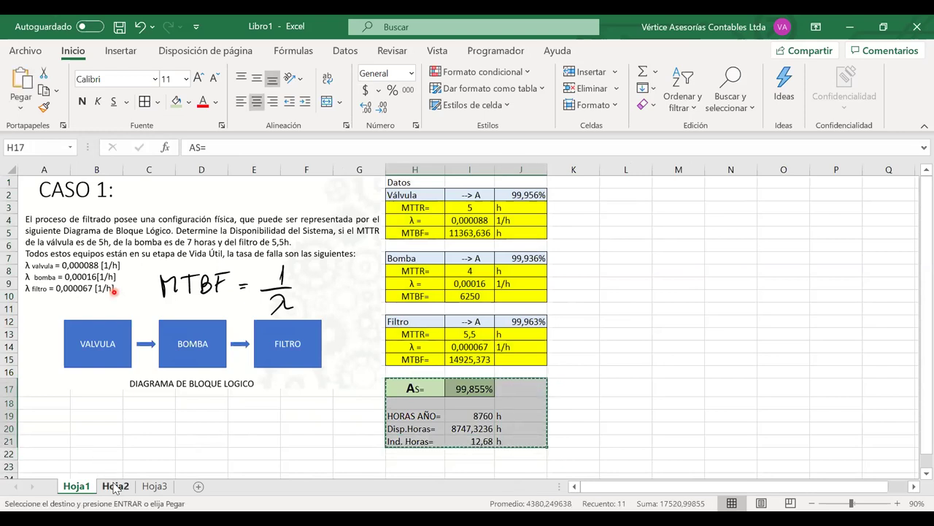
click(115, 486)
key(ctrl+v)
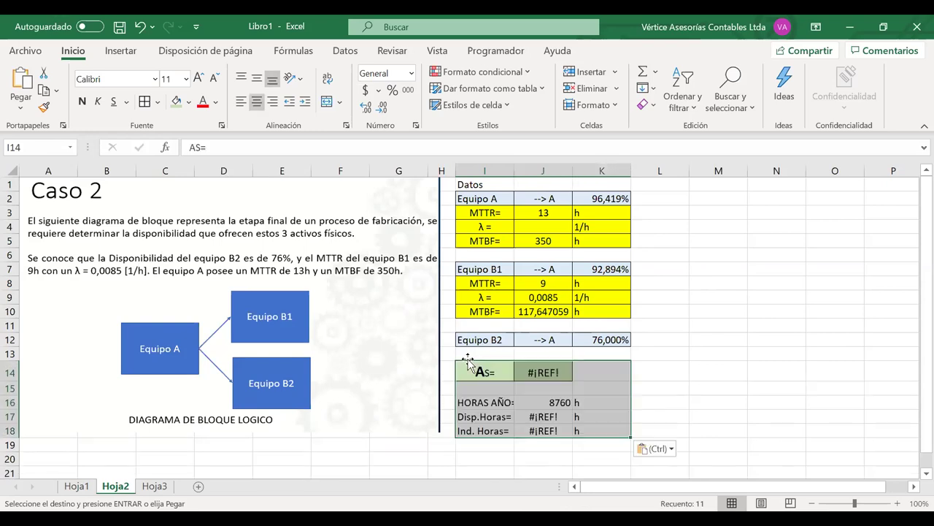
click(562, 373)
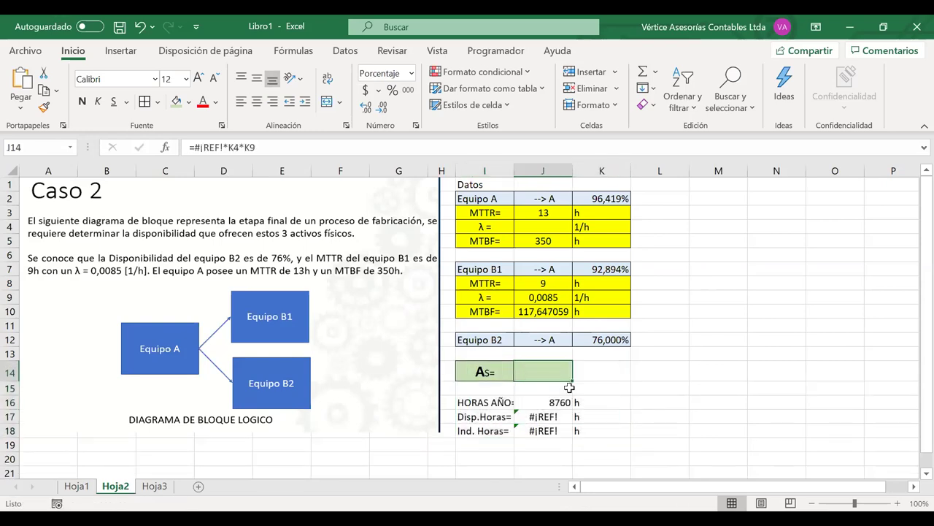
key(Delete)
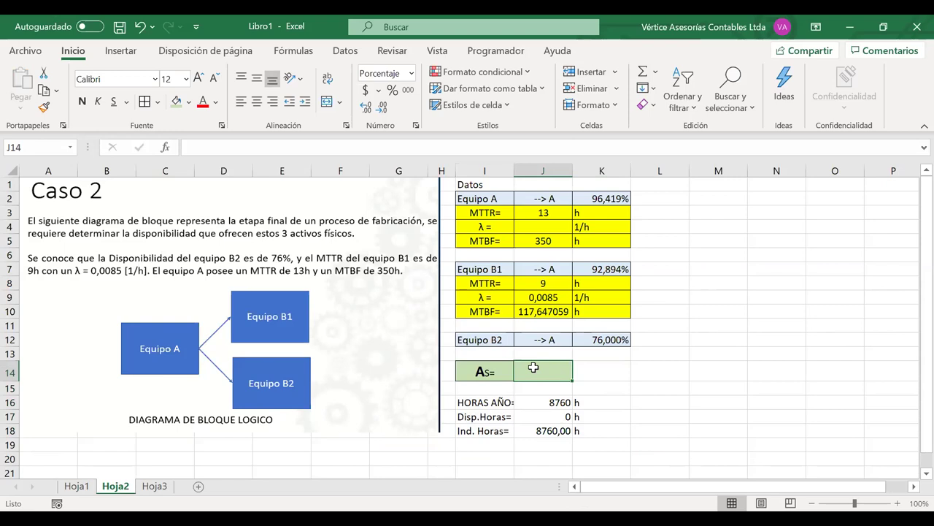
Step: Enter the label "Disponibilidad Bloque B" in cell M8, beside the Equipo B1 data
click(730, 257)
drag(661, 270, 667, 344)
click(675, 286)
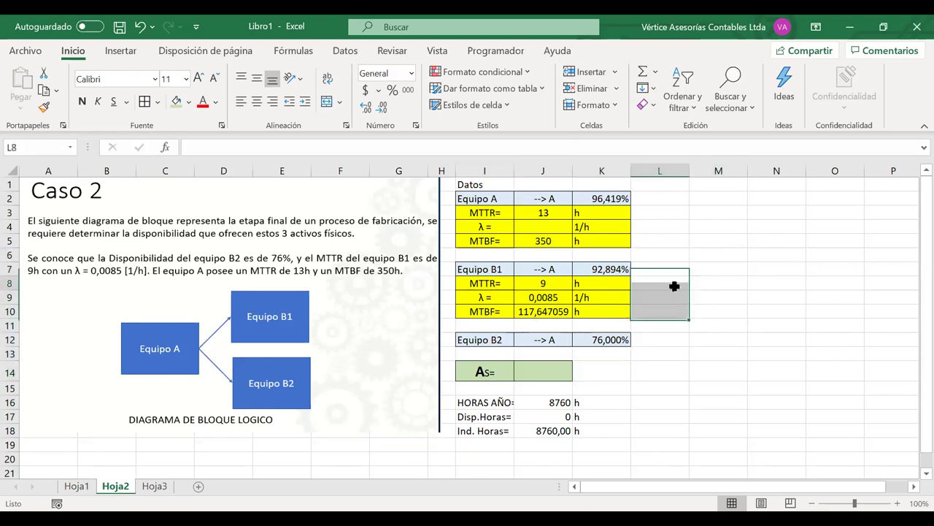
click(719, 285)
text(D)
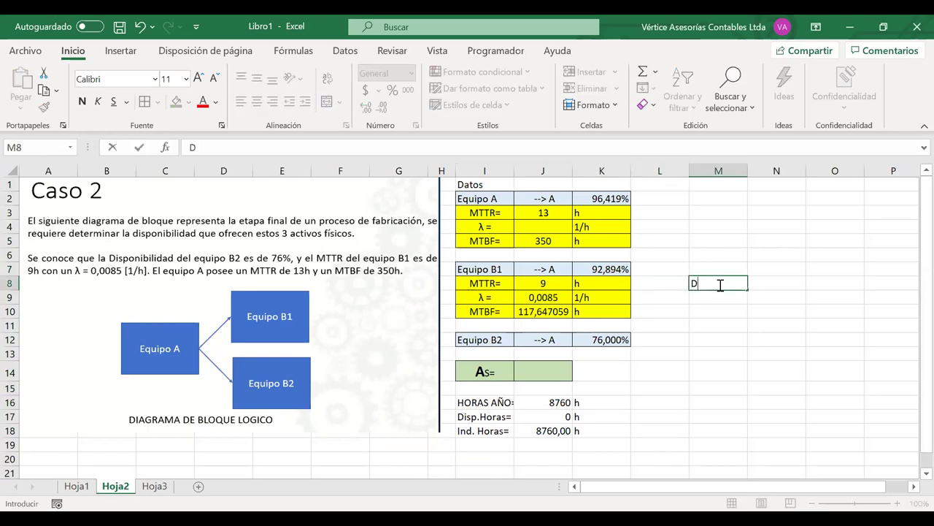
text(isponibili)
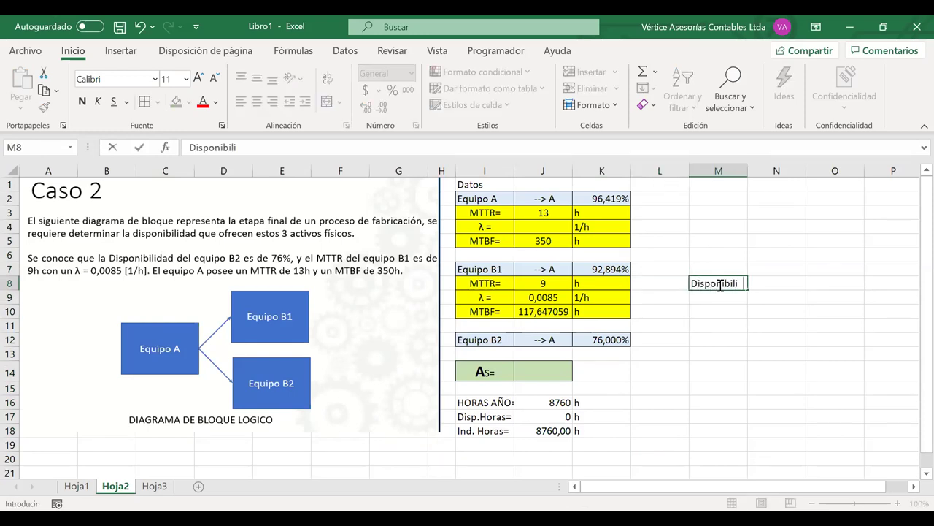
text(dad Bloque B)
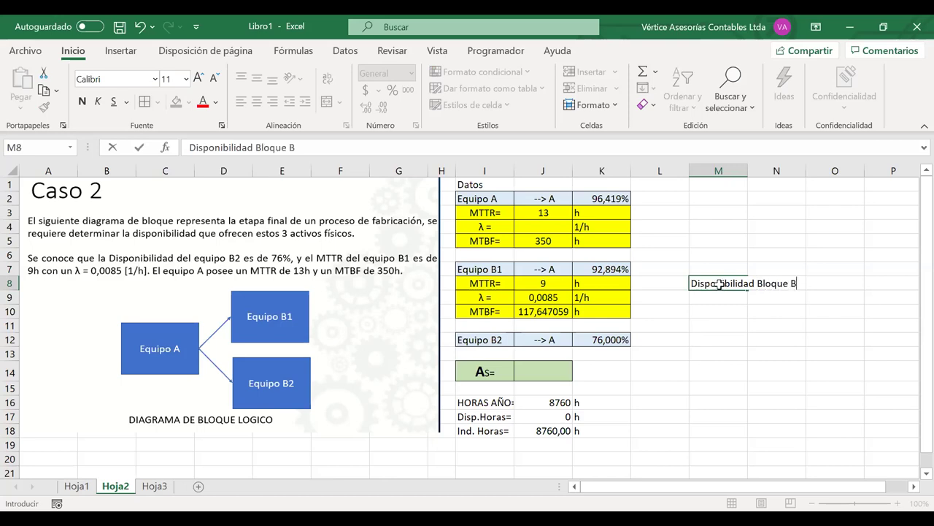
key(Return)
Step: Calculate the parallel availability of Equipo B1 and B2 in M9 with the formula =1-(1-K7)*(1-K12)
text(=)
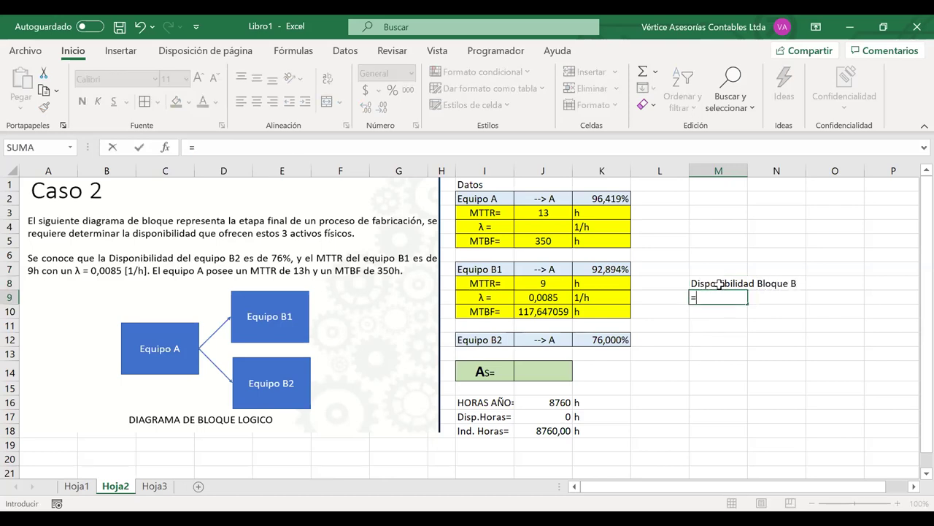
text(1-(1-)
click(612, 270)
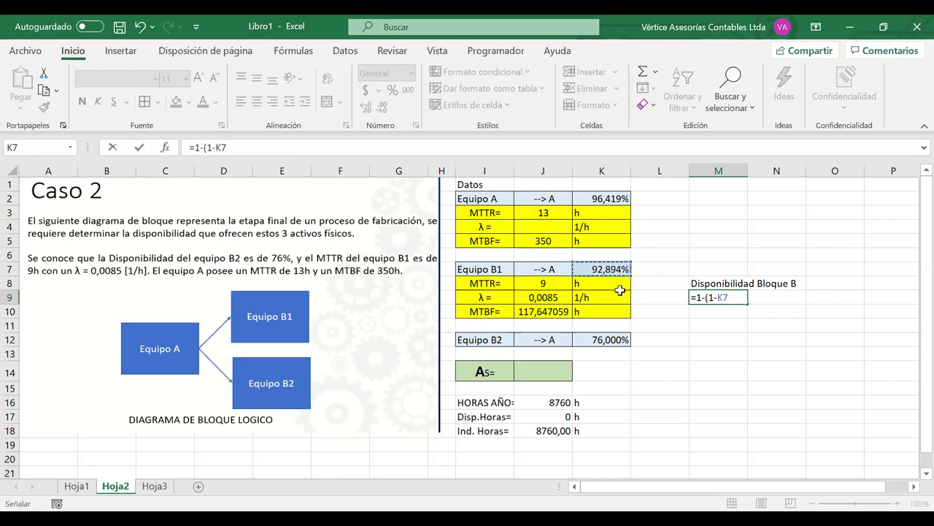
text()*(1-)
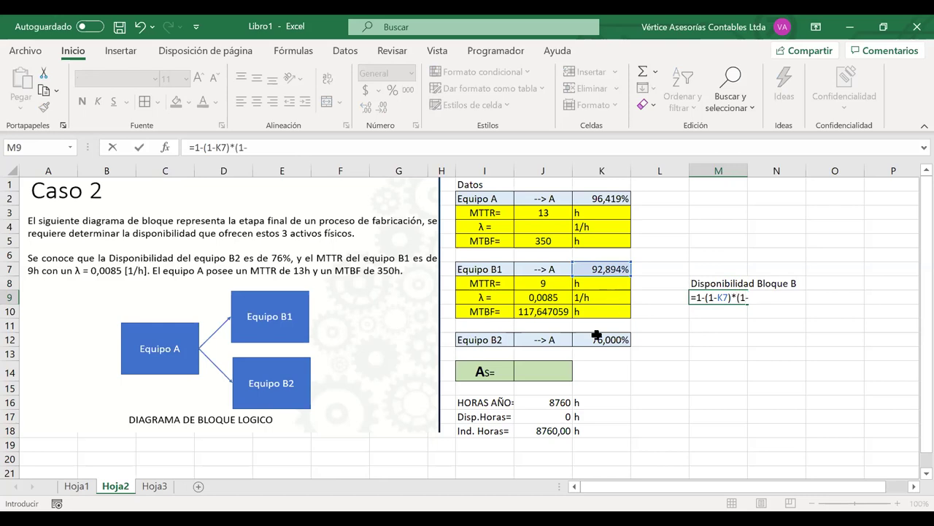
click(587, 339)
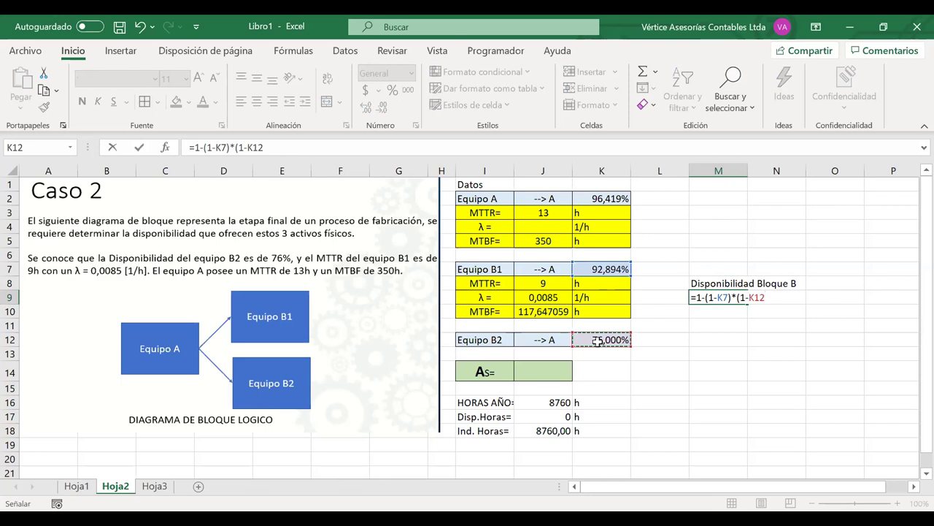
text())
key(Return)
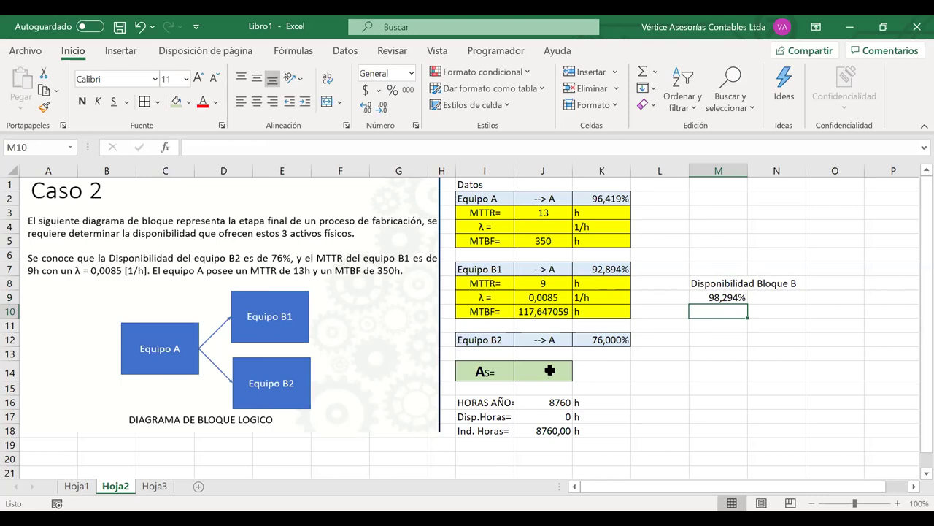
Step: Calculate the system availability AS in J14 with the formula =K2*(1-(1-K7)*(1-K12))
click(544, 368)
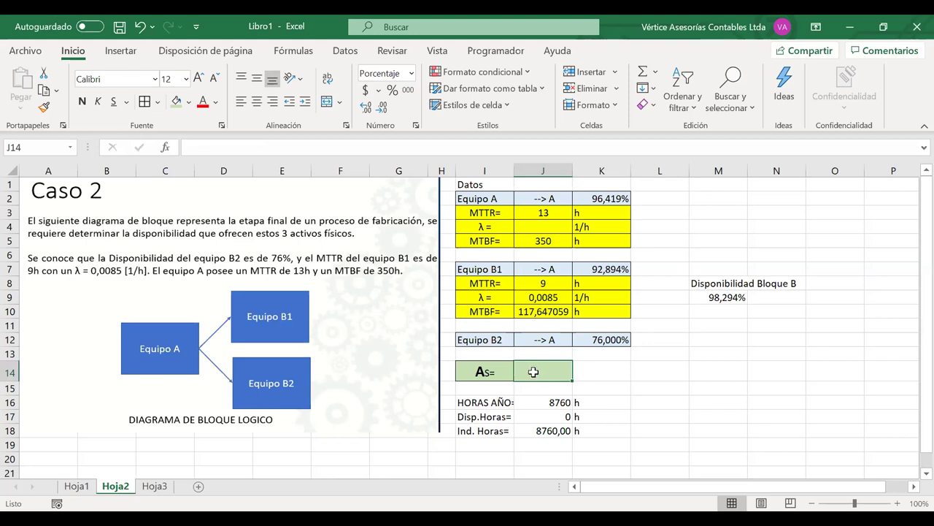
text(=)
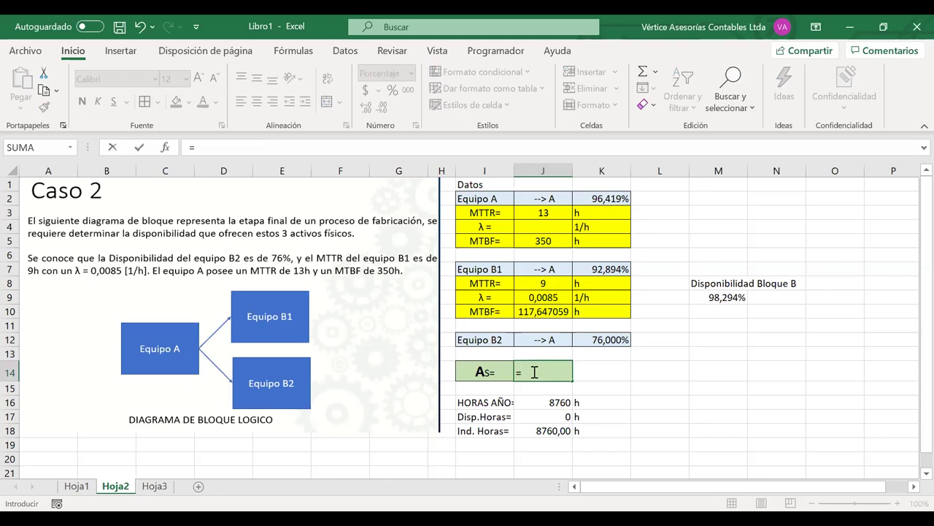
click(619, 202)
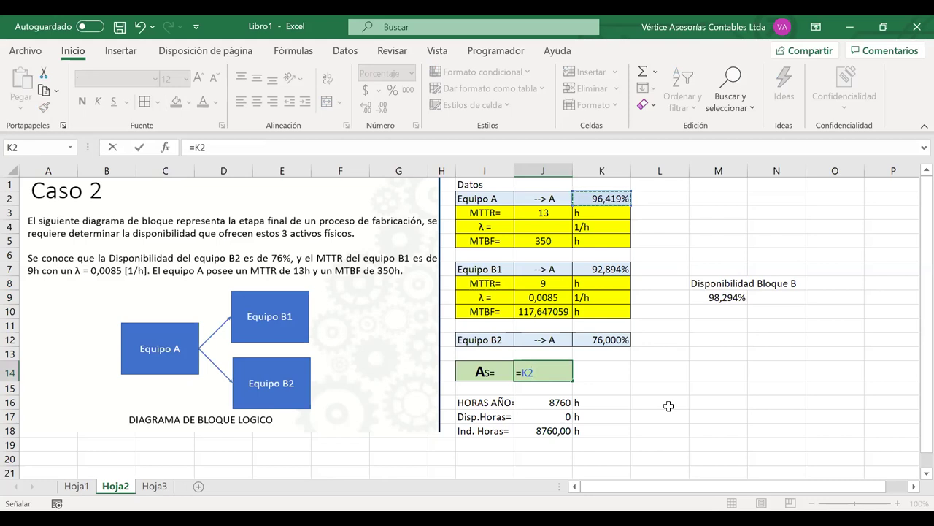
text(*()
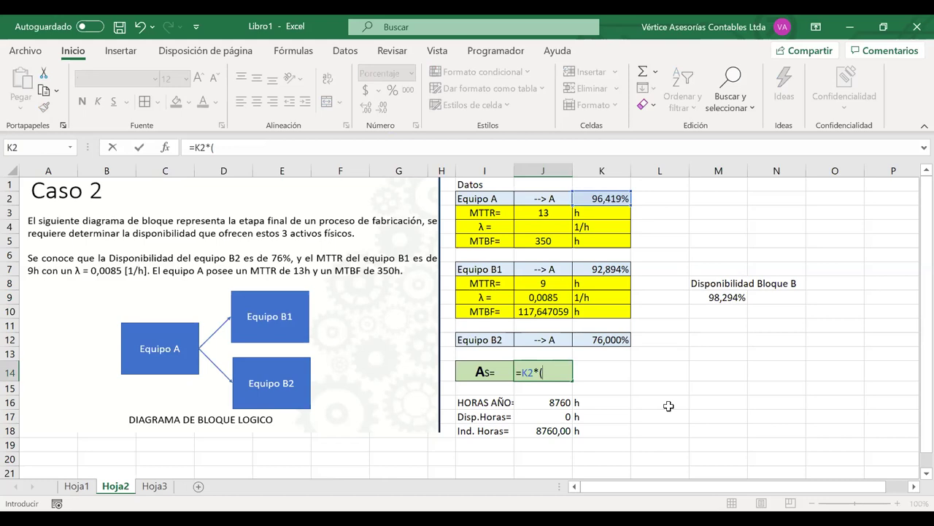
text(1-(1-)
click(599, 269)
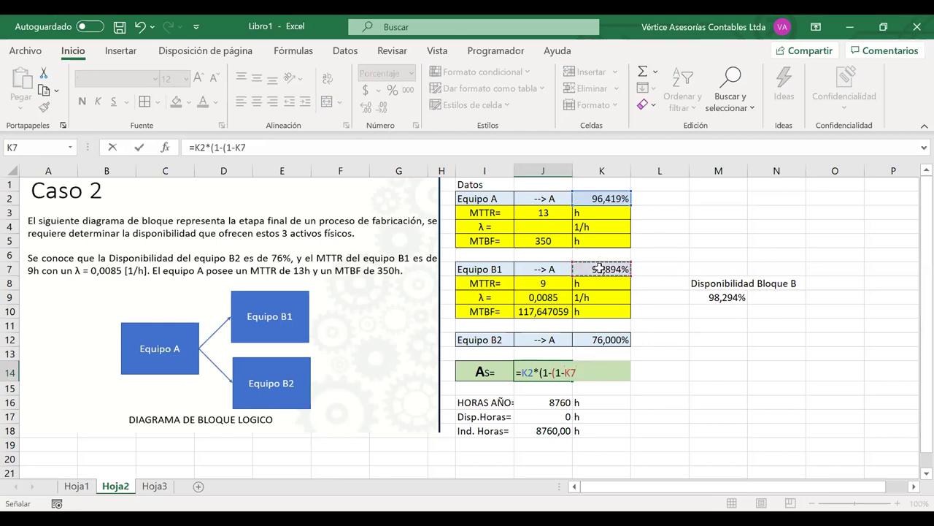
text()*)
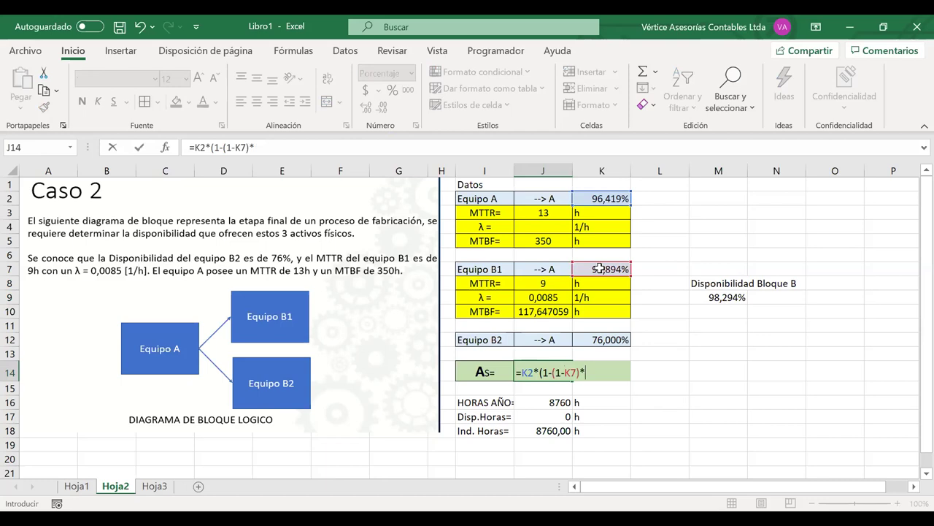
text((1-)
click(588, 340)
text()))
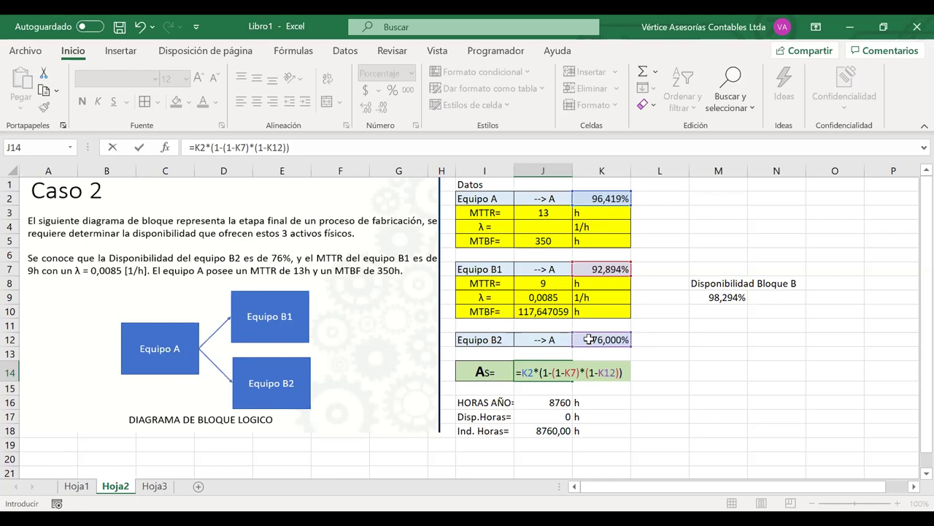
key(Return)
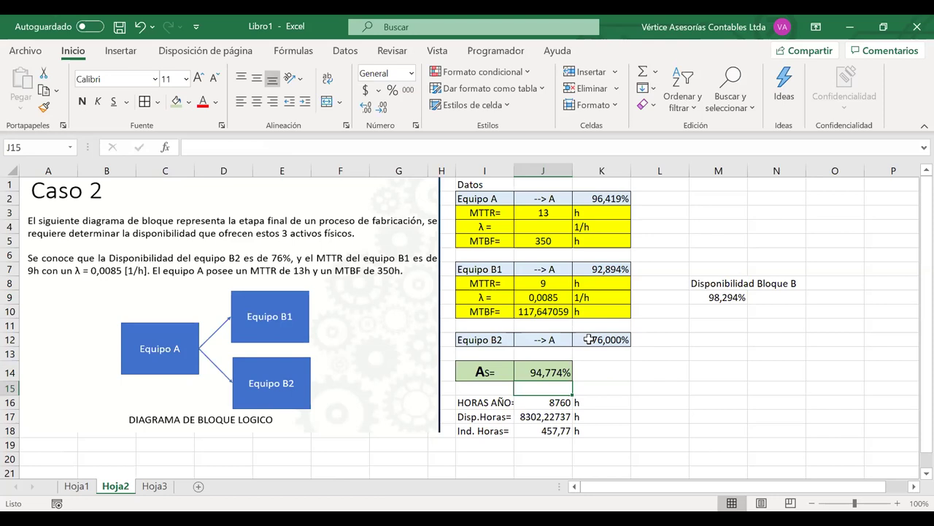
Step: Replace the HORAS AÑO value in J16 with the formula =5*8*52
key(Down)
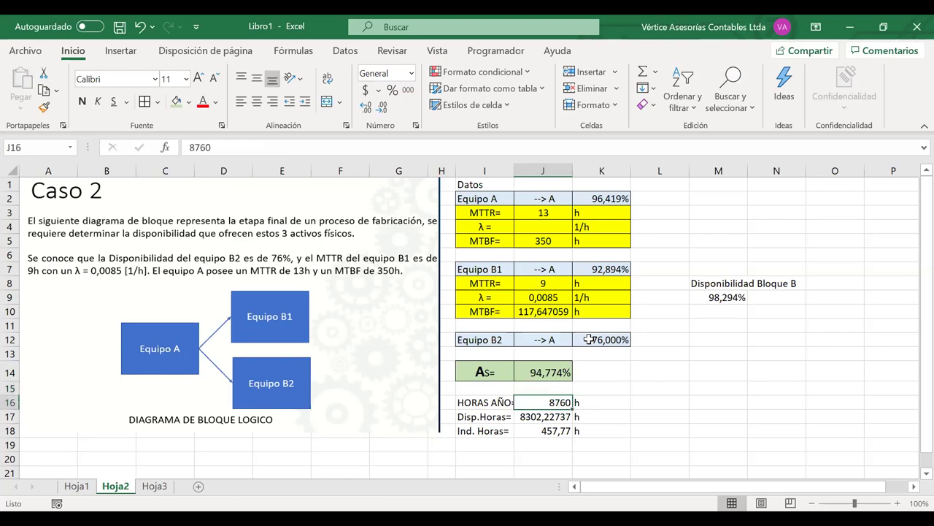
text(=)
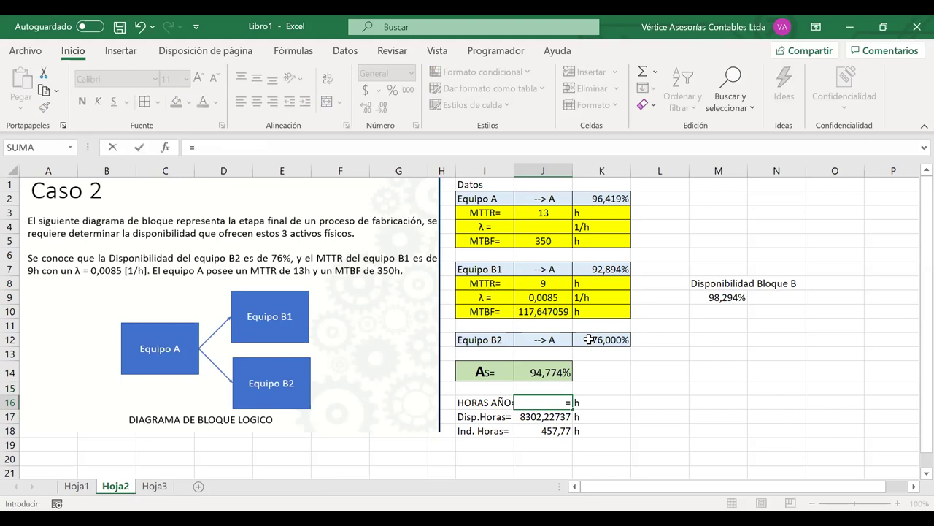
text(5*8*52)
key(Return)
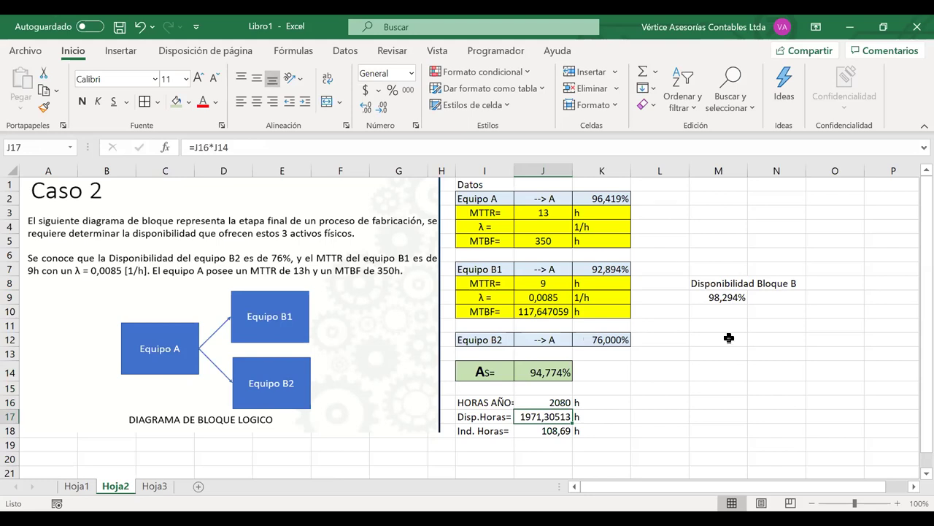
Step: Enter the label "1h --->" in cell L16, beside the HORAS AÑO row
click(655, 430)
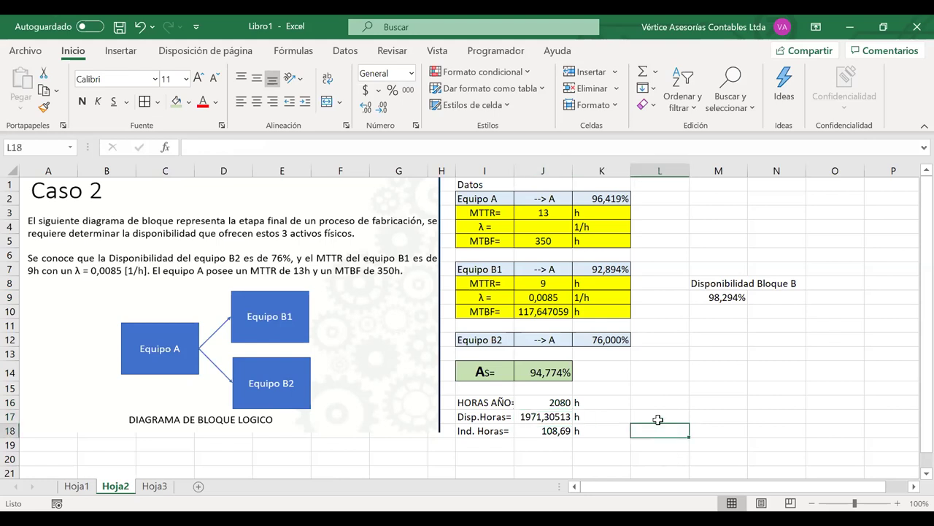
key(Up)
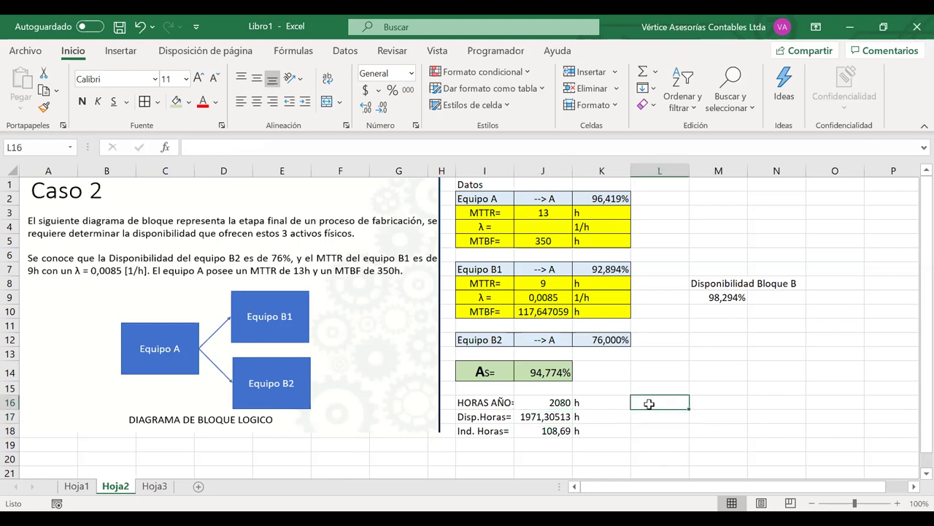
text(1h)
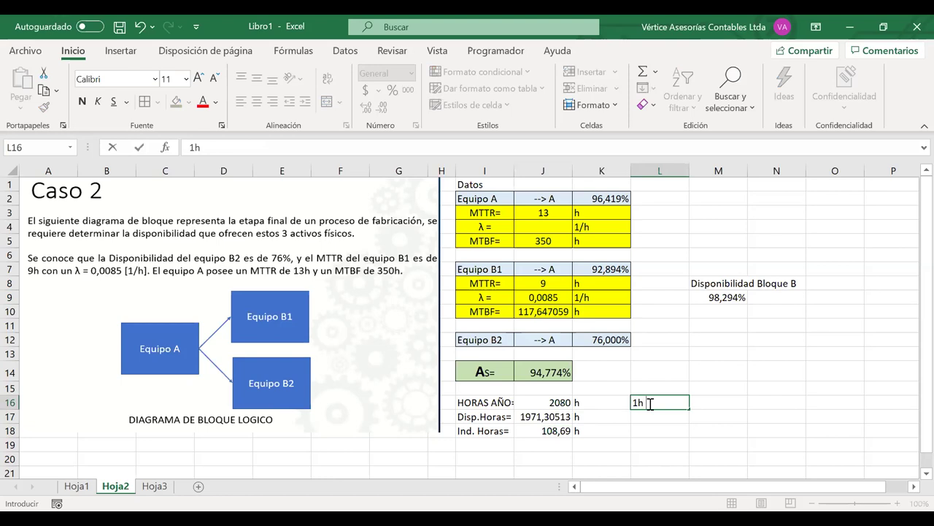
text( --->)
key(Tab)
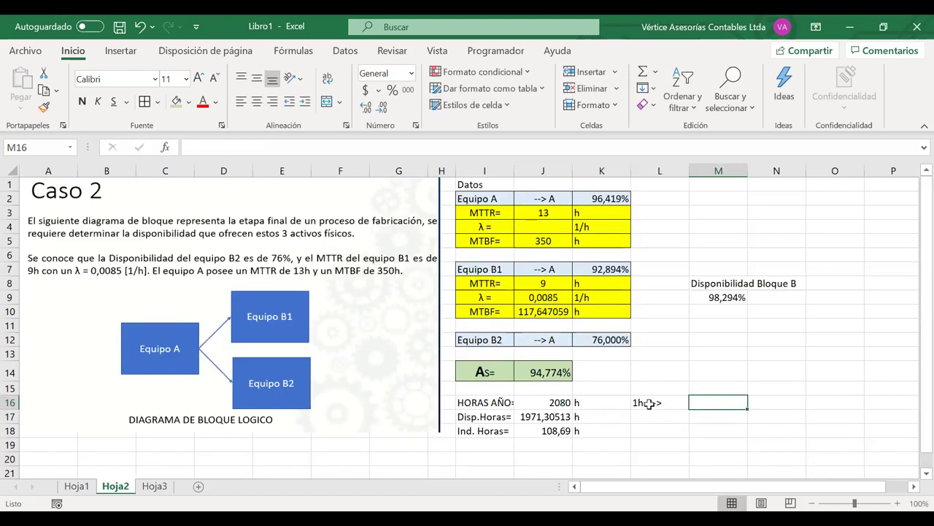
Step: Enter =45000 in M16 as the value of one hour and format it as currency without decimals
text(=450)
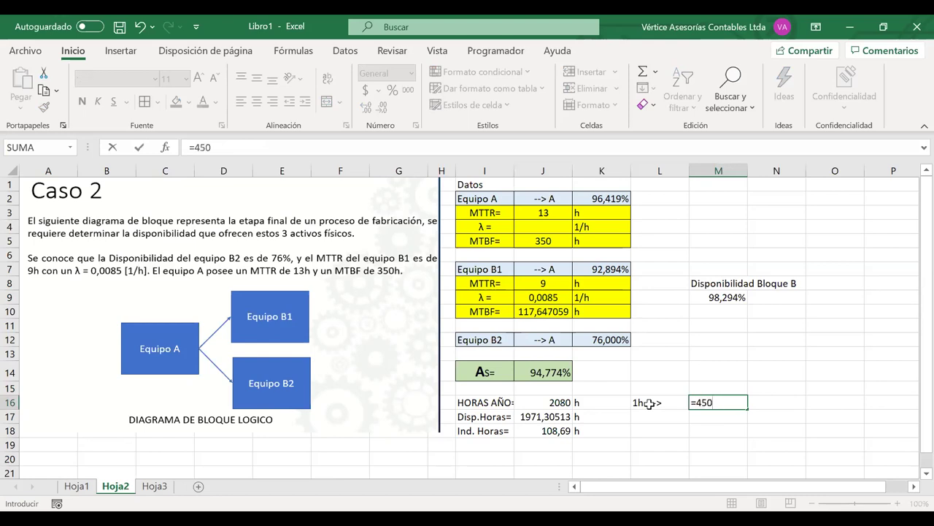
key(BackSpace)
text(000)
key(Return)
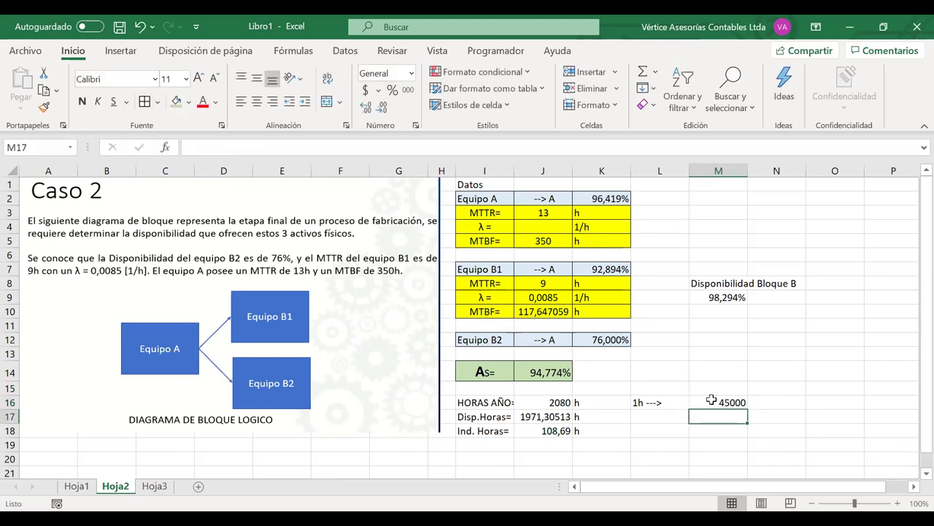
click(365, 93)
key(Up)
key(F4)
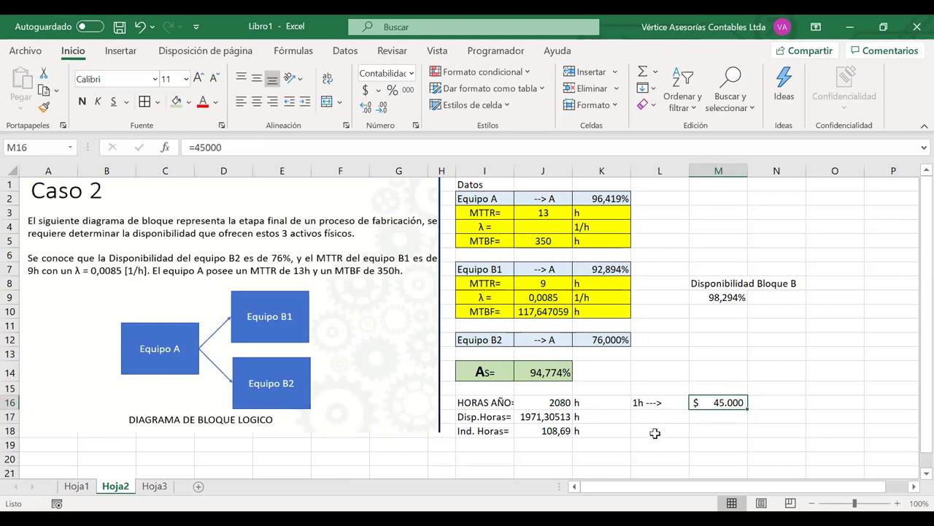
Step: Enter the label "Año" in cell L17, below the hourly value label
right_click(655, 433)
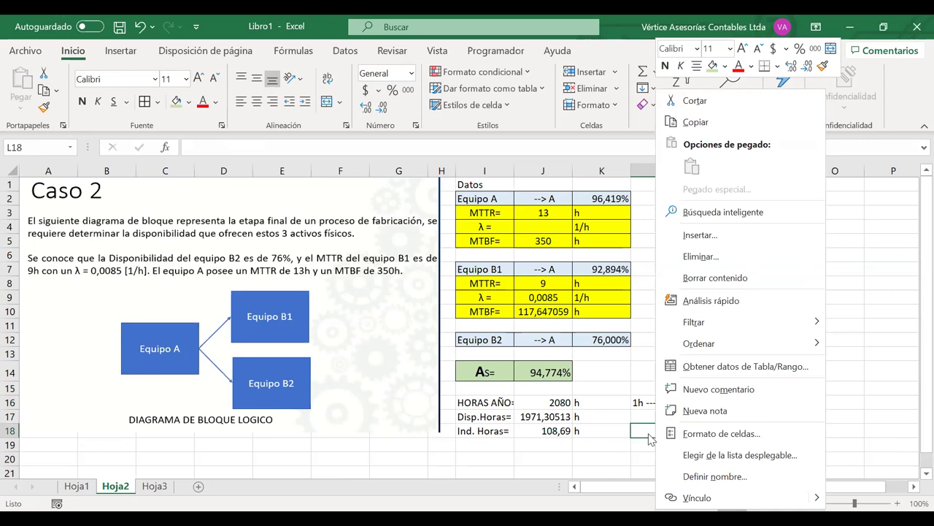
click(648, 433)
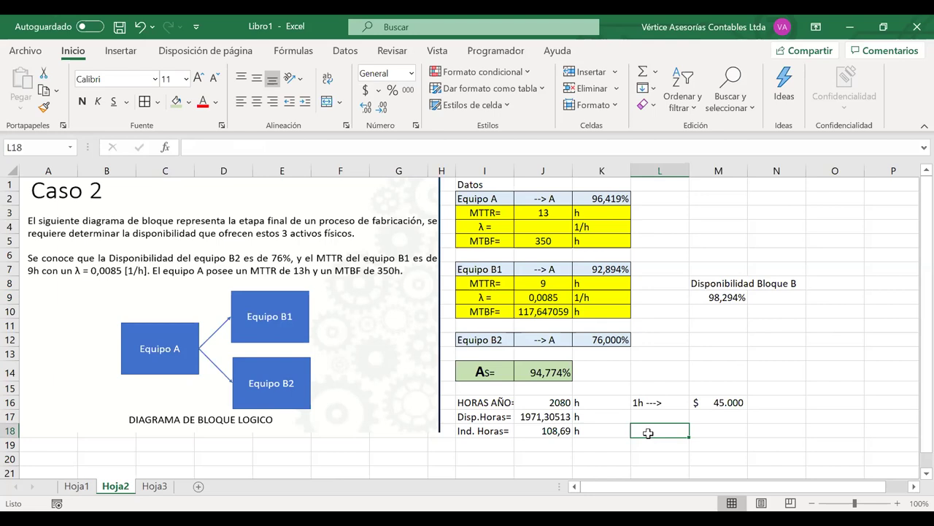
click(650, 418)
text(=)
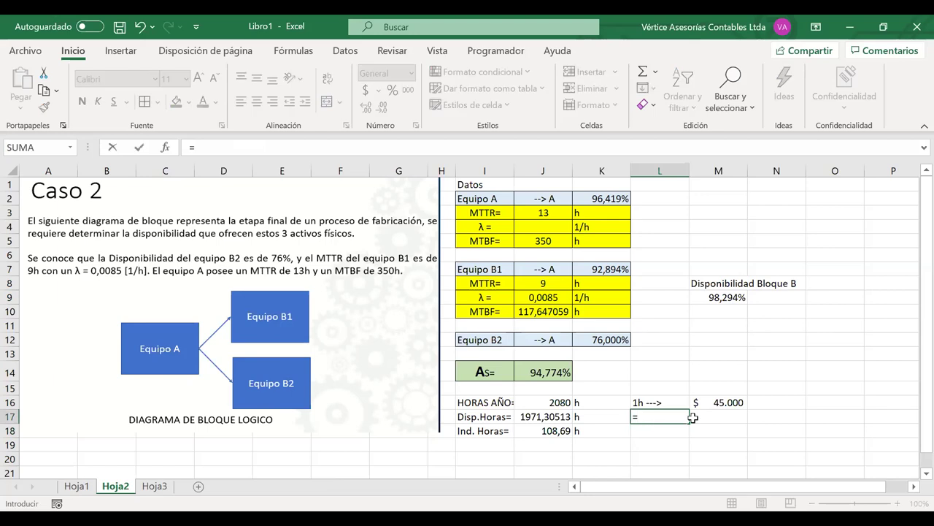
key(Escape)
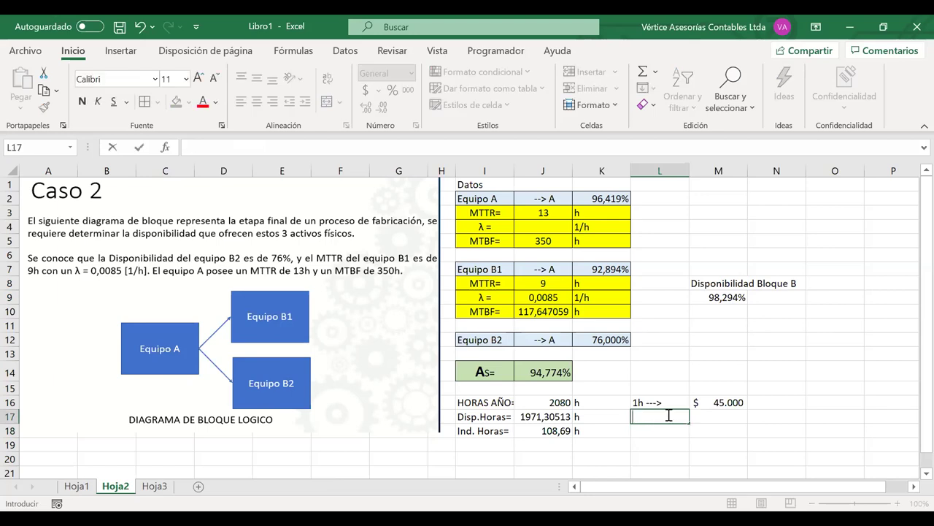
text(Año)
key(Tab)
Step: Calculate the yearly amount for the available hours in M17 with the formula =J17*M16
text(=)
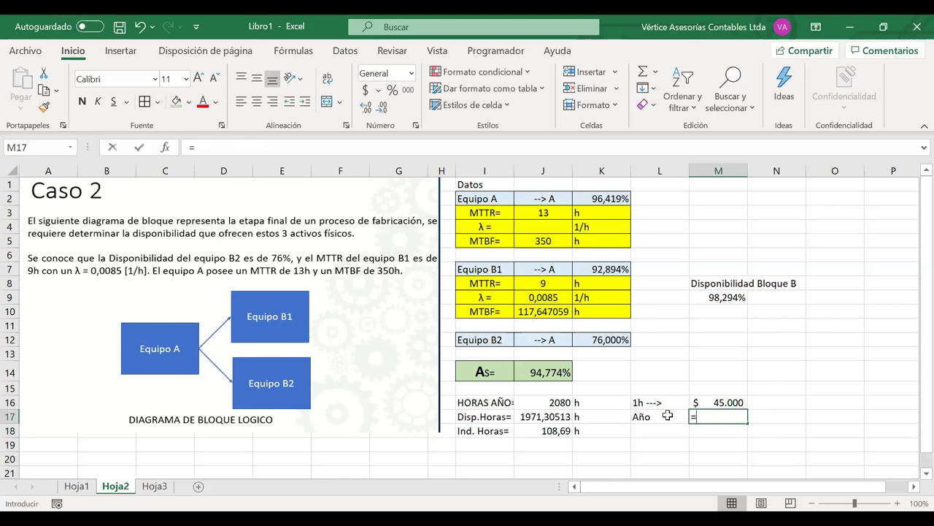
click(561, 421)
text(*)
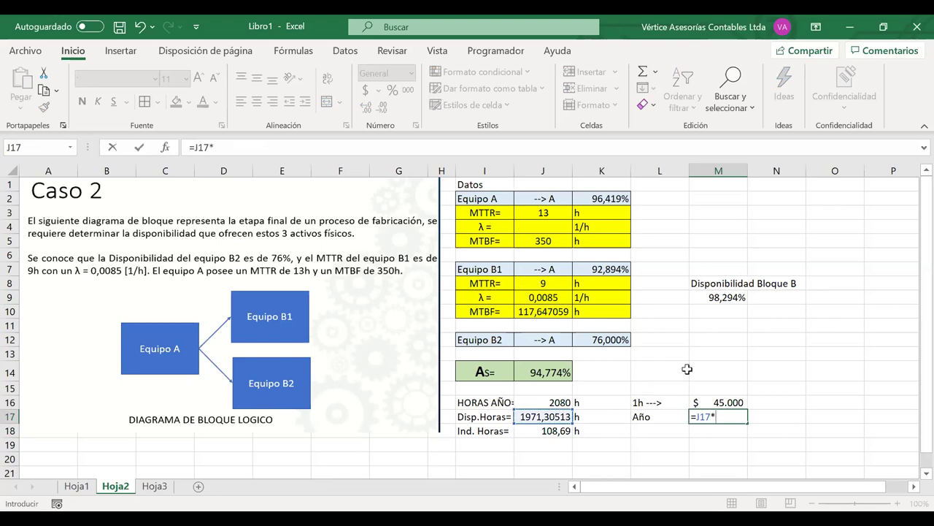
click(725, 402)
key(Return)
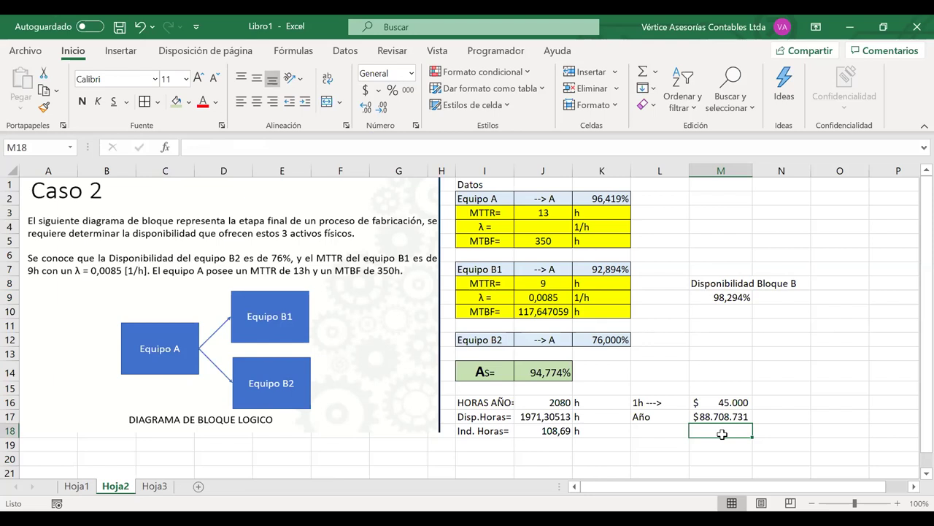
Step: Change the hourly value in M16 to 450000 and adjust column M's width to fit the yearly amount
click(742, 402)
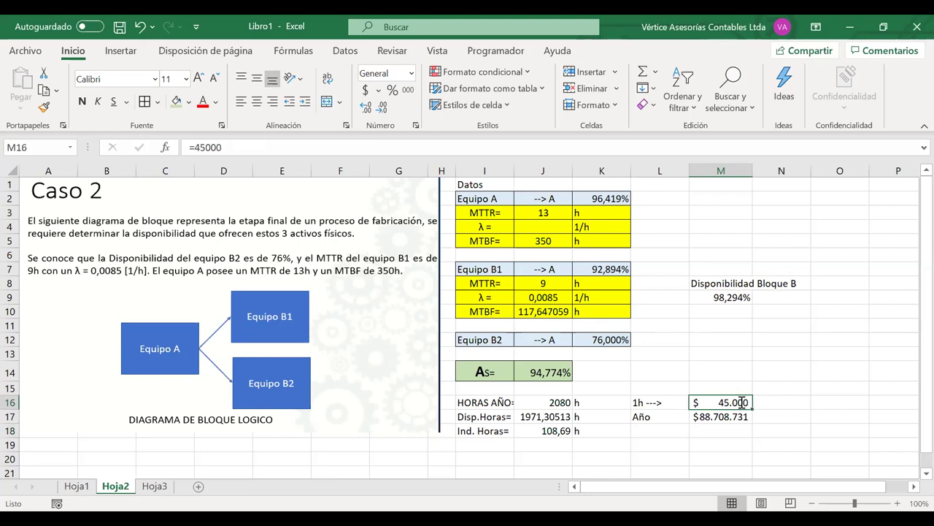
double_click(741, 402)
text(0)
key(Return)
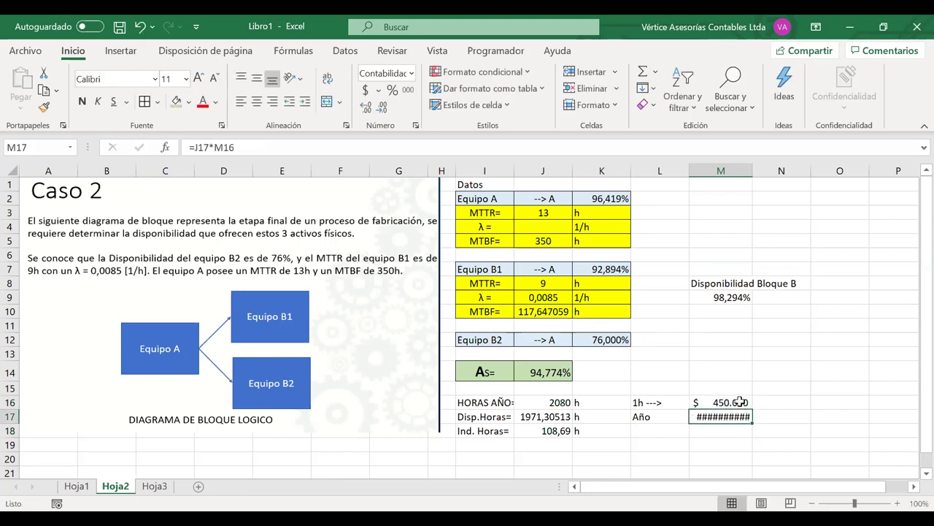
double_click(752, 168)
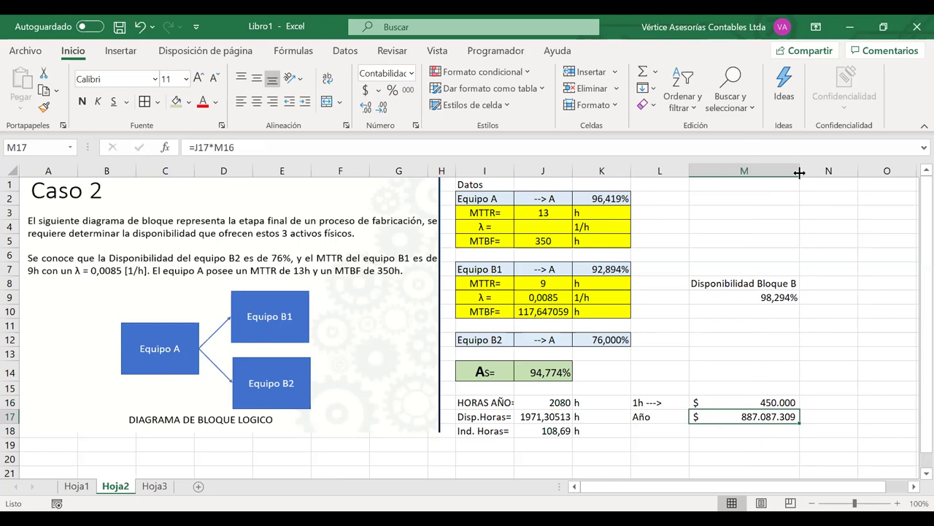
drag(800, 172, 773, 172)
Step: Enter the label "Perdida=" in cell L18, below the Año label
click(712, 431)
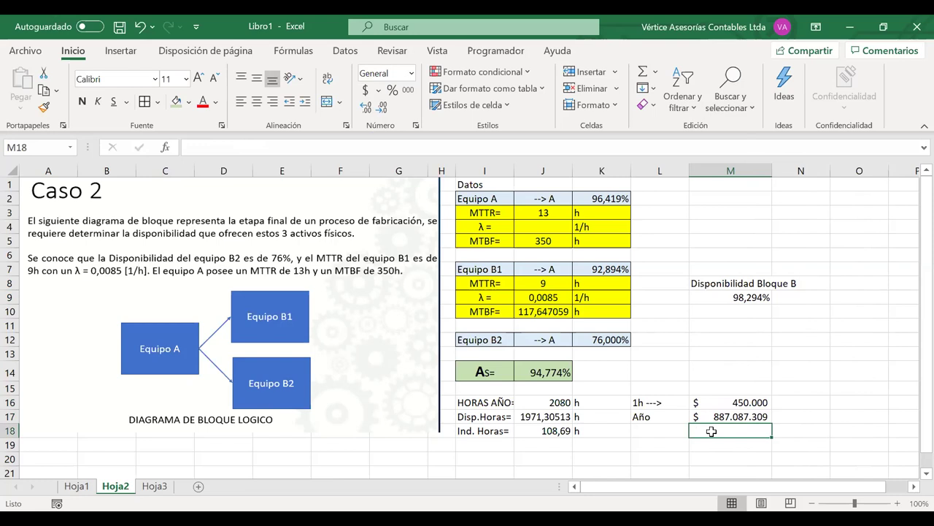
key(Left)
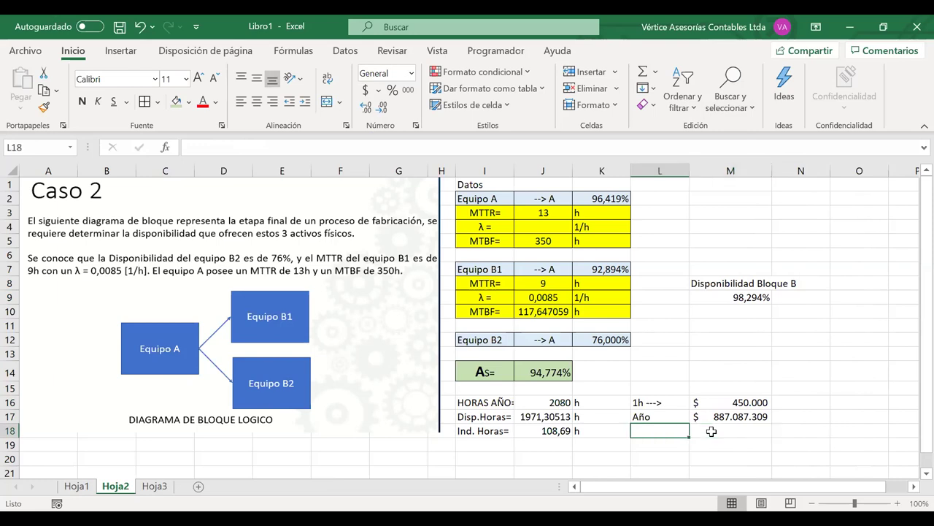
text(Perdida=)
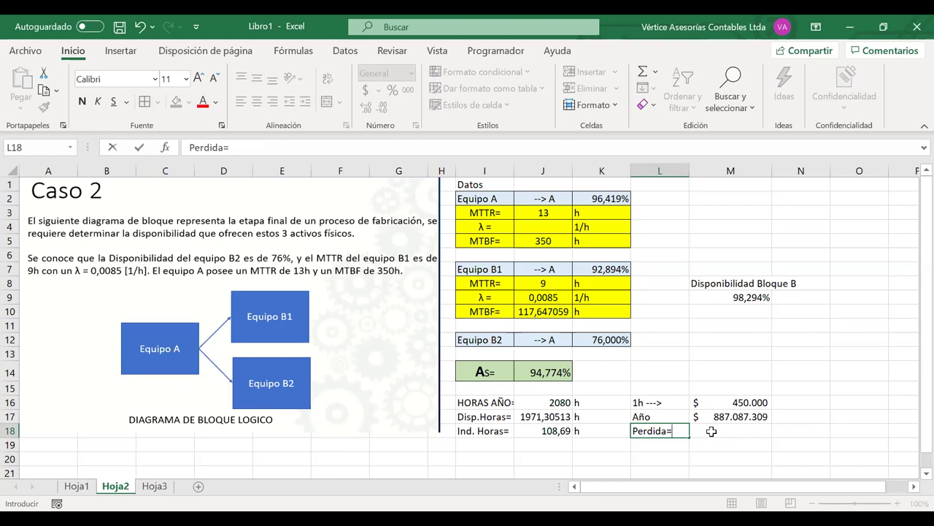
Step: Calculate the loss from the unavailable hours in M18 with the formula =M16*J18 and show it without decimals
click(712, 432)
text(=)
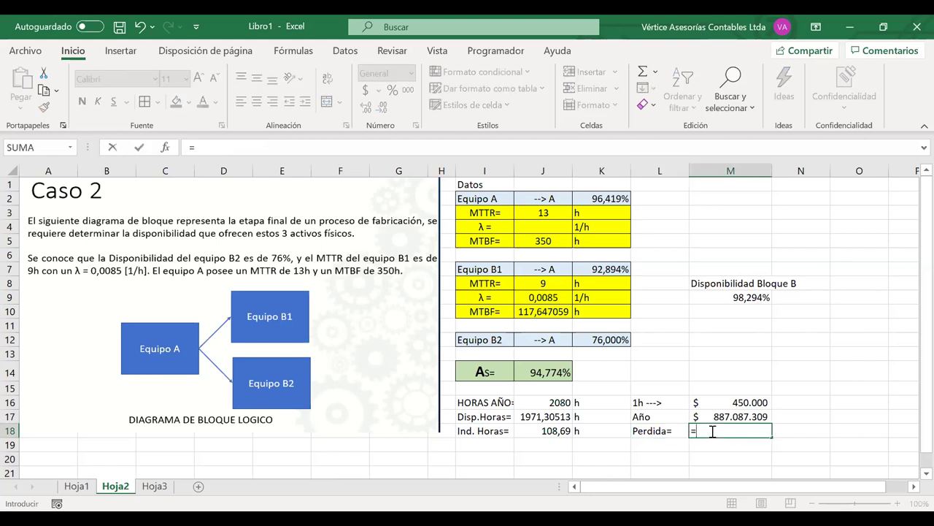
click(727, 401)
text(*)
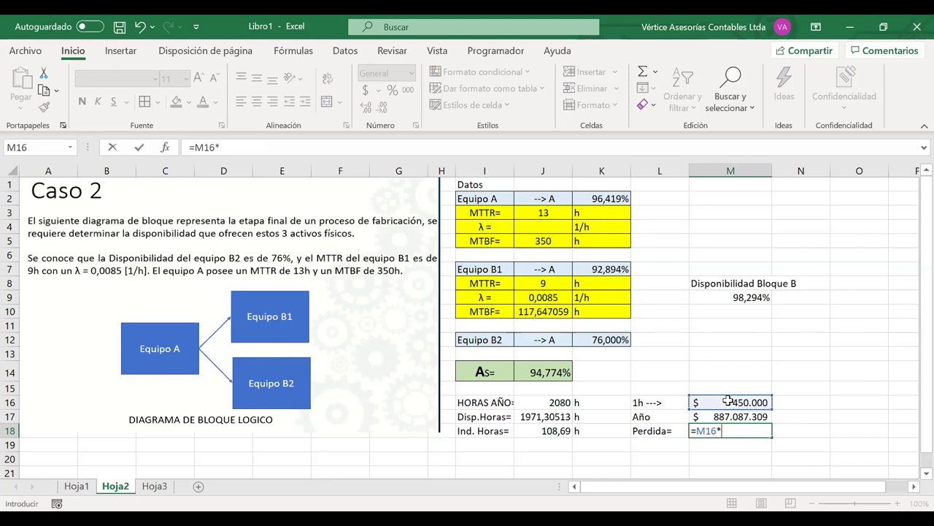
click(543, 434)
key(Return)
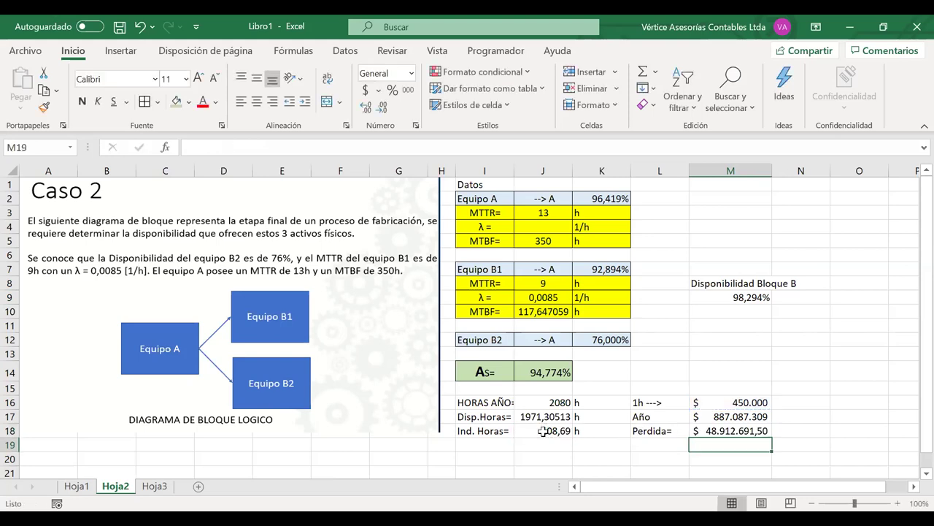
click(729, 431)
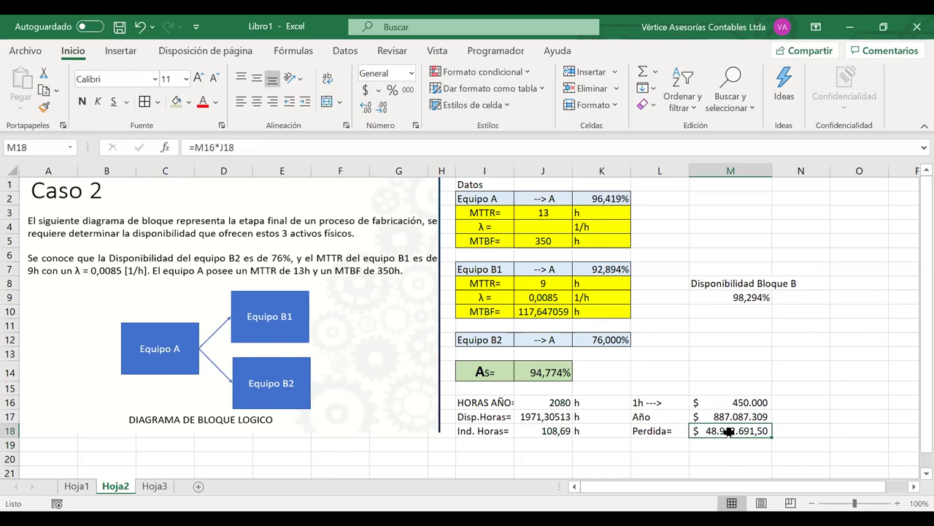
click(382, 108)
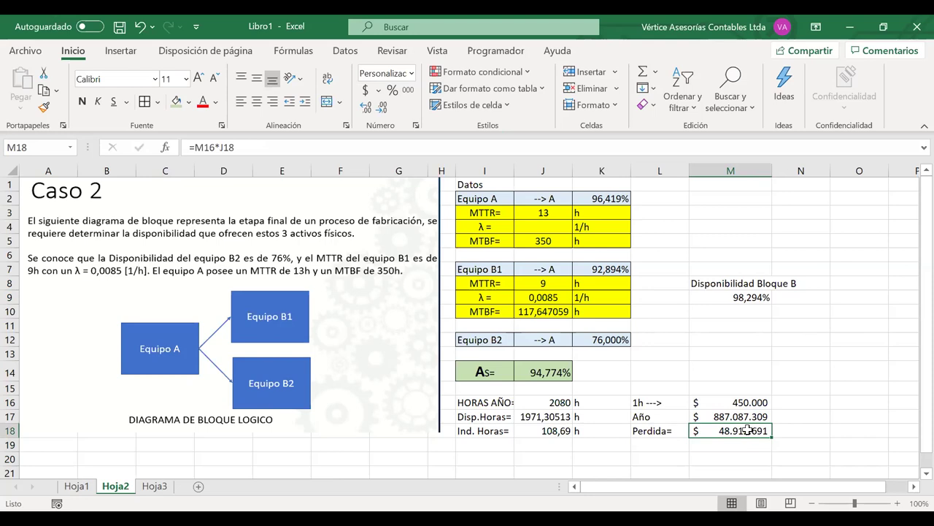
Step: Copy the Perdida amount from M18 into O18 as a value only, and narrow column N
key(ctrl+c)
click(836, 432)
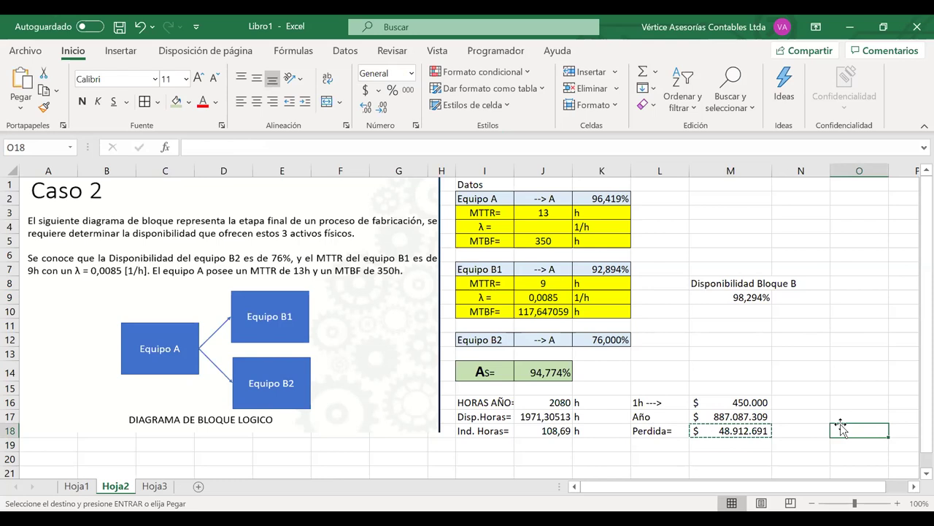
right_click(840, 432)
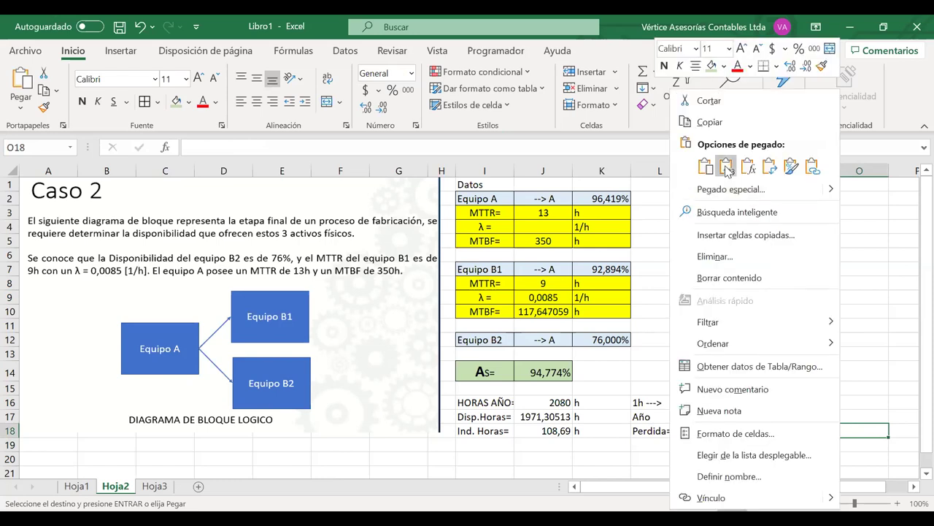
click(727, 168)
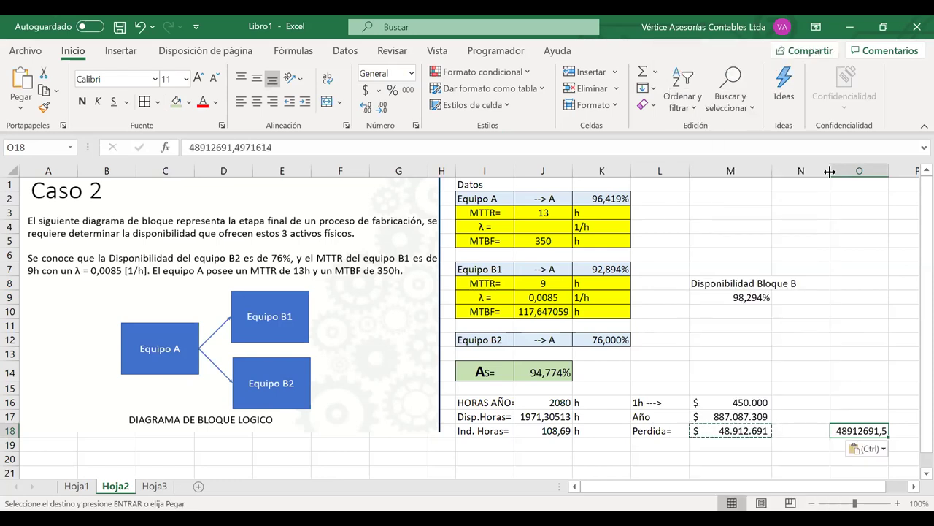
drag(830, 171, 808, 172)
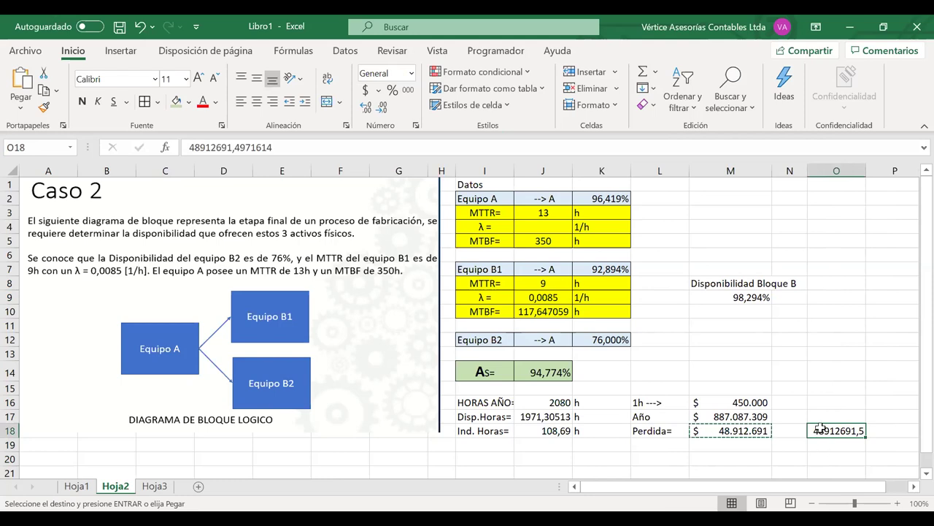
Step: Format the pasted loss in O18 as currency without decimals and give the cell a light green fill
click(382, 108)
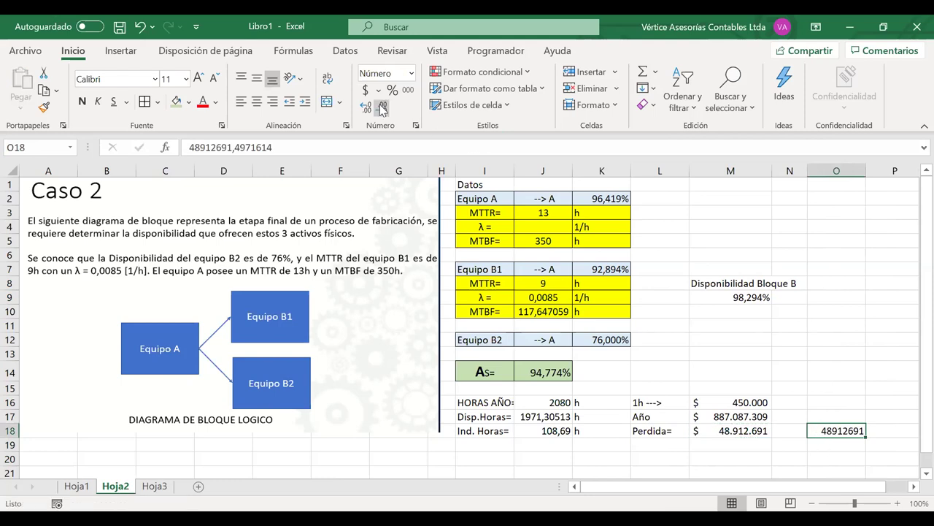
click(366, 89)
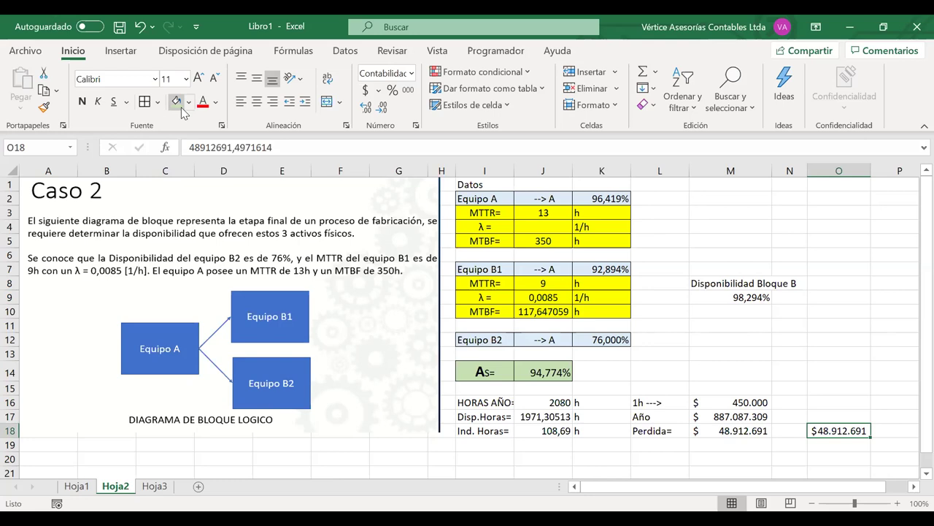
click(177, 102)
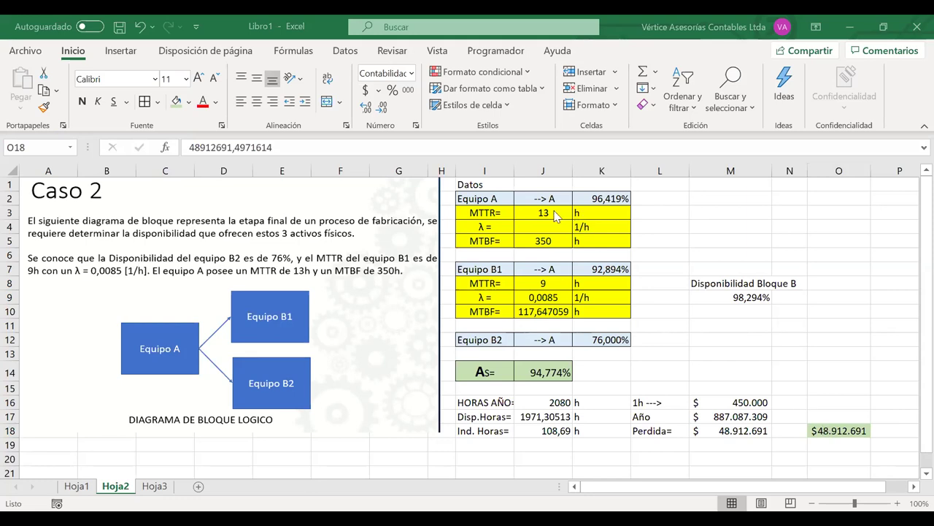
Step: Set the MTTR of Equipo A in J3 to 8 h
click(556, 213)
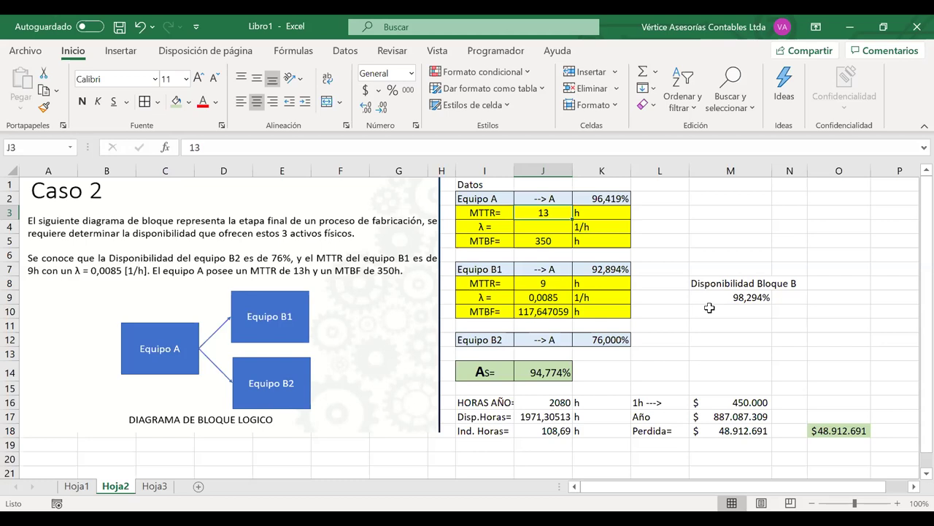
text(8)
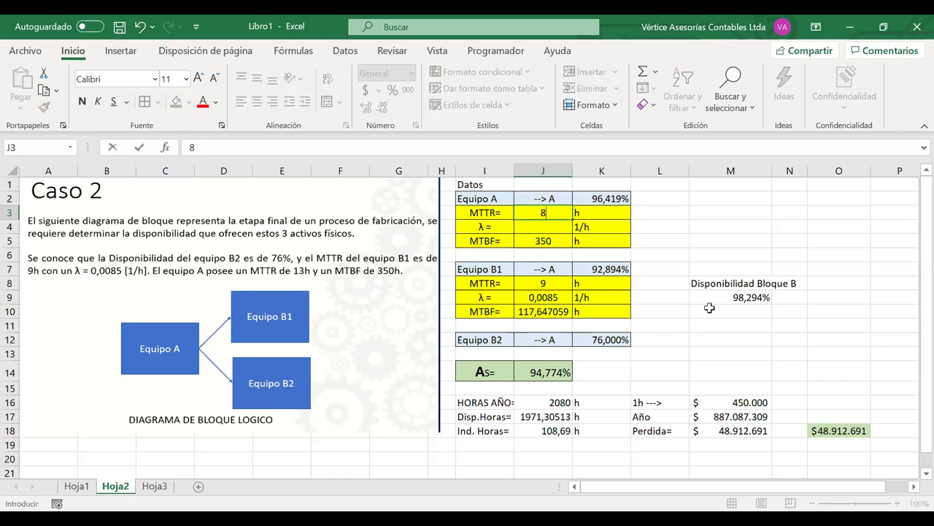
key(Return)
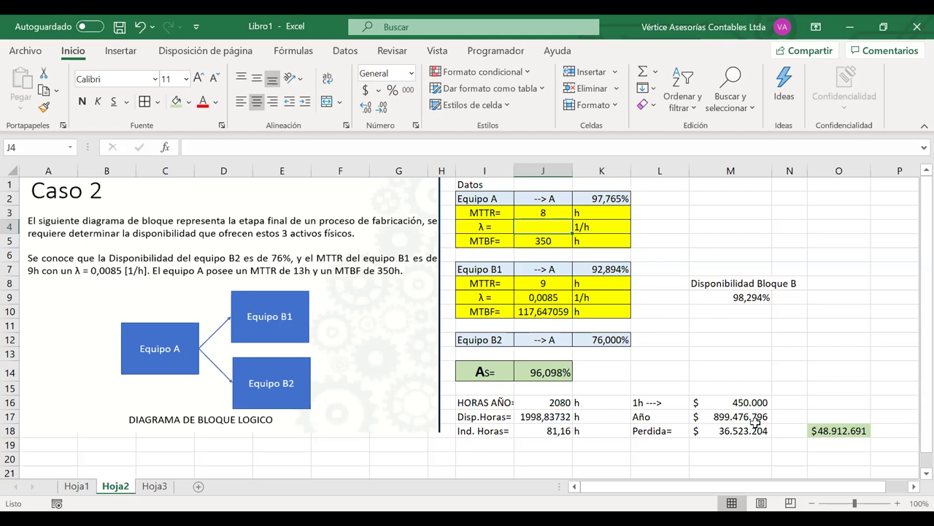
Step: Calculate the difference between the original loss and the current Perdida in O19 with the formula =O18-M18
click(825, 444)
text(=)
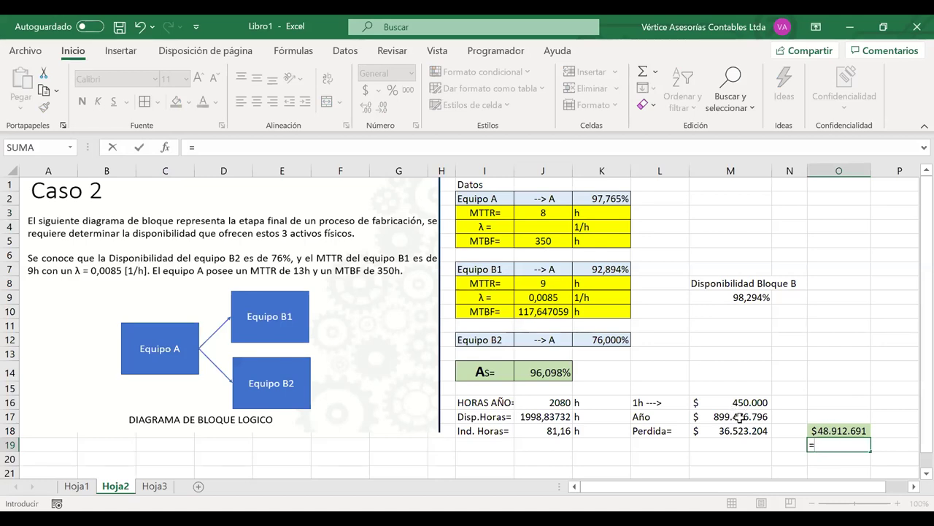
click(838, 431)
text(-)
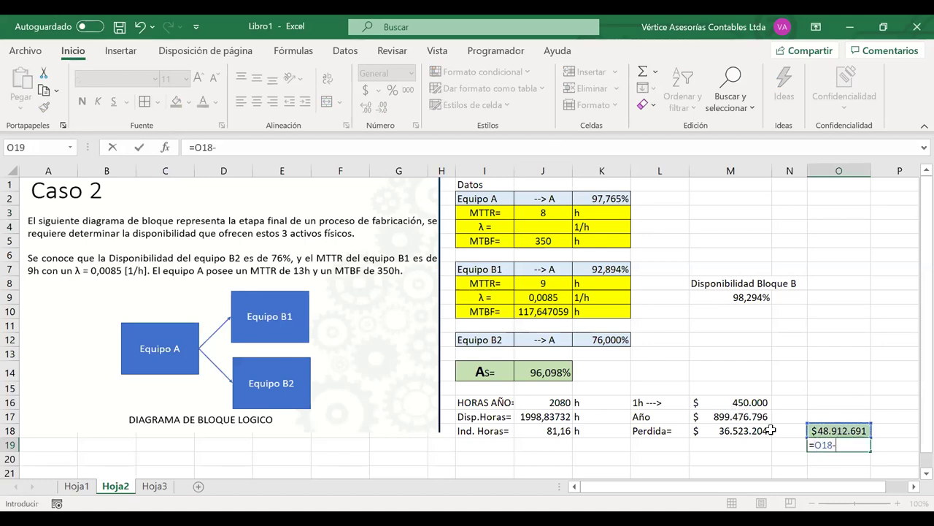
click(743, 430)
key(Return)
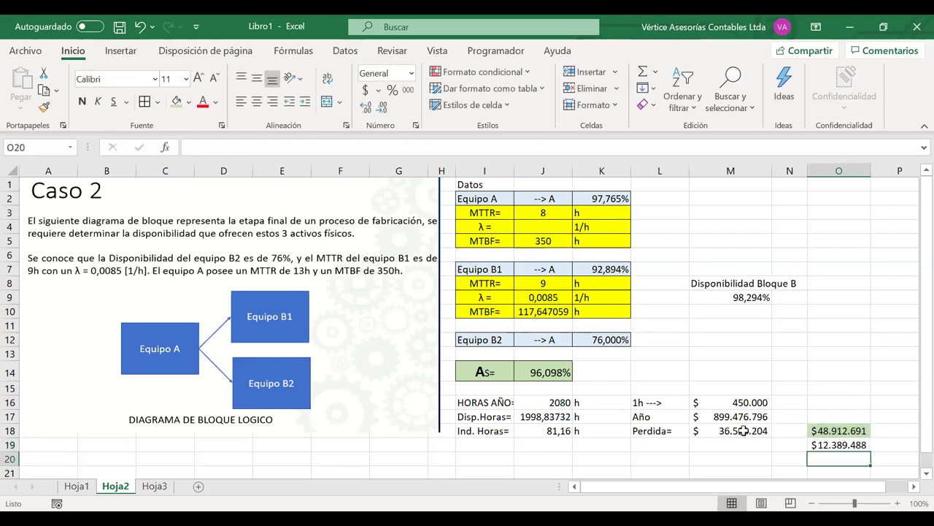
Step: Give the loss difference in O19 a yellow fill
click(822, 446)
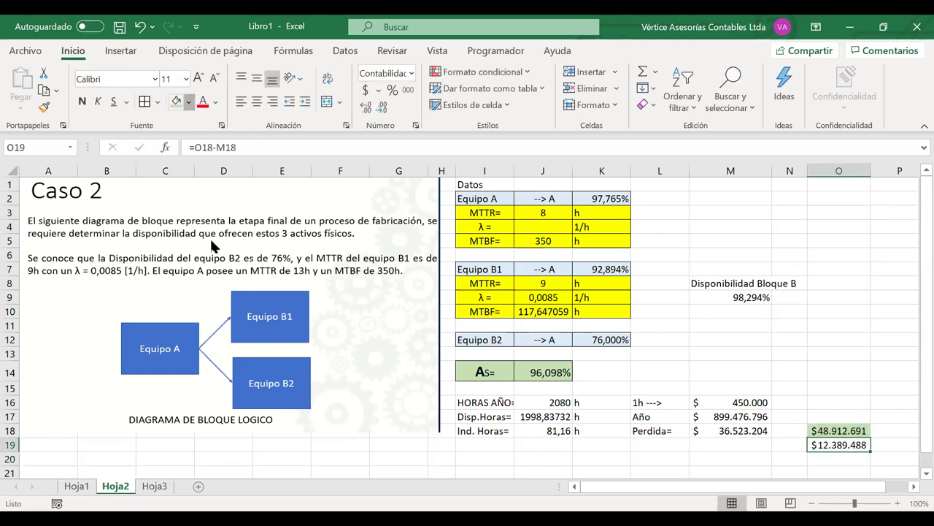
click(190, 104)
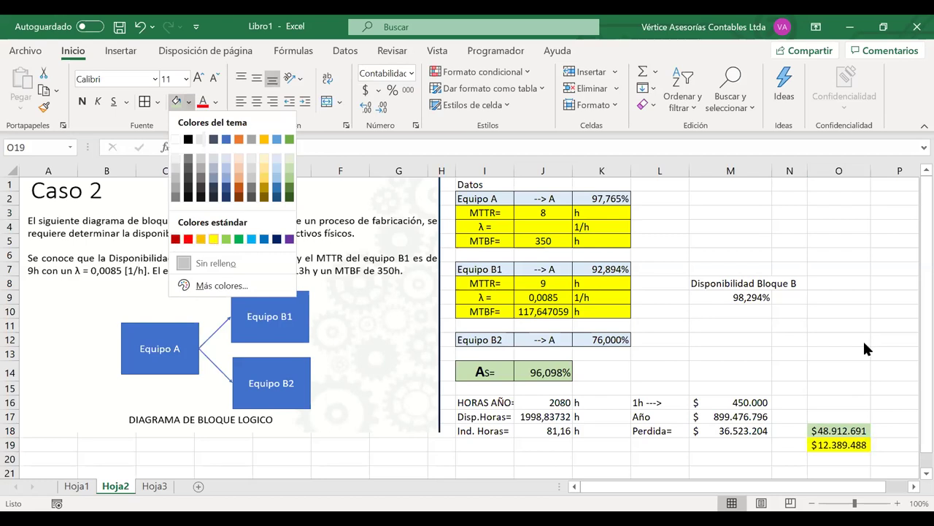
click(214, 239)
click(847, 356)
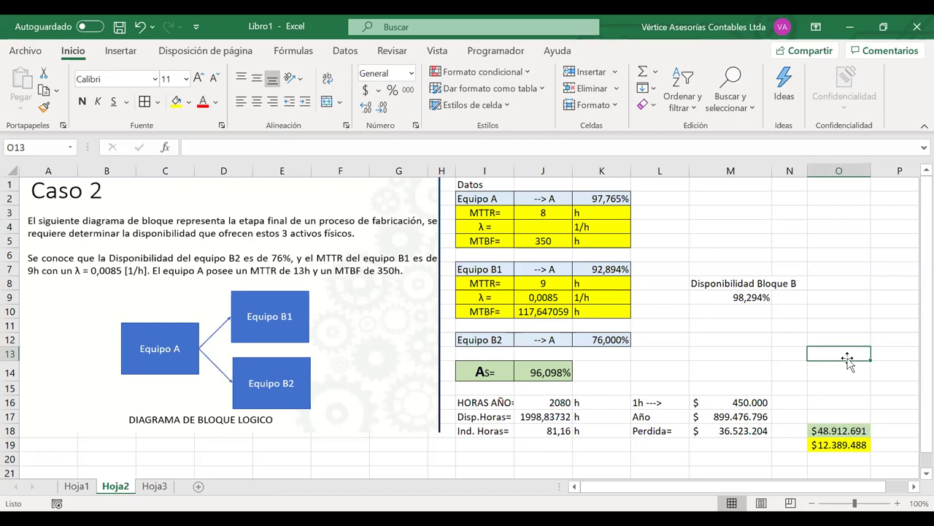
Step: Enter the label "Plan de Mantenimiento" in M3
click(697, 212)
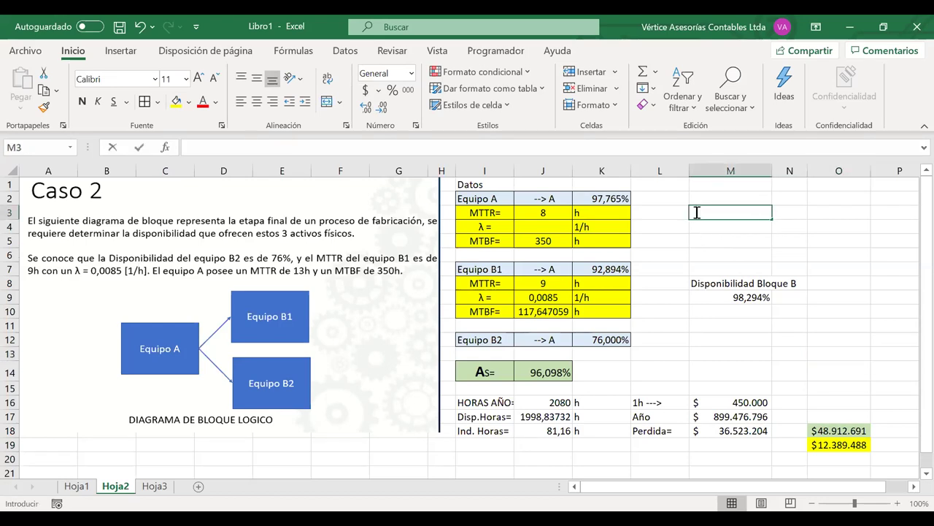
text(Plan de Mantenimoiento)
key(BackSpace)
key(BackSpace)
key(BackSpace)
key(BackSpace)
key(BackSpace)
key(BackSpace)
text(iento)
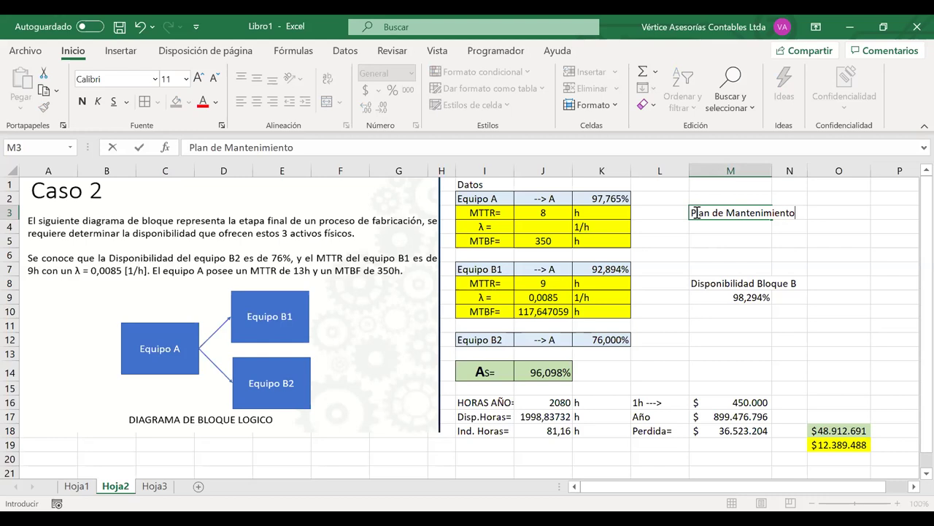
key(Return)
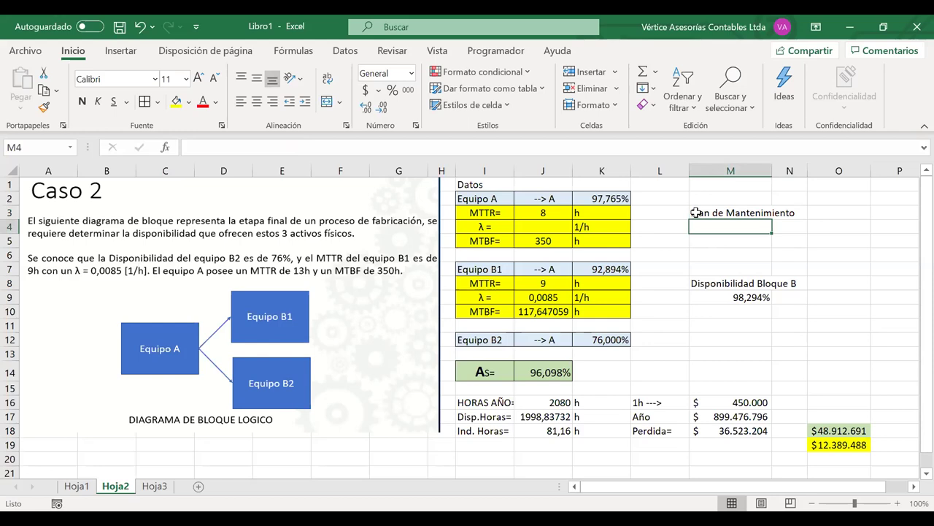
Step: Enter a maintenance plan cost of $40.000.000 in M4, under the Plan de Mantenimiento label
text(=)
key(BackSpace)
text($)
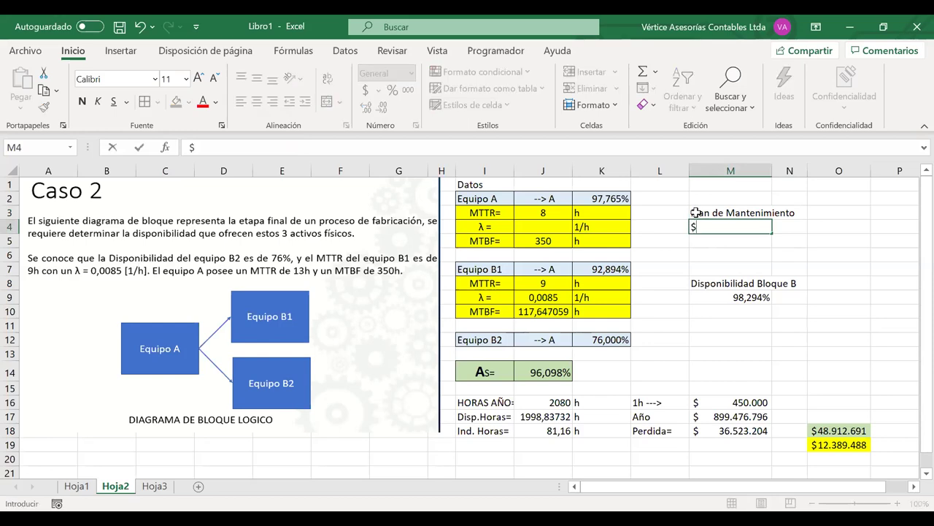
text(40.)
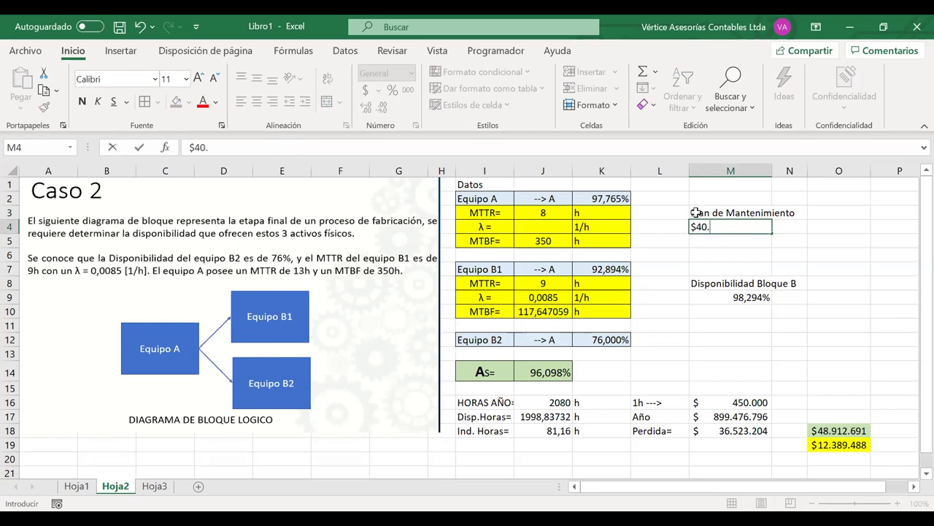
text(000)
key(BackSpace)
key(BackSpace)
key(BackSpace)
key(BackSpace)
text(0000000)
key(ctrl+Return)
key(Return)
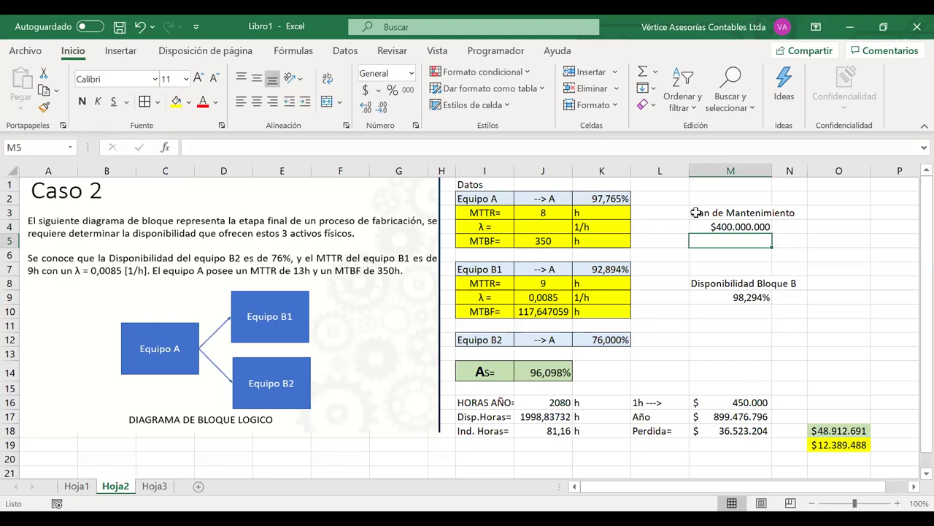
double_click(743, 228)
key(BackSpace)
key(Return)
drag(699, 212, 723, 232)
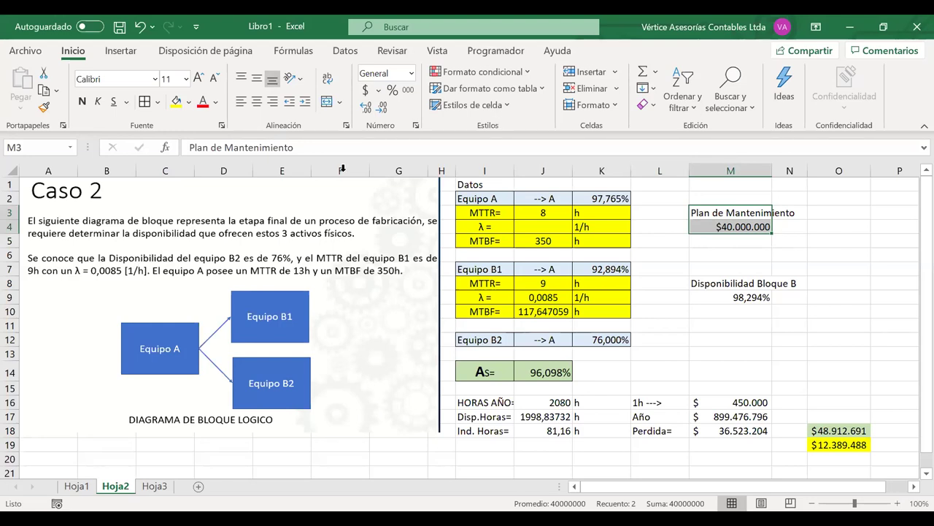
click(407, 186)
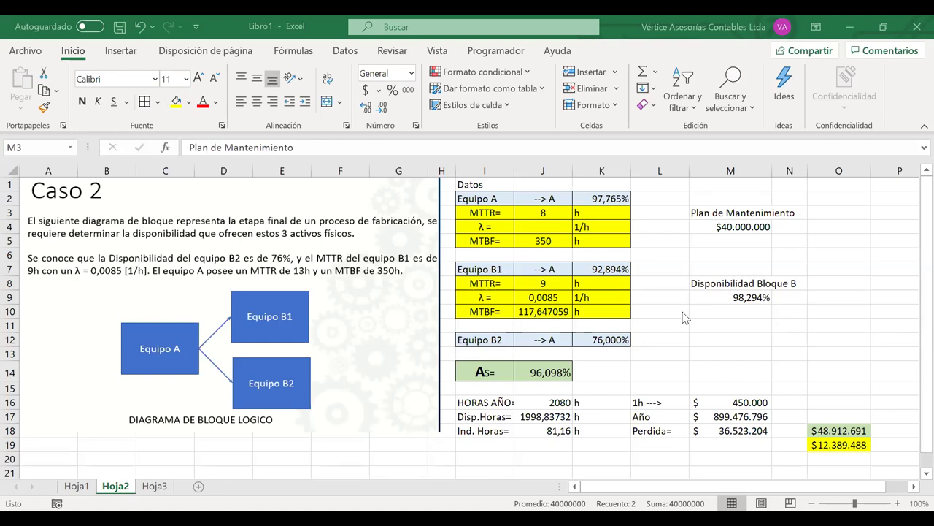
Step: Set the MTTR of Equipo B1 in J8 to 5 h and the MTTR of Equipo A in J3 to 4 h
click(543, 285)
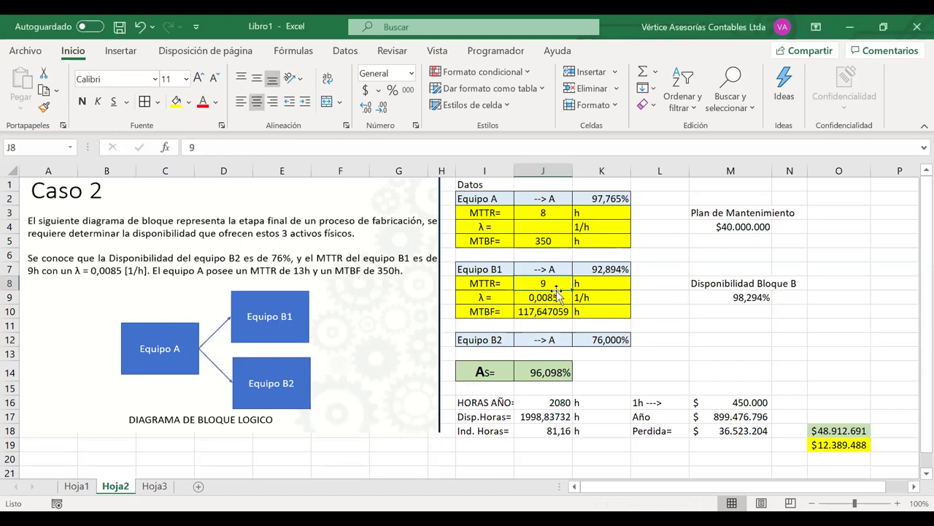
text(5)
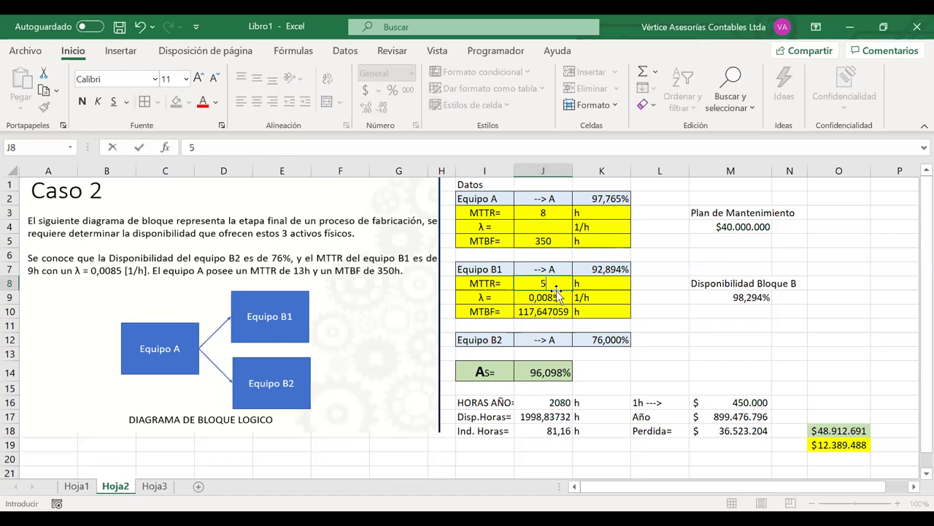
key(Return)
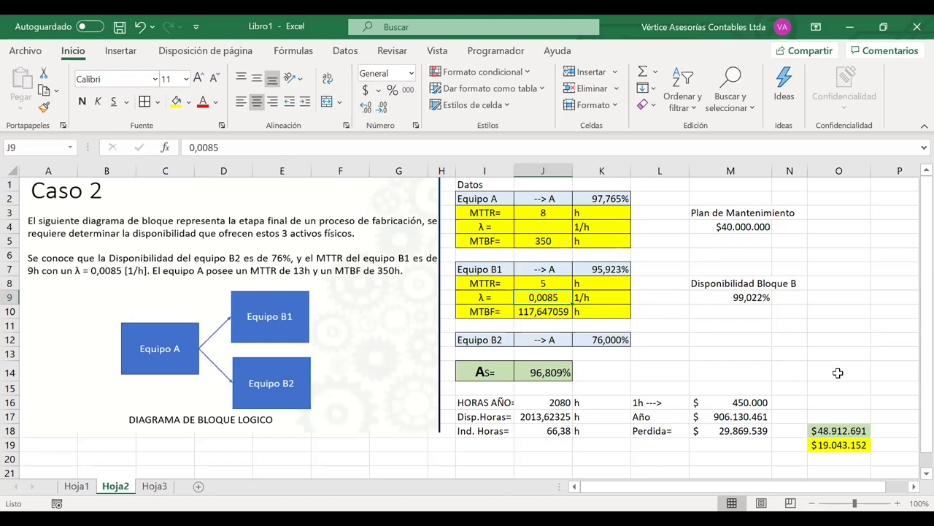
click(541, 214)
text(4)
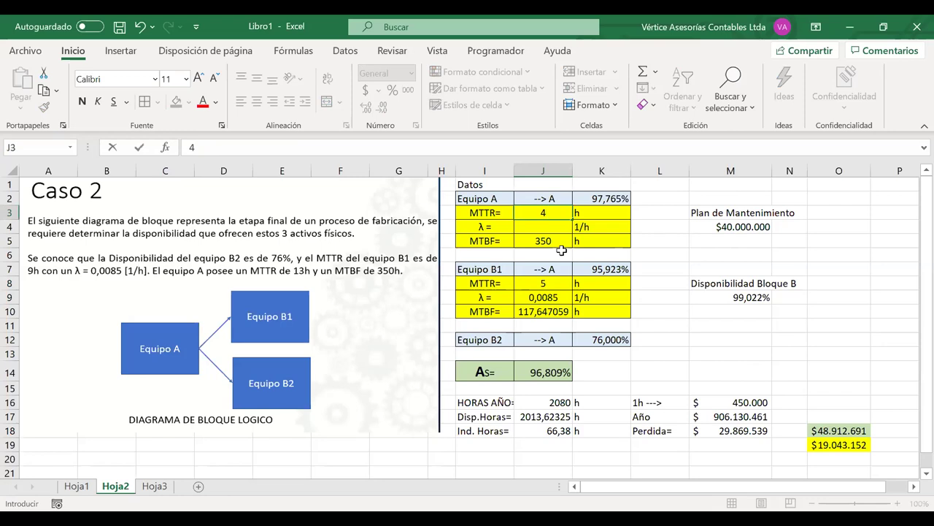
key(Return)
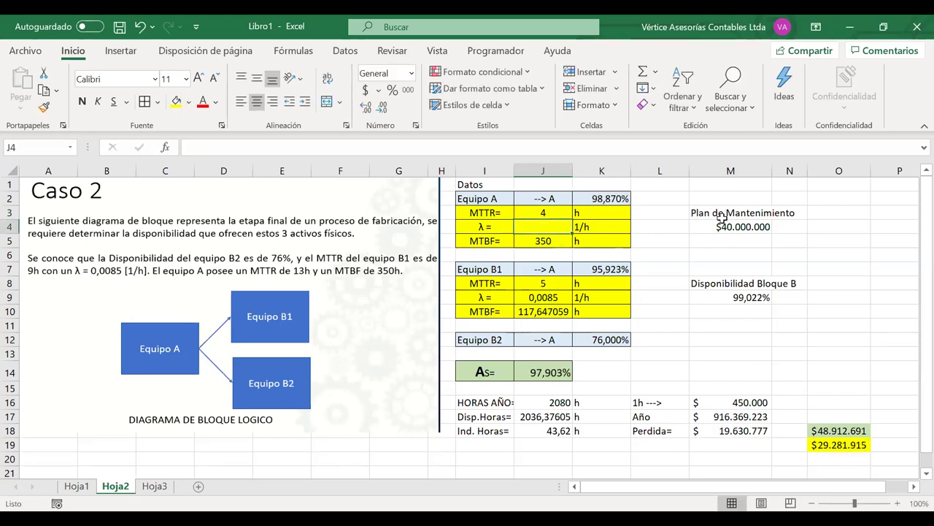
Step: Set the Plan de Mantenimiento cost in M4 to $30.000.000
drag(719, 227, 719, 213)
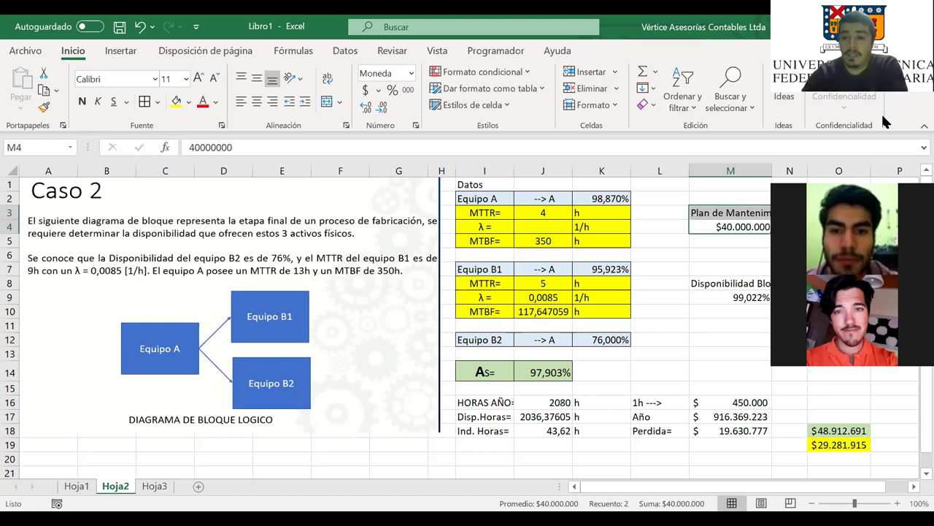
click(714, 221)
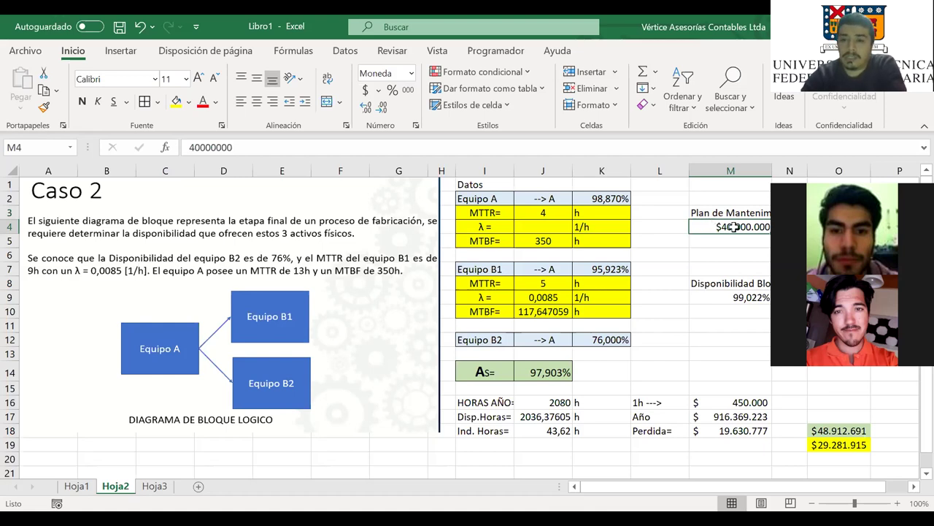
double_click(733, 227)
key(BackSpace)
text(32)
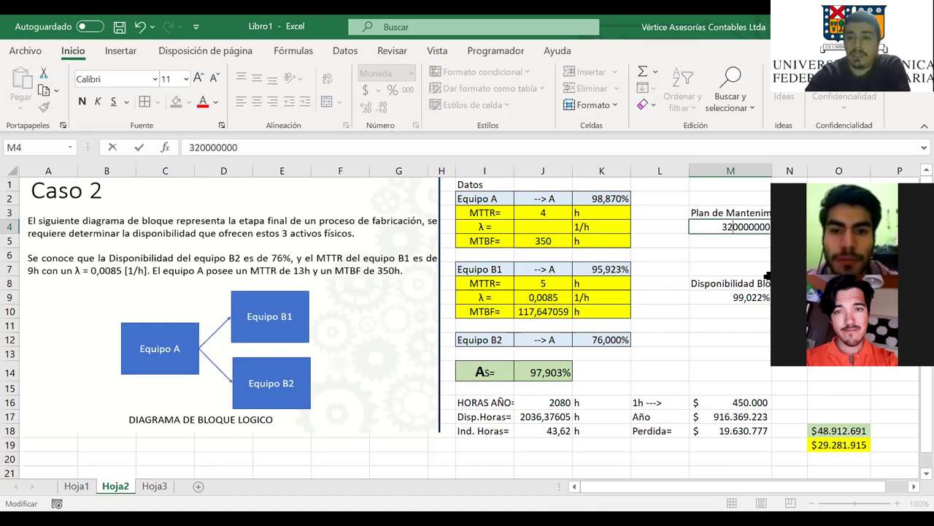
key(BackSpace)
key(Return)
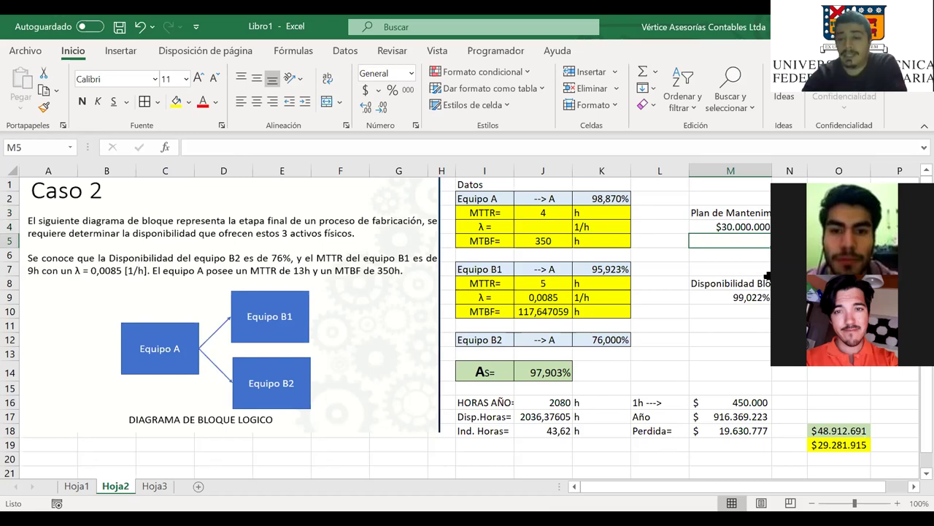
Step: Set the Plan de Mantenimiento cost in M4 to $25.000.000
click(722, 222)
double_click(721, 222)
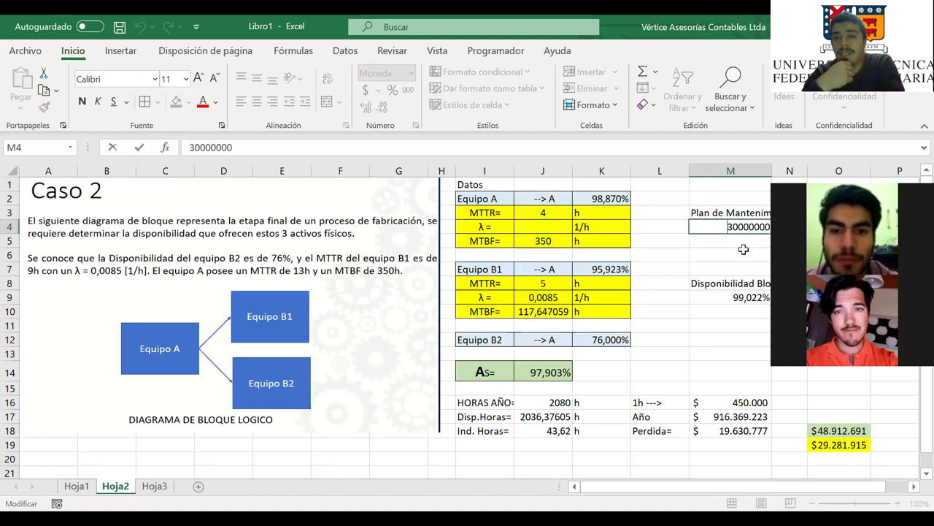
key(Delete)
key(Delete)
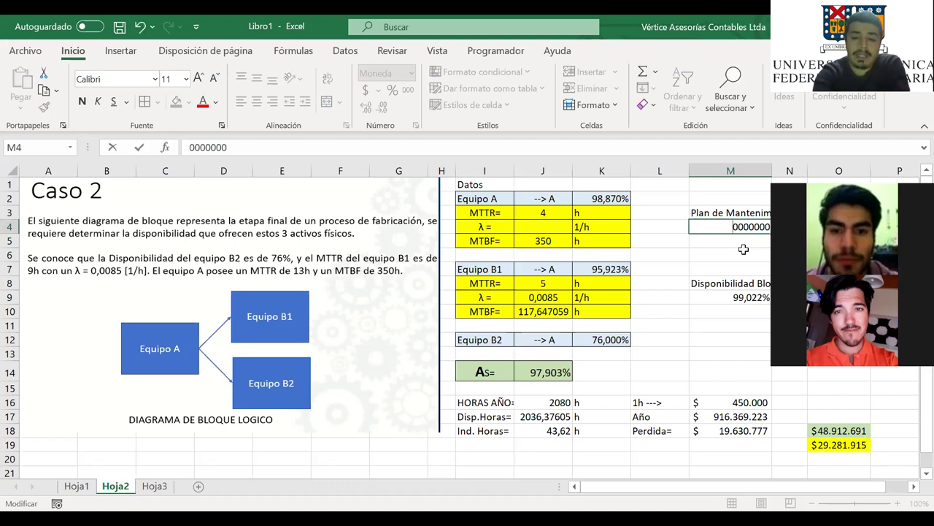
text(25)
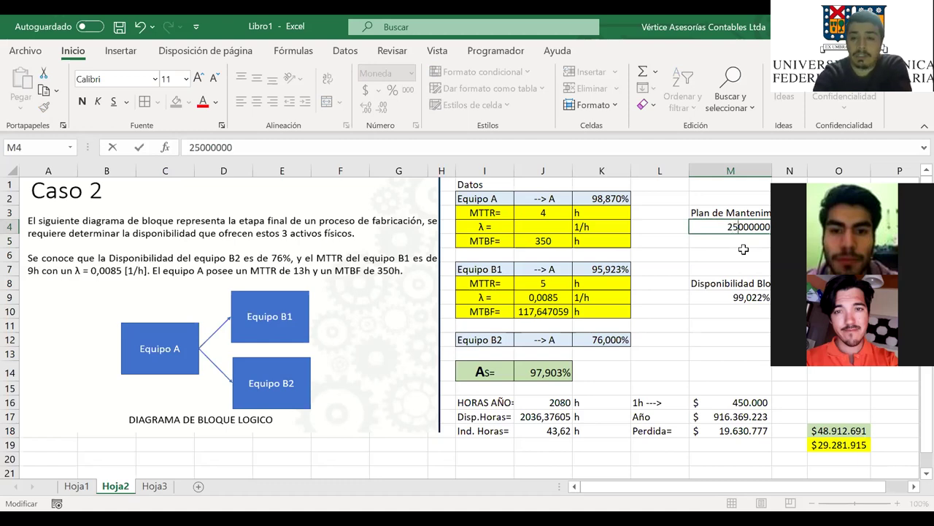
key(Return)
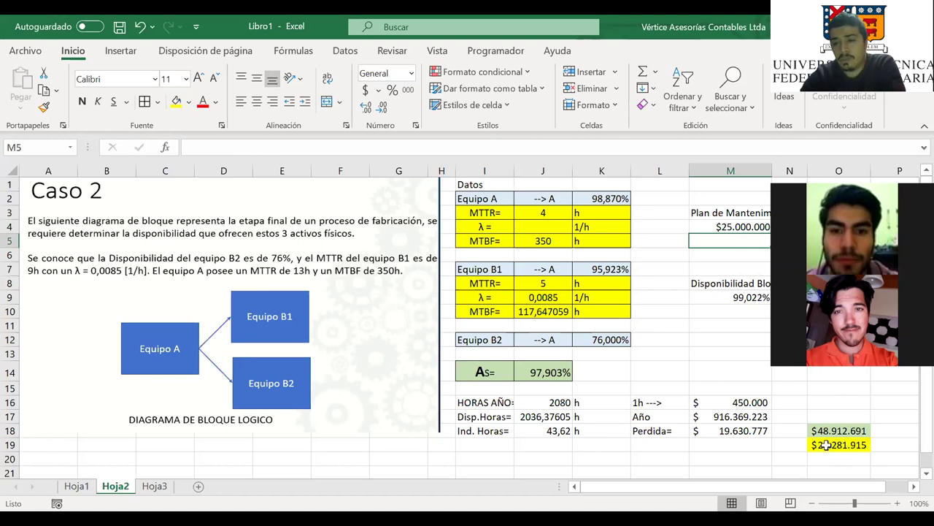
click(548, 212)
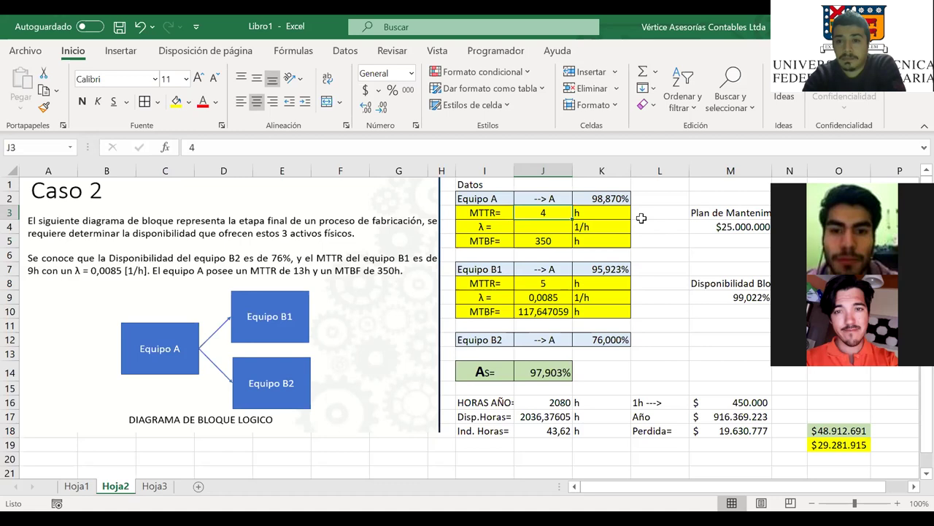
click(744, 228)
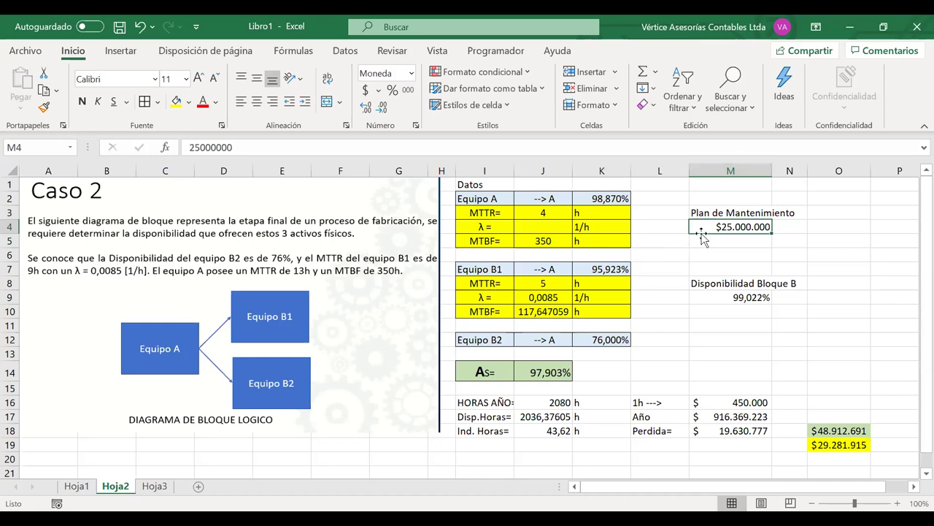
drag(710, 212, 705, 225)
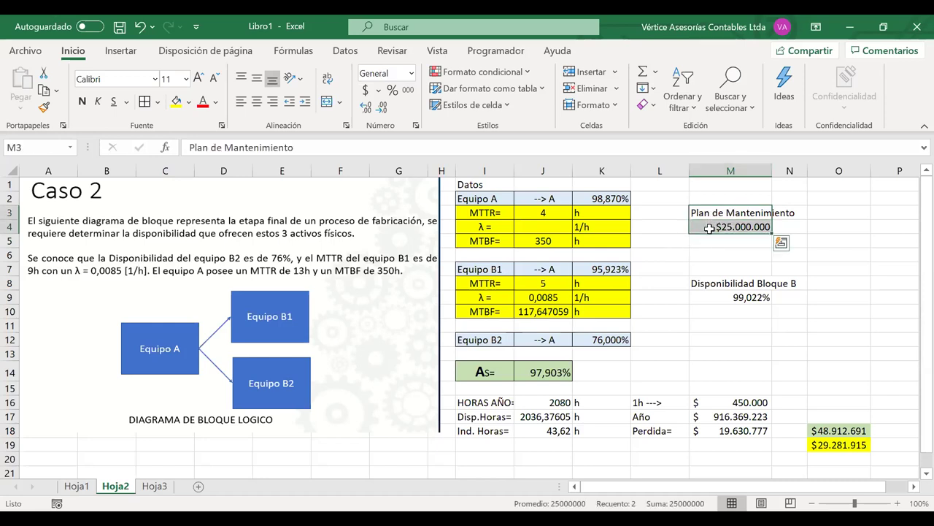
click(703, 227)
double_click(703, 227)
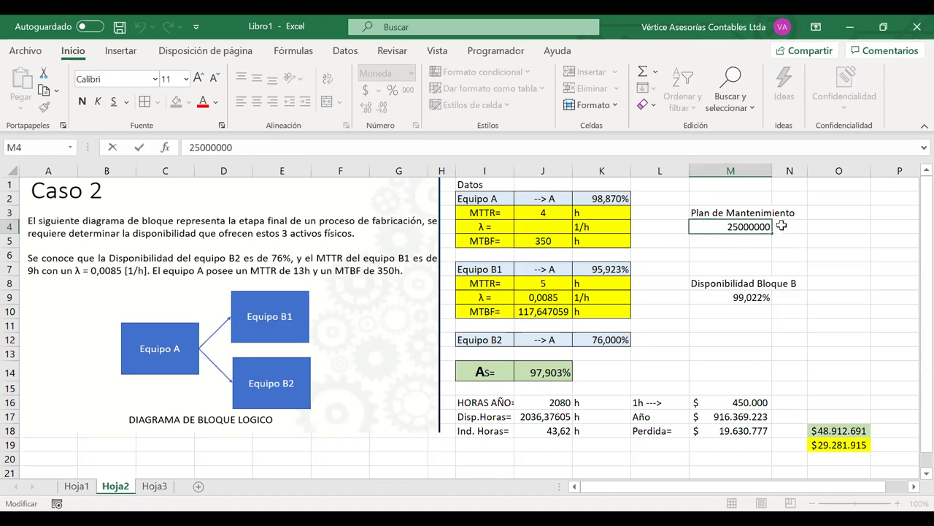
key(Tab)
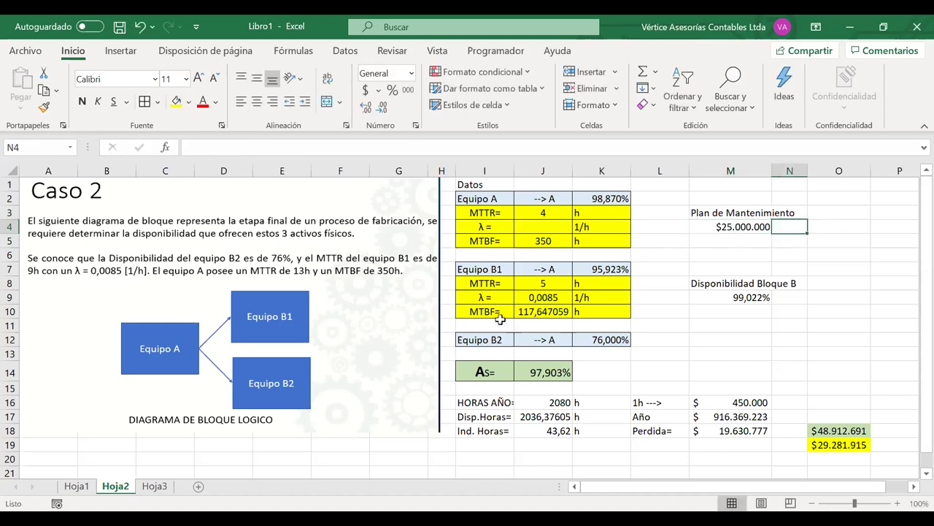
Step: Switch to the Hoja3 sheet with the redundancy exercise and enter the heading "Datos" in I1
click(154, 487)
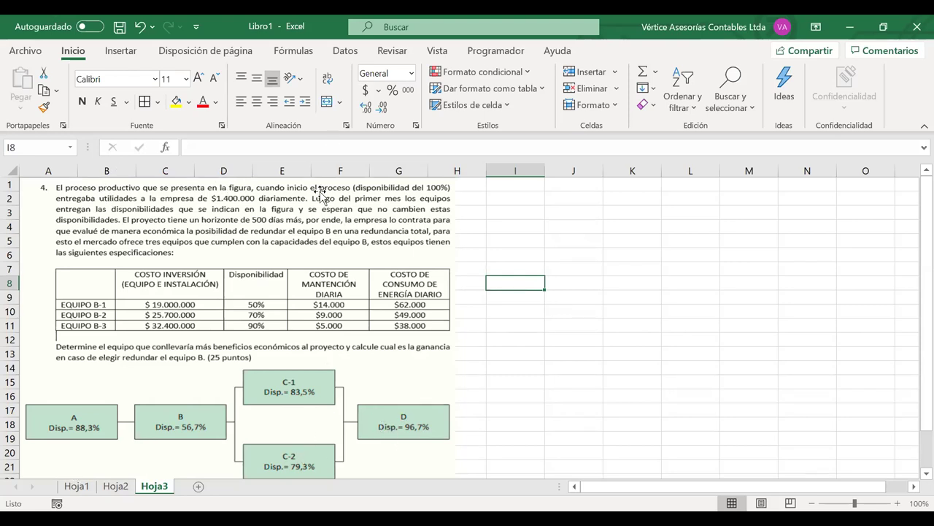
click(500, 187)
text(Datos)
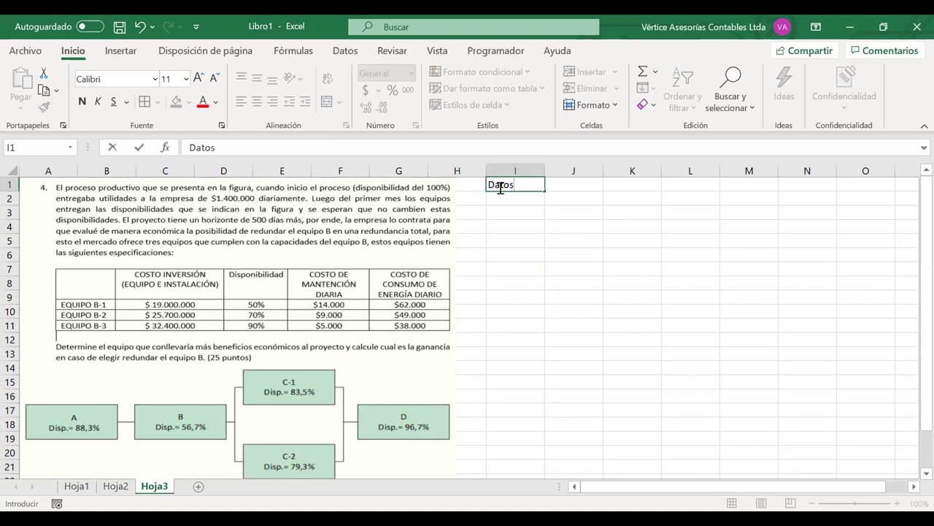
key(Tab)
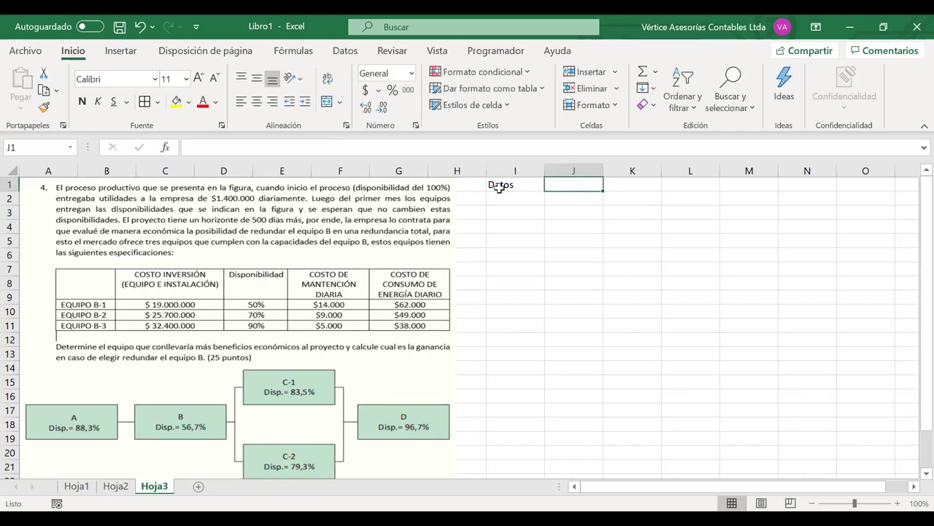
Step: Enter the note "Inicio 100% disponibilidad" in J1 beside the Datos heading
text(Inicio 100)
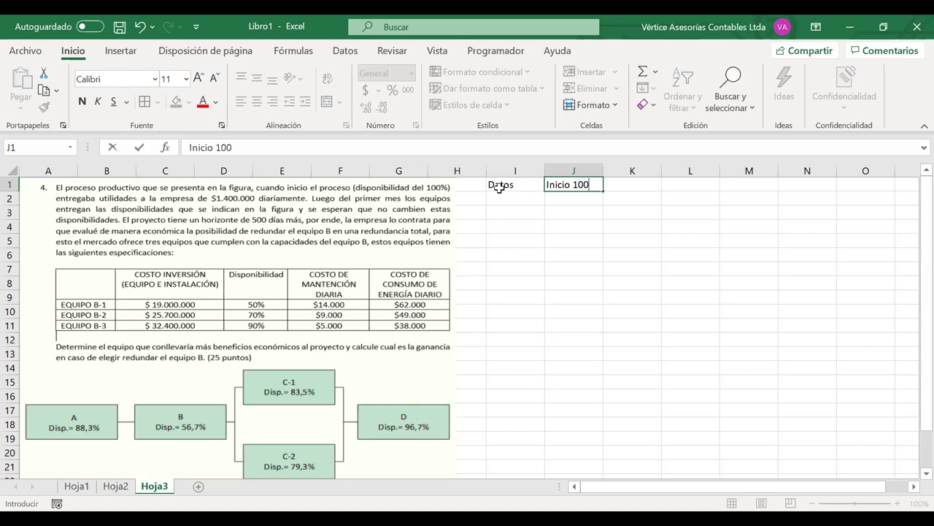
text(% disponiv)
key(BackSpace)
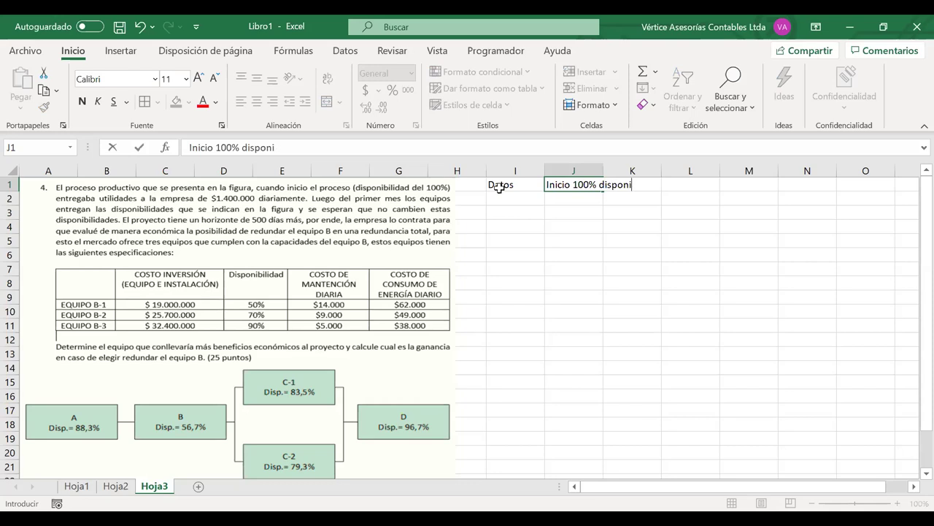
text(bilidad)
key(Return)
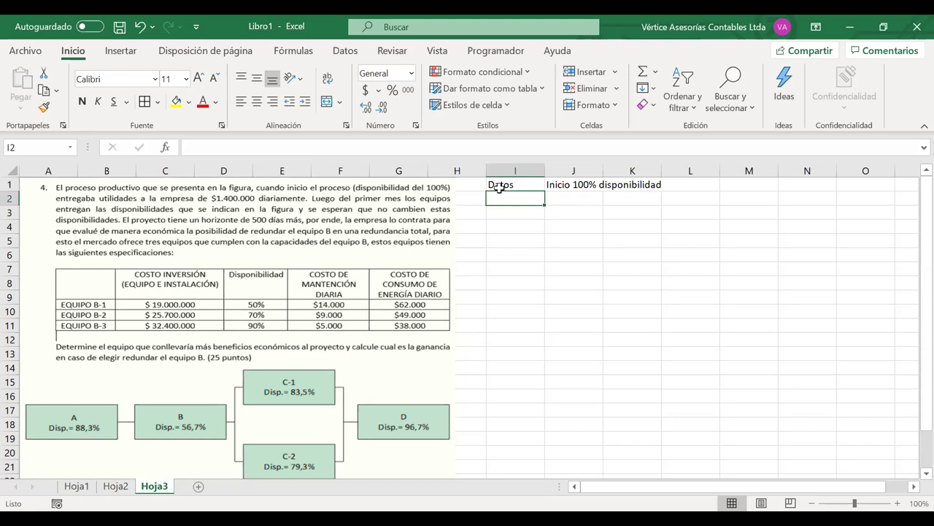
Step: Add the daily profit row with "Utilidades=" in I2, $1.400.000 in J2 and the unit "día" in K2
text(Util)
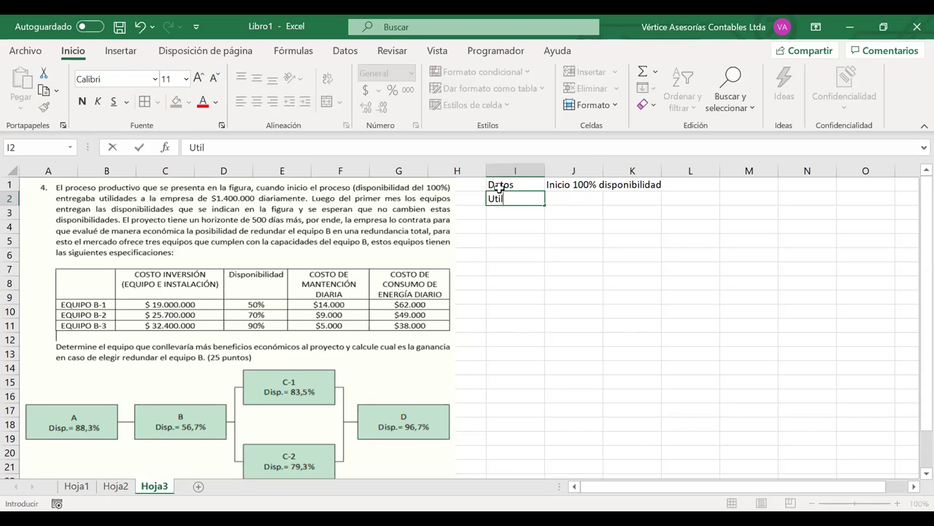
text(idades=)
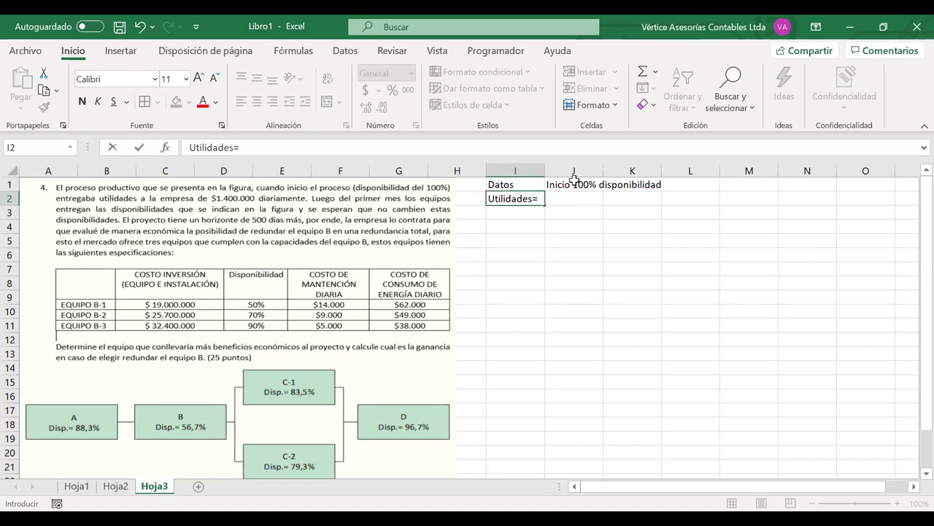
key(Tab)
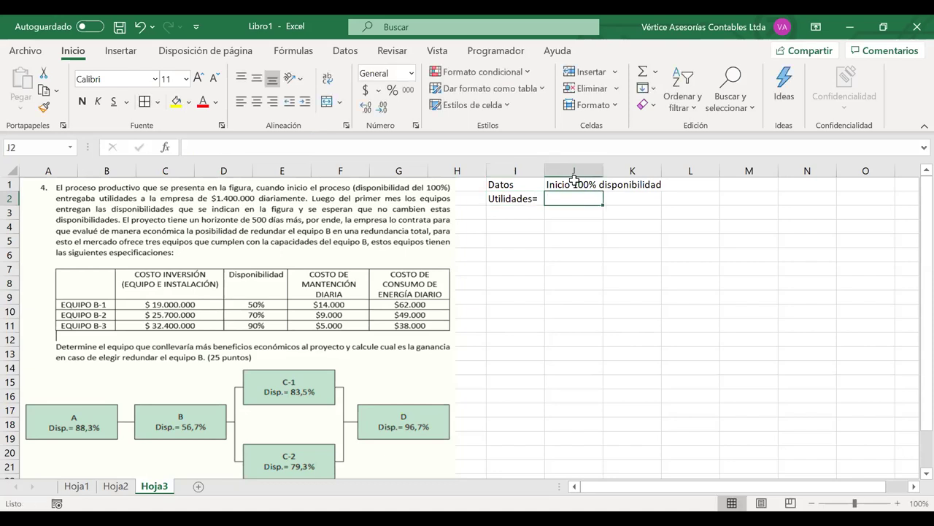
text($)
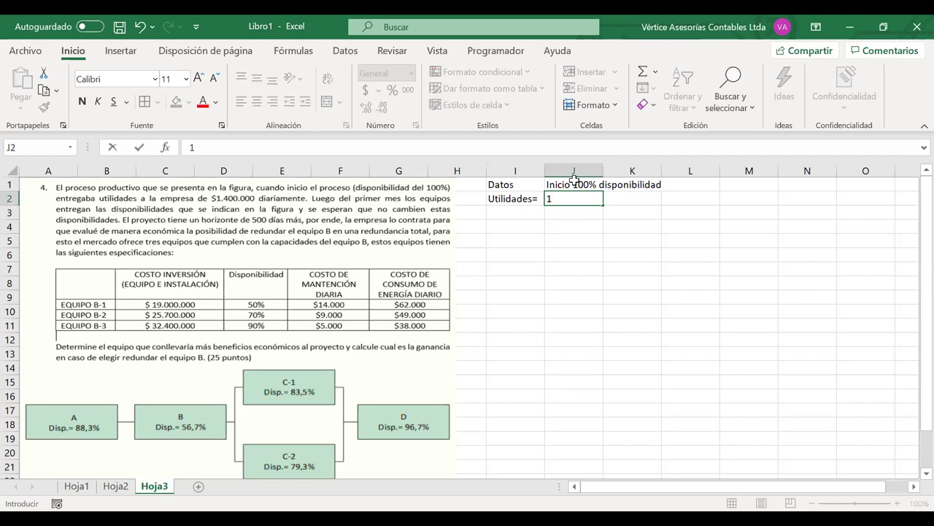
text(1.400.0)
text(00000)
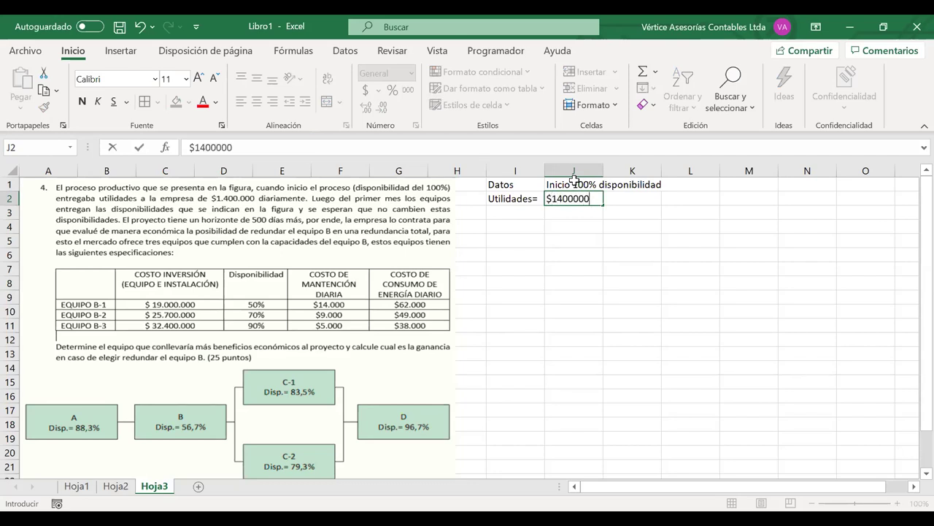
key(Tab)
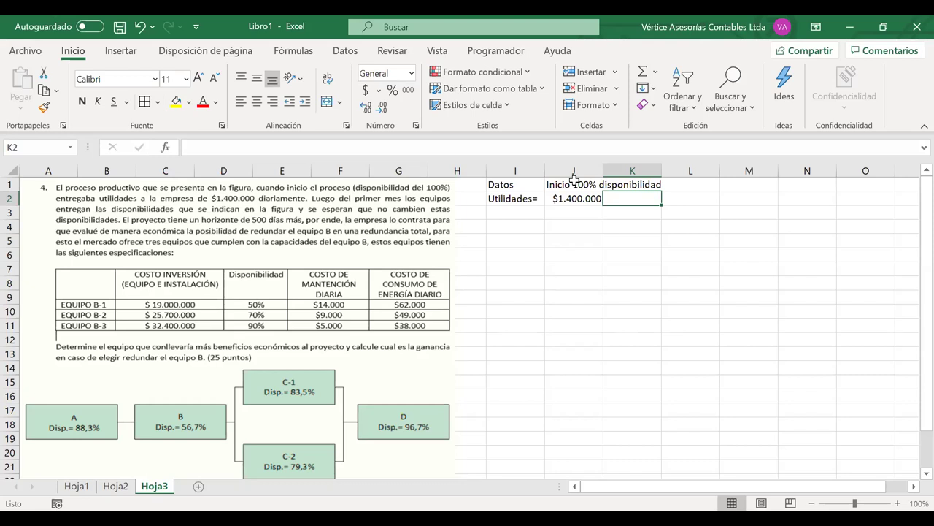
text(diari)
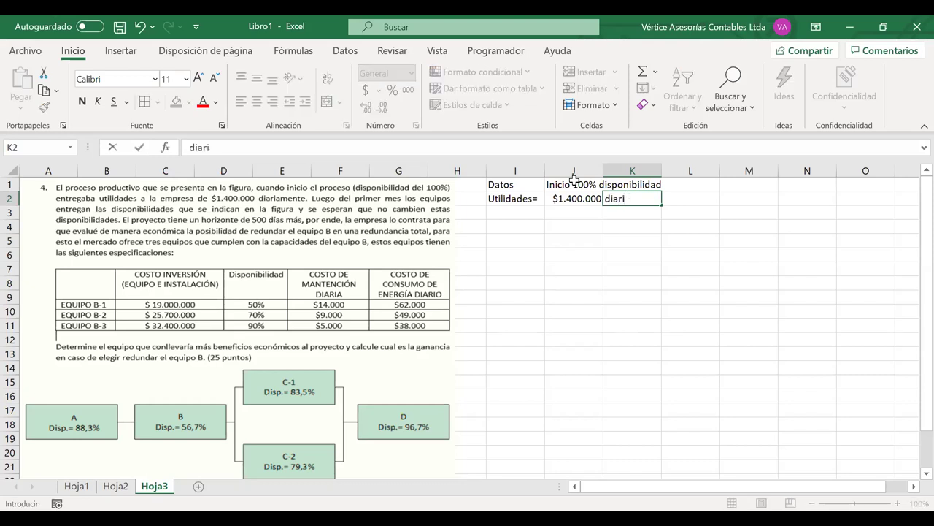
key(BackSpace)
key(BackSpace)
key(BackSpace)
key(BackSpace)
text(ía)
key(Return)
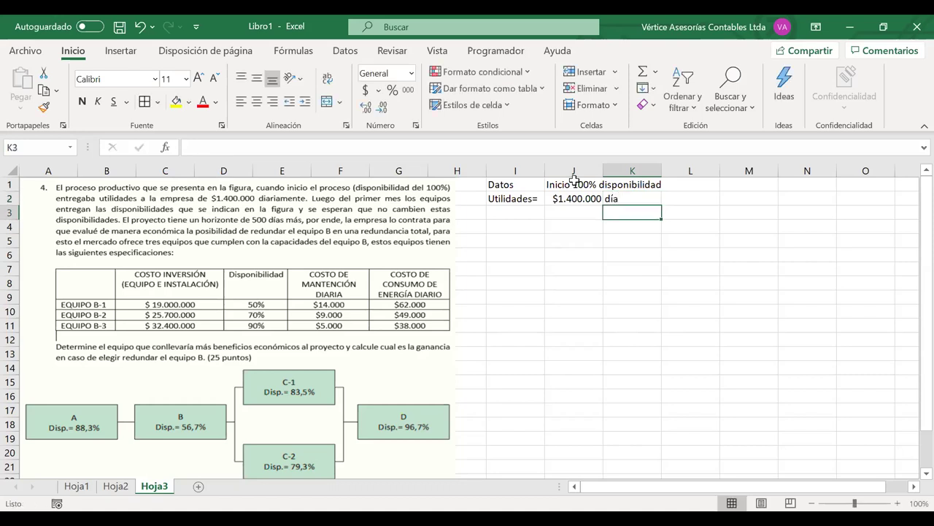
Step: Add the project horizon row with "Horizonte=" in I3, 500 in J3 and the unit "días" in K3
key(Left)
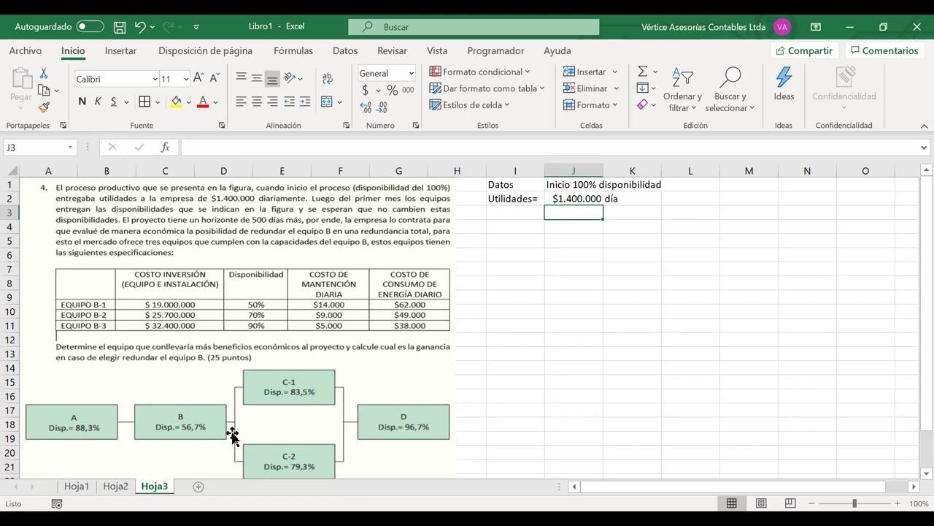
key(Left)
text(H)
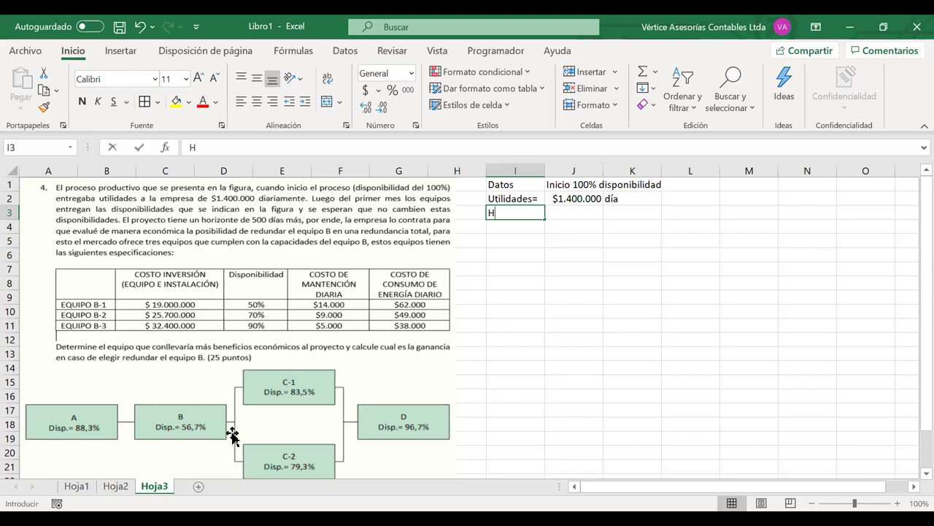
text(orizonte)
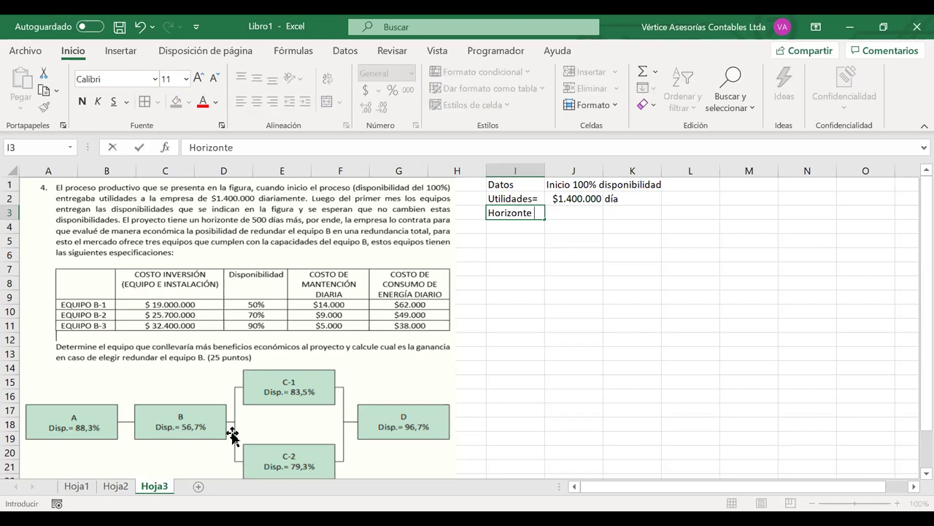
text(=)
key(Tab)
text(500)
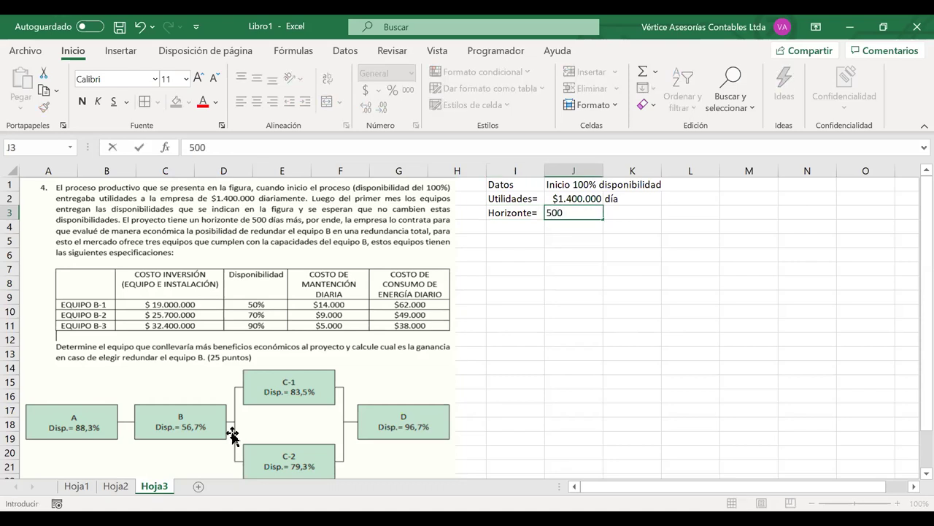
key(Tab)
key(Page_Down)
text(g)
key(BackSpace)
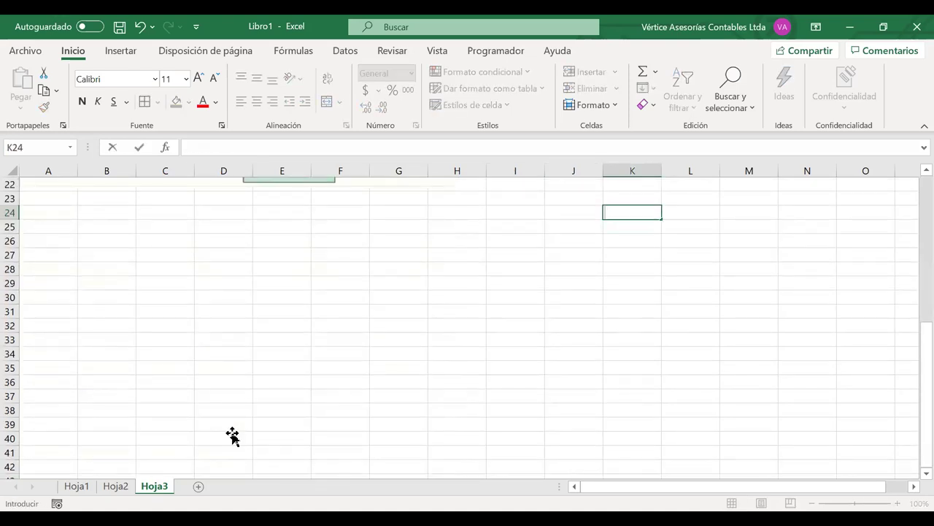
key(Page_Up)
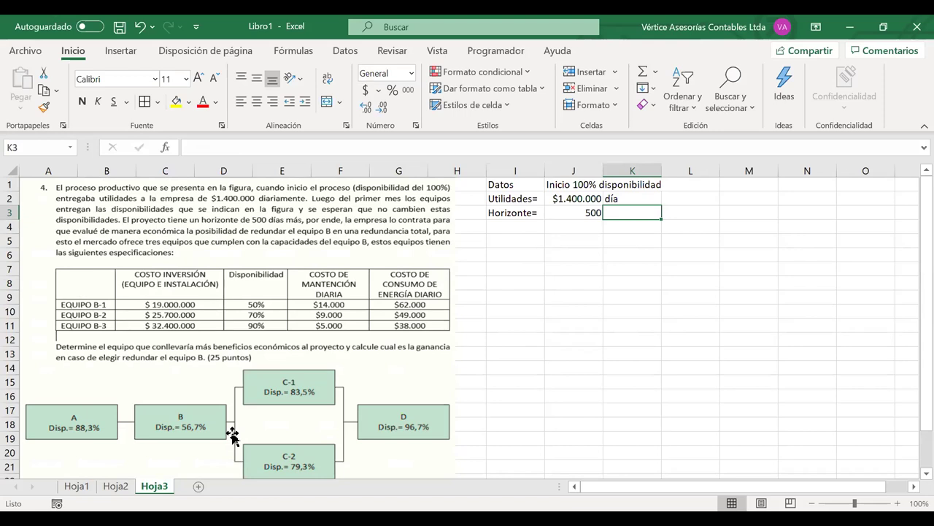
text(día)
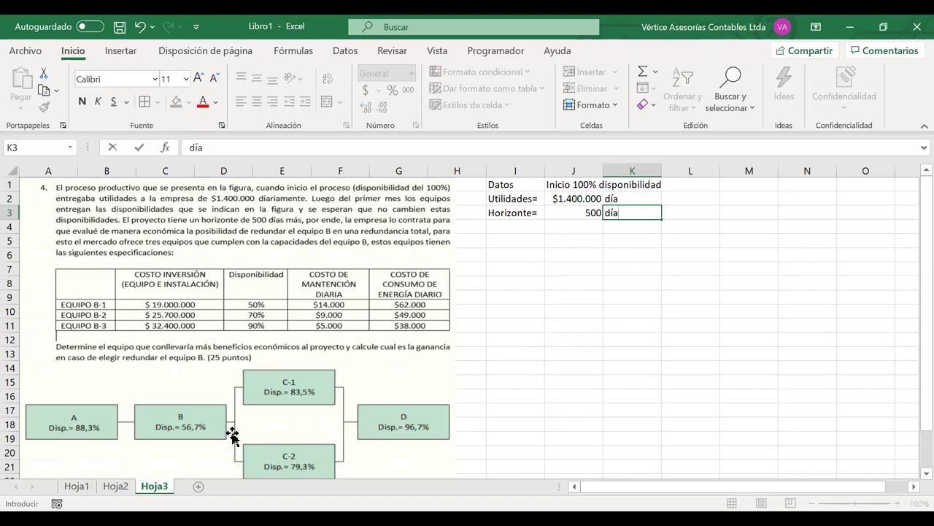
text(s)
key(Return)
key(Left)
key(Left)
key(Right)
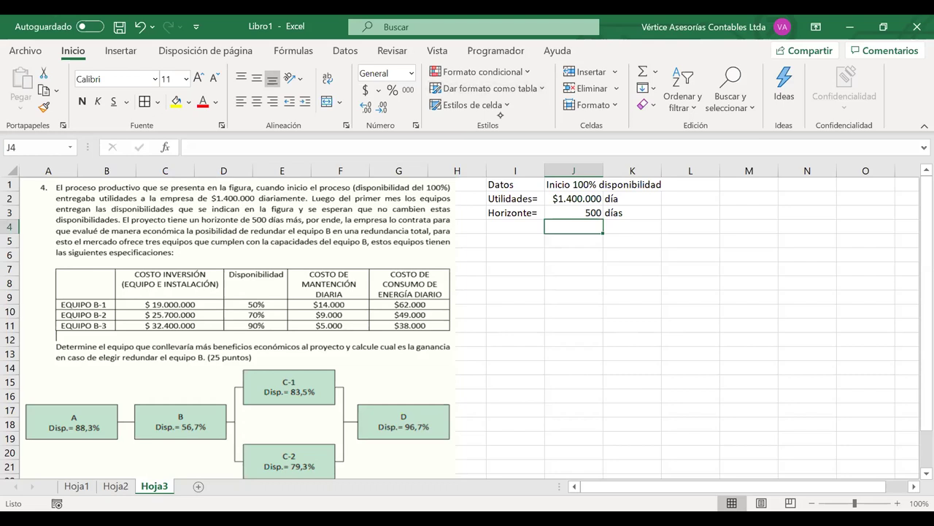
Step: Sketch a redundant block parallel to B on the diagram, mark A and both B blocks with 100 u/h, and erase the ink
mouse_move(153, 404)
mouse_down()
mouse_move(143, 425)
mouse_move(126, 425)
mouse_move(146, 394)
mouse_move(219, 395)
mouse_move(181, 369)
mouse_move(162, 373)
mouse_move(162, 386)
mouse_up()
mouse_move(227, 371)
mouse_down()
mouse_move(219, 379)
mouse_move(227, 418)
mouse_up()
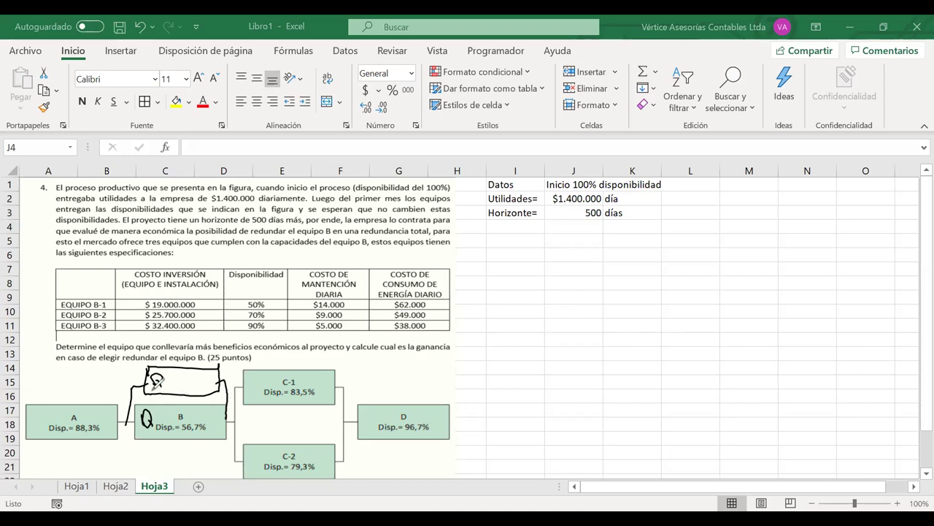
mouse_move(49, 391)
mouse_down()
mouse_move(52, 403)
mouse_move(63, 391)
mouse_move(92, 400)
mouse_move(92, 383)
mouse_move(108, 403)
mouse_up()
mouse_move(182, 438)
mouse_down()
mouse_move(181, 451)
mouse_move(191, 440)
mouse_move(224, 441)
mouse_move(233, 453)
mouse_up()
mouse_move(197, 371)
mouse_down()
mouse_move(176, 385)
mouse_move(196, 376)
mouse_move(213, 390)
mouse_up()
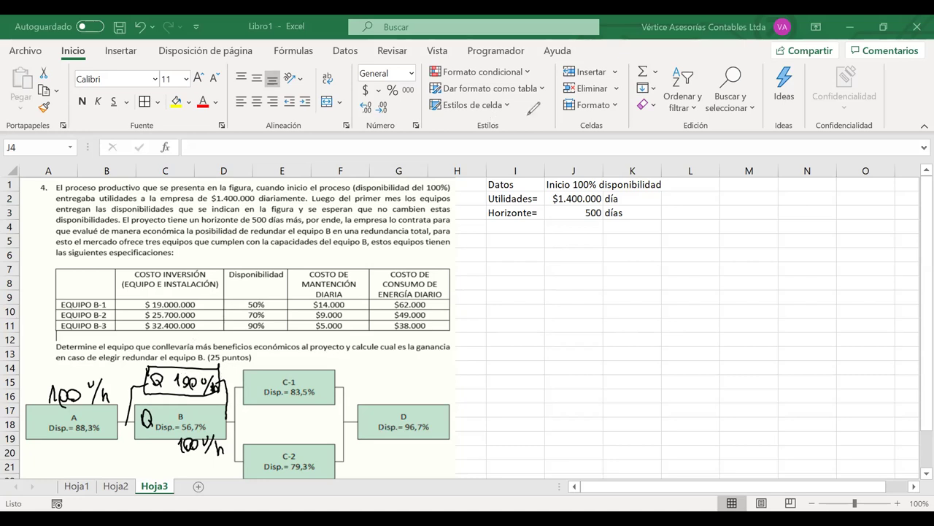
key(e)
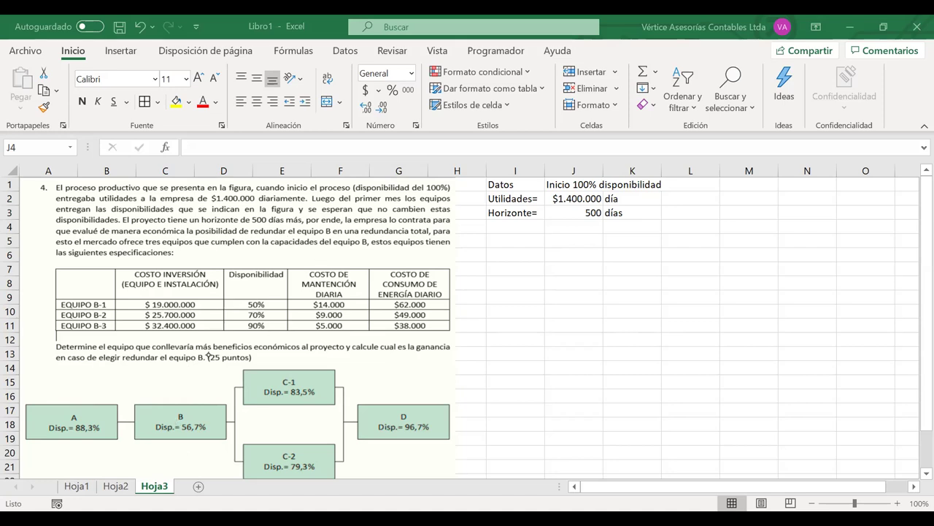
Step: Enter "Equipo B1" in I6 and fill the series down to "Equipo B3" in I8
click(522, 239)
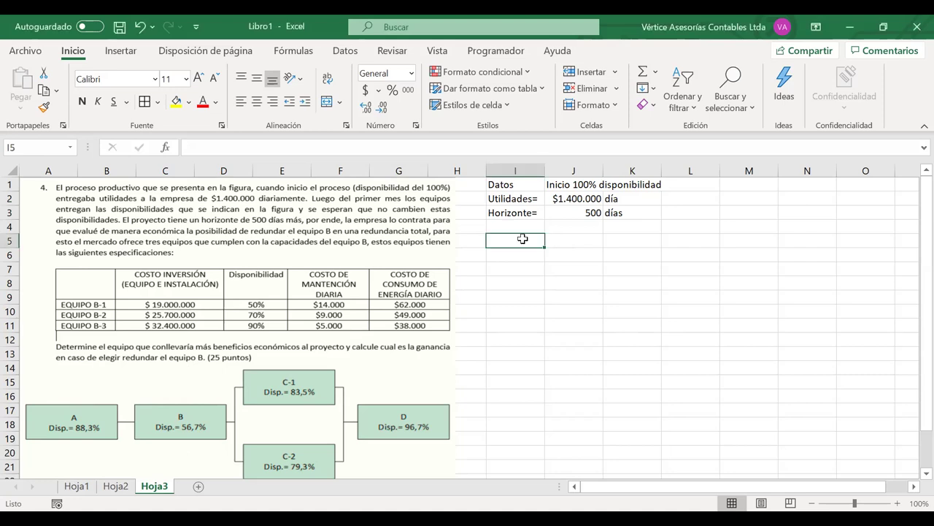
key(Return)
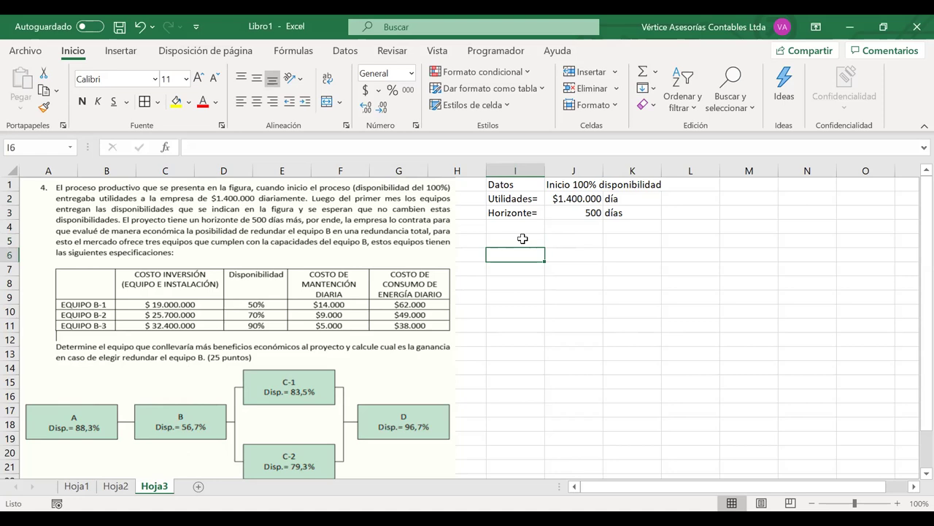
text(Equpo)
key(BackSpace)
key(BackSpace)
text(i)
text(po )
text(B)
text(q)
key(BackSpace)
text(1)
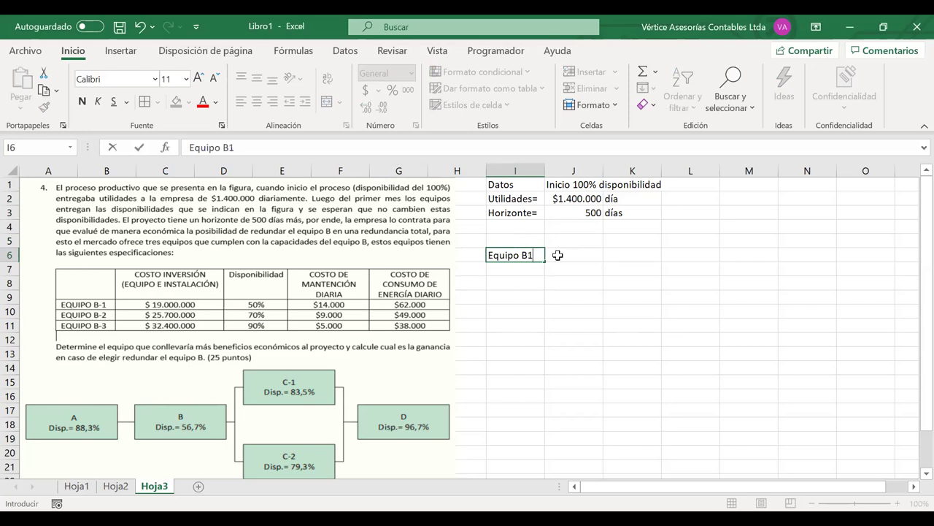
click(545, 260)
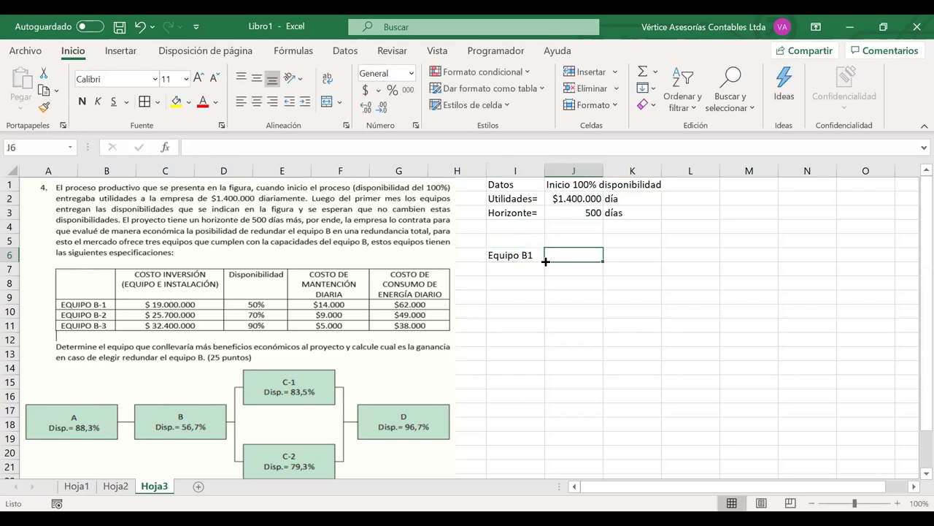
key(Left)
drag(545, 261, 545, 288)
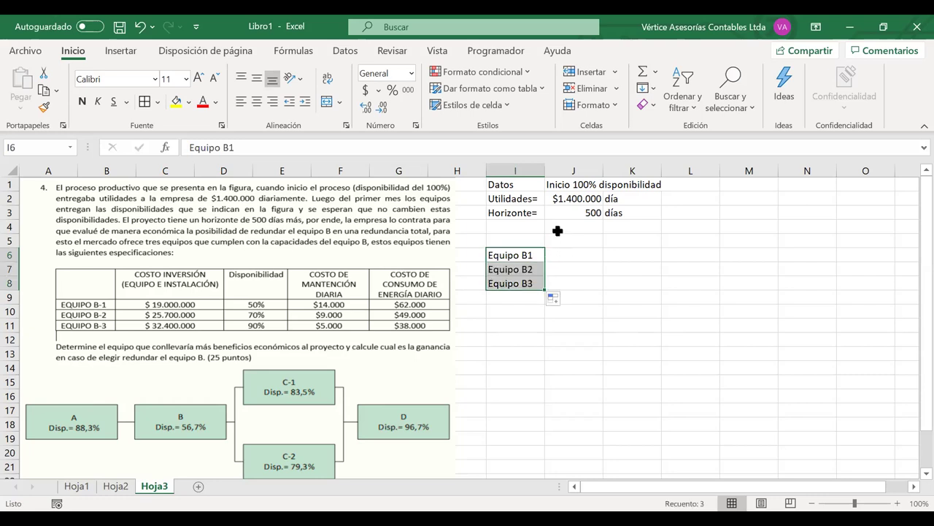
Step: Enter the heading "Inversión" in J5 and apply the accounting currency format to J6:J8
click(557, 237)
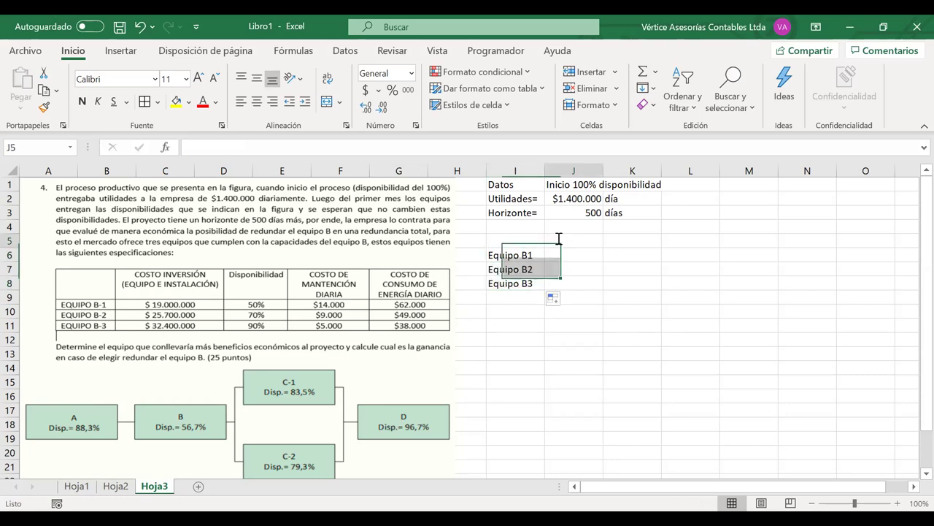
text(Inversión)
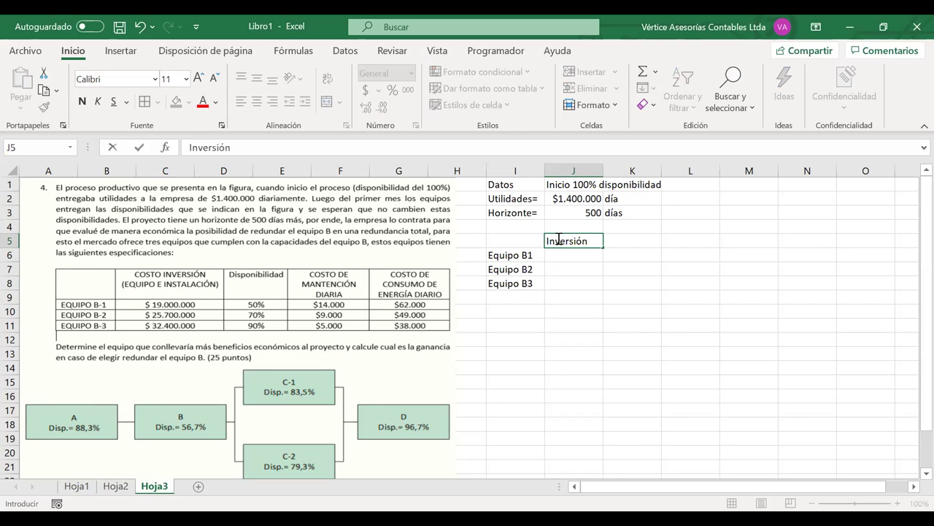
key(Return)
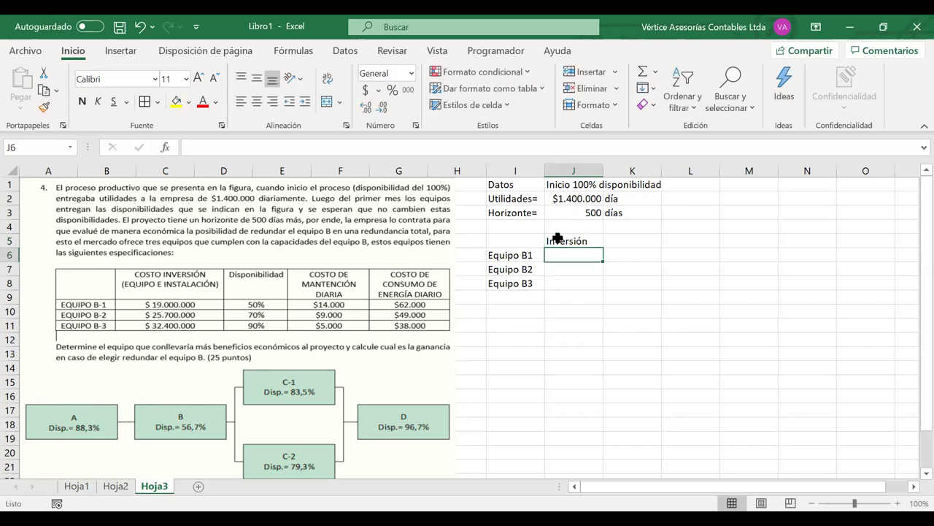
drag(561, 278, 562, 285)
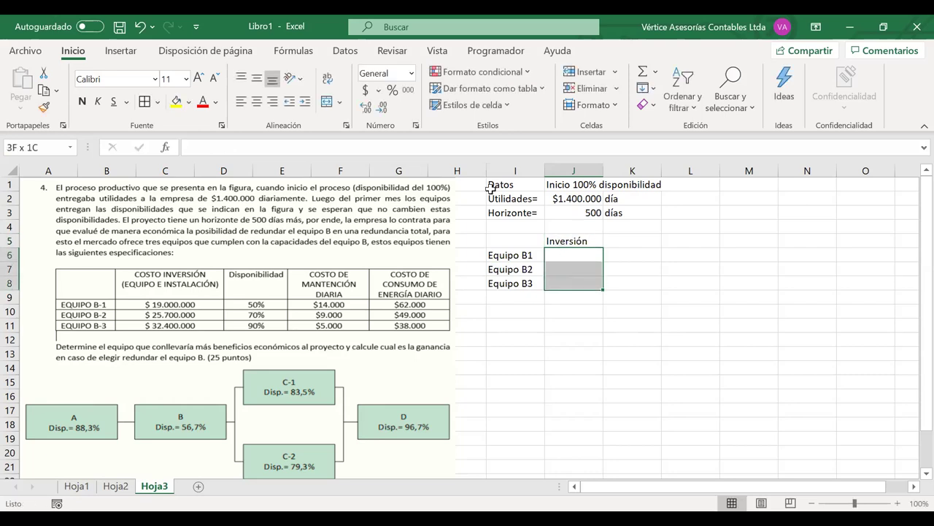
click(365, 90)
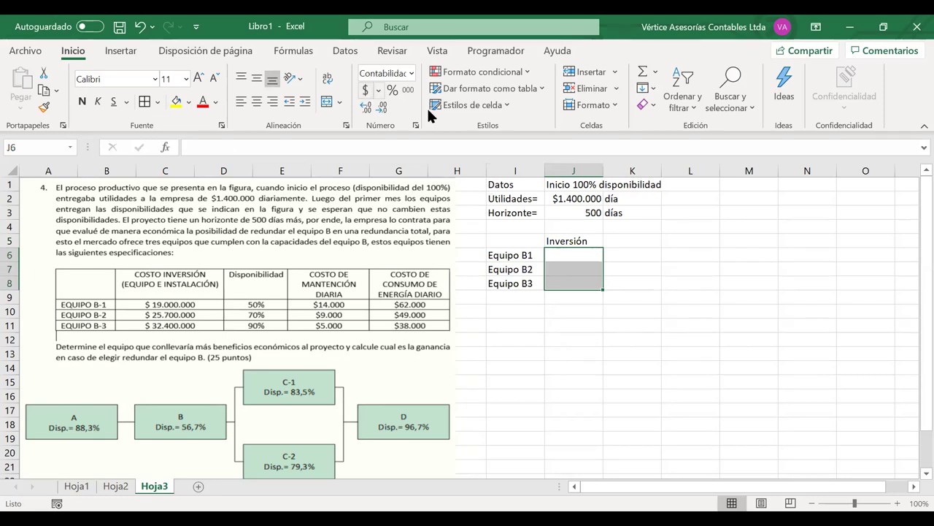
Step: Enter the investment costs 19000000, 25700000 and 32400000 for Equipo B1 to B3 in J6:J8
text(1)
text(9.)
text(000.)
text(000000)
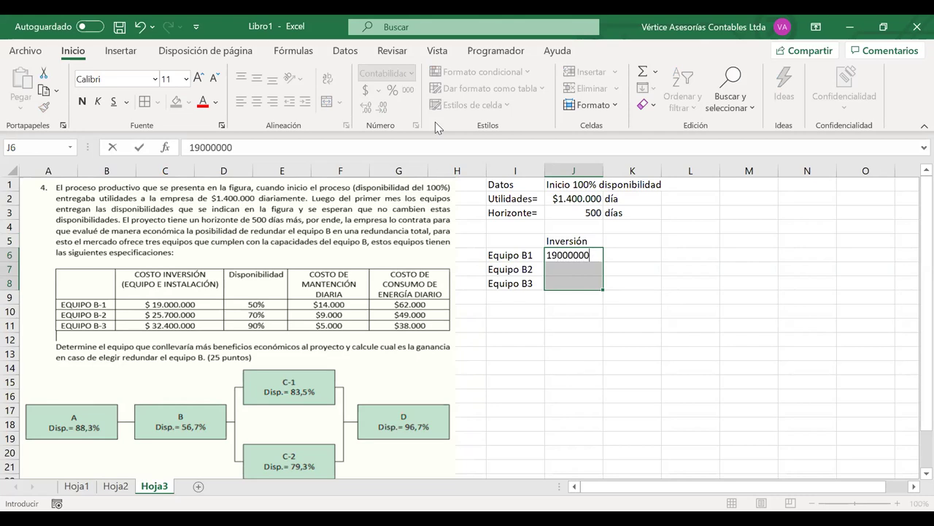
key(Return)
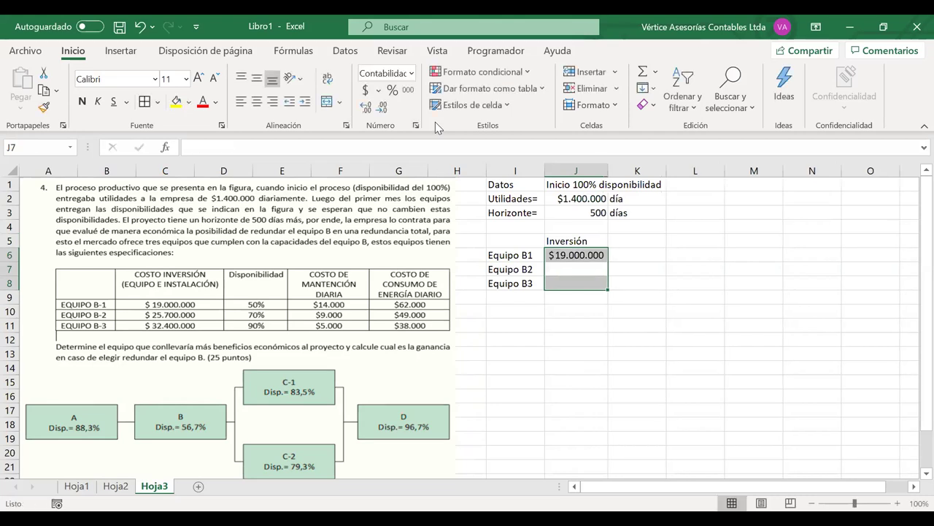
text(25)
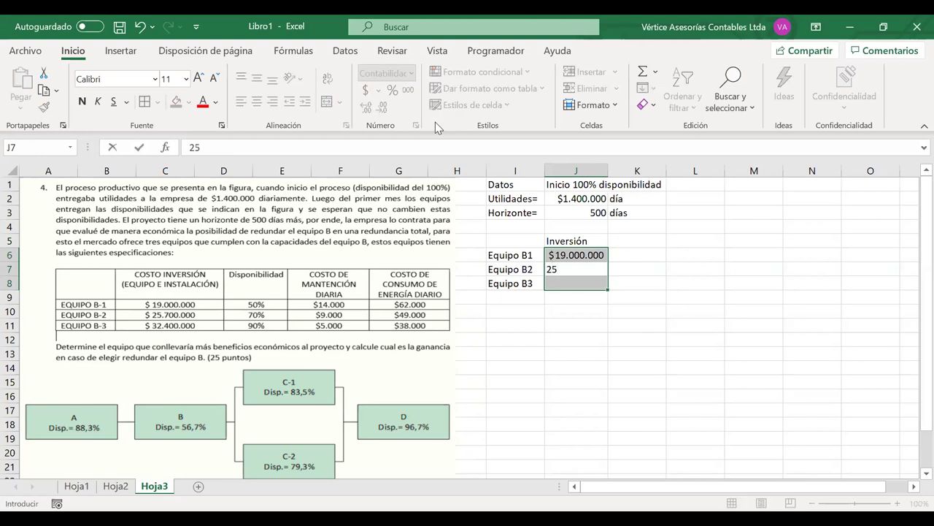
text(700000)
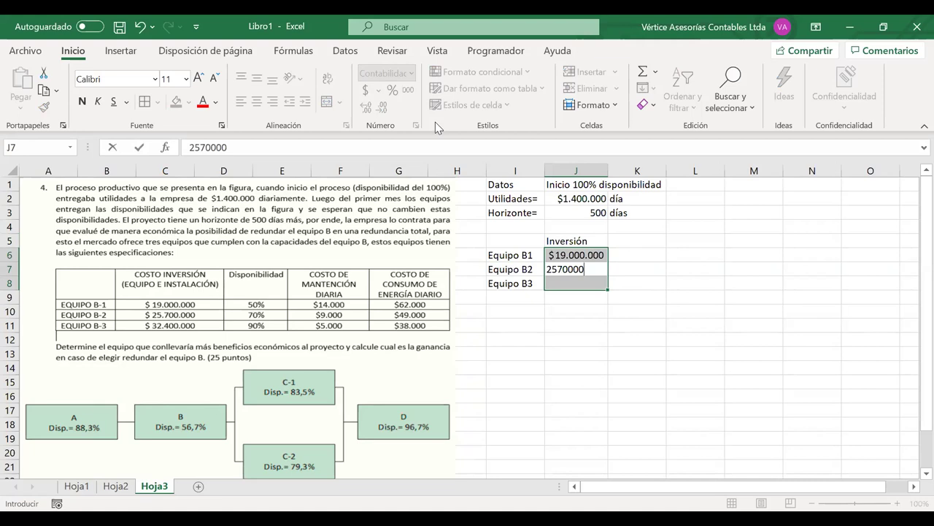
key(Return)
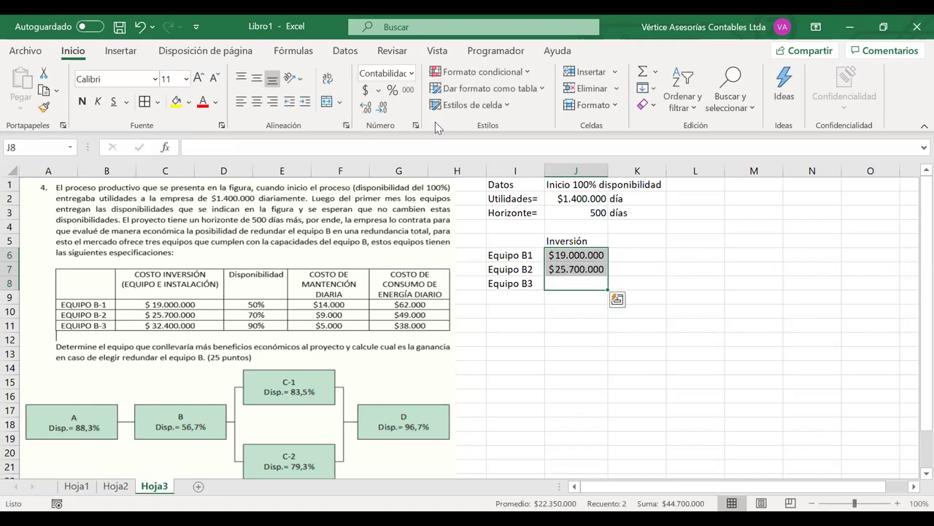
text(32)
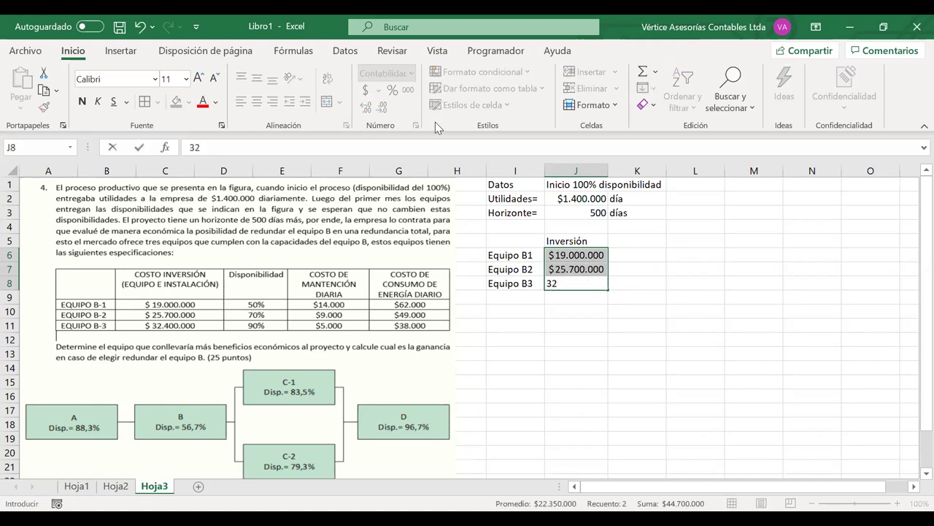
text(40000)
key(Return)
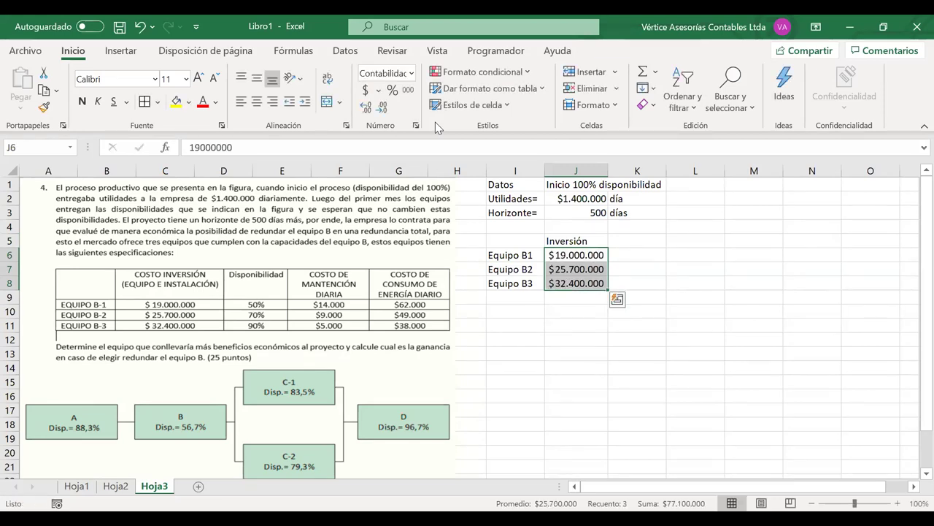
Step: Enter the heading "Disp." in K5 and apply the percentage format to K6:K8
key(Right)
key(Up)
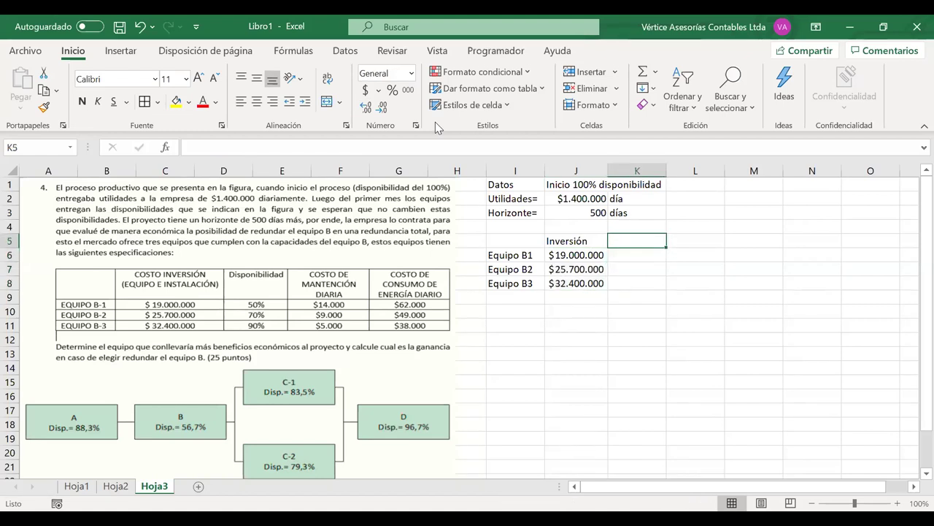
text(Dispo)
key(BackSpace)
text(.)
key(Return)
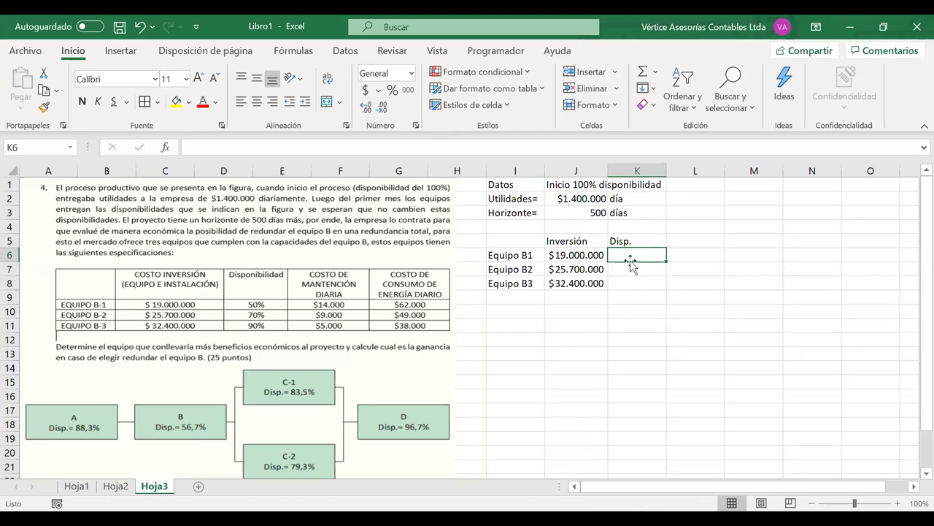
drag(630, 259, 629, 284)
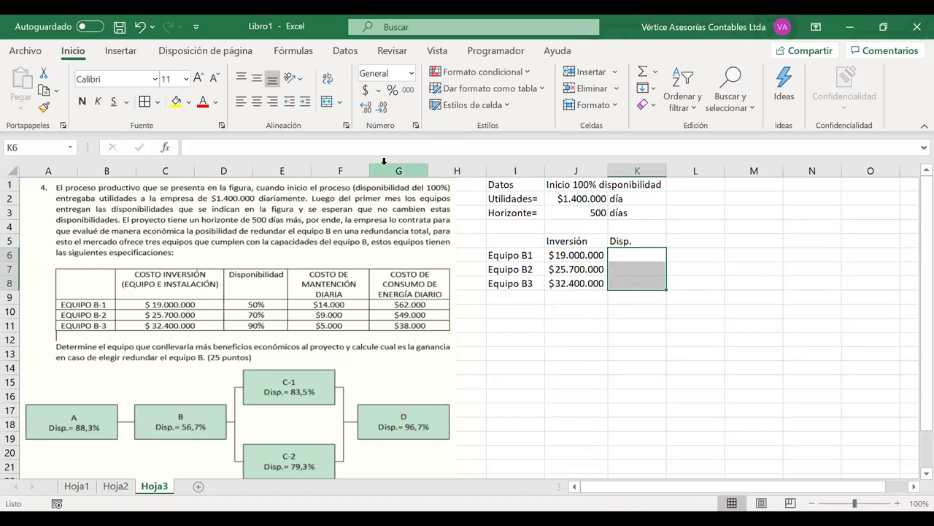
click(392, 90)
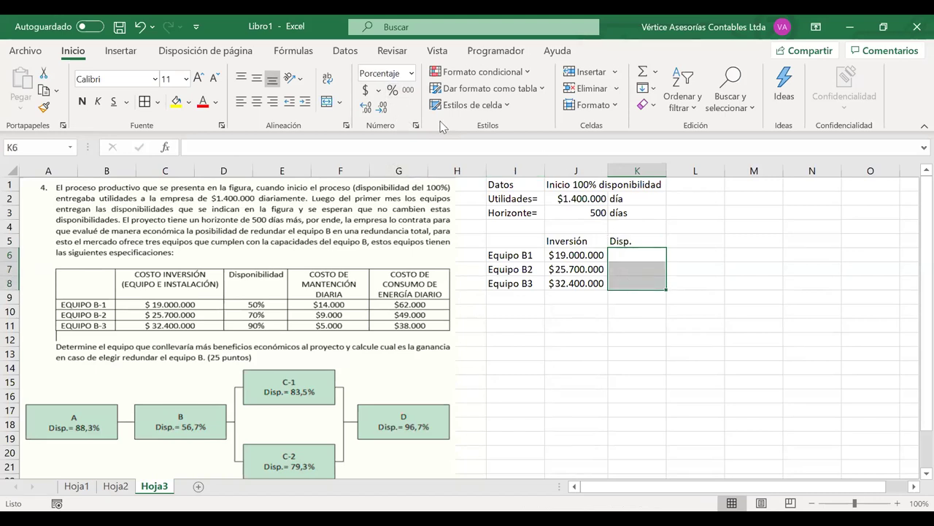
Step: Enter the availabilities 50%, 70% and 90% for Equipo B1 to B3 in K6:K8
text(50)
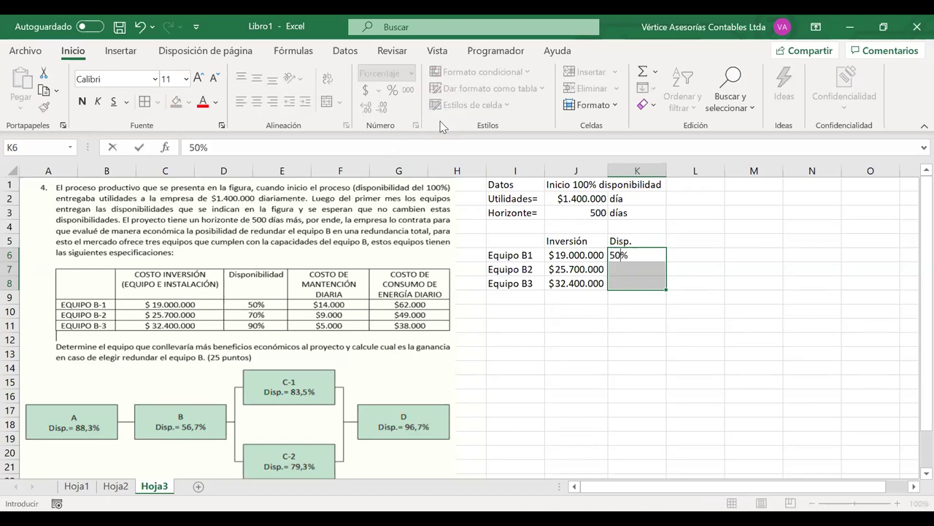
key(Return)
text(70)
key(Return)
text(9)
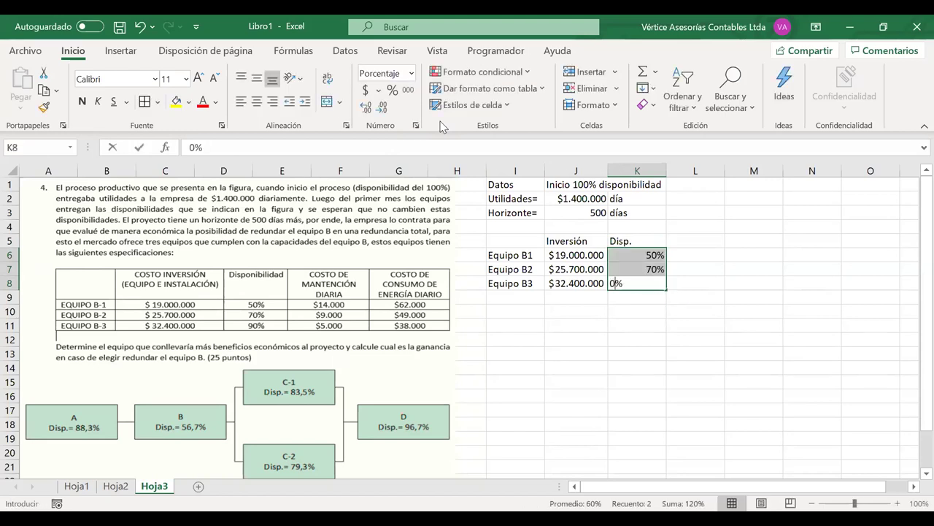
key(BackSpace)
text(90)
key(Return)
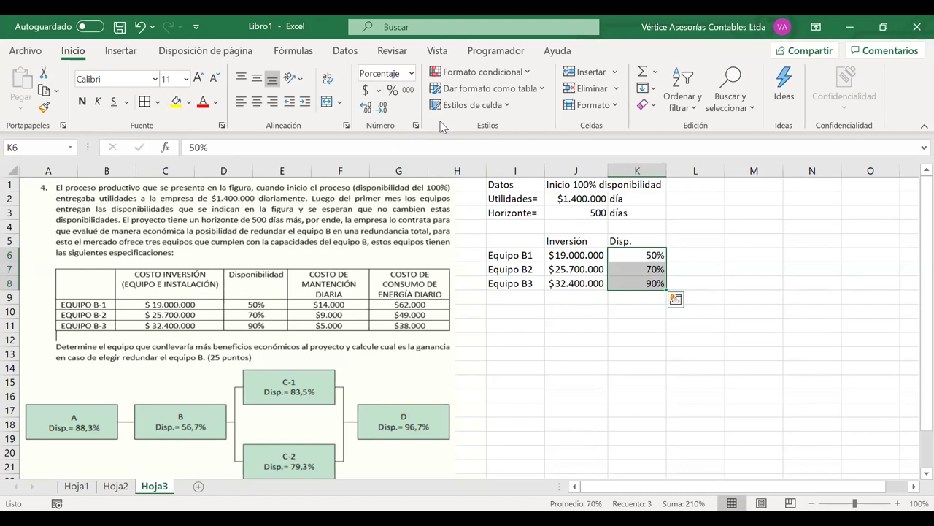
Step: Enter the maintenance cost heading "Cost.Mantt." in L5
key(Up)
key(Right)
text(Cso)
key(BackSpace)
key(BackSpace)
text(os)
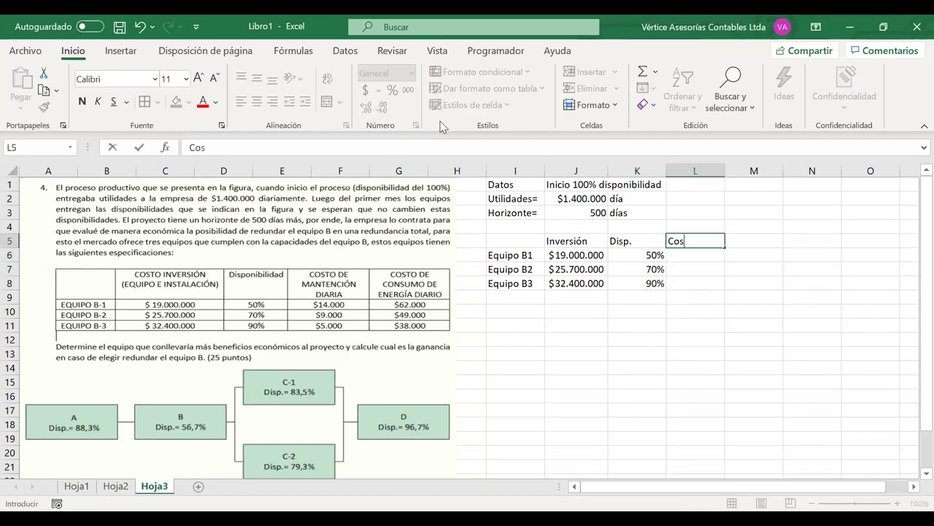
text(t.Mant)
key(BackSpace)
key(BackSpace)
text(antt.)
key(Return)
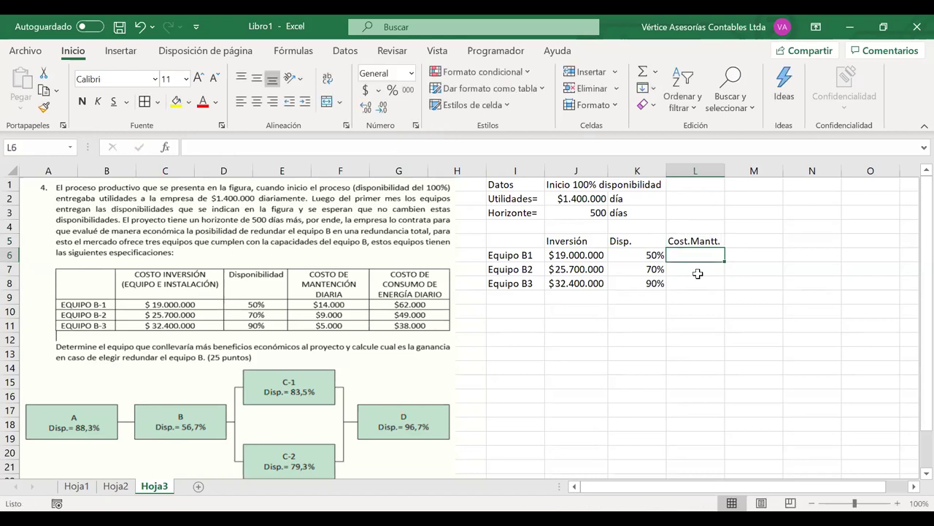
Step: Apply the accounting currency format to L6:M8 and add all borders to the table I5:M8
drag(685, 254, 734, 284)
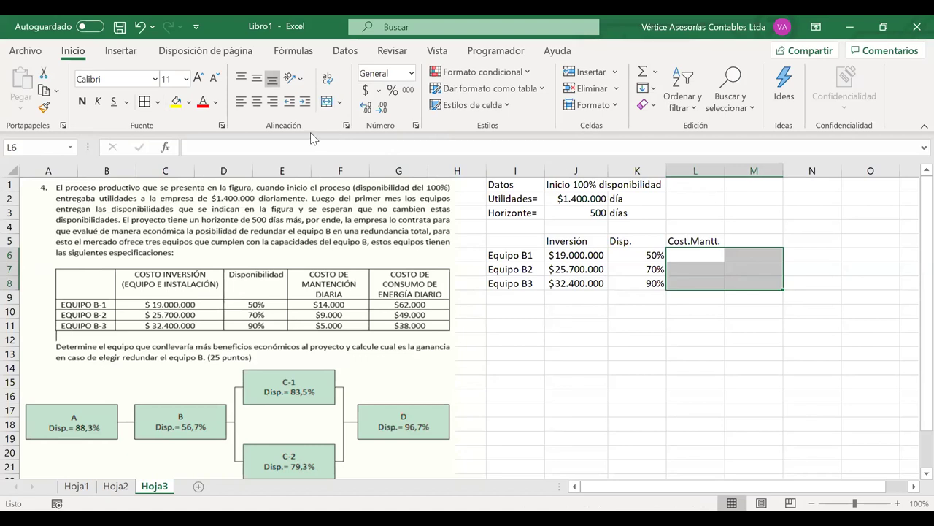
click(368, 90)
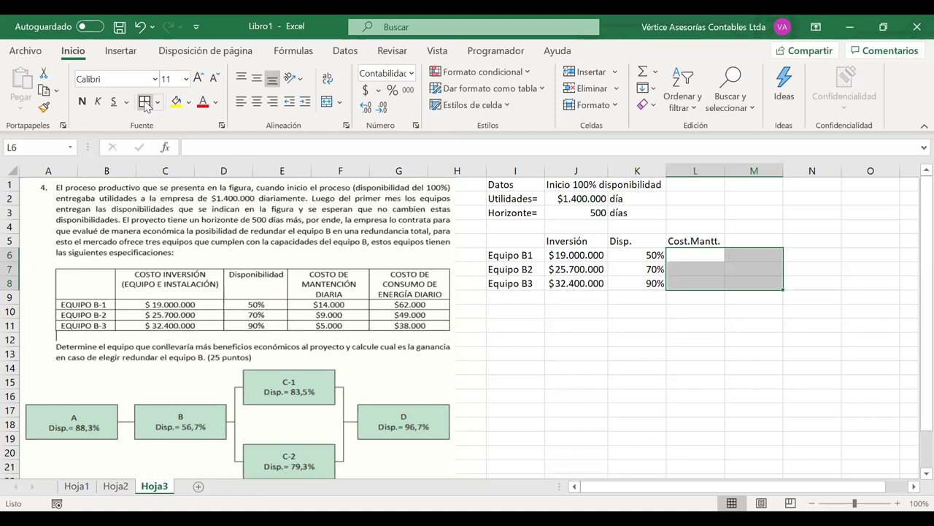
drag(504, 247, 766, 284)
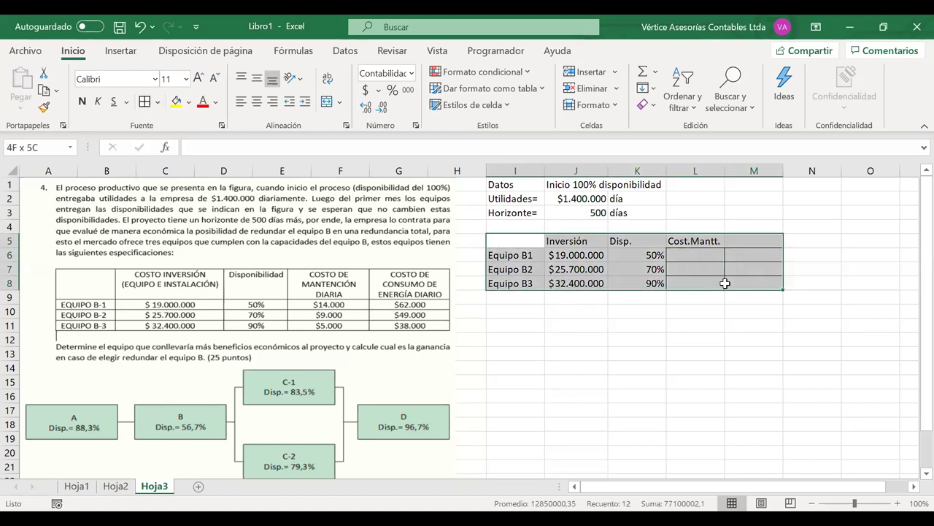
click(147, 104)
Step: Enter the daily maintenance costs 14000, 9000 and 5000 for Equipo B1 to B3 in L6:L8
click(706, 258)
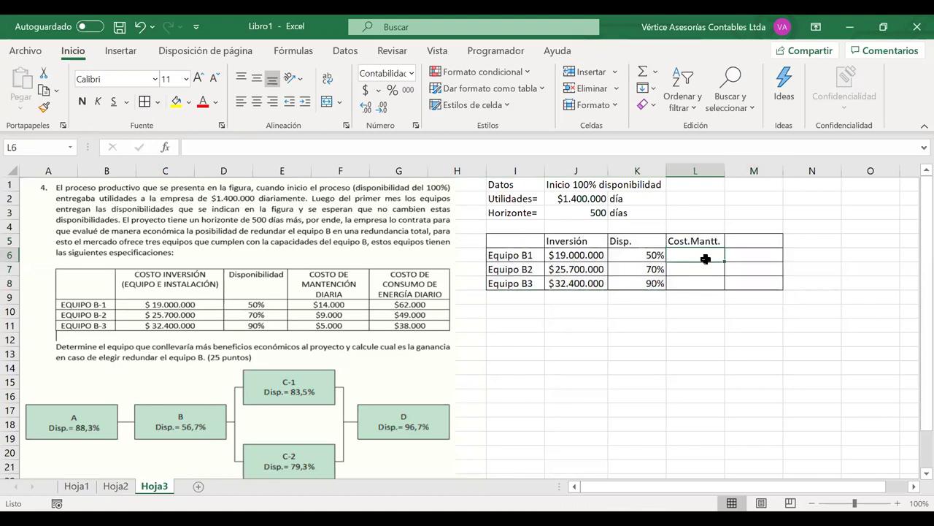
text(1)
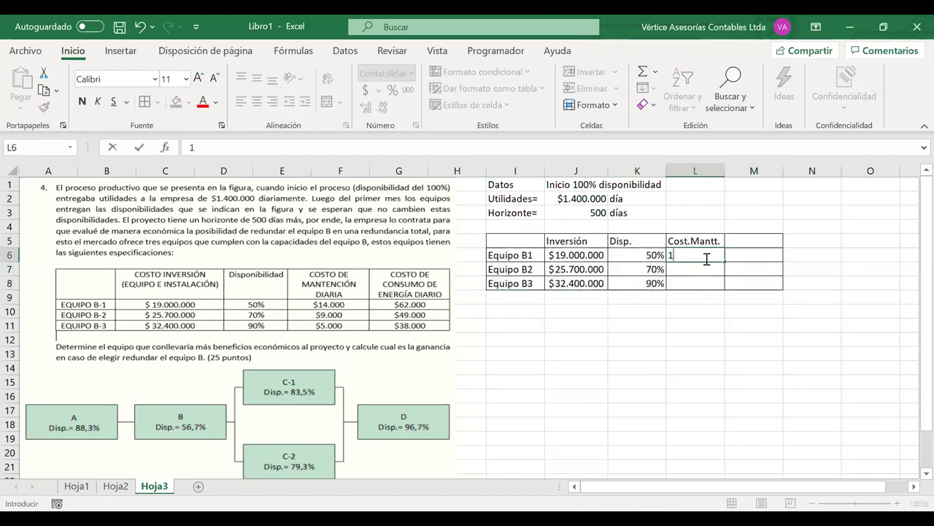
text(4.000)
key(Return)
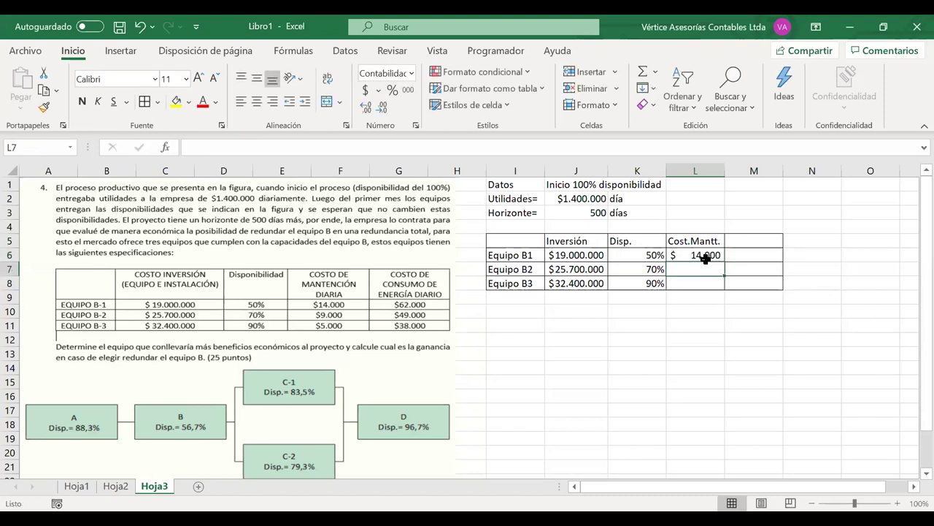
text(9000)
key(Return)
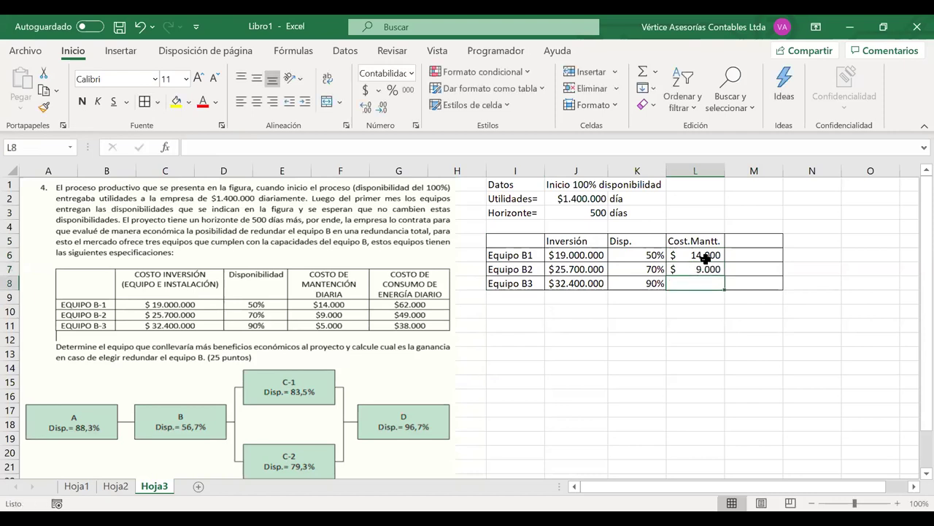
text(5000)
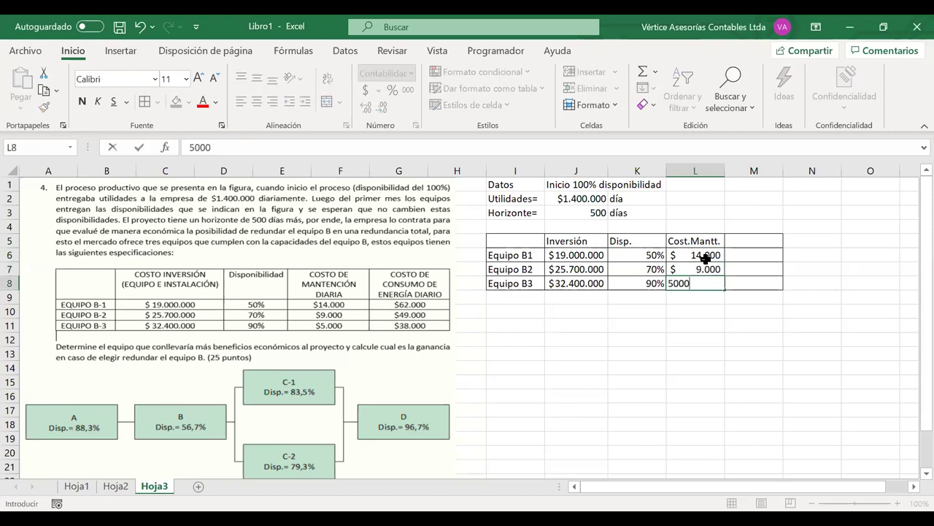
key(Return)
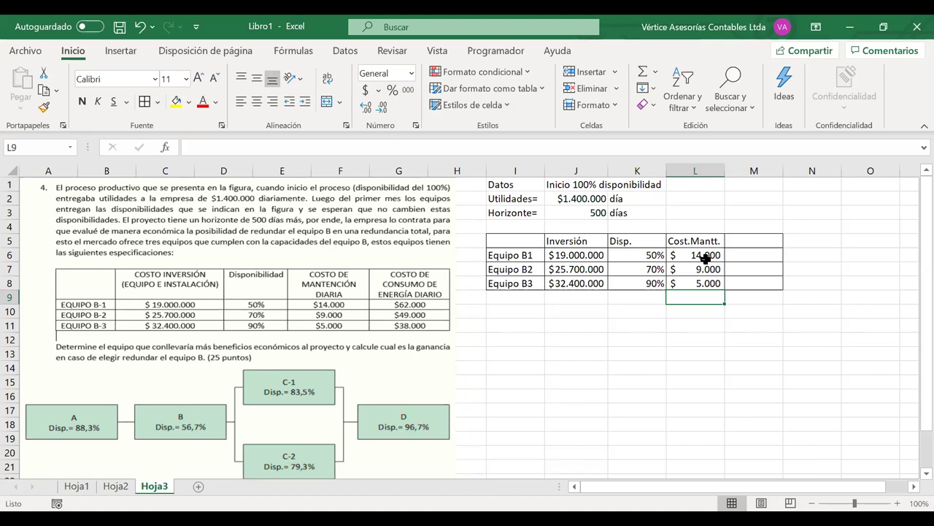
Step: Enter the heading "Cost.Energía" in M5 and widen column M slightly to fit it
click(744, 241)
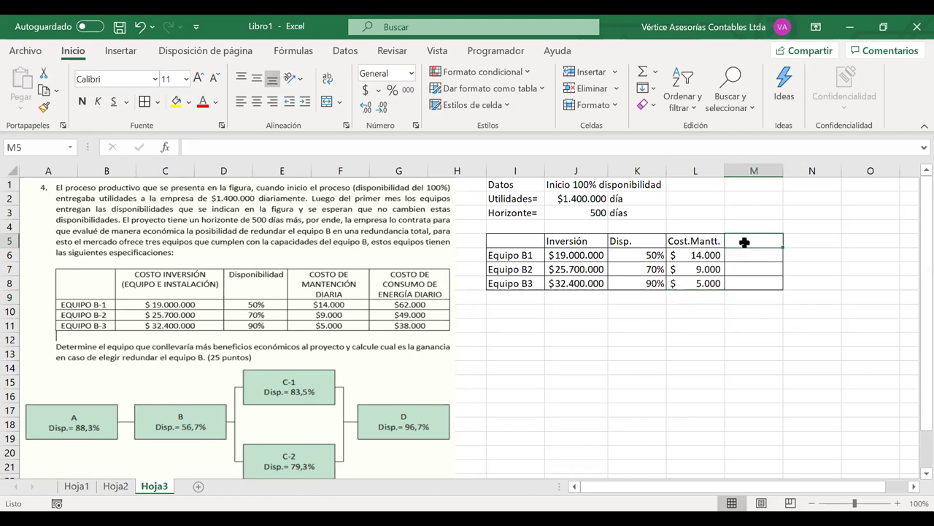
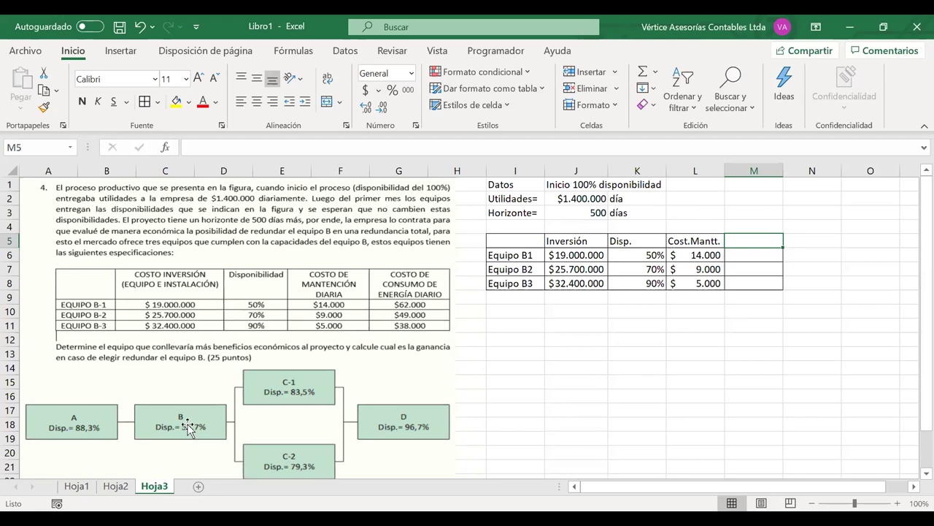
text(Cos)
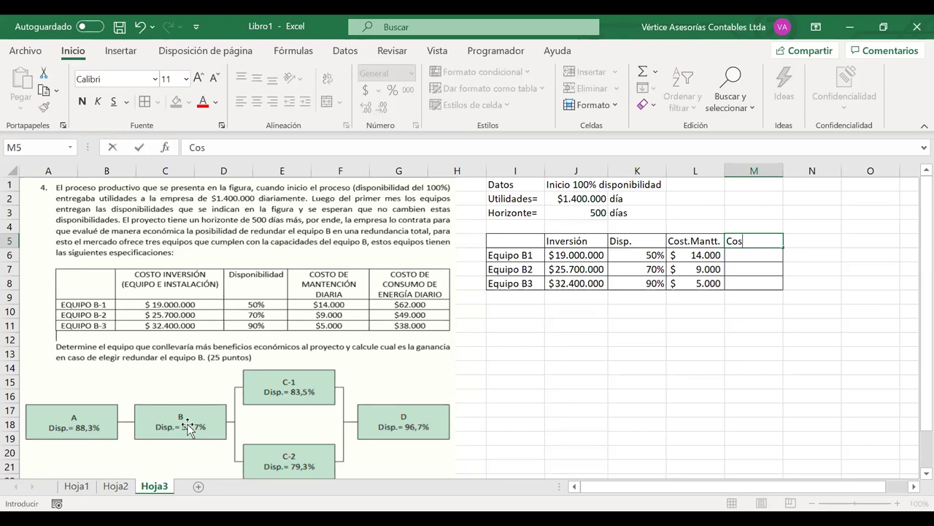
text(t.Energía)
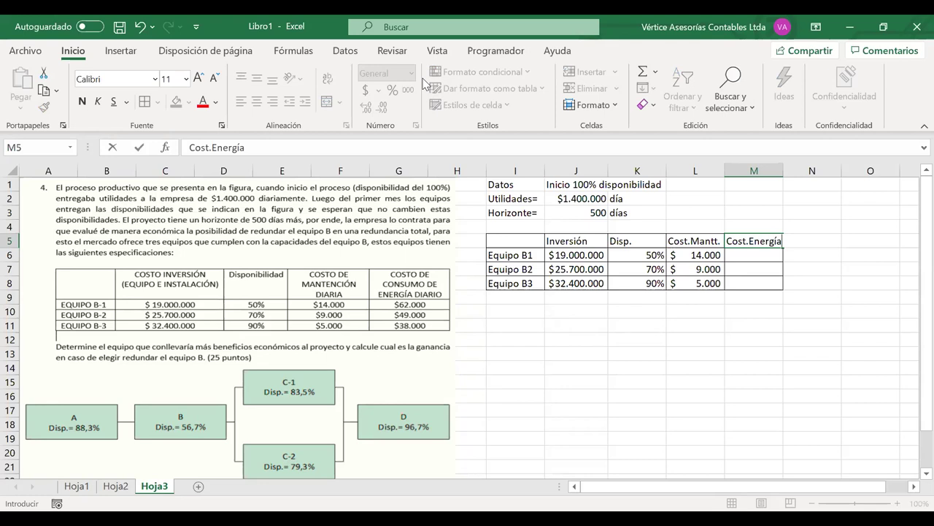
key(Return)
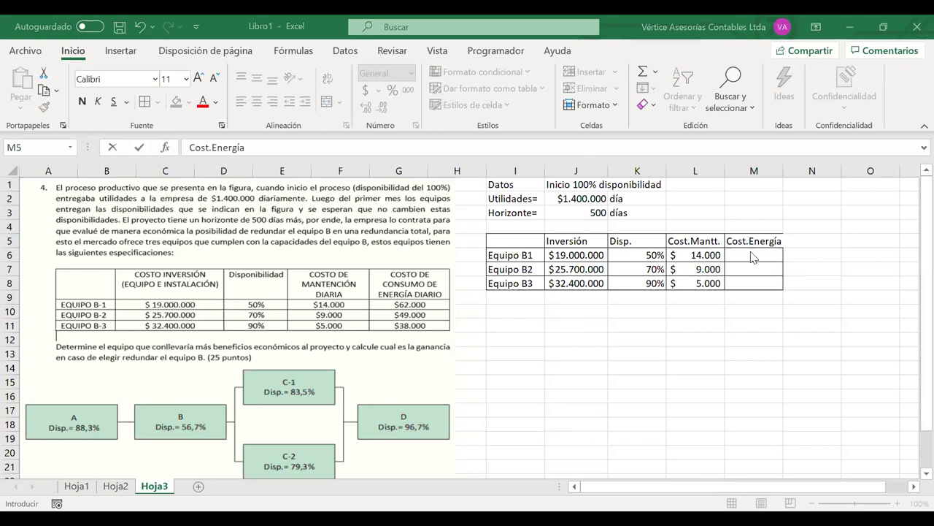
click(780, 172)
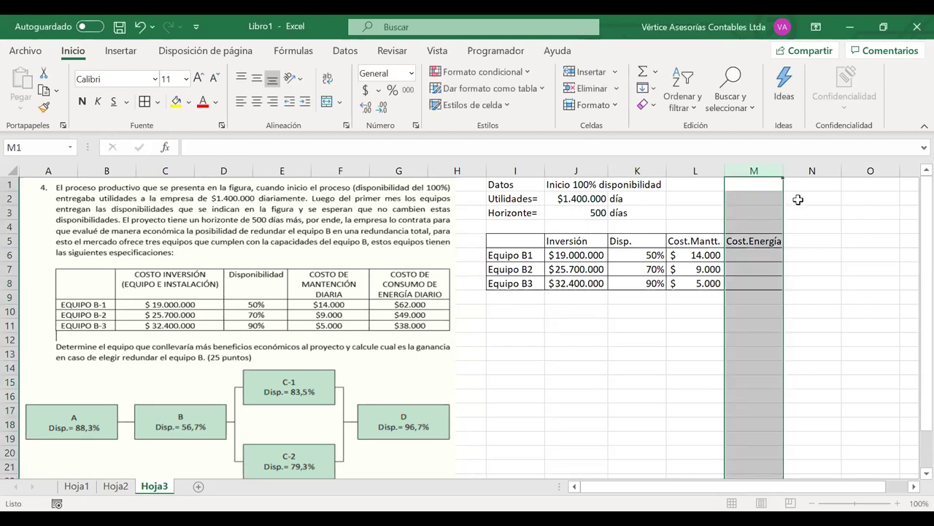
drag(787, 175, 790, 175)
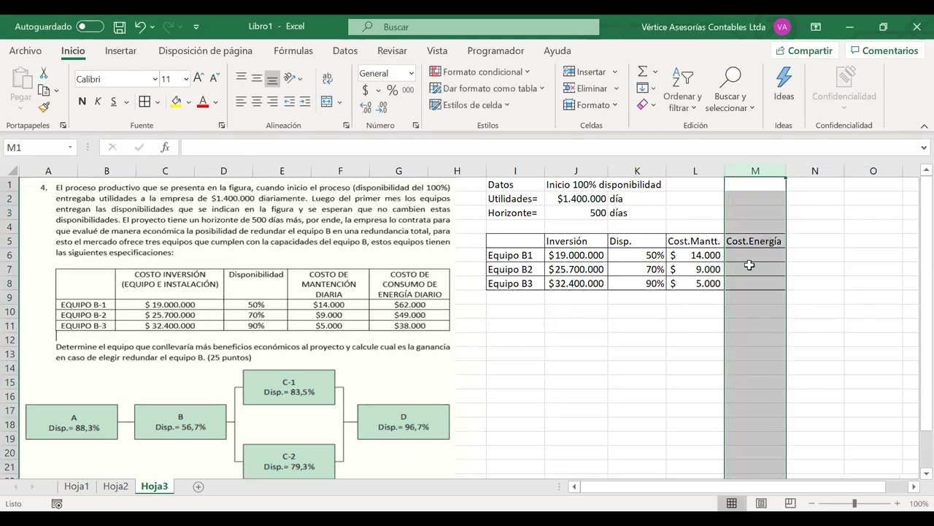
Step: Enter the daily energy costs 62000, 49000 and 38000 for Equipo B1 to B3 in M6:M8
click(748, 255)
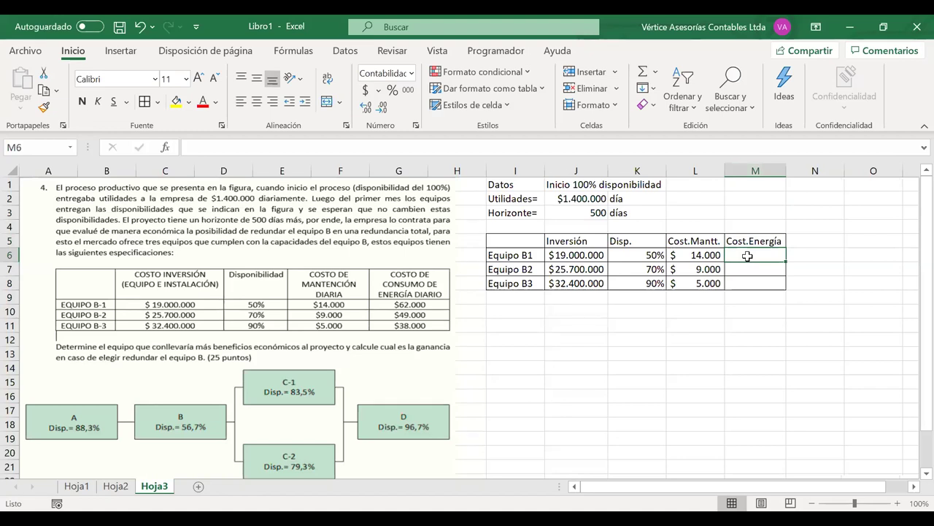
text(62)
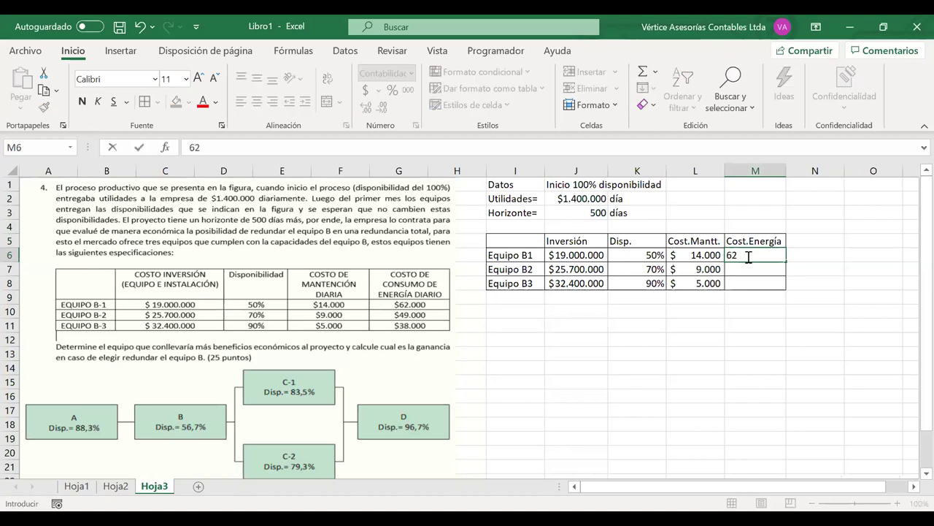
text(000)
key(Return)
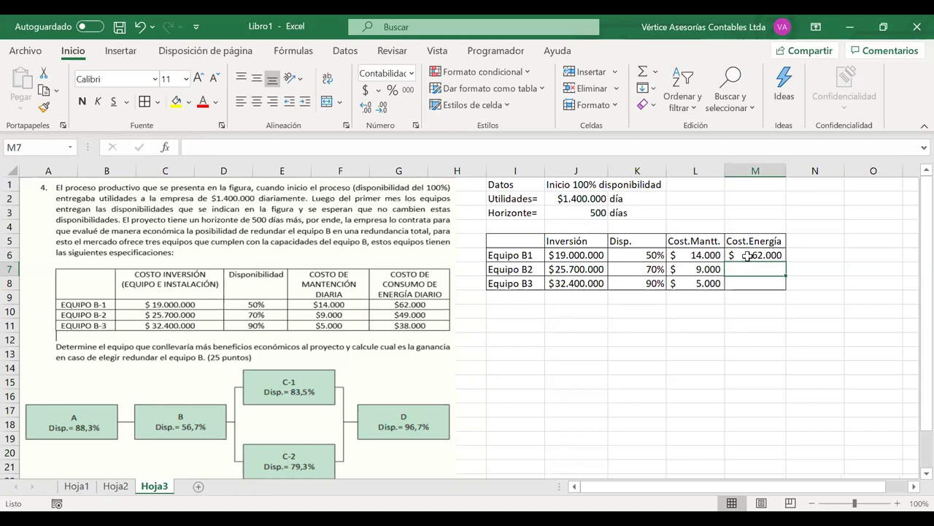
text(49)
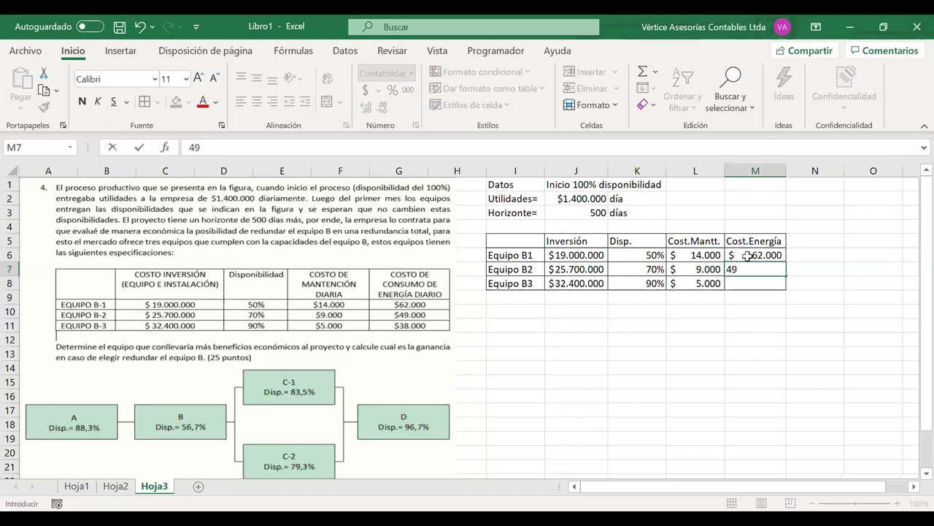
text(000)
key(Return)
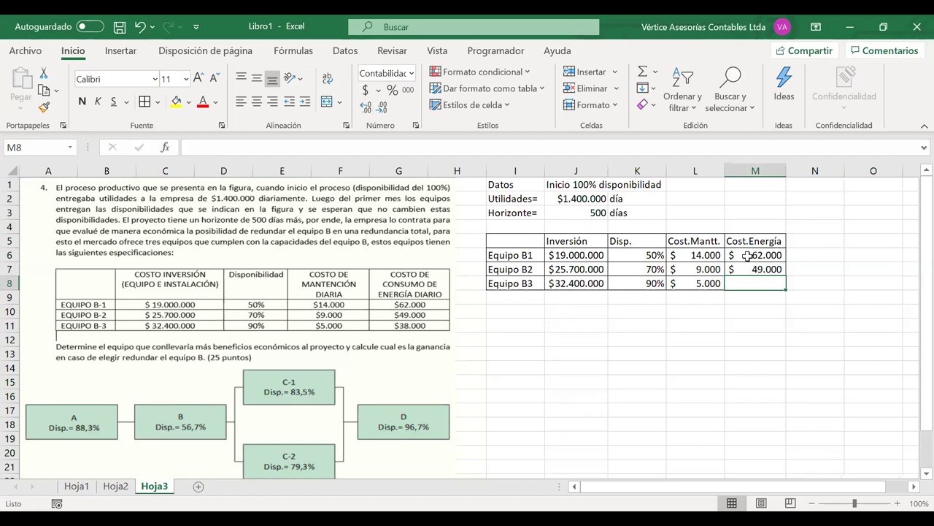
text(38)
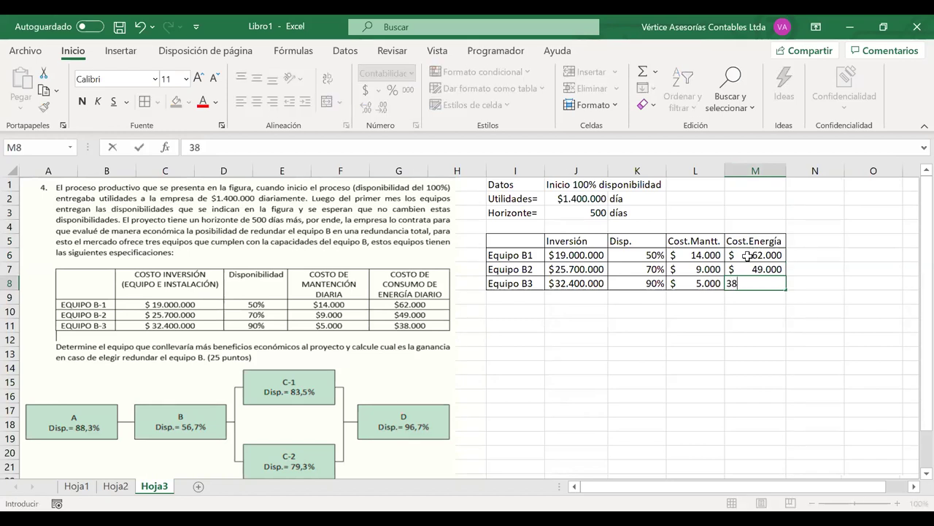
text(.000)
key(Return)
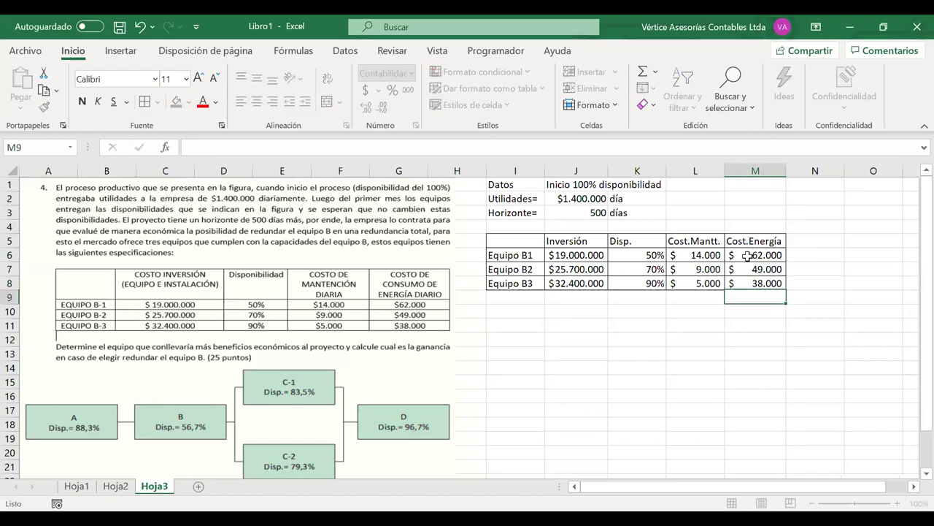
click(521, 240)
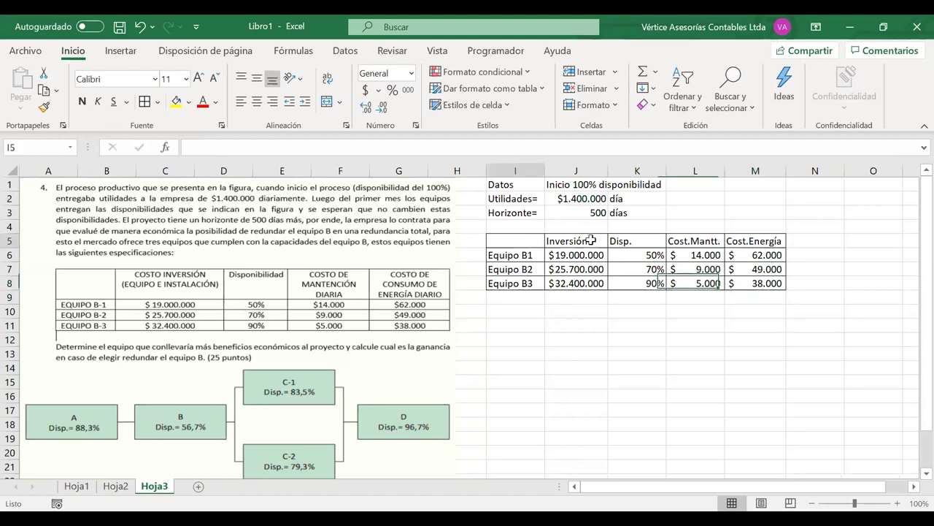
drag(591, 241, 759, 241)
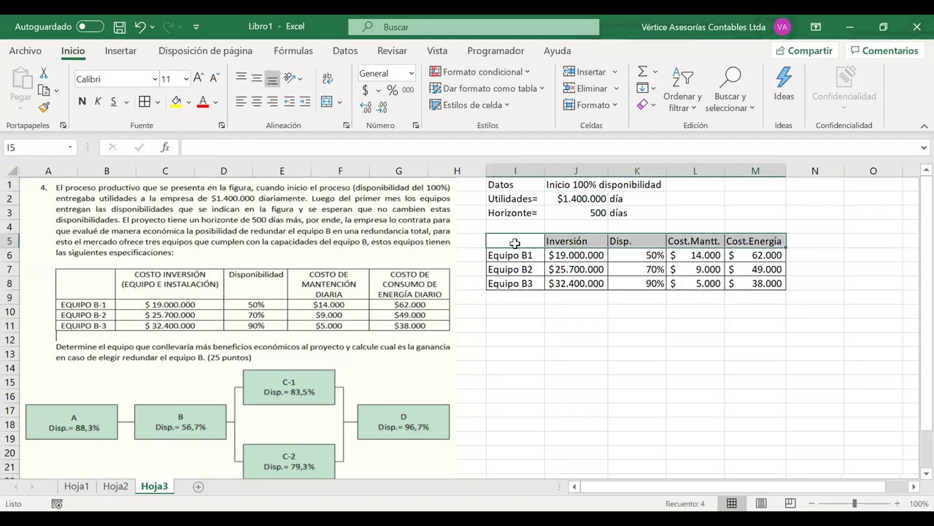
drag(511, 256, 511, 282)
click(668, 326)
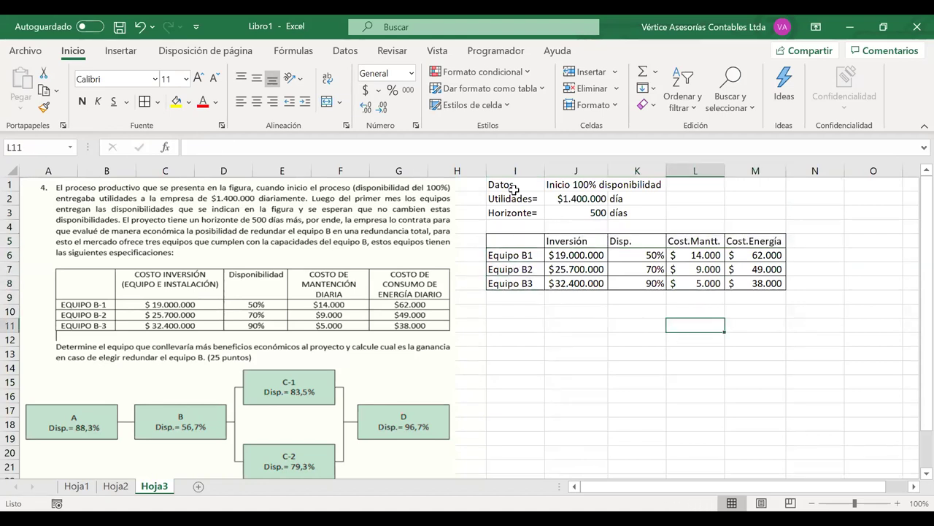
Step: Add all borders to the profit and horizon data in I2:K3
drag(512, 199, 639, 212)
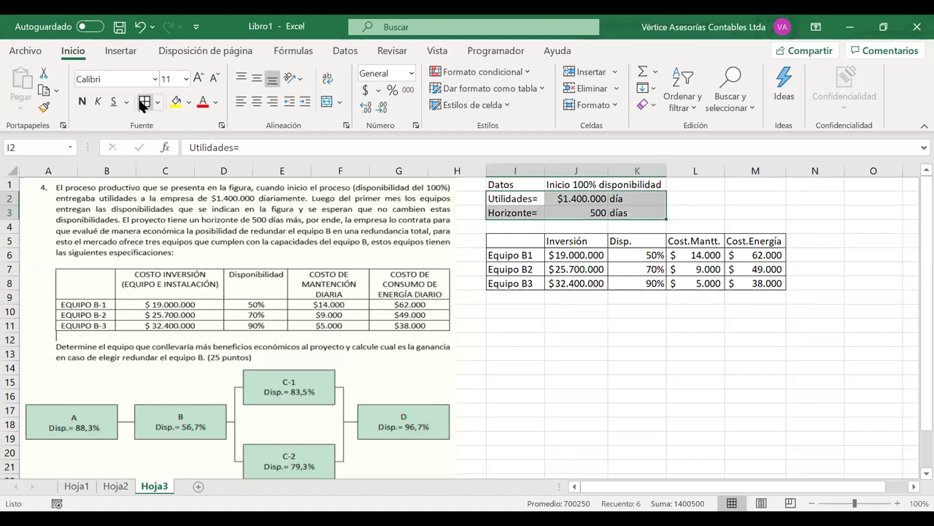
click(656, 298)
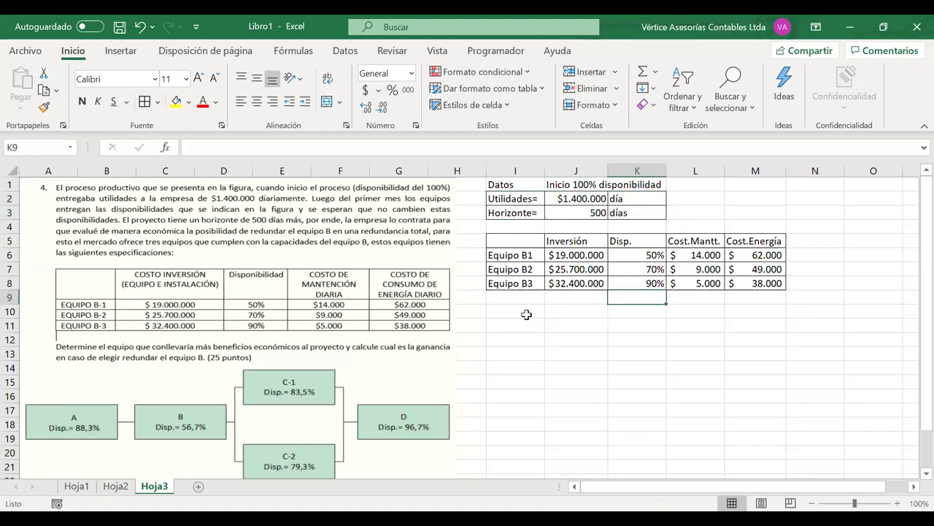
Step: Enter the availability labels "AA=" in I10 and "AB" in I11
click(527, 314)
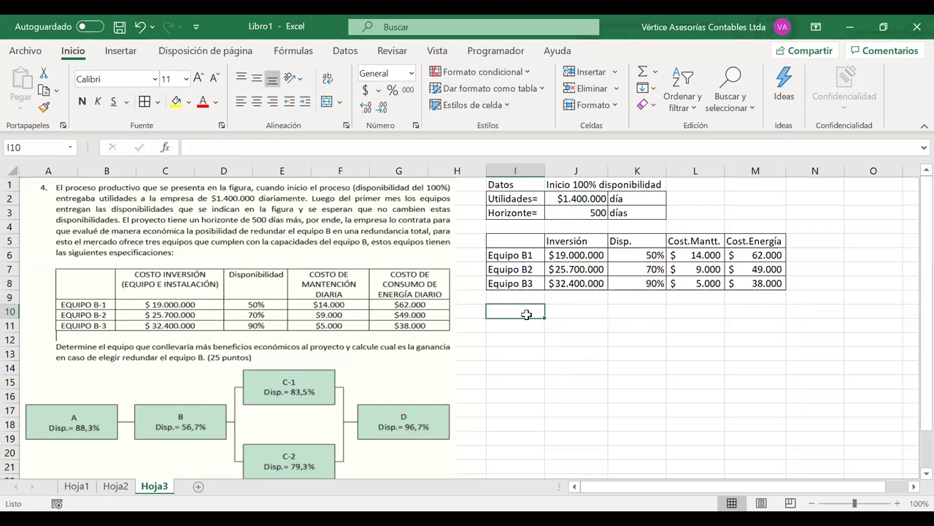
text(AA=)
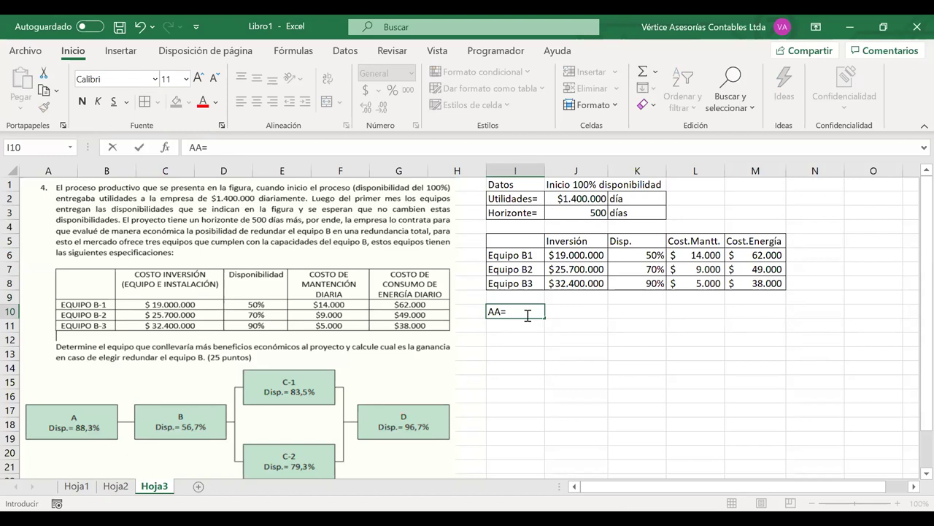
key(Return)
text(AB)
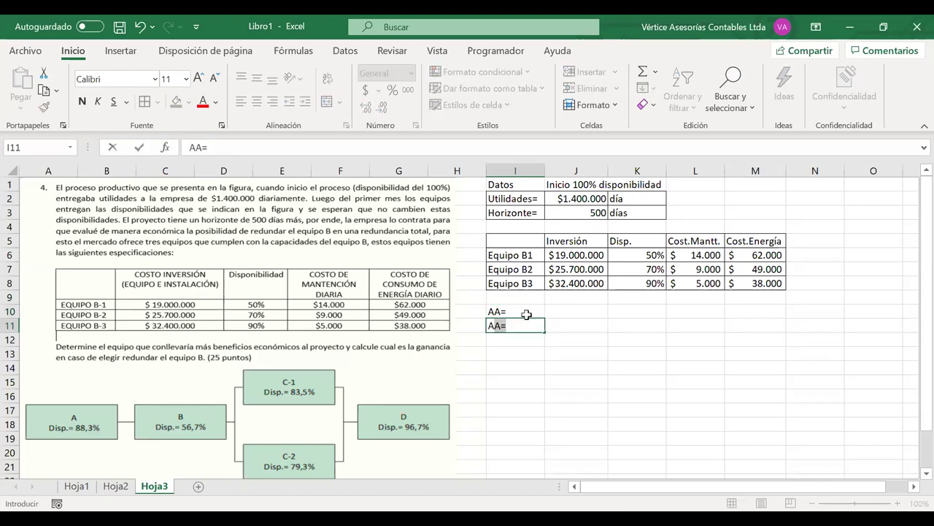
Step: Format only the first letter A of the label in I10 as bold at size 16
click(487, 312)
double_click(487, 312)
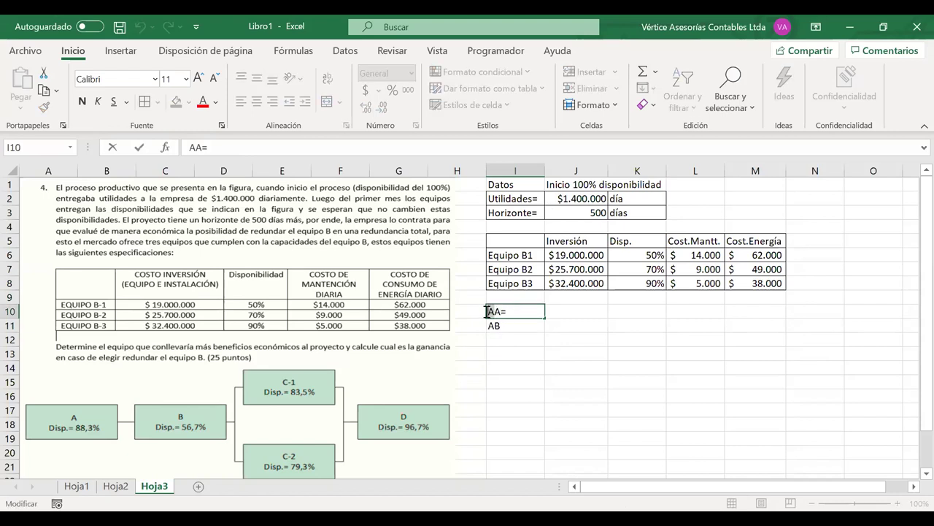
drag(487, 312, 494, 311)
click(495, 288)
click(553, 289)
click(553, 289)
click(553, 288)
key(Return)
Step: Copy the formatted label from I10 into I11:I14
click(507, 312)
key(ctrl+c)
click(497, 332)
drag(497, 333, 499, 367)
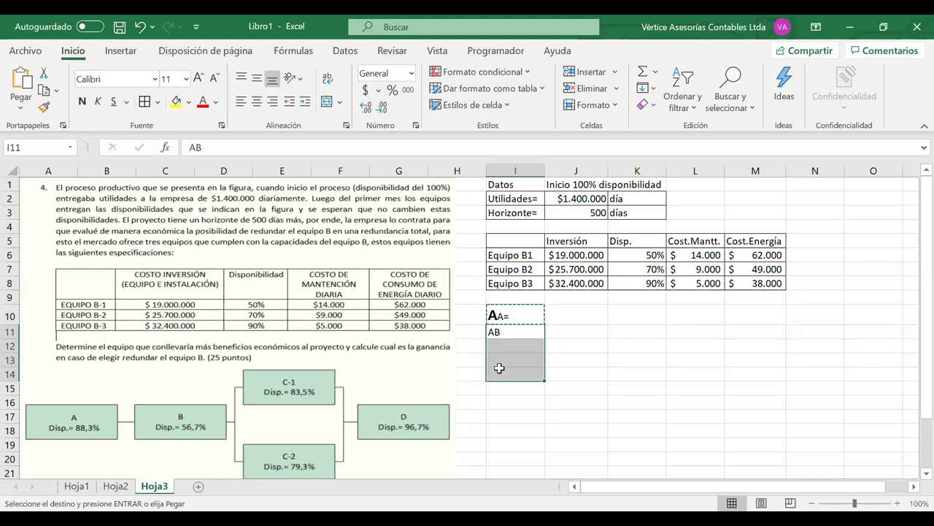
key(ctrl+v)
Step: Change the label in I11 to "AB=", keeping the large bold first letter
click(502, 338)
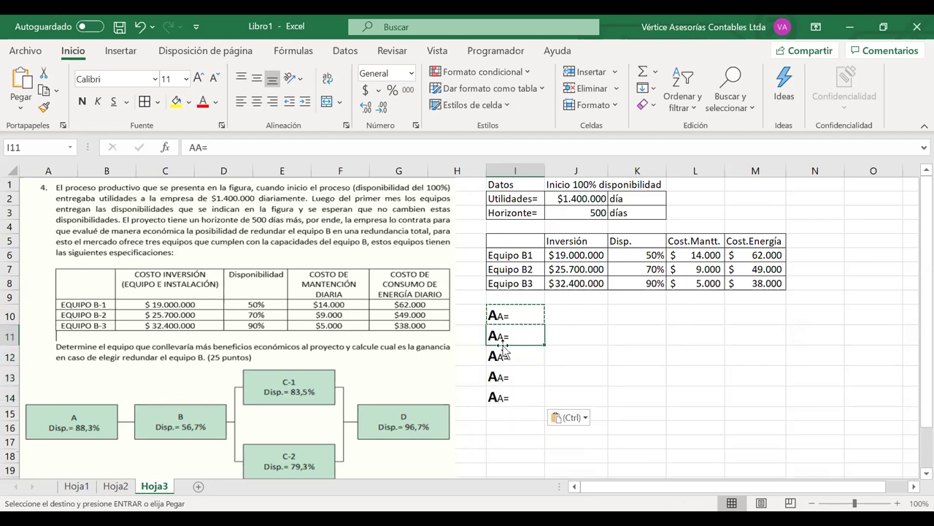
double_click(502, 341)
key(BackSpace)
text(B)
key(BackSpace)
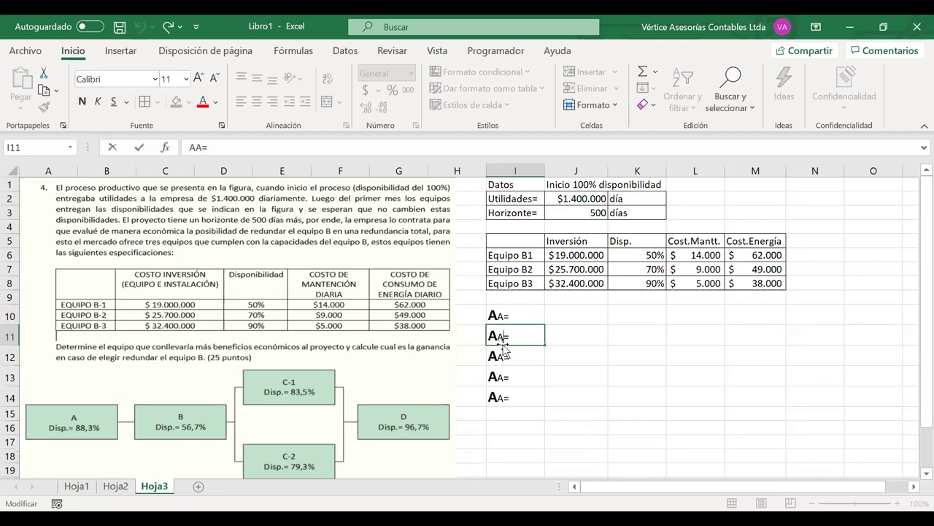
text(AB)
key(Left)
key(BackSpace)
key(End)
key(Return)
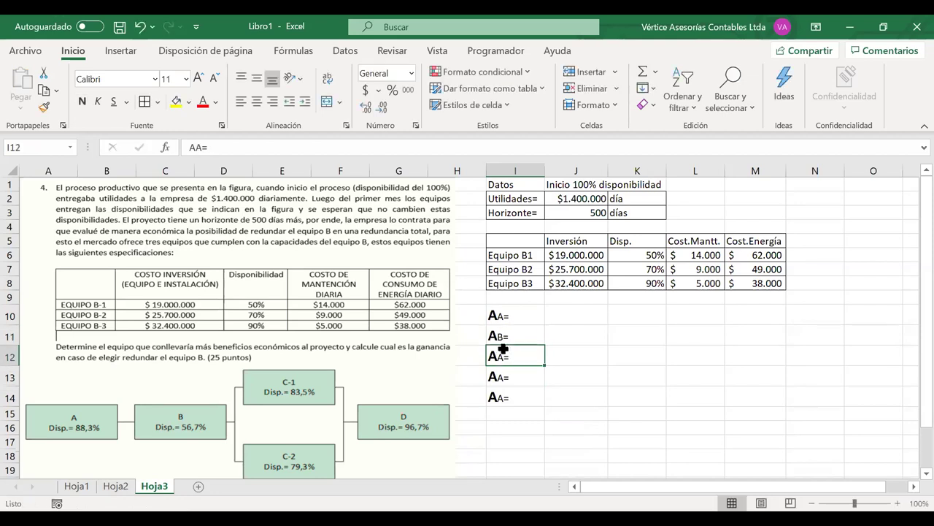
Step: Change the label in I12 to "AC1=", keeping the large bold first letter
key(Down)
key(Down)
double_click(502, 358)
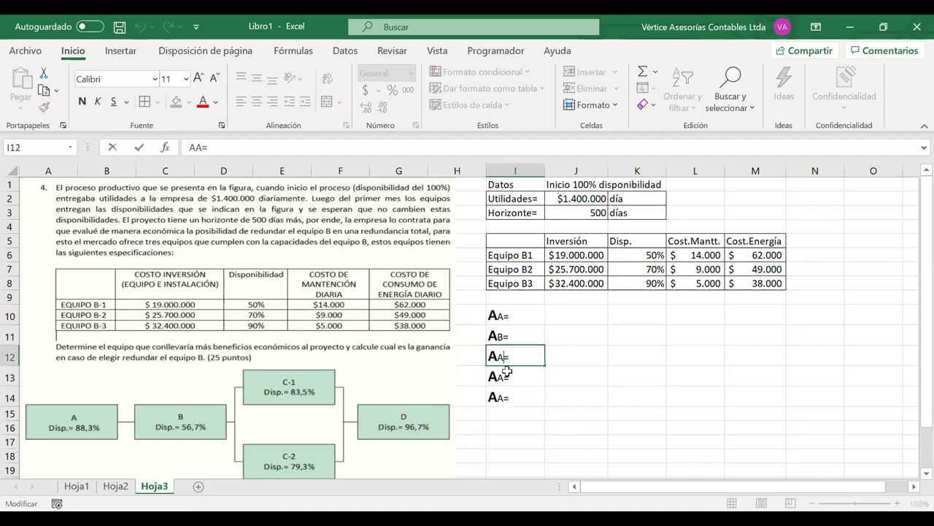
text(C1)
key(Left)
key(Left)
key(Left)
key(BackSpace)
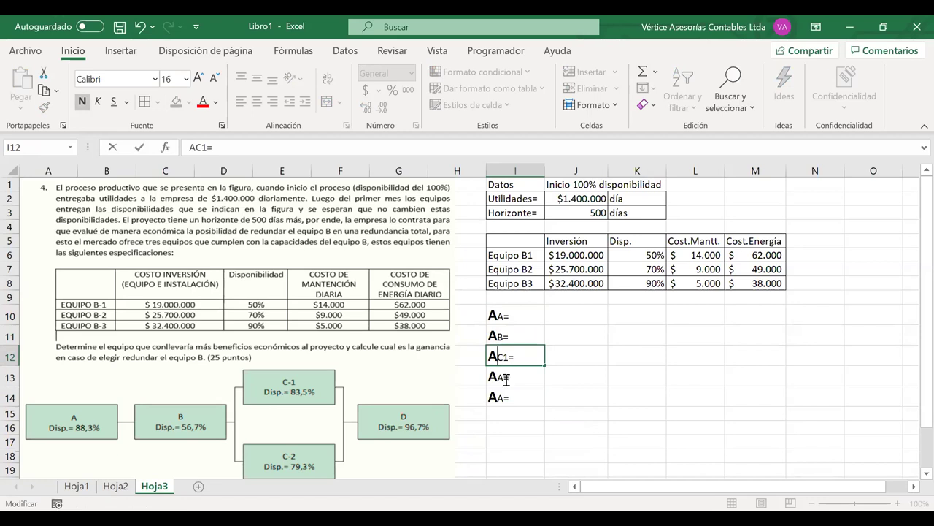
Step: Change the label in I13 to "AC2=", keeping the large bold first letter
double_click(504, 378)
text(C2)
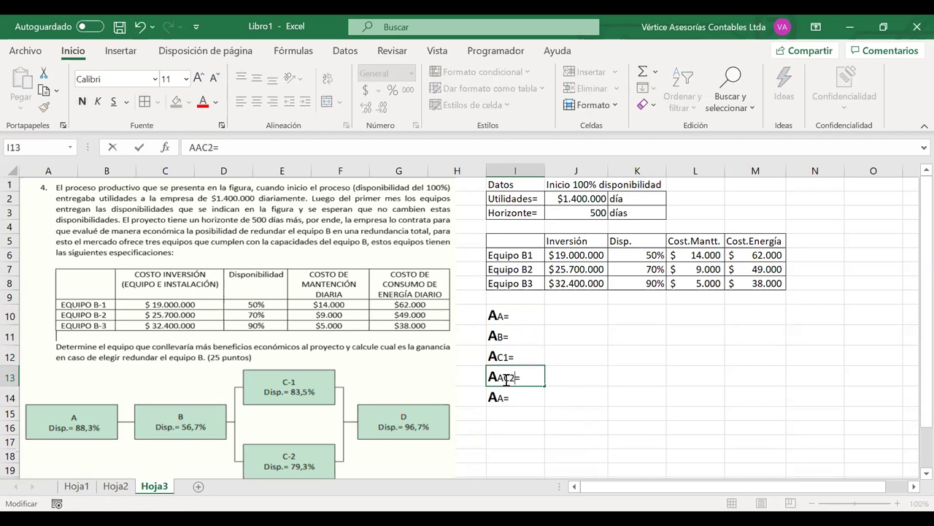
key(Left)
key(Left)
key(Left)
key(BackSpace)
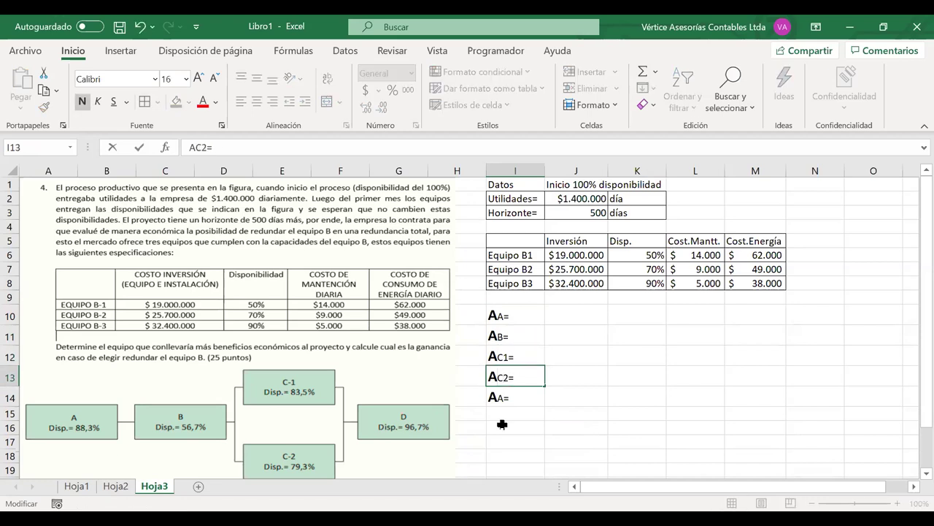
Step: Change the label in I14 to "AD=", keeping the large bold first letter
click(504, 398)
double_click(505, 399)
text(D)
key(Left)
key(BackSpace)
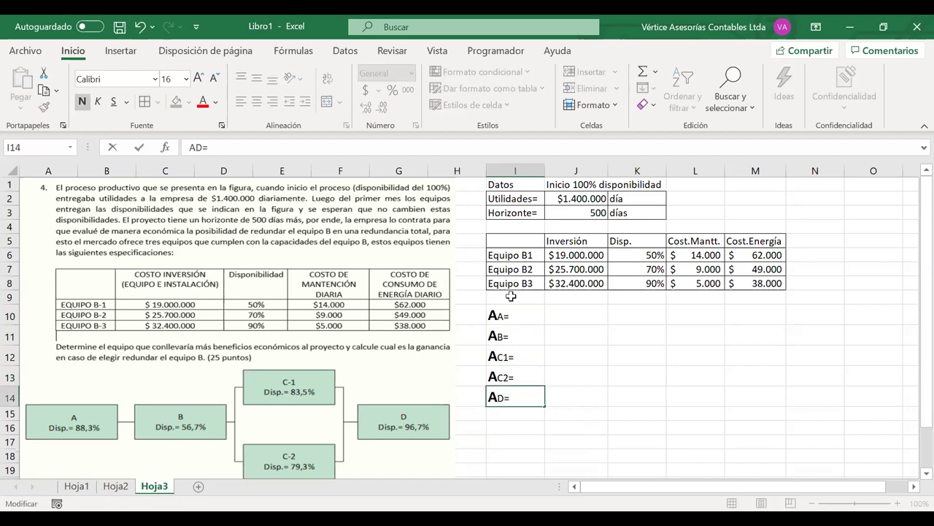
Step: Center the contents of I10:J14 and add all borders to that range
drag(510, 306, 555, 398)
click(256, 102)
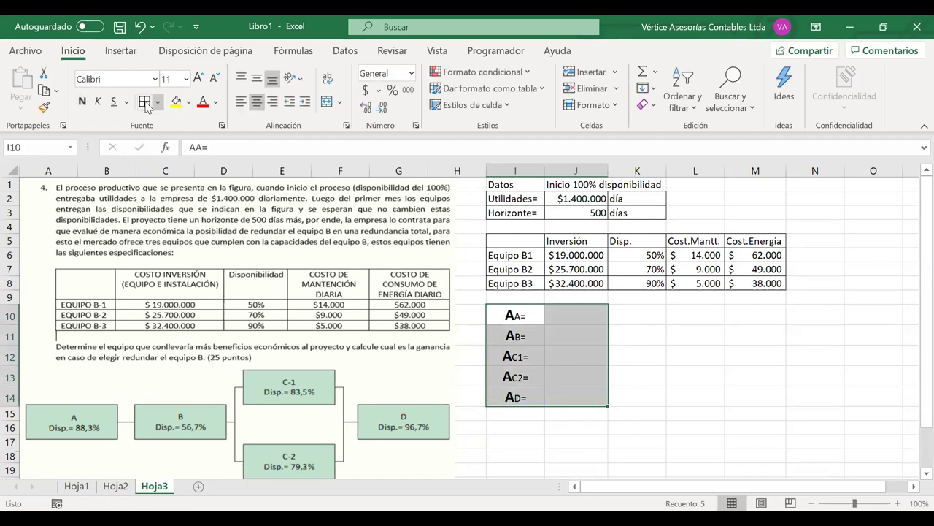
click(559, 320)
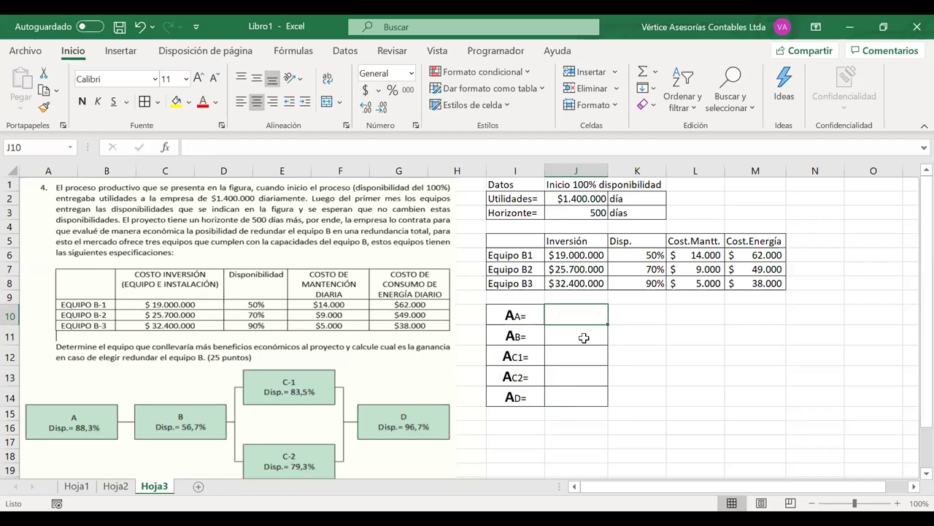
text(88,)
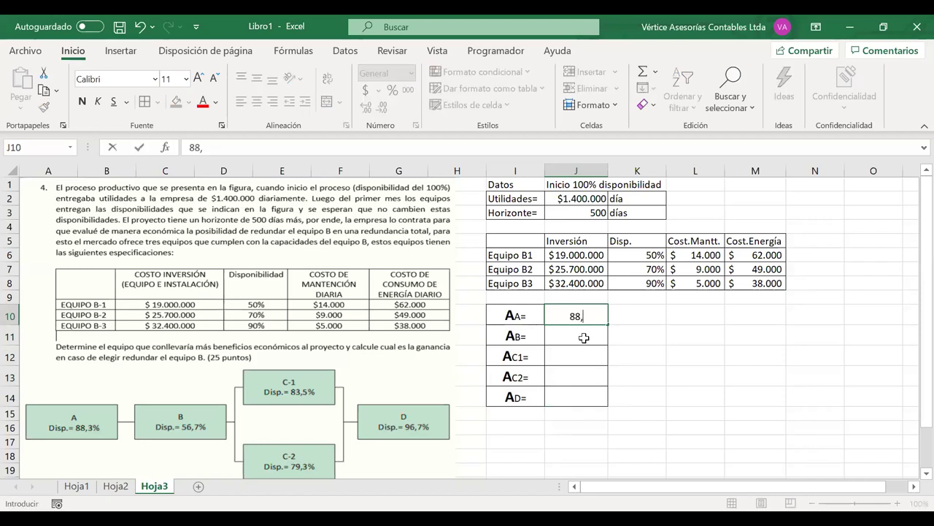
text(3)
key(Return)
click(577, 322)
key(Delete)
Step: Apply the percentage format to J10:J14 and enter 88,3% as equipment A's availability in J10
drag(577, 322, 573, 394)
click(392, 89)
click(575, 313)
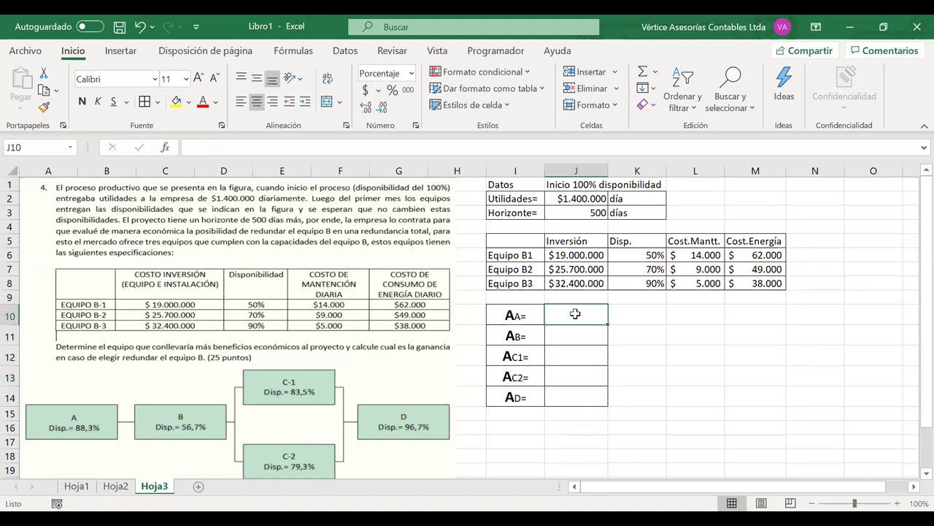
text(88,3)
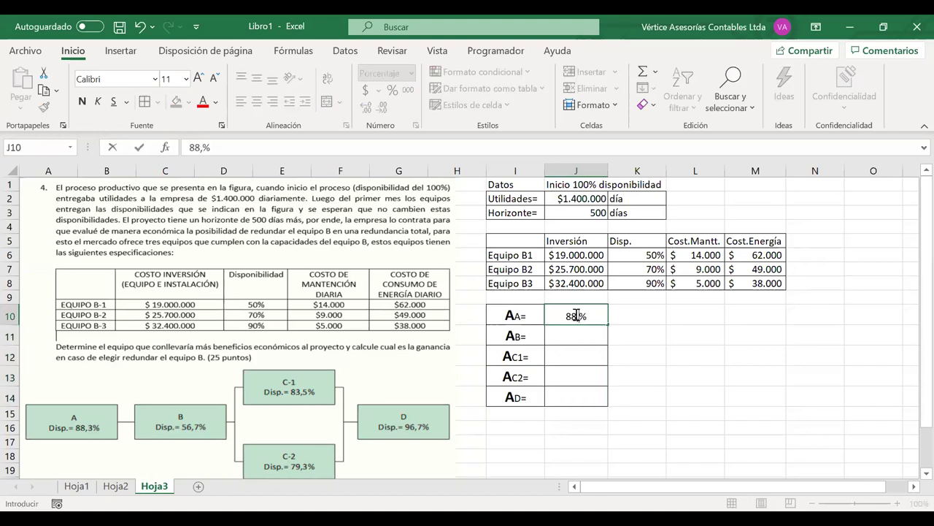
key(Return)
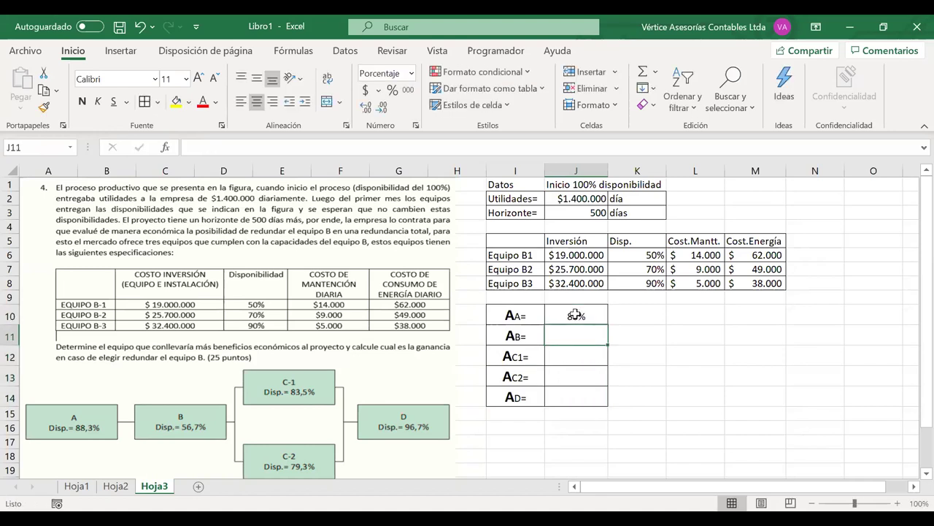
Step: Show one decimal place for the percentages in J10:J14
click(576, 314)
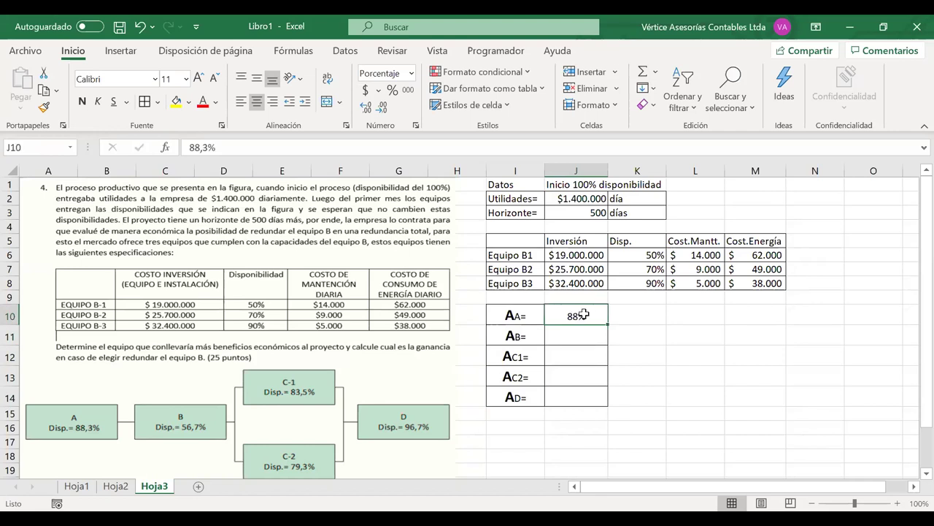
drag(595, 315, 578, 395)
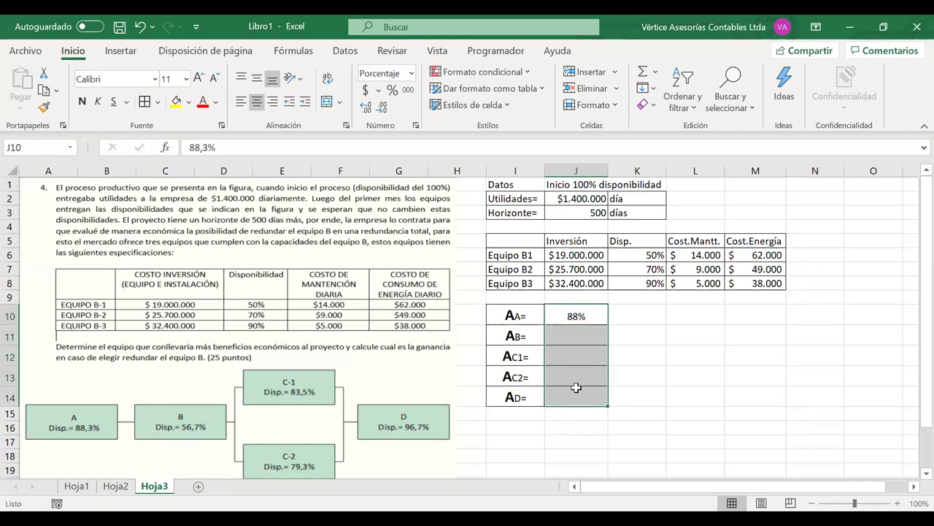
click(365, 106)
Step: Enter 56,7% in J11 as equipment B's availability and 83,5% in J12 as equipment C1's availability
click(566, 335)
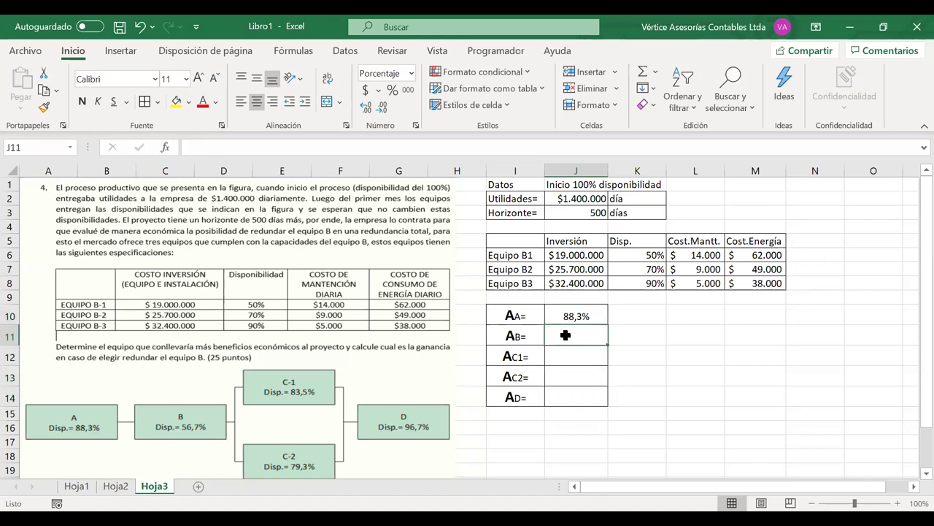
text(56,)
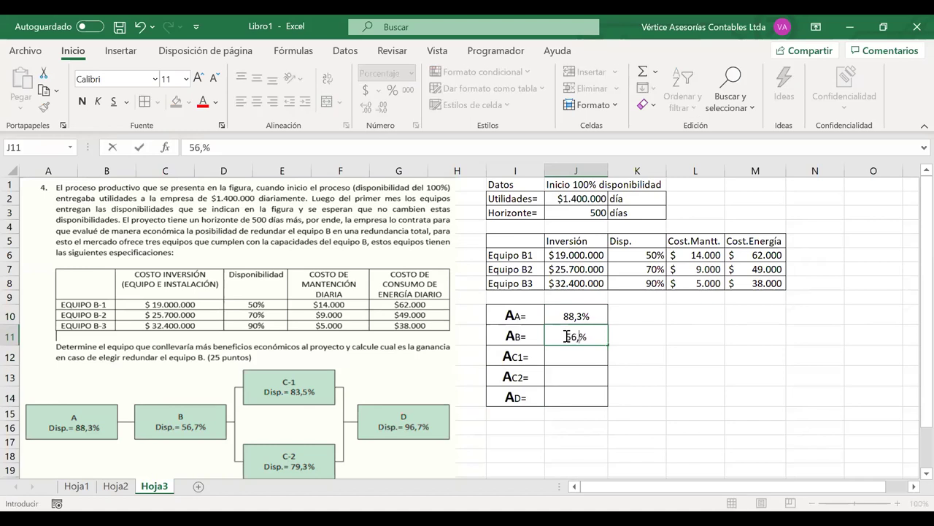
text(7)
key(Return)
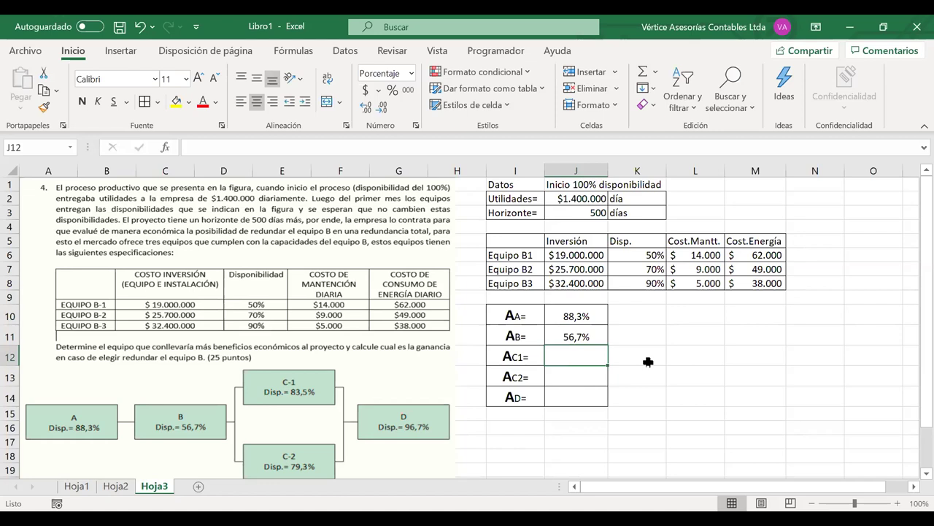
text(83,5)
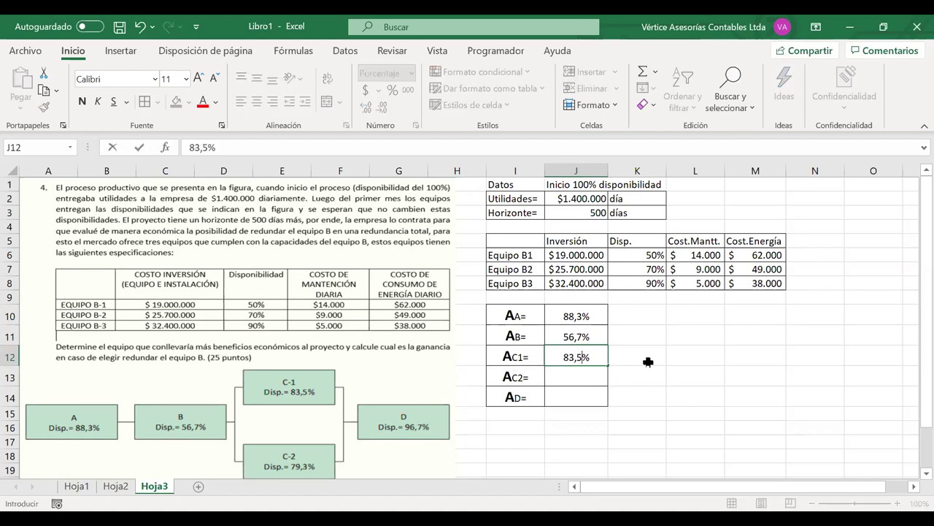
key(Return)
Step: Enter 79,3% in J13 as equipment C2's availability and 96,7% in J14 as equipment D's availability
text(7)
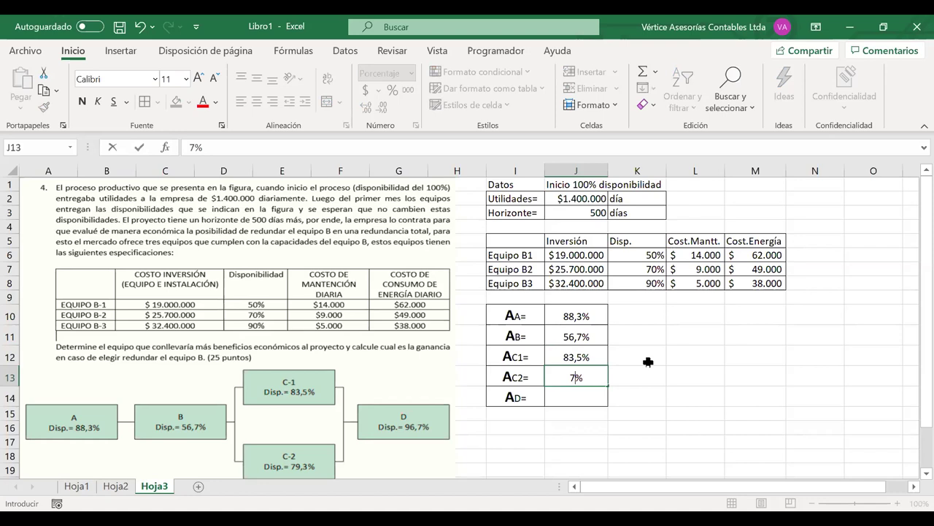
text(9,)
text(3)
key(Return)
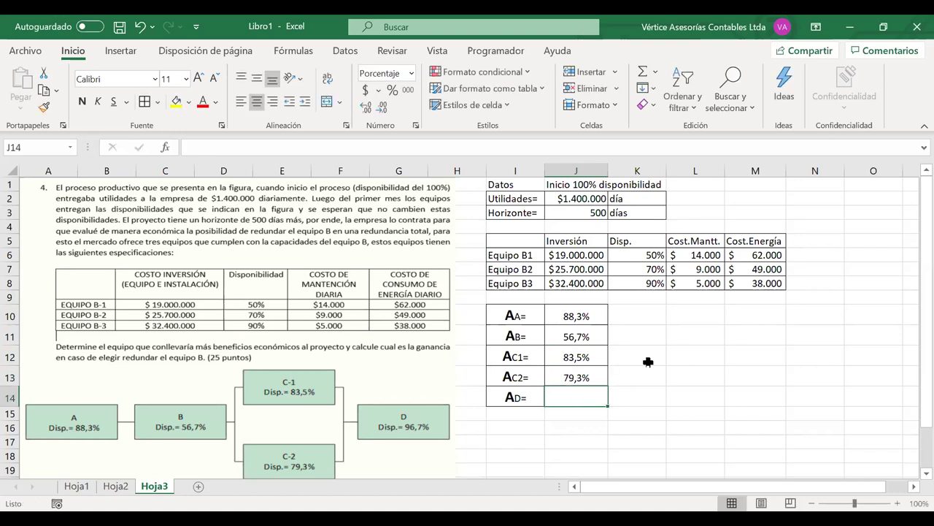
text(96)
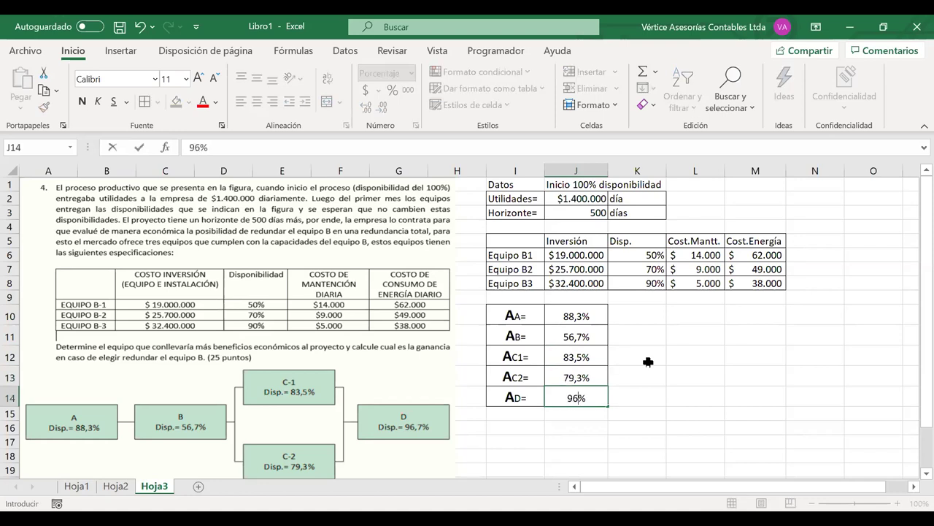
text(,)
text(7)
key(Return)
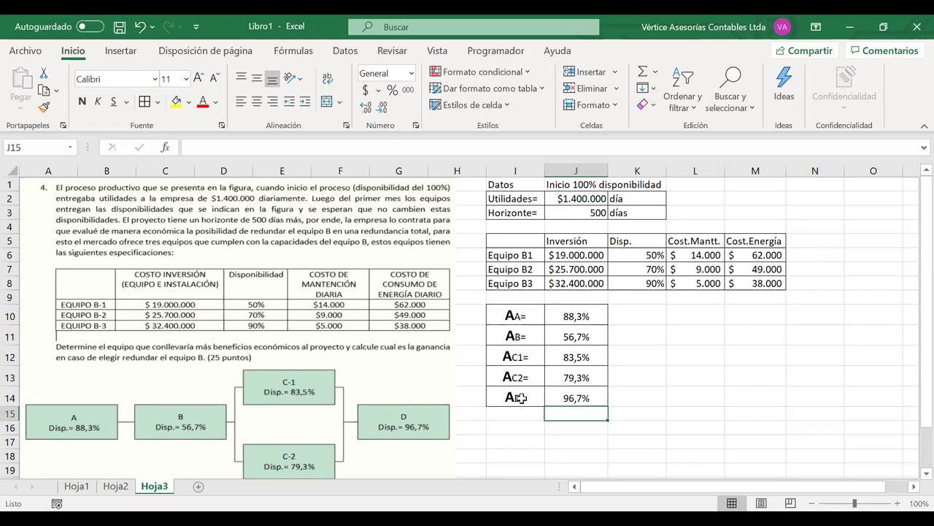
Step: Reduce the height of the blank row 4 between the two upper data tables
click(518, 414)
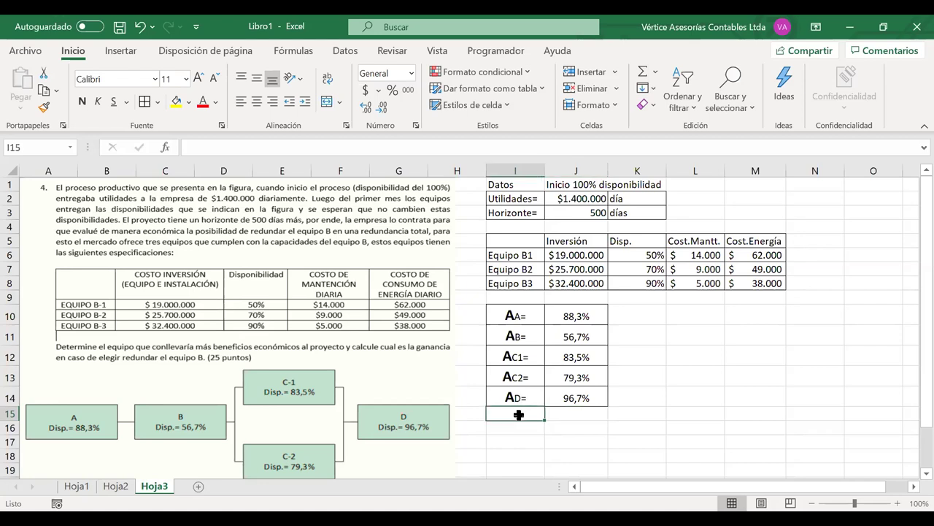
drag(6, 230, 7, 226)
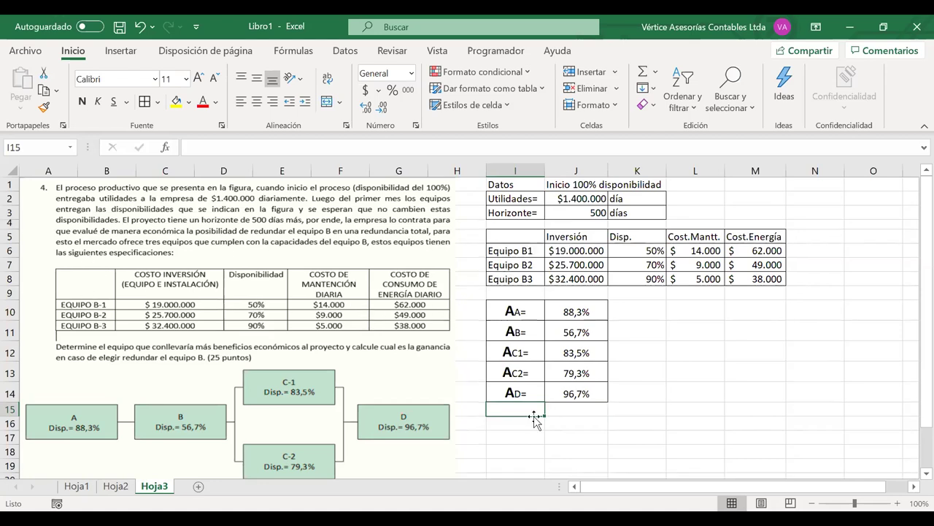
text(As)
key(BackSpace)
key(BackSpace)
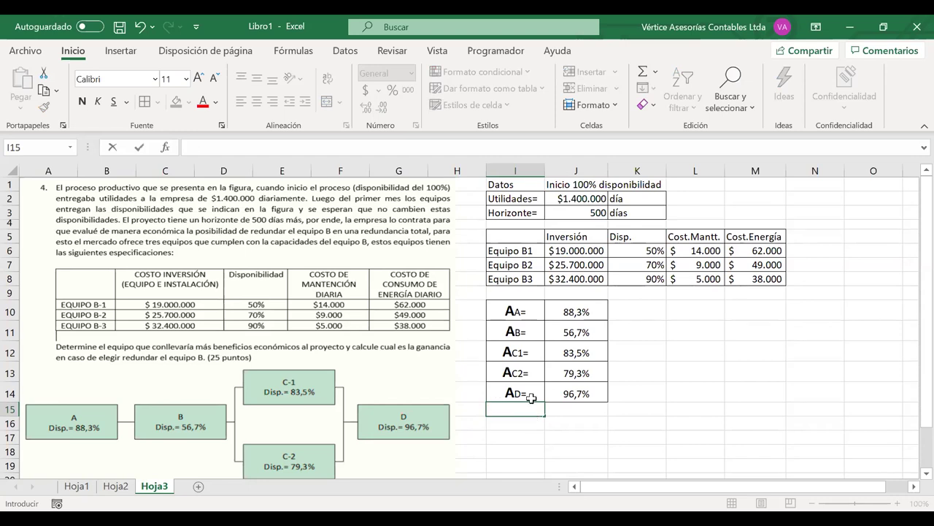
Step: Copy the I14 label into I15, change it to "AS=" keeping the large bold first letter, and fill I15:J15 yellow
click(540, 398)
drag(545, 402, 523, 418)
double_click(522, 416)
text(s)
key(BackSpace)
text(S=)
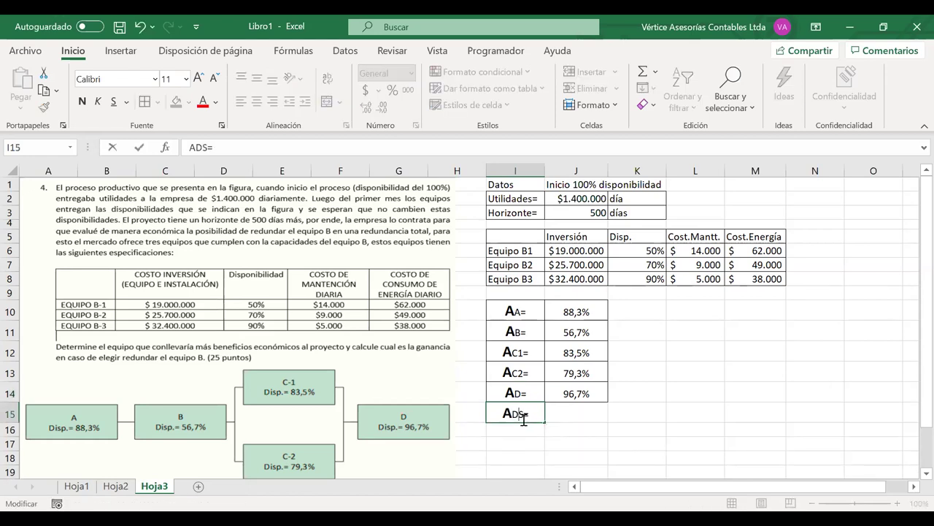
key(BackSpace)
drag(563, 408, 538, 407)
click(176, 102)
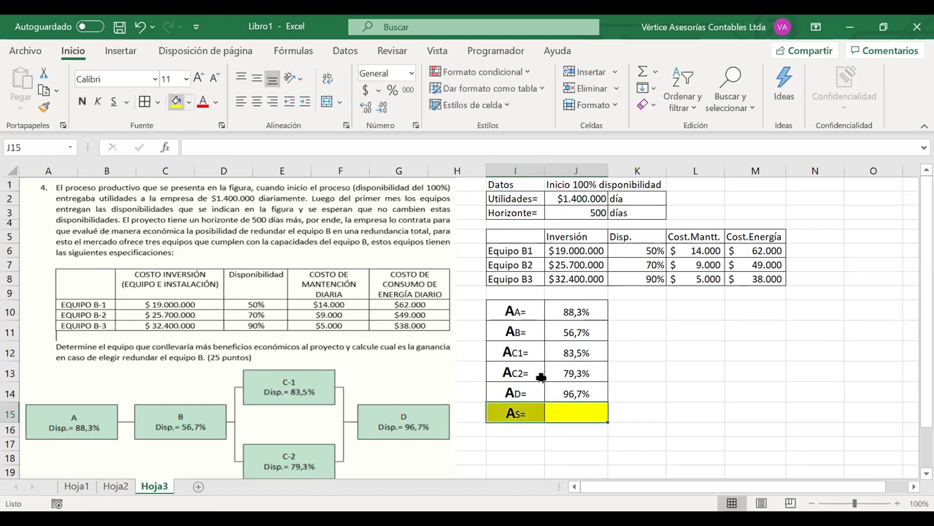
click(569, 412)
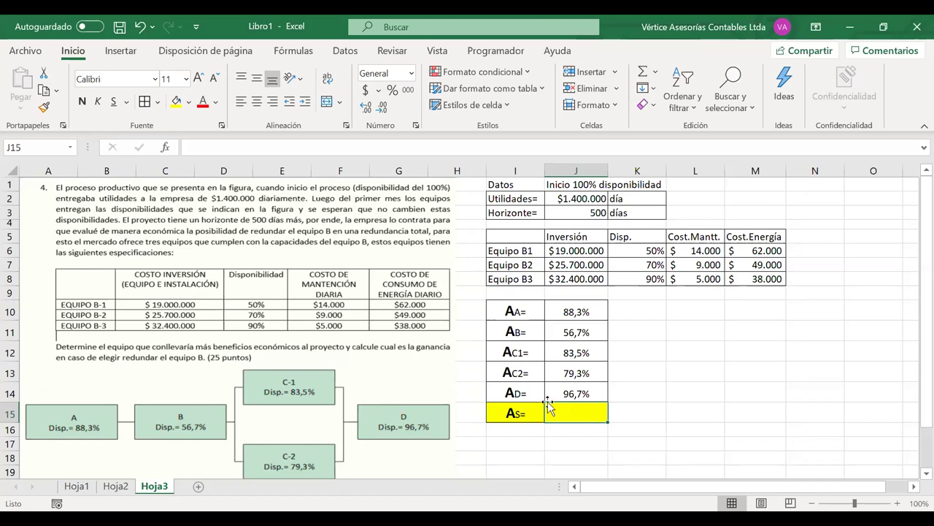
text(=)
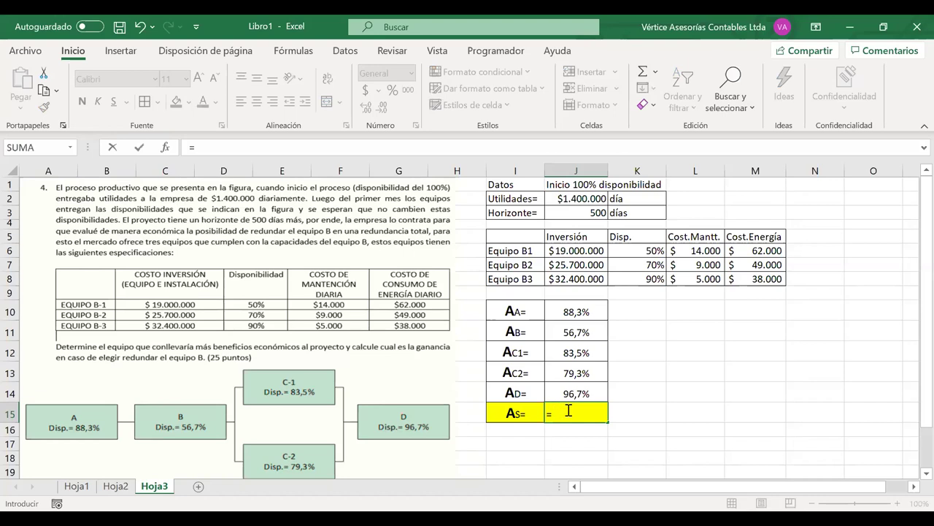
click(624, 412)
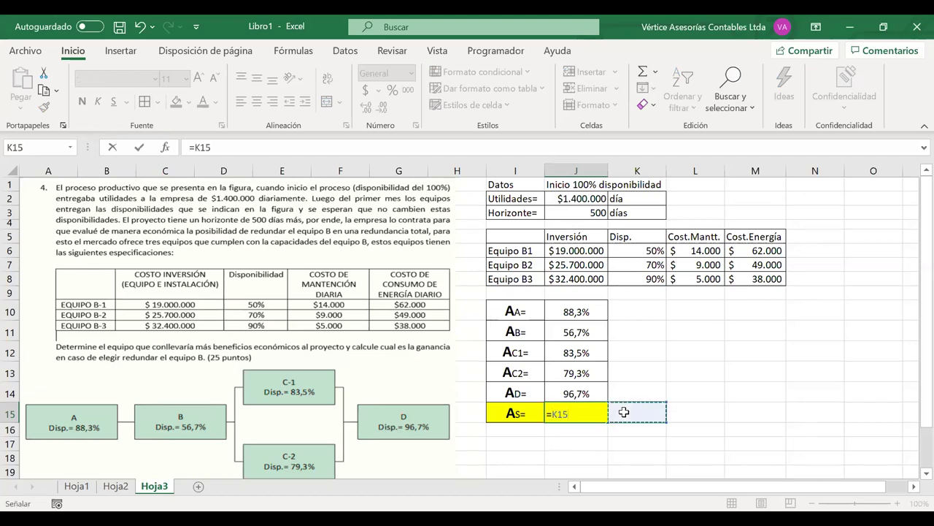
key(Escape)
Step: Enter the note "Disp. Actual" in K15 beside the system availability cell
click(624, 412)
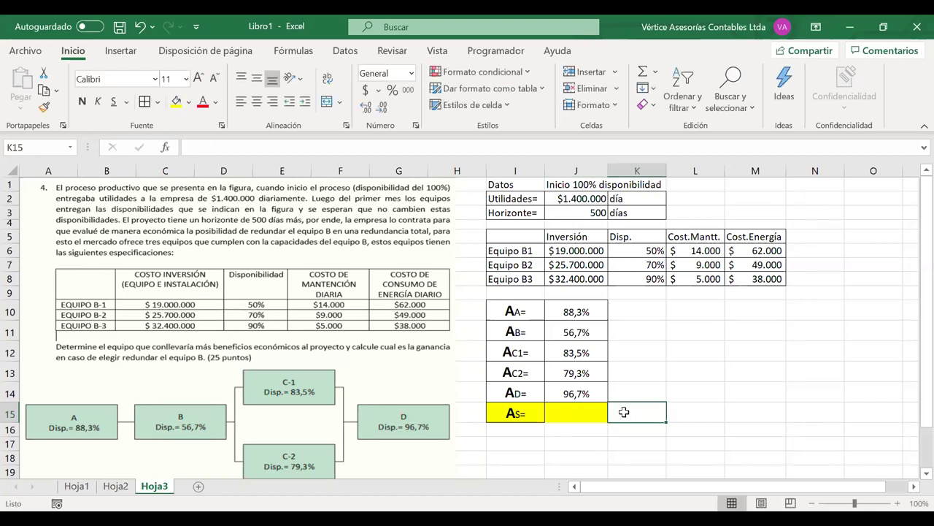
text(Disp)
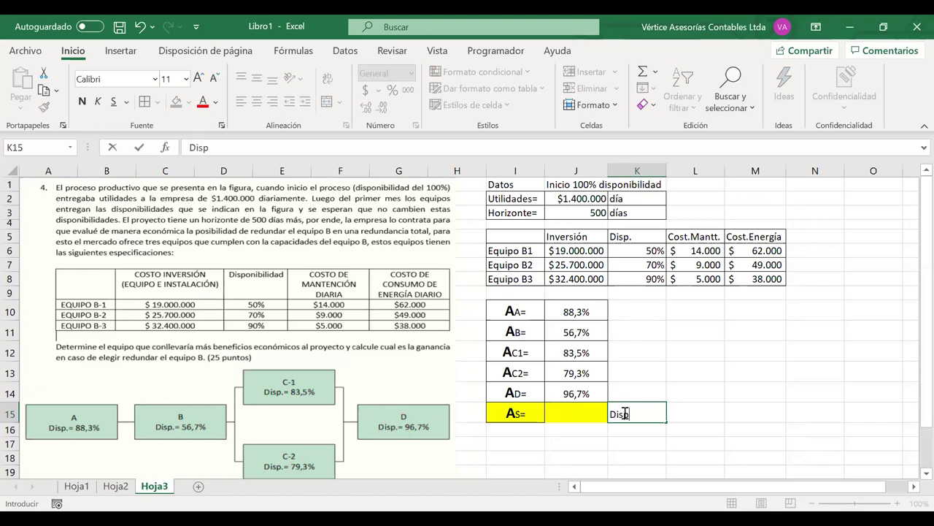
text(. Actual)
Step: Start the system availability formula in J15 as =J10*J11*()*J14, leaving the parentheses empty for the parallel C equipment
click(579, 408)
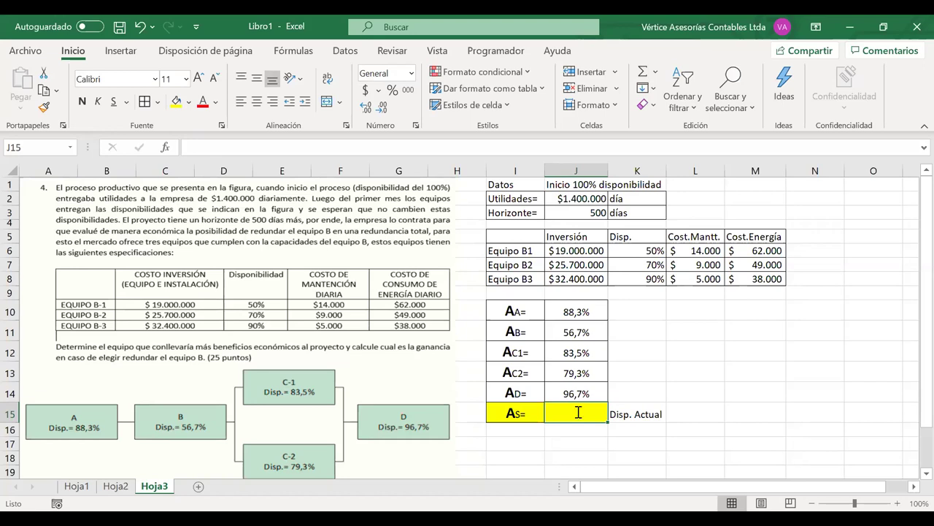
text(=)
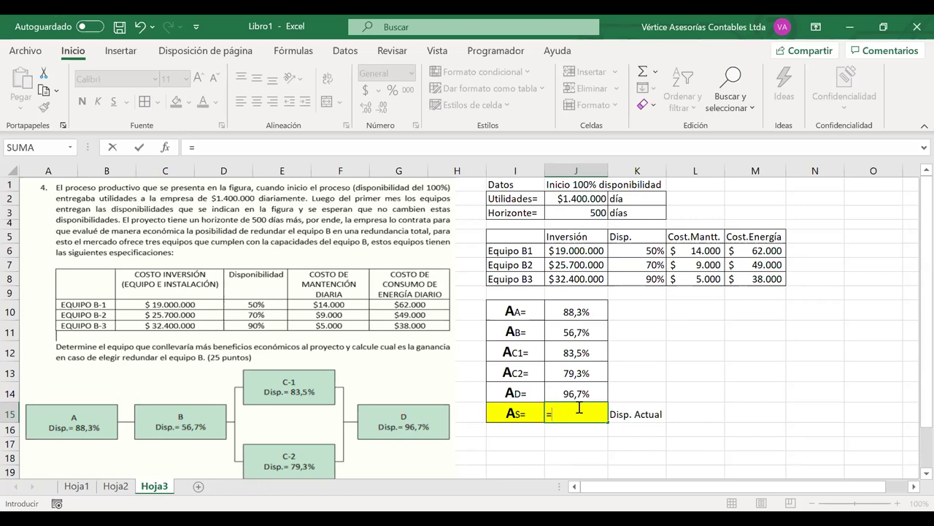
click(581, 311)
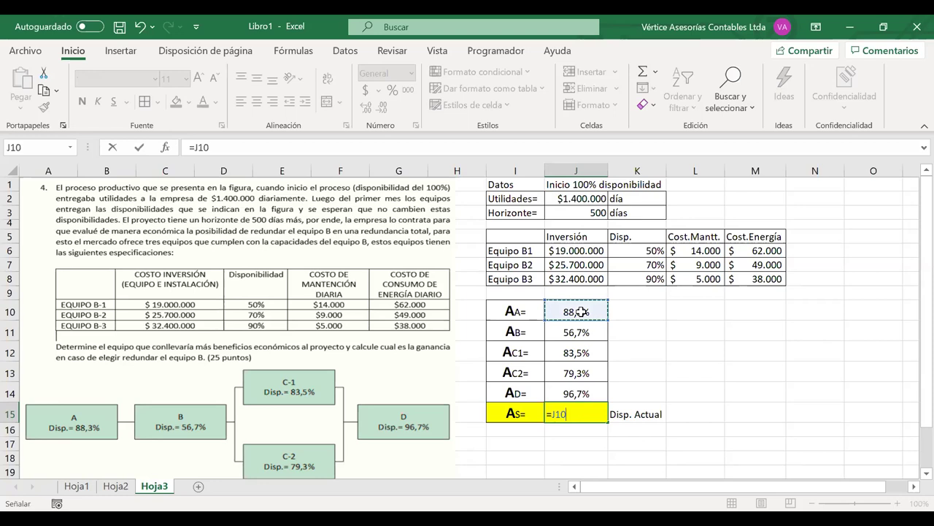
text(*)
click(576, 333)
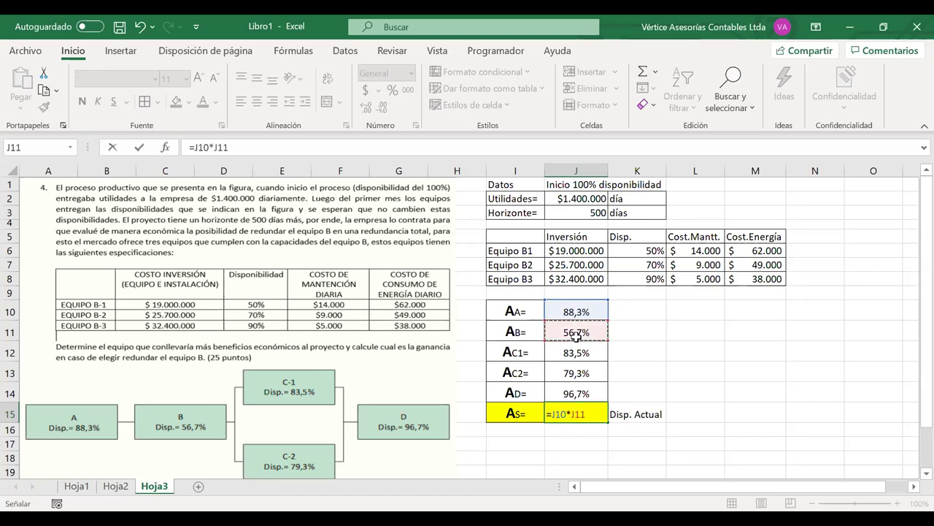
text(*)
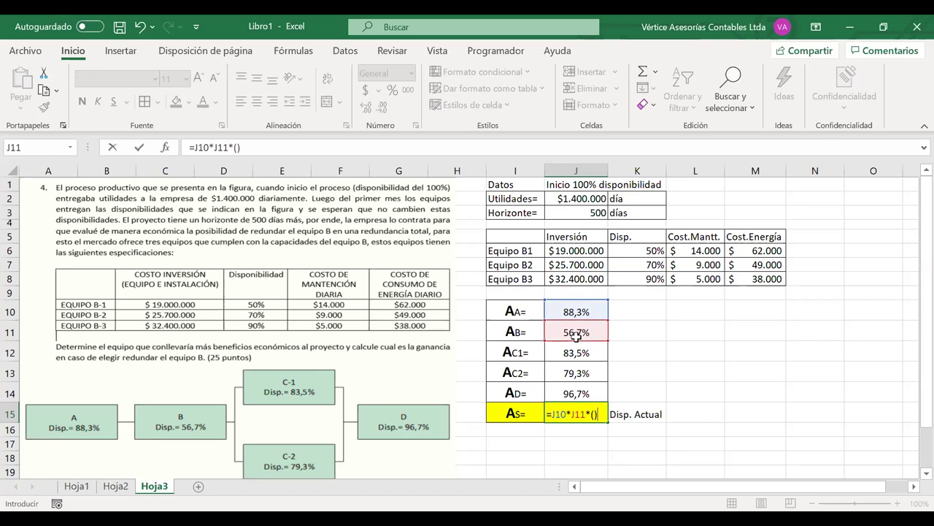
text(()*)
click(567, 393)
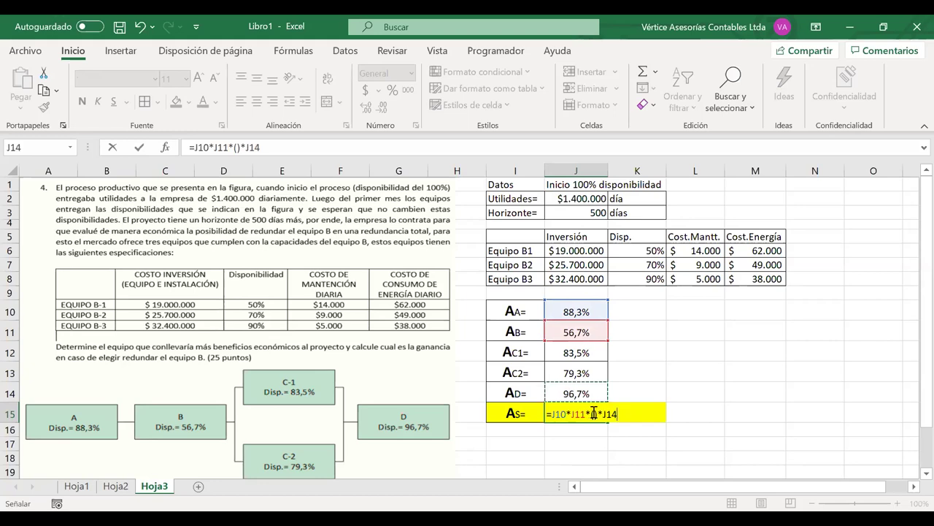
Step: Complete the J15 formula as =J10*J11*(1-(1-J12)*(1-J13))*J14 and center the cell horizontally and vertically
click(595, 414)
text(1-)
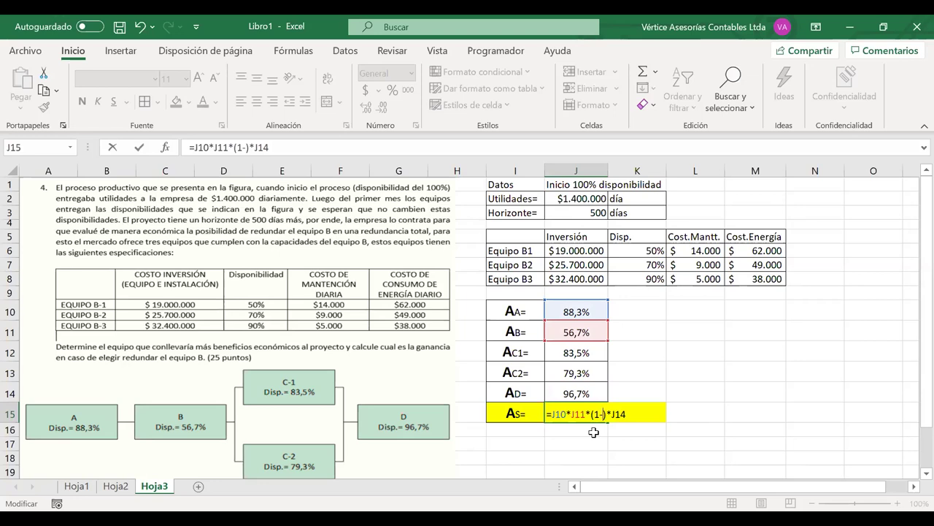
text((1)
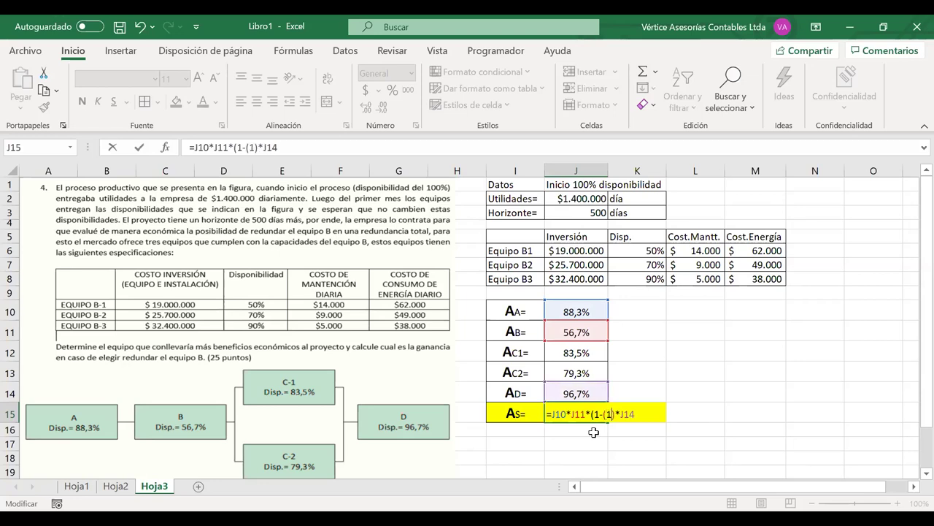
text(-)
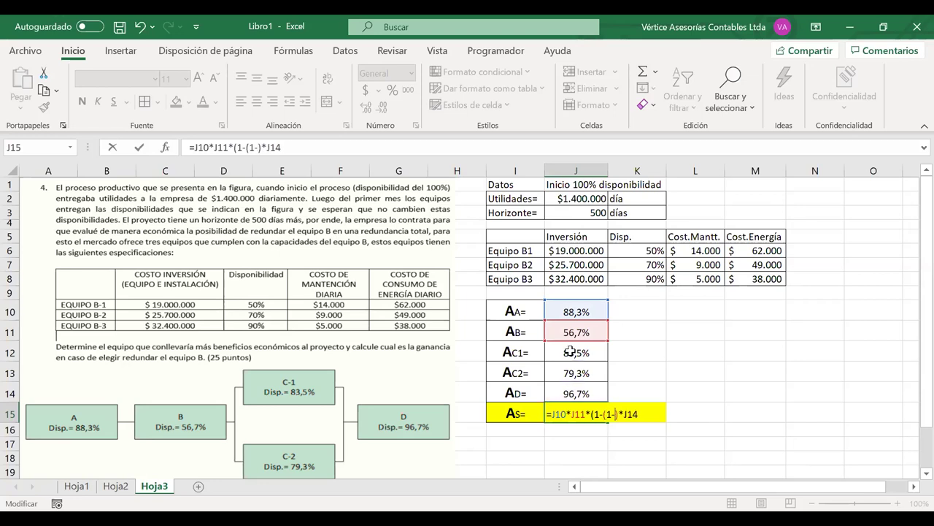
click(570, 351)
text())
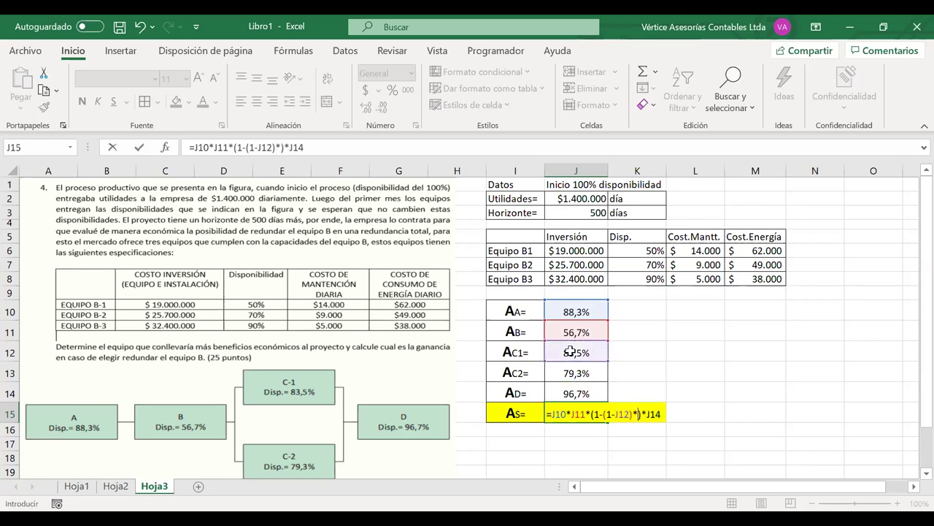
text(*(1-)
click(560, 370)
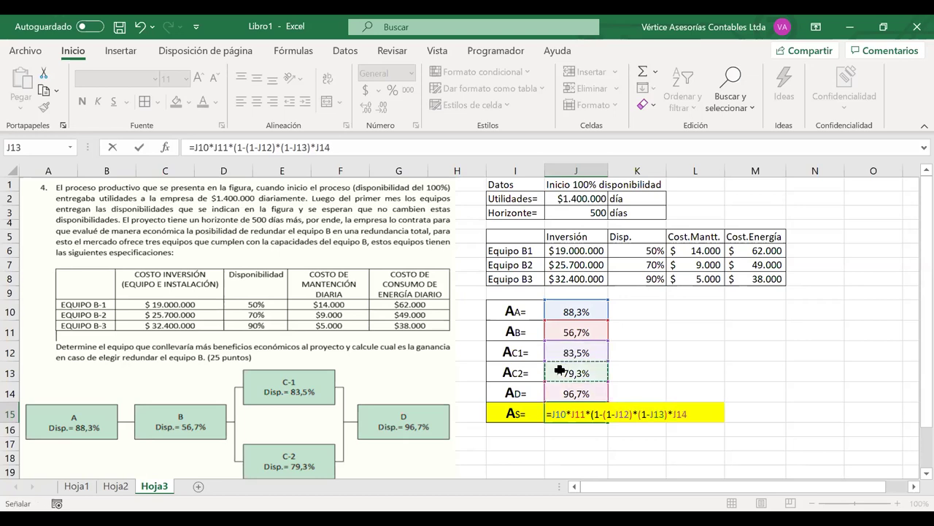
text())
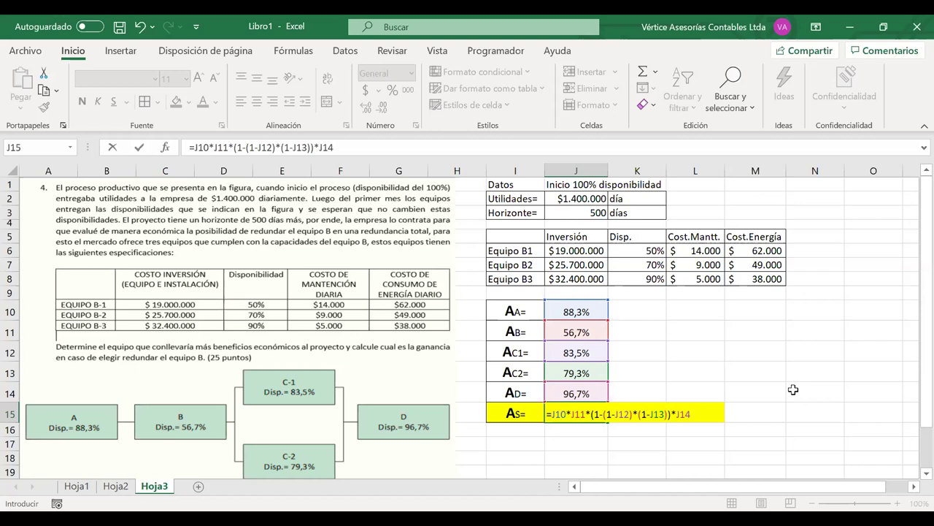
key(Return)
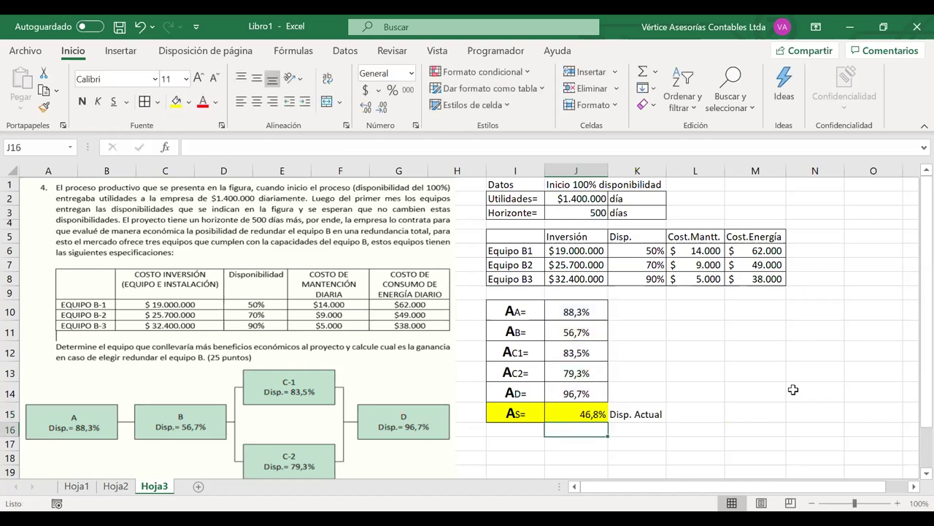
click(562, 413)
click(256, 101)
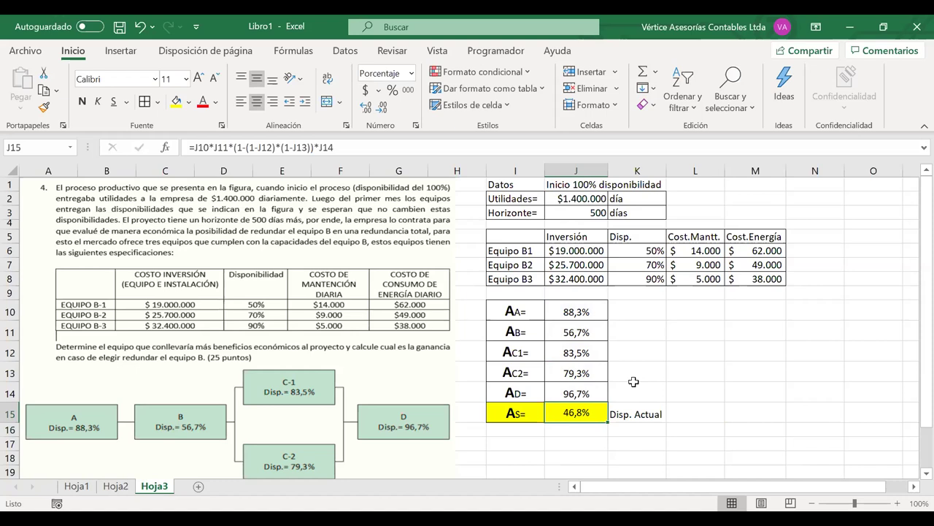
Step: Handwrite the heading "Paralelo" and the general formula As = 1 - Π(1 - Ai), for i=1 to n, beside the availability table
mouse_move(654, 317)
mouse_down()
mouse_move(640, 360)
mouse_move(656, 362)
mouse_up()
mouse_move(644, 340)
mouse_down()
mouse_move(658, 339)
mouse_move(661, 358)
mouse_move(695, 341)
mouse_up()
mouse_move(657, 285)
mouse_down()
mouse_move(697, 306)
mouse_move(705, 280)
mouse_move(709, 306)
mouse_move(723, 311)
mouse_up()
mouse_move(727, 298)
mouse_down()
mouse_move(730, 358)
mouse_move(763, 339)
mouse_move(788, 358)
mouse_up()
mouse_move(801, 328)
mouse_down()
mouse_move(801, 353)
mouse_move(811, 324)
mouse_move(818, 348)
mouse_up()
mouse_move(835, 333)
mouse_down()
mouse_move(844, 359)
mouse_move(879, 321)
mouse_move(892, 354)
mouse_up()
drag(898, 311, 898, 363)
mouse_move(787, 365)
mouse_down()
mouse_move(788, 374)
mouse_move(798, 366)
mouse_up()
click(786, 360)
drag(790, 370, 798, 369)
drag(804, 363, 806, 372)
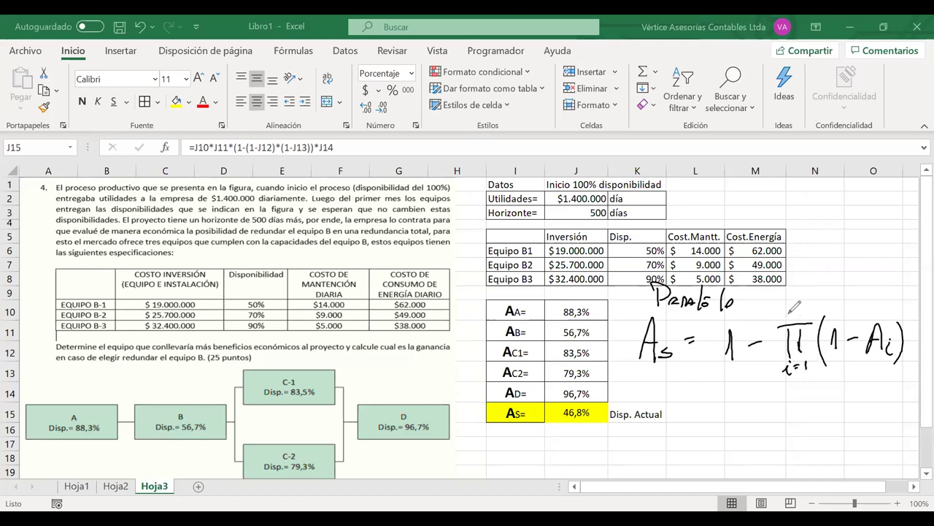
drag(789, 319, 802, 319)
Step: Handwrite the expansion = 1-(1-A1)(1-A2)·(1-A3) under the general formula, and clear all the handwritten annotations
drag(663, 403, 691, 418)
mouse_move(680, 424)
mouse_down()
mouse_move(709, 433)
mouse_move(726, 423)
mouse_up()
mouse_move(738, 409)
mouse_down()
mouse_move(736, 435)
mouse_move(763, 422)
mouse_up()
mouse_move(771, 431)
mouse_down()
mouse_move(778, 410)
mouse_move(784, 430)
mouse_up()
drag(772, 424, 817, 433)
click(815, 419)
drag(820, 421, 833, 413)
mouse_move(833, 413)
mouse_down()
mouse_move(840, 430)
mouse_move(838, 423)
mouse_move(866, 435)
mouse_move(904, 409)
mouse_up()
click(859, 422)
drag(903, 409, 914, 442)
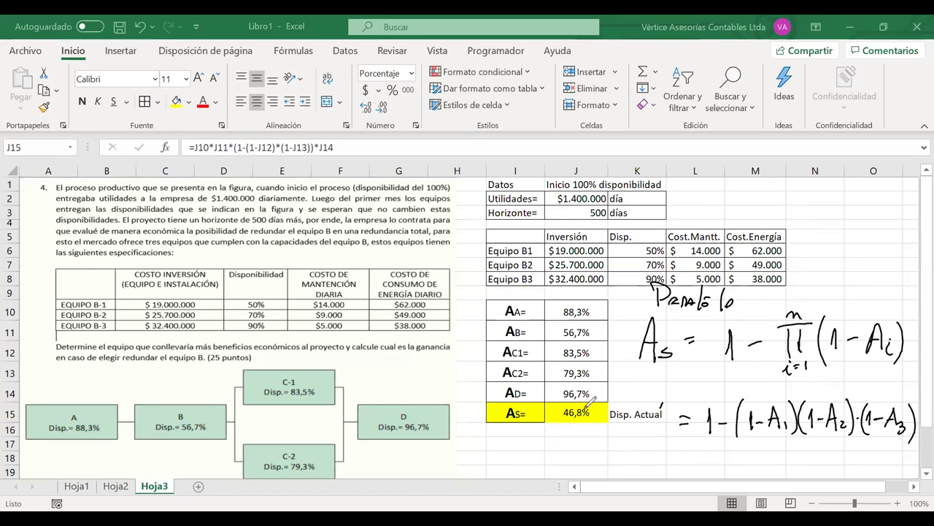
drag(305, 141, 293, 154)
key(Escape)
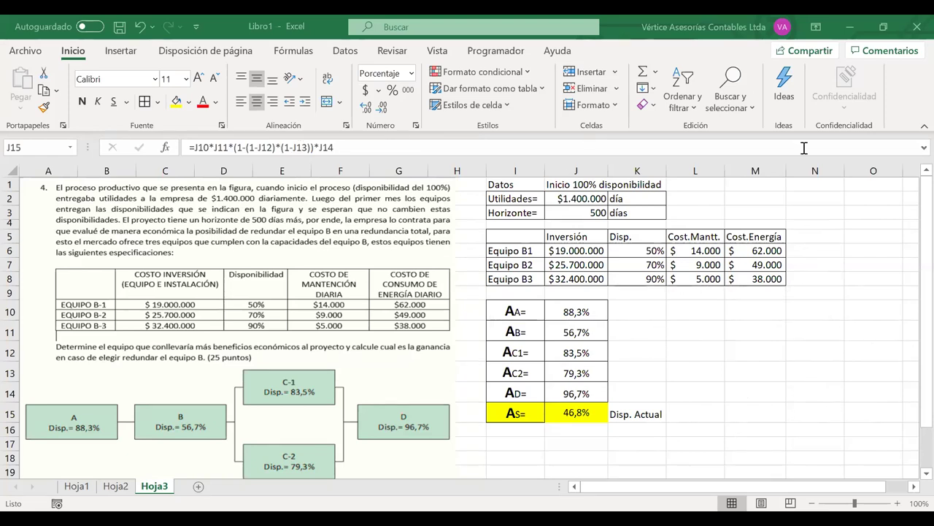
click(562, 413)
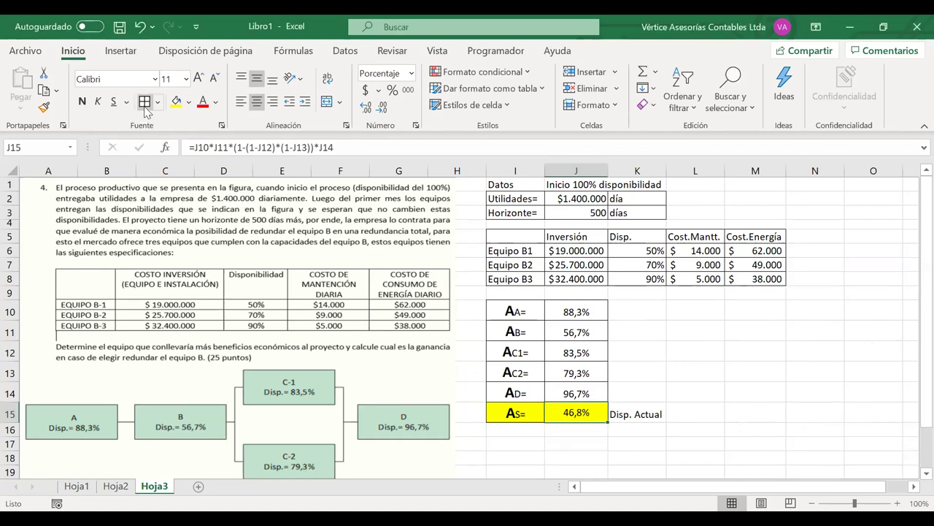
click(719, 446)
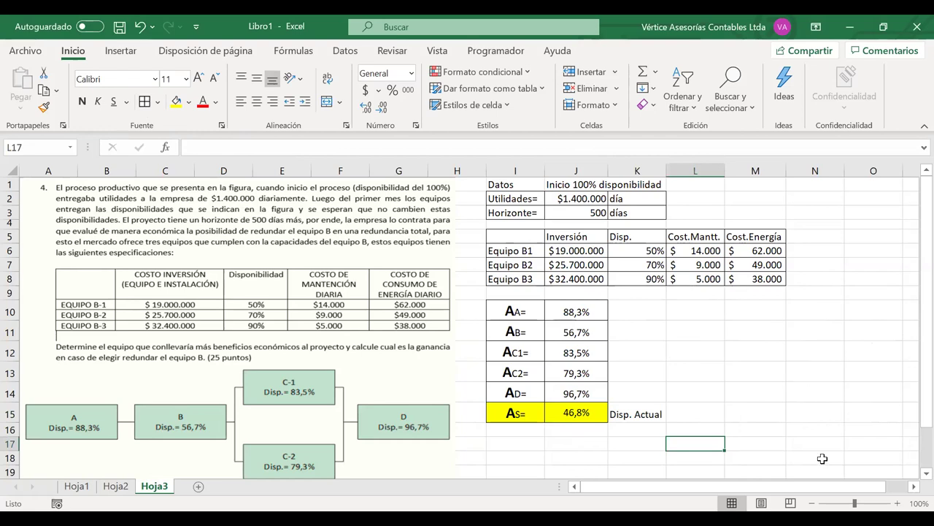
Step: Enter the label "Dejando de Ganar =" in M12 and merge and center it across M12:N12
click(812, 503)
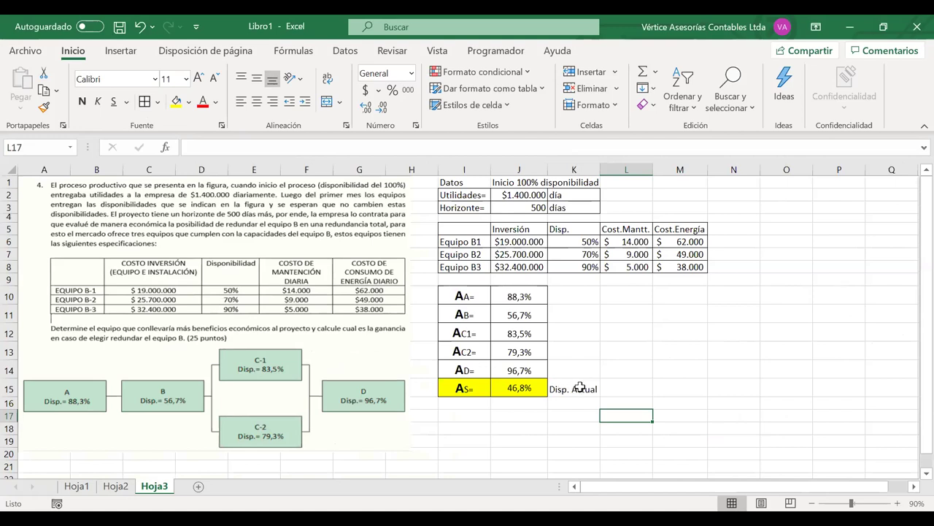
click(519, 392)
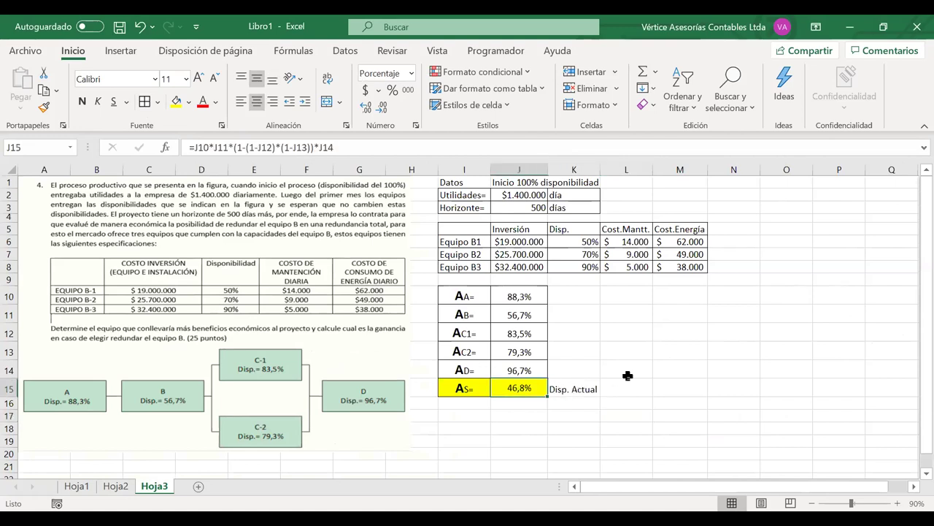
click(690, 329)
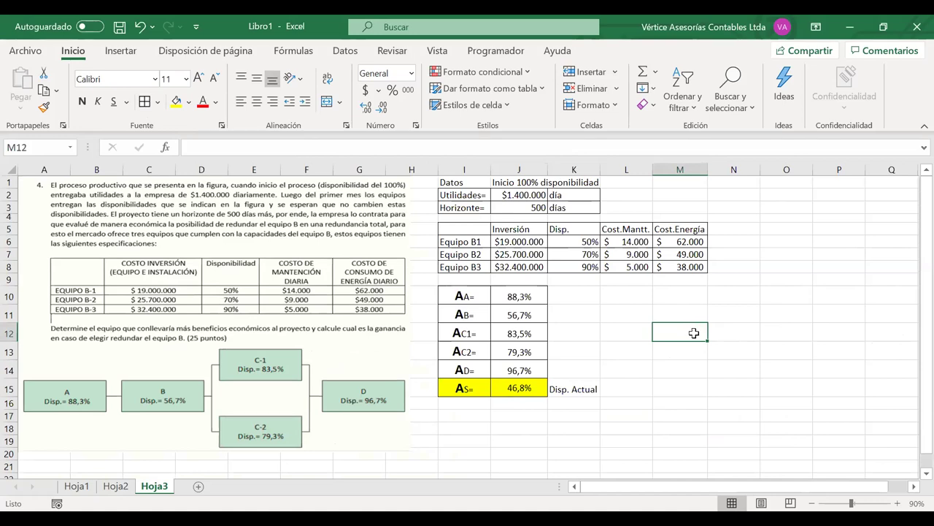
text(De)
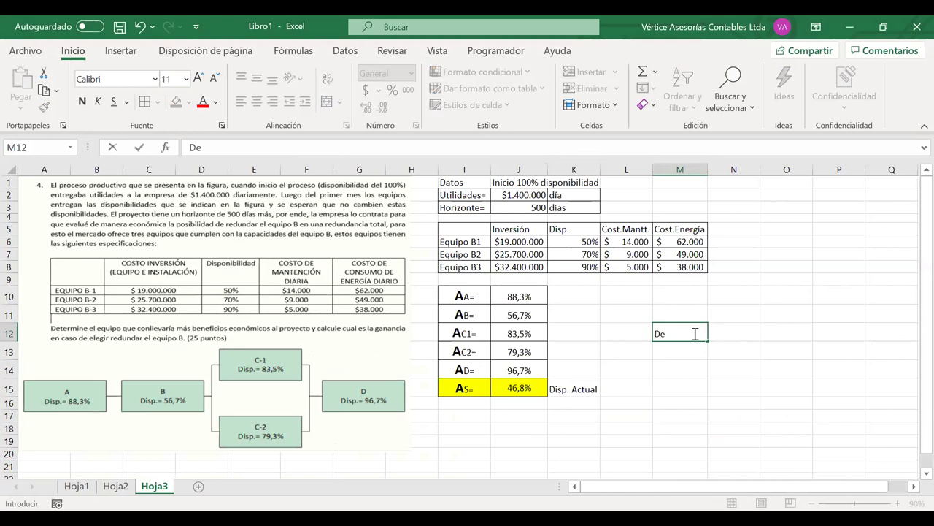
text(jando de Ganar =)
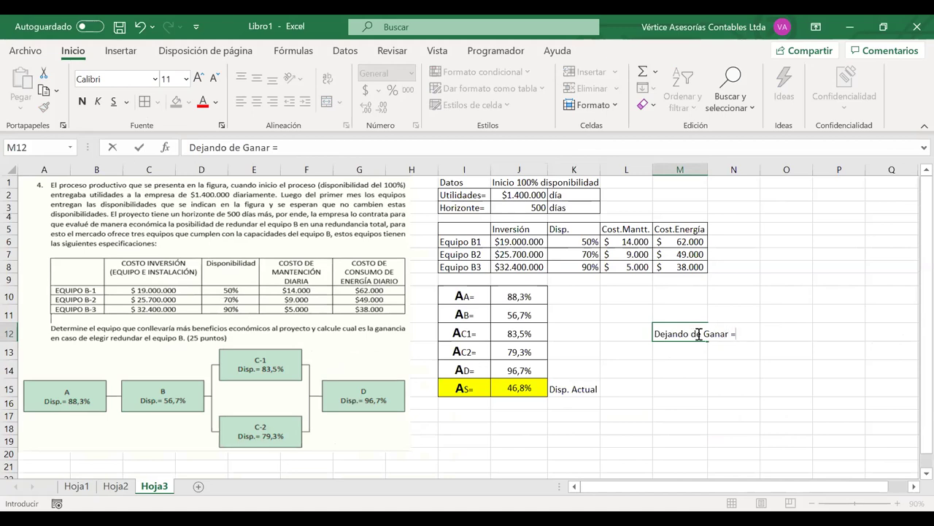
click(778, 327)
drag(688, 332, 720, 332)
click(326, 102)
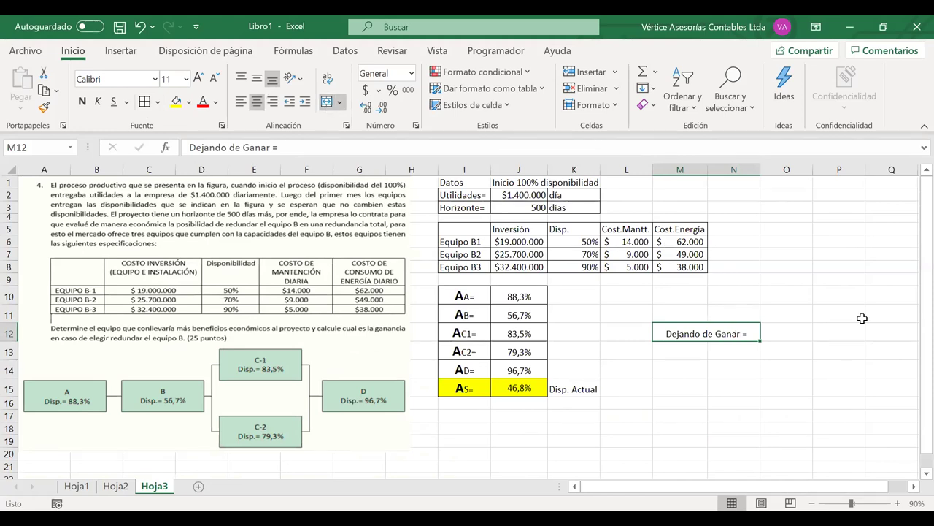
Step: Widen column O slightly, leaving O12 empty
click(797, 329)
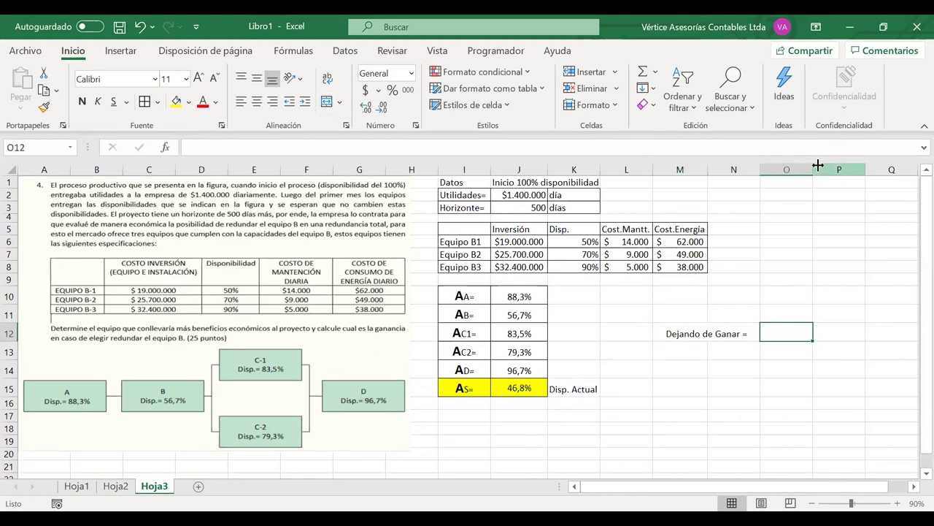
drag(818, 166, 823, 166)
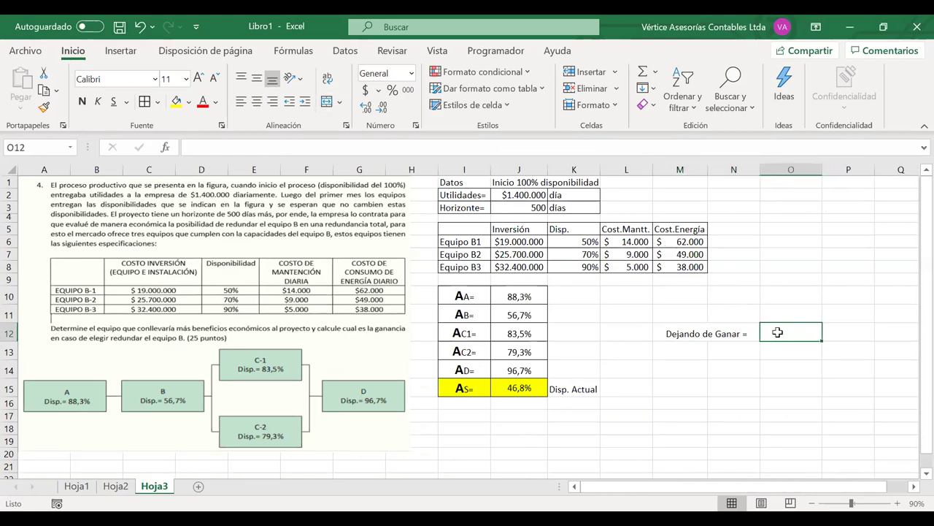
text(=)
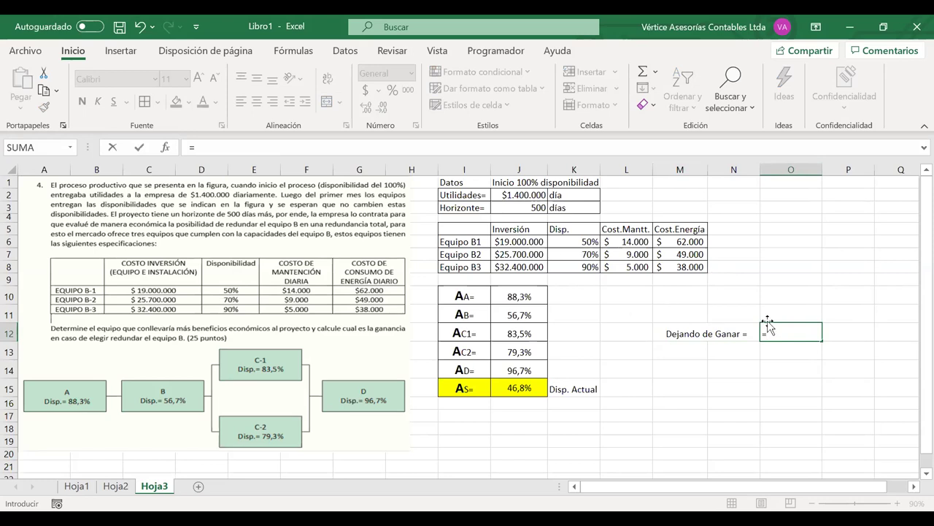
key(BackSpace)
Step: Copy the "Dejando de Ganar =" label up to M11:N11 and change the copy's text to "Ganancia Actual ="
click(697, 330)
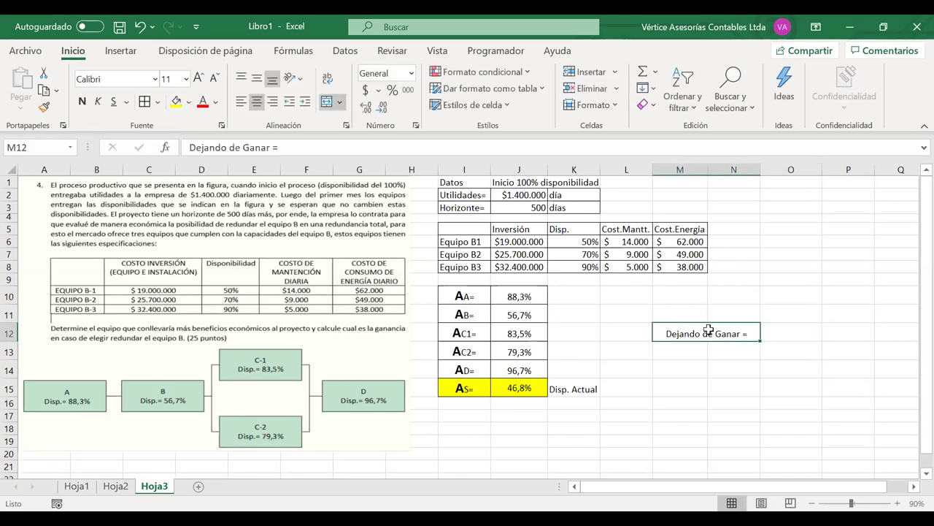
drag(760, 340, 755, 307)
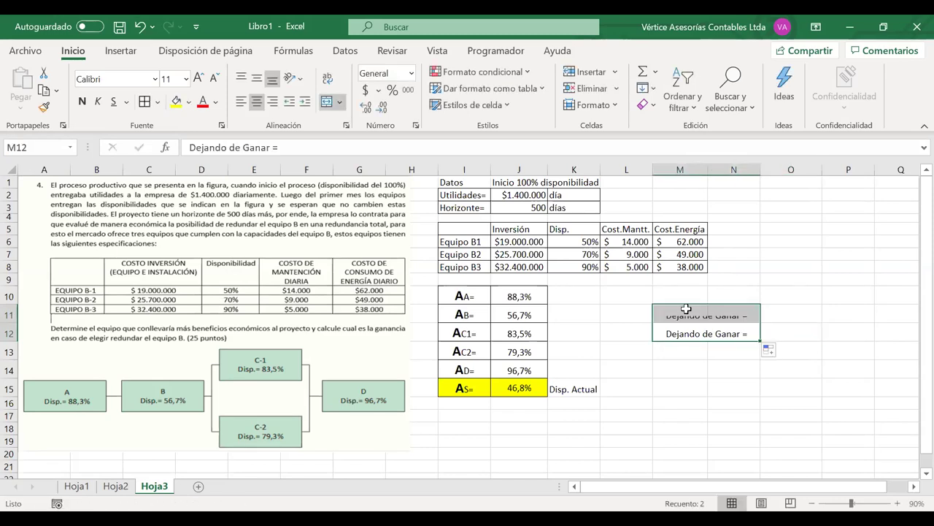
double_click(665, 316)
drag(664, 316, 713, 315)
key(BackSpace)
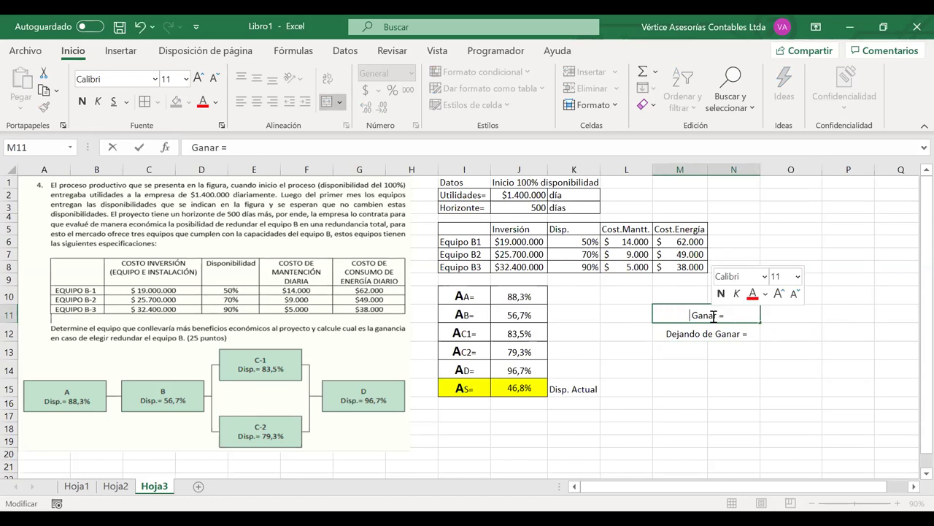
text(ncia Actual)
key(Delete)
key(BackSpace)
text(l)
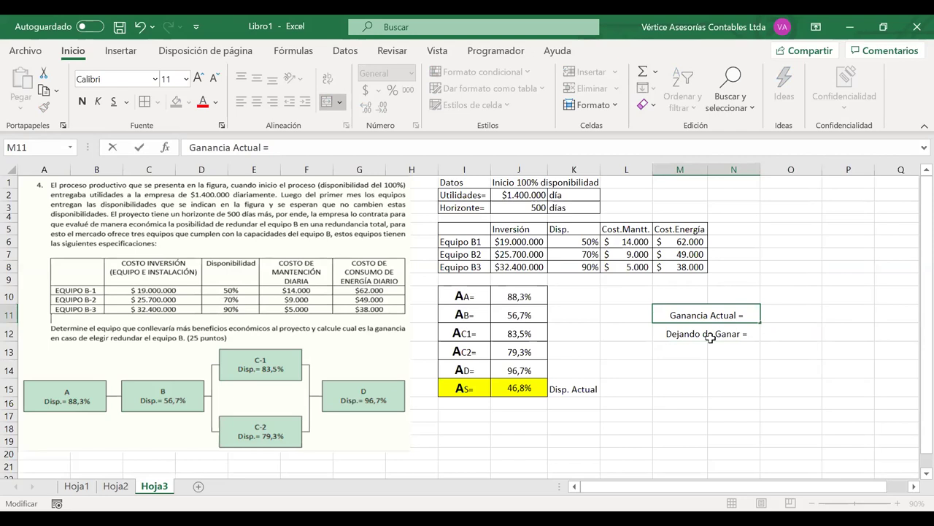
key(Return)
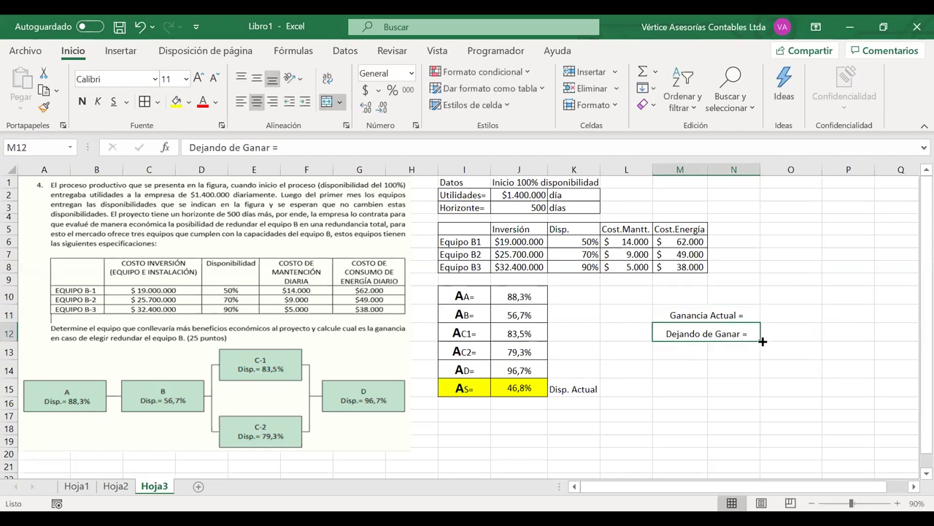
Step: Copy the two labels in M11:N12 into M14:N15
click(694, 292)
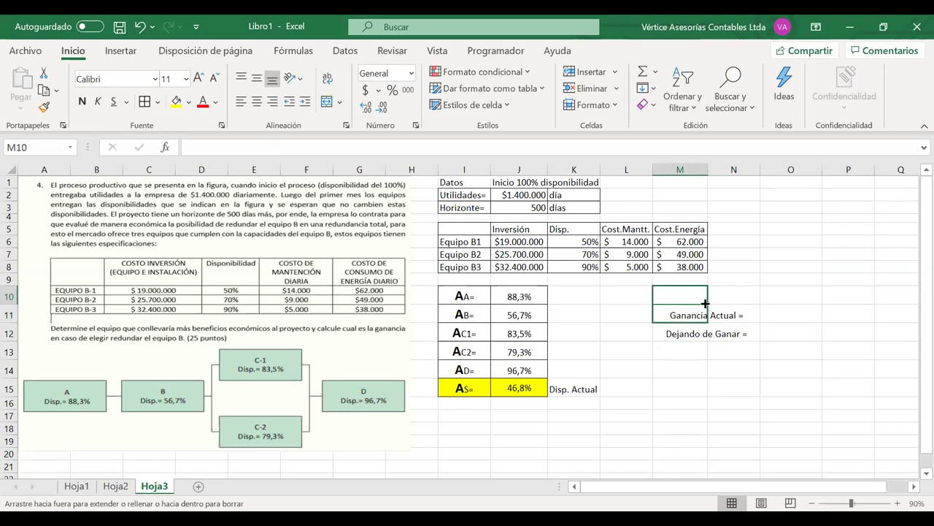
drag(721, 315, 721, 334)
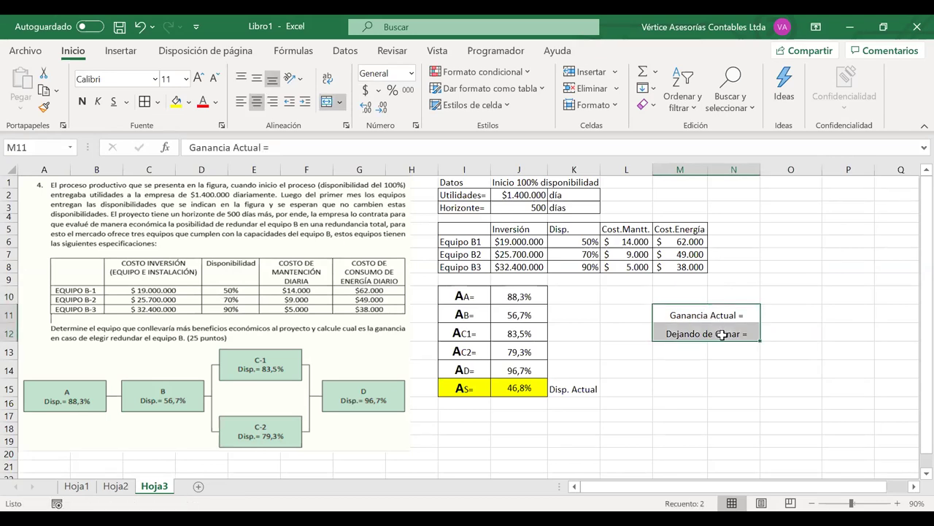
key(ctrl+c)
click(697, 365)
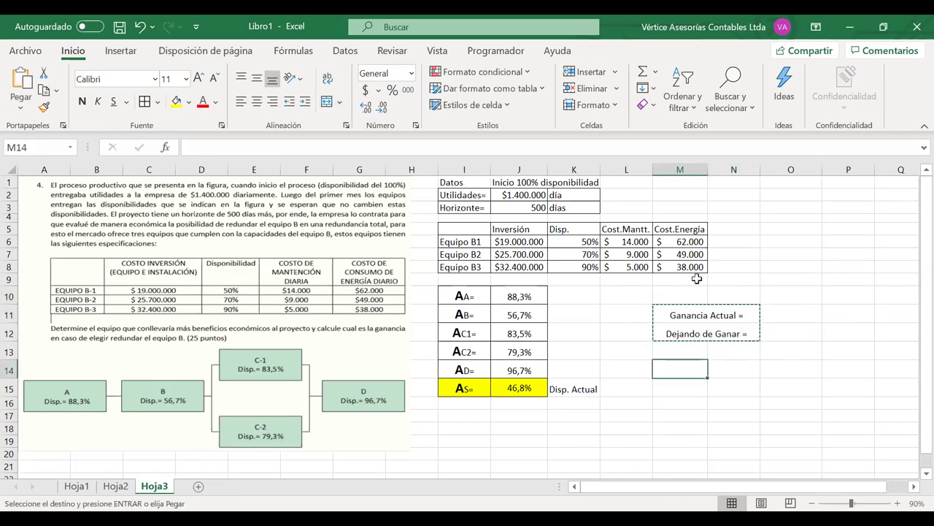
key(ctrl+v)
Step: Give M10:N12 borders and a light blue fill, and enter the heading "diariamente" merged and centered across M10:N10
drag(682, 295, 702, 330)
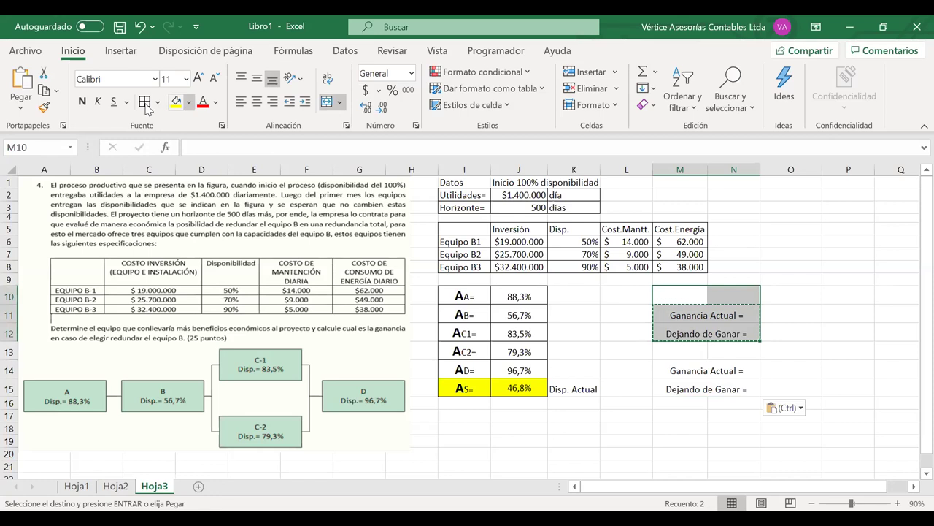
key(Escape)
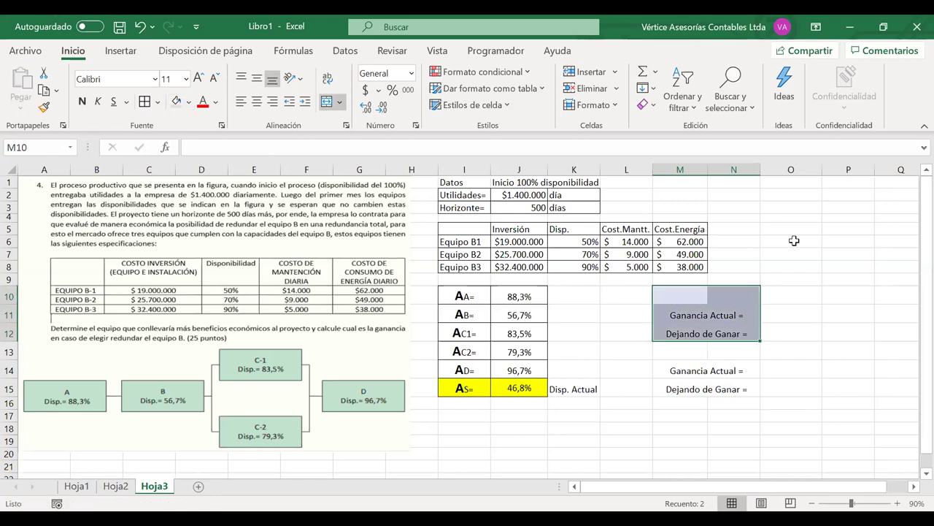
click(695, 293)
text(d)
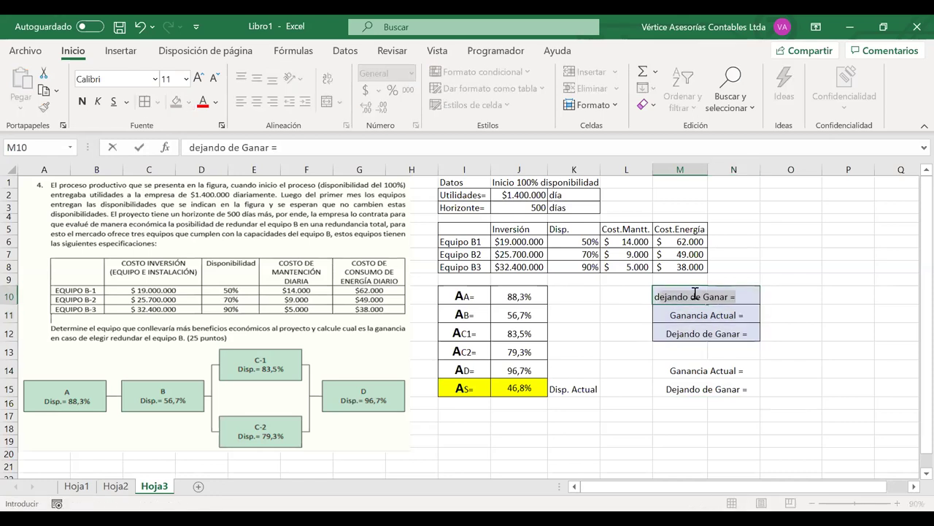
text(iariamente)
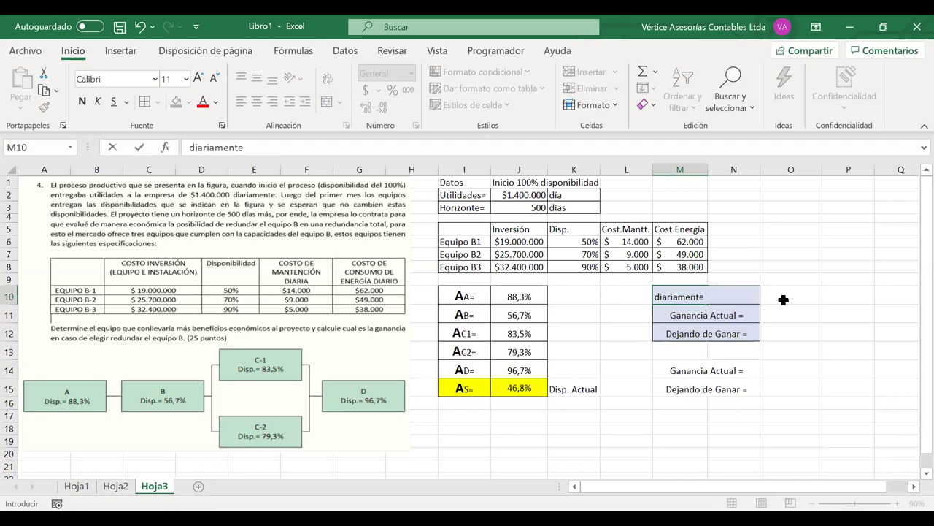
key(Tab)
click(697, 298)
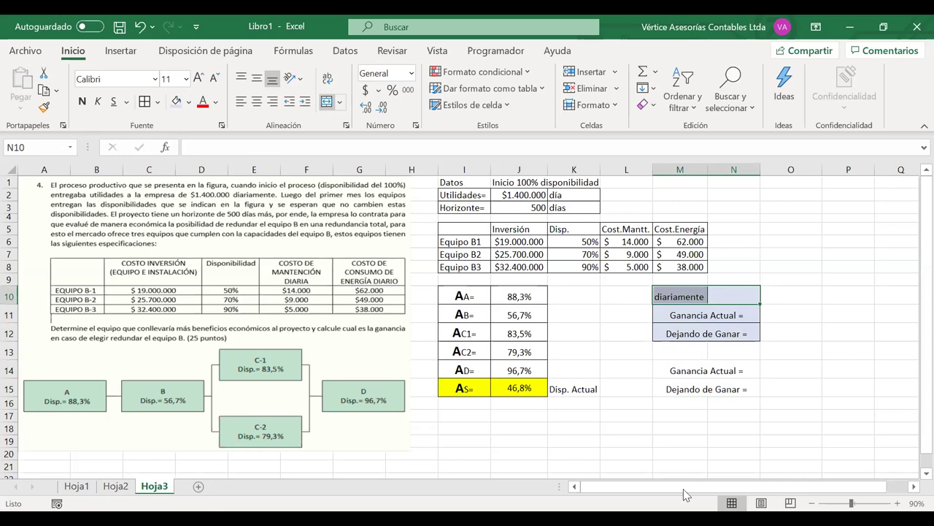
click(327, 101)
Step: Merge and center M13:N13, and give M13:N15 borders and a light orange fill
click(679, 354)
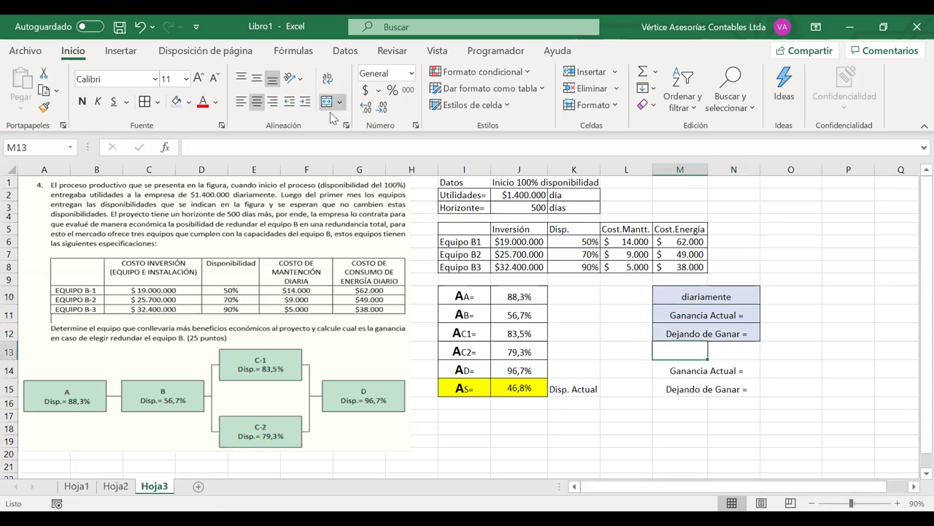
key(shift+Right)
key(F4)
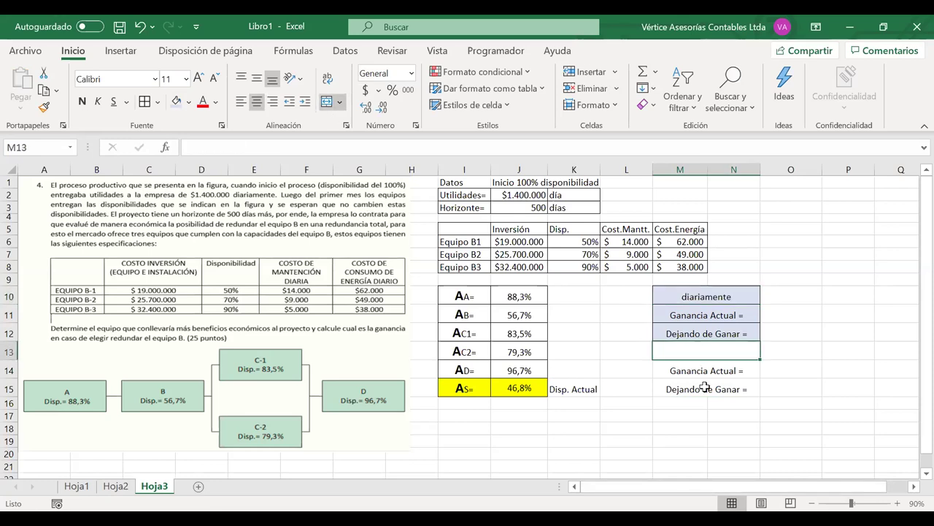
shift+click(705, 388)
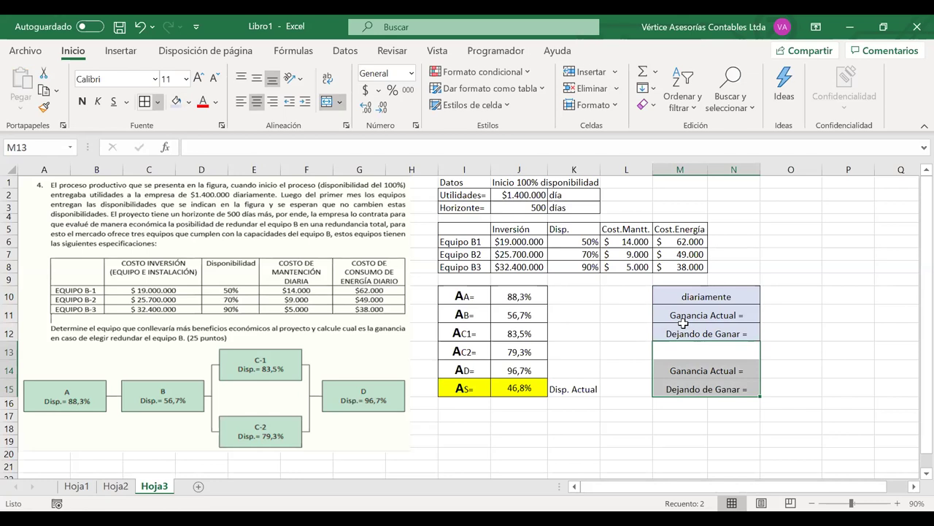
key(F4)
Step: Enter the heading "horizonte proyecto" in M13 and capitalize the M10 heading as "Diariamente"
click(699, 346)
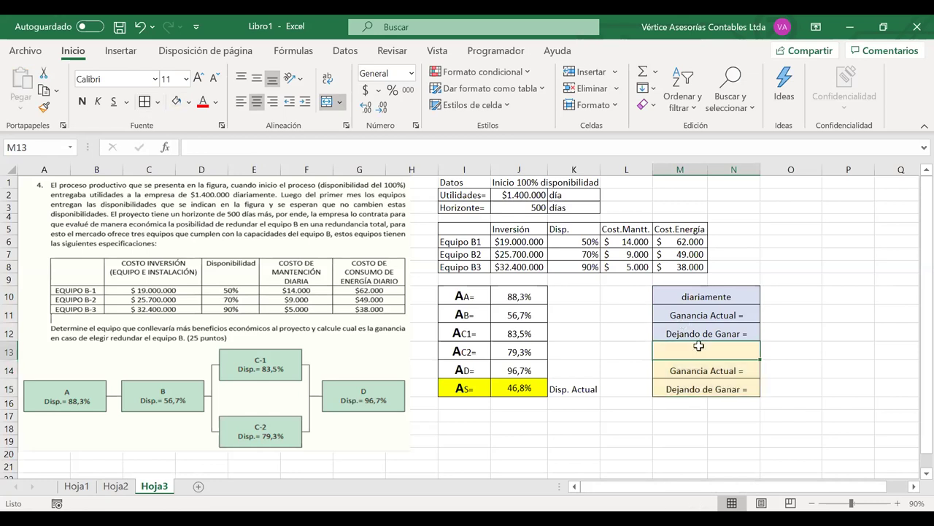
text(horizonte pr)
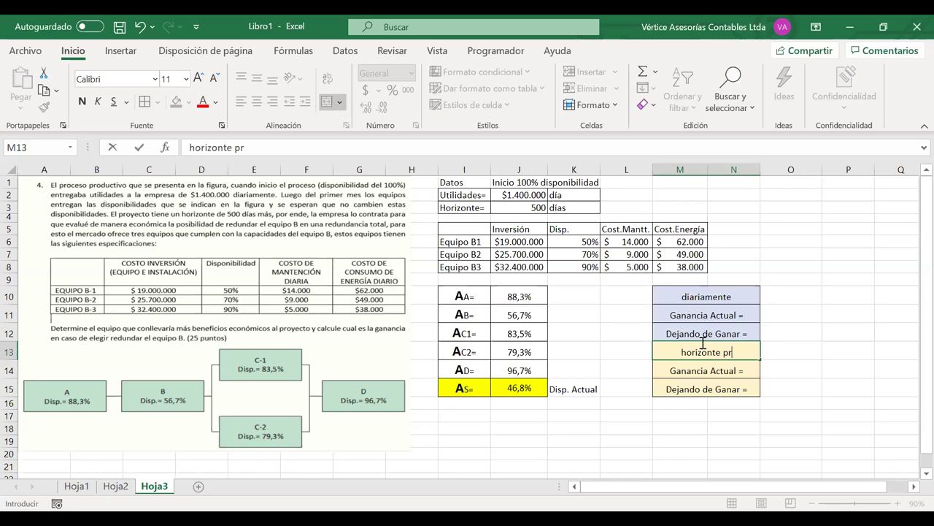
text(oyecto)
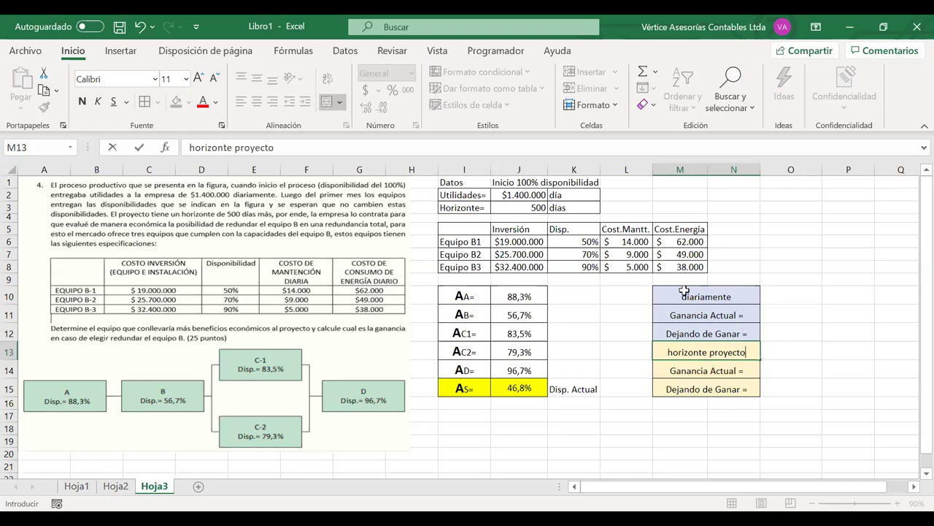
click(684, 303)
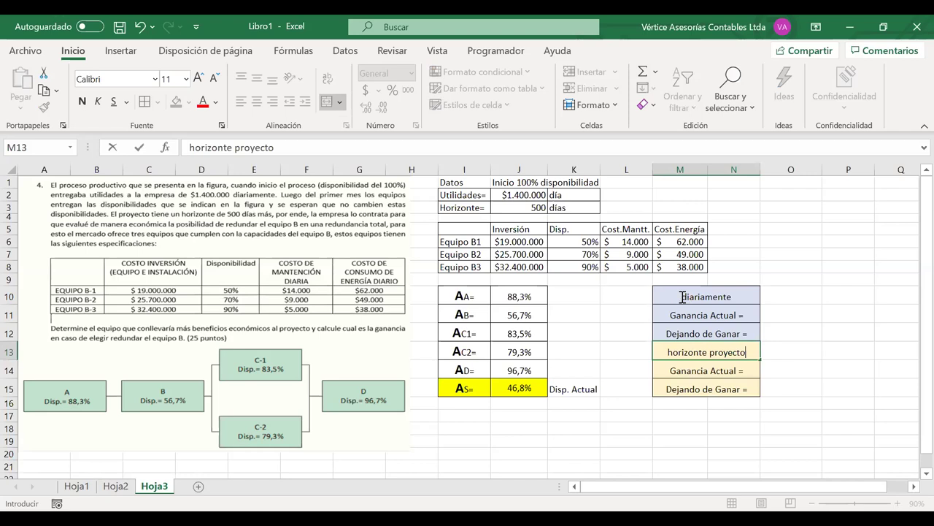
key(Delete)
text(D)
Step: Calculate the daily current profit in O11 by multiplying the daily utilities by the current system availability, =J2*J15
click(784, 313)
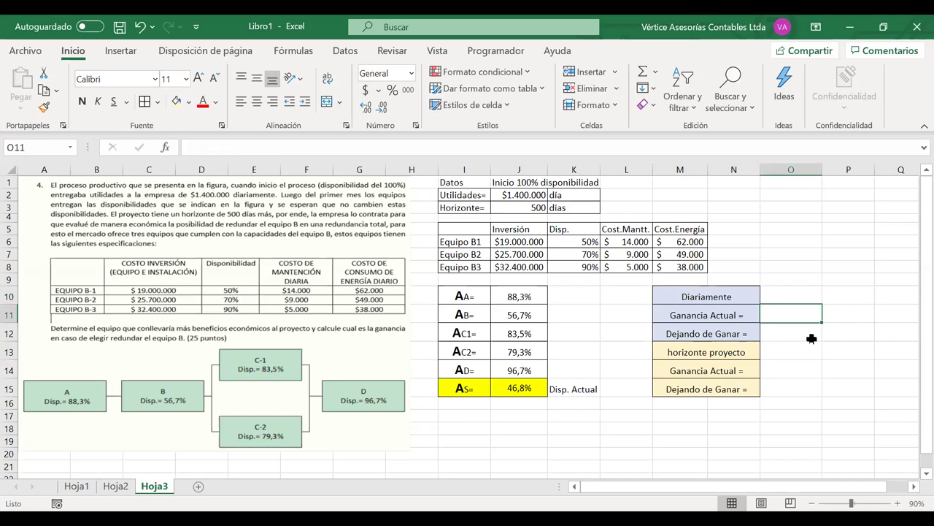
text(=)
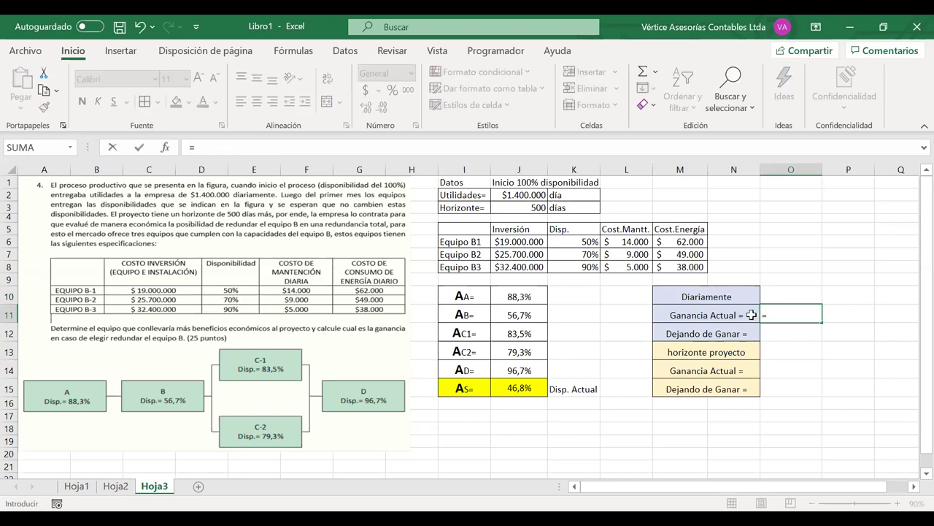
click(535, 194)
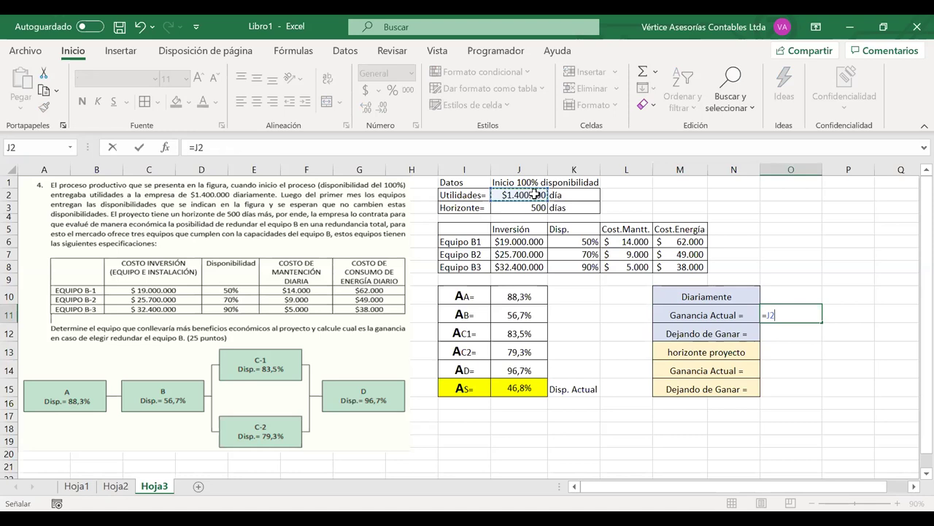
text(*)
click(535, 384)
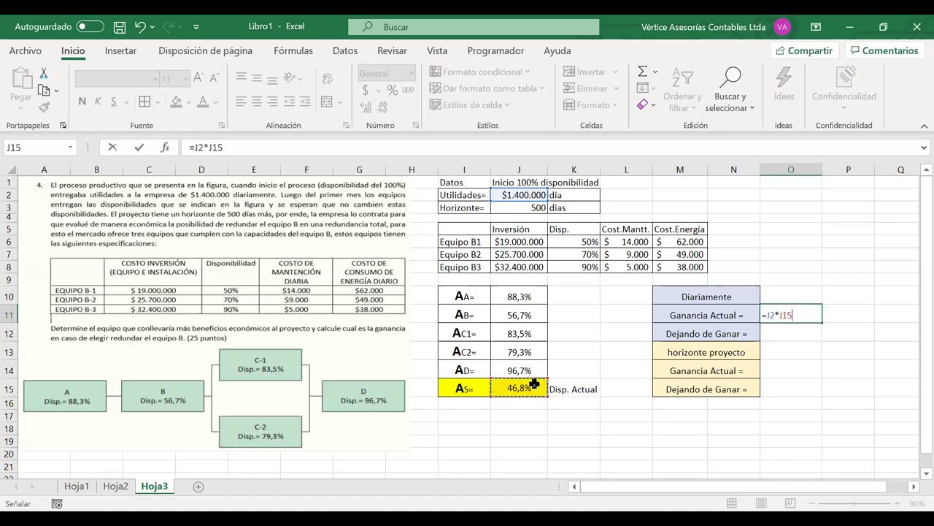
key(Return)
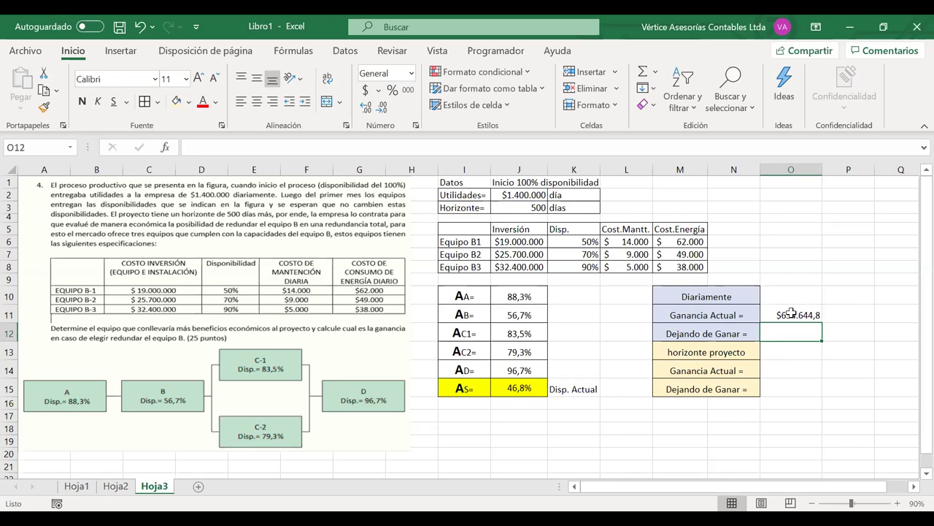
Step: Fill the daily "Ganancia Actual =" row, M11:O11, with the same light blue as the "Diariamente" heading
drag(792, 314, 686, 315)
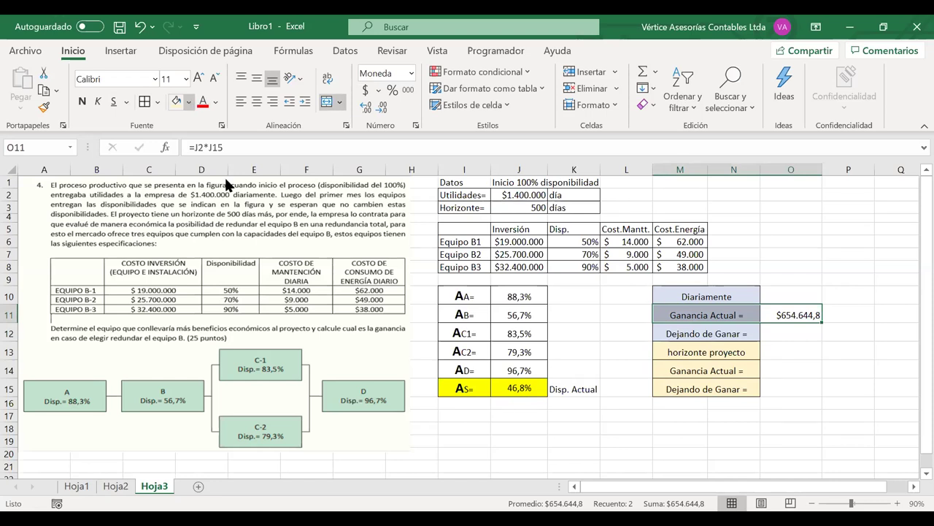
click(175, 101)
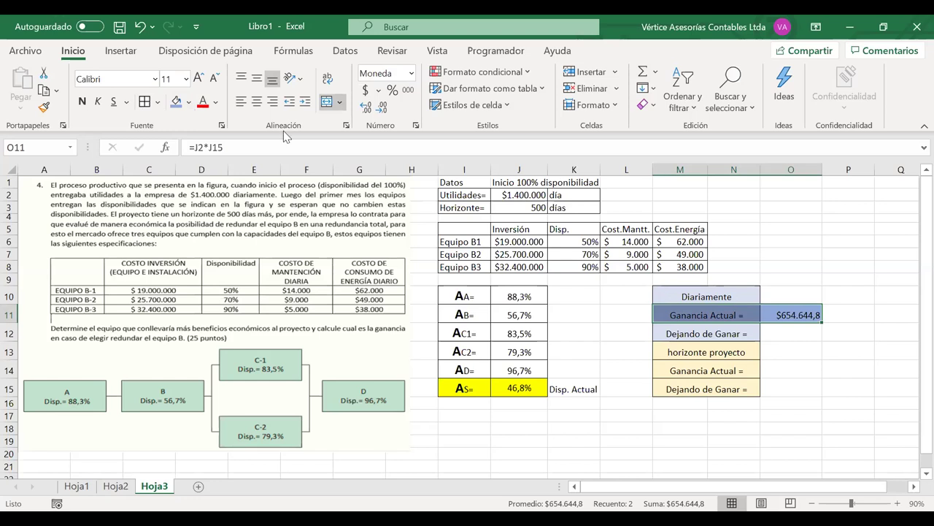
click(189, 103)
click(213, 261)
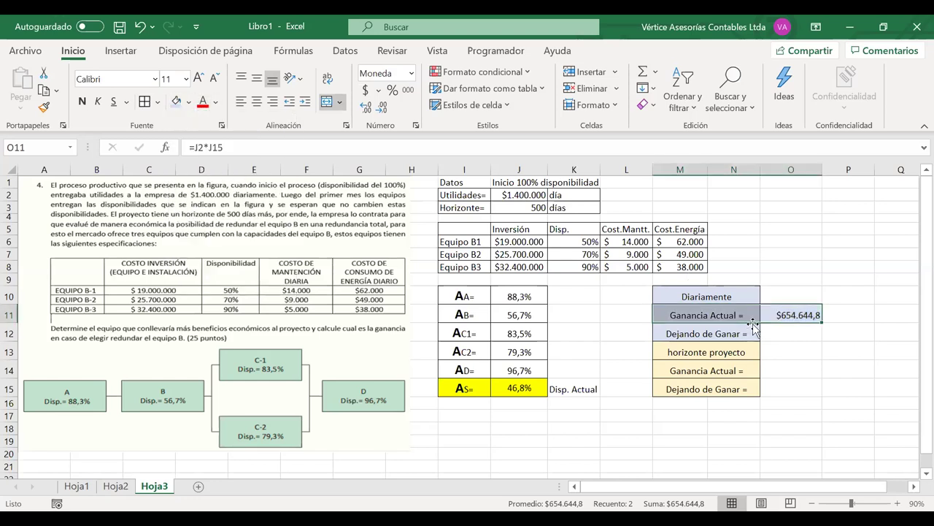
Step: Enter the formula =J2-O11 in O12 for the daily "Dejando de Ganar" amount
click(792, 335)
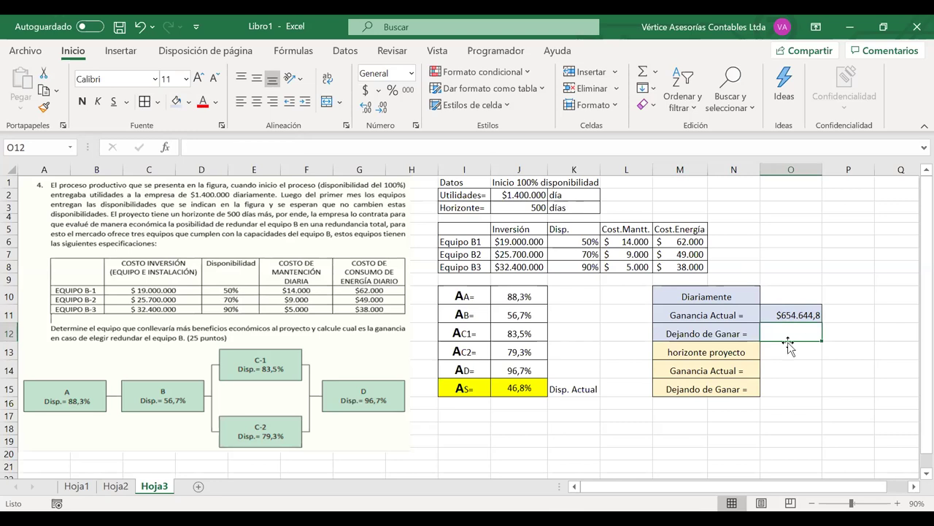
text(=)
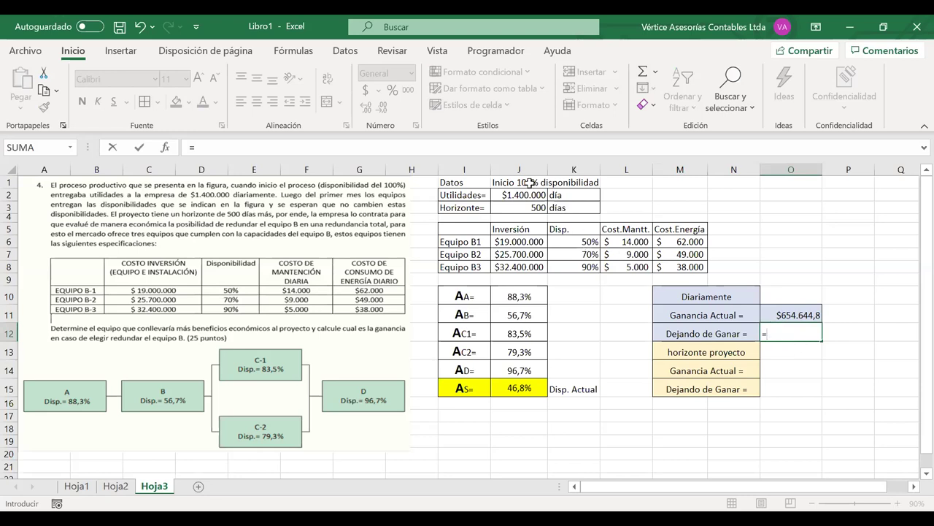
click(520, 196)
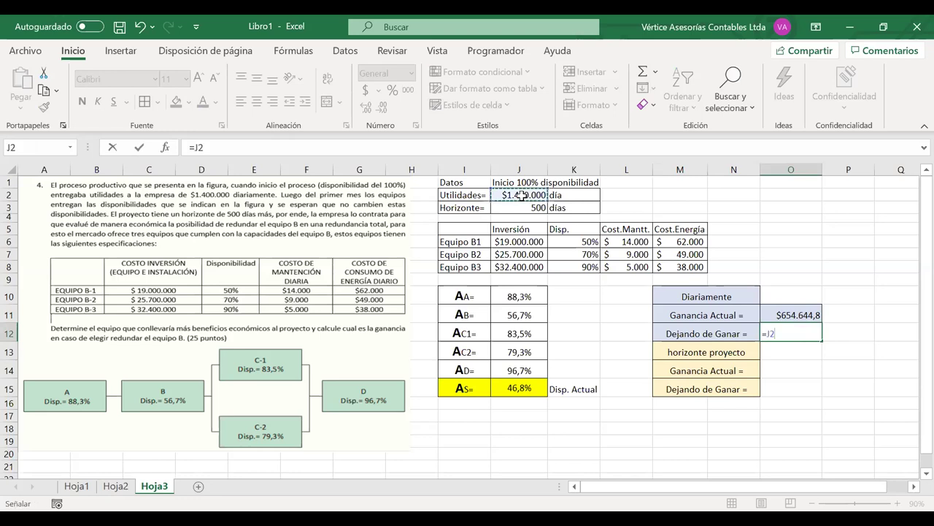
text(-)
click(792, 316)
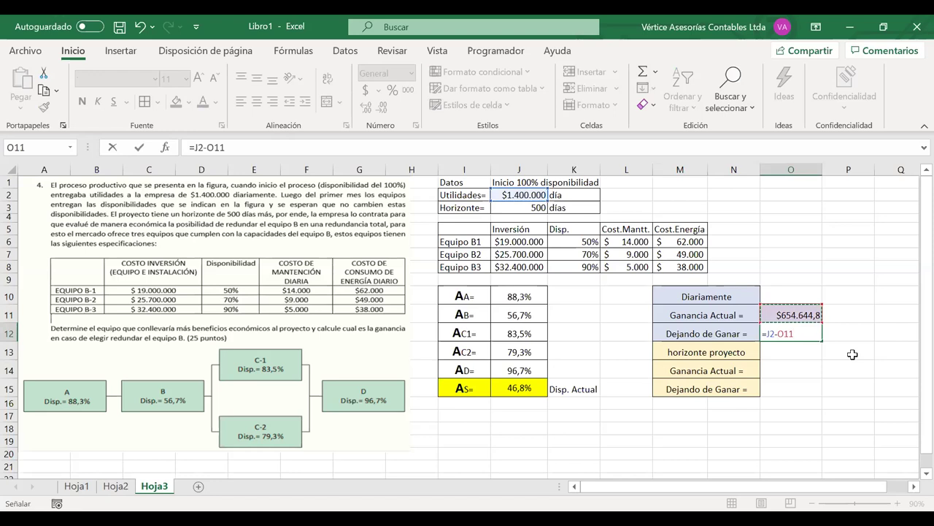
Step: Confirm the formula =J2-O11 in O12 for the daily Dejando de Ganar and match its light blue fill
key(Return)
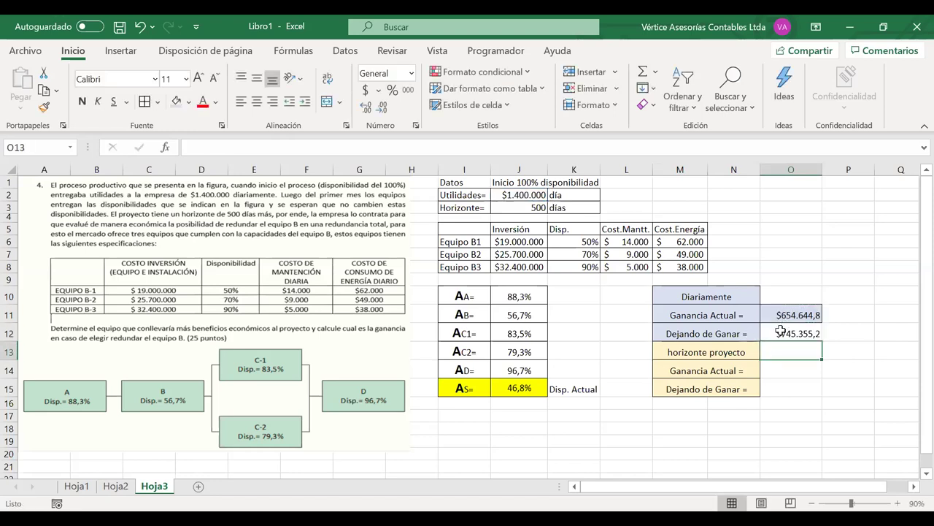
drag(782, 330, 739, 332)
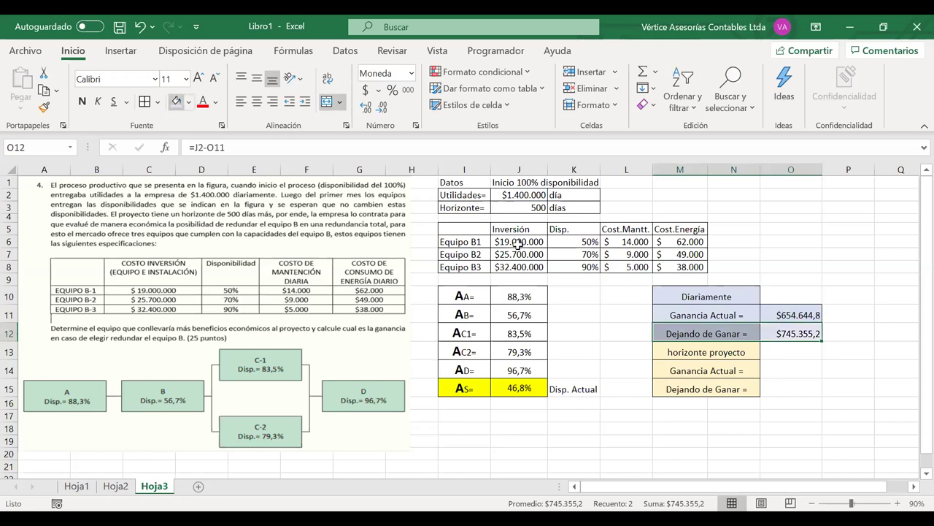
Step: Copy the formatting of the project-horizon Ganancia Actual label to O14:O15 and apply the accounting number format
click(782, 369)
drag(739, 370, 776, 373)
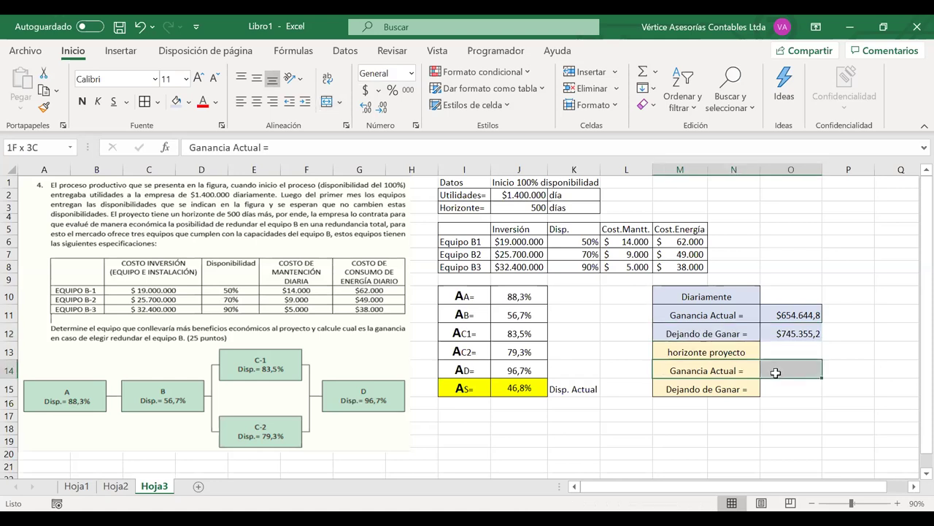
click(701, 370)
click(44, 106)
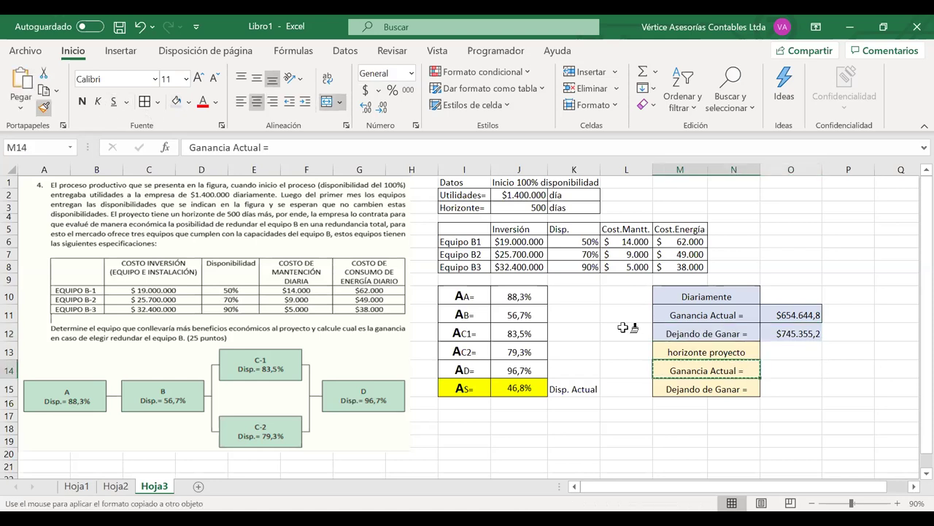
drag(788, 369, 787, 386)
click(796, 373)
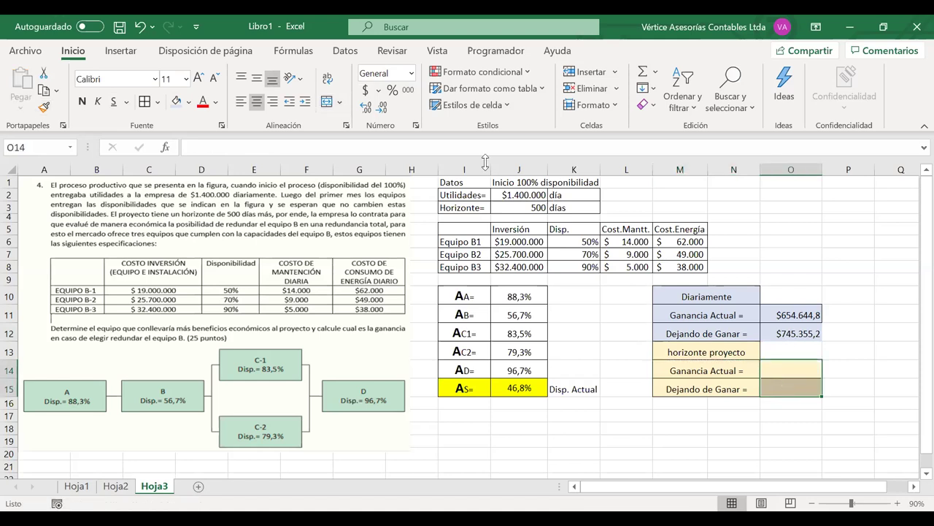
click(366, 89)
click(790, 333)
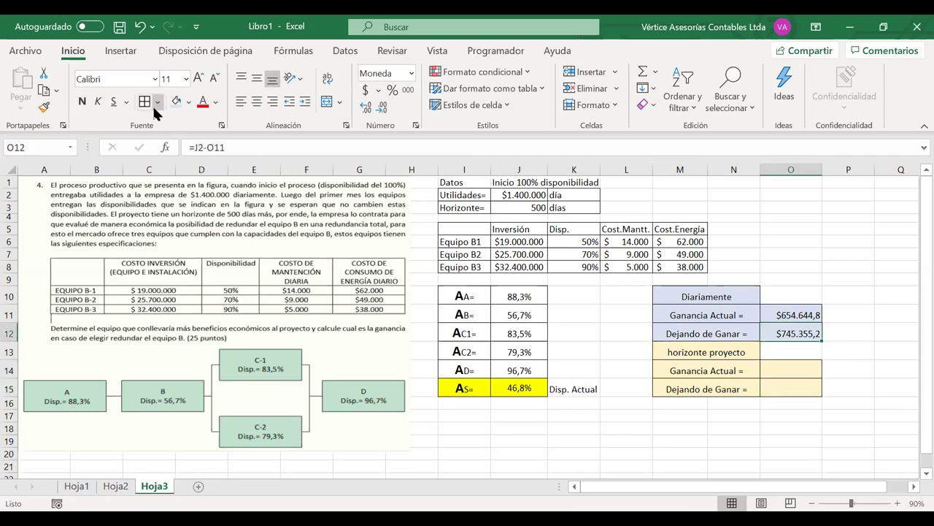
Step: Calculate the project-horizon Ganancia Actual in O14 with the formula =O11*J3
click(809, 366)
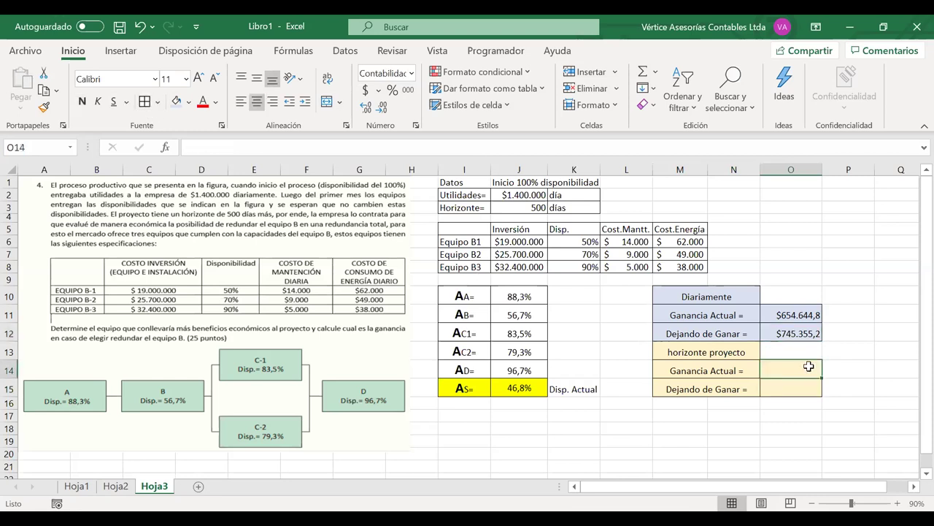
text(=)
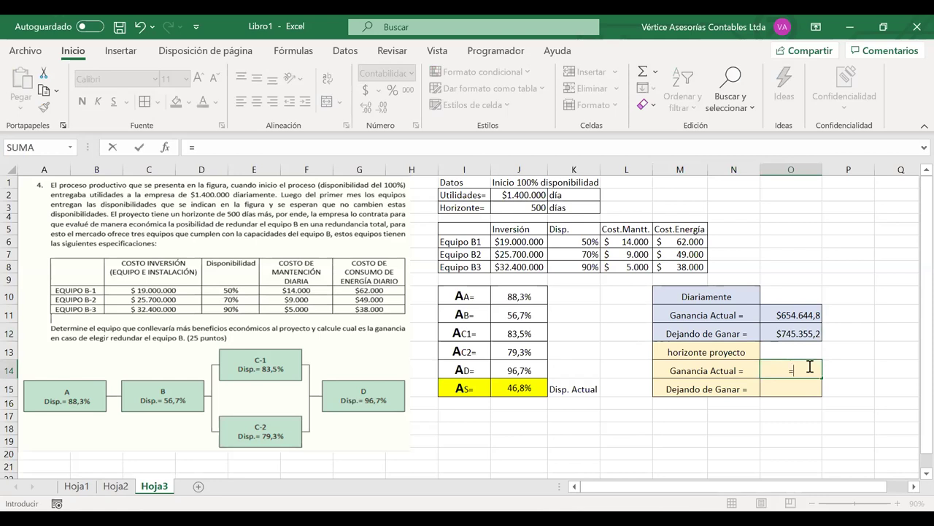
click(786, 315)
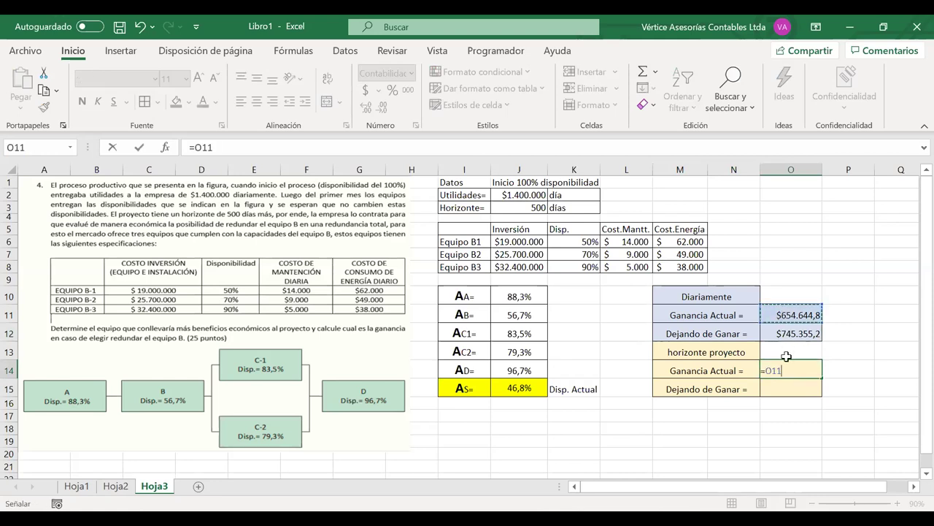
text(*)
click(514, 208)
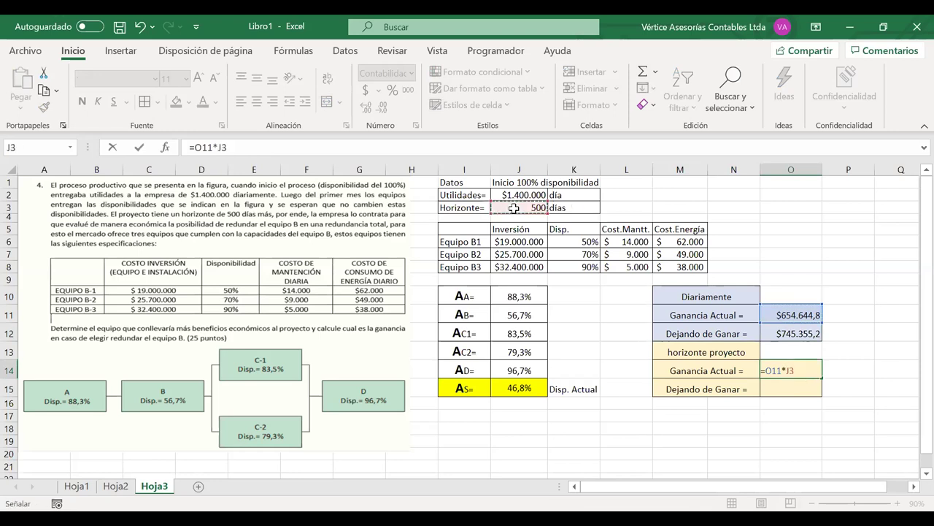
key(Return)
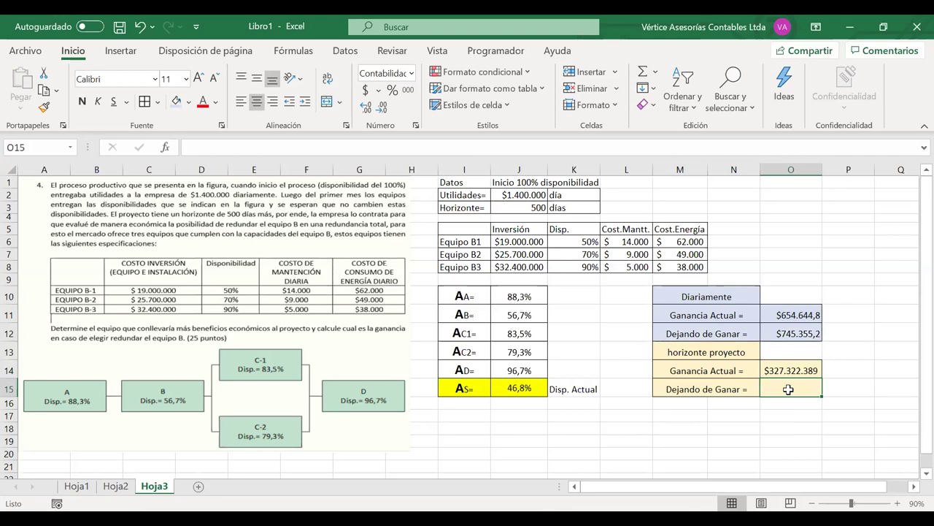
Step: Calculate the project-horizon Dejando de Ganar in O15 with the formula =O12*J3
text(=)
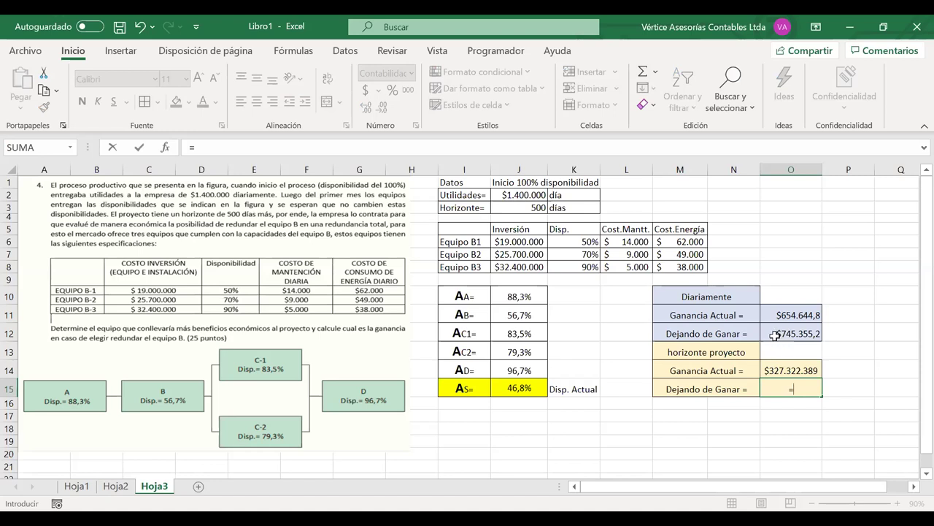
click(775, 335)
text(*)
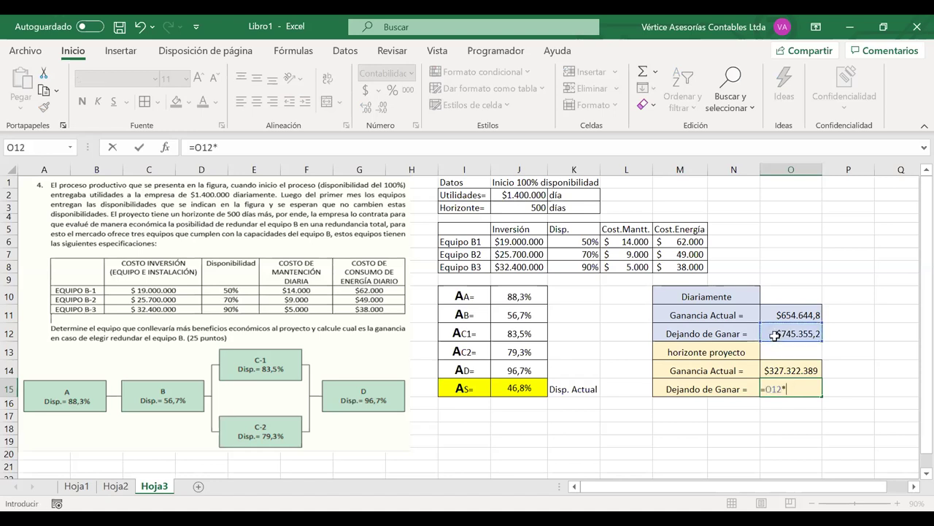
click(532, 208)
key(Return)
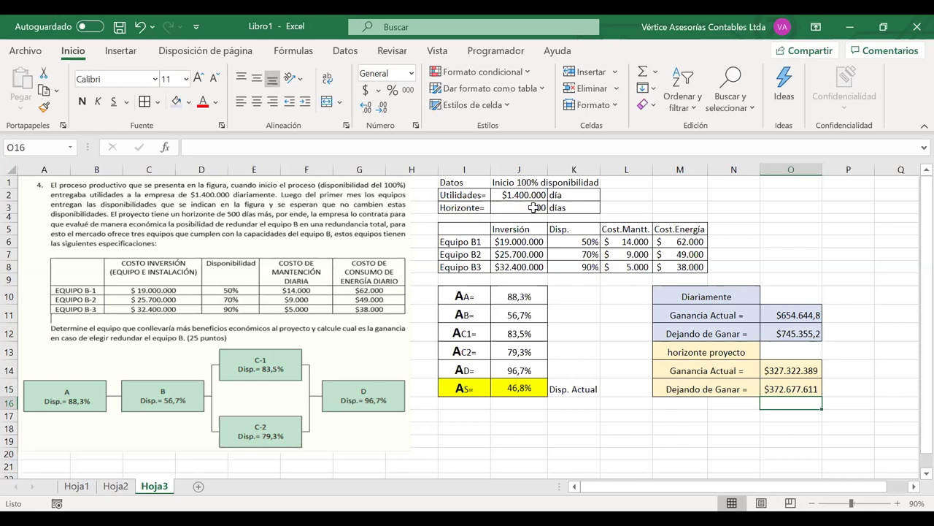
Step: Test the project horizon in J3 with 100 days and undo the change
double_click(537, 208)
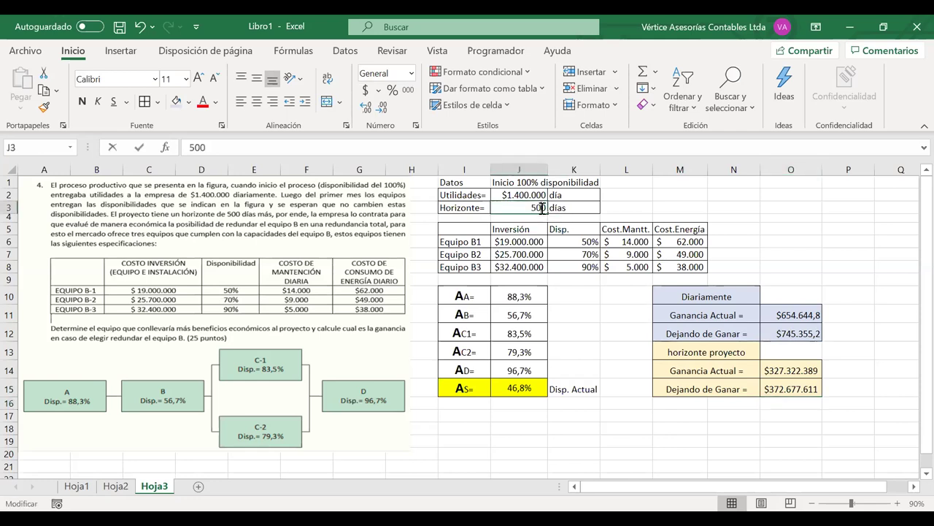
drag(546, 208, 520, 210)
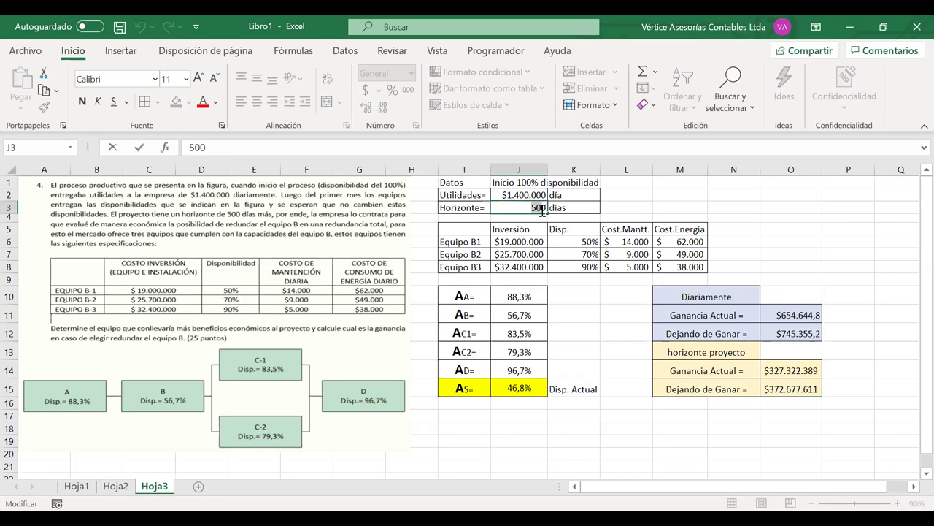
text(100)
key(Return)
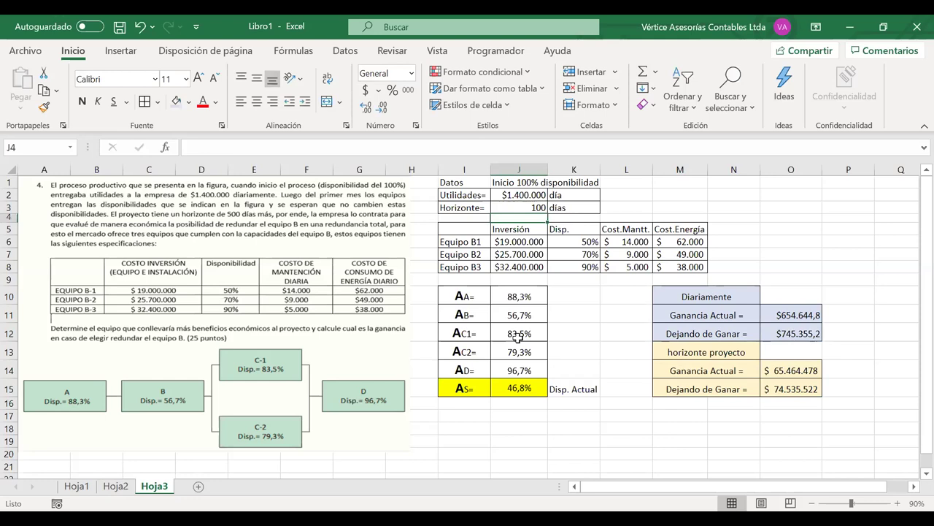
key(ctrl+z)
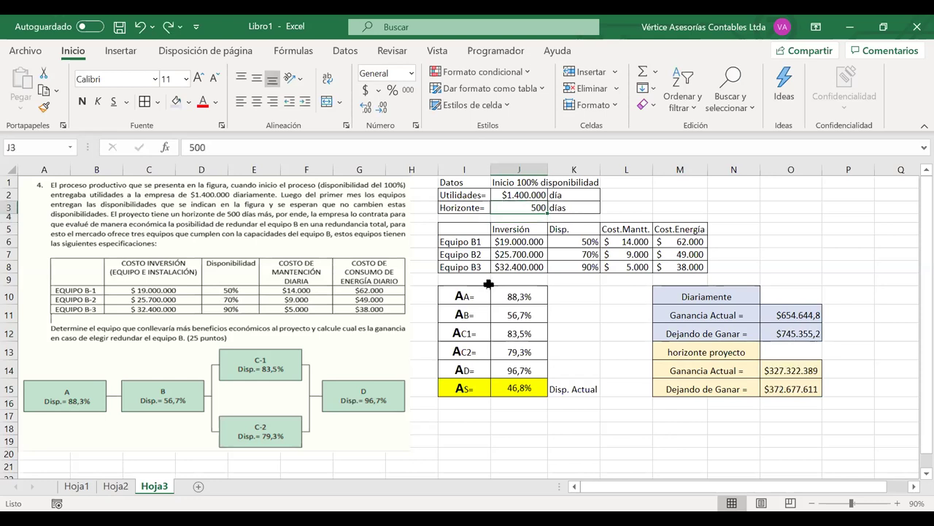
Step: Enter the heading Equipo B1 in I17 below the availability table and center it
click(474, 416)
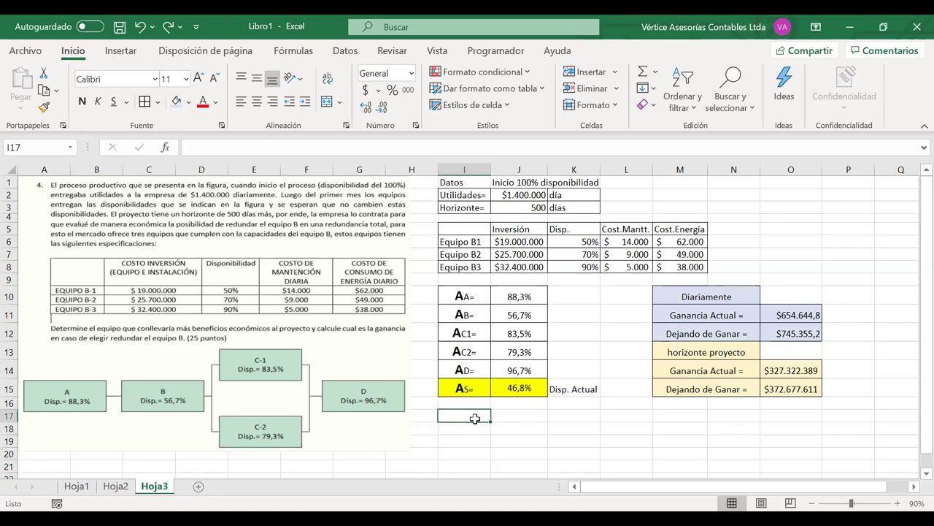
text(E)
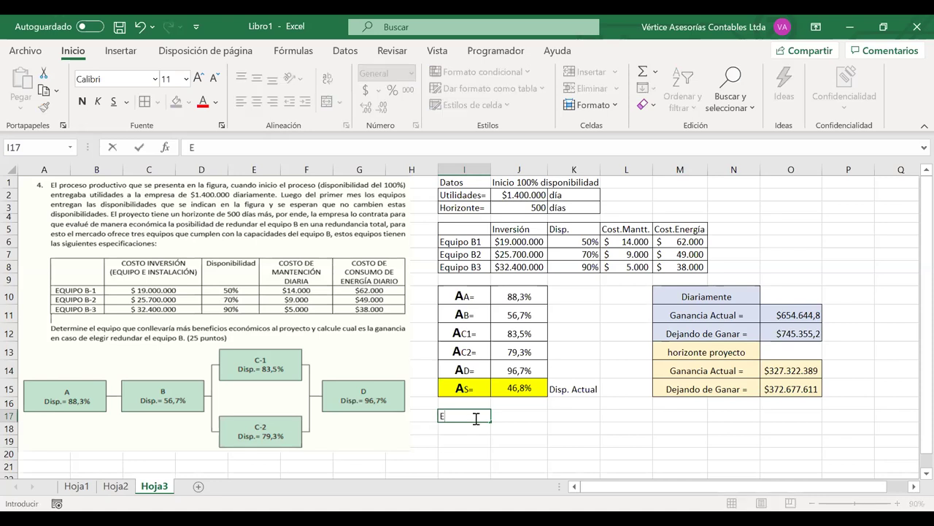
text(quipo B1)
key(Return)
click(477, 417)
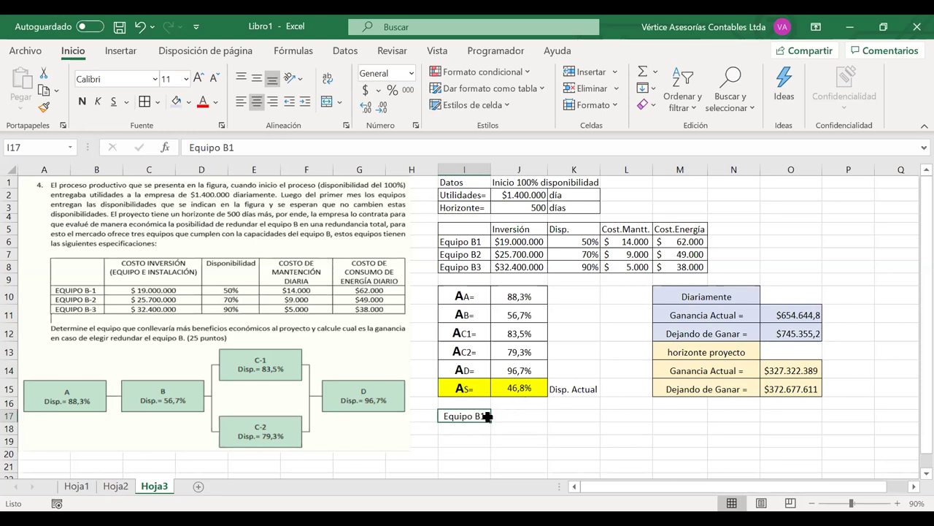
Step: Label I18 as Disp= and link J18 to Equipo B1's availability with the formula =K6
click(447, 429)
text(Dispo)
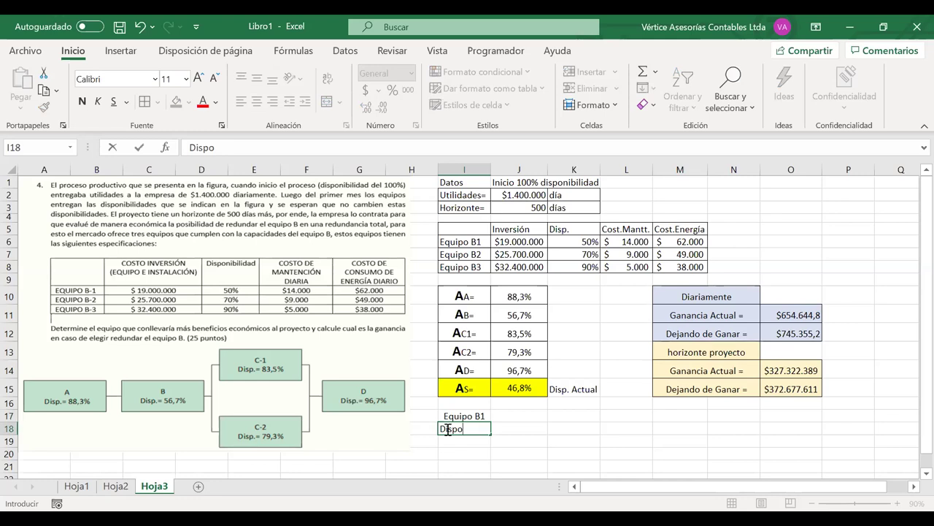
key(BackSpace)
text(=)
key(Tab)
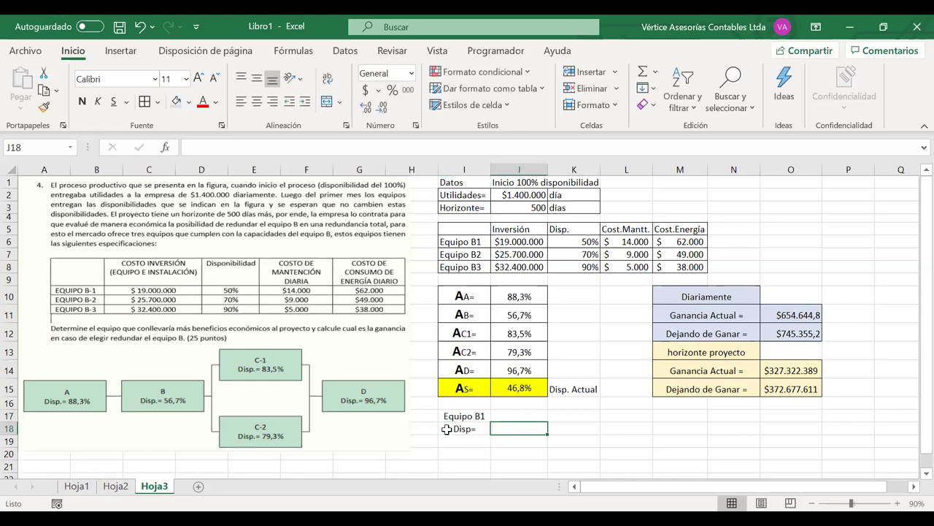
text(=)
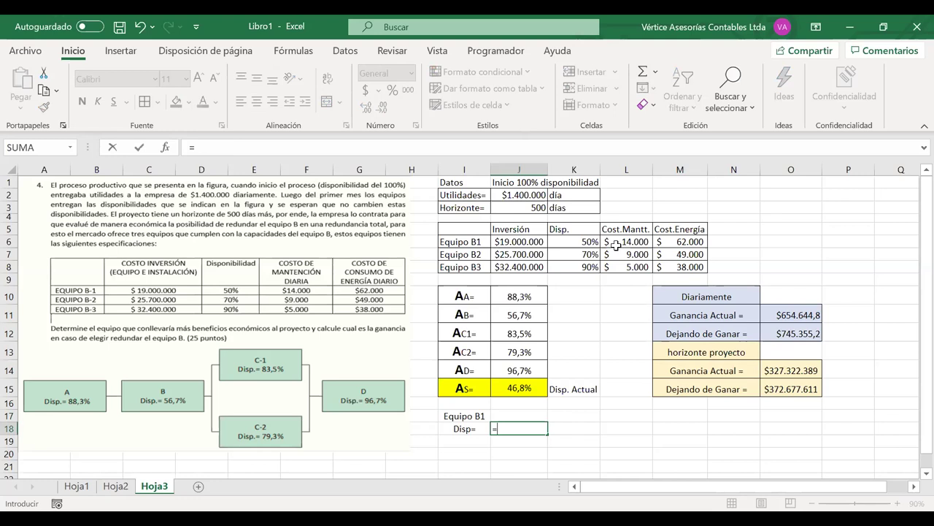
click(584, 243)
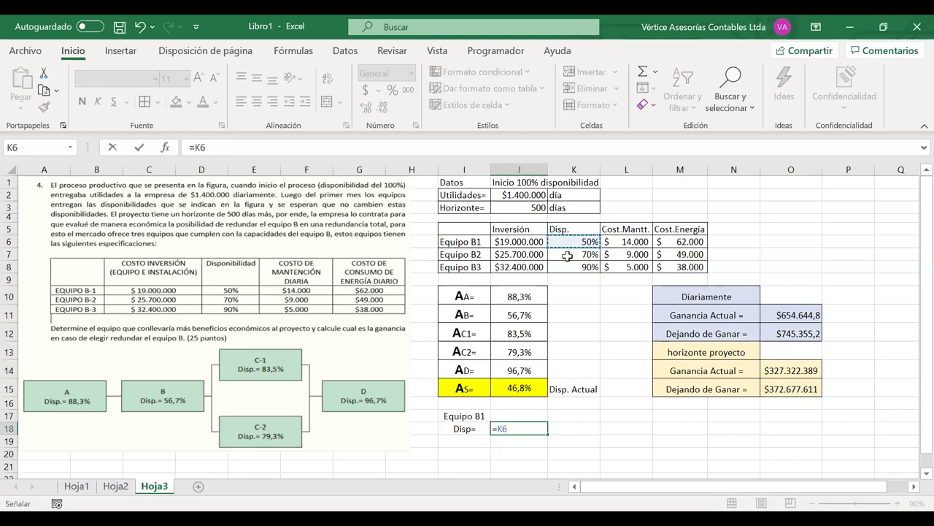
key(Return)
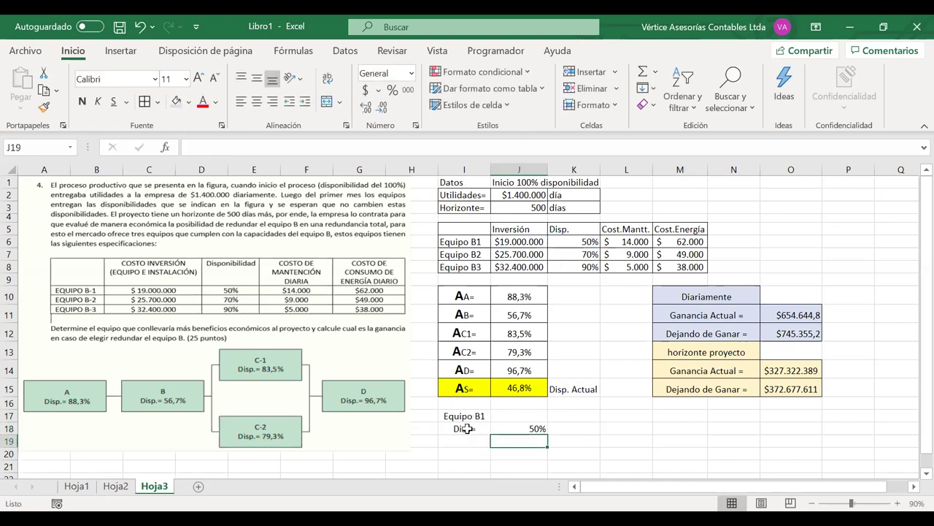
Step: Fill the Disp= row I18:J18 with light blue
click(466, 428)
drag(466, 429, 519, 428)
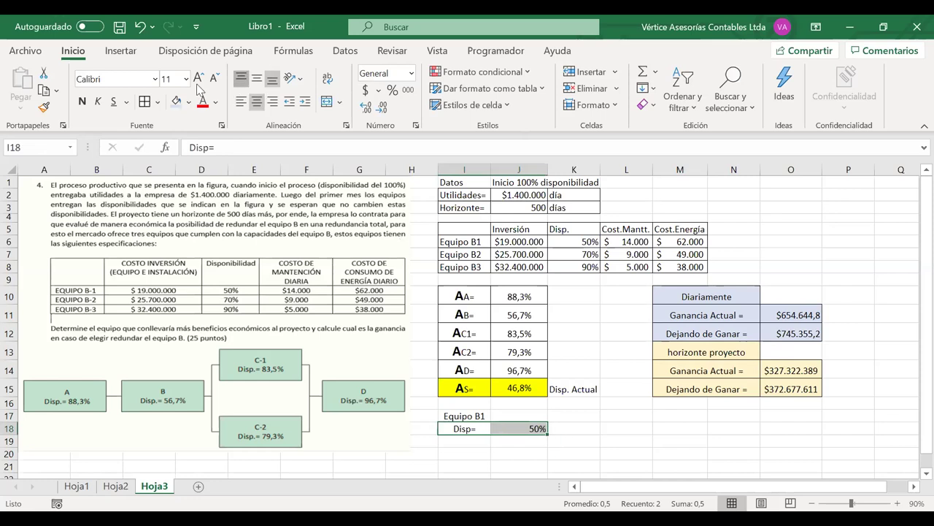
click(175, 101)
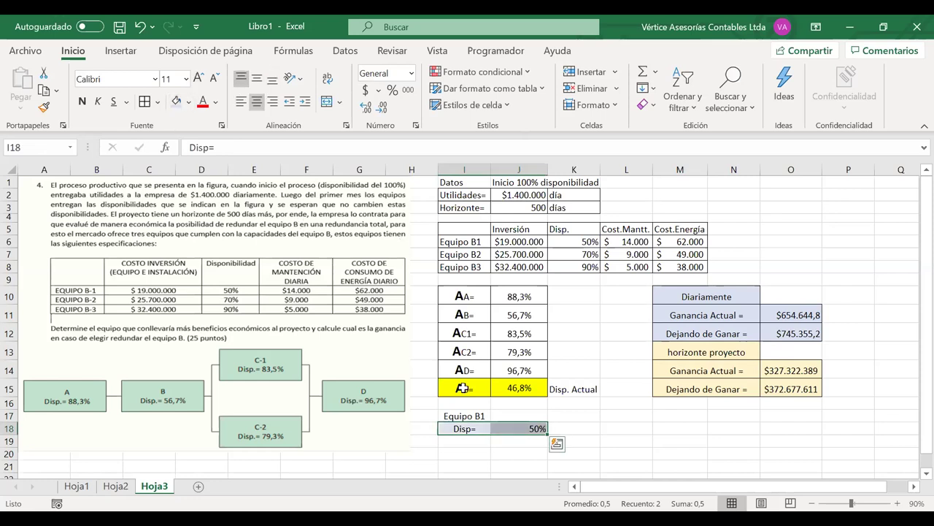
Step: Merge and center the Equipo B1 heading across I17:J17 and apply all borders to I17:J20
drag(463, 417, 501, 415)
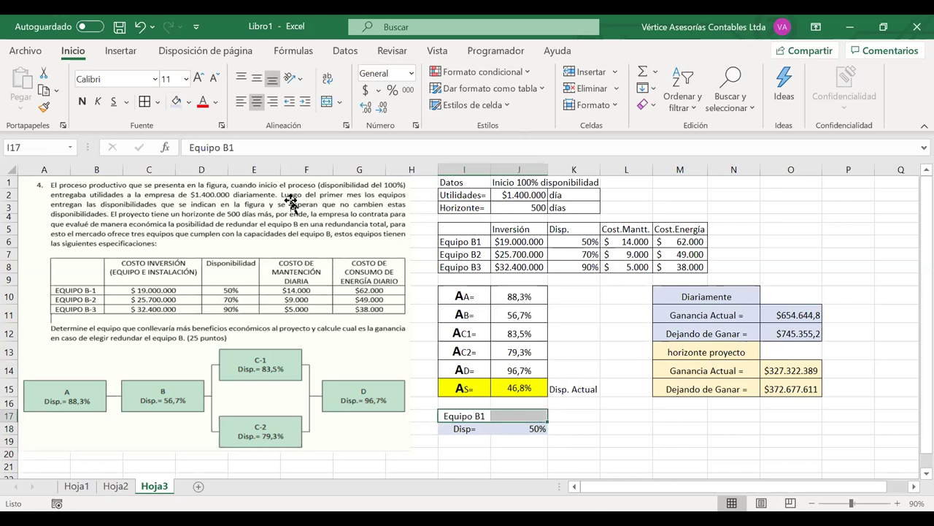
click(325, 102)
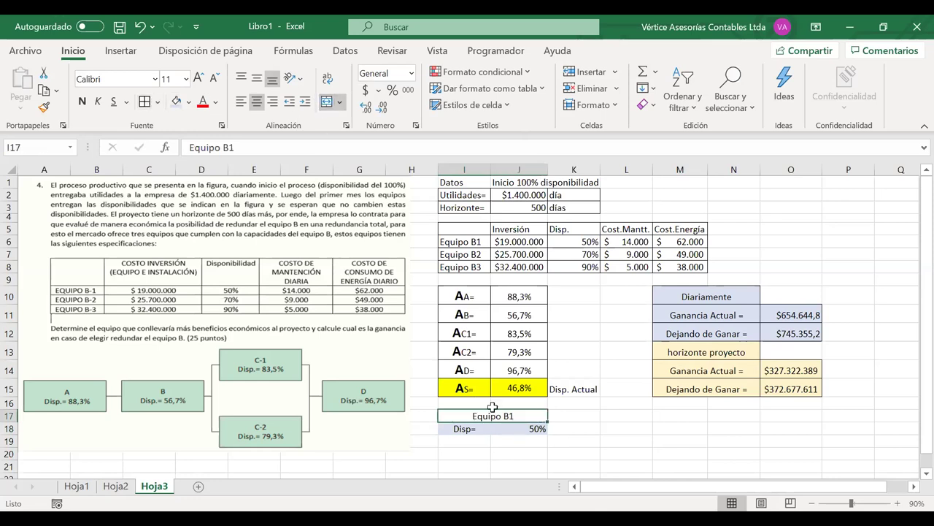
drag(471, 430, 504, 453)
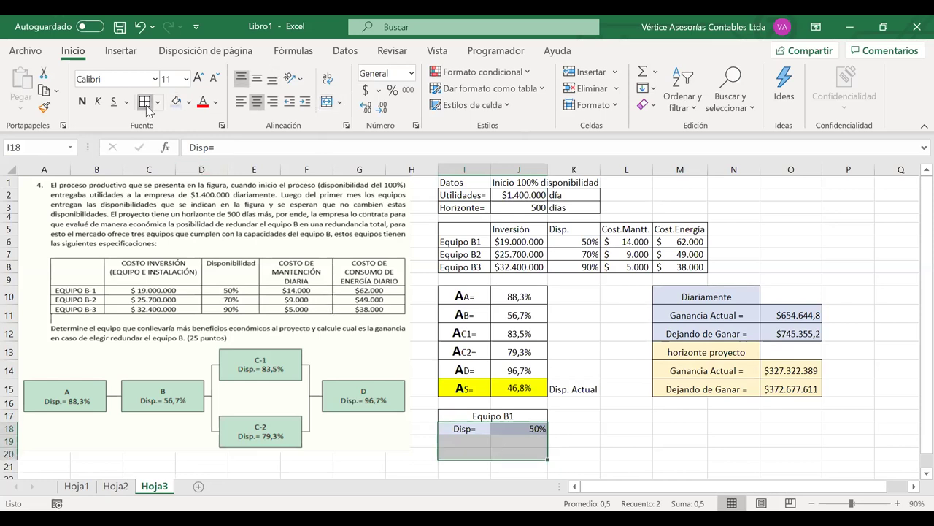
Step: Enter the label Disp. Sistema= in I19 of the Equipo B1 table
click(467, 441)
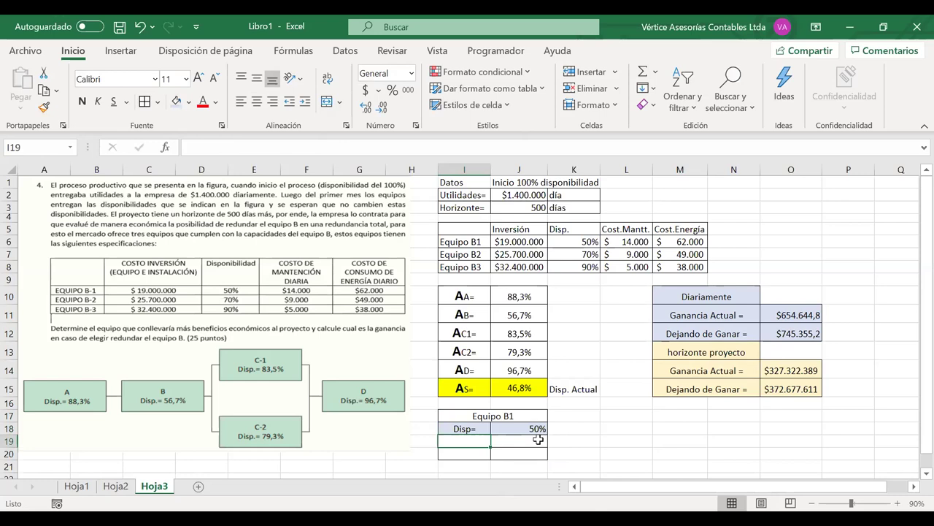
text(Disp=)
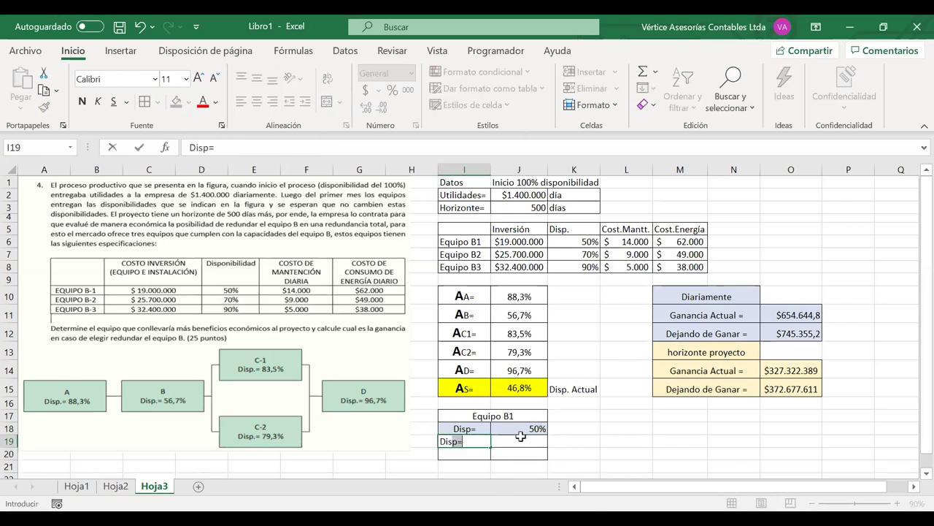
key(BackSpace)
text(. Sistema)
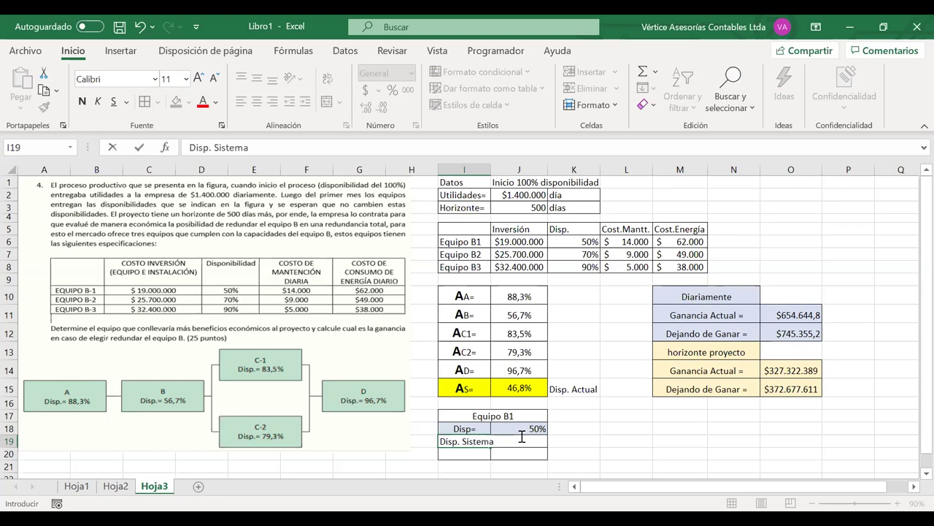
text(=)
key(Return)
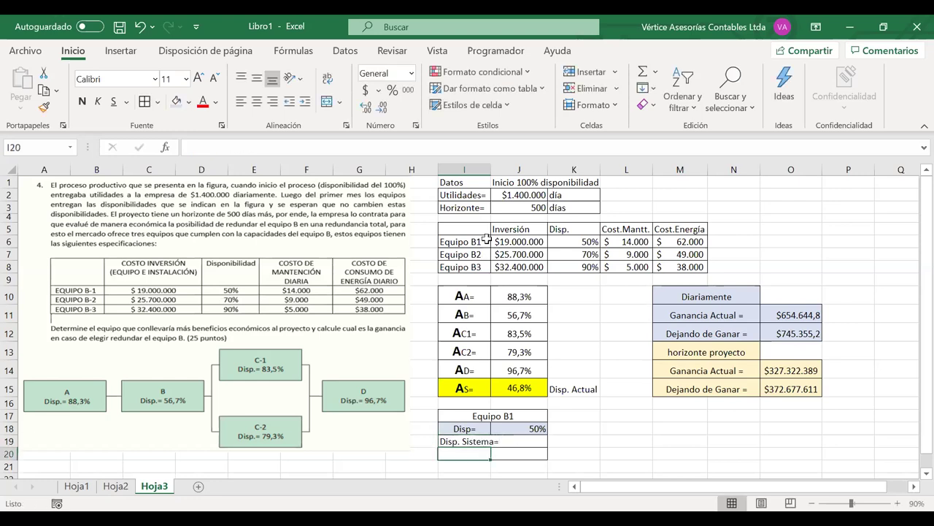
Step: Autofit column I to the Disp. Sistema= label and fill I19:J19 with light green
double_click(490, 173)
key(Up)
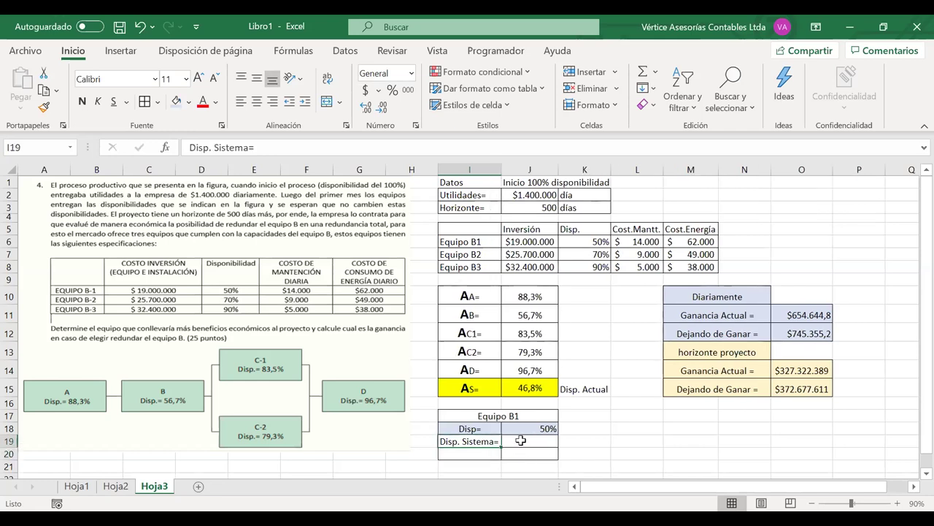
shift+click(520, 440)
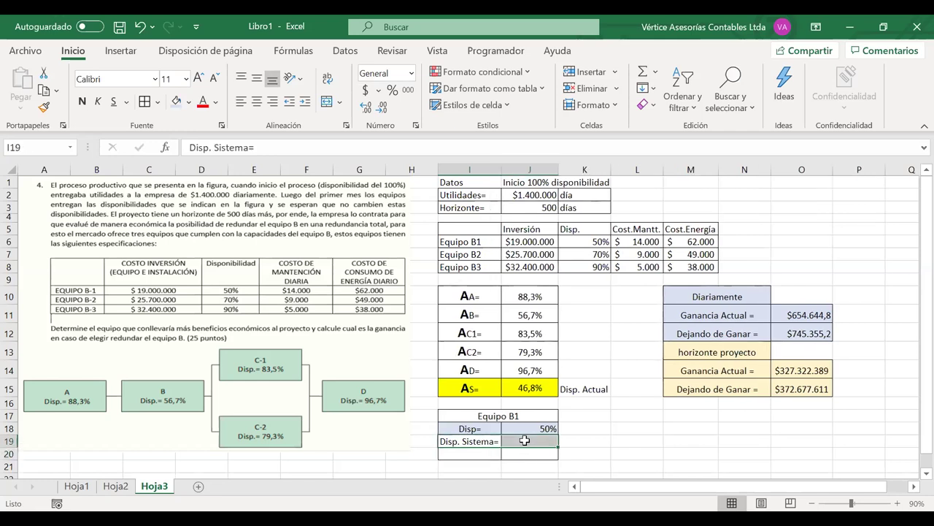
click(189, 104)
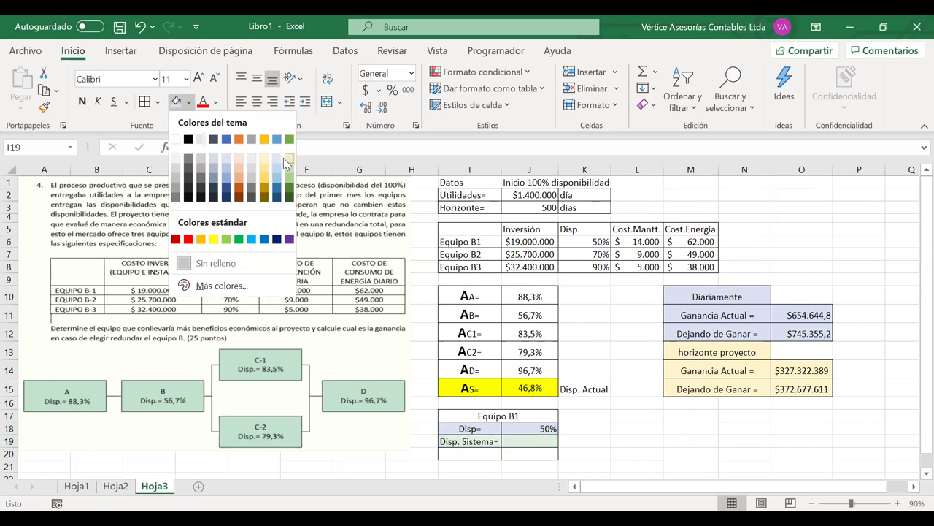
click(288, 161)
click(538, 441)
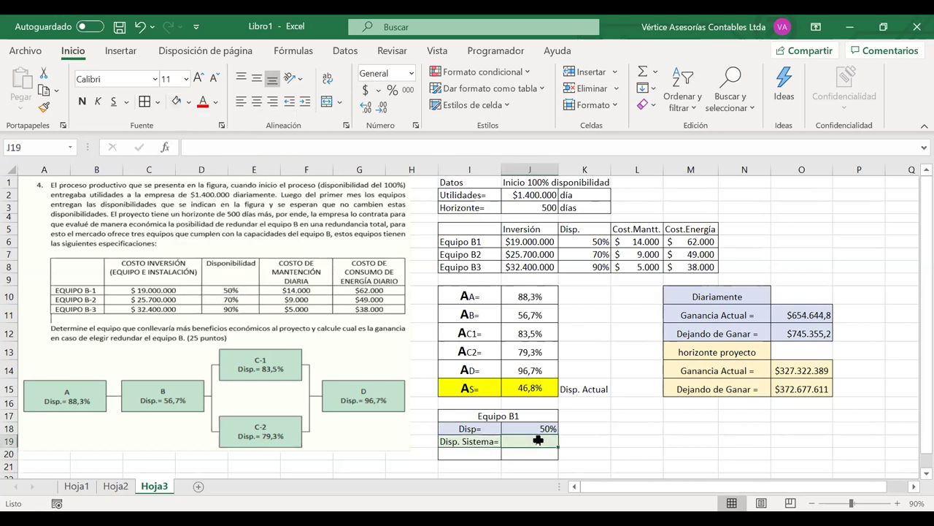
text(=)
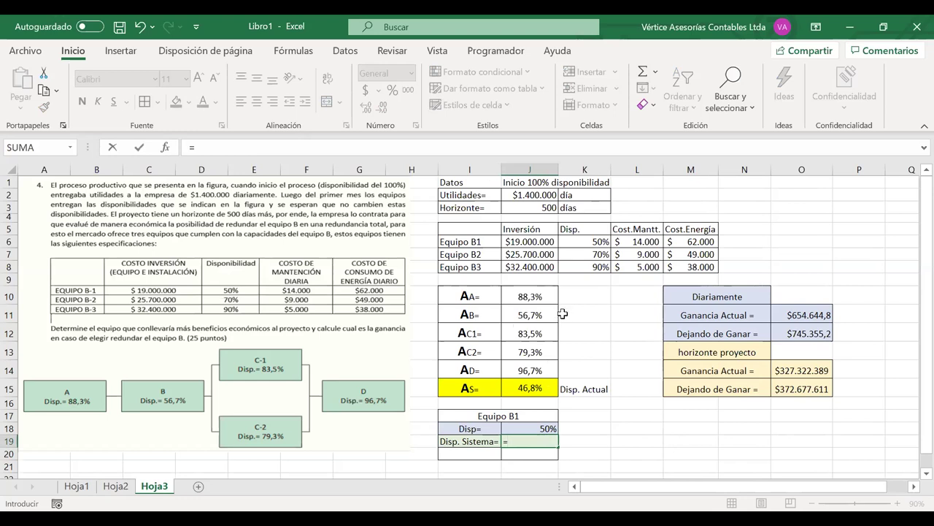
click(536, 295)
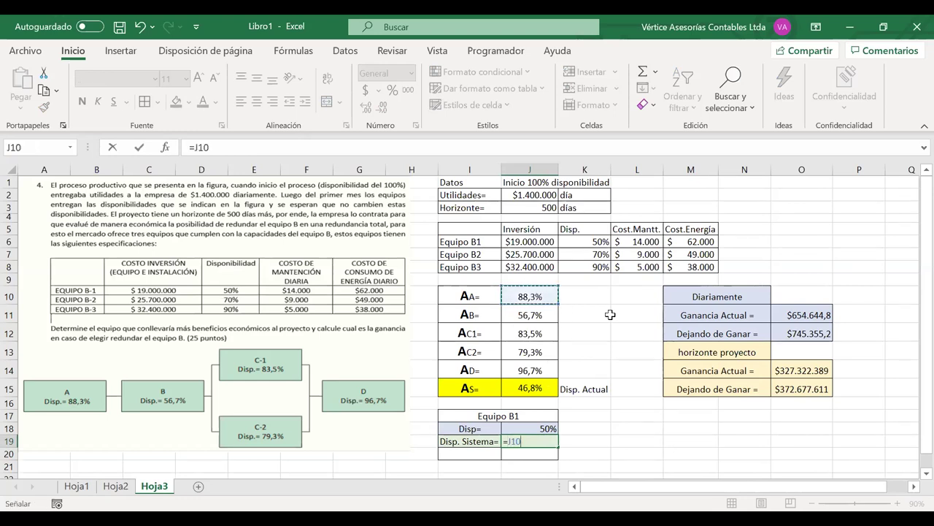
text(*)
click(527, 327)
key(Return)
click(524, 316)
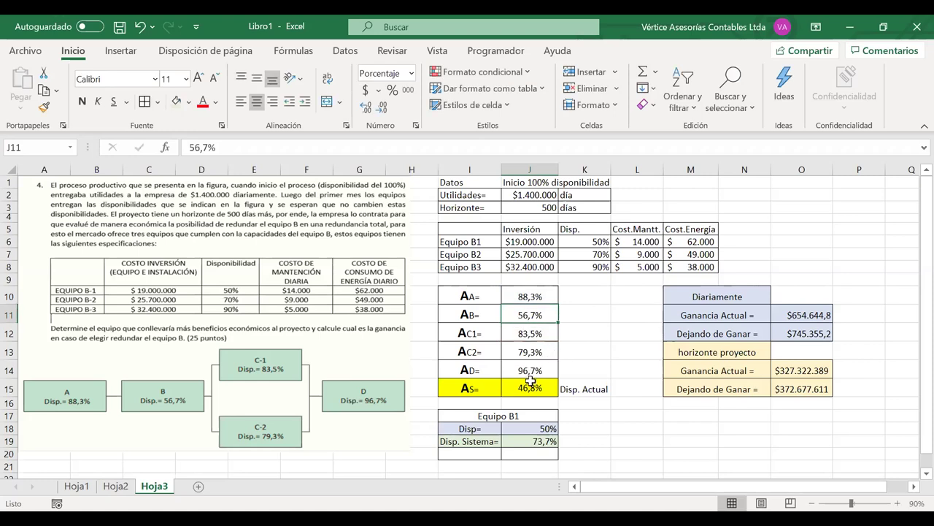
click(537, 443)
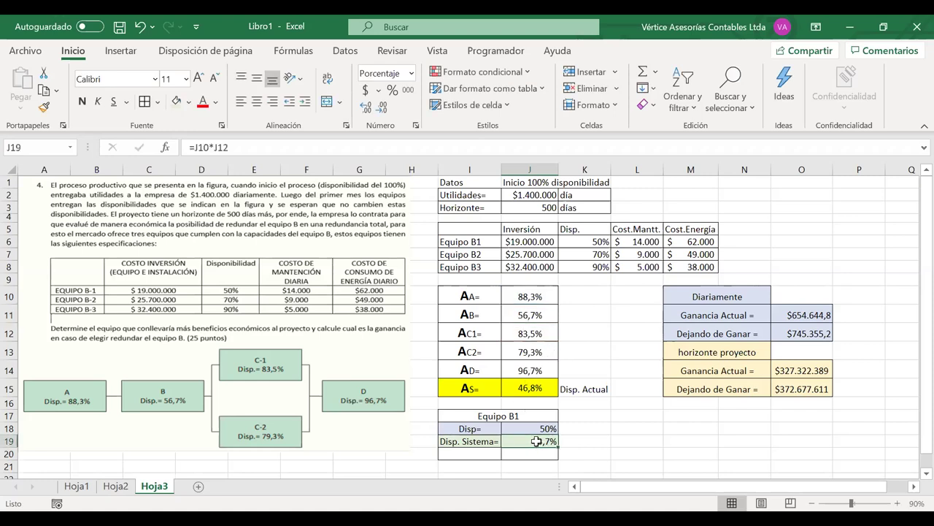
double_click(537, 442)
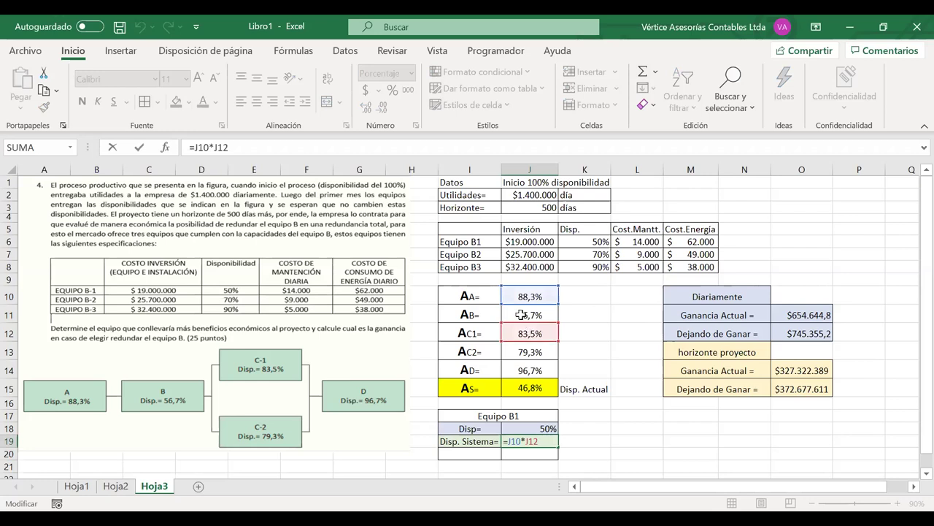
click(522, 314)
double_click(525, 440)
key(BackSpace)
key(Delete)
key(Delete)
key(Delete)
key(BackSpace)
key(BackSpace)
key(BackSpace)
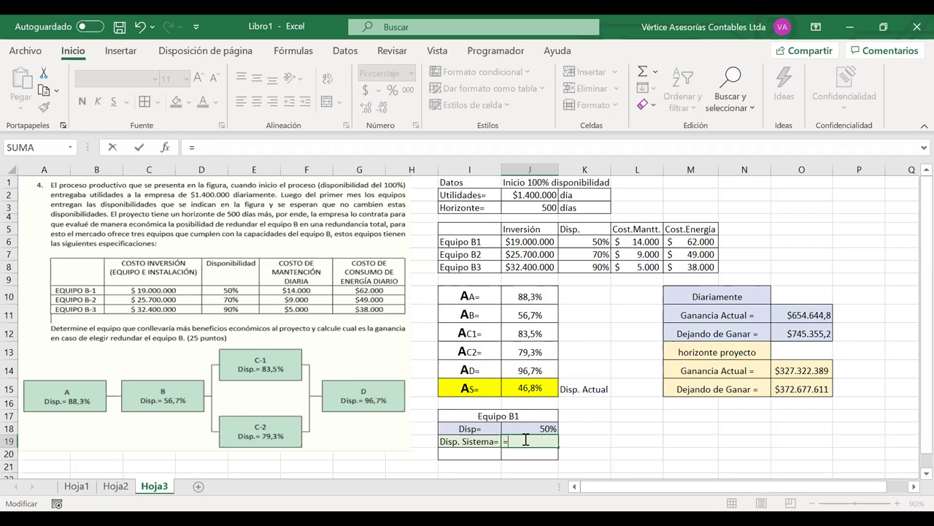
Step: Begin the system availability formula in J19 with =J10*(1-(1-J11)*, opening the parallel term for equipment B
click(526, 295)
text(*)
click(529, 312)
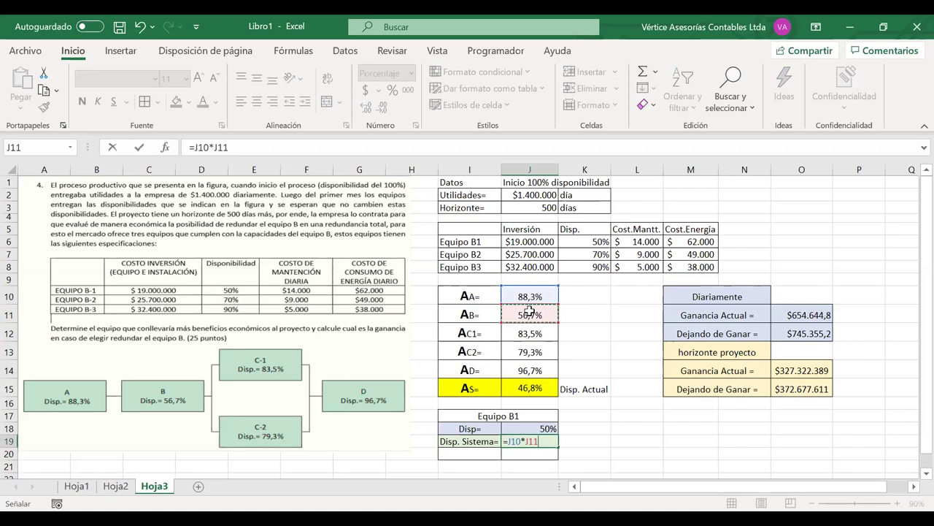
text(*)
click(214, 148)
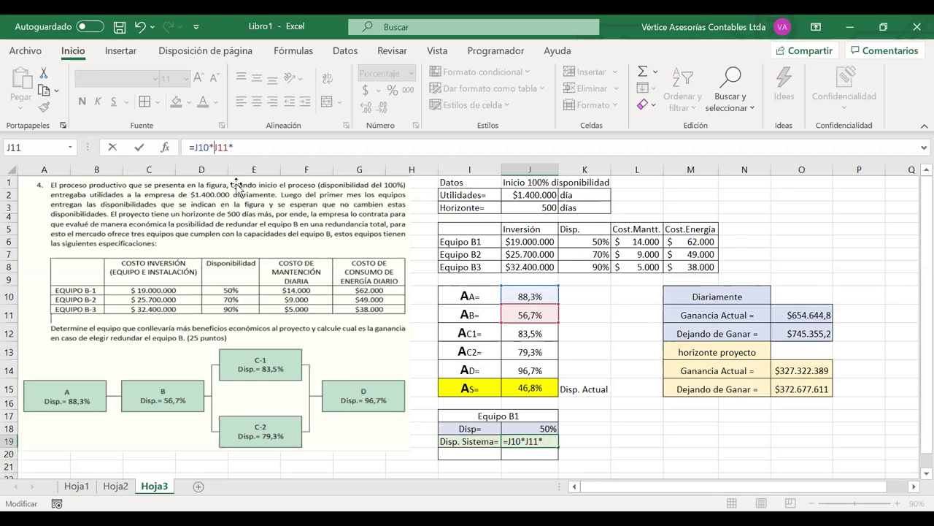
text(()
key(End)
key(BackSpace)
text())
text(*)
text(1-)
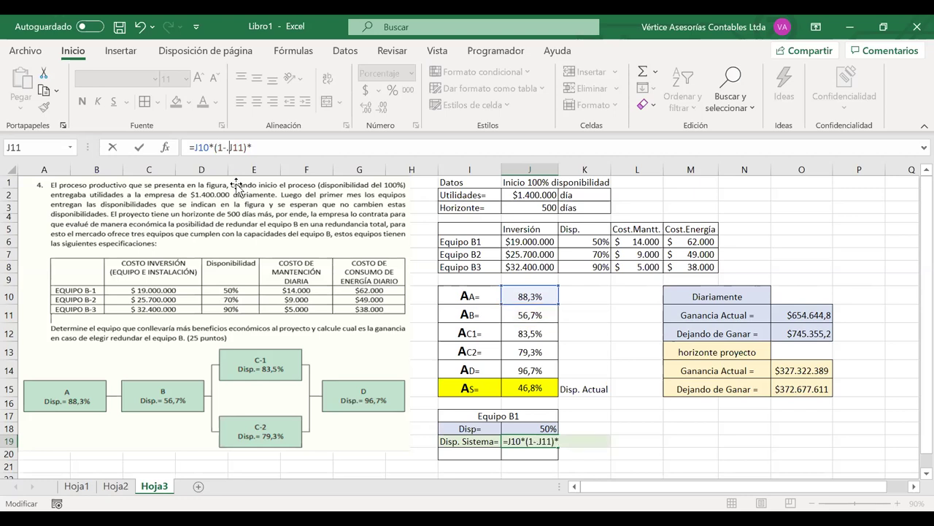
text(()
key(BackSpace)
text((-)
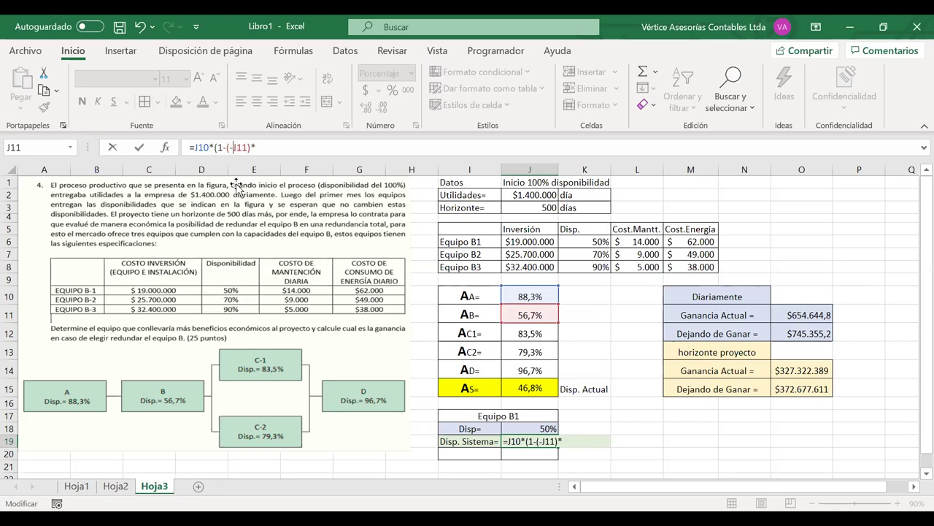
key(BackSpace)
text(1)
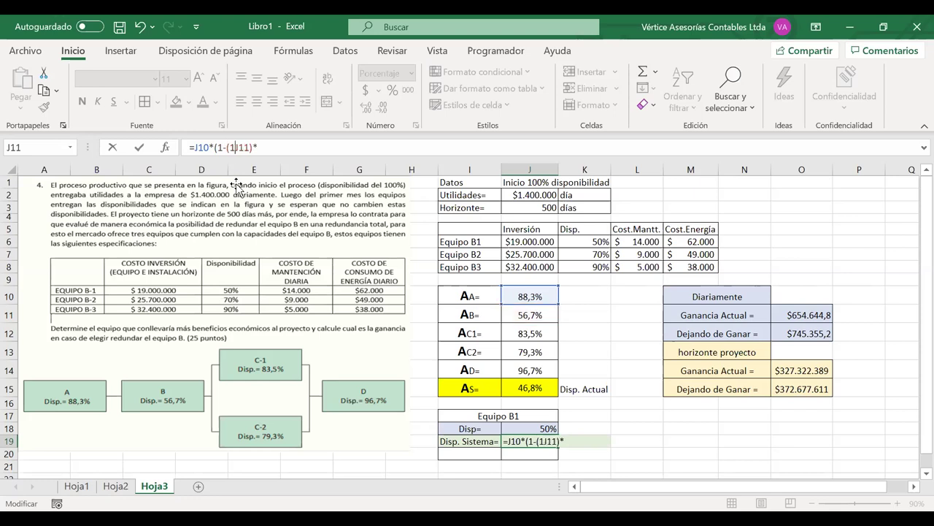
text(-)
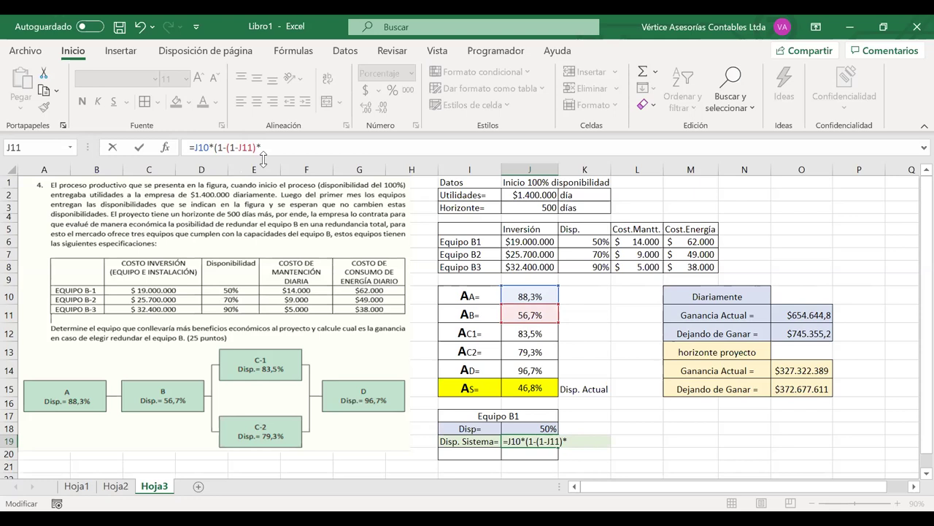
Step: Complete the redundant B term with Equipo B1's availability, making the J19 formula =J10*(1-(1-J11)*(1-J18))
text((1-)
click(517, 428)
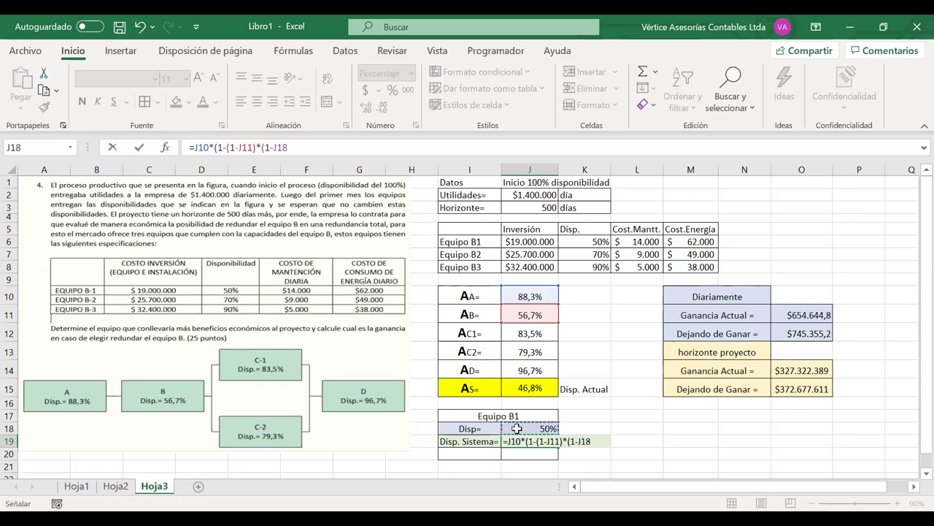
text()))
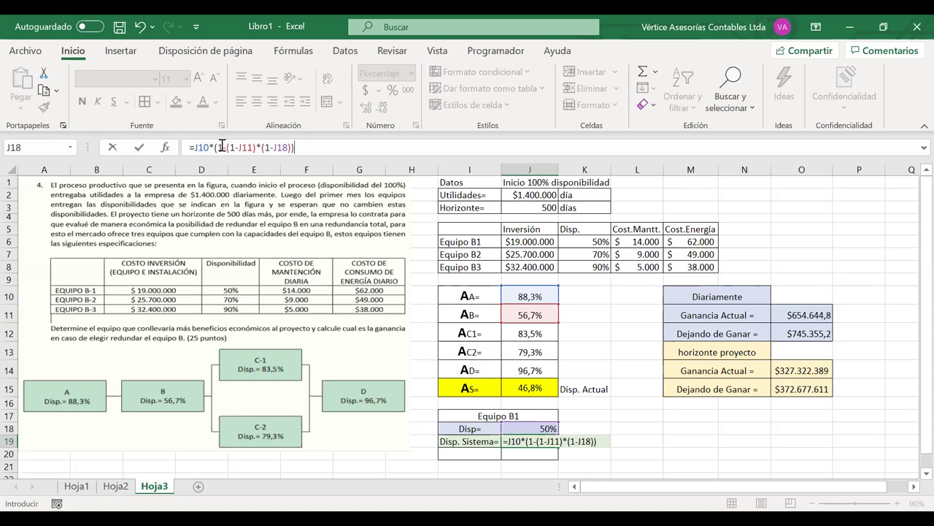
drag(217, 147, 291, 151)
click(310, 147)
Step: Extend the J19 formula with the parallel C1 and C2 term *(1-(1-J12)*(1-J13)) and equipment D's availability *J14, and enter it
text(*(1-)
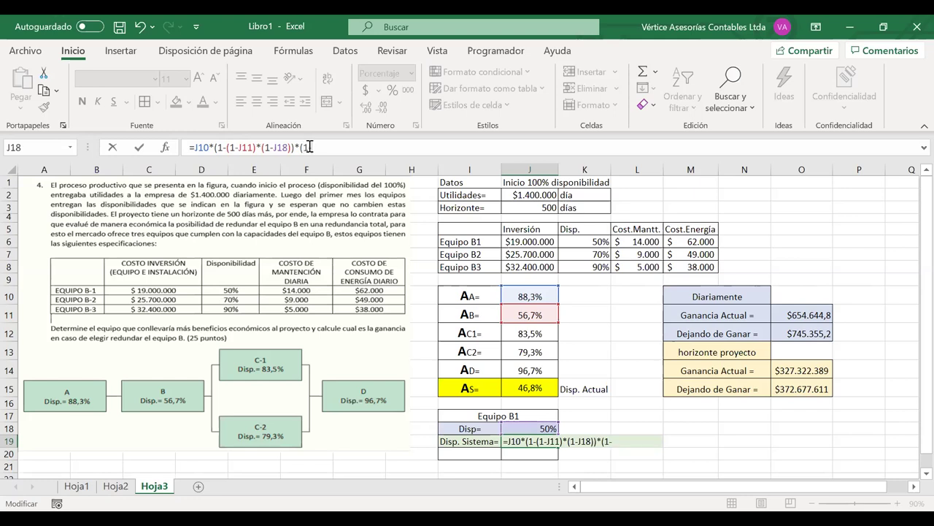
text((1-)
click(526, 332)
text()*(1-)
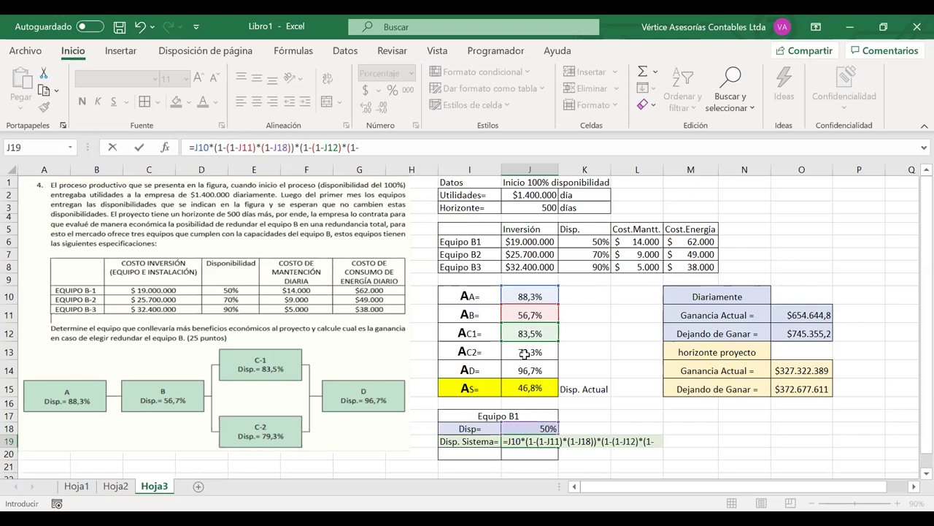
click(525, 352)
text()()
key(BackSpace)
text())
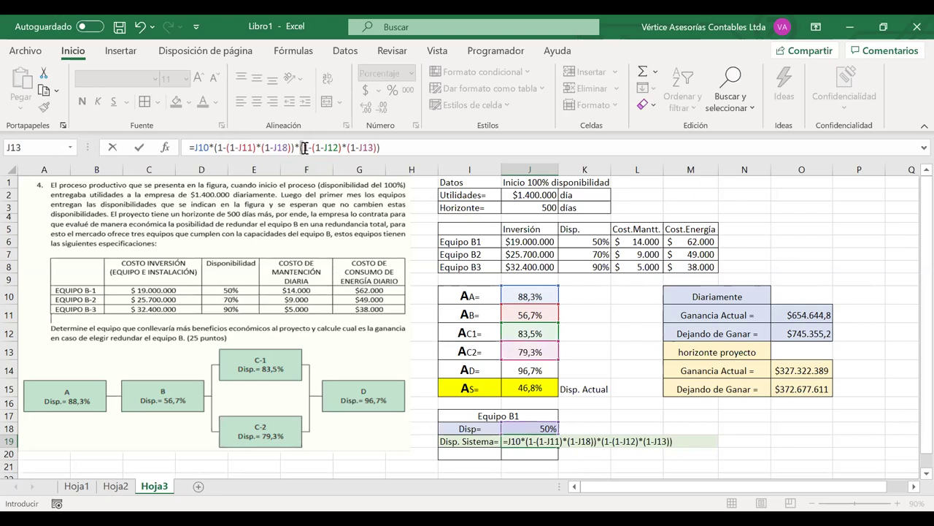
drag(304, 147, 348, 148)
click(392, 147)
text(*)
click(523, 366)
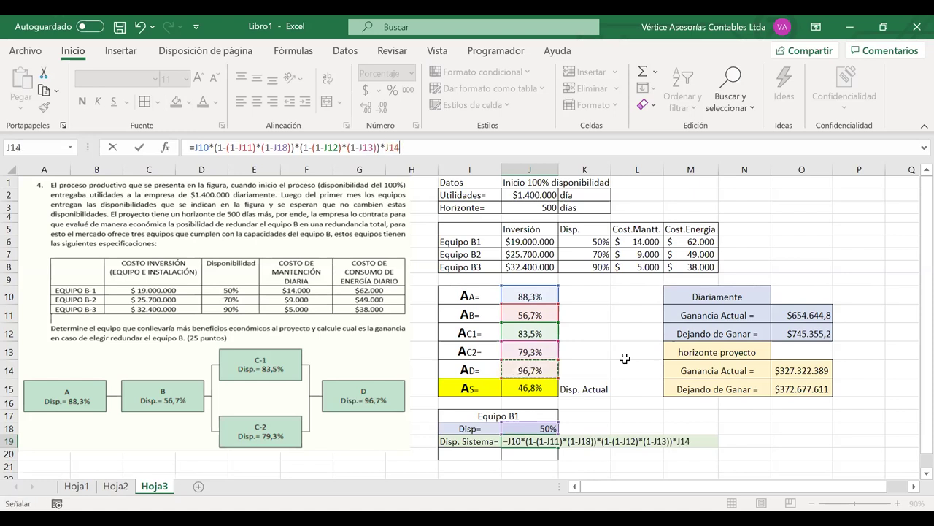
key(Return)
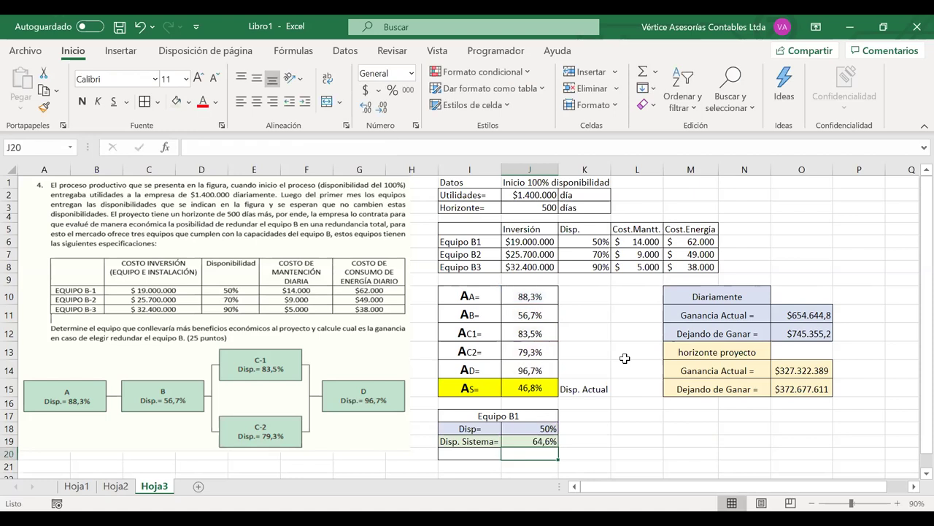
Step: Enter the label Aumento Disp= in I20 and autofit column I to it
key(Left)
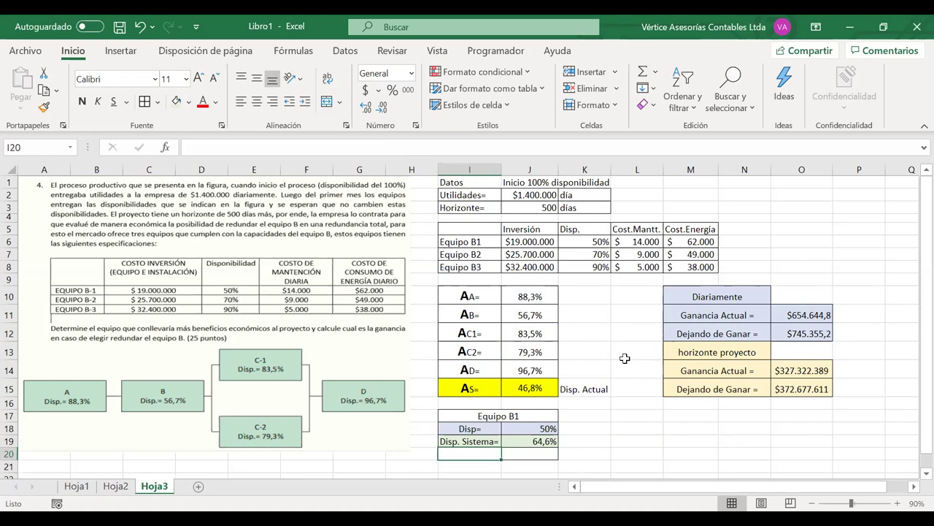
text(Au)
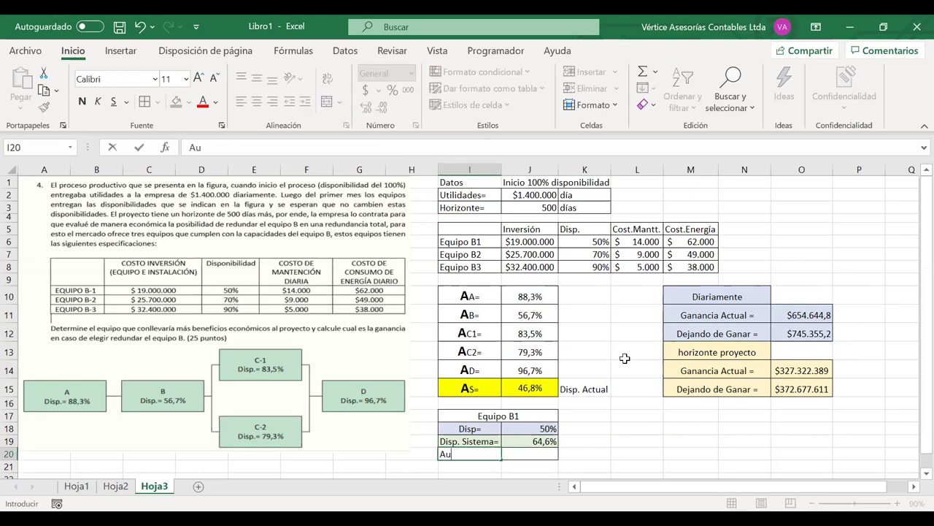
text(mento Dis)
key(BackSpace)
text(p=)
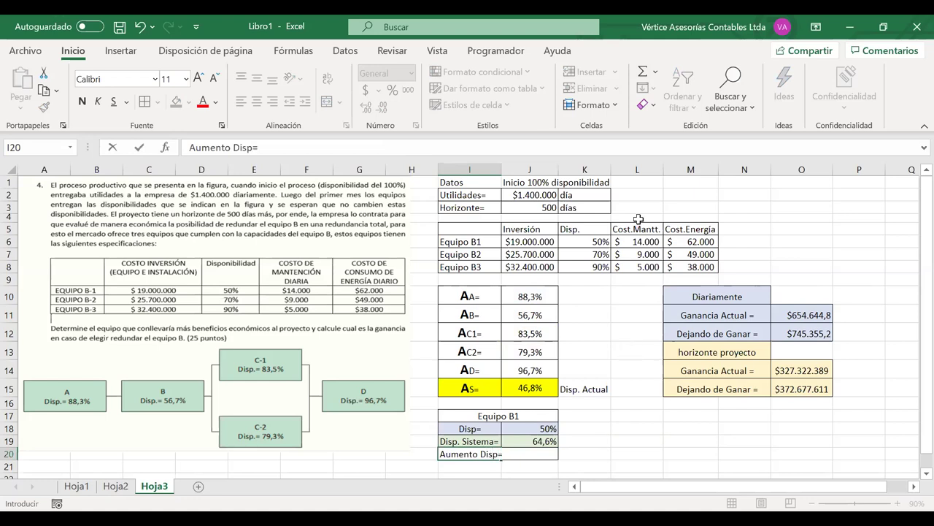
click(502, 170)
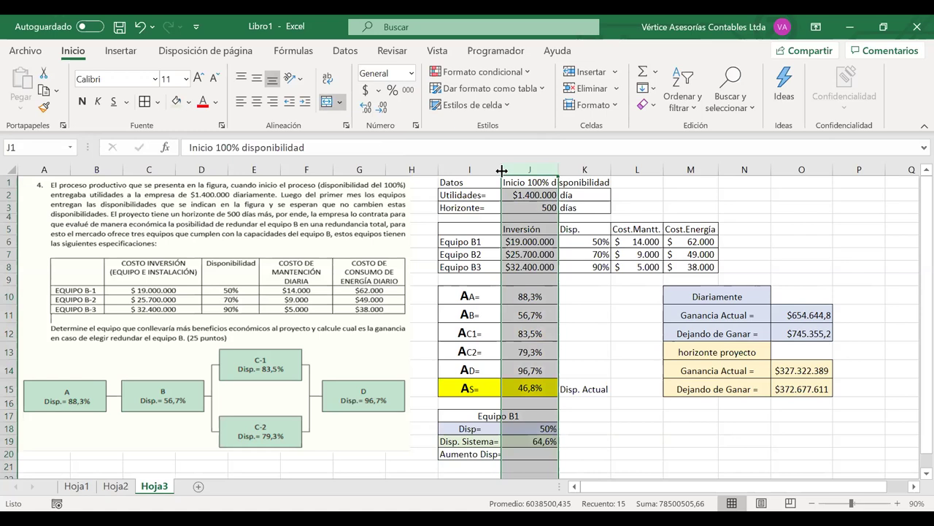
double_click(502, 170)
Step: Calculate the availability increase in J20 with the formula =J19-J15
click(540, 454)
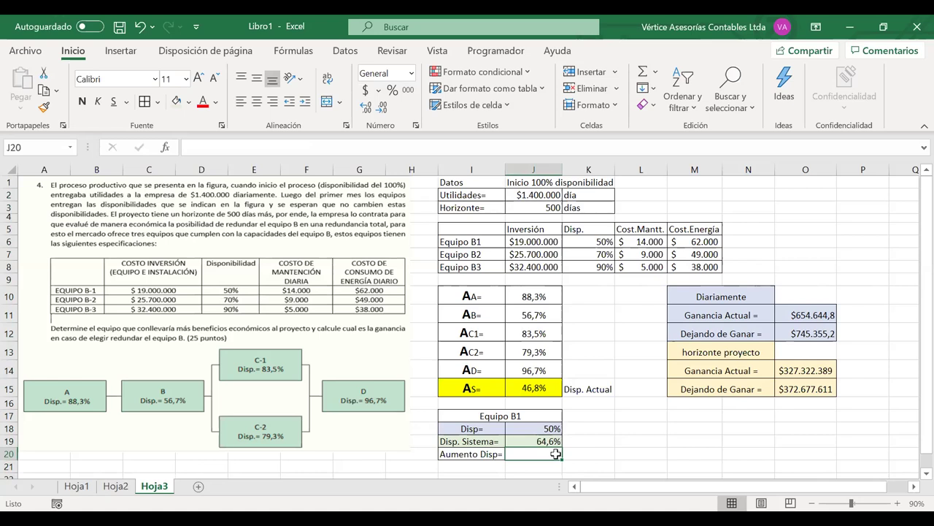
text(=)
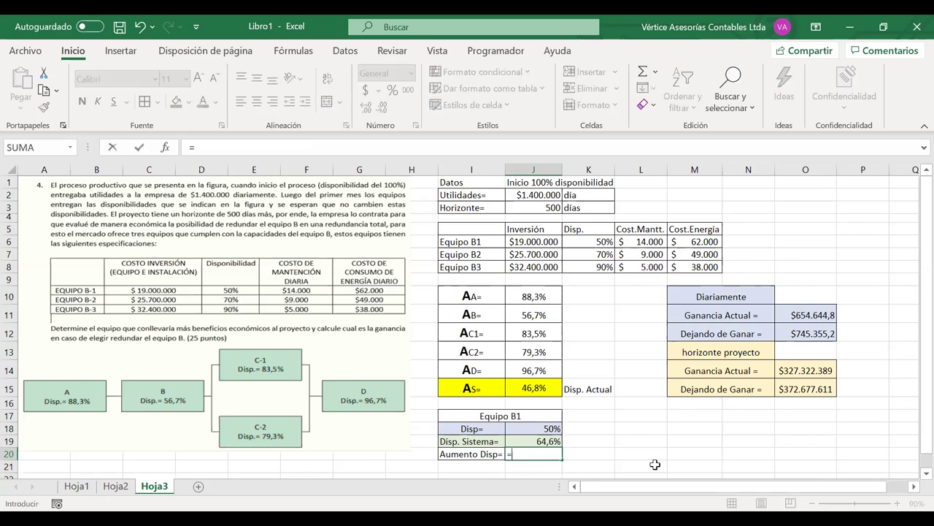
click(524, 442)
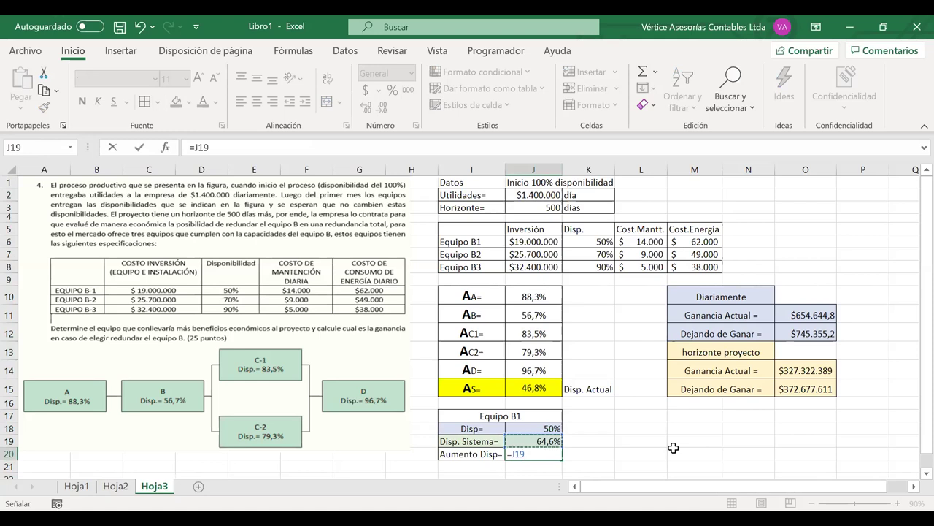
text(-)
click(541, 389)
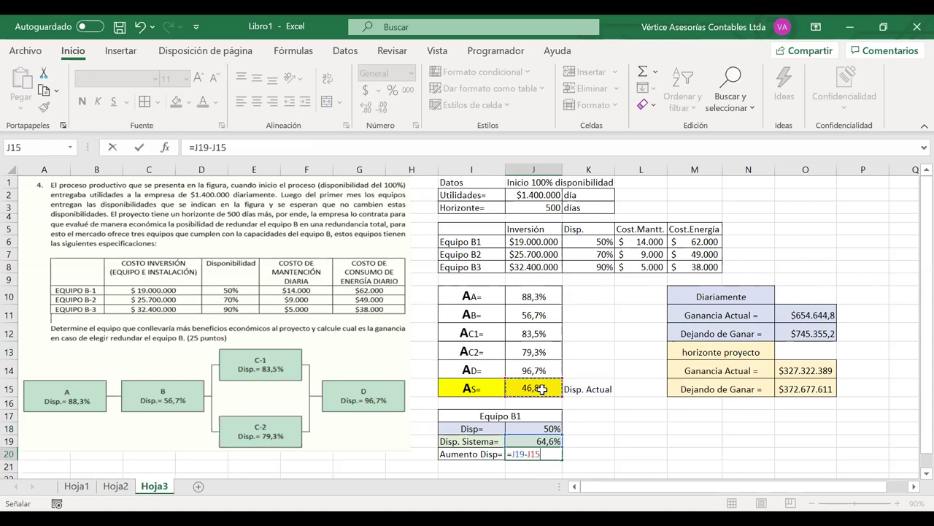
key(Return)
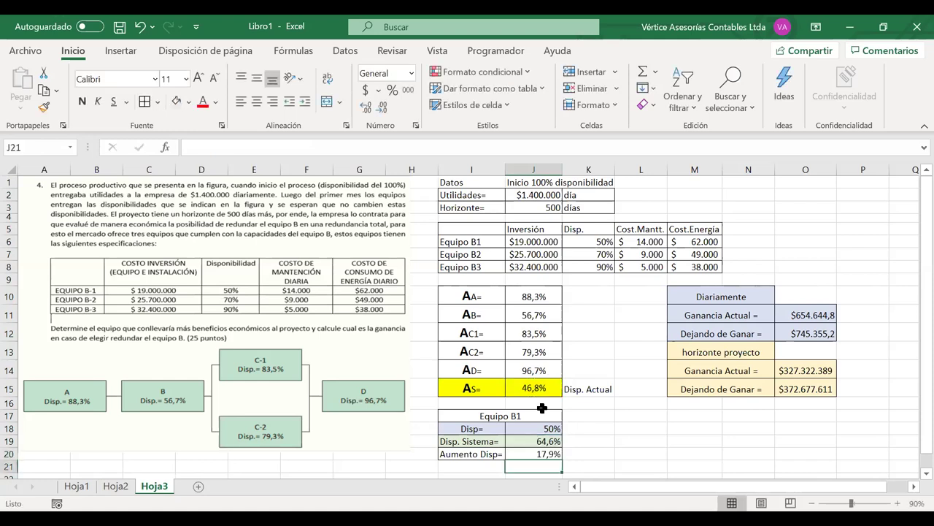
Step: Fill the Aumento Disp= row I20:J20 with yellow
drag(544, 454, 467, 454)
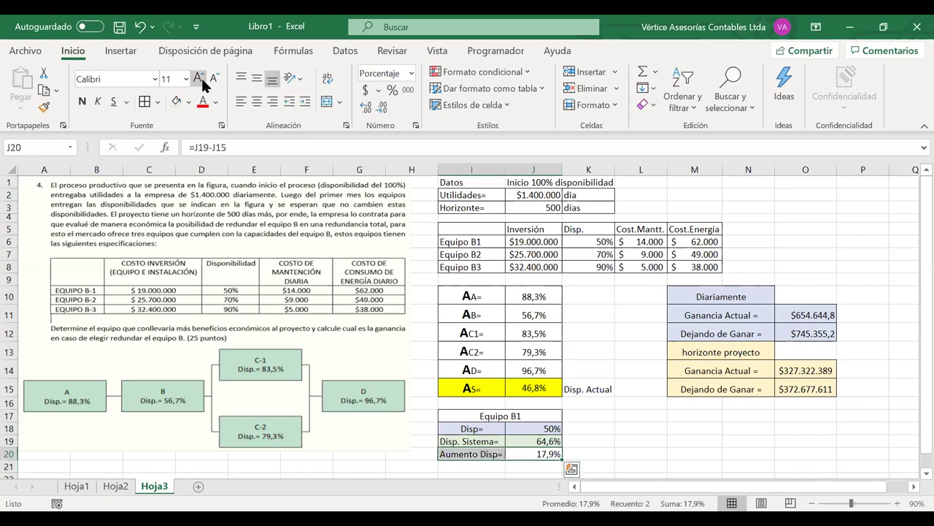
click(188, 103)
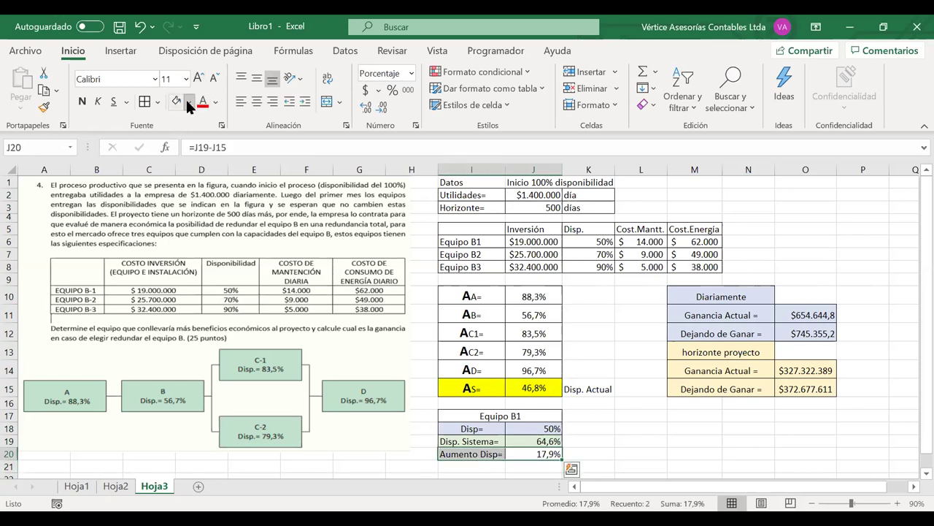
click(212, 238)
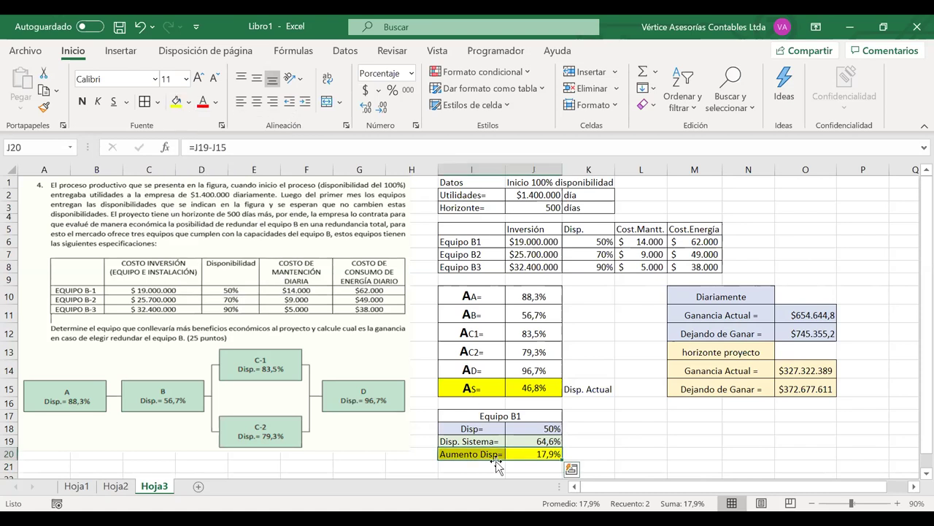
Step: Add cell borders to the range I21:J22 below the Aumento Disp= row
click(486, 465)
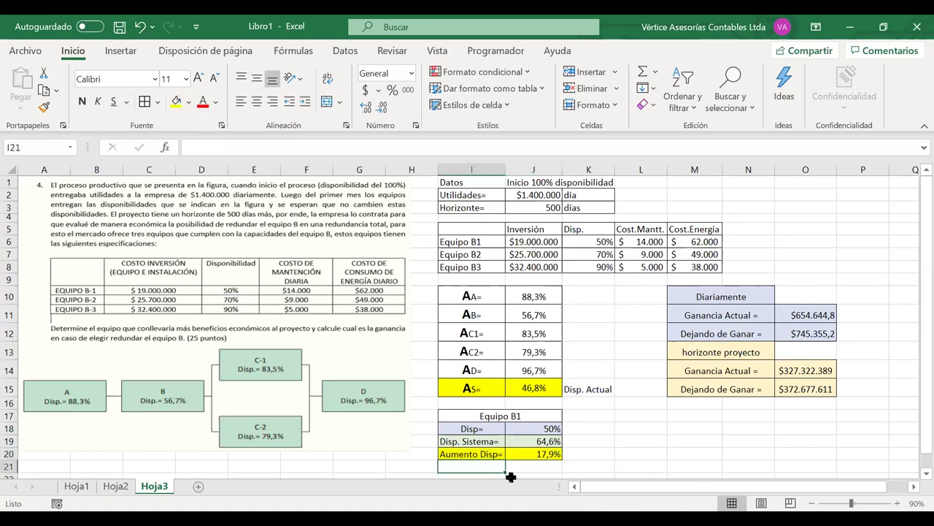
drag(483, 475, 520, 476)
click(145, 102)
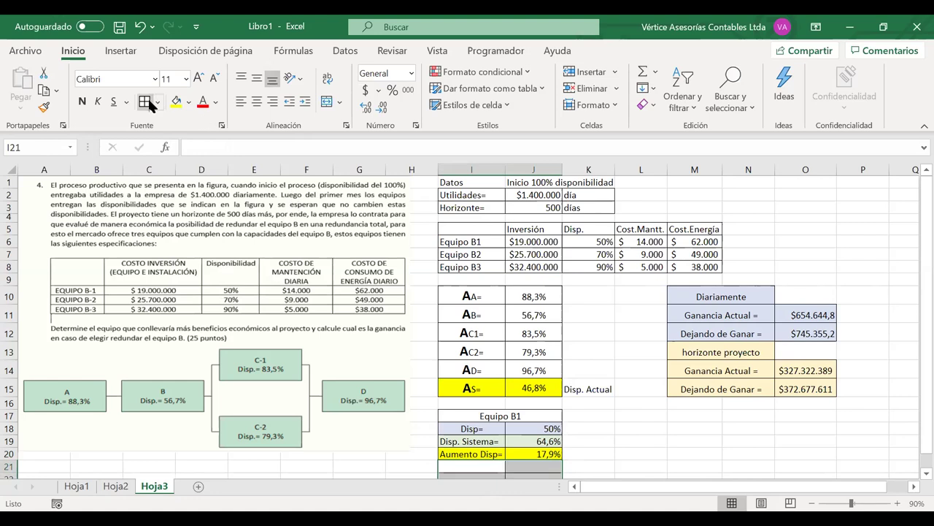
Step: Enter the label Utilidad= in I21 and widen column J slightly
scroll(150, 104, down, 1)
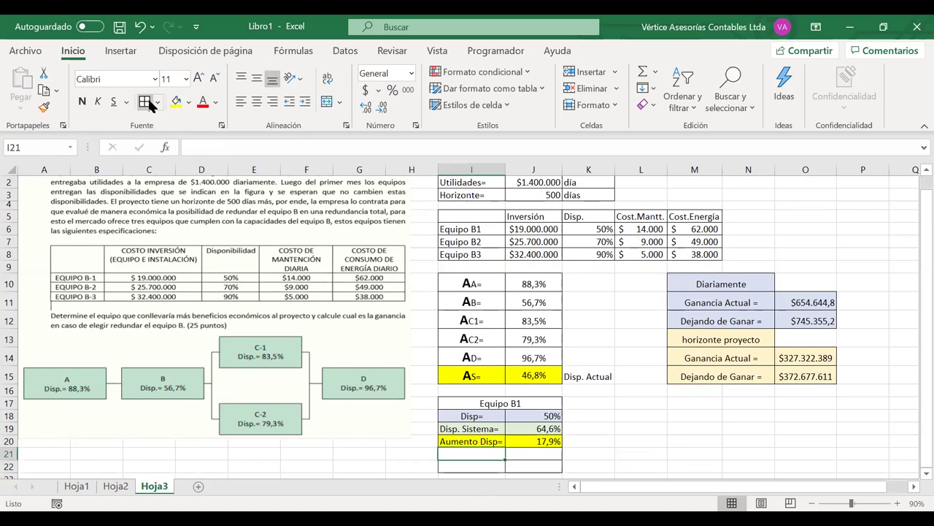
text(Utilida)
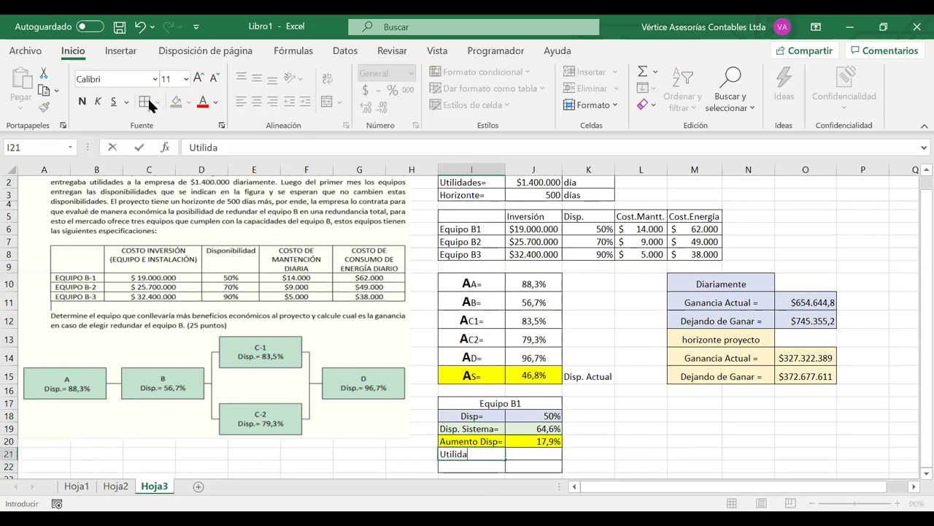
text(d?)
key(BackSpace)
text(=)
click(525, 455)
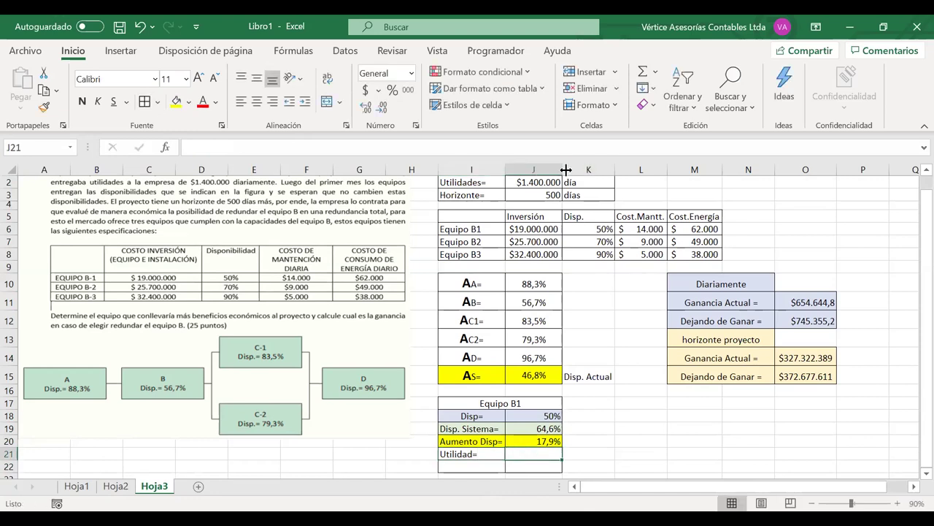
drag(560, 169, 567, 169)
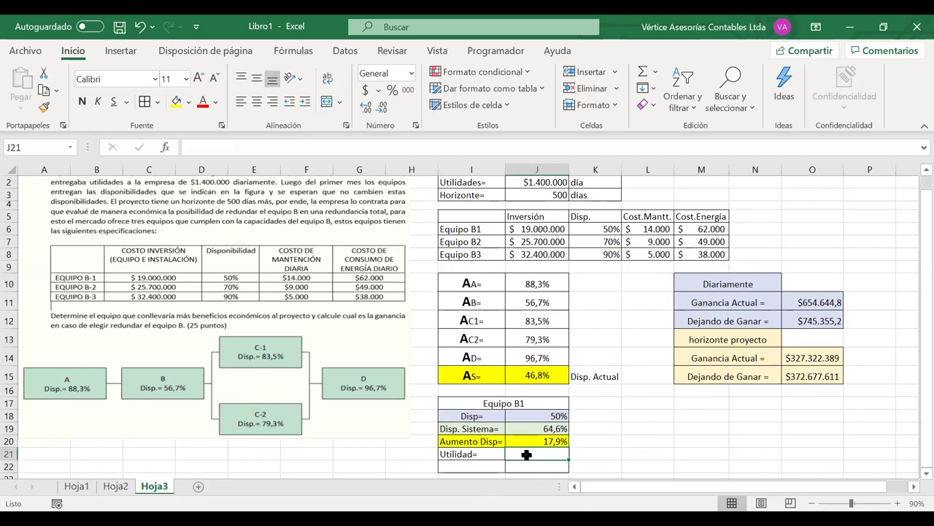
Step: Calculate the daily profit gain in J21 with the formula =J20*J2 and display it without decimals
text(=)
click(543, 443)
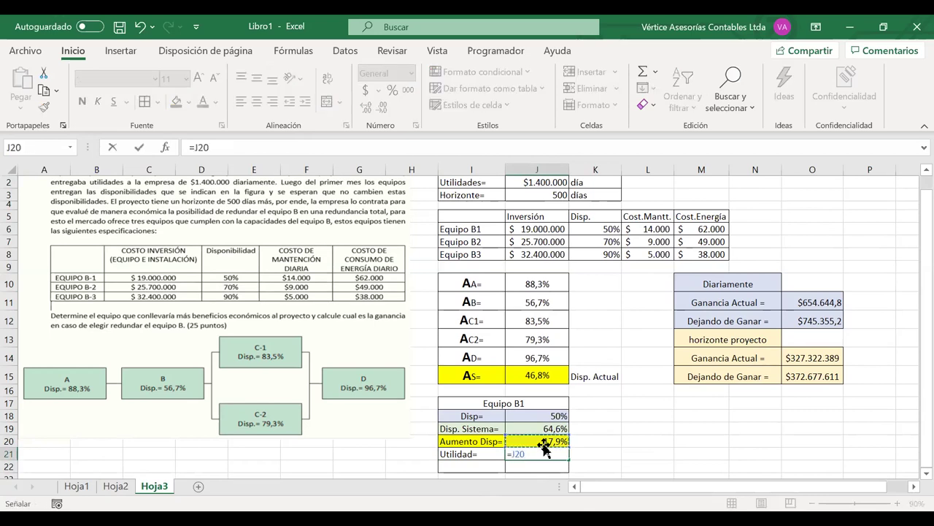
text(*)
click(533, 183)
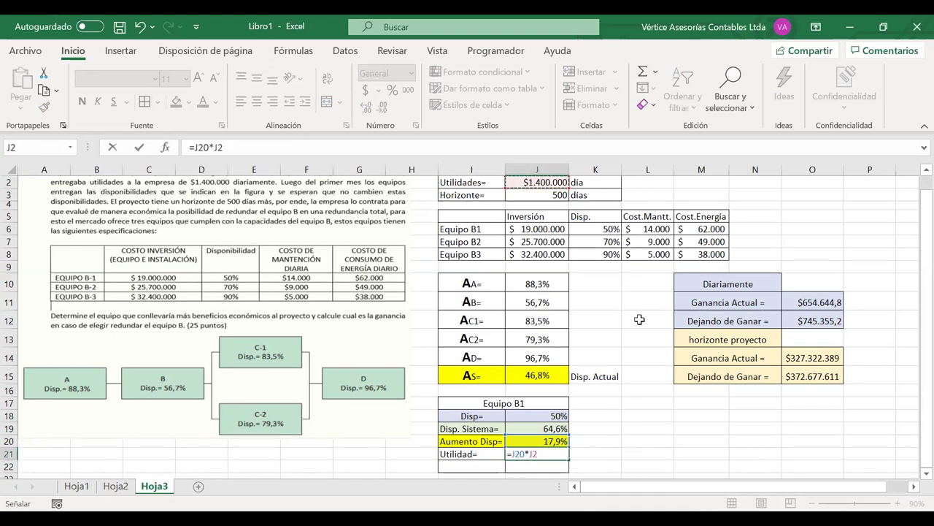
key(Return)
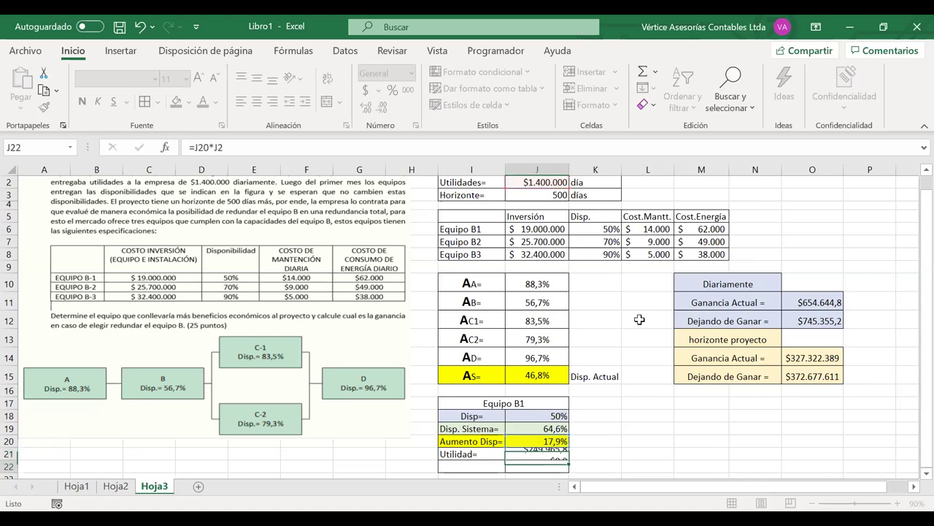
click(544, 454)
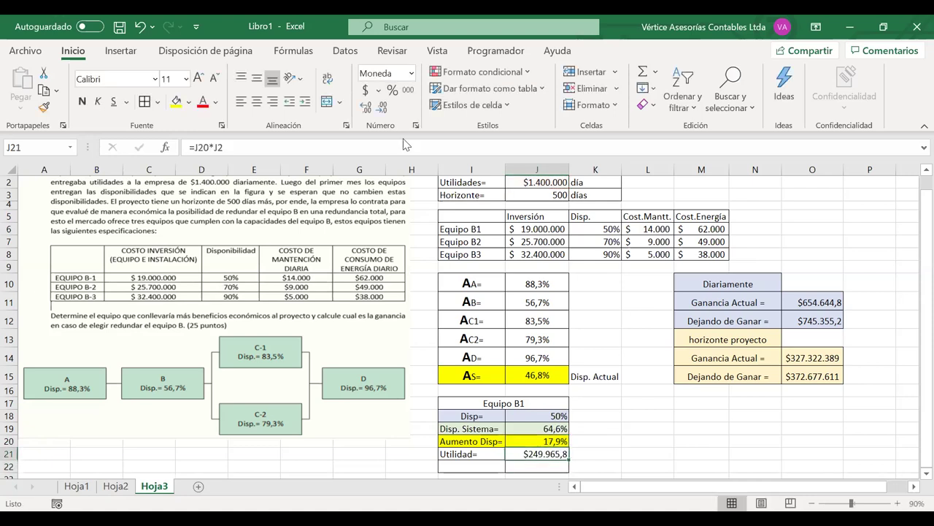
click(383, 108)
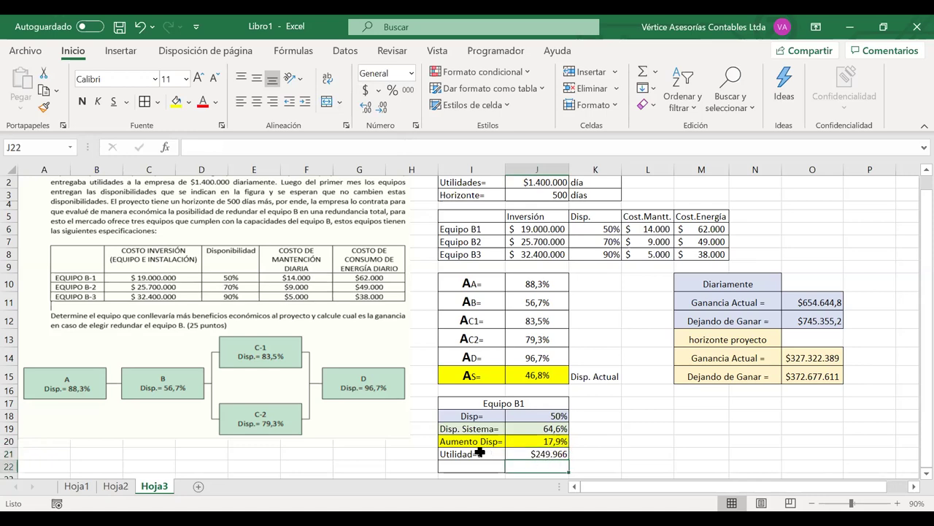
Step: Change the I21 label to Utilidad Proyecto= and autofit column I to it
double_click(478, 454)
text(P)
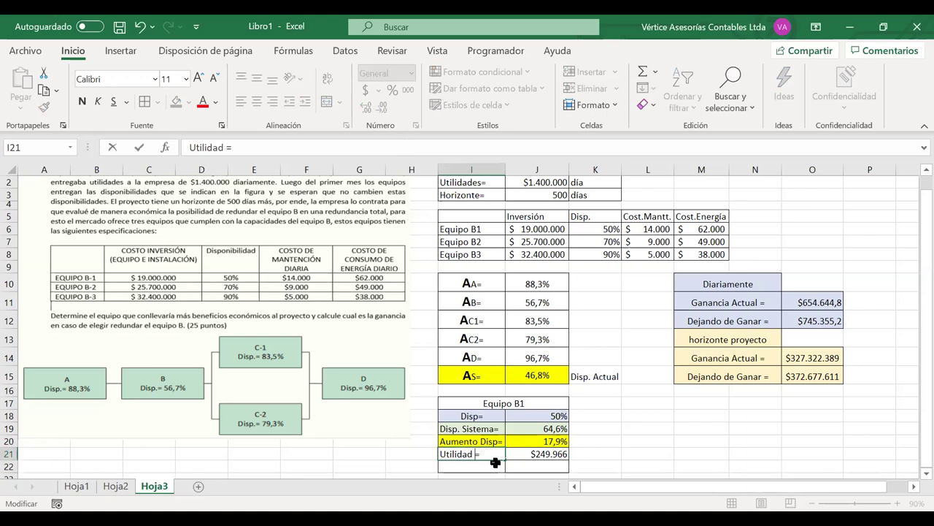
text(royecto)
drag(511, 170, 485, 169)
double_click(505, 169)
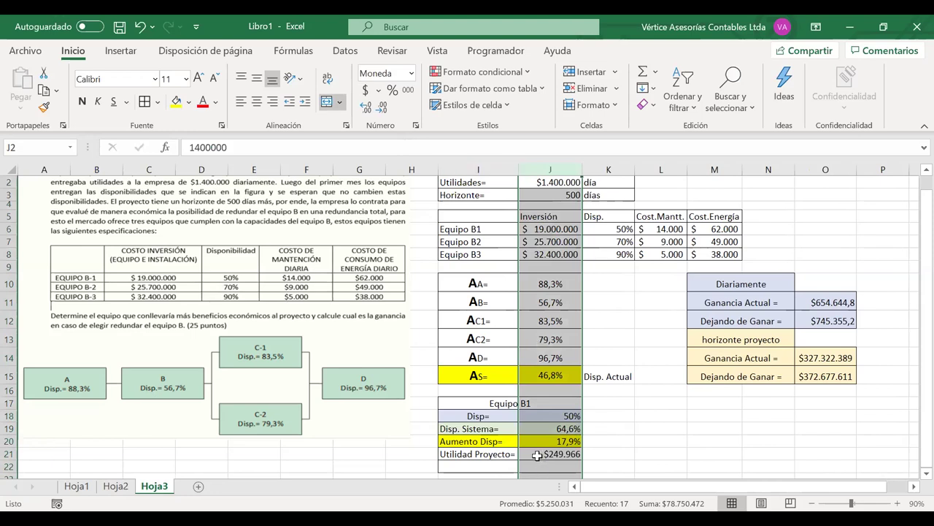
Step: Narrow column K and extend the J21 formula with the project horizon to =J20*J2*J3
click(544, 455)
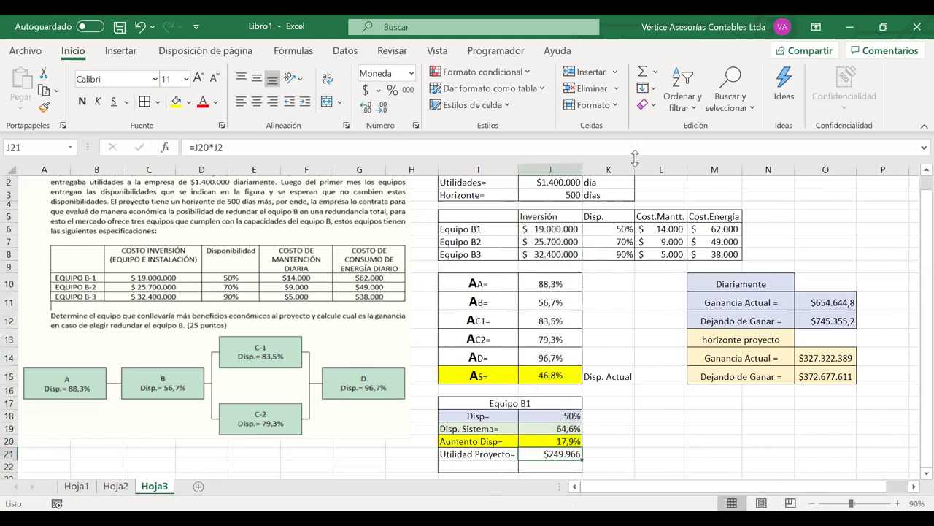
drag(635, 170, 617, 170)
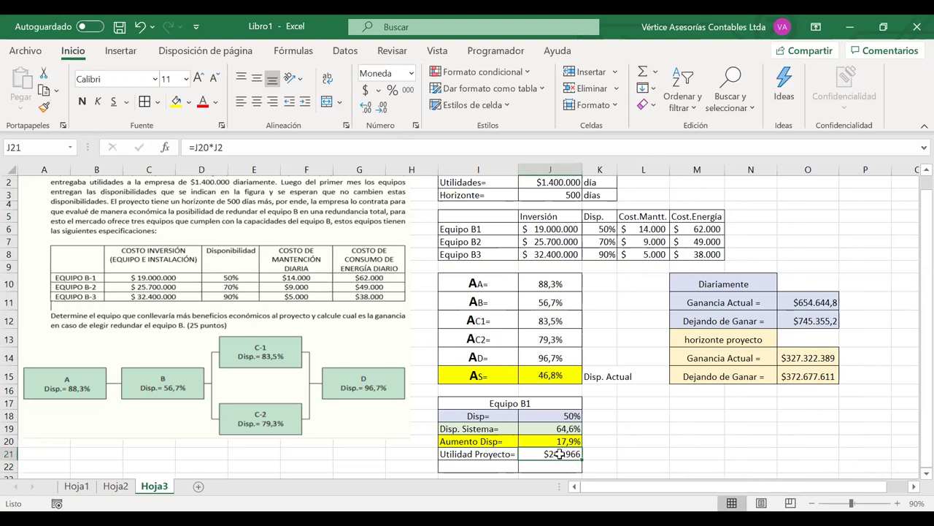
double_click(559, 455)
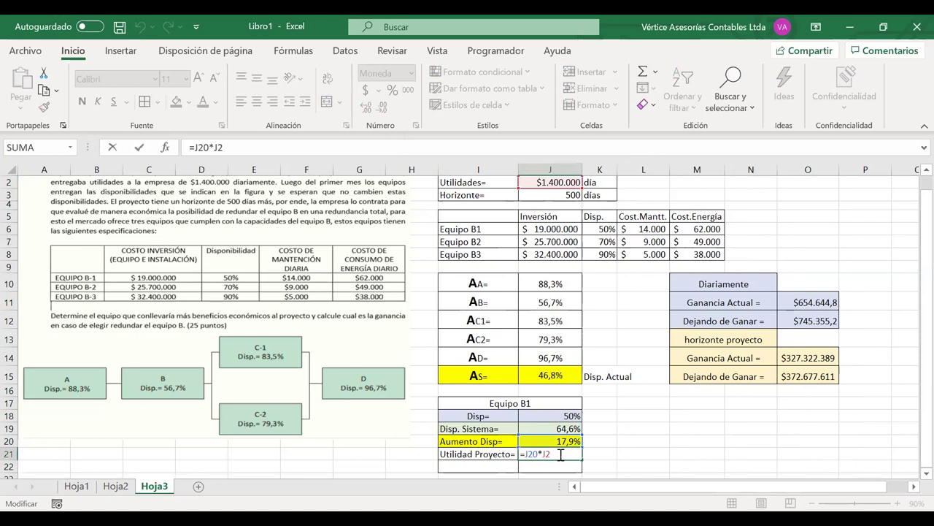
text(*)
click(559, 189)
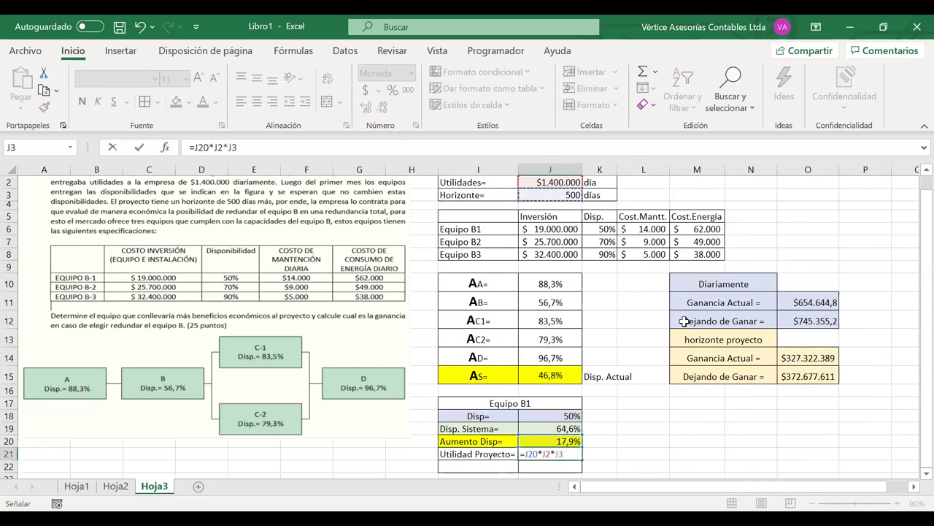
key(Return)
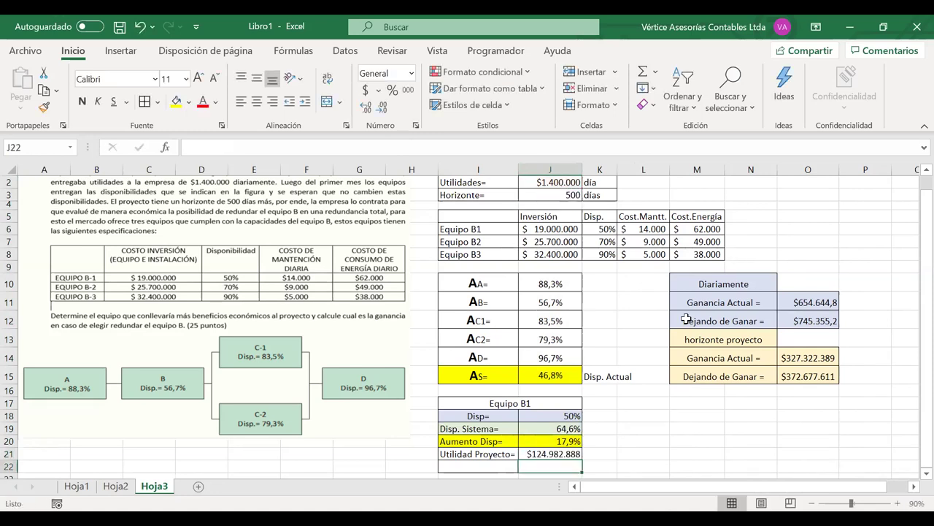
Step: Enter the label Costo Proyecto= in I22 under Utilidad Proyecto=
click(581, 453)
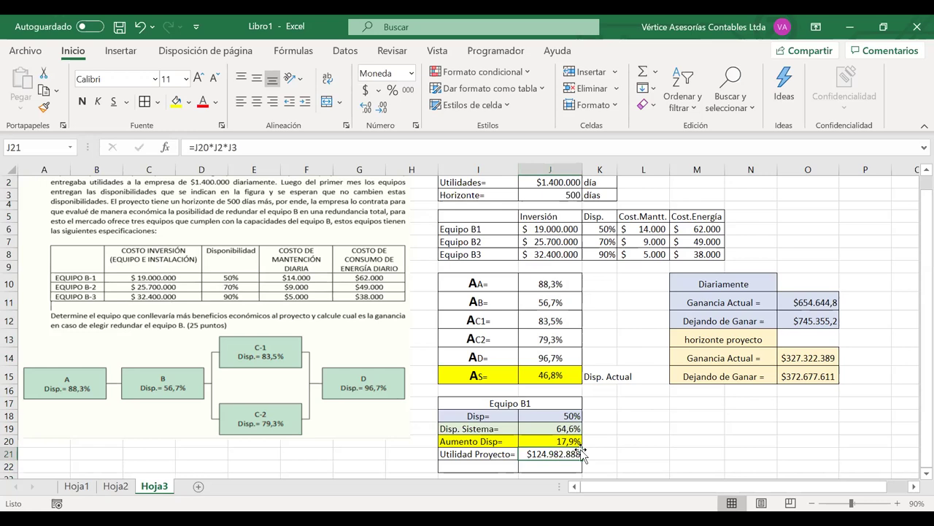
key(Down)
key(Left)
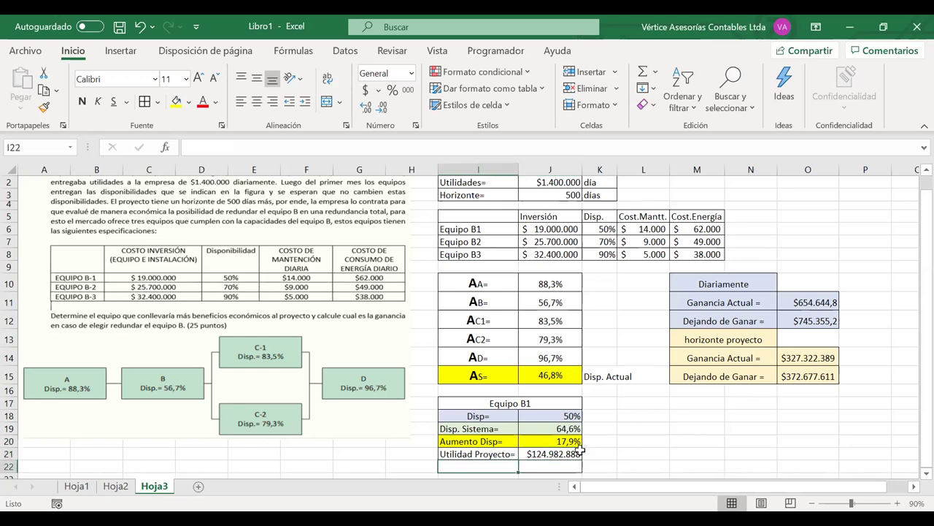
text(Costo)
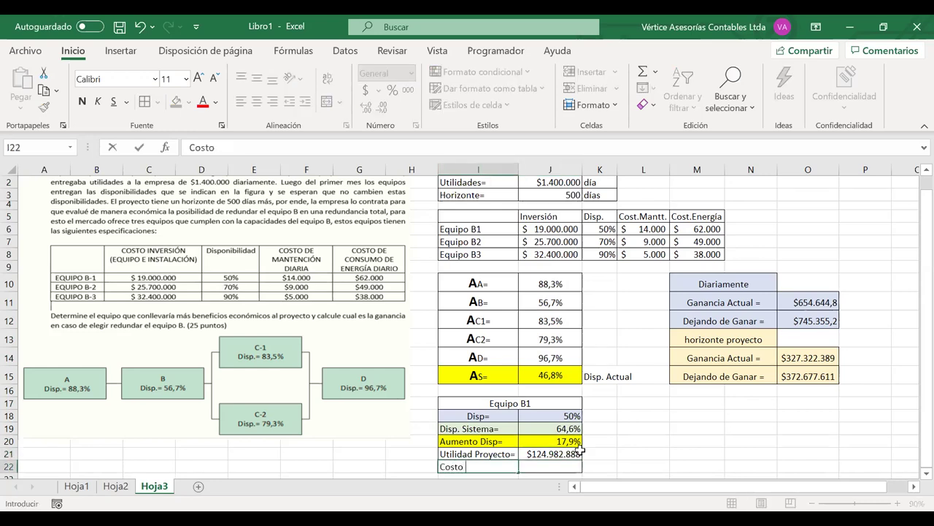
text( Proyecto=)
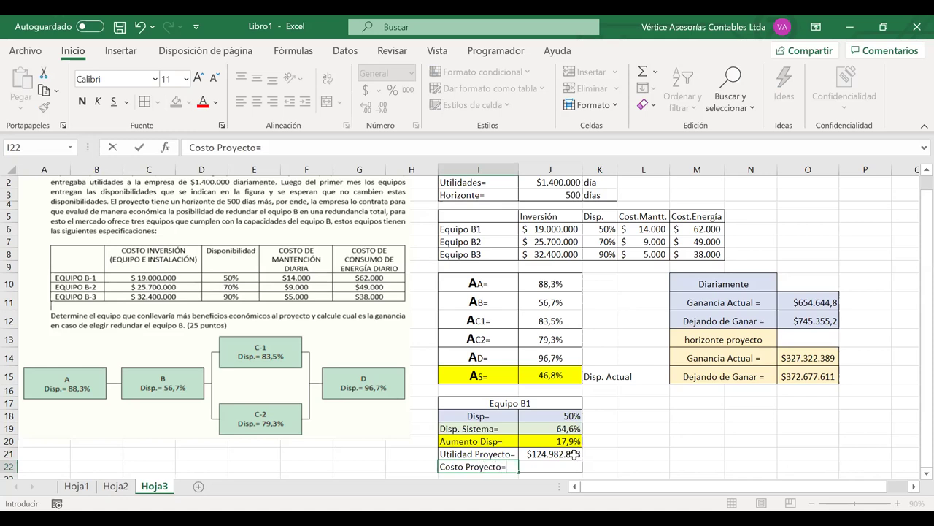
Step: Calculate Equipo B1's project cost in J22 from investment, maintenance and energy with the formula =J6+L6*J3+M6*J3
click(553, 468)
text(=)
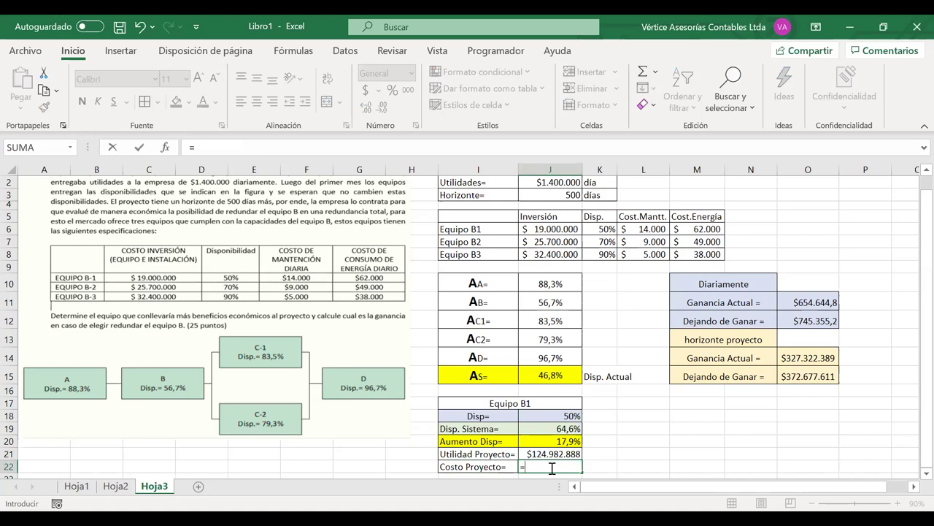
click(540, 228)
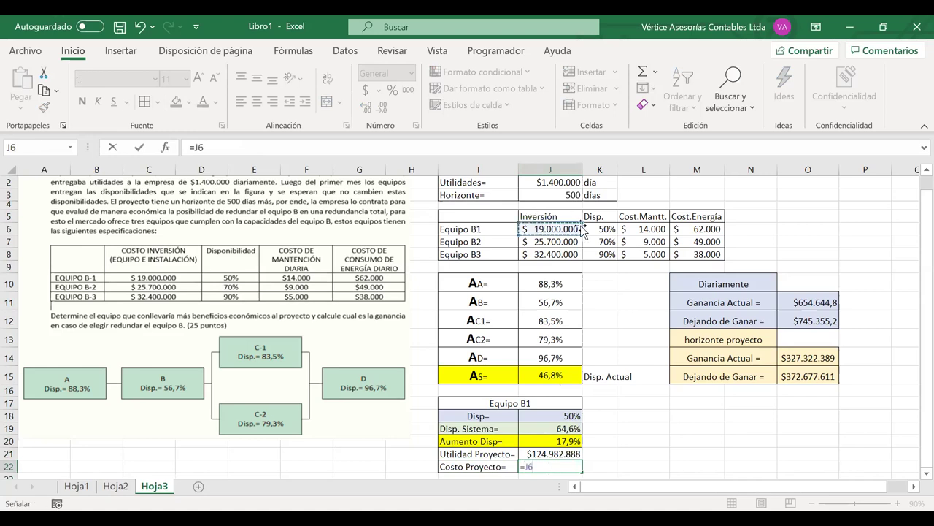
text(+)
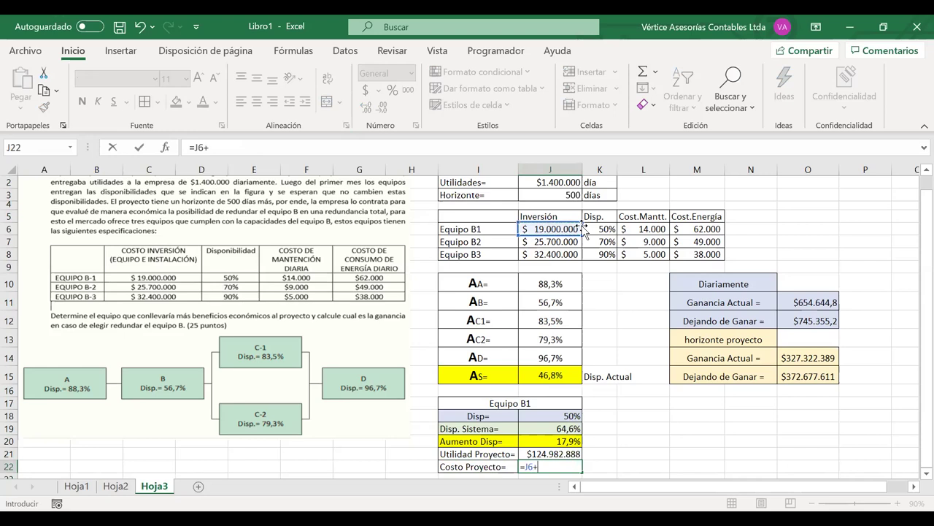
click(633, 228)
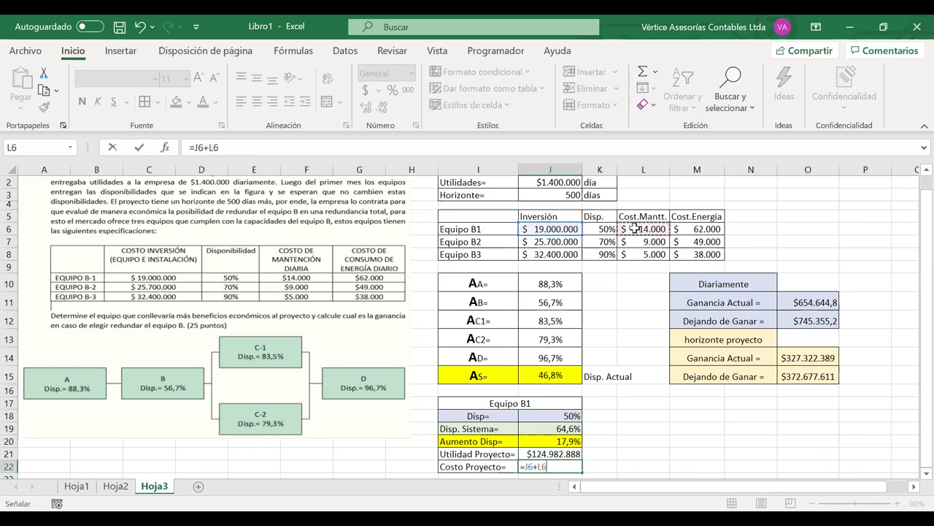
text(*)
click(556, 195)
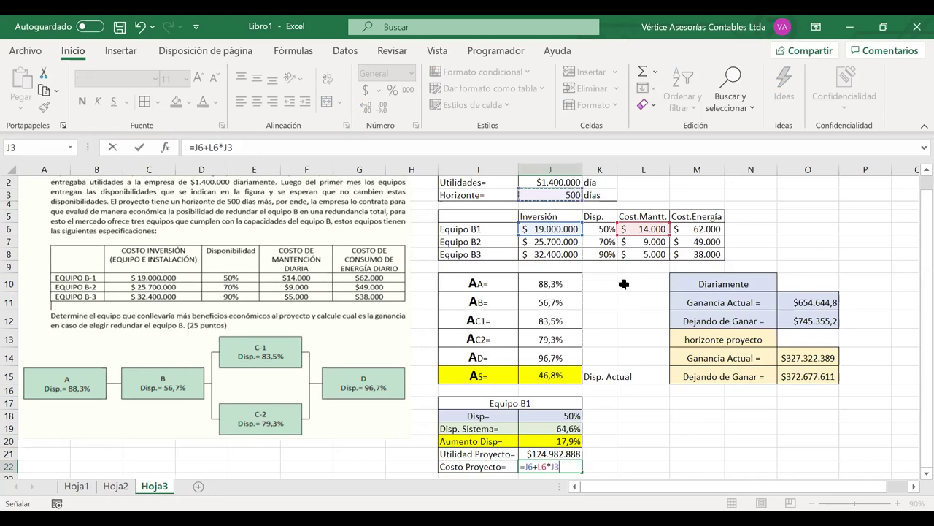
text(+)
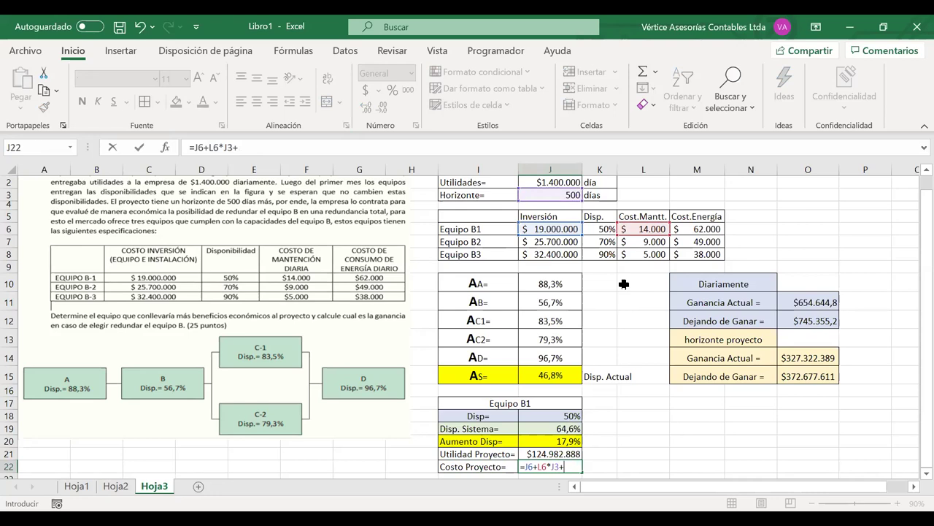
click(705, 227)
text(*)
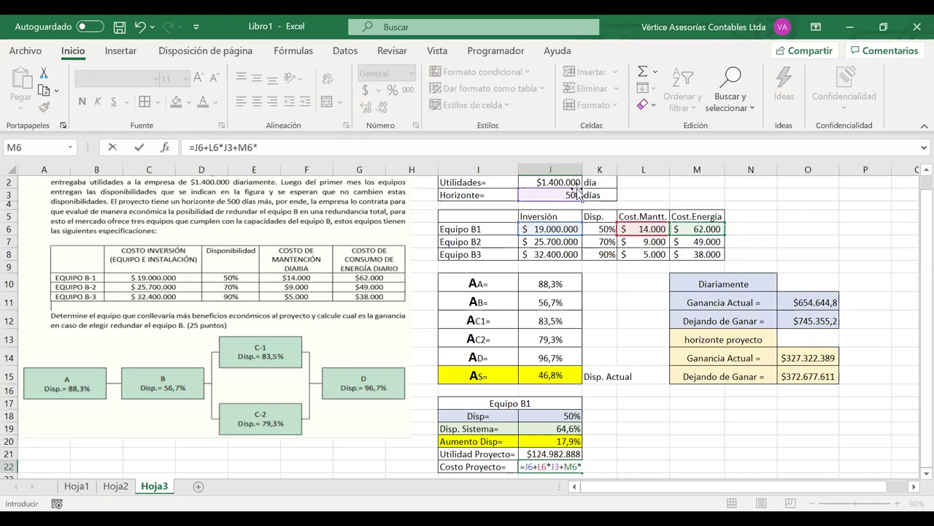
click(541, 195)
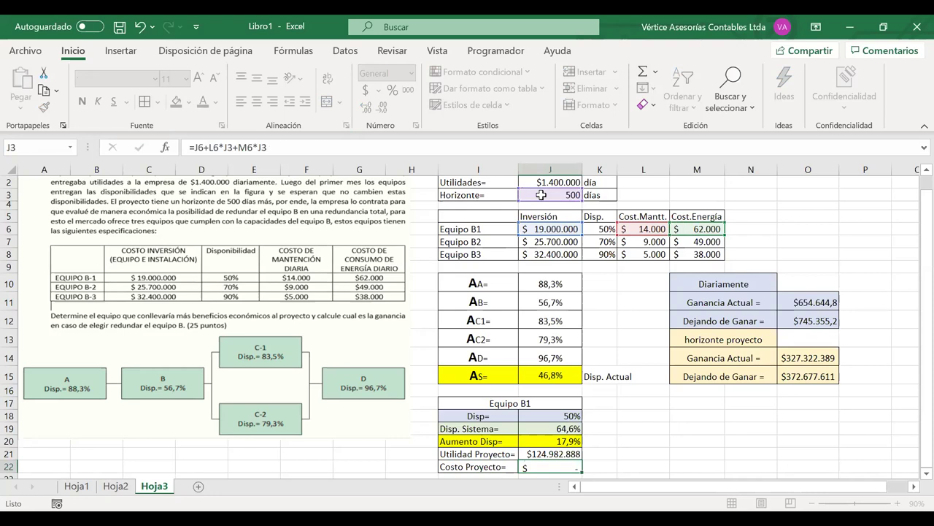
key(Return)
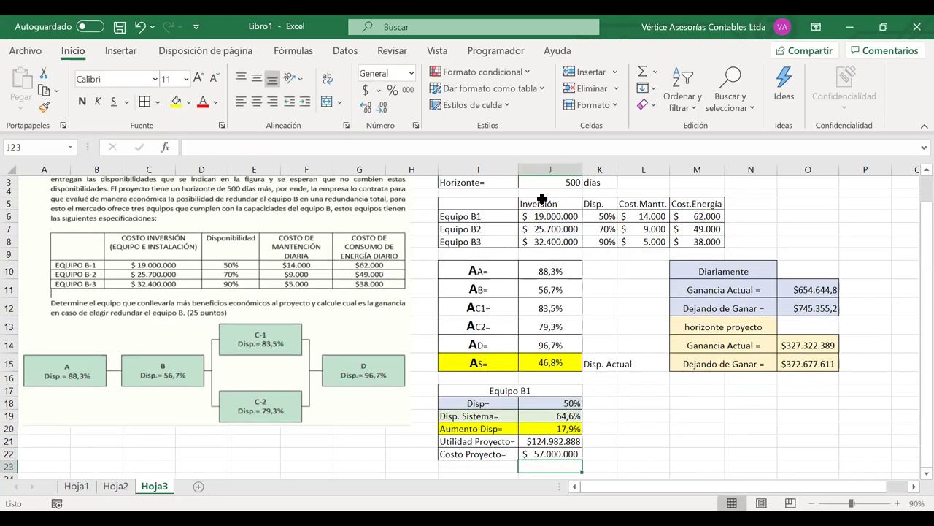
Step: Enter the label Utilidad Final= in I23 under Costo Proyecto=
click(483, 464)
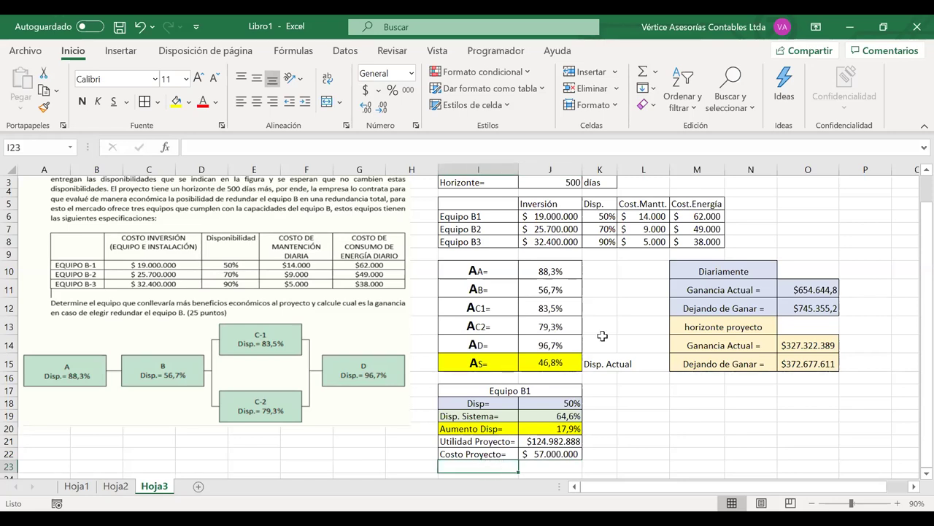
click(537, 216)
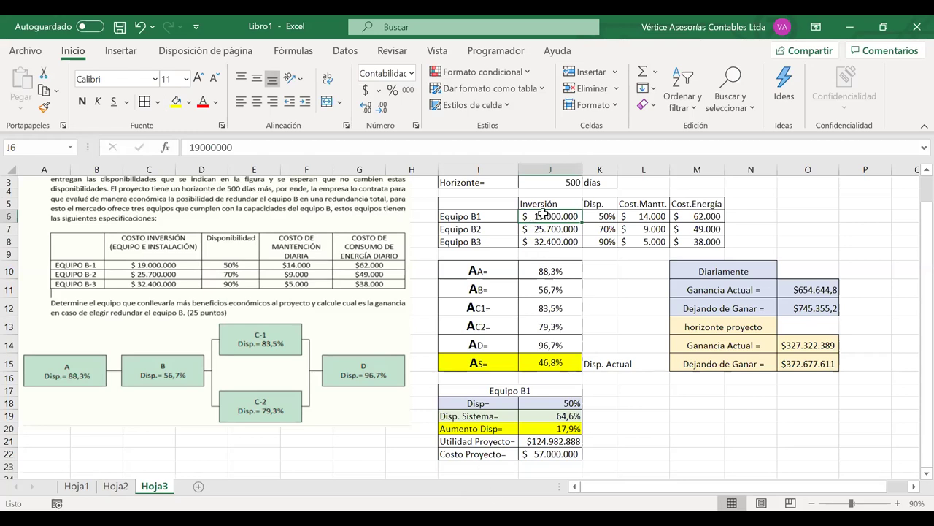
click(494, 465)
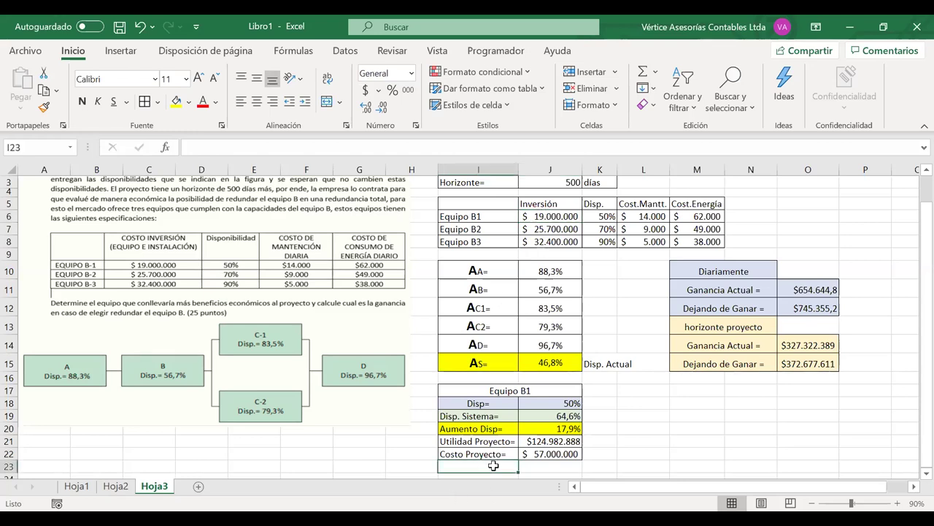
text(Ut)
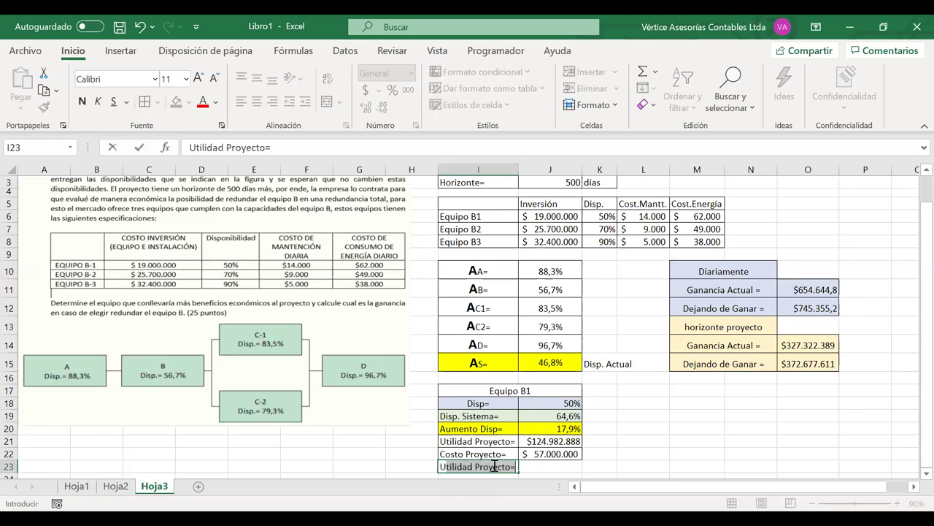
text(ilidad Final=)
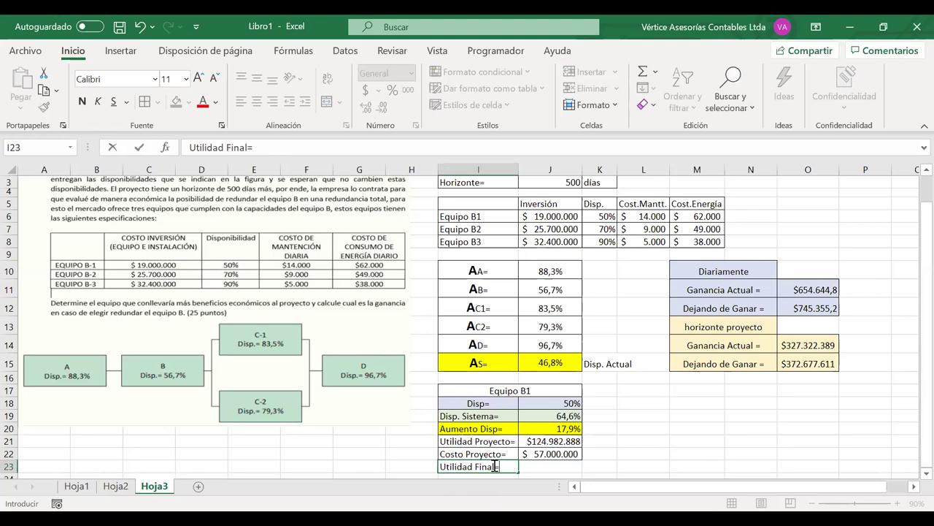
click(543, 438)
Step: Calculate Equipo B1's final profit in J23 as project profit minus project cost with the formula =J21-J22
click(552, 466)
text(=)
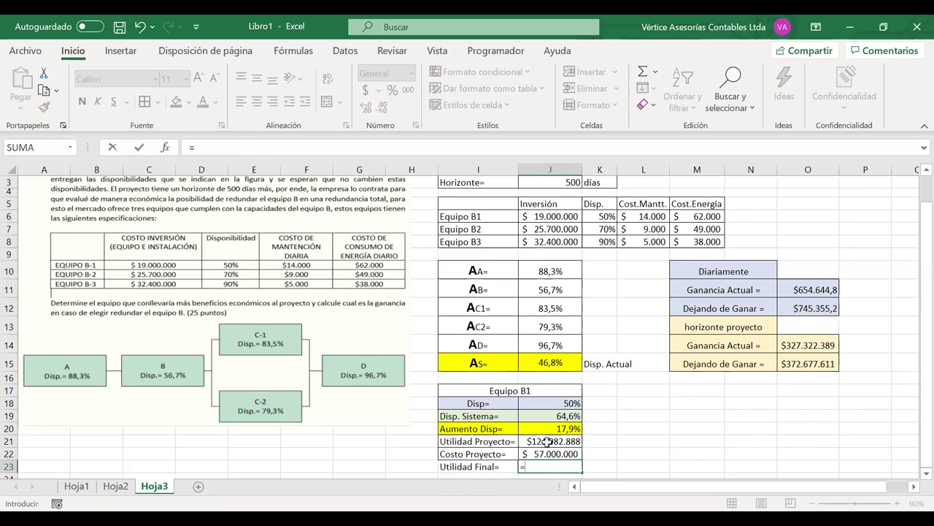
click(546, 441)
text(-)
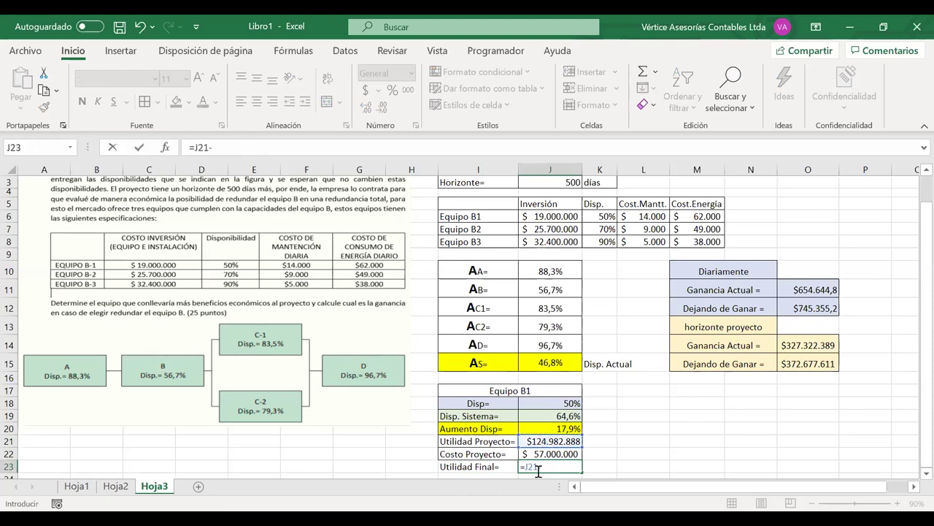
click(533, 453)
key(Return)
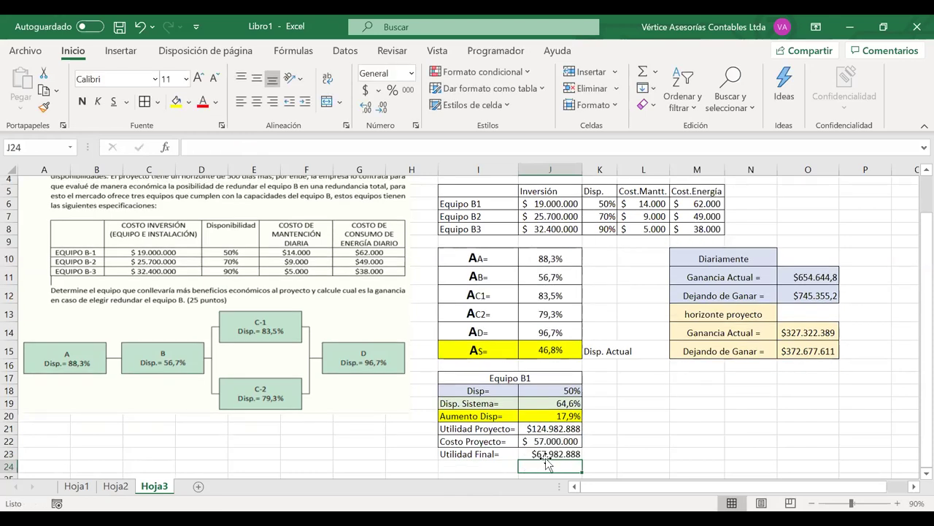
Step: Shade the Utilidad Proyecto and Costo Proyecto rows, I21:J22, with a light grey fill
drag(538, 454, 465, 456)
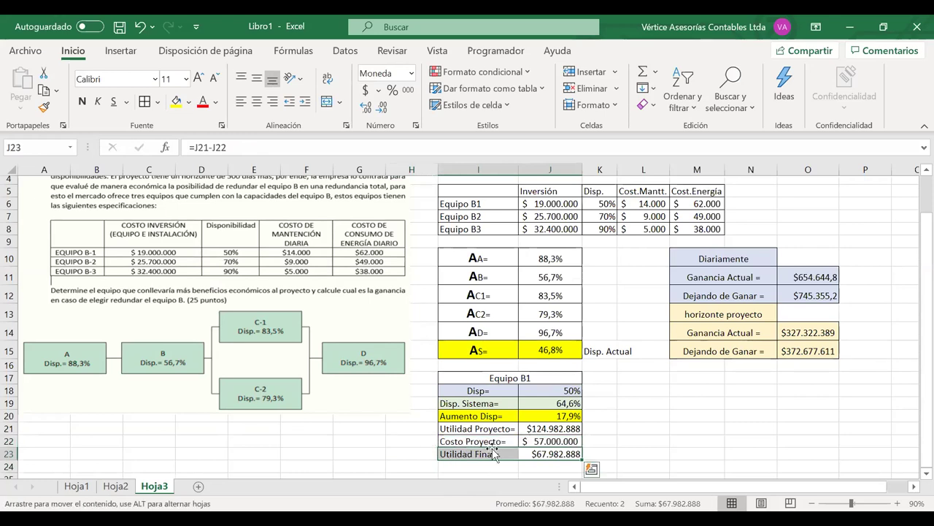
click(496, 429)
drag(521, 436, 544, 441)
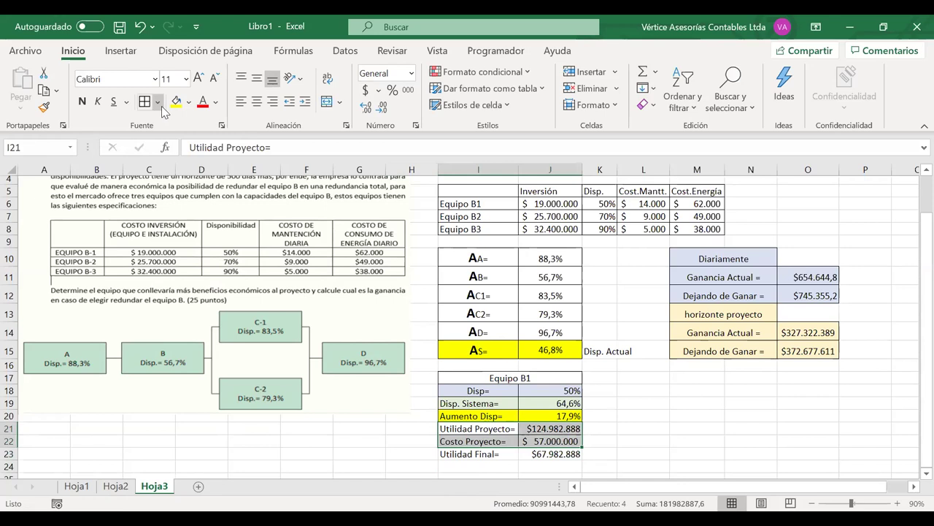
click(189, 104)
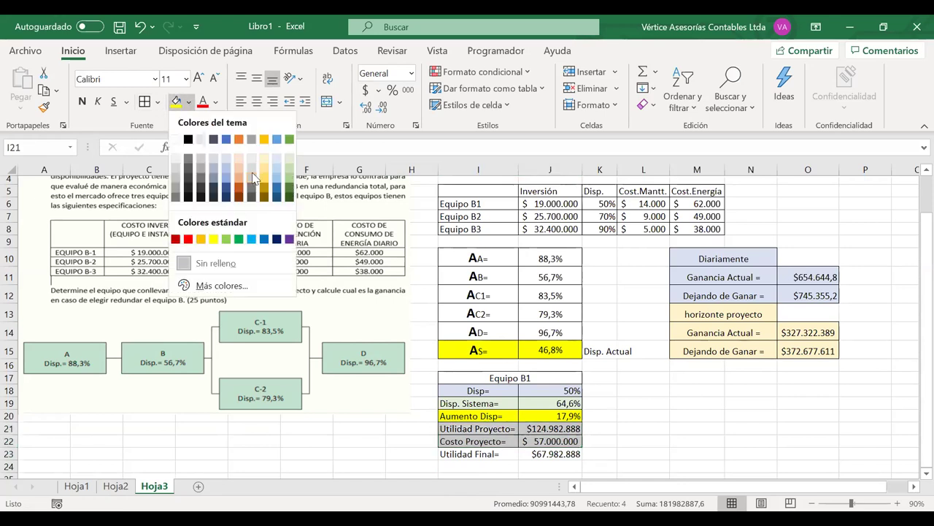
key(Escape)
Step: Fill the Utilidad Final= label cell I23 with light green and make its text bold
click(511, 452)
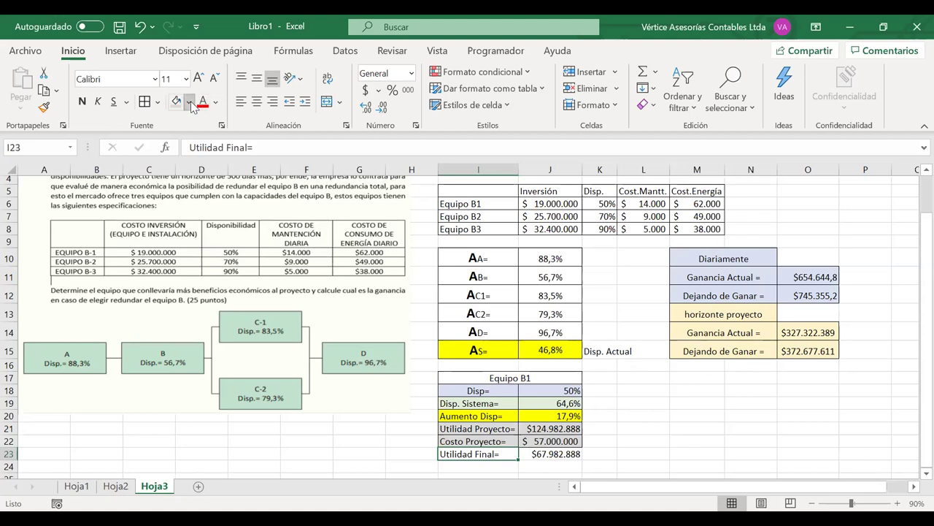
key(alt+h)
key(h)
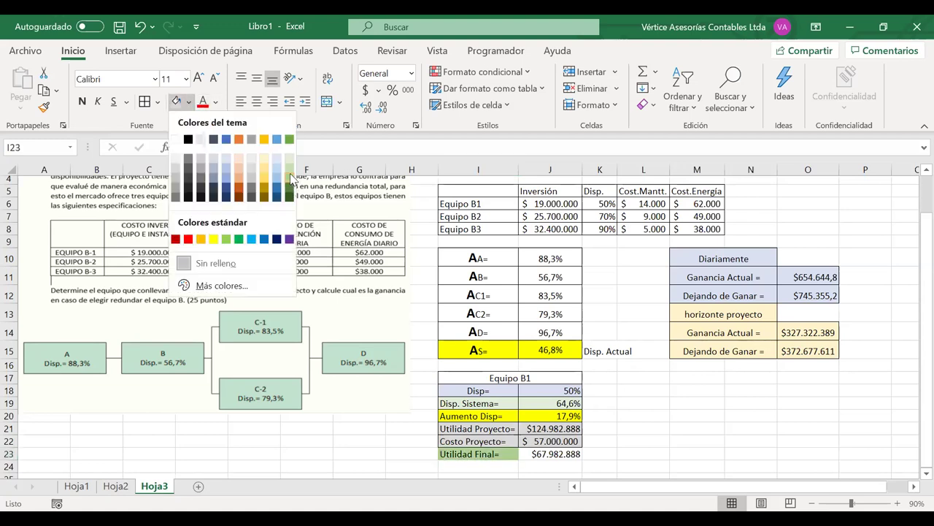
click(290, 177)
click(81, 102)
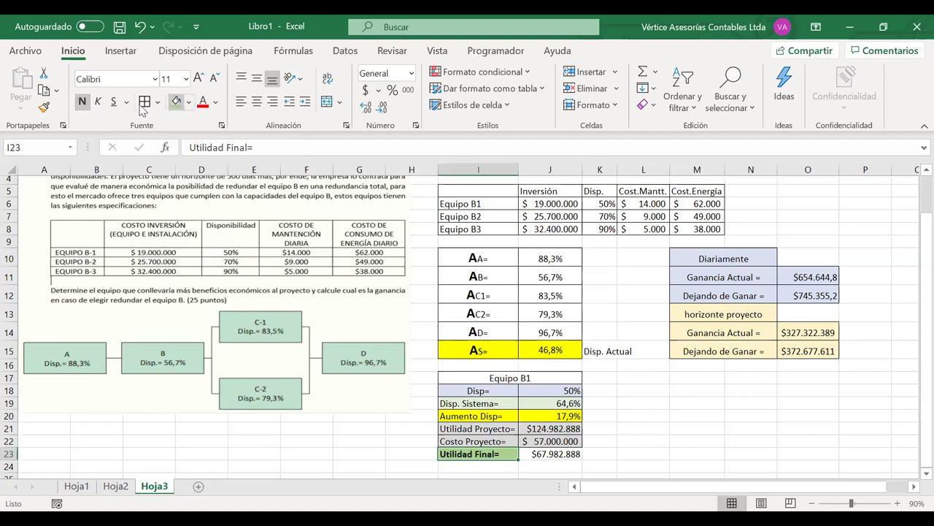
Step: Add a less-than conditional format to J23 that applies light red fill with dark red text below 10000000
click(557, 455)
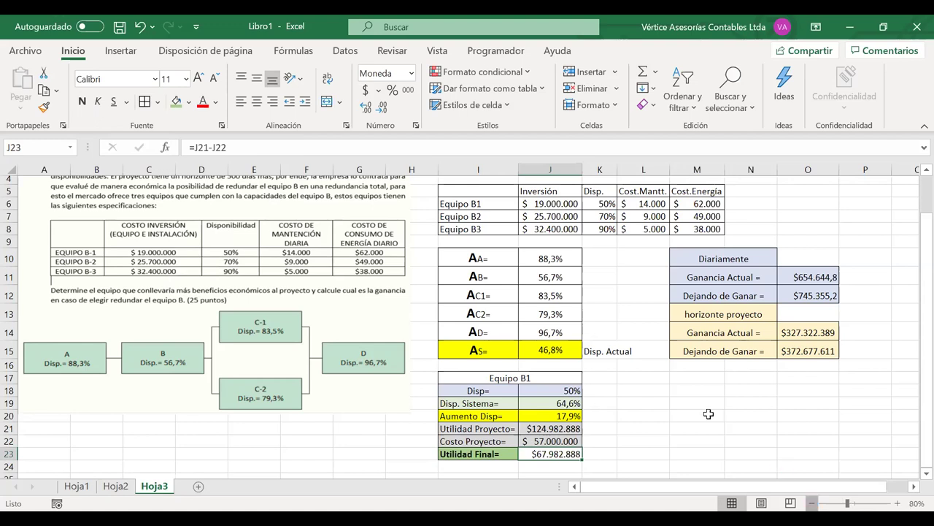
scroll(708, 414, down, 1)
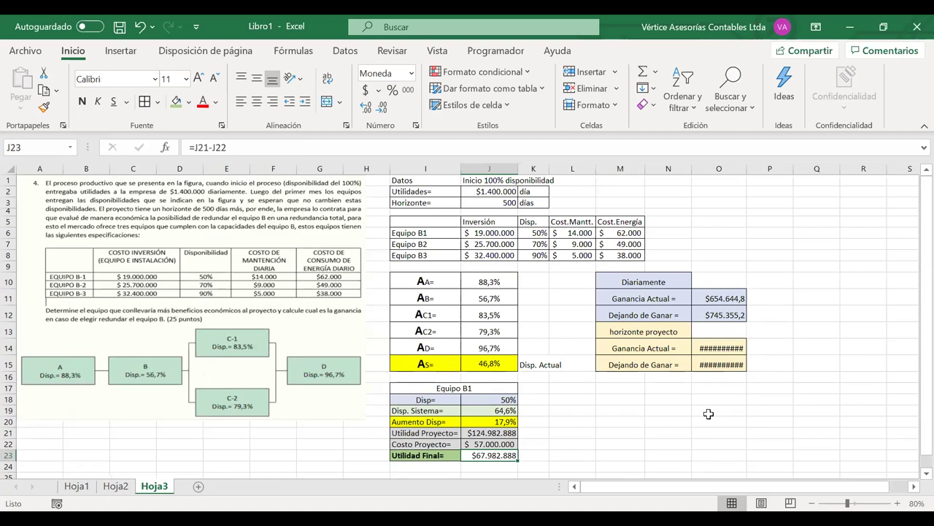
right_click(496, 455)
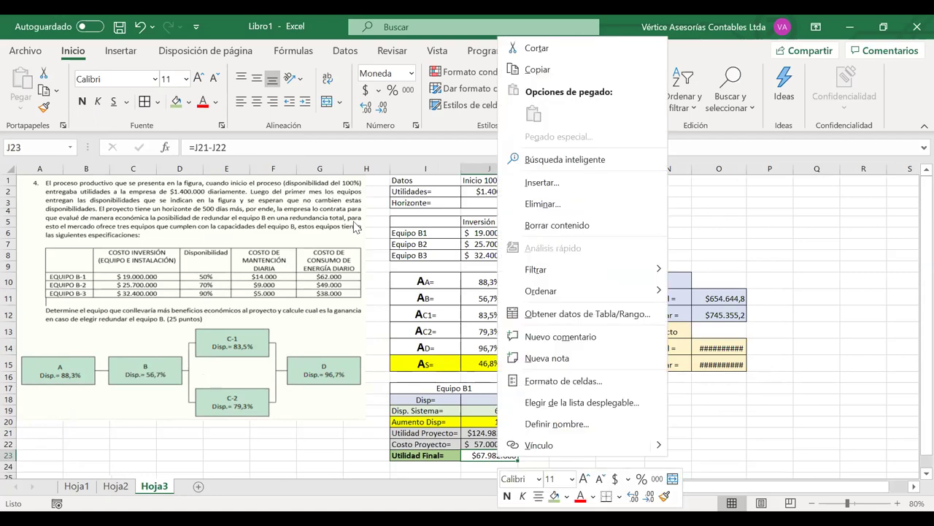
click(467, 72)
mouse_move(643, 100)
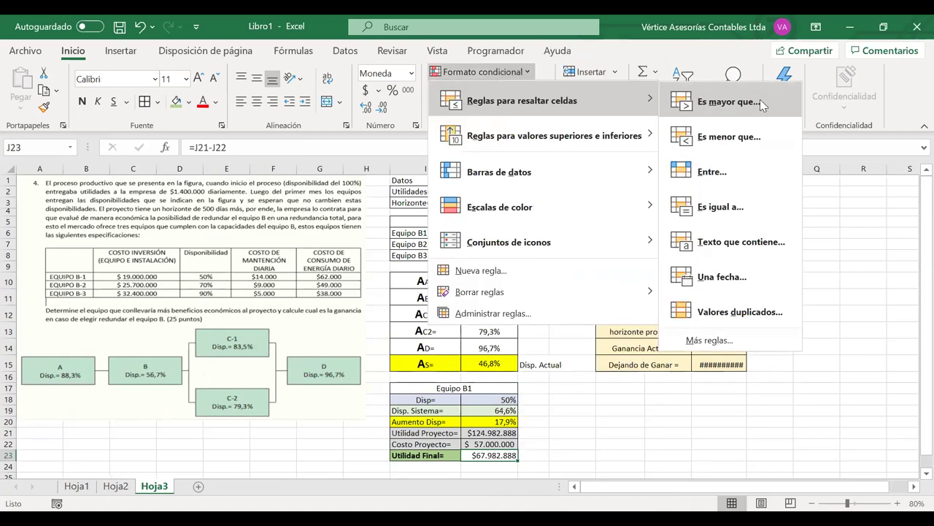
click(733, 137)
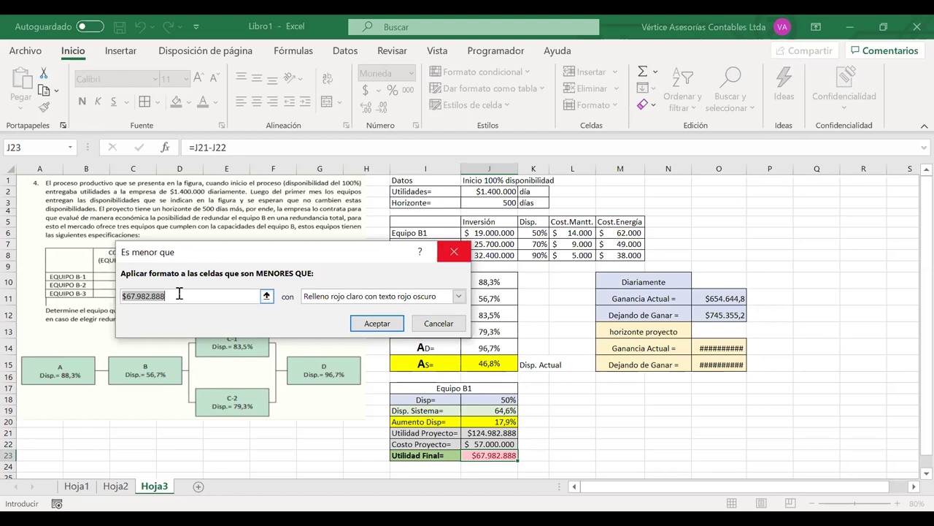
text(1000)
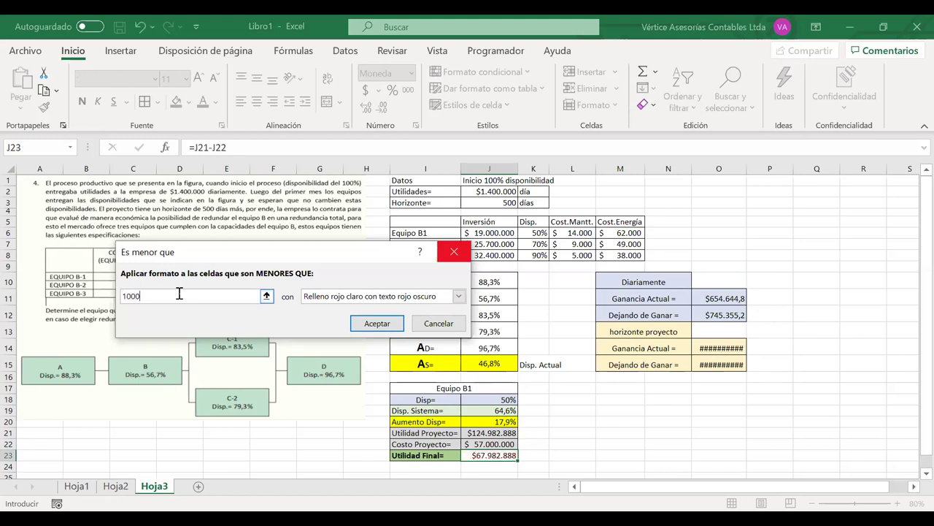
text(0000)
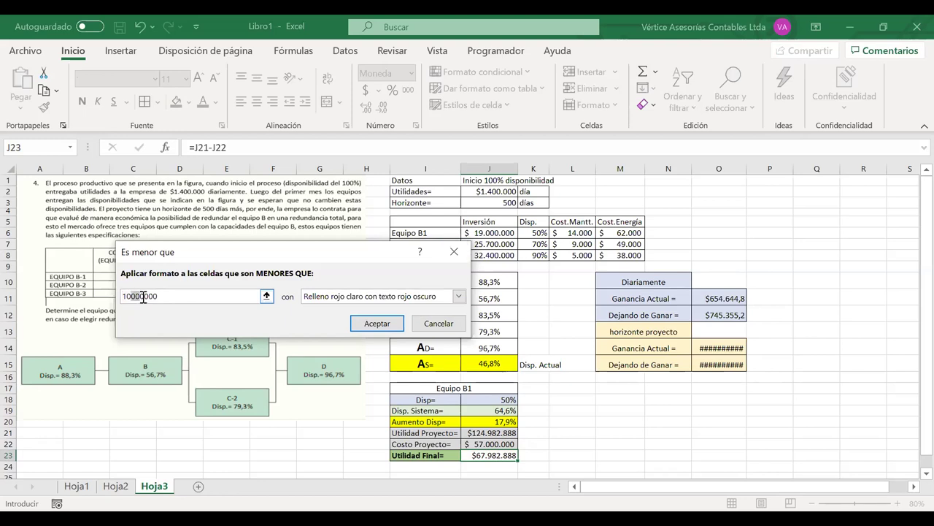
key(shift+Right)
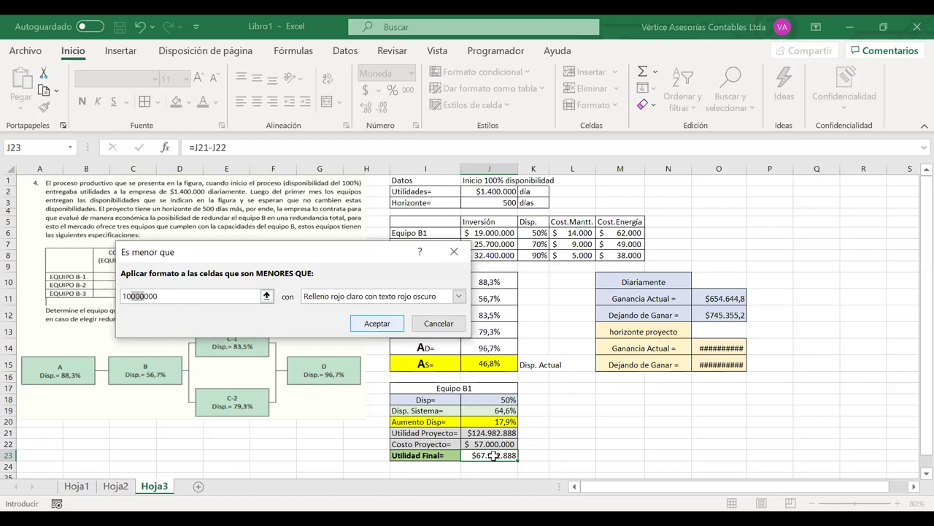
key(Return)
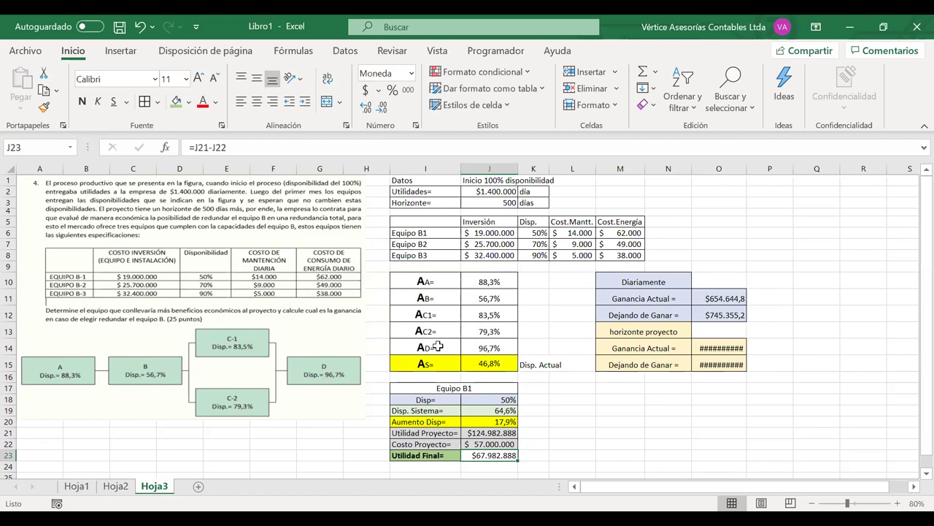
Step: Test the conditional format on the final profit by setting the horizon in J3 to 200 and then 120 days
click(504, 206)
text(200)
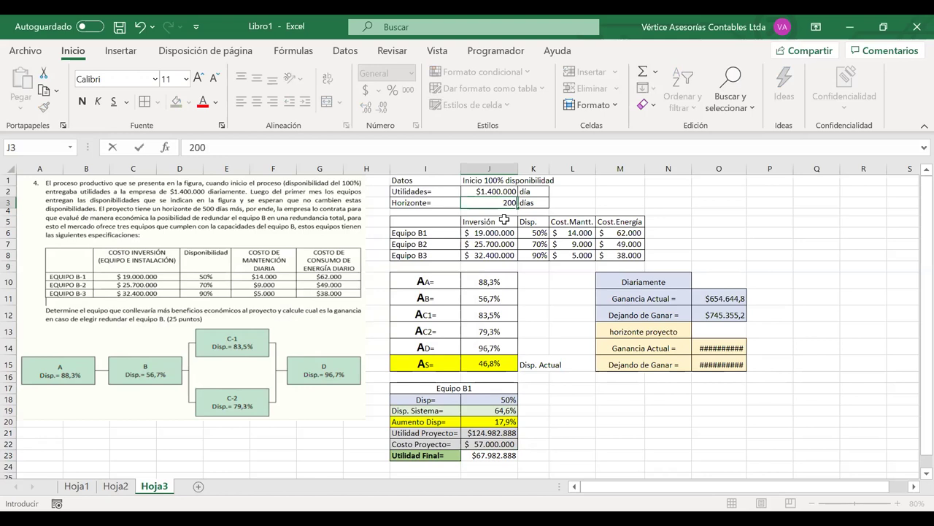
key(Return)
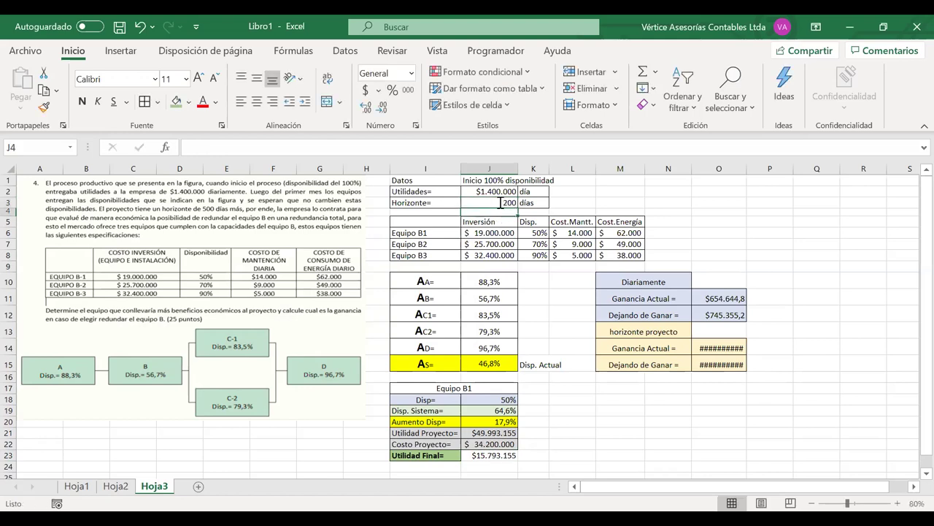
click(501, 203)
text(12)
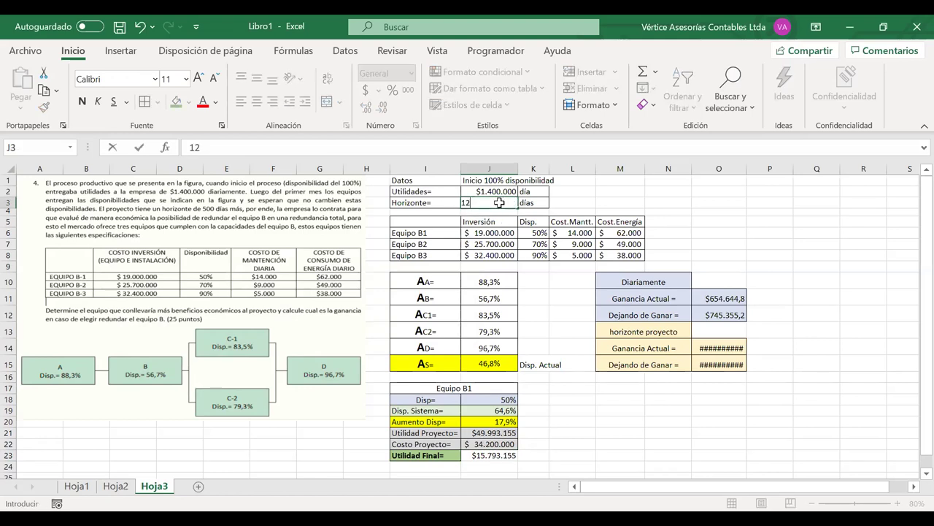
text(0)
key(Return)
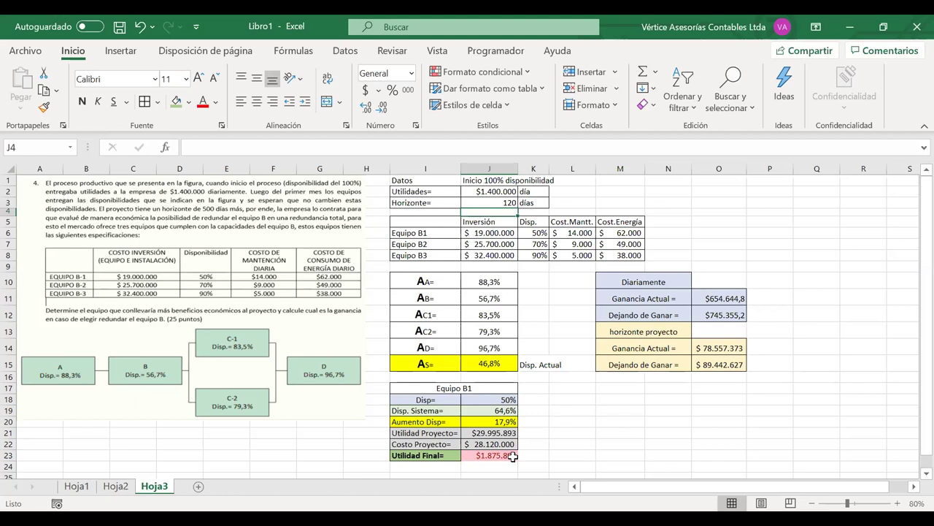
Step: Restore the horizon in J3 to 500 days and autofit column O to its amounts
click(493, 203)
text(50)
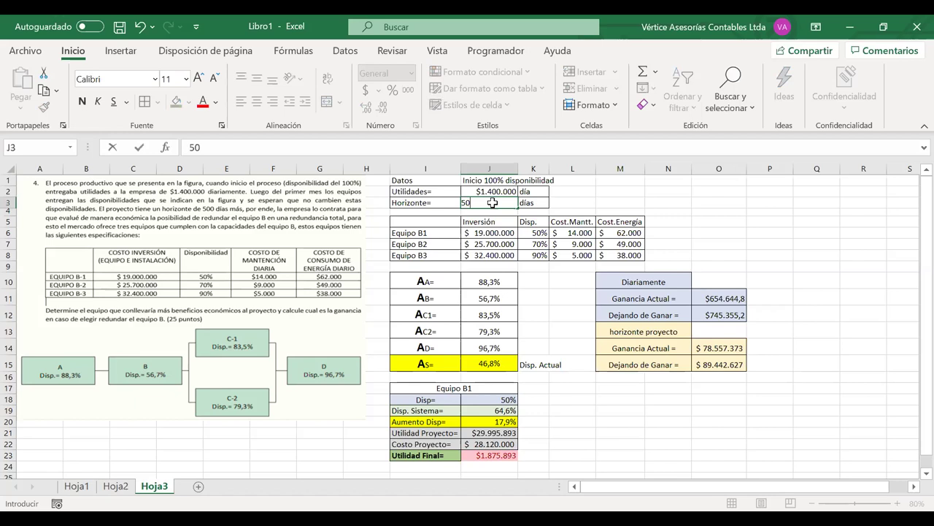
text(0)
key(Return)
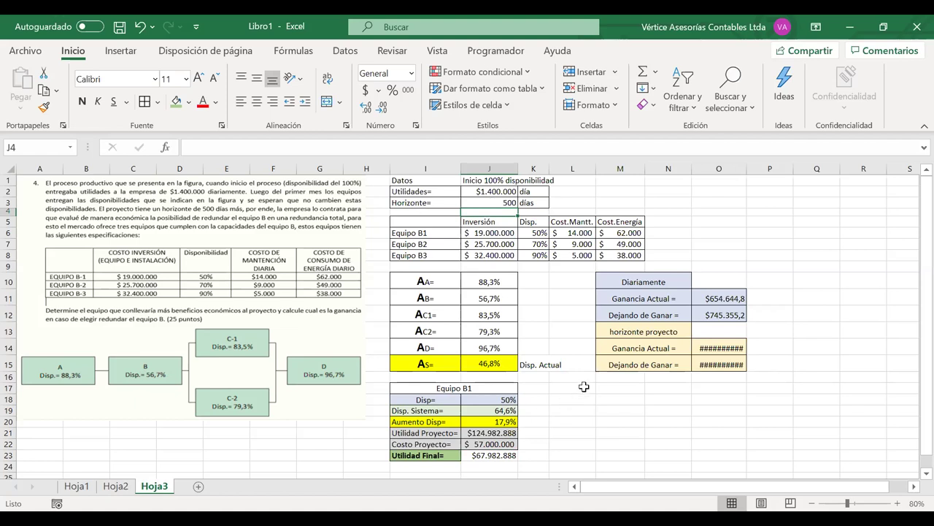
double_click(747, 172)
Step: Copy the Equipo B1 block I17:J23 to L17 and autofit column L to the pasted labels
click(475, 387)
drag(475, 387, 504, 455)
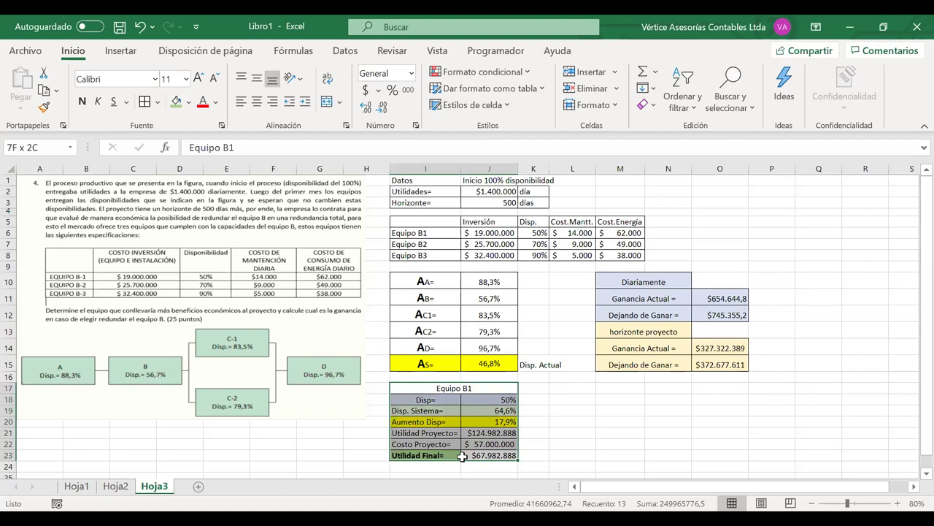
key(ctrl+c)
click(576, 389)
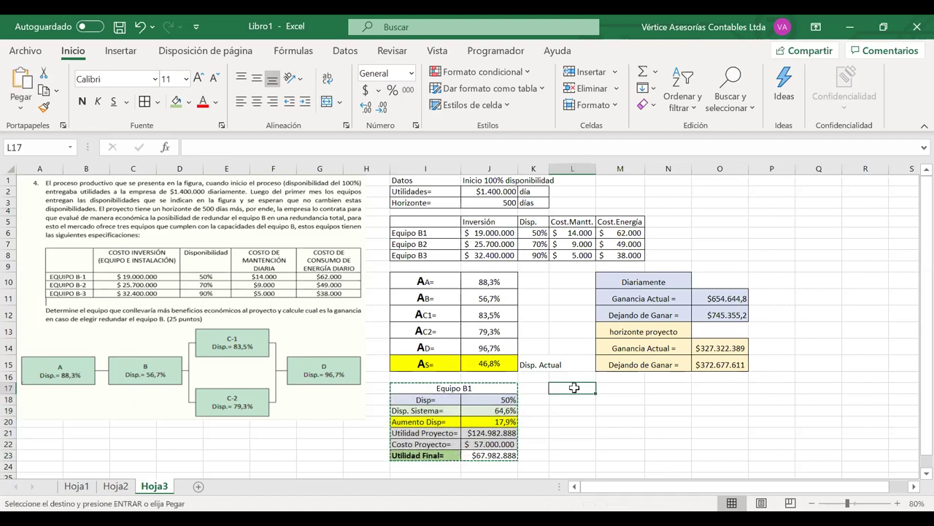
key(ctrl+v)
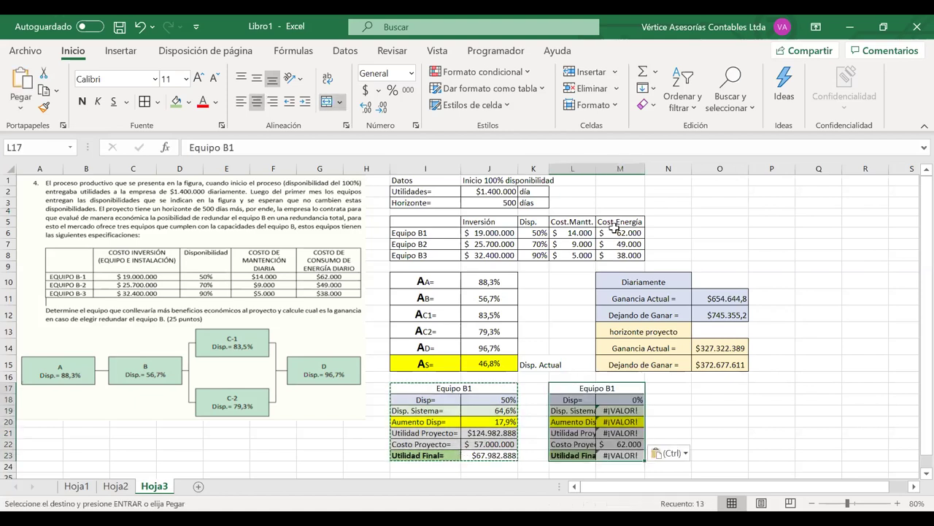
double_click(596, 162)
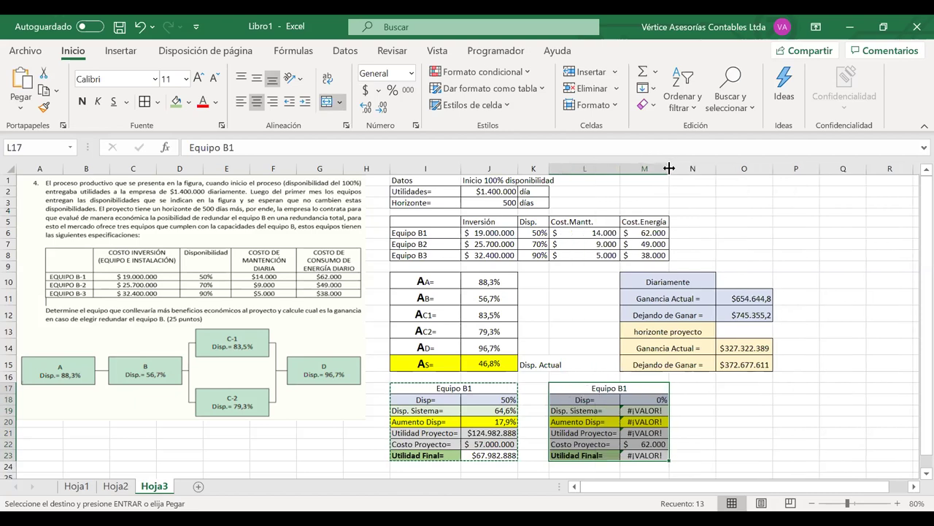
Step: Change the title of the copied block in L17 to Equipo B2
click(613, 421)
click(630, 387)
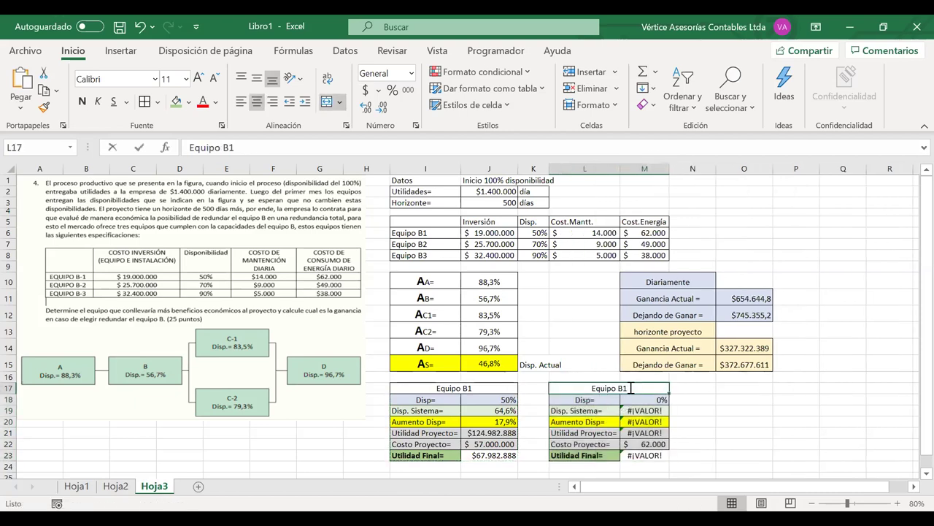
double_click(631, 387)
key(BackSpace)
text(2)
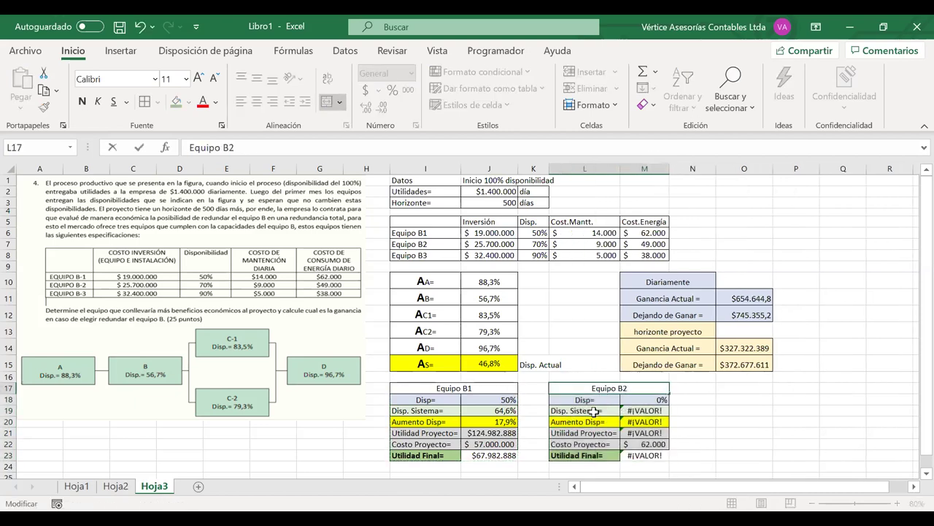
Step: Link Equipo B2's Disp in M18 to its availability in the equipment table with =K7
click(641, 400)
text(=)
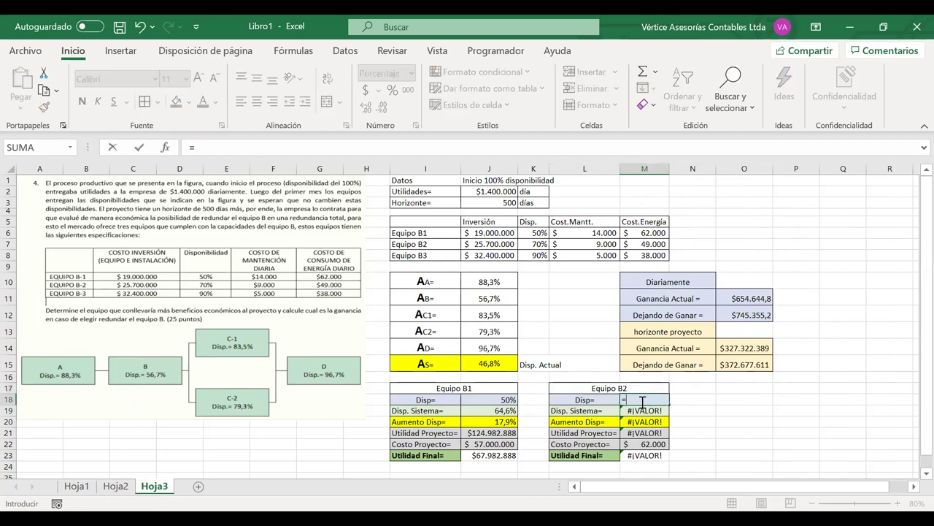
click(537, 244)
key(Return)
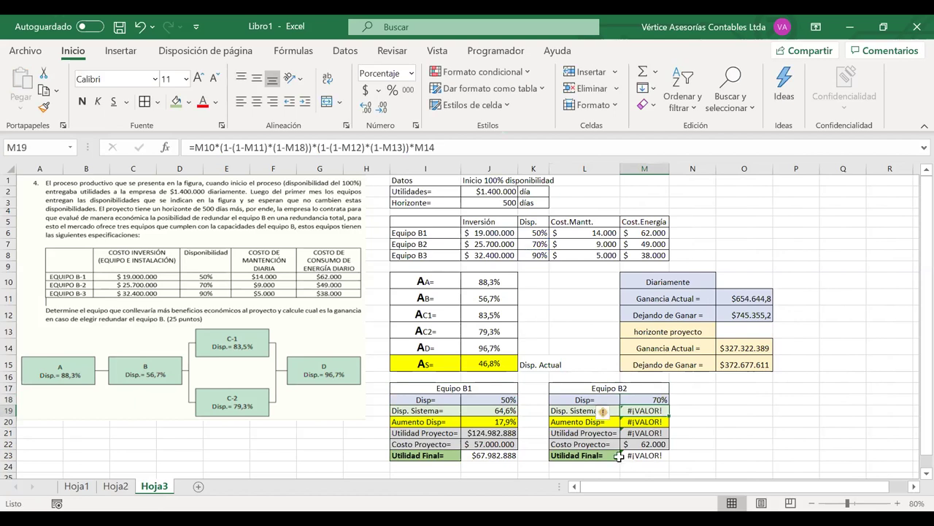
double_click(645, 411)
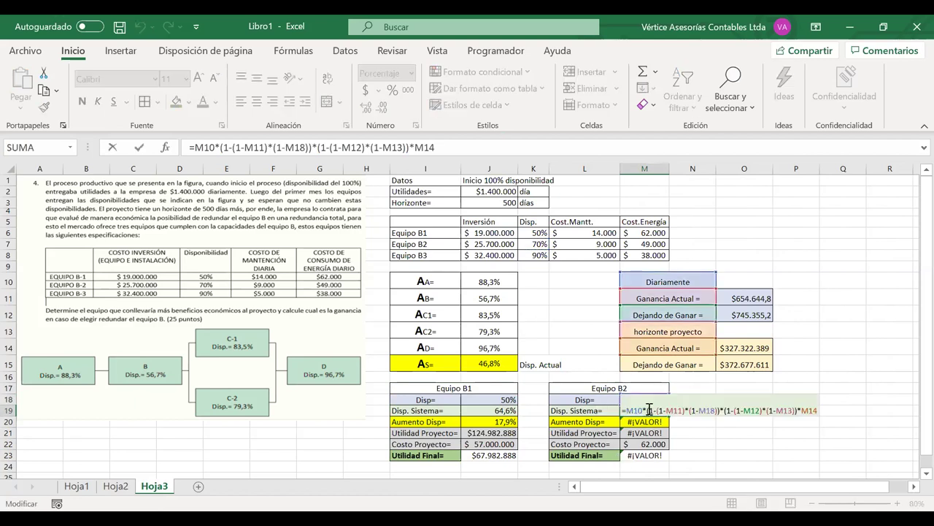
click(714, 222)
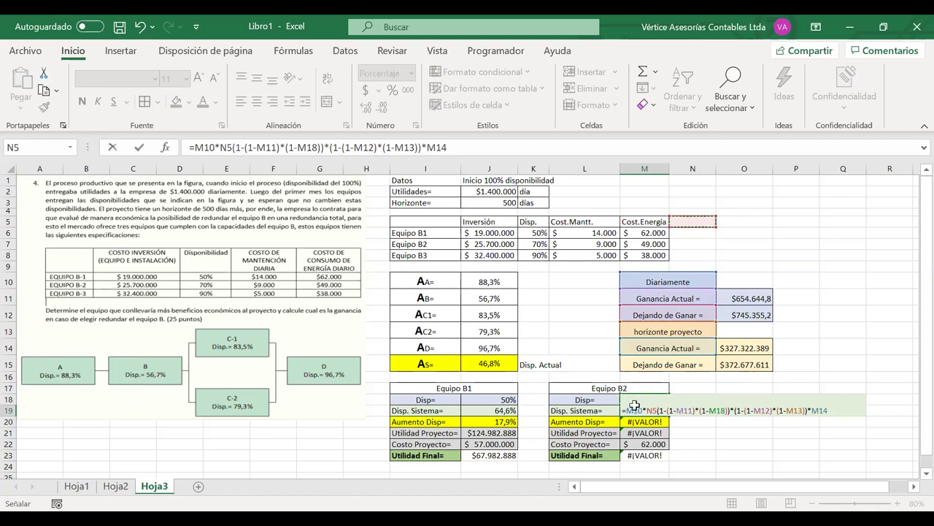
key(Escape)
Step: Correct the Disp. Sistema formula in M19 to =J10*(1-(1-J11)*(1-M18))*(1-(1-J12)*(1-J13))*J14
double_click(639, 410)
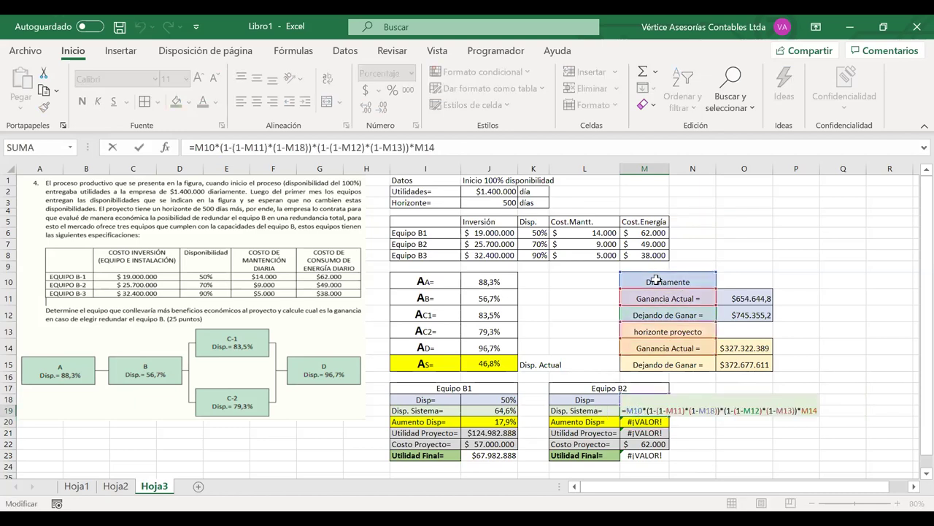
click(509, 279)
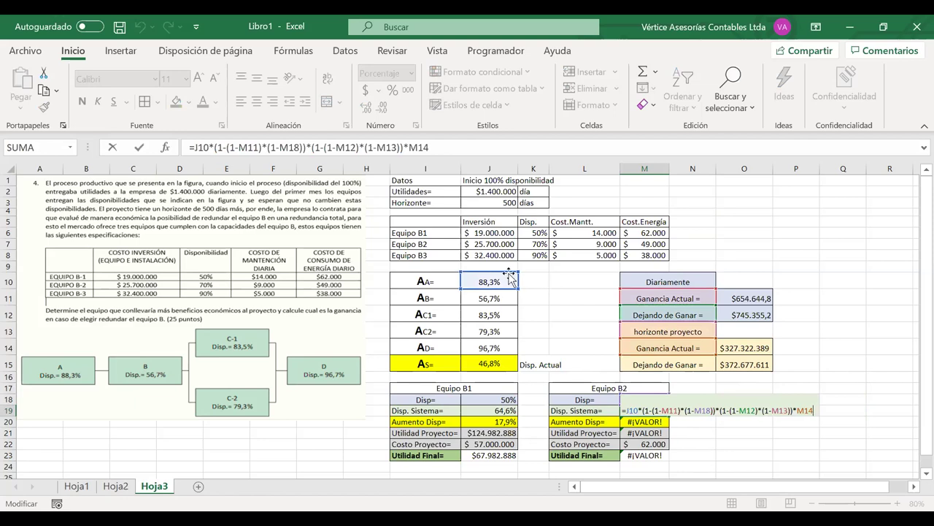
click(510, 302)
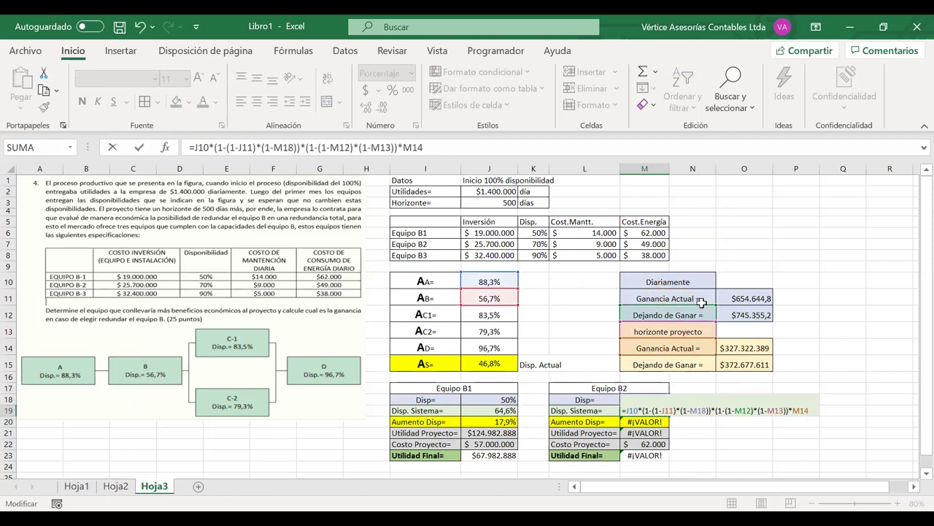
drag(685, 322, 499, 330)
click(499, 314)
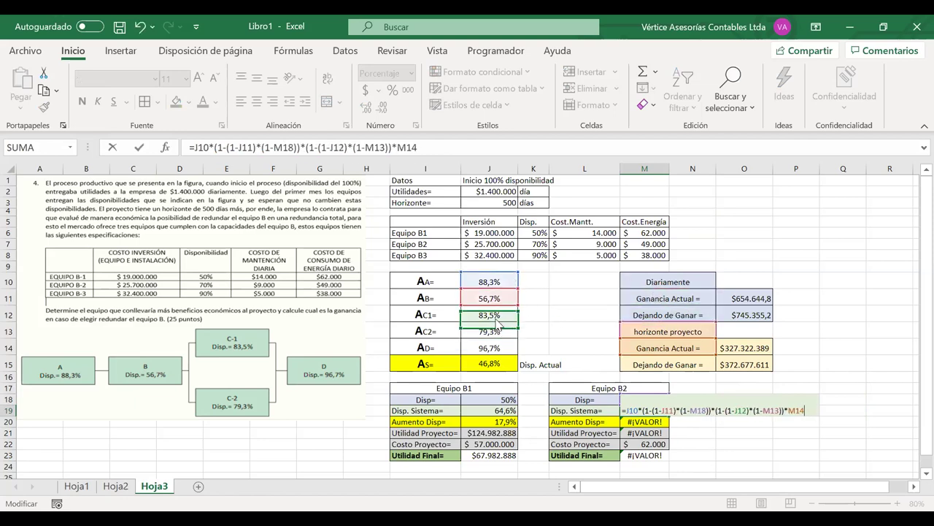
drag(621, 330, 497, 331)
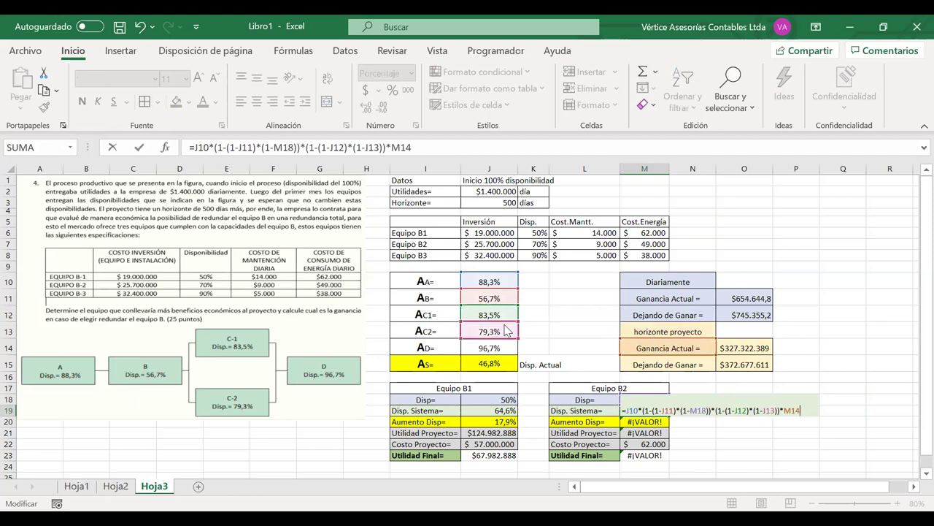
drag(681, 343, 496, 348)
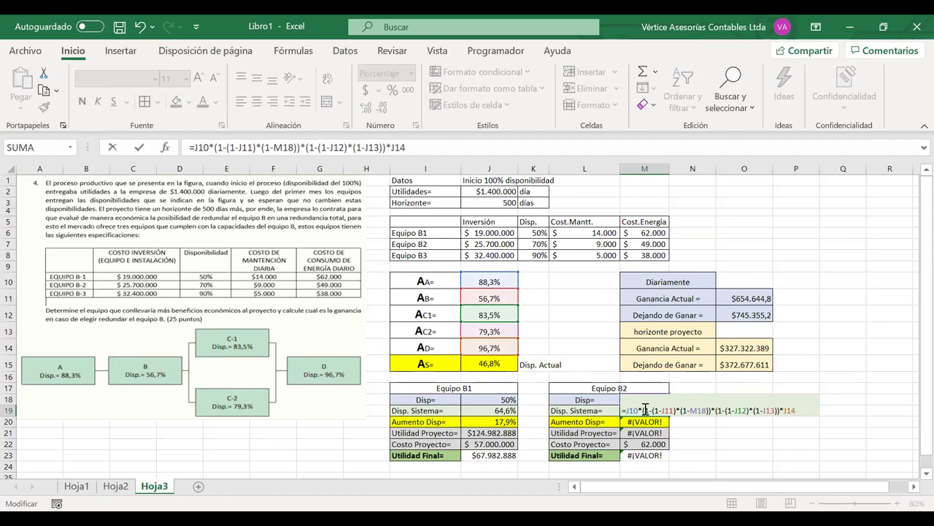
key(Return)
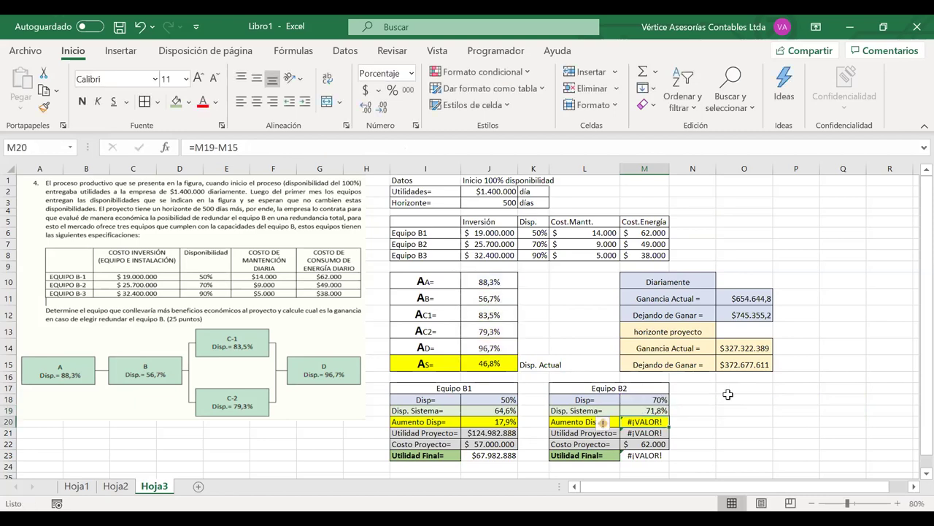
Step: Calculate Equipo B2's availability increase in M20 as =M19-J15
text(=)
click(647, 411)
text(-)
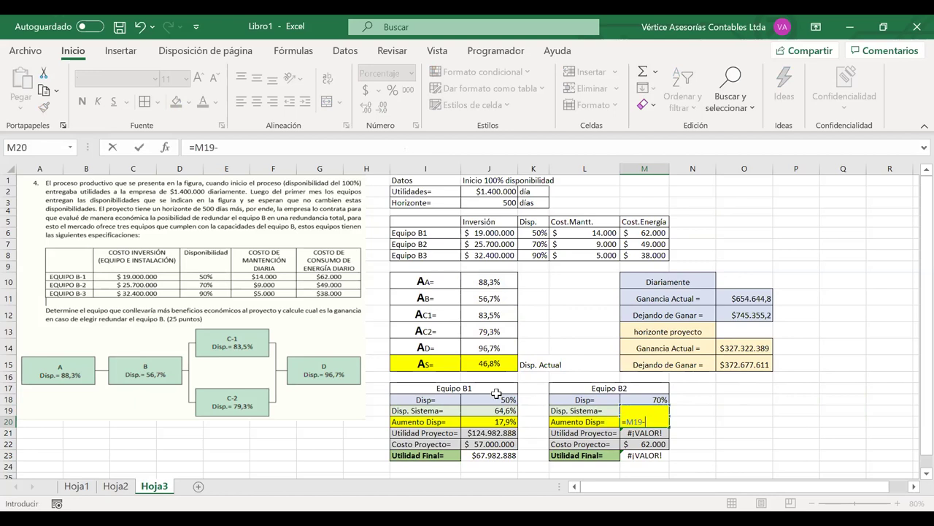
click(481, 363)
key(Return)
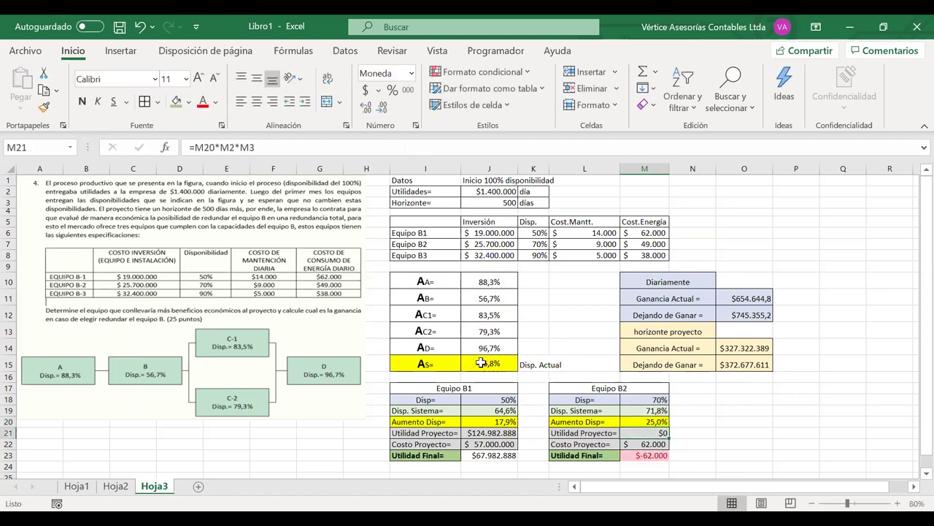
Step: Correct Equipo B2's Utilidad Proyecto in M21 to =M20*J2*J3 and autofit column M to the amounts
double_click(649, 435)
drag(637, 188, 510, 192)
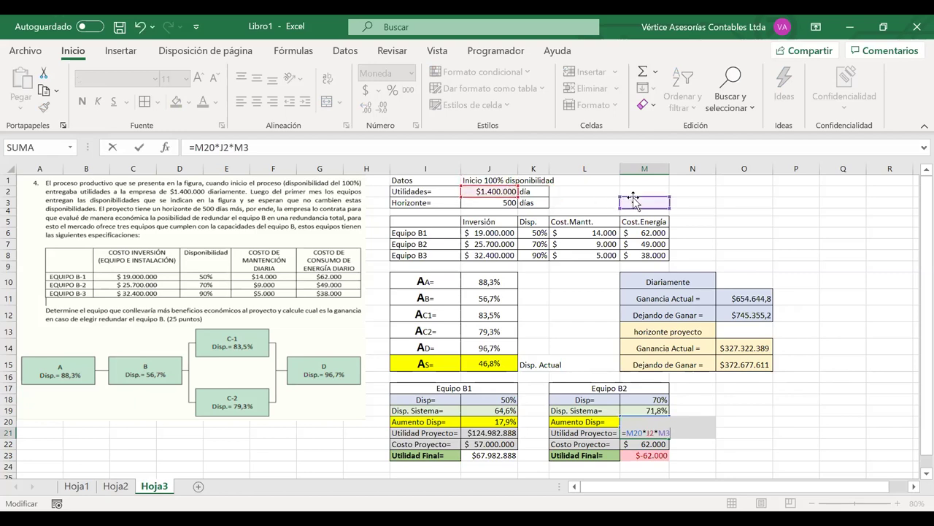
drag(622, 204, 504, 204)
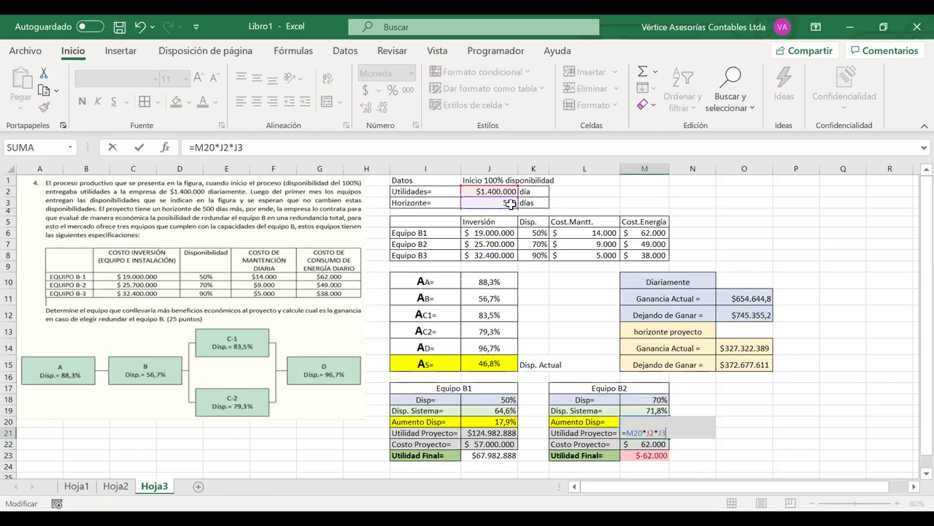
key(Return)
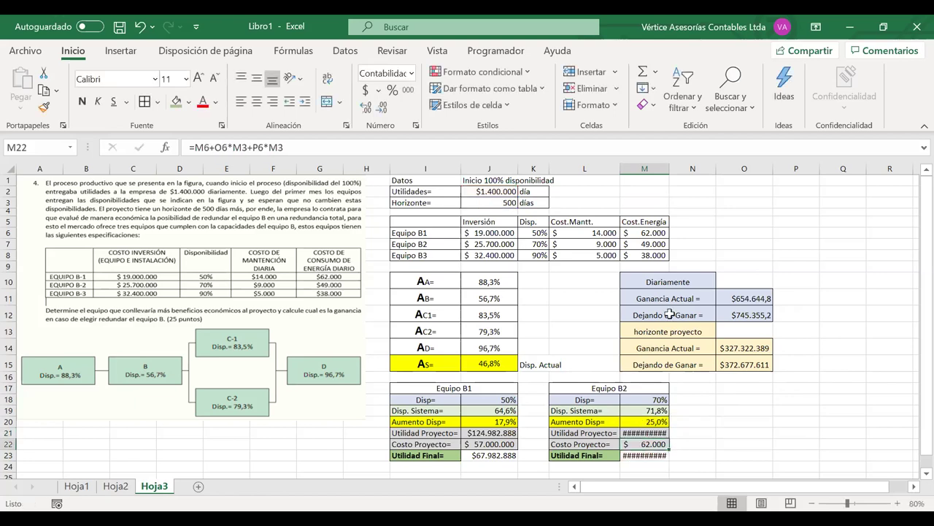
double_click(668, 164)
Step: Correct Equipo B2's Costo Proyecto in M22 to =J7+L7*J3+M7*J3
double_click(653, 445)
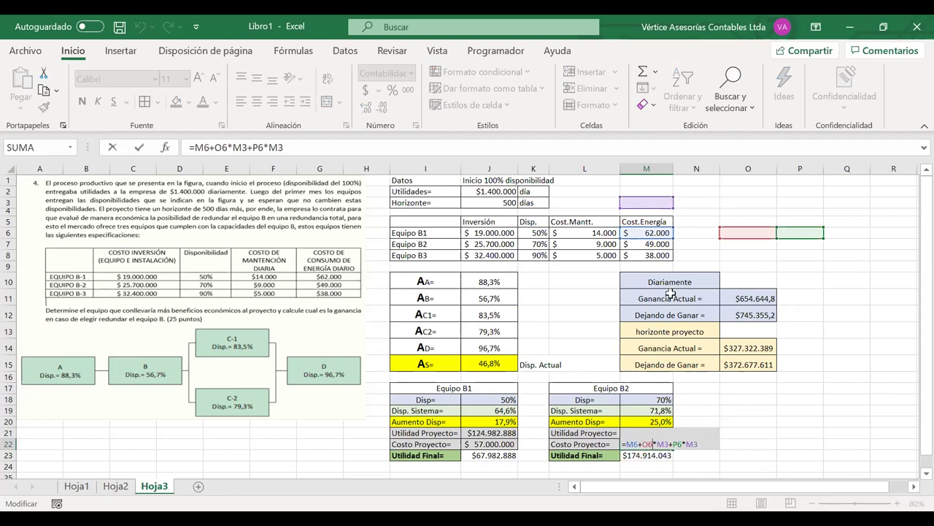
drag(644, 243, 515, 244)
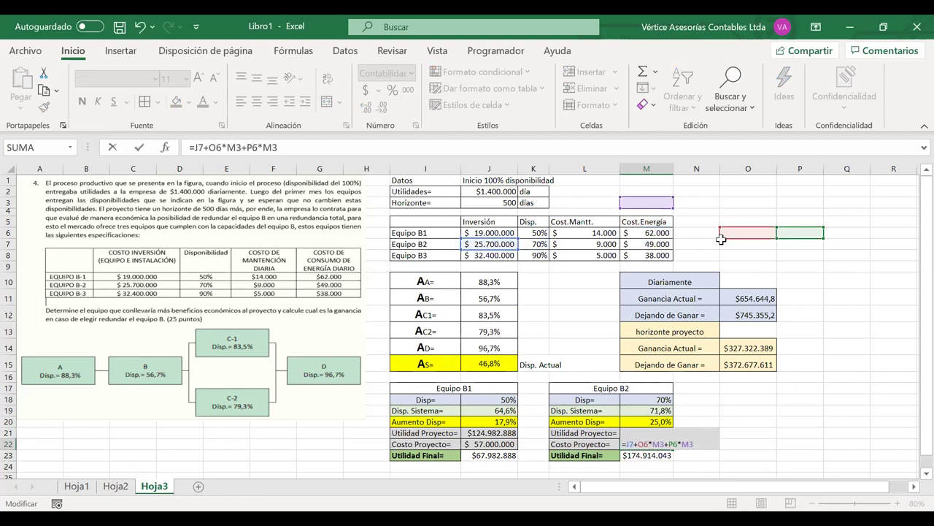
drag(597, 260, 593, 244)
drag(831, 225, 661, 244)
drag(637, 204, 496, 203)
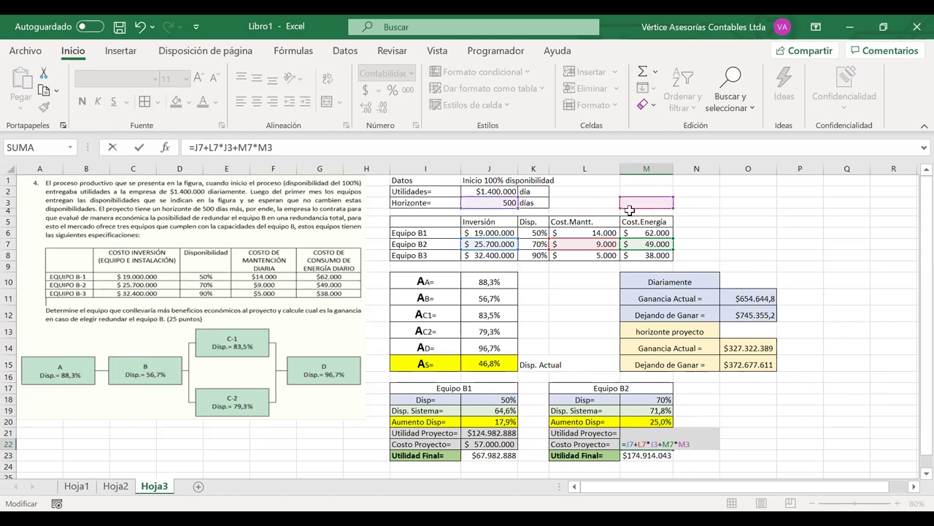
drag(629, 210, 503, 203)
key(Return)
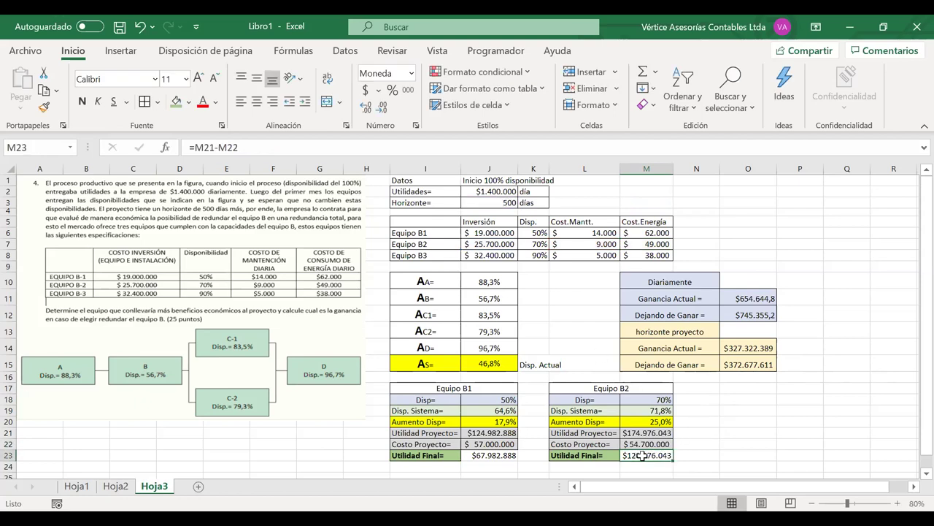
Step: Test the final profit of both equipment blocks with a 90-day horizon in J3, and restore it to 500 days
click(496, 203)
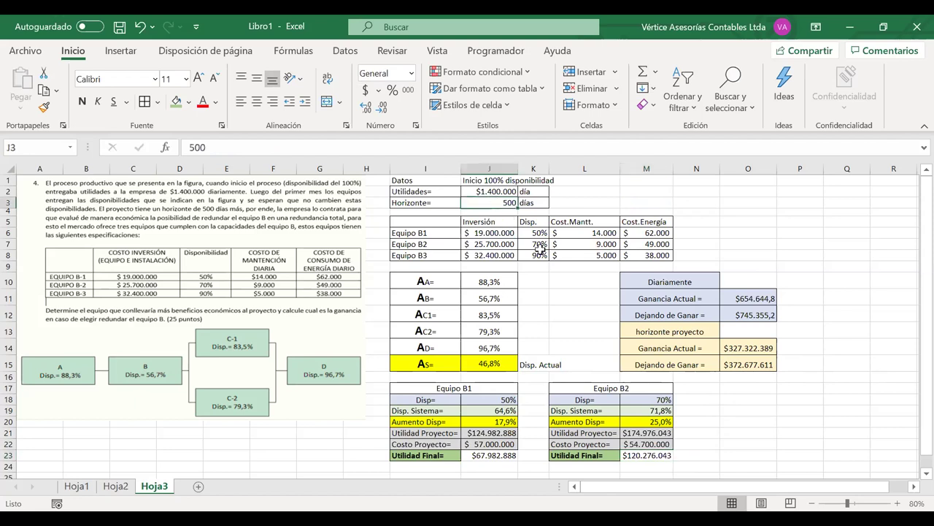
text(90)
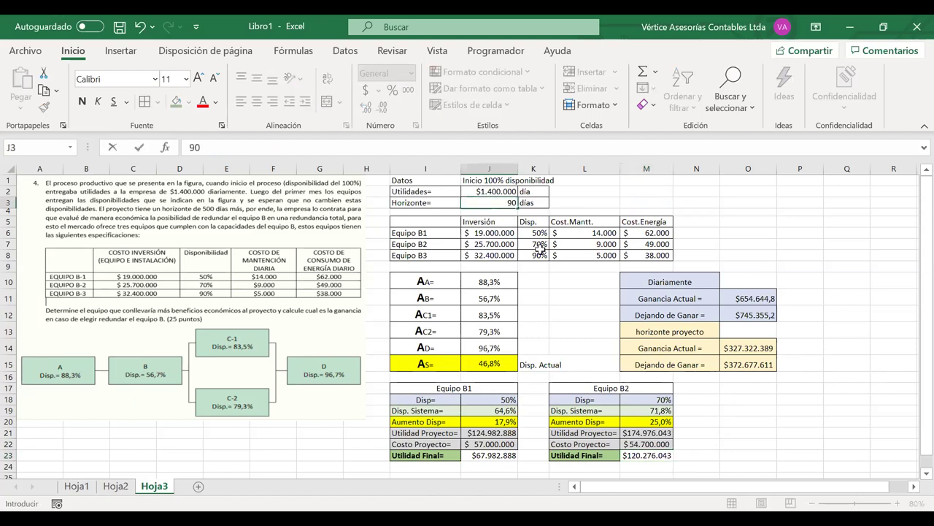
key(Return)
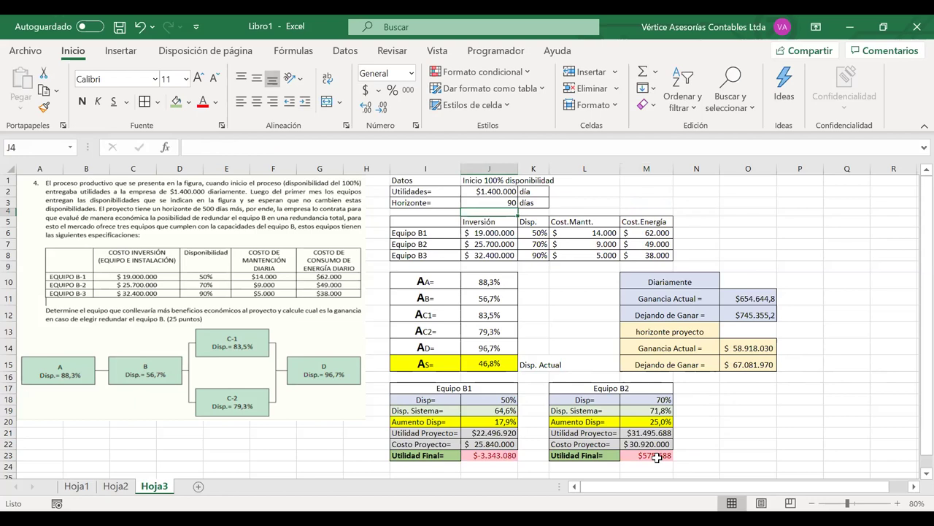
click(495, 204)
text(500)
key(Return)
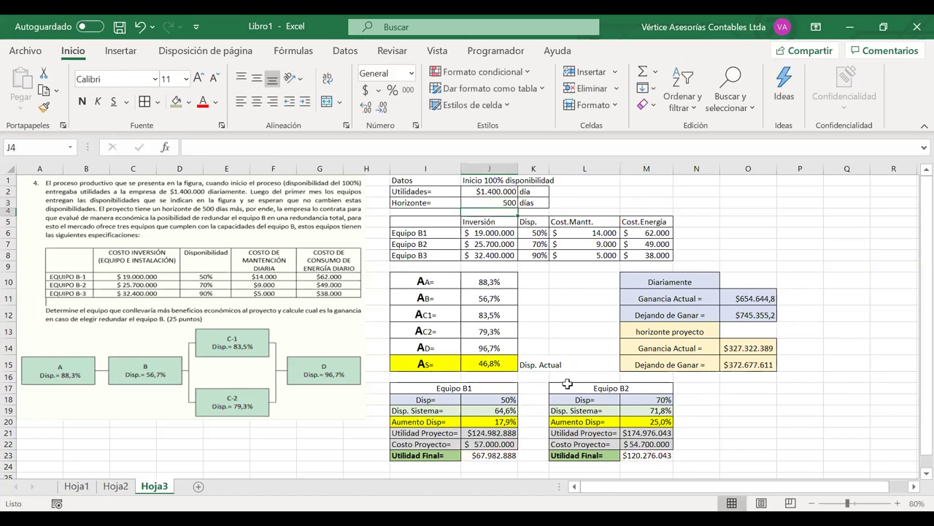
Step: Copy the Equipo B2 block L17:M23 to O17 and autofit column O to the pasted labels
drag(577, 387, 631, 386)
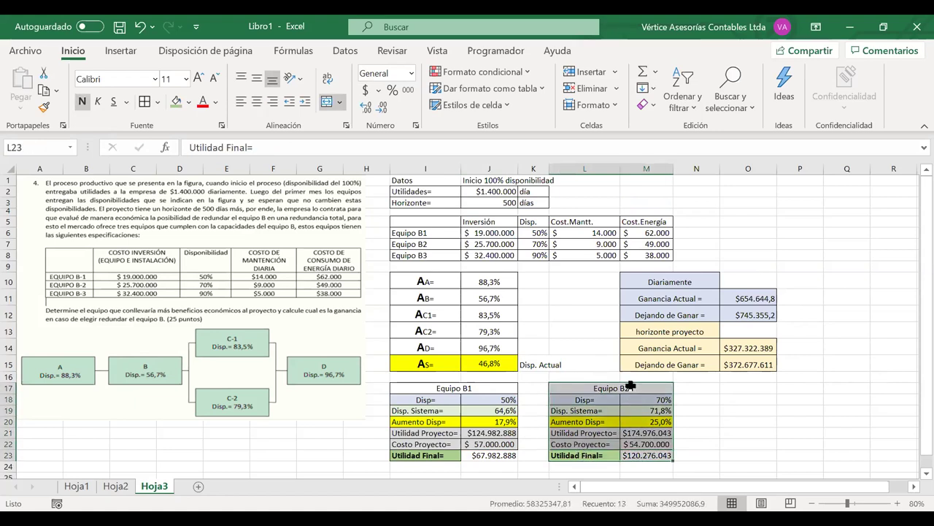
key(ctrl+c)
click(742, 391)
key(ctrl+v)
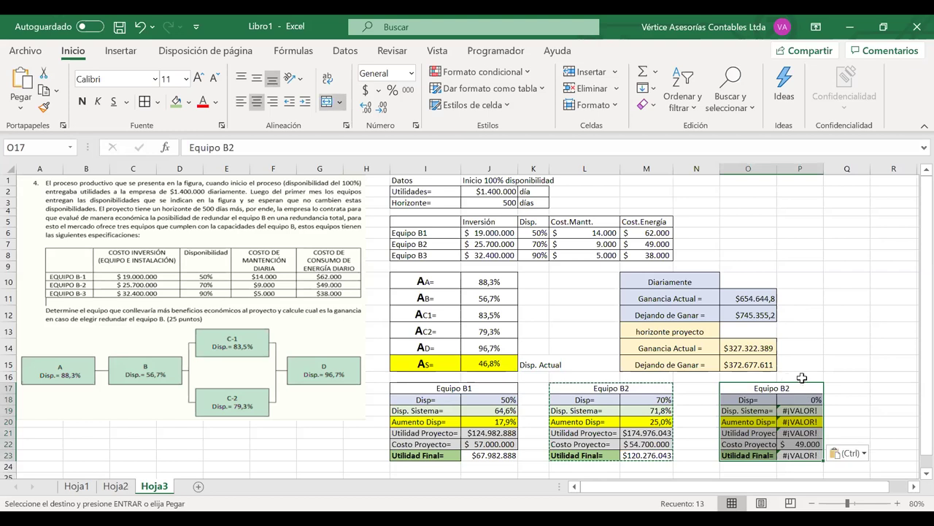
double_click(775, 171)
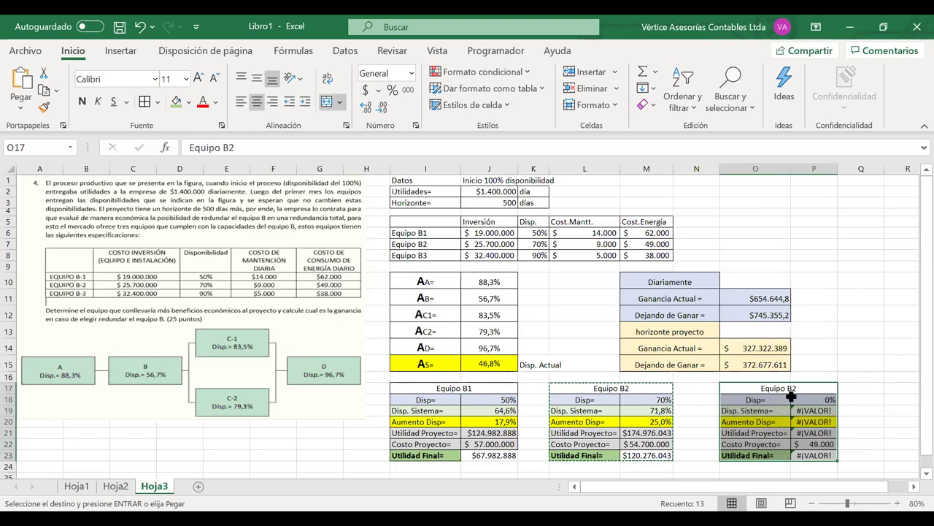
Step: Change the title of the copied block in O17 to Equipo B3
double_click(802, 389)
key(BackSpace)
text(3)
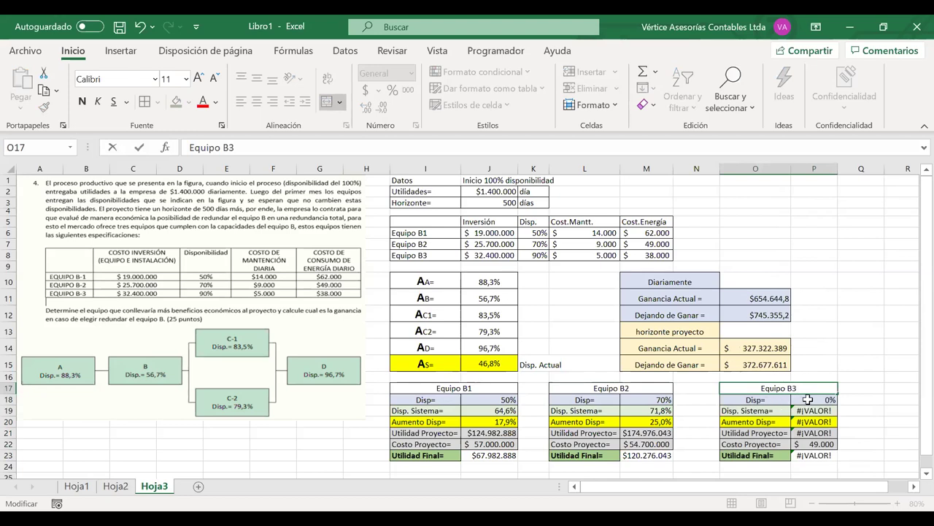
Step: Redirect Equipo B3's Disp formula in P18 to its availability in the equipment table, =K8
click(808, 399)
double_click(808, 399)
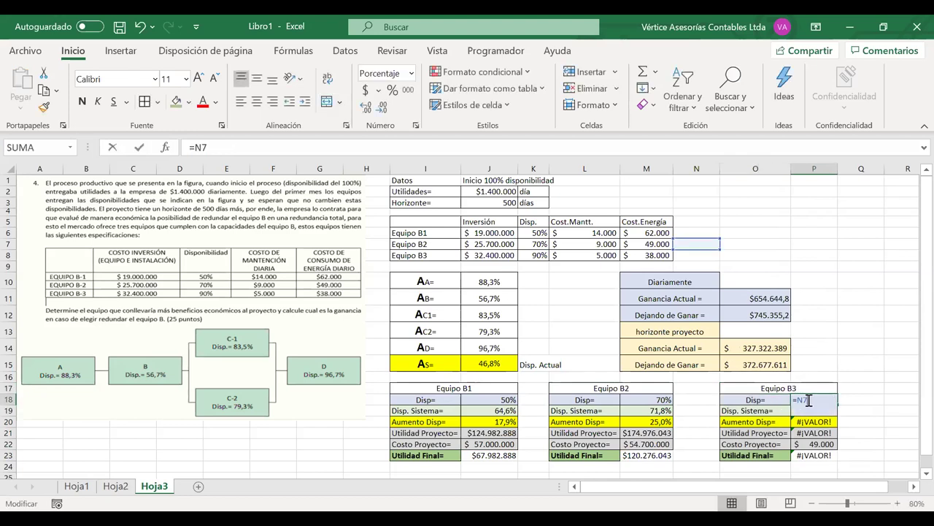
drag(712, 252, 527, 255)
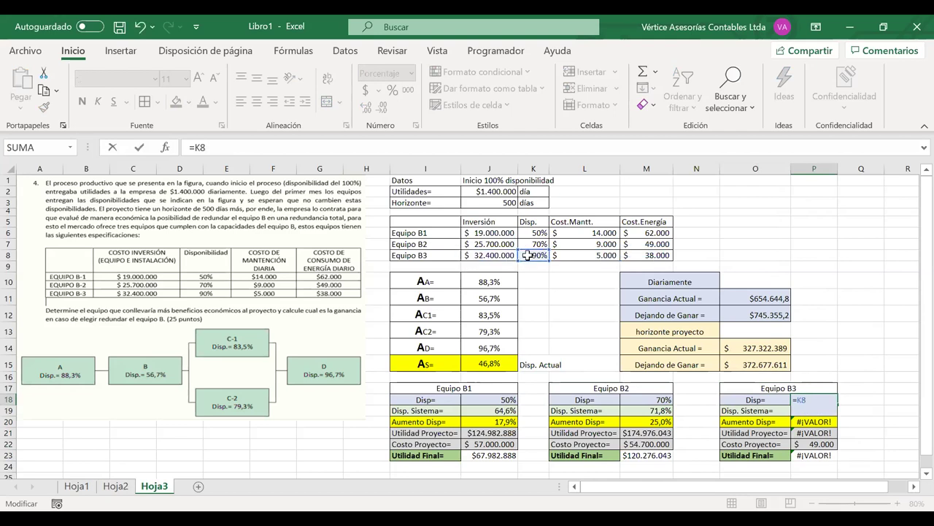
key(Return)
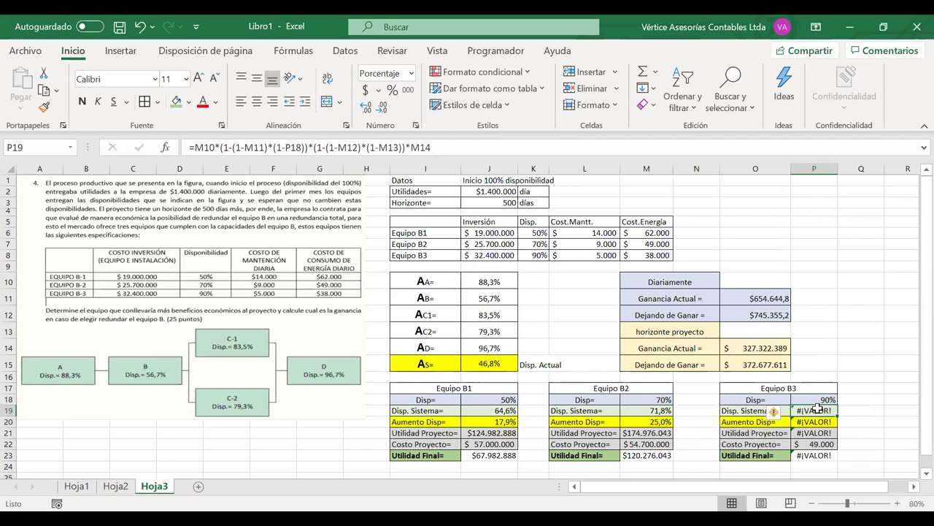
Step: Redirect Equipo B3's Disp. Sistema formula in P19 to the availability table, =J10*(1-(1-J11)*(1-P18))*(1-(1-J12)*(1-J13))*J14
double_click(814, 410)
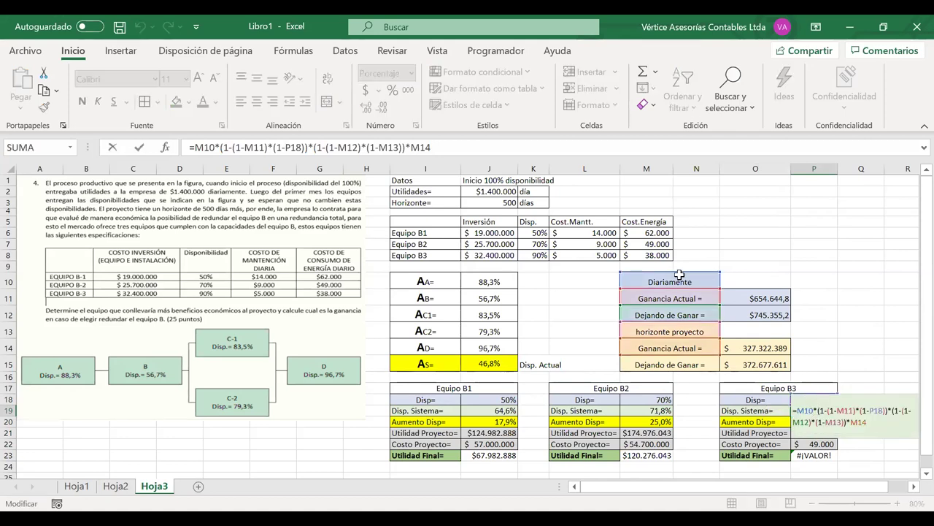
drag(676, 277, 517, 278)
drag(641, 285, 491, 305)
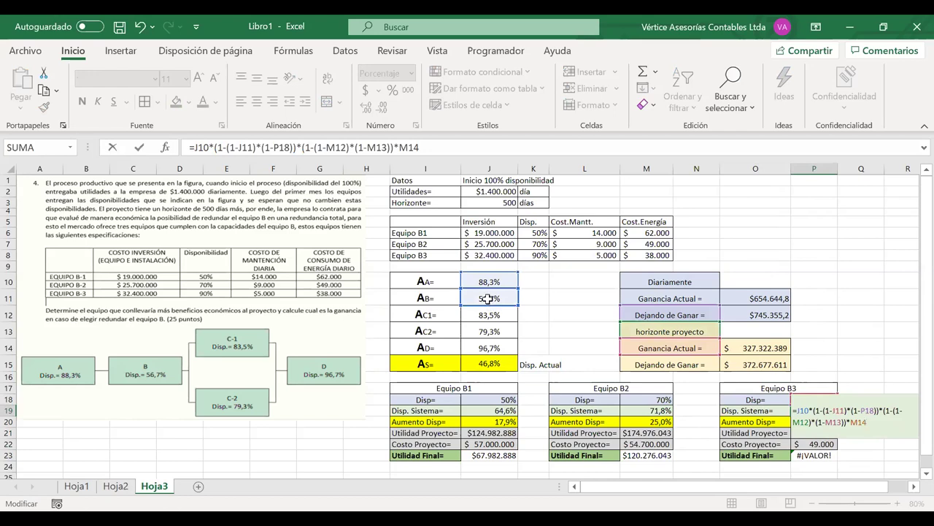
drag(641, 313, 509, 319)
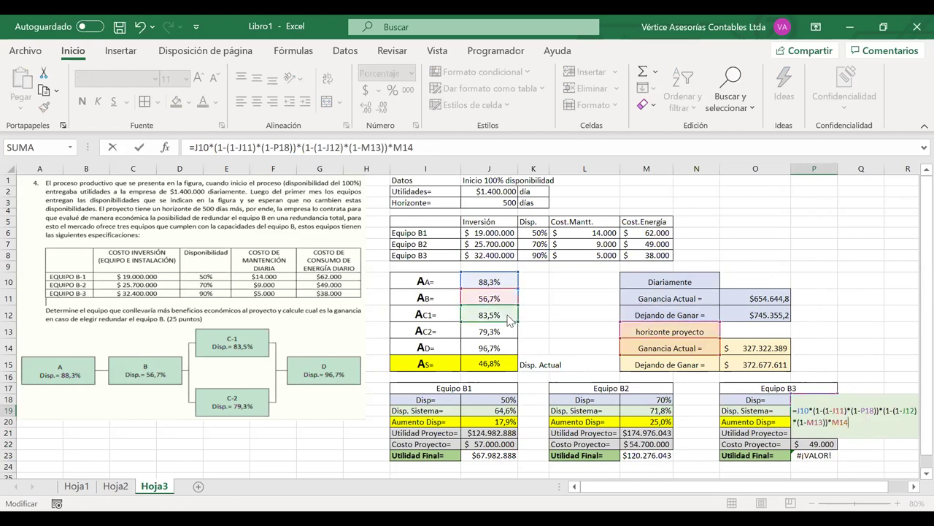
drag(661, 324, 653, 315)
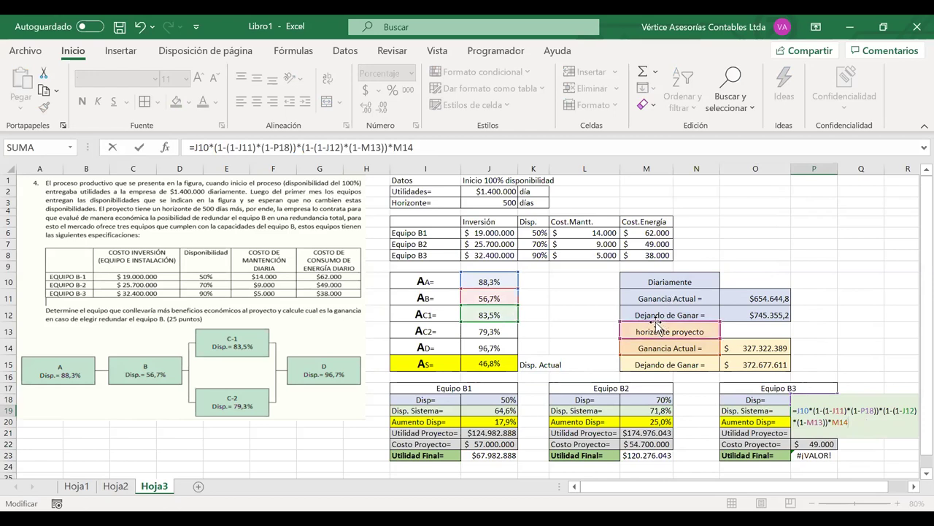
drag(568, 332, 510, 331)
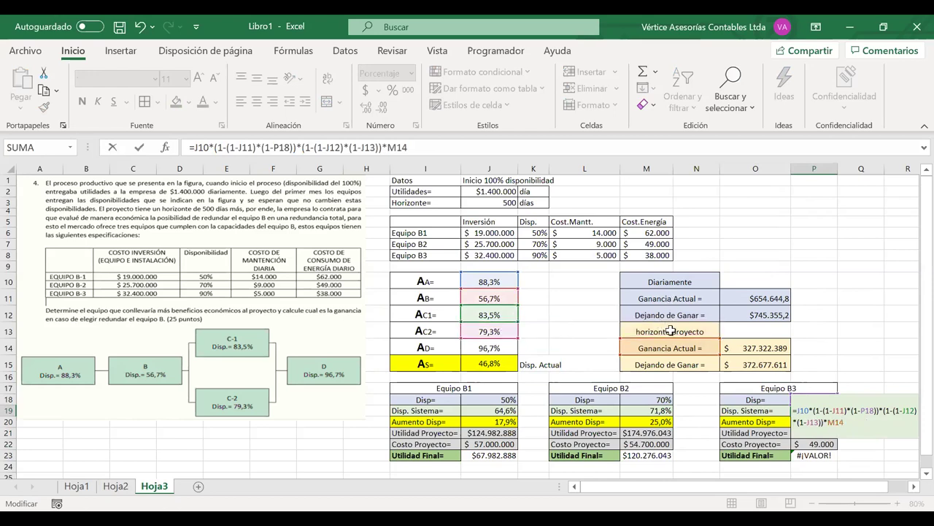
drag(664, 342, 487, 349)
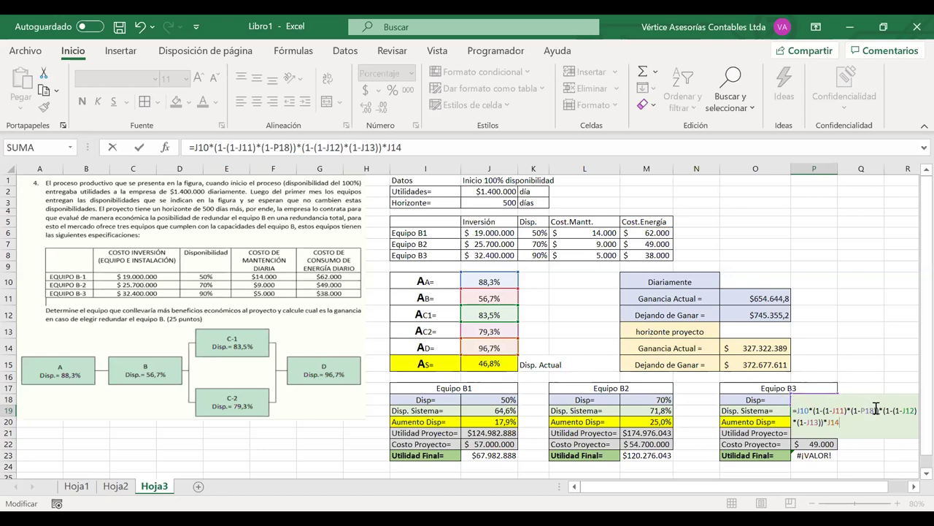
drag(878, 410, 816, 411)
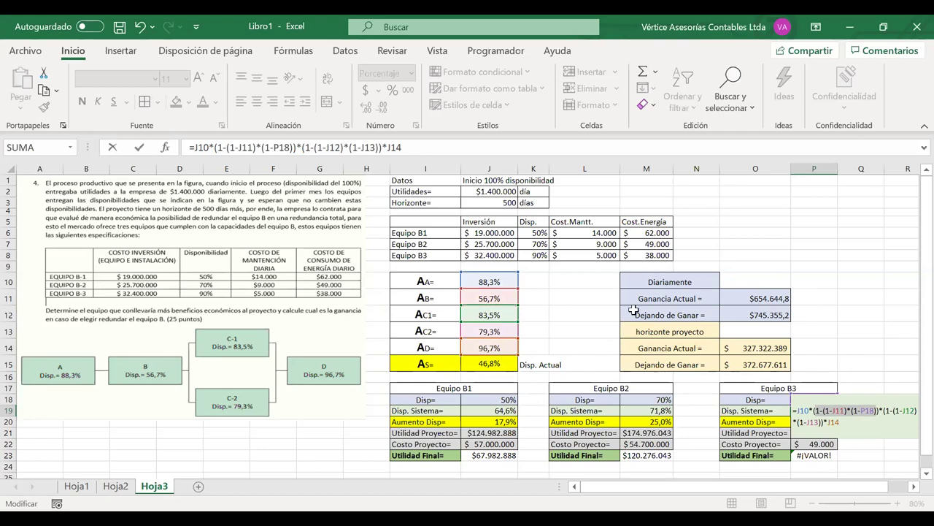
key(Return)
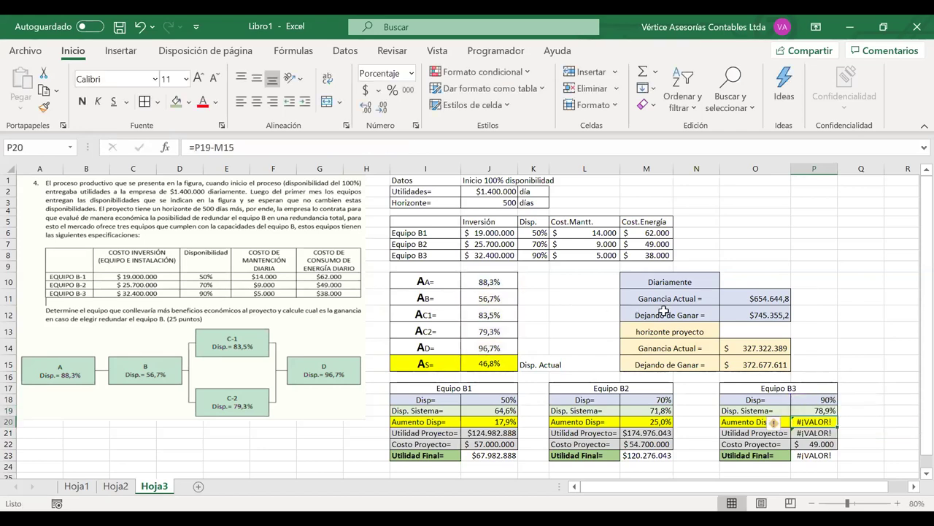
Step: Replace Equipo B3's Aumento Disp formula in P20 with the system availability minus the current one, =P19-J15
double_click(824, 421)
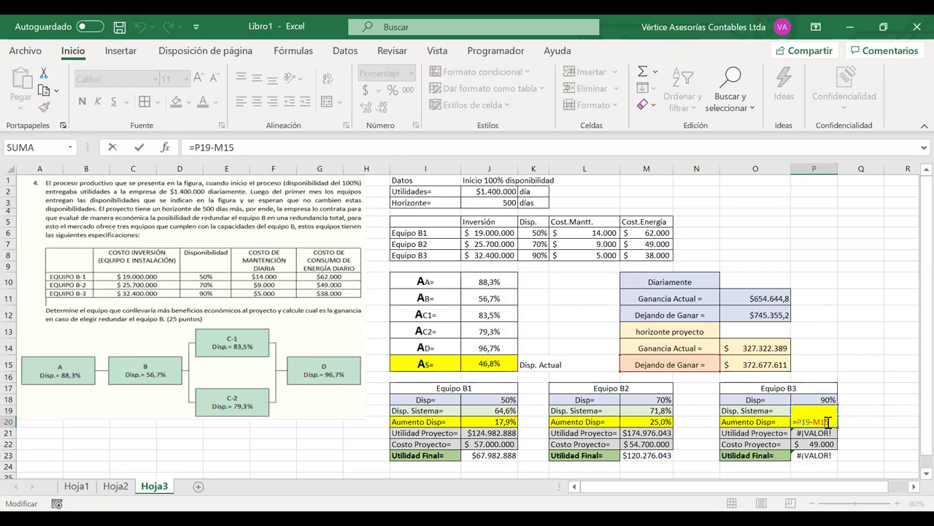
key(BackSpace)
key(BackSpace)
key(BackSpace)
key(BackSpace)
key(BackSpace)
key(BackSpace)
key(BackSpace)
key(BackSpace)
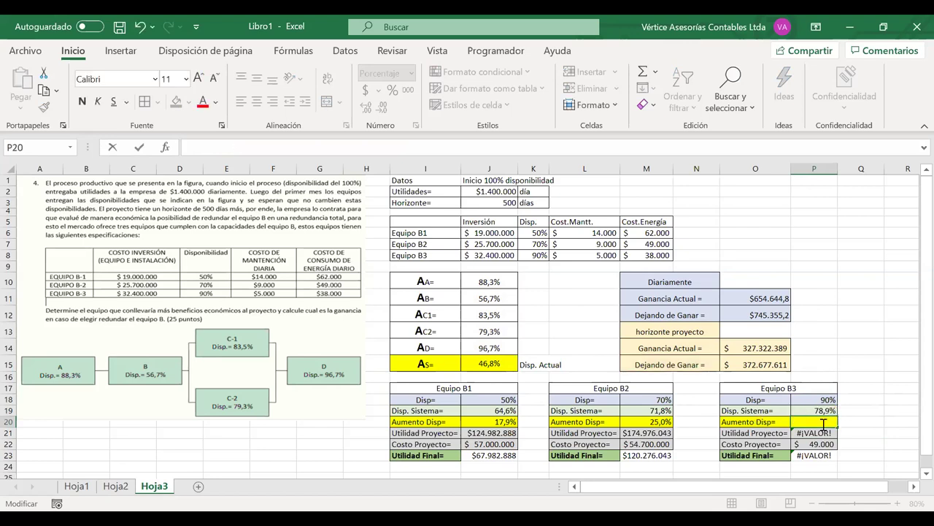
text(=)
click(830, 411)
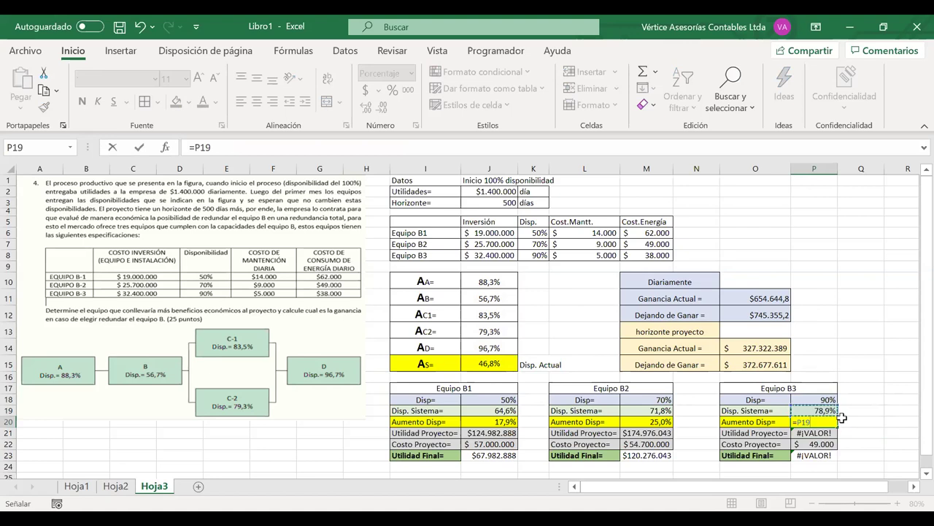
text(-)
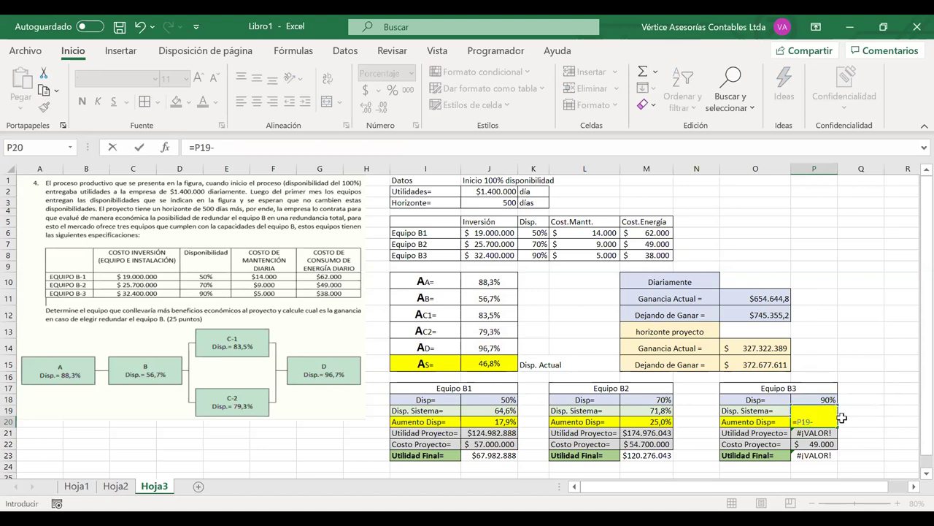
click(501, 360)
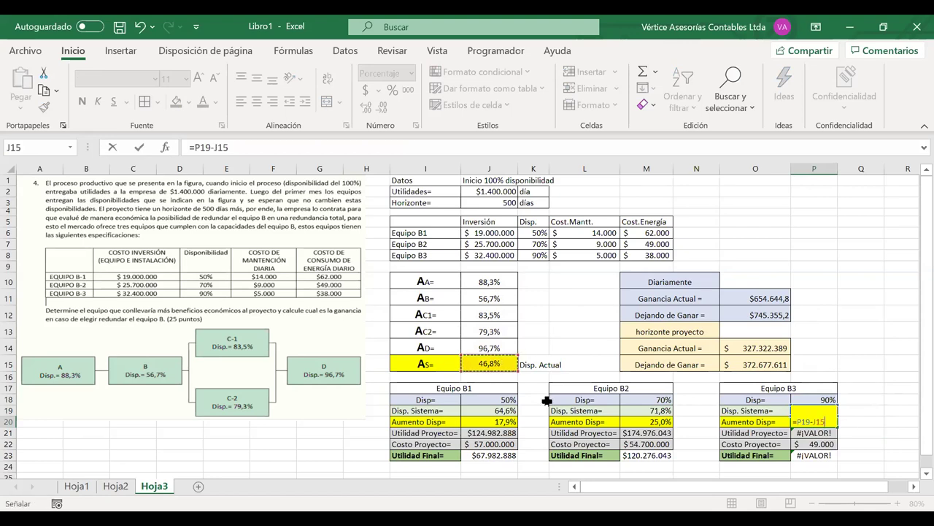
key(Return)
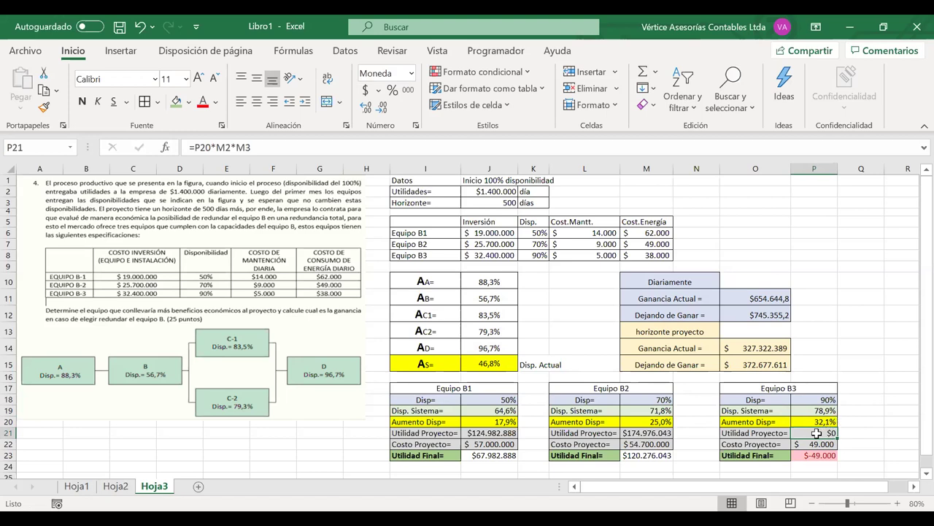
Step: Redirect Equipo B3's Utilidad Proyecto formula in P21 to the daily profit and horizon, =P20*J2*J3
double_click(817, 433)
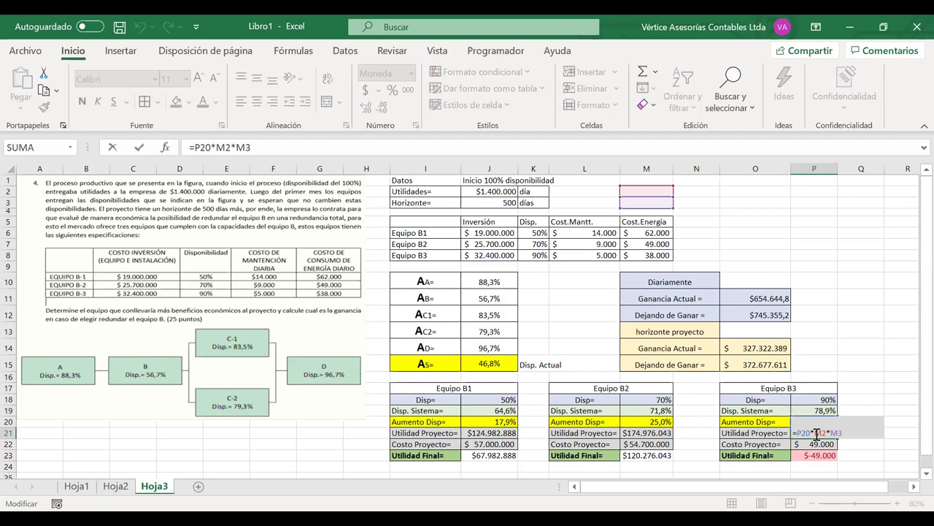
mouse_move(801, 416)
mouse_down()
mouse_move(796, 398)
mouse_move(774, 384)
mouse_move(793, 431)
mouse_move(769, 429)
mouse_move(803, 423)
mouse_up()
drag(632, 187, 503, 206)
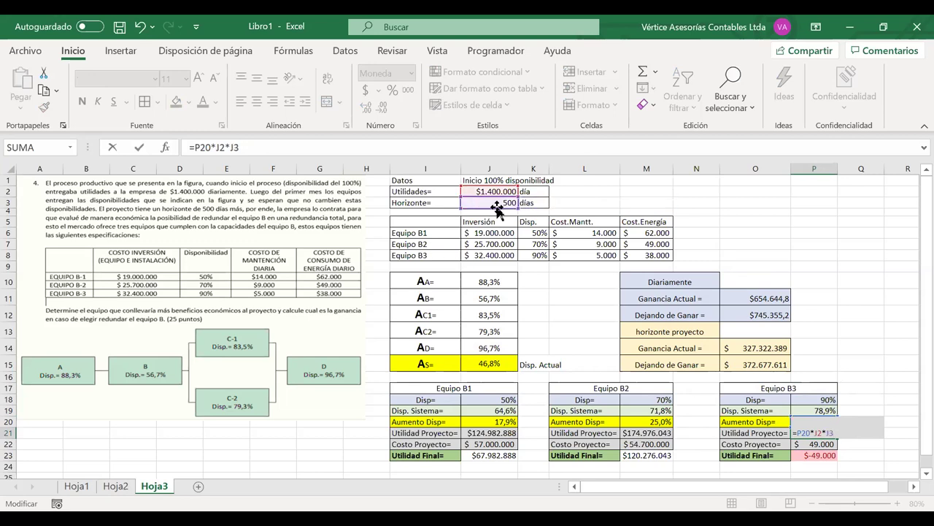
key(Return)
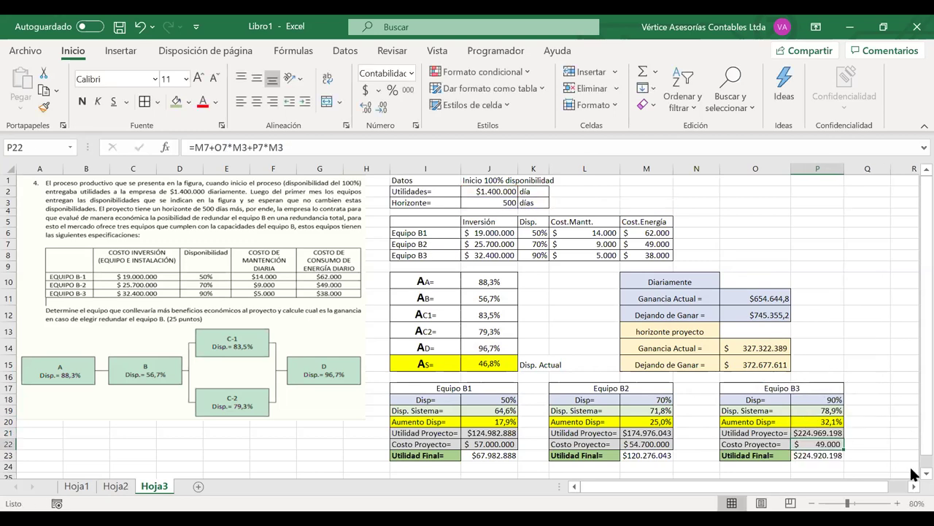
Step: Redirect Equipo B3's Costo Proyecto formula in P22 to its investment, maintenance and energy costs over the horizon, =J8+L8*J3+M8*J3
double_click(823, 444)
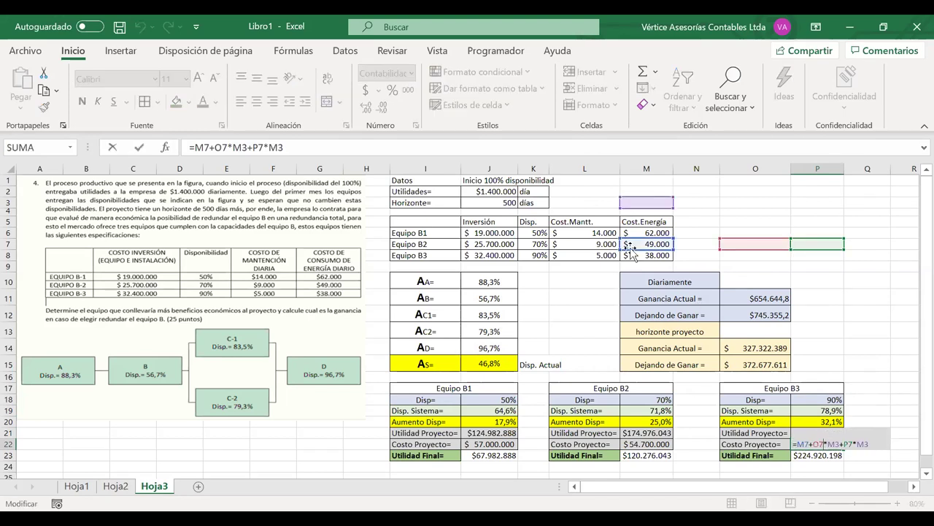
drag(631, 250, 496, 255)
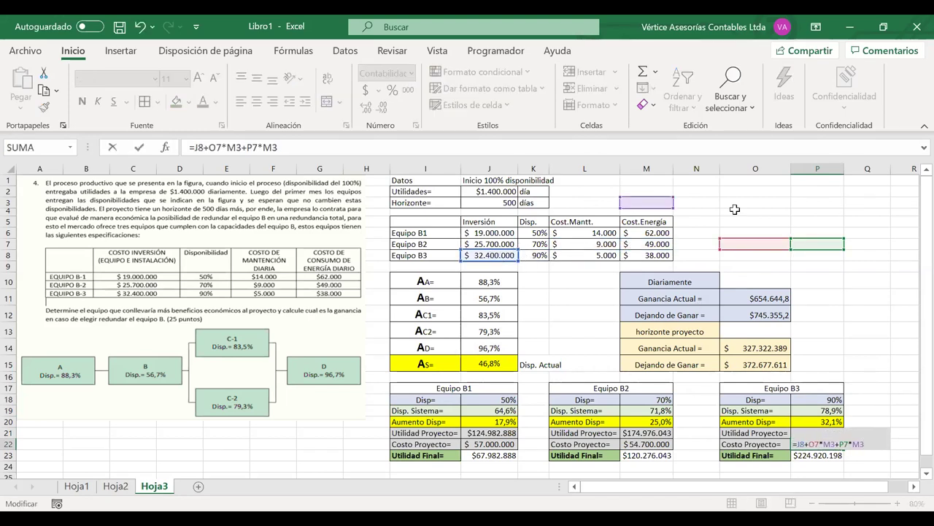
drag(736, 244, 617, 261)
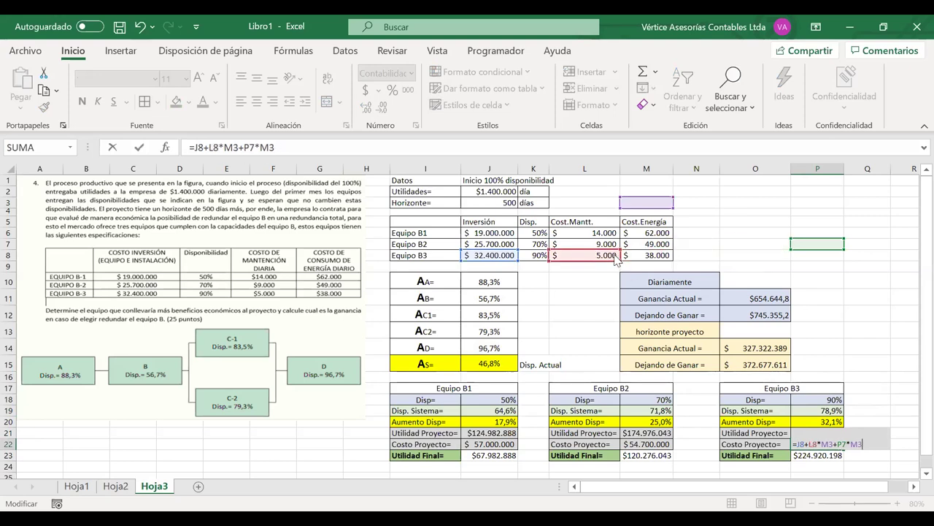
drag(810, 248, 652, 265)
drag(647, 208, 496, 208)
click(509, 204)
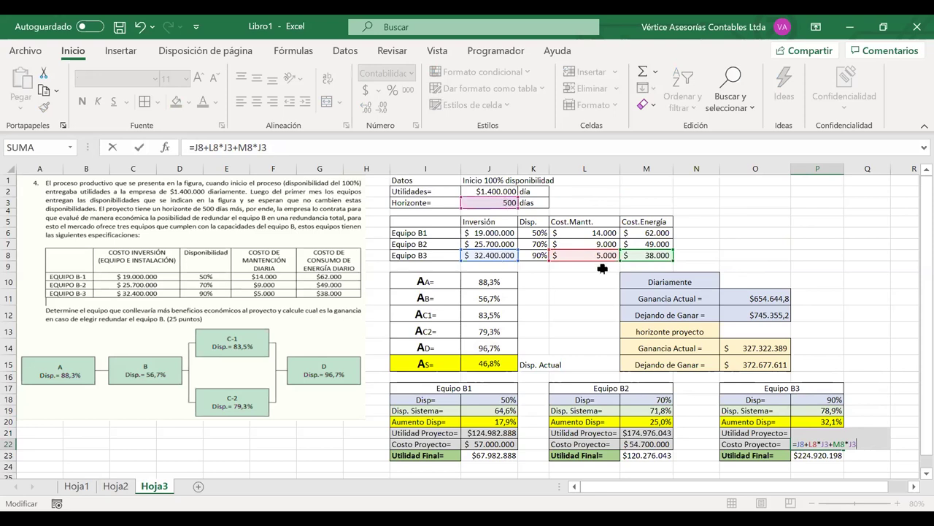
key(Return)
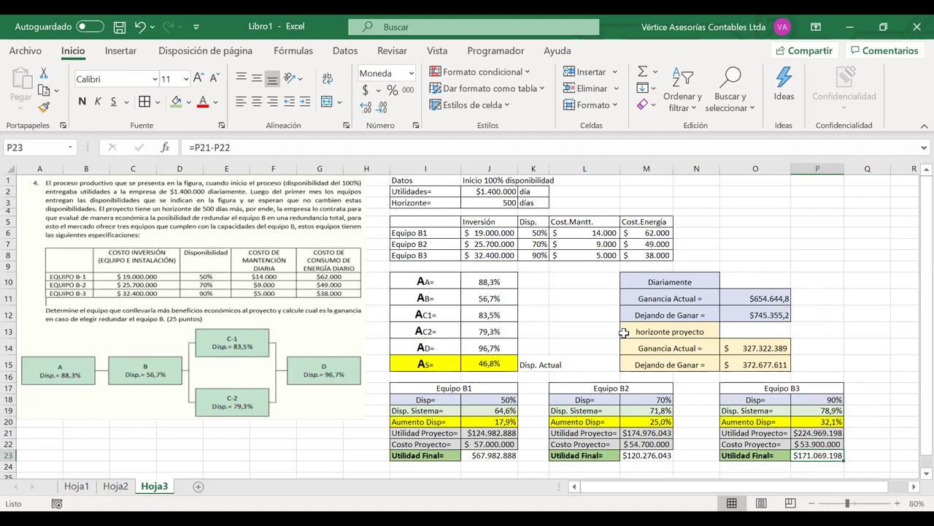
Step: Shift the problem statement image slightly and undo the move
drag(341, 214, 351, 212)
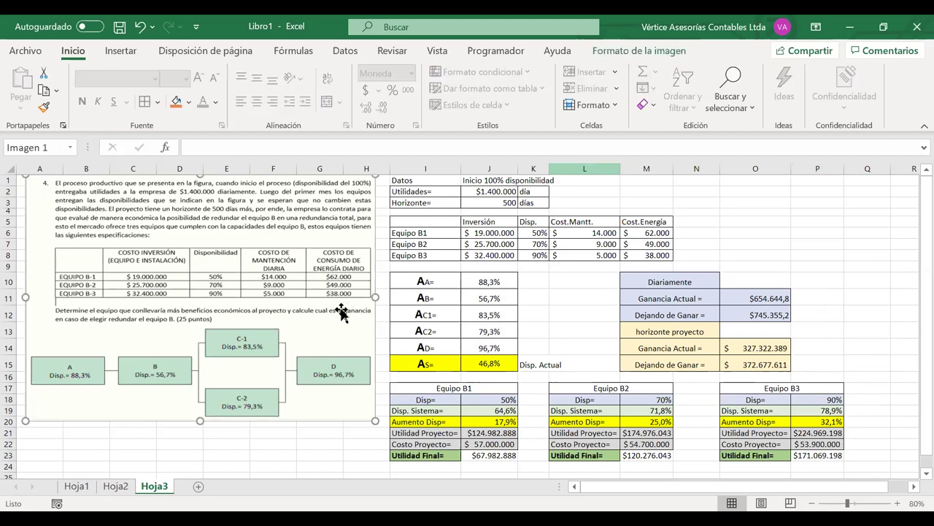
key(ctrl+z)
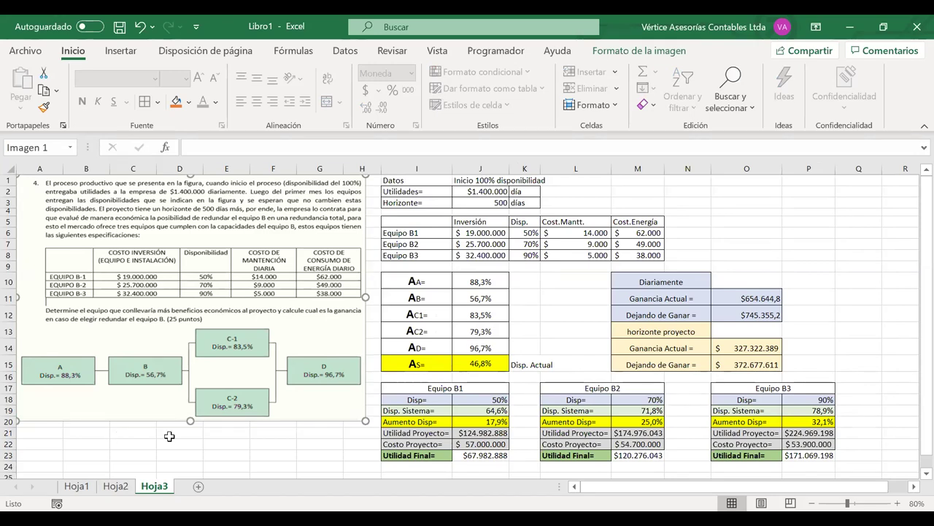
Step: Enter the label Plan Mantenimiento in B21 below the problem image, with 2% in D21
click(181, 438)
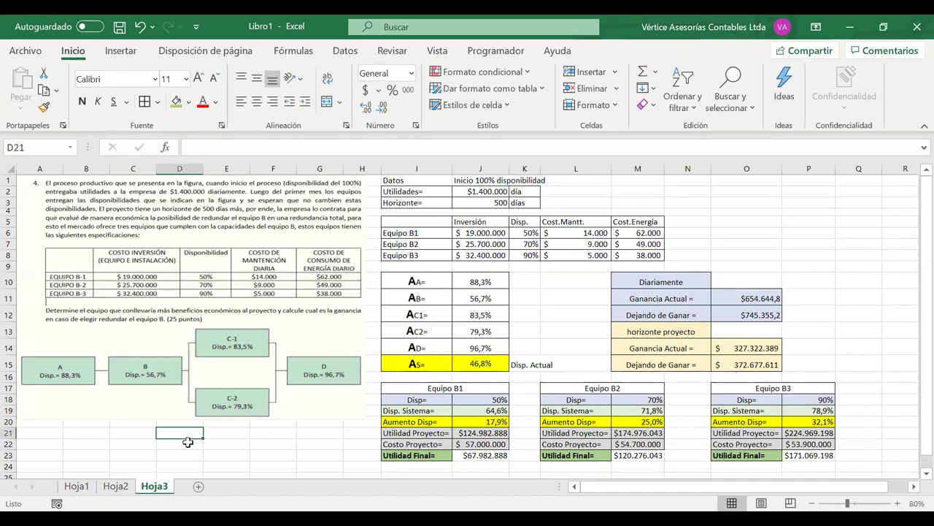
key(Left)
key(Left)
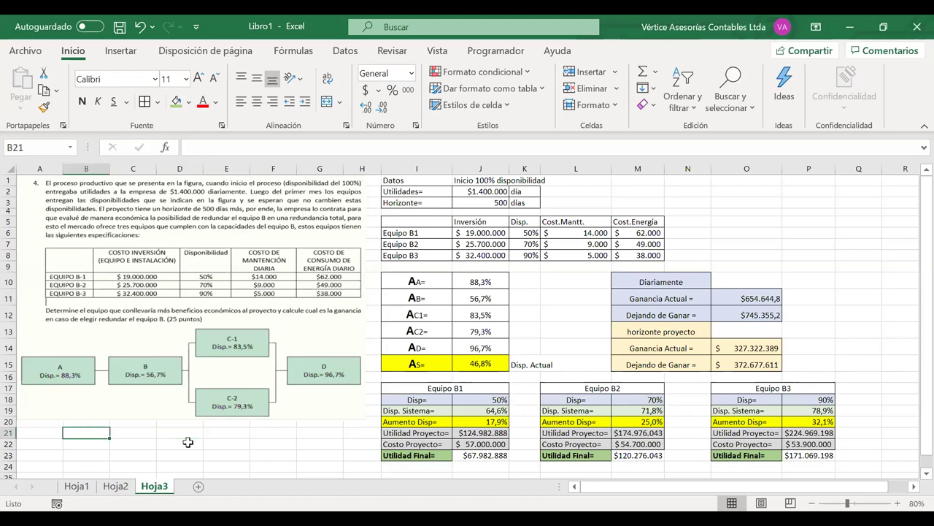
text(Plan)
text( Man)
text(tenimin)
text(et)
text(o)
key(Tab)
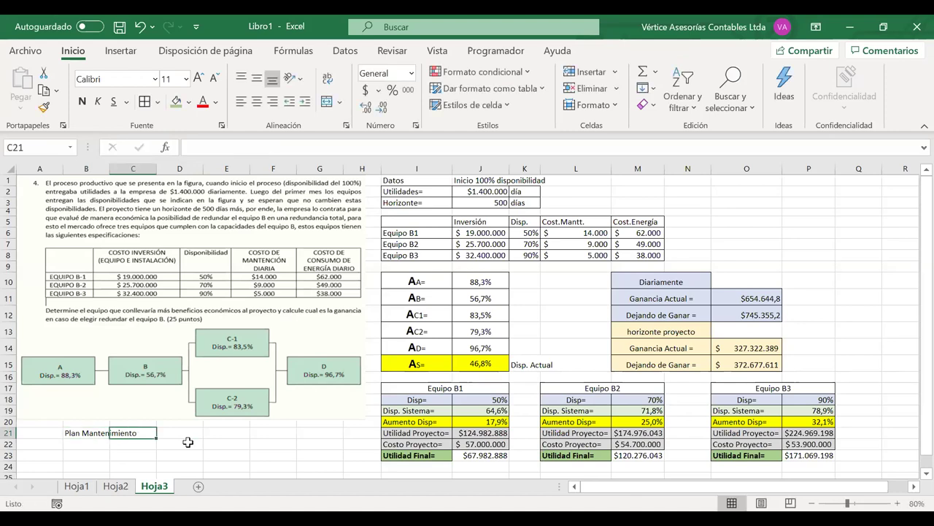
key(Tab)
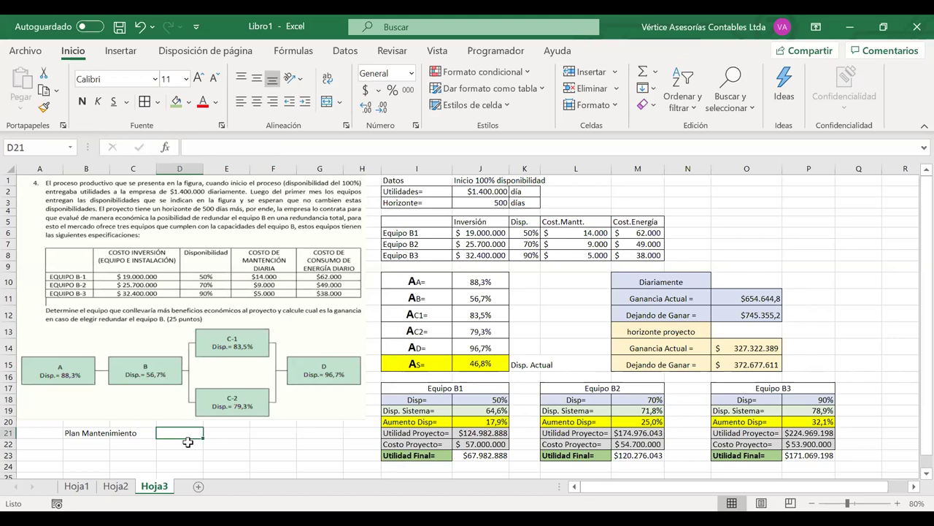
text(2%)
key(Return)
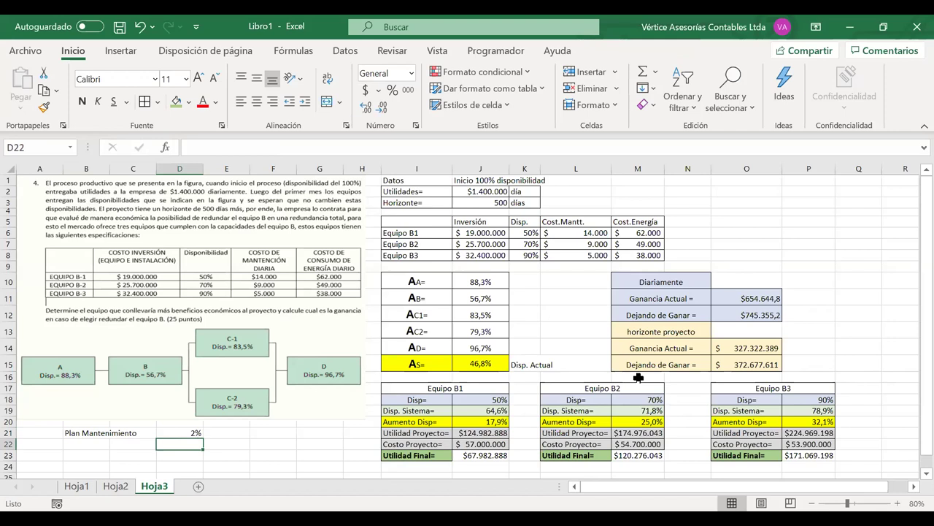
Step: Copy the project-horizon Ganancia Actual in O14 and paste it as a value into Q13
click(756, 349)
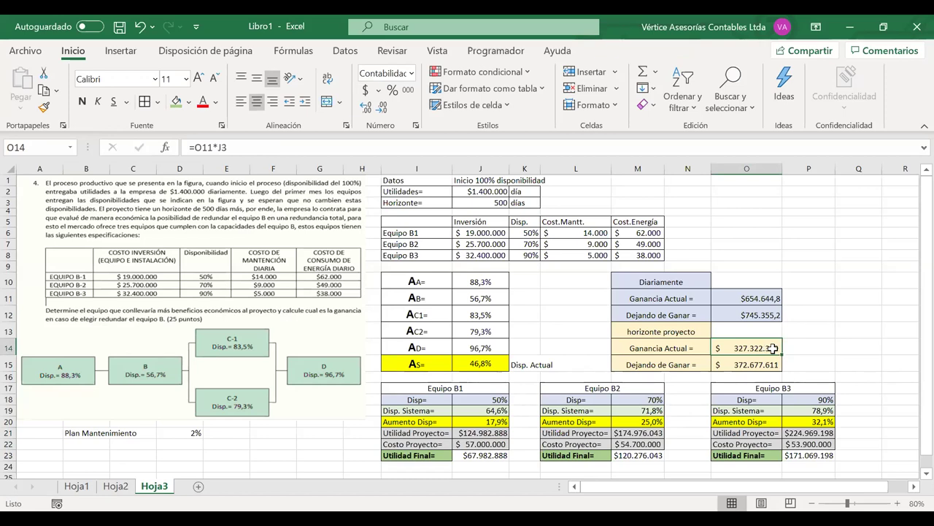
key(ctrl+c)
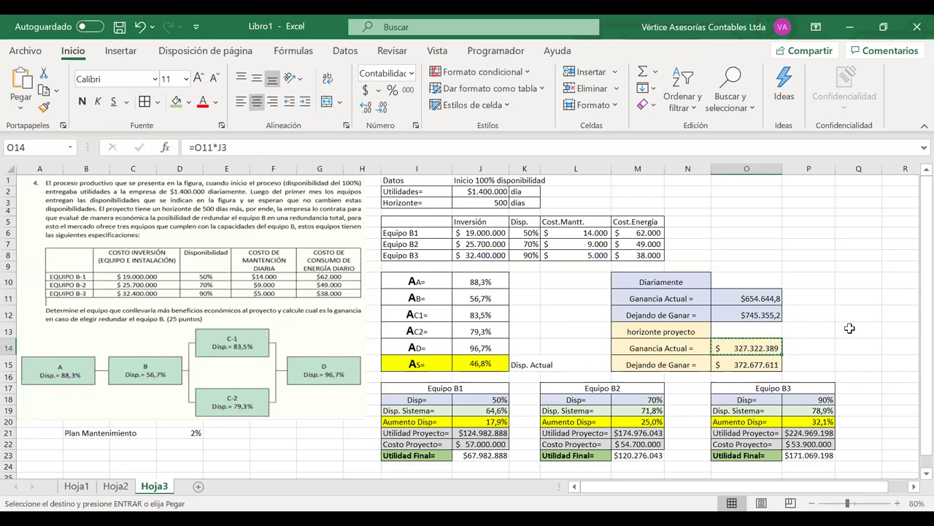
click(850, 329)
right_click(850, 329)
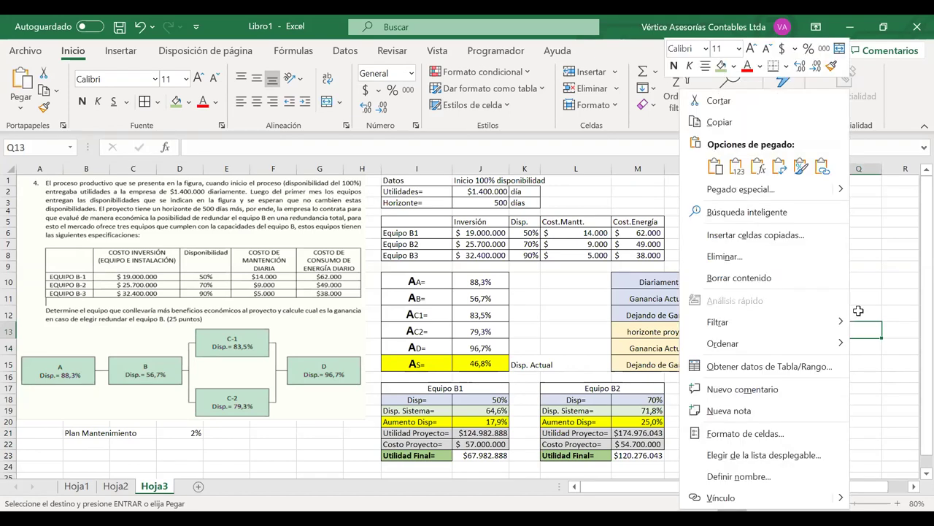
key(v)
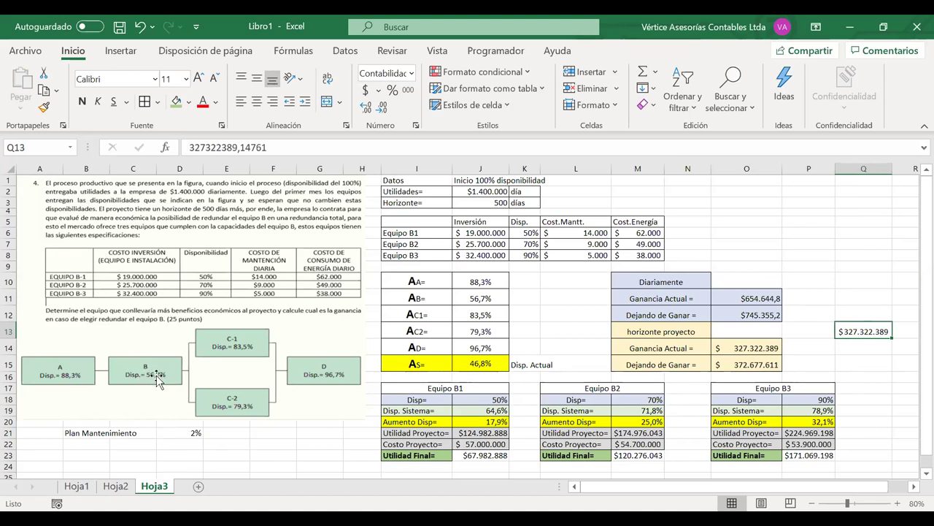
Step: Add the maintenance plan percentage to equipment B's availability in J11 with the formula =56,7%+D21
click(491, 297)
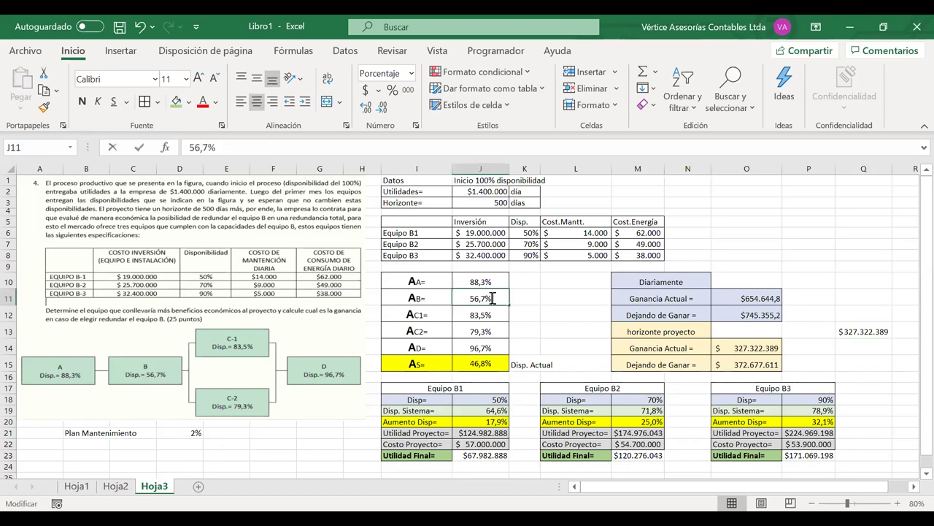
click(190, 148)
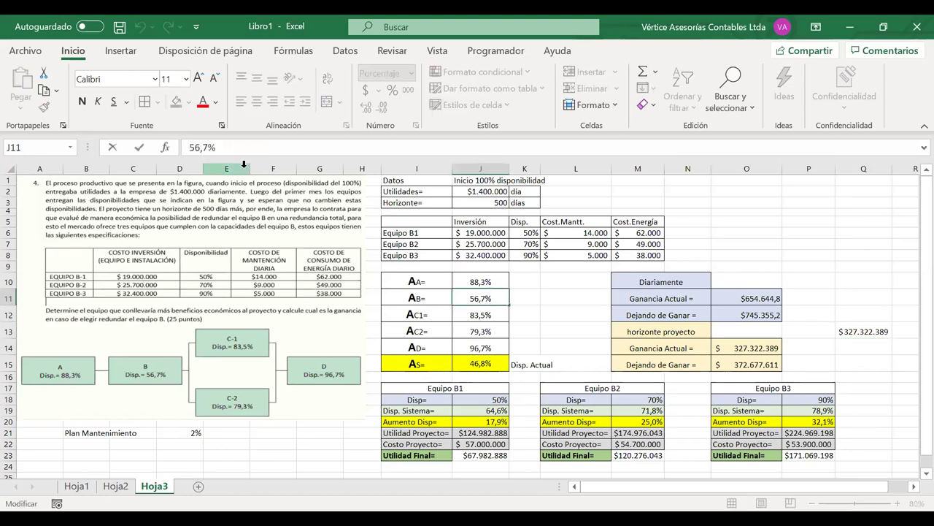
text(=)
click(255, 153)
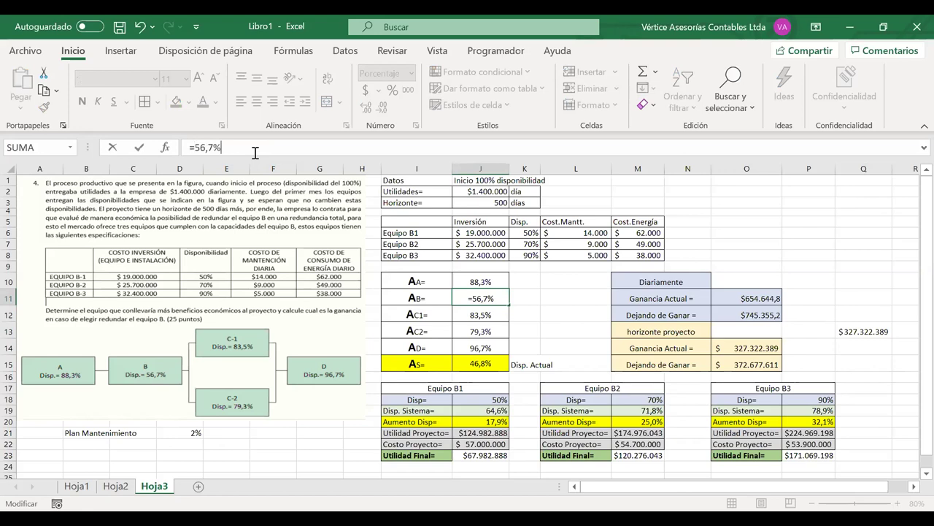
text(+)
click(176, 431)
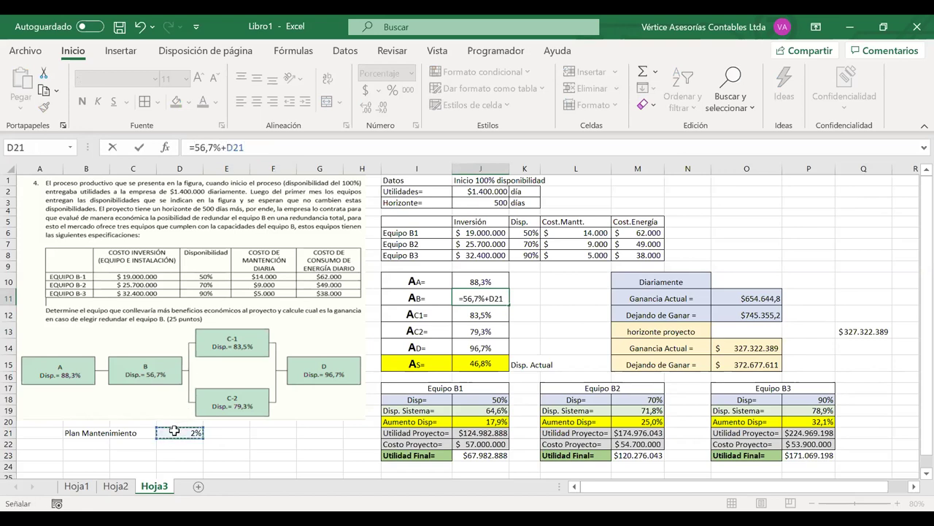
key(Return)
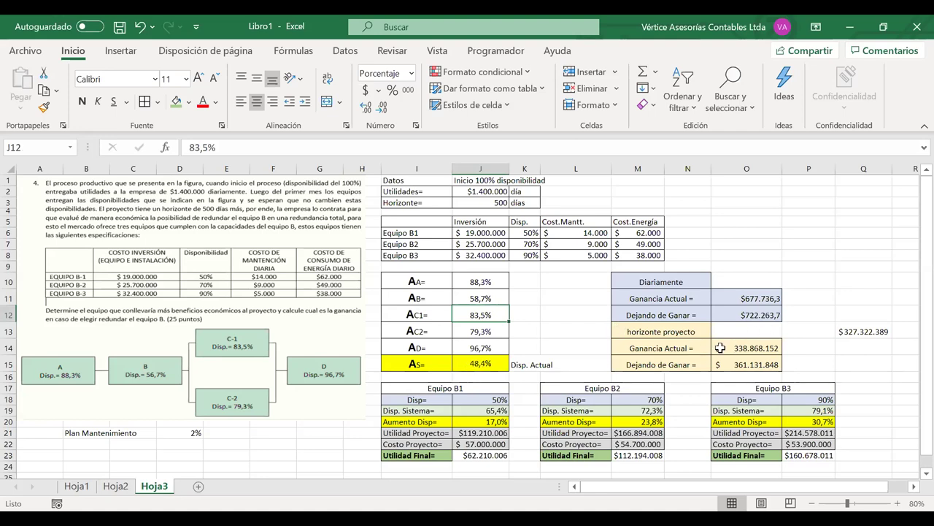
Step: Link Q14 to the project-horizon Ganancia Actual with the formula =O14
click(869, 344)
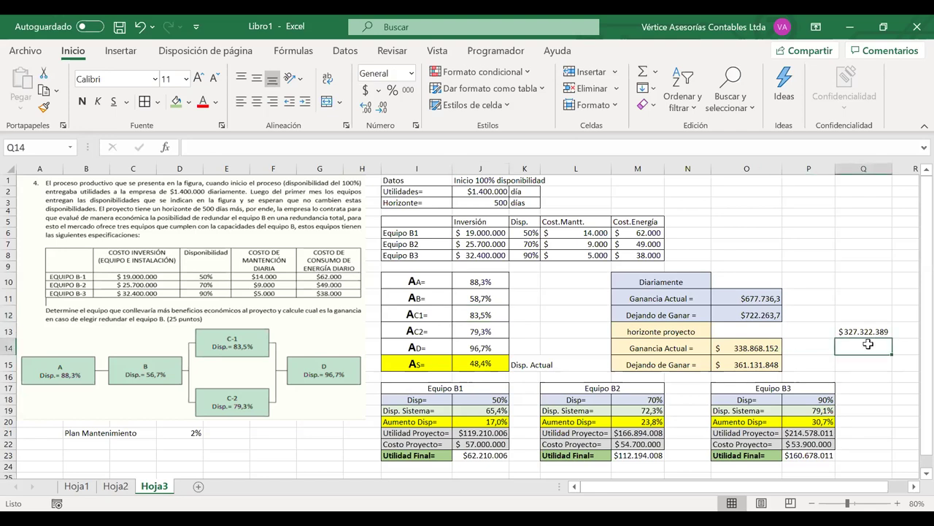
text(=)
click(752, 349)
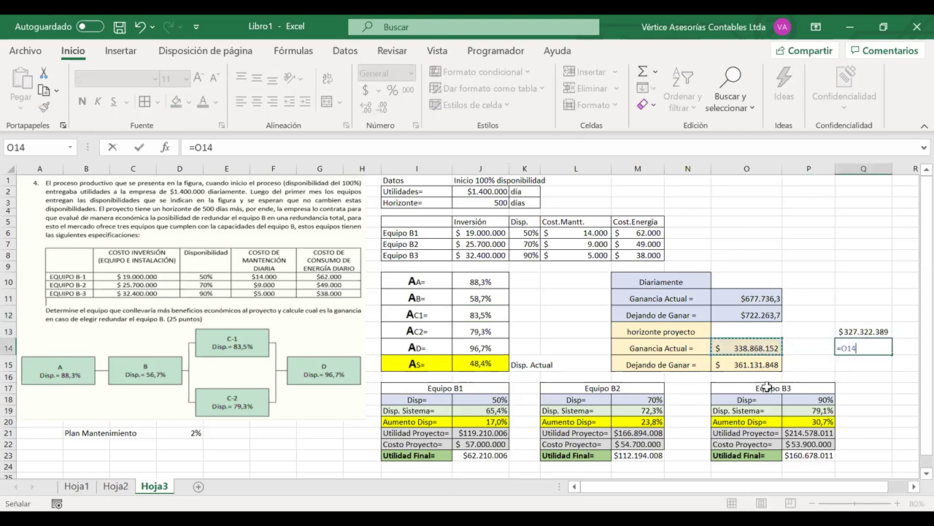
key(Return)
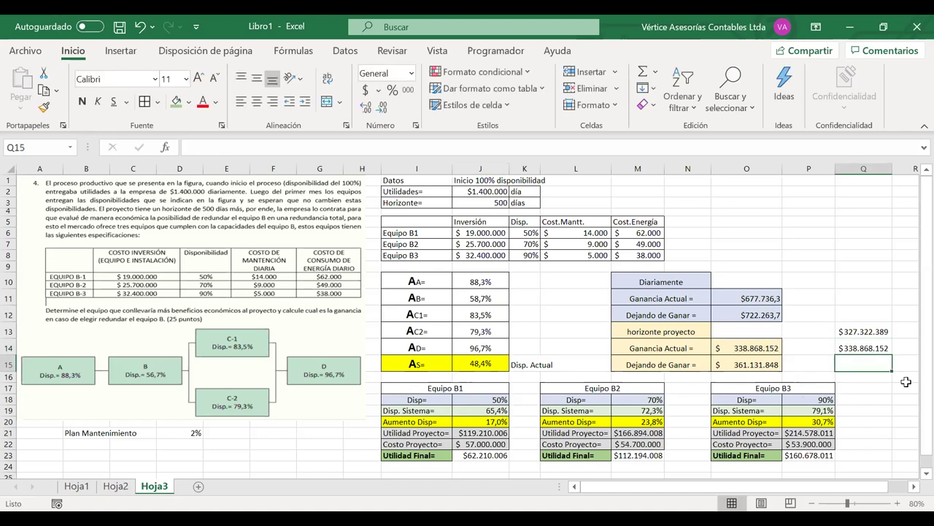
Step: Calculate the gain difference in Q15 as =Q14-Q13 and fill the cell yellow
text(=)
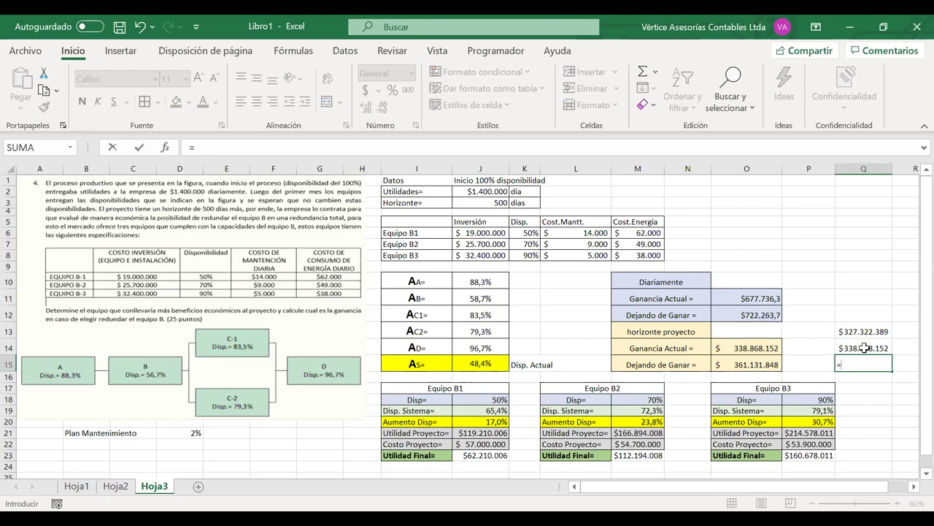
click(864, 348)
text(-)
click(859, 332)
key(Return)
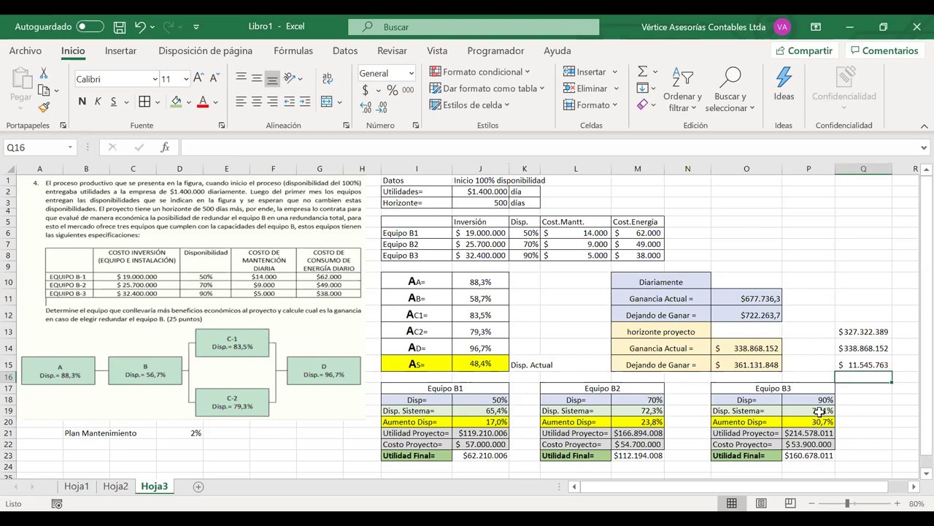
click(851, 361)
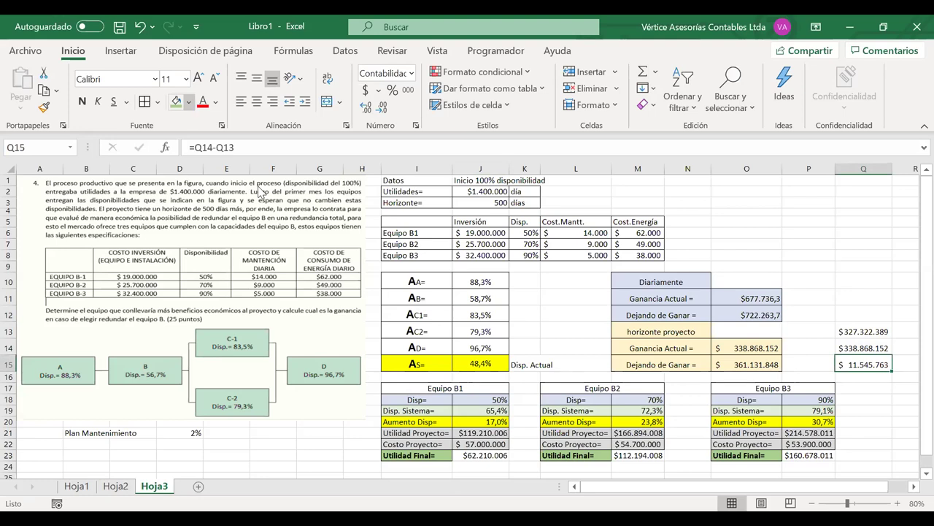
click(188, 103)
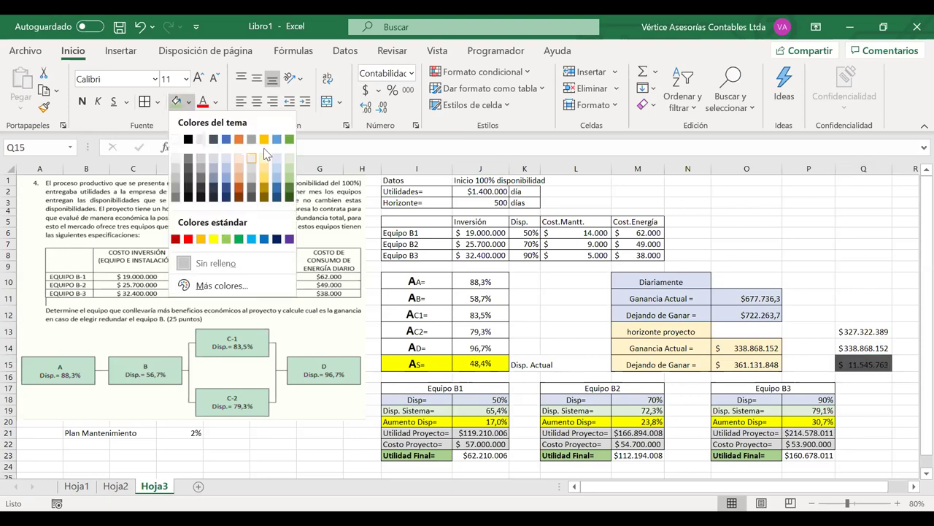
click(213, 240)
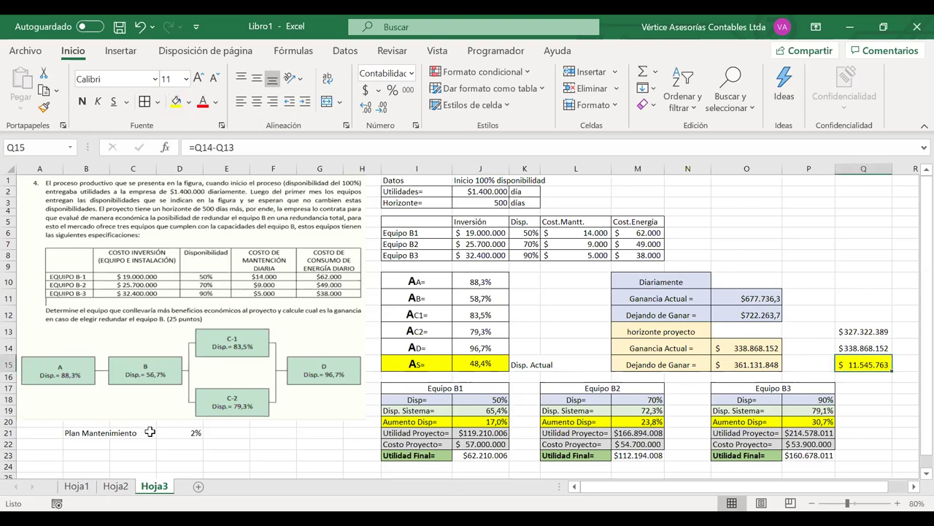
drag(128, 433, 190, 432)
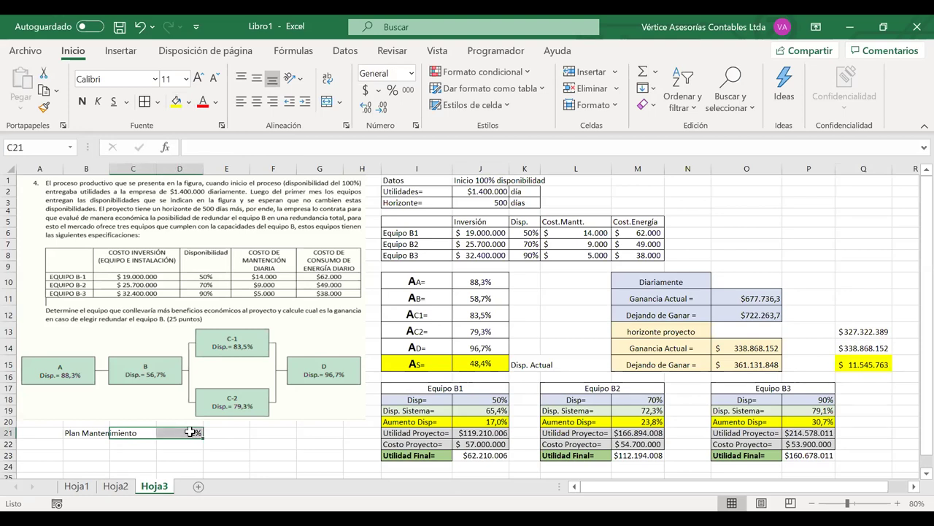
click(230, 437)
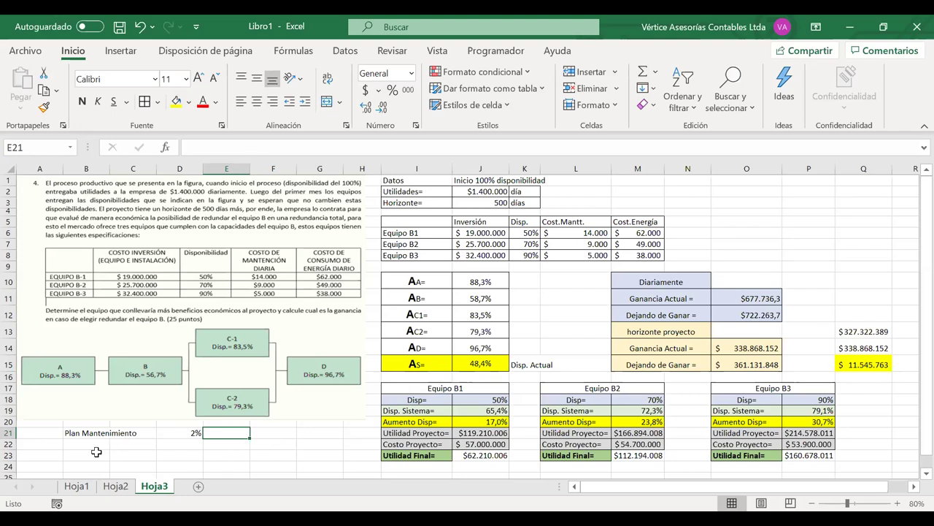
Step: Enter the label Costo Plan in A23 below the Plan Mantenimiento row
click(42, 455)
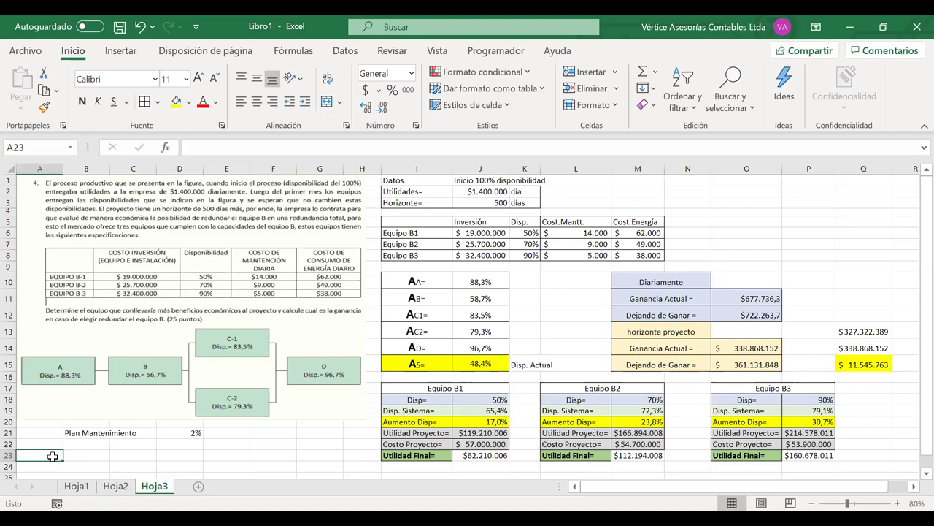
text(Csot)
text(o)
key(BackSpace)
key(BackSpace)
key(BackSpace)
key(BackSpace)
text(osto Plan)
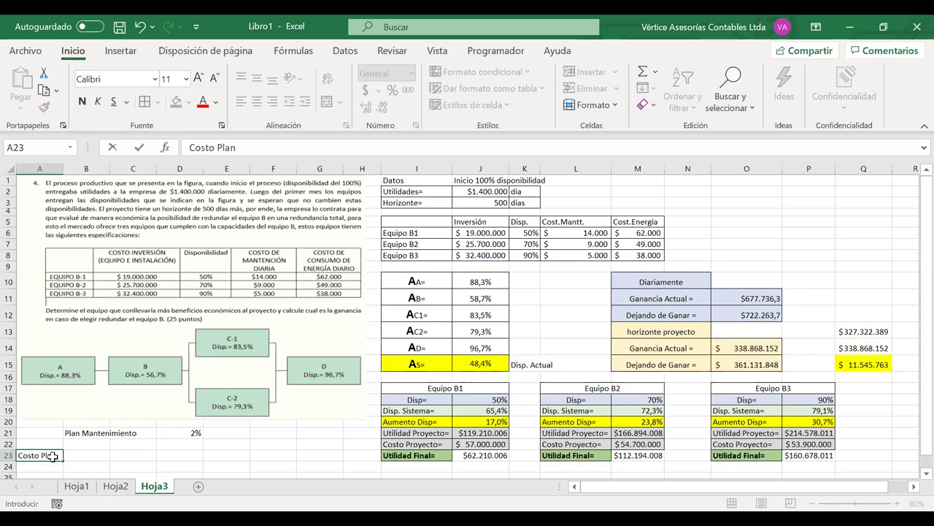
key(Tab)
Step: Calculate the plan cost in B23 as =2*550000*(J3/30) and apply the accounting currency format
text(=)
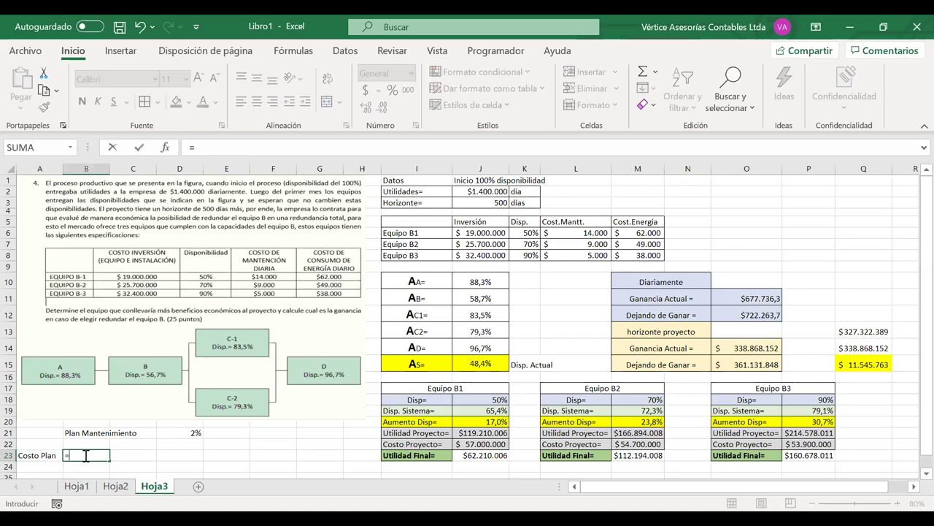
text(2*550000)
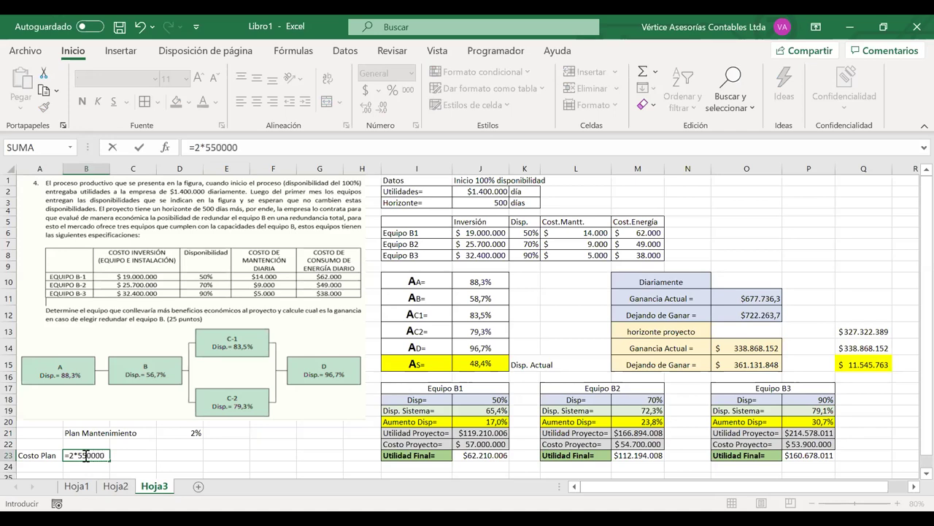
text(*()
click(493, 202)
text(/30))
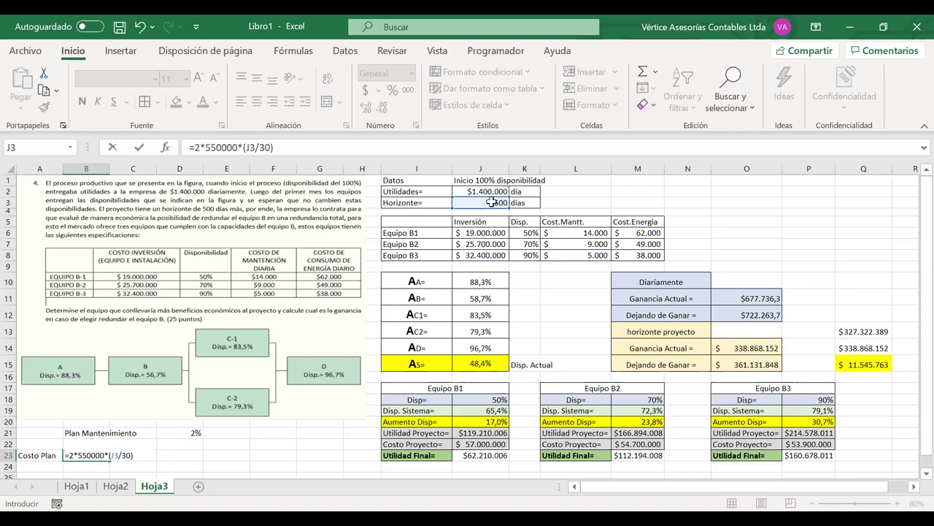
key(Return)
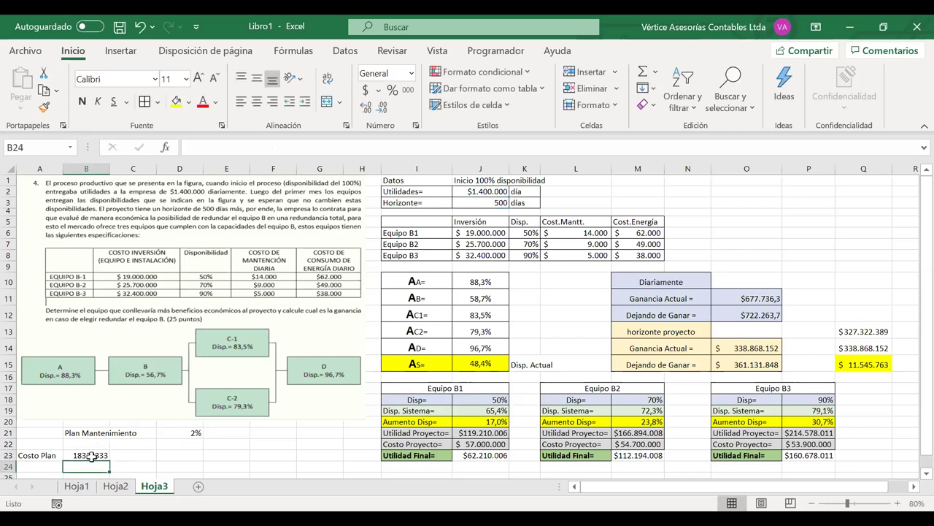
click(91, 454)
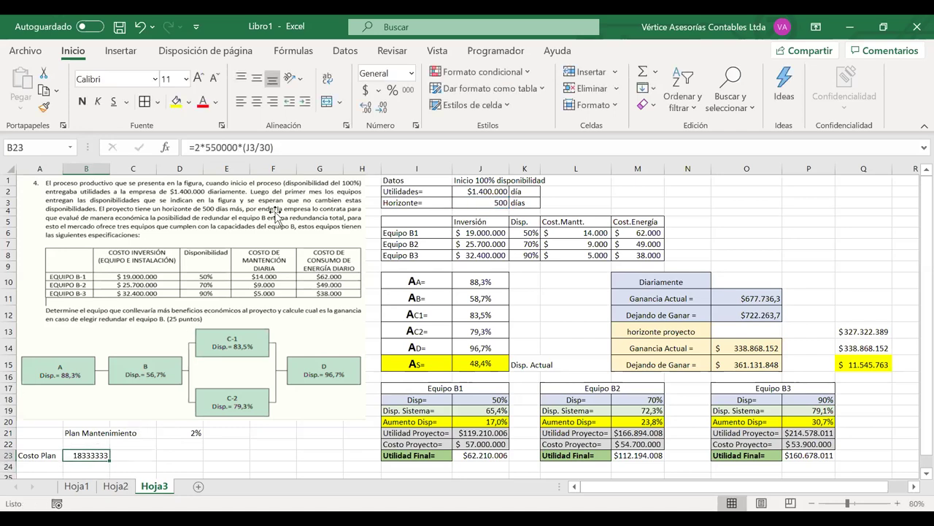
click(367, 89)
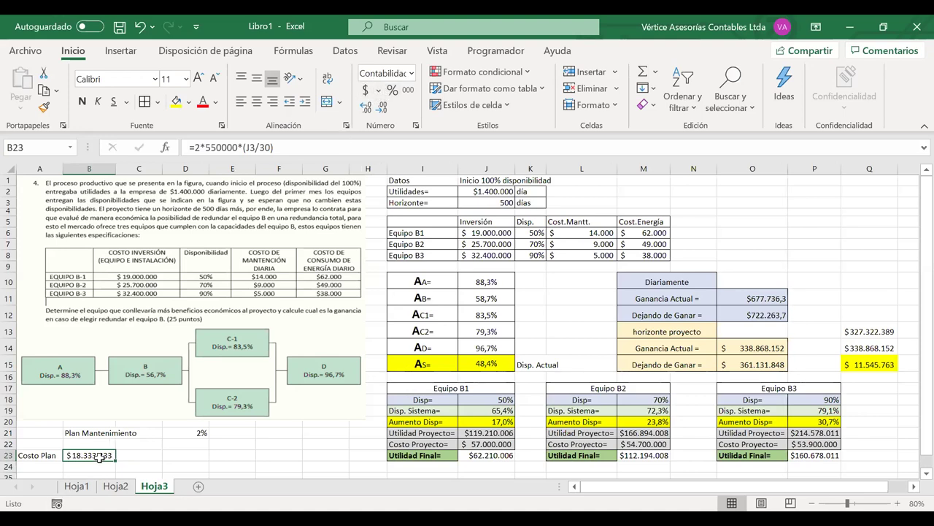
Step: Add an Insumos row in A24 with a cost of $6.500.000 in B24
click(45, 465)
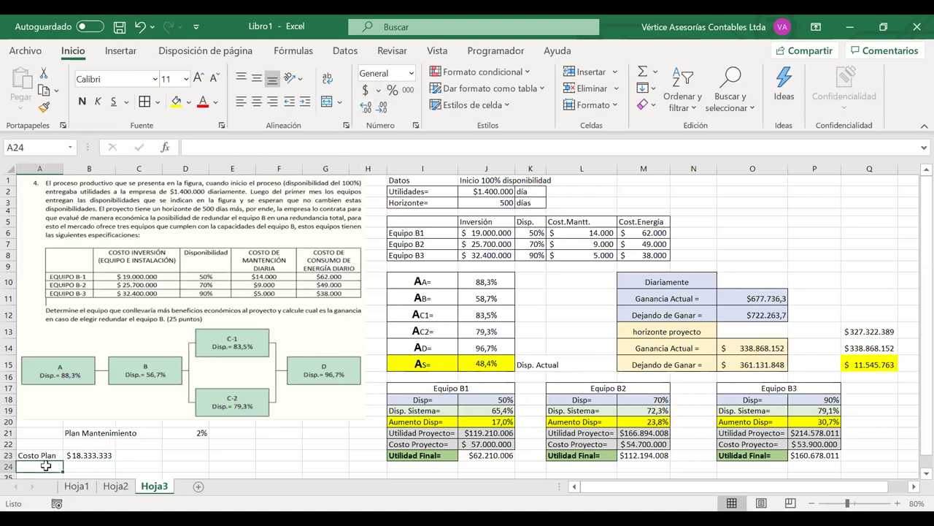
text(Insu)
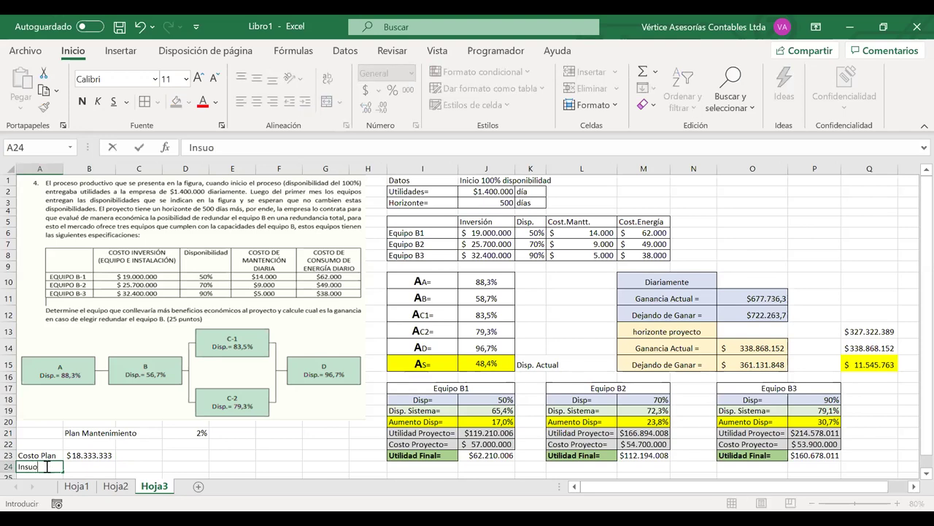
text(mos)
key(Tab)
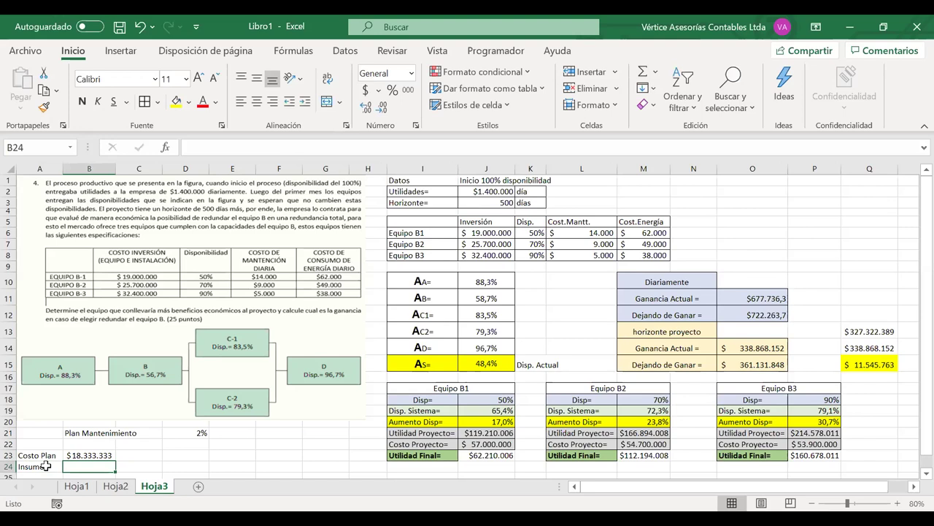
text($)
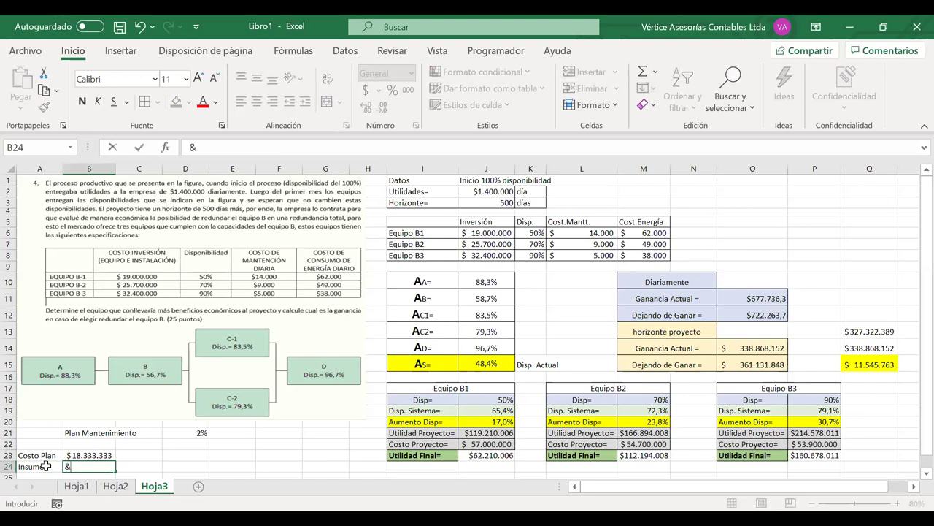
text(6.)
text(500.)
text(00000)
key(Return)
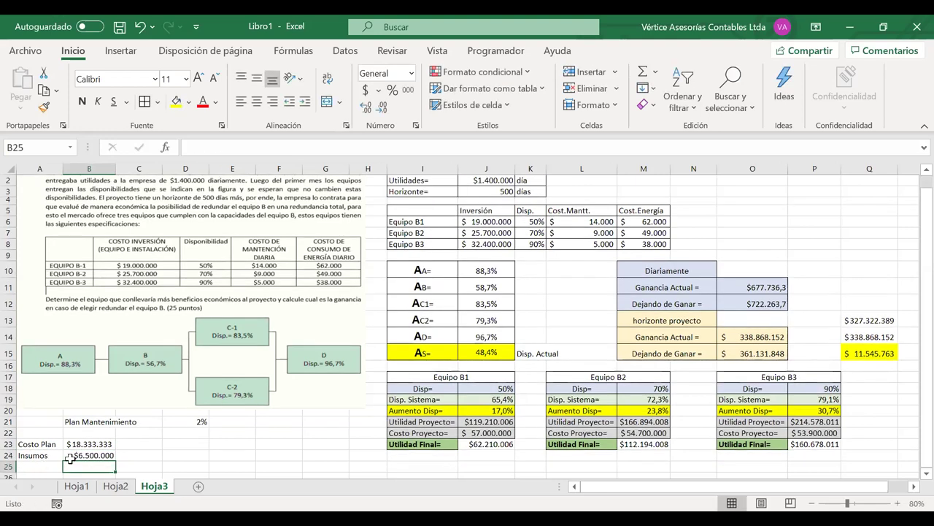
Step: Add a Total row in A25 that sums both plan costs in B25 with =SUMA(B23:B24)
key(Left)
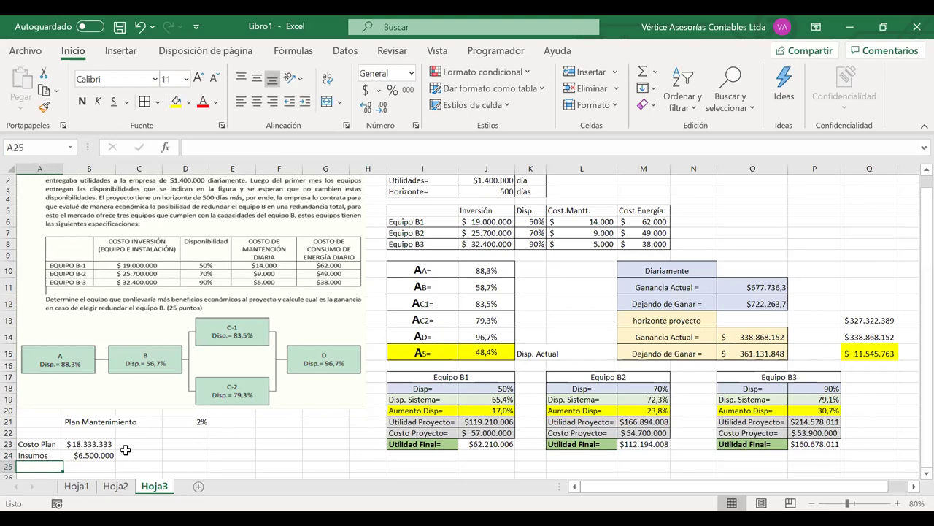
text(Total)
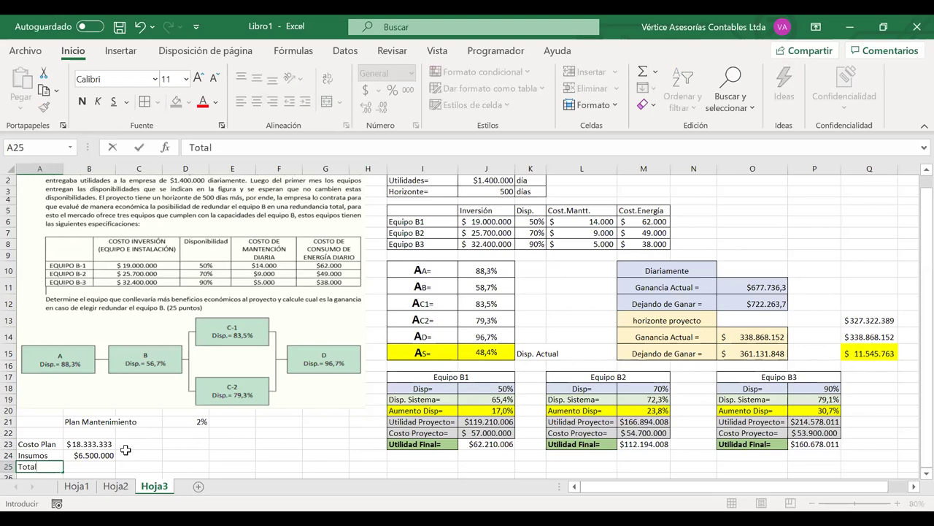
key(Tab)
text(=)
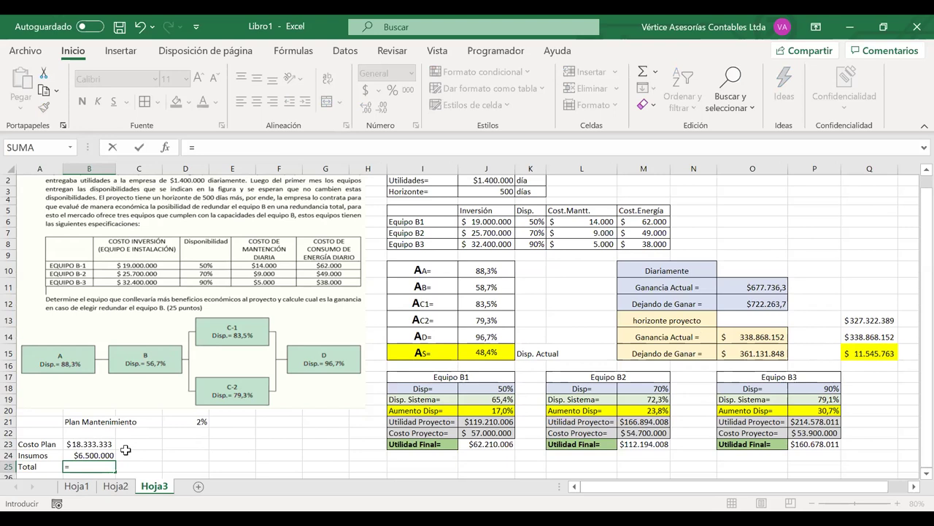
text(suma()
click(77, 444)
drag(79, 453, 80, 454)
key(Return)
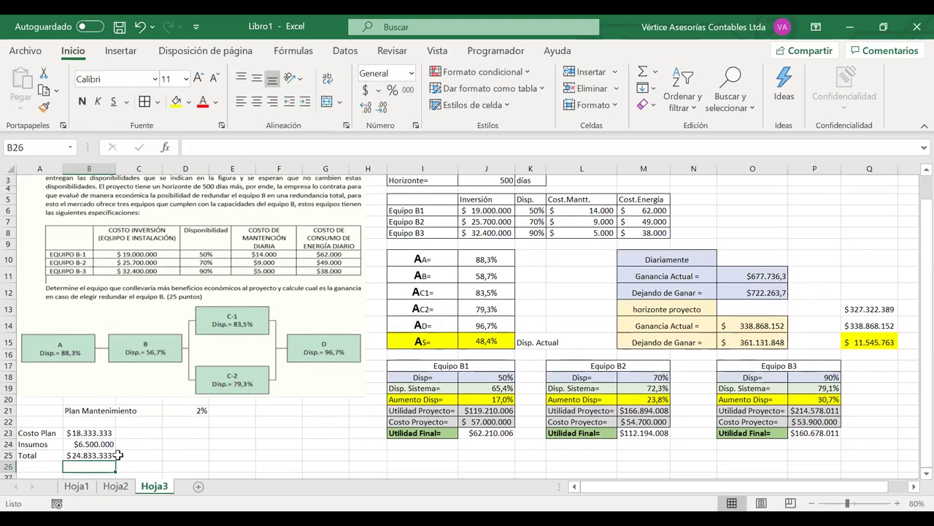
Step: Extend the Costo Plan formula in B23 to =2*550000*(J3/30)+980000*(J3/30)
click(102, 453)
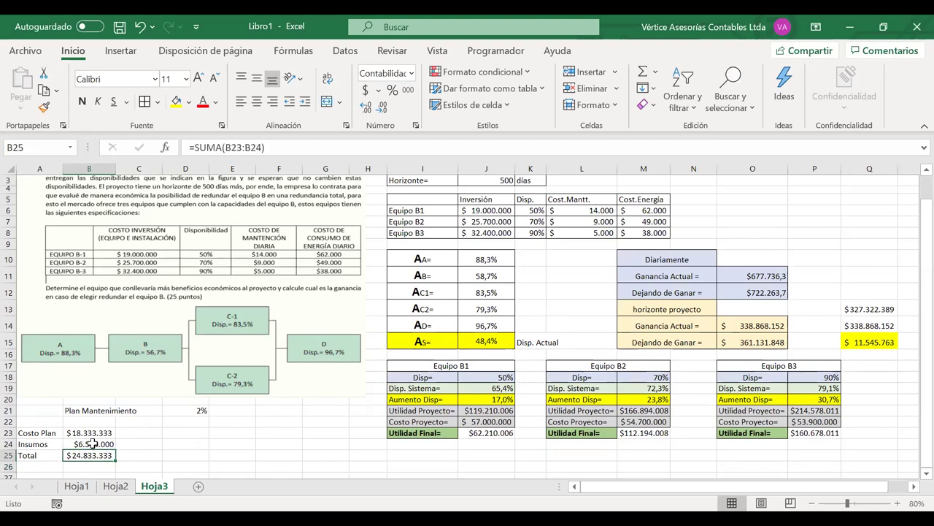
scroll(92, 443, up, 1)
drag(47, 444, 82, 444)
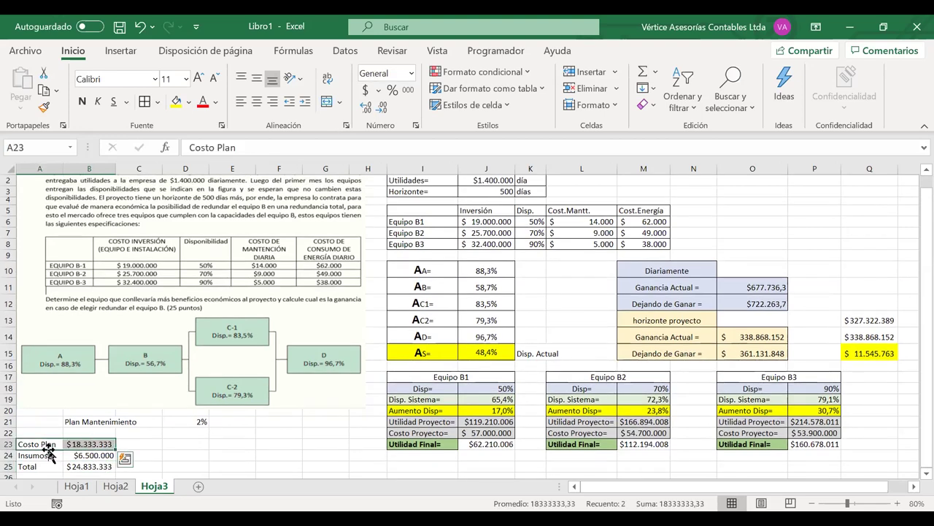
click(101, 444)
click(292, 147)
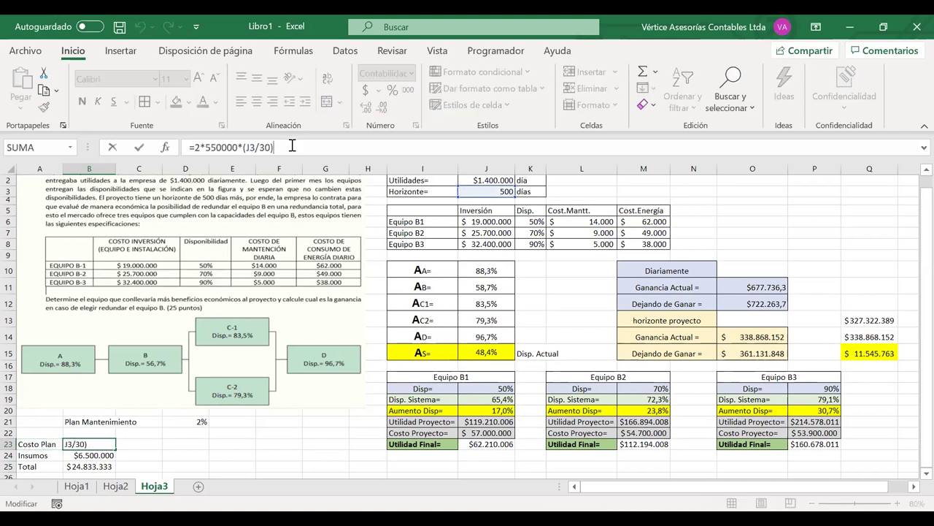
text(+980000*)
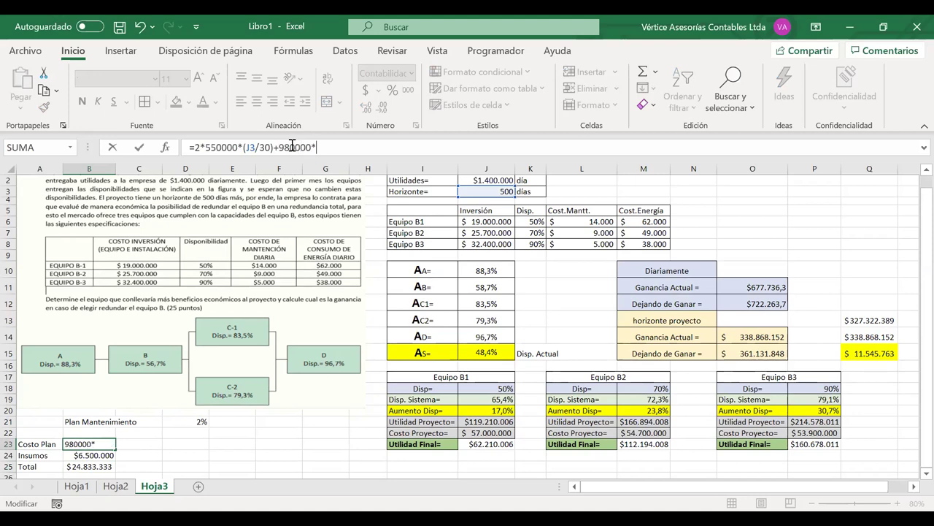
text(()
click(470, 190)
text(/)
text(3/30)
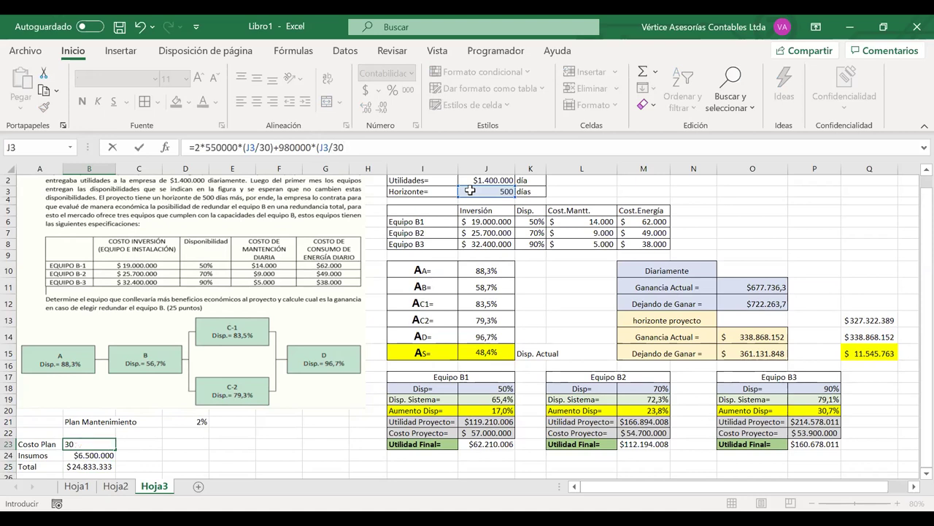
key(Return)
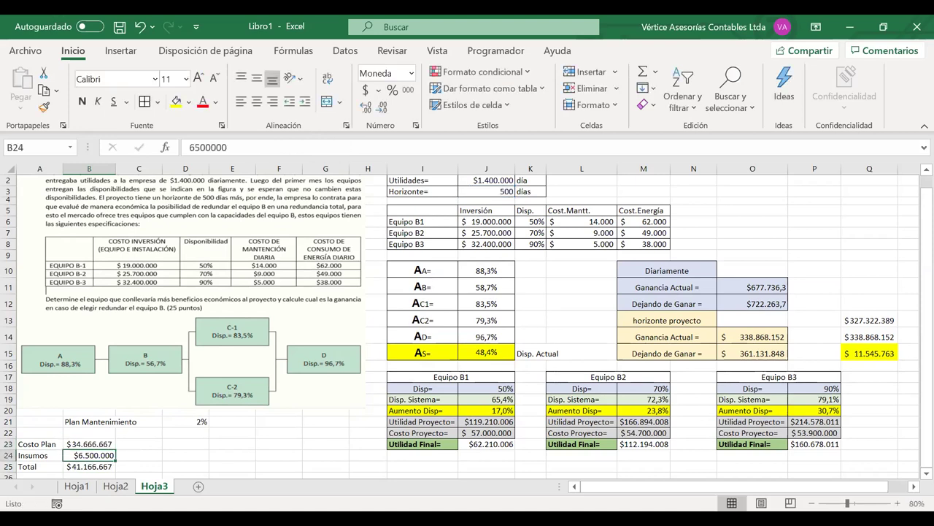
Step: Highlight the Total row in A25:B25 with a yellow fill
click(76, 465)
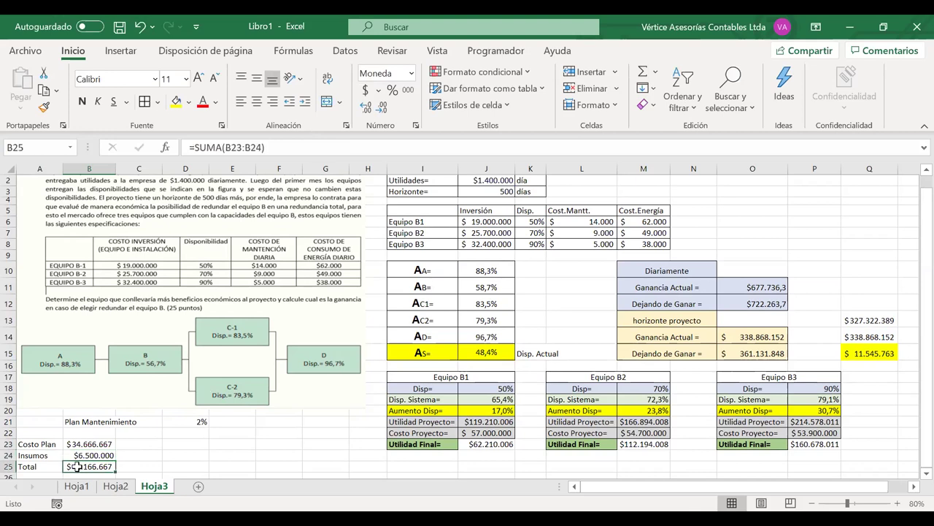
drag(77, 465, 29, 466)
click(176, 101)
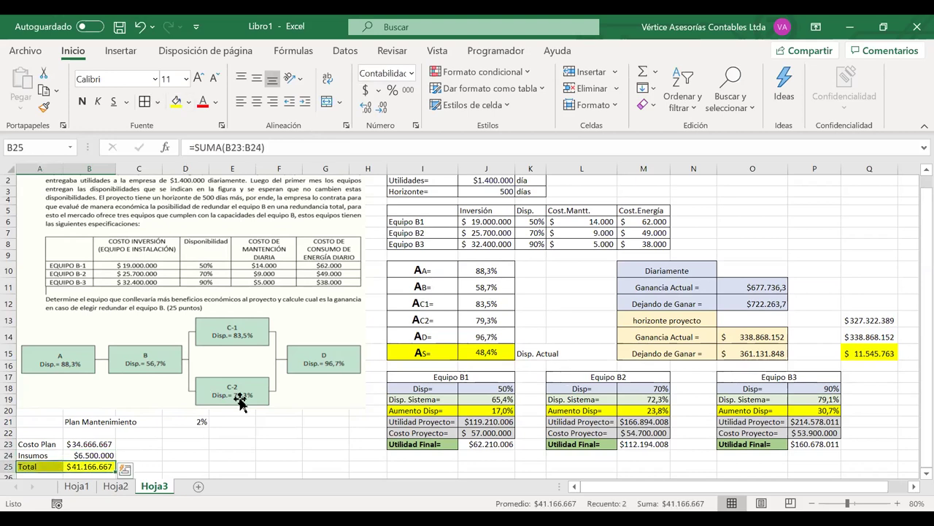
Step: Set the Plan Mantenimiento percentage in D21 to 10% and check the gain in Q15 against the total cost in B25
click(204, 442)
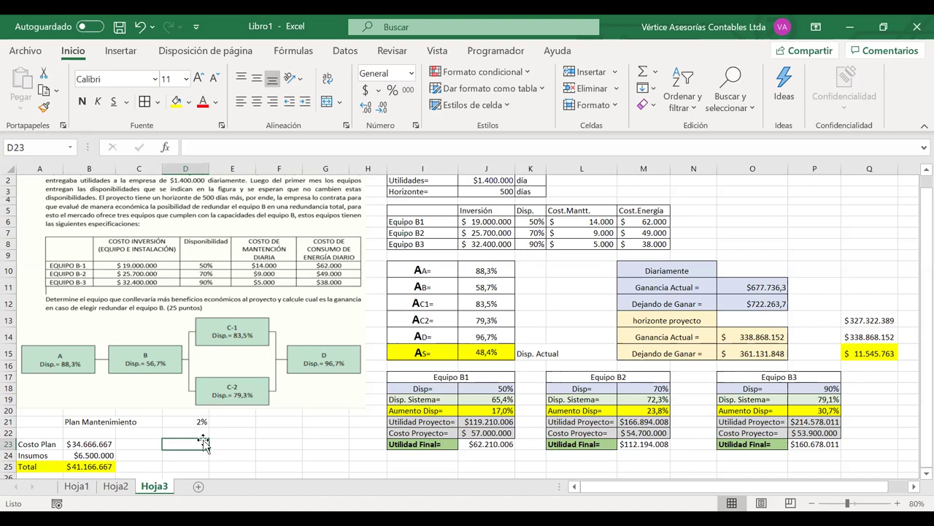
click(191, 422)
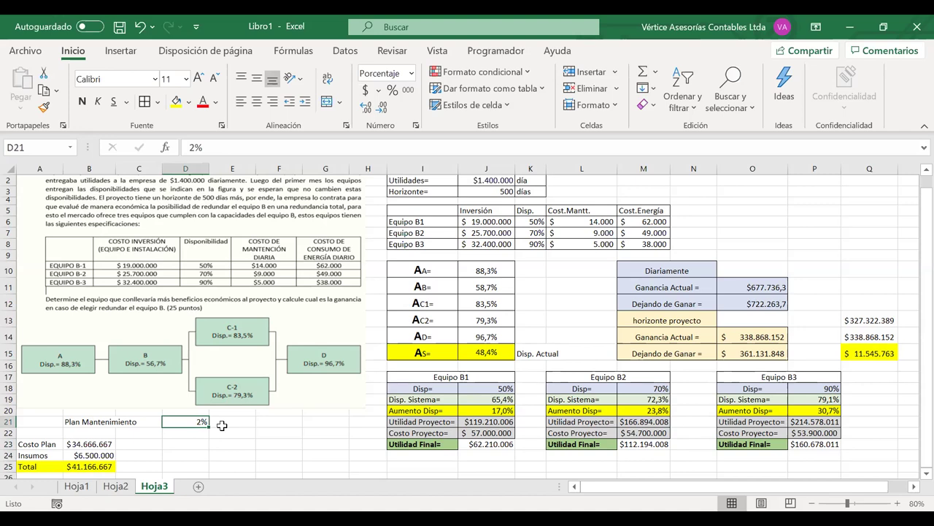
text(10)
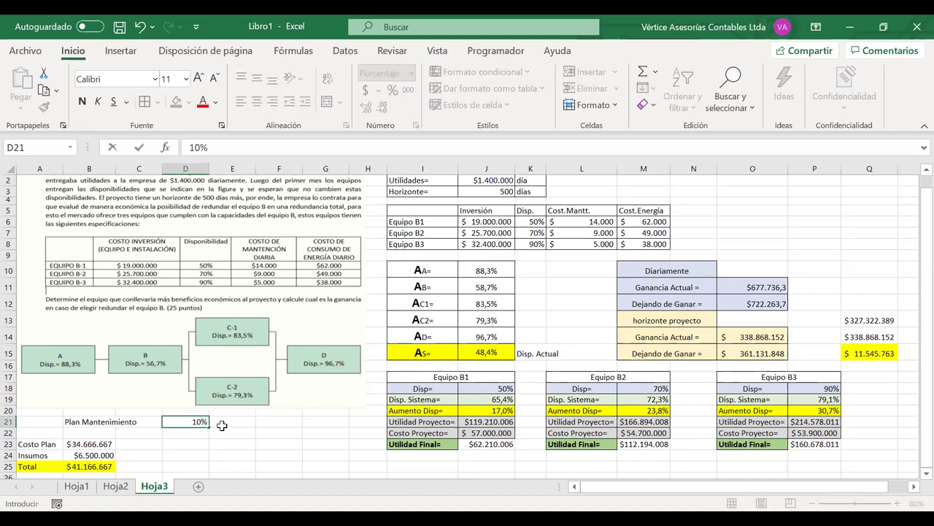
key(Return)
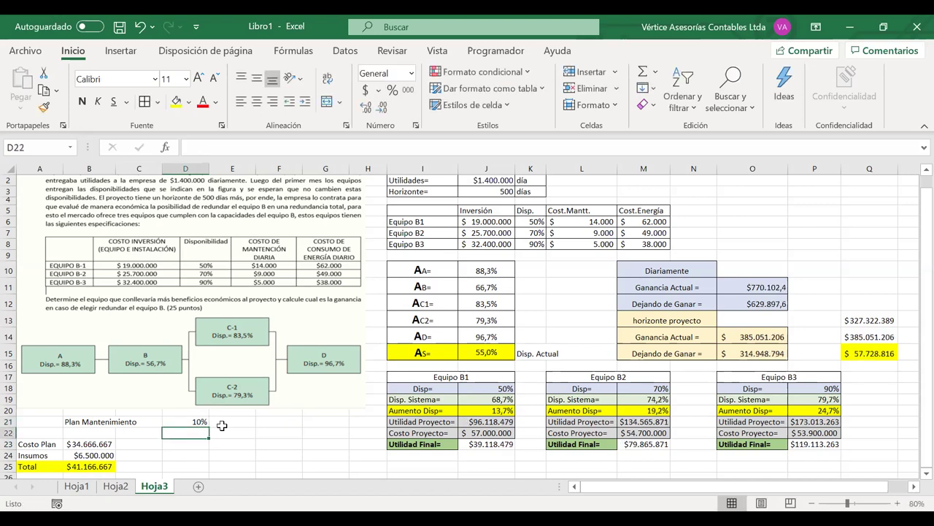
click(873, 352)
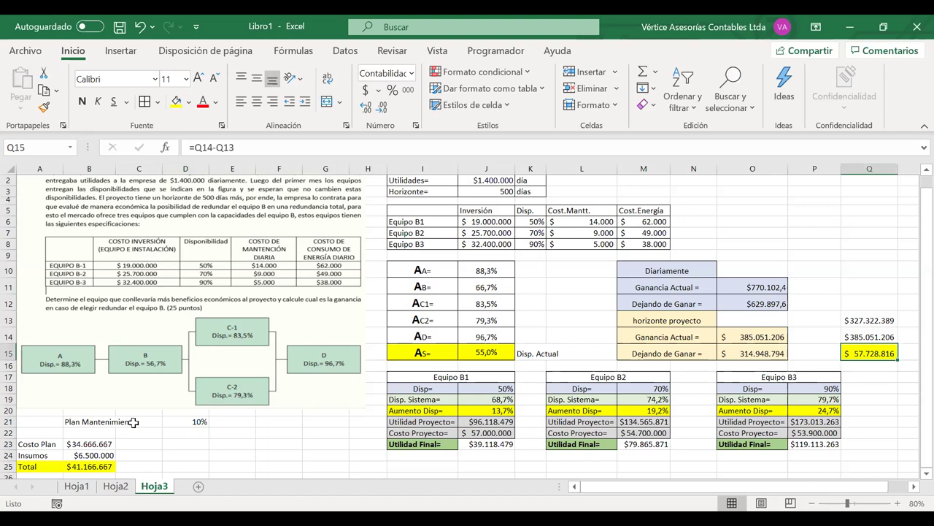
click(87, 468)
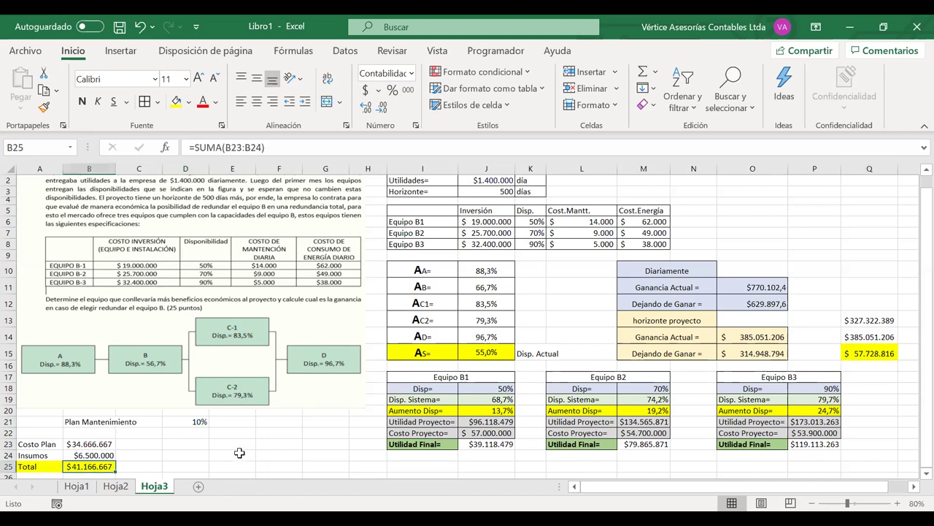
Step: Enter the label Disferencia in E23 and calculate the gain minus the total plan cost in F23 as =Q15-B25
click(240, 453)
click(233, 442)
text(Disferencia)
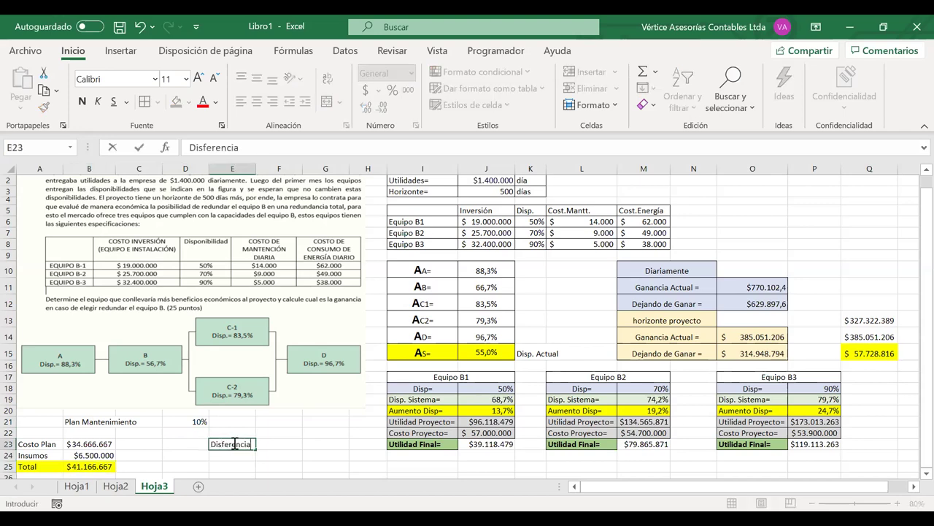
key(Tab)
text(=)
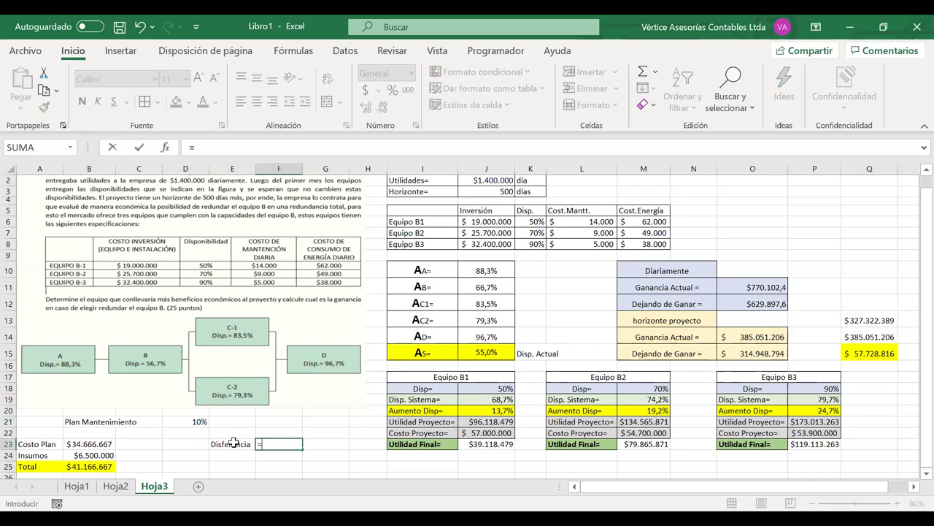
click(869, 354)
text(-)
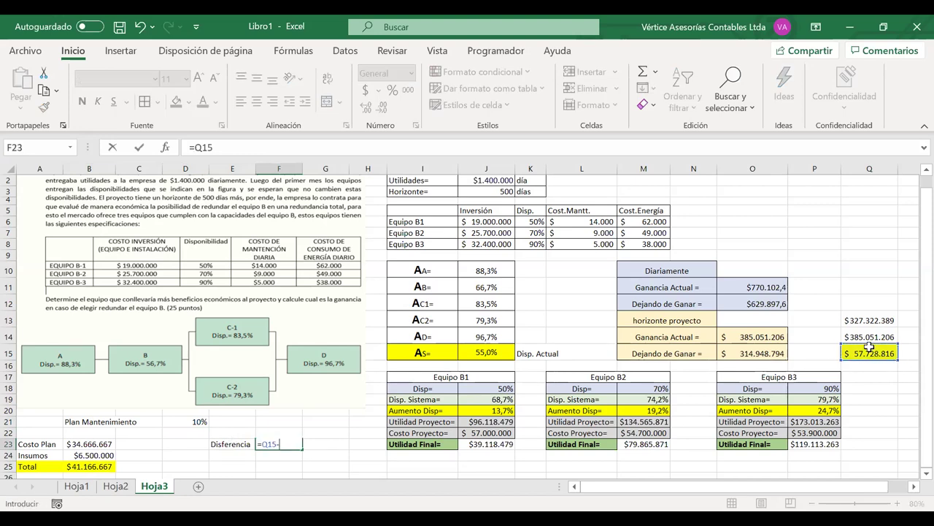
click(83, 467)
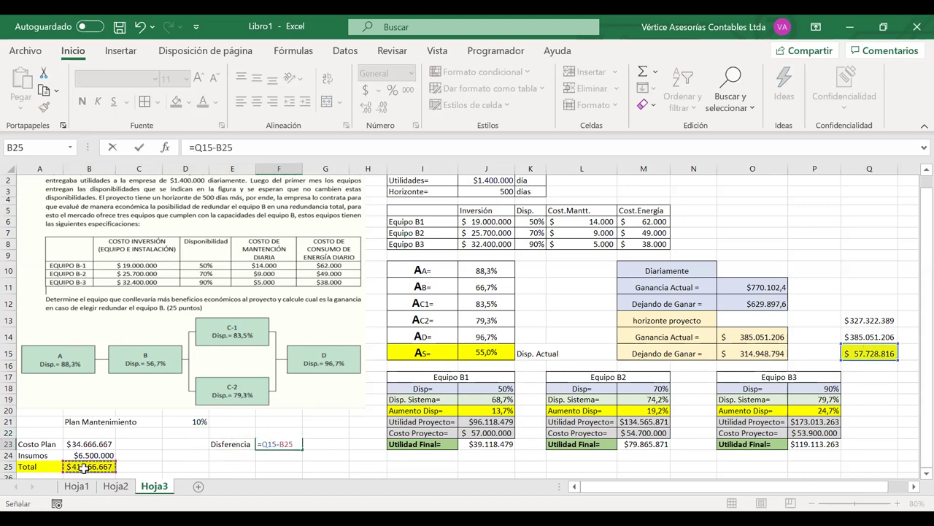
key(Return)
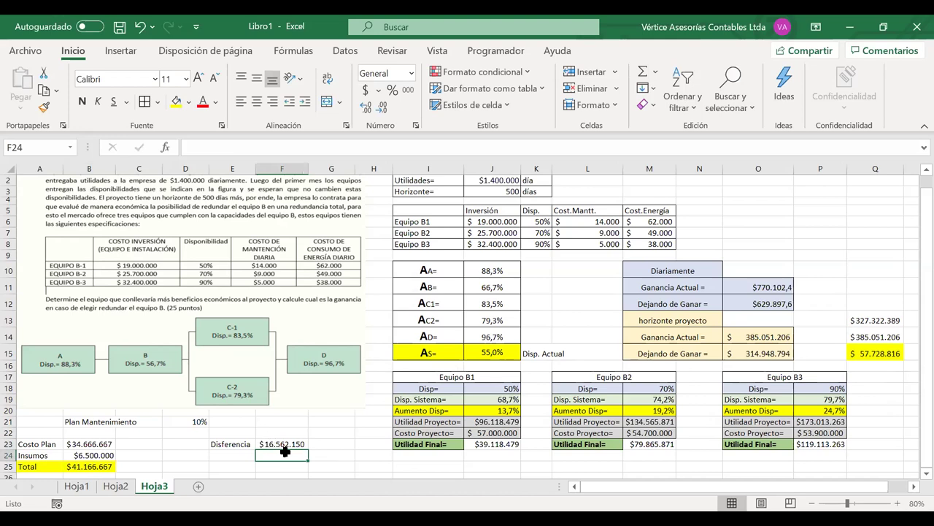
Step: Set the Plan Mantenimiento percentage in D21 to 5% and widen column F to fit the difference
click(194, 423)
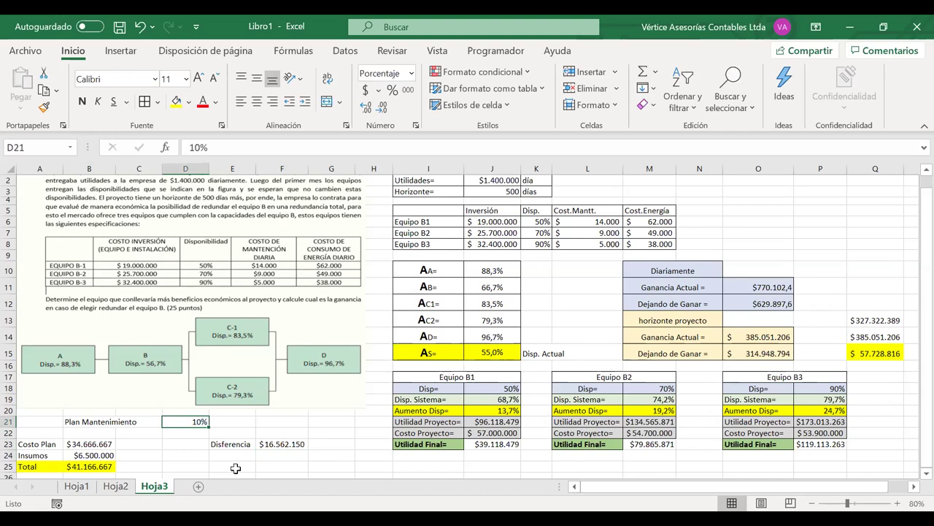
text(5)
key(Return)
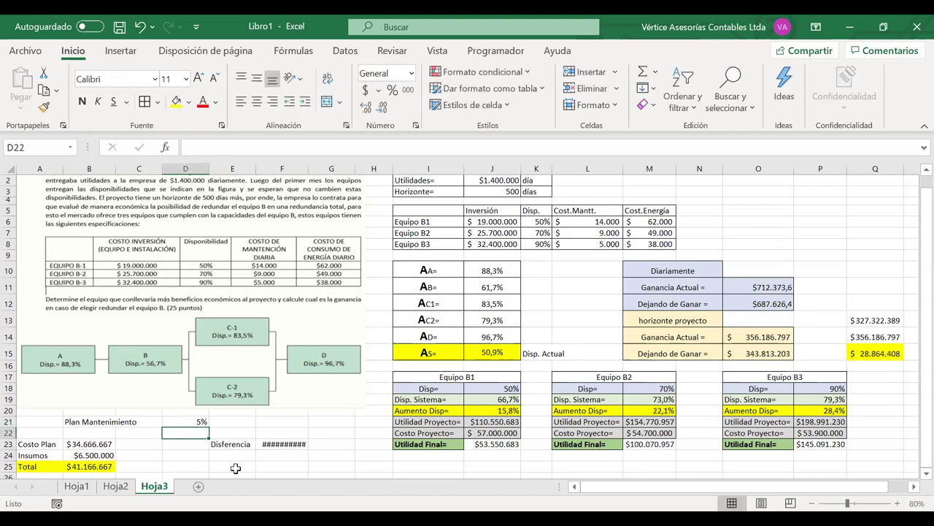
drag(308, 168, 322, 168)
Step: Add a conditional format to F23 that applies light red fill with dark red text to values less than 0
click(279, 443)
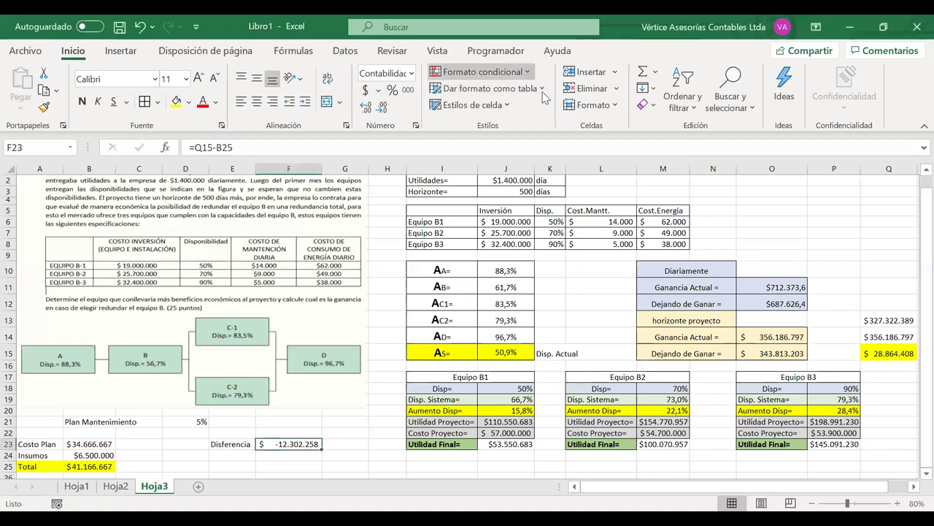
click(481, 71)
mouse_move(522, 100)
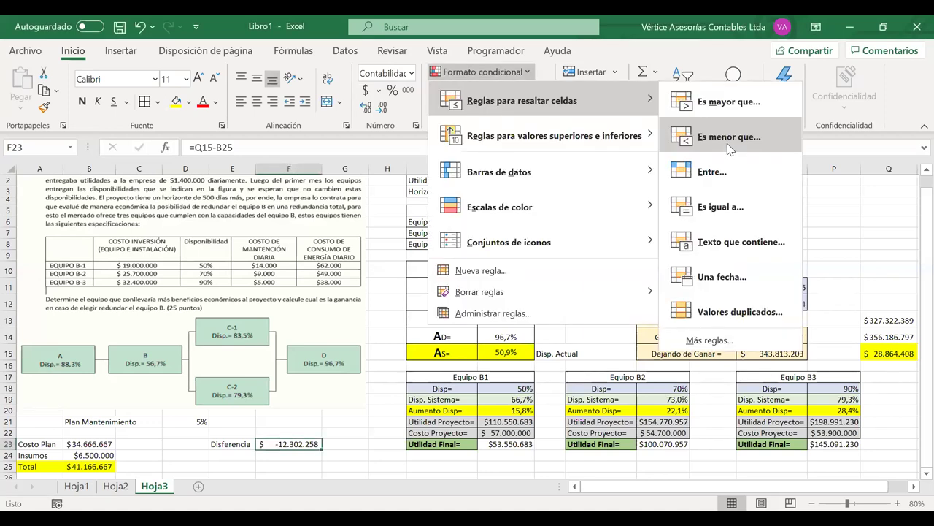
click(727, 143)
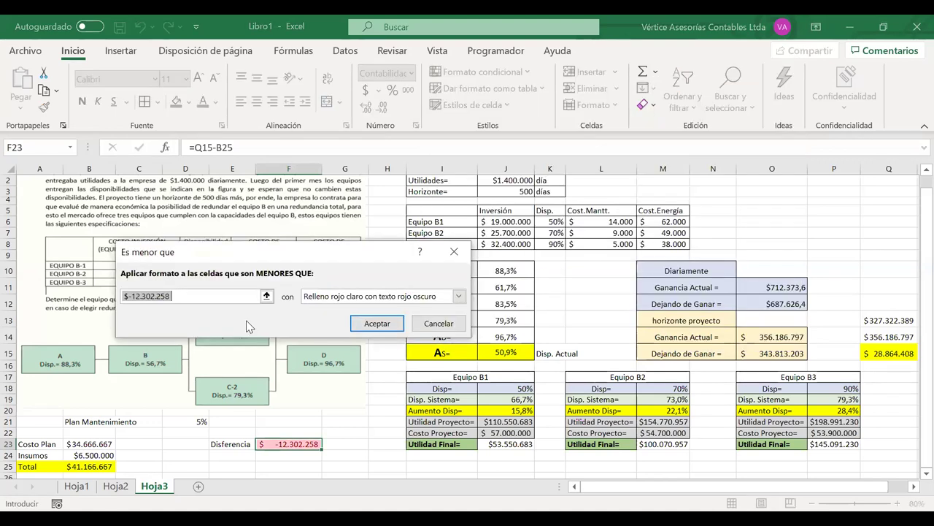
text(0)
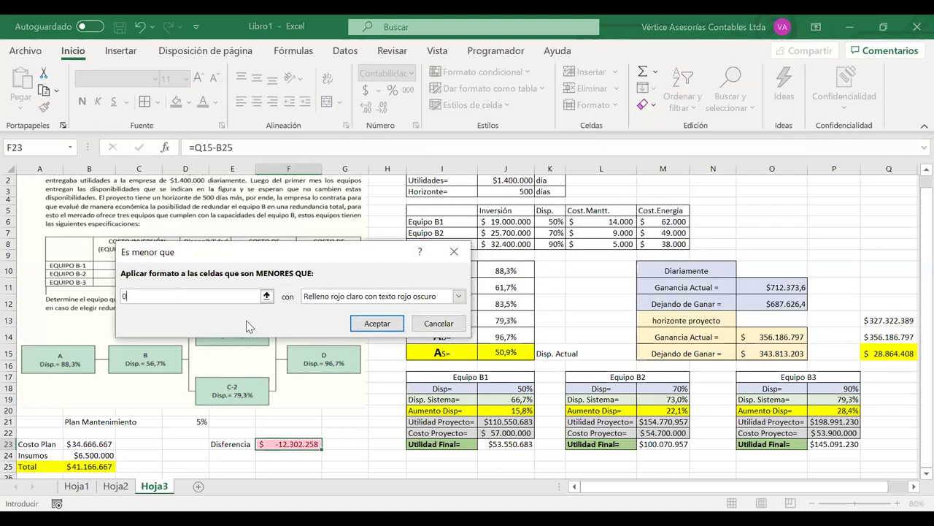
click(379, 323)
Step: Test the Plan Mantenimiento percentage in D21 at 6%, 7% and 8%
click(182, 420)
text(6)
key(ctrl+Return)
text(7)
key(ctrl+Return)
text(8)
key(ctrl+Return)
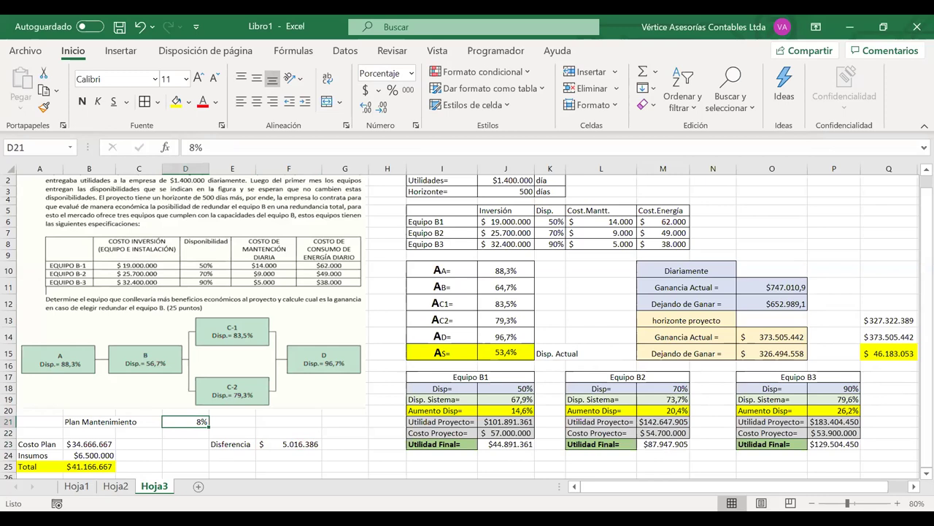
Step: Test the plan percentage in D21 at 17% and check the difference in F23
text(17)
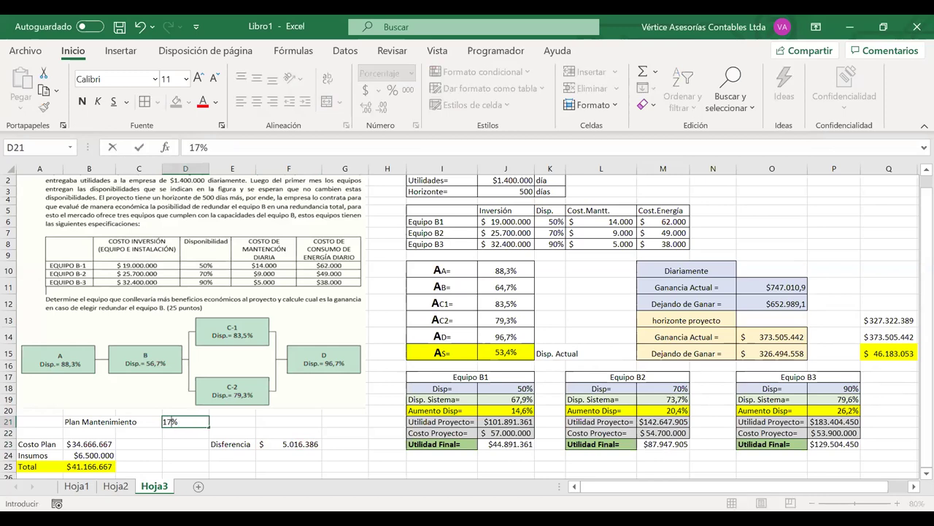
key(Return)
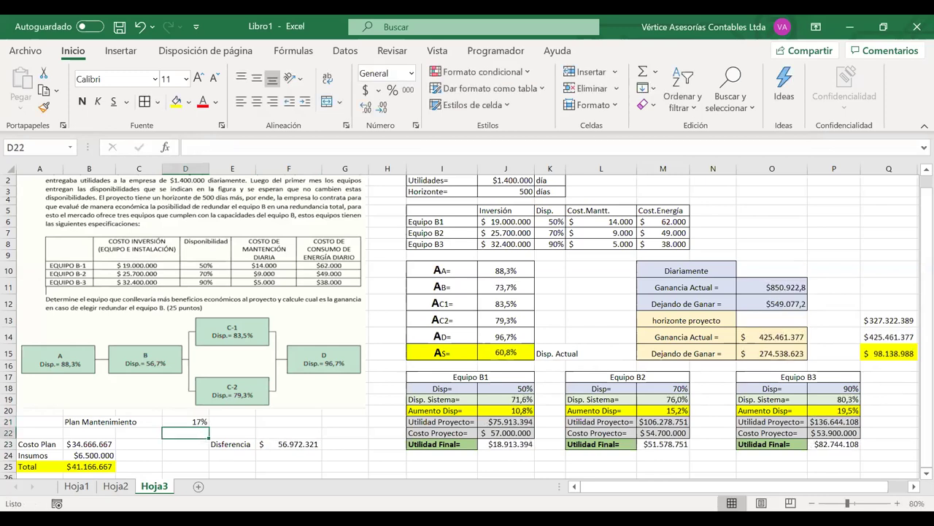
key(Right)
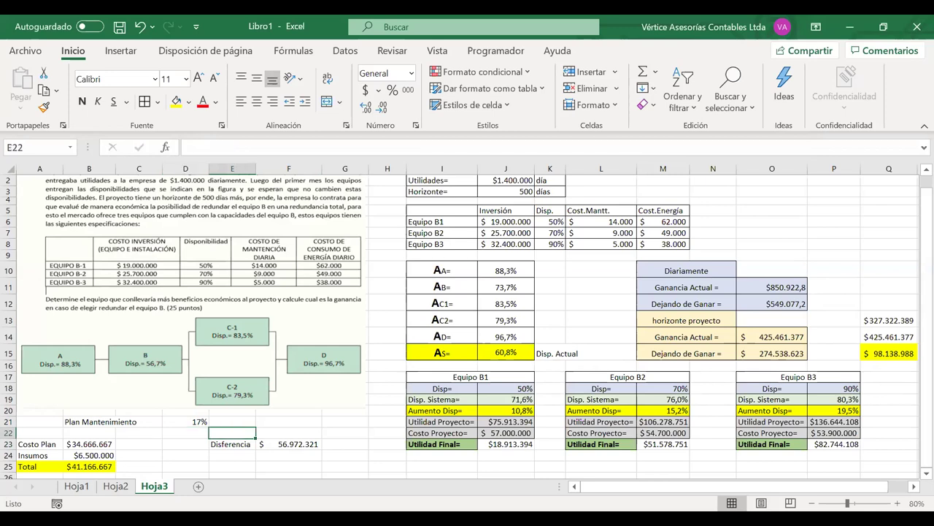
key(Right)
key(Down)
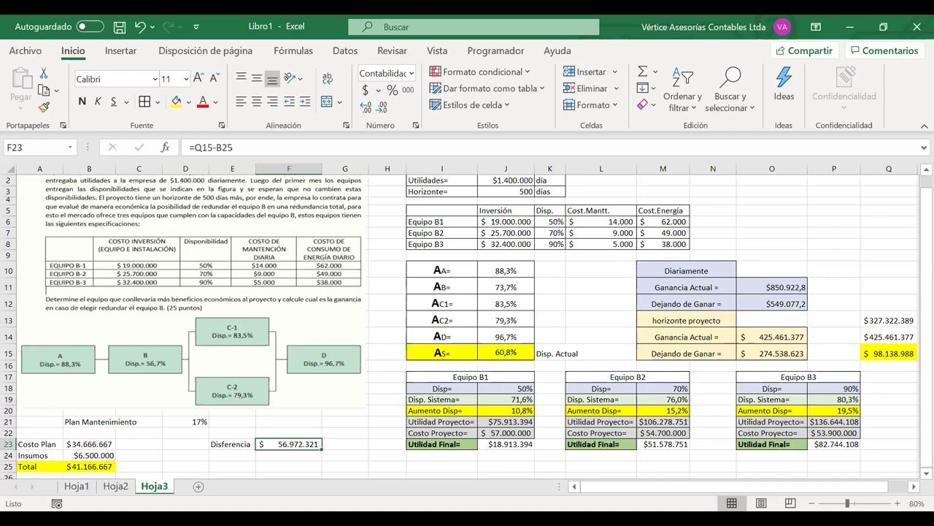
Step: Test the Plan Mantenimiento percentage in D21 at 30% and set it back to 5%
key(Left)
key(Left)
key(Up)
key(Up)
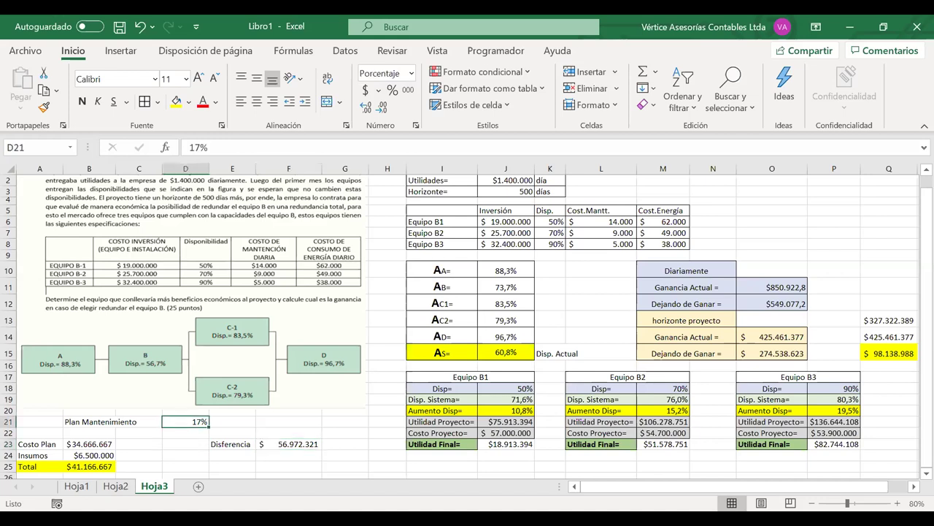
text(30)
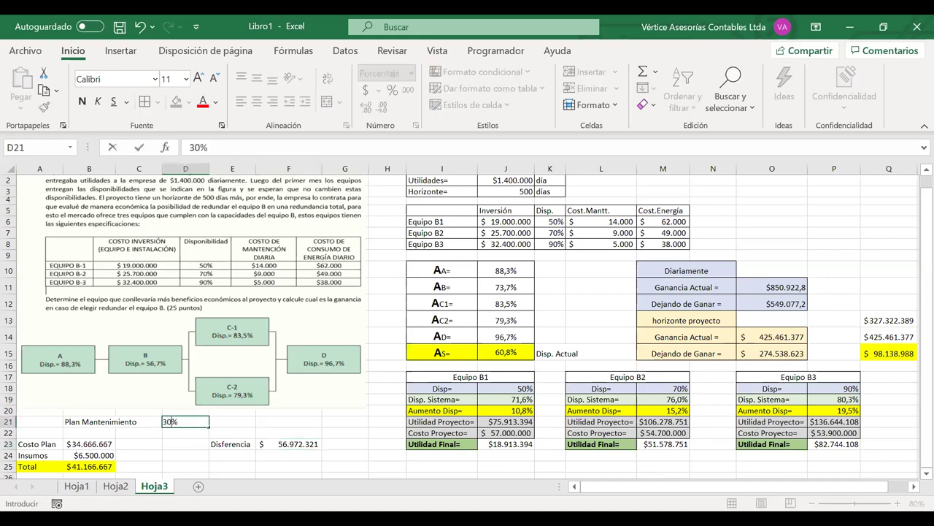
key(ctrl+Return)
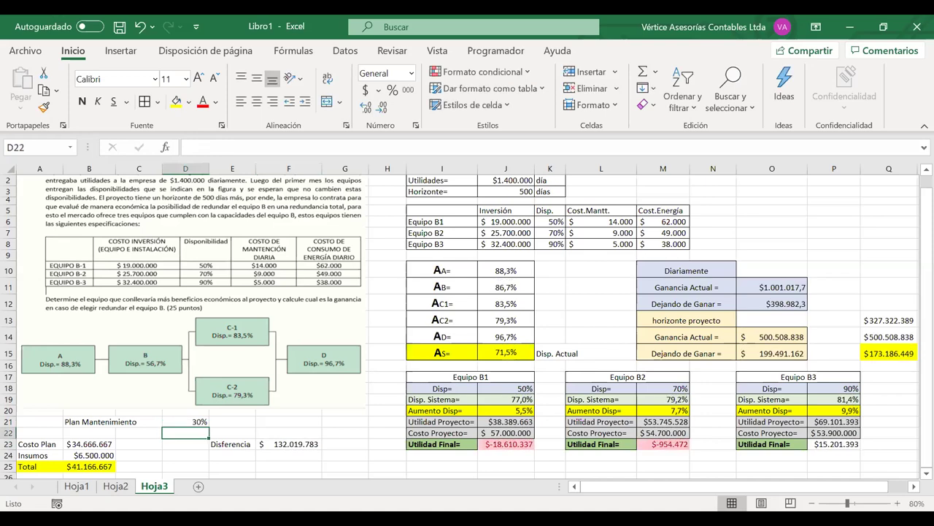
text(5)
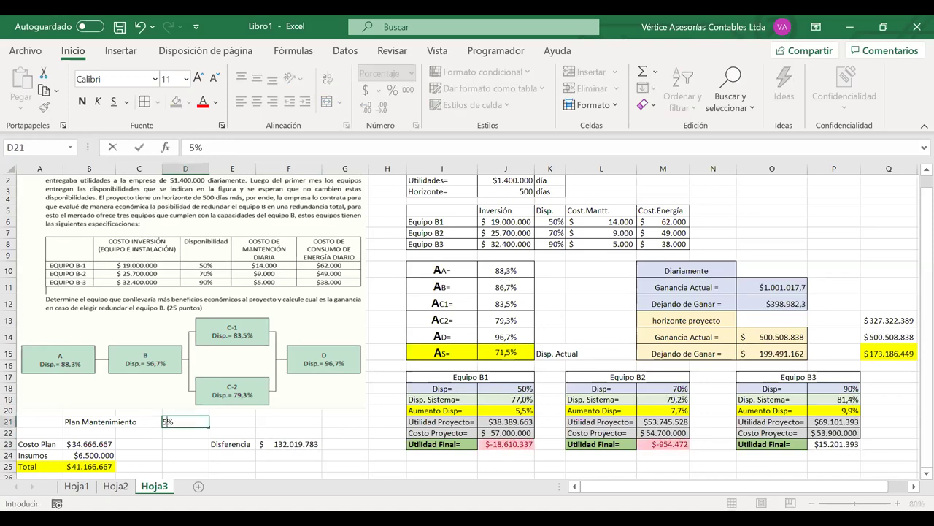
key(ctrl+Return)
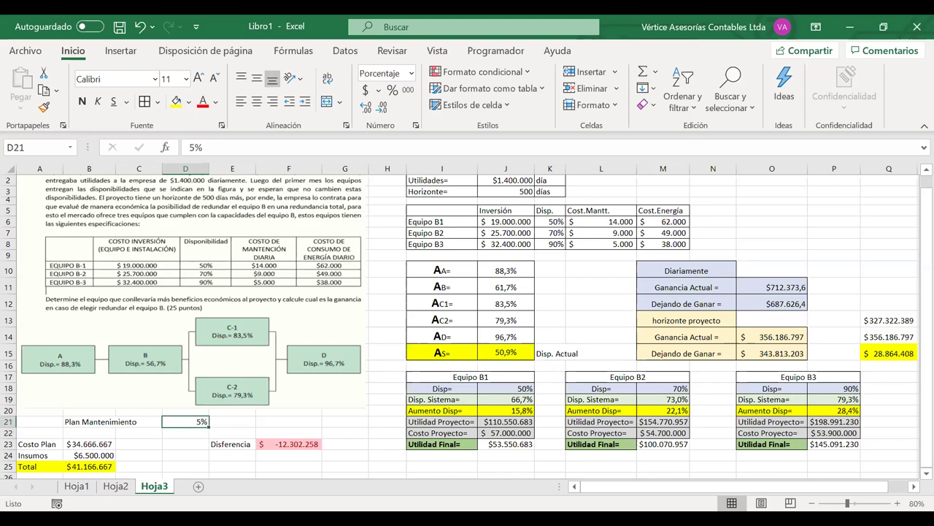
Step: Test the Plan Mantenimiento percentage in D21 at 15% and set it to 10%
text(15)
key(Return)
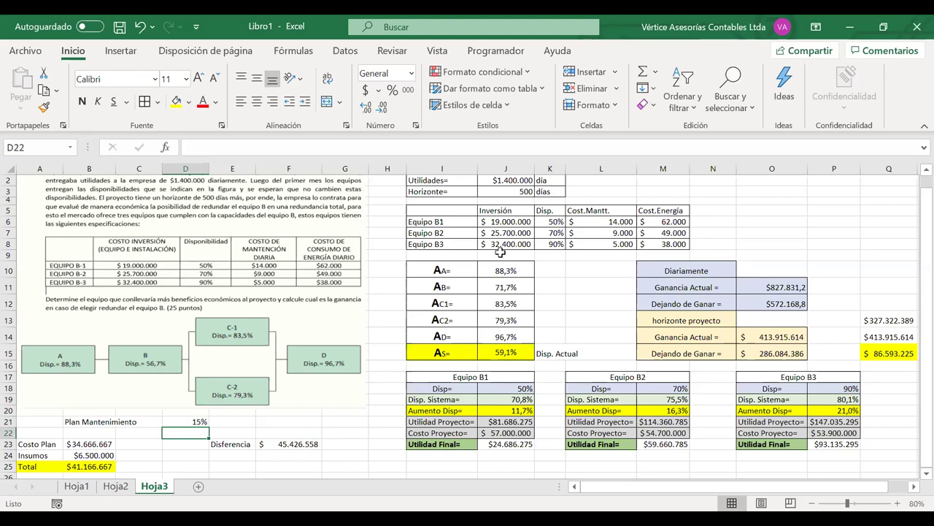
click(557, 243)
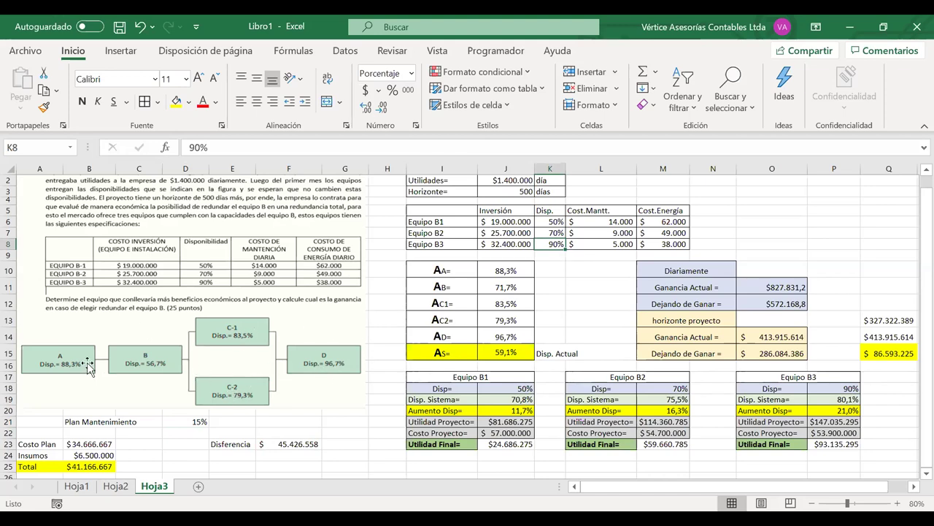
click(181, 423)
text(10)
key(Return)
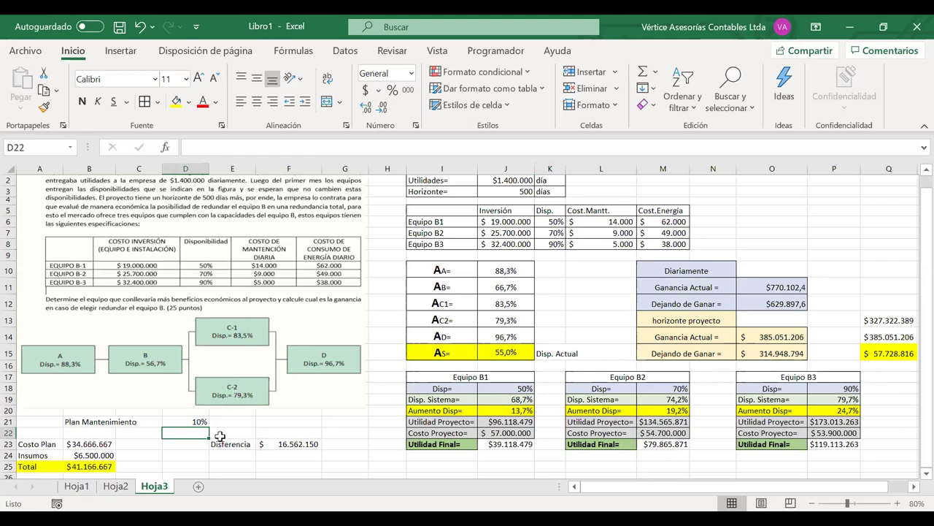
Step: Enter a second improvement percentage of 3% in F21
click(263, 425)
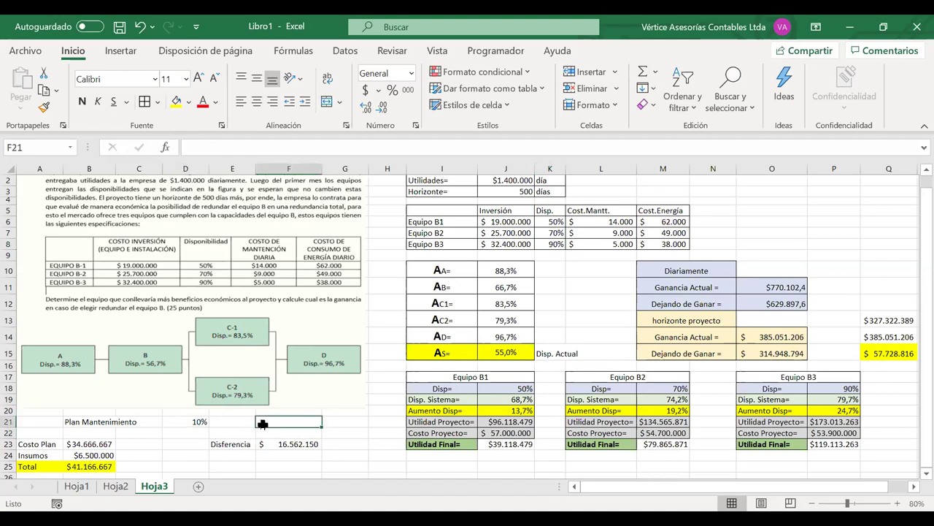
text(3)
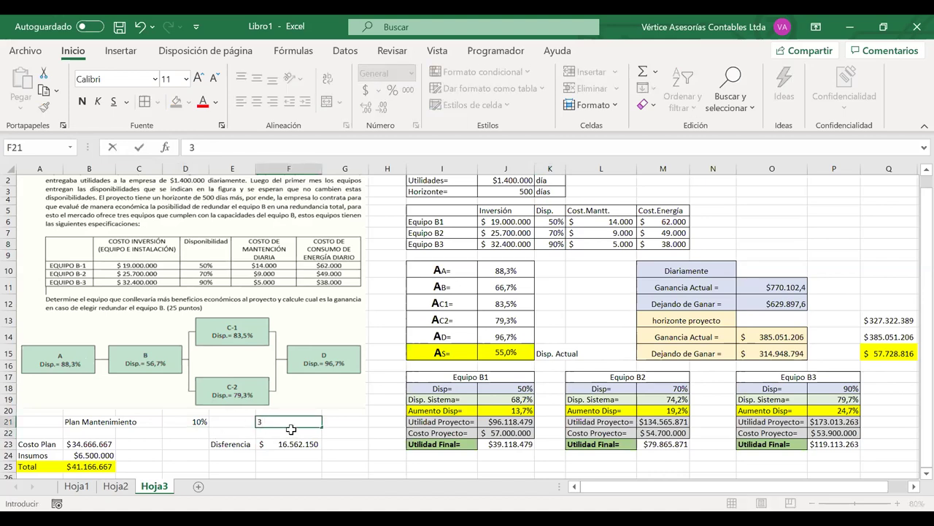
key(Return)
Step: Change equipment A's availability in J10 to the formula =88,3%+F21 so it includes the second improvement percentage
click(514, 257)
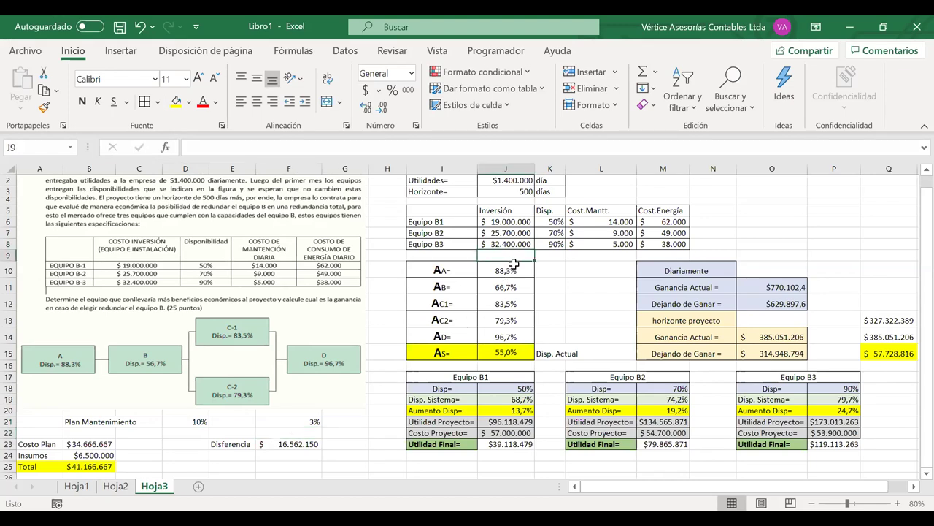
click(514, 265)
click(192, 149)
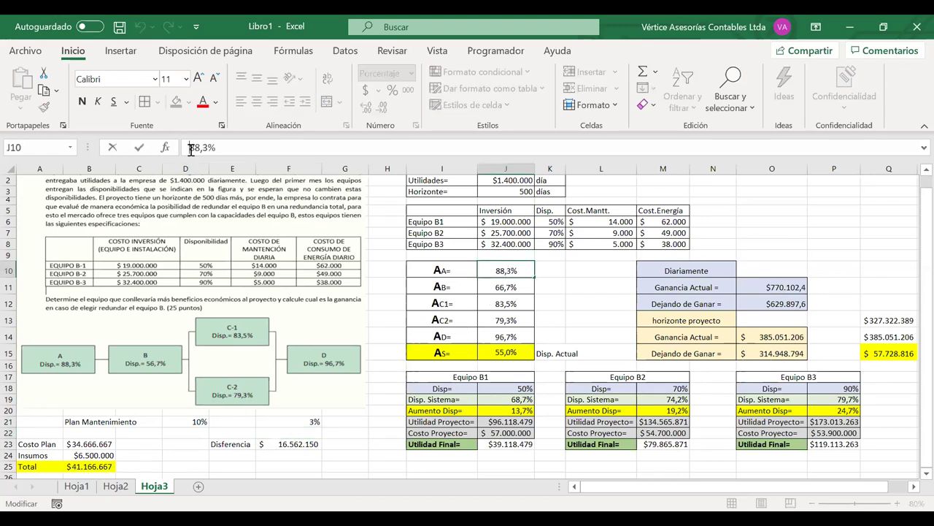
text(=)
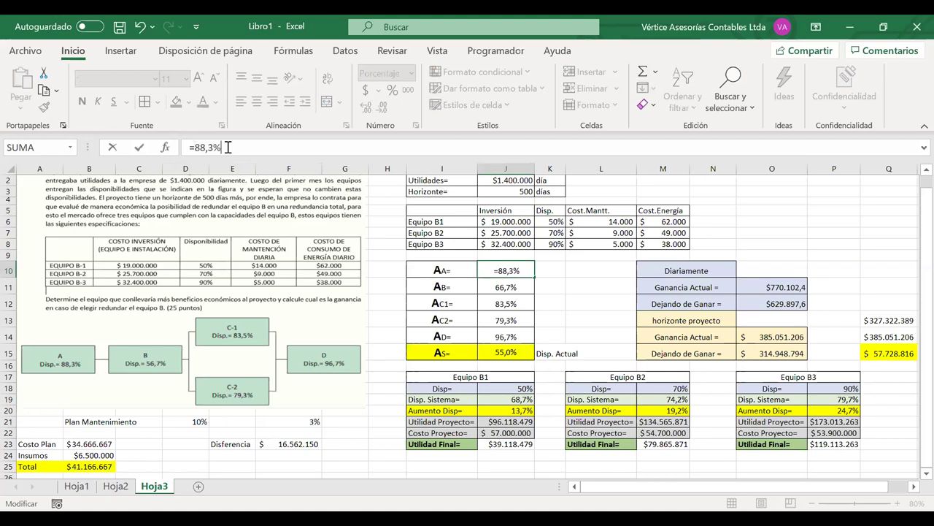
text(+)
click(275, 423)
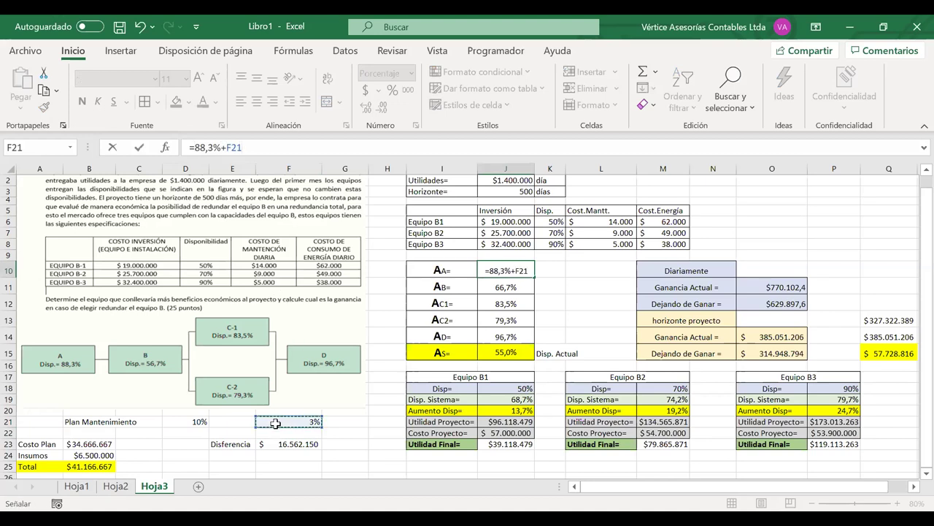
key(Return)
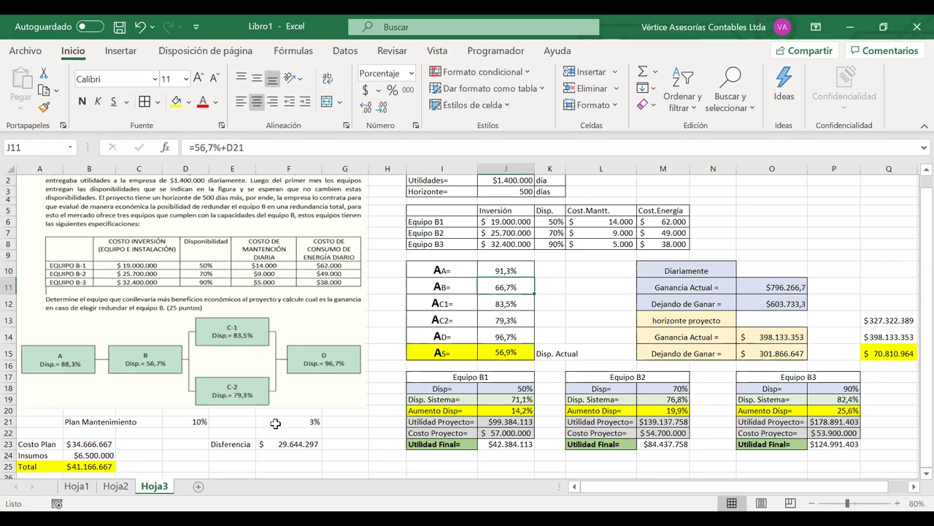